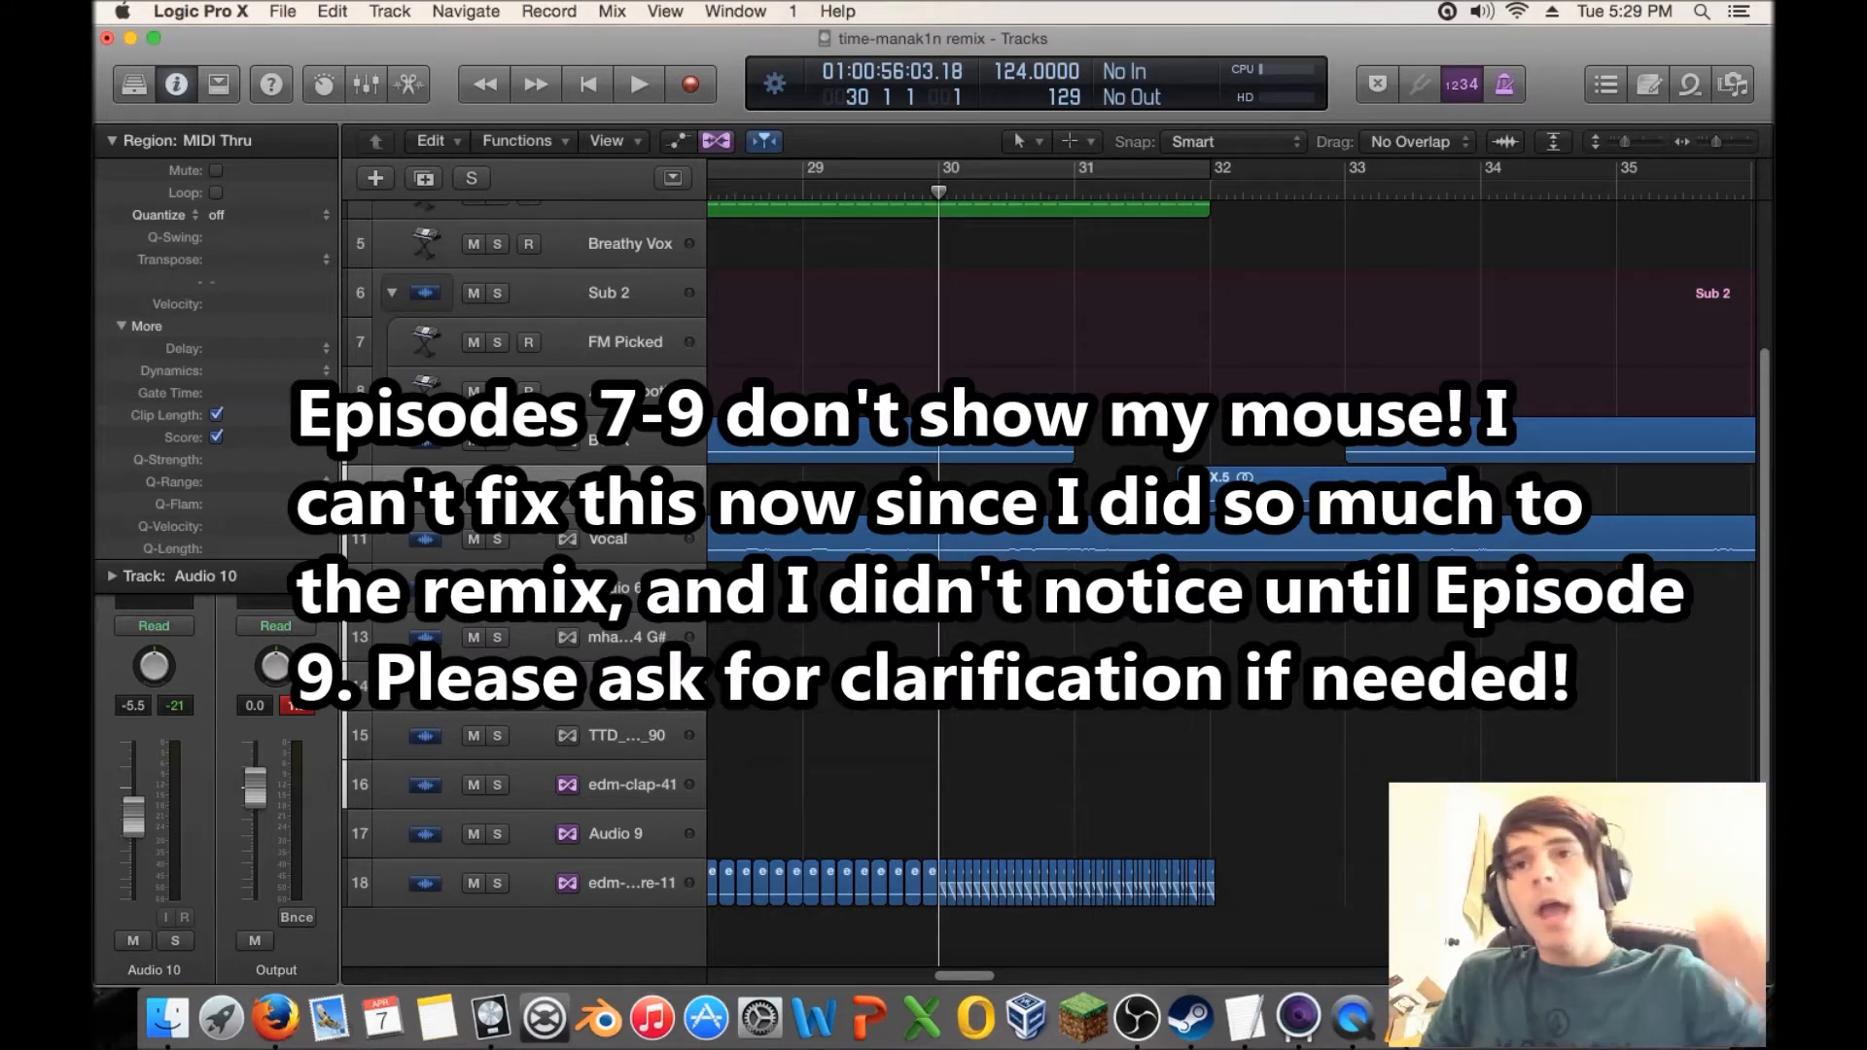
scroll(1232, 584, "left", 4)
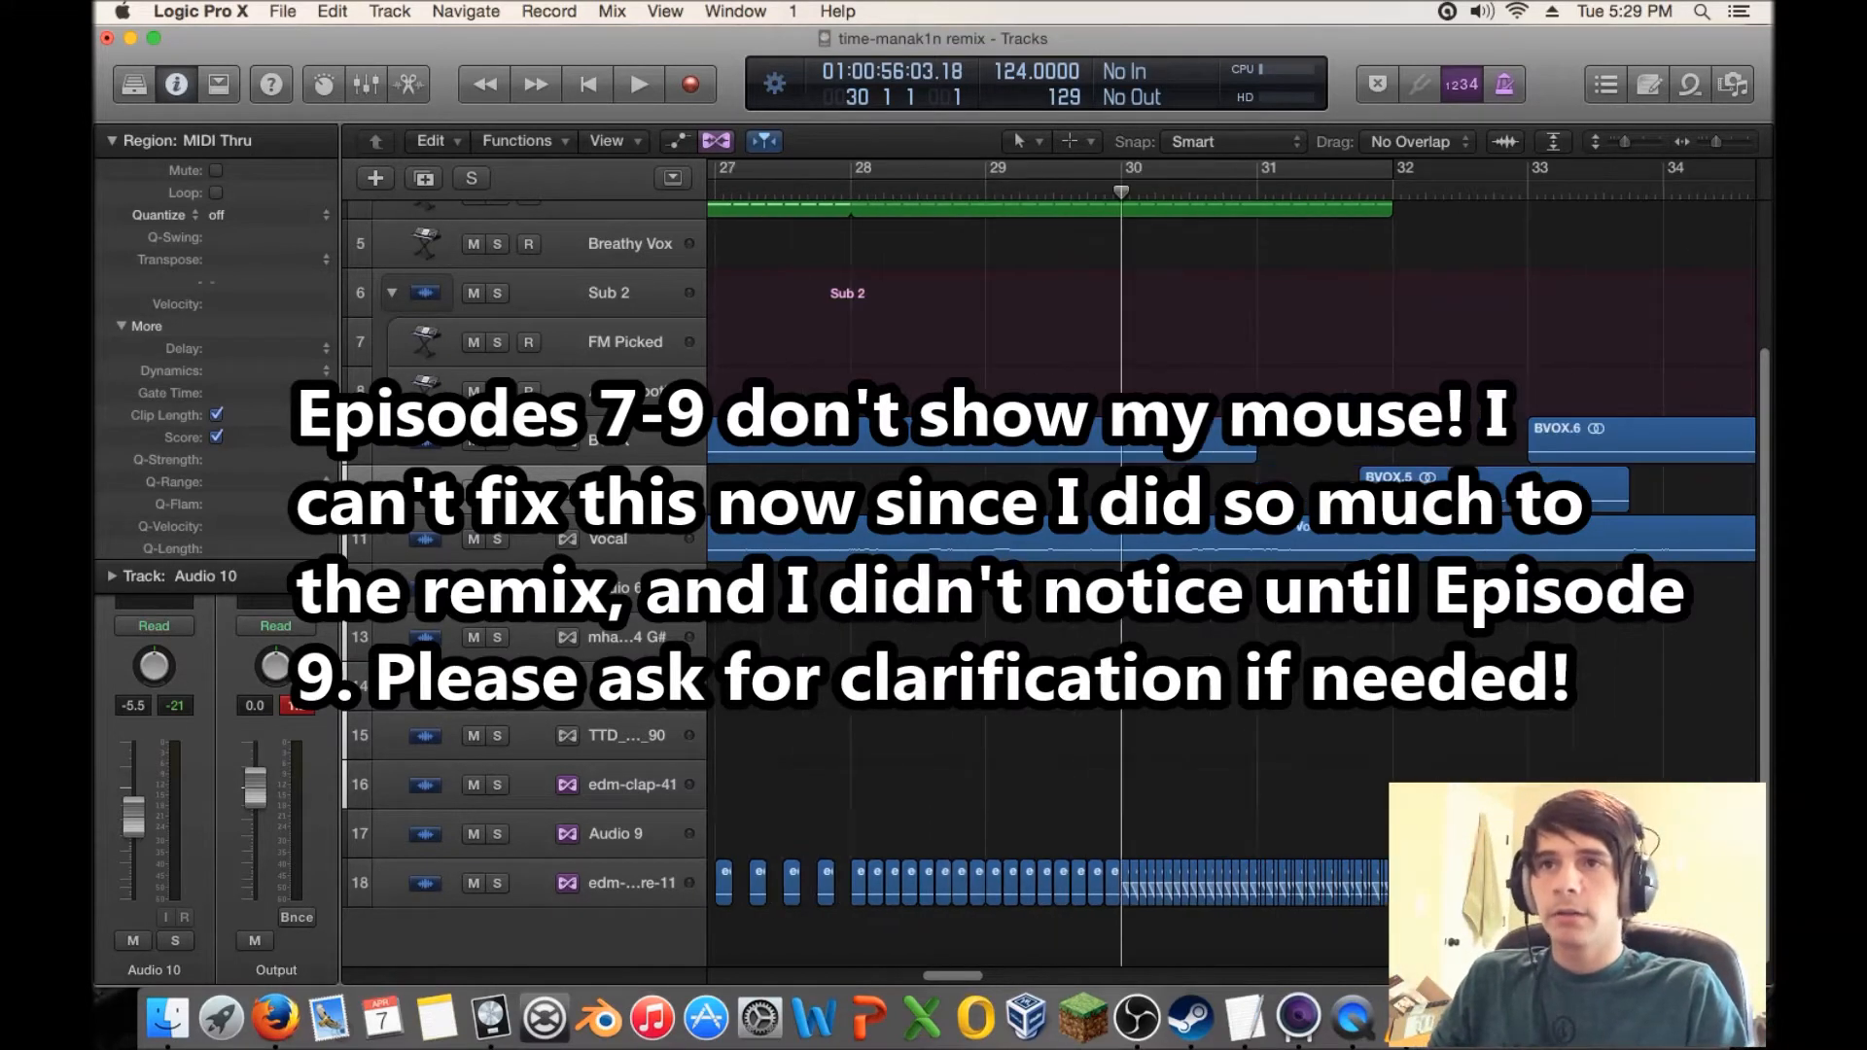
scroll(1231, 584, "right", 5)
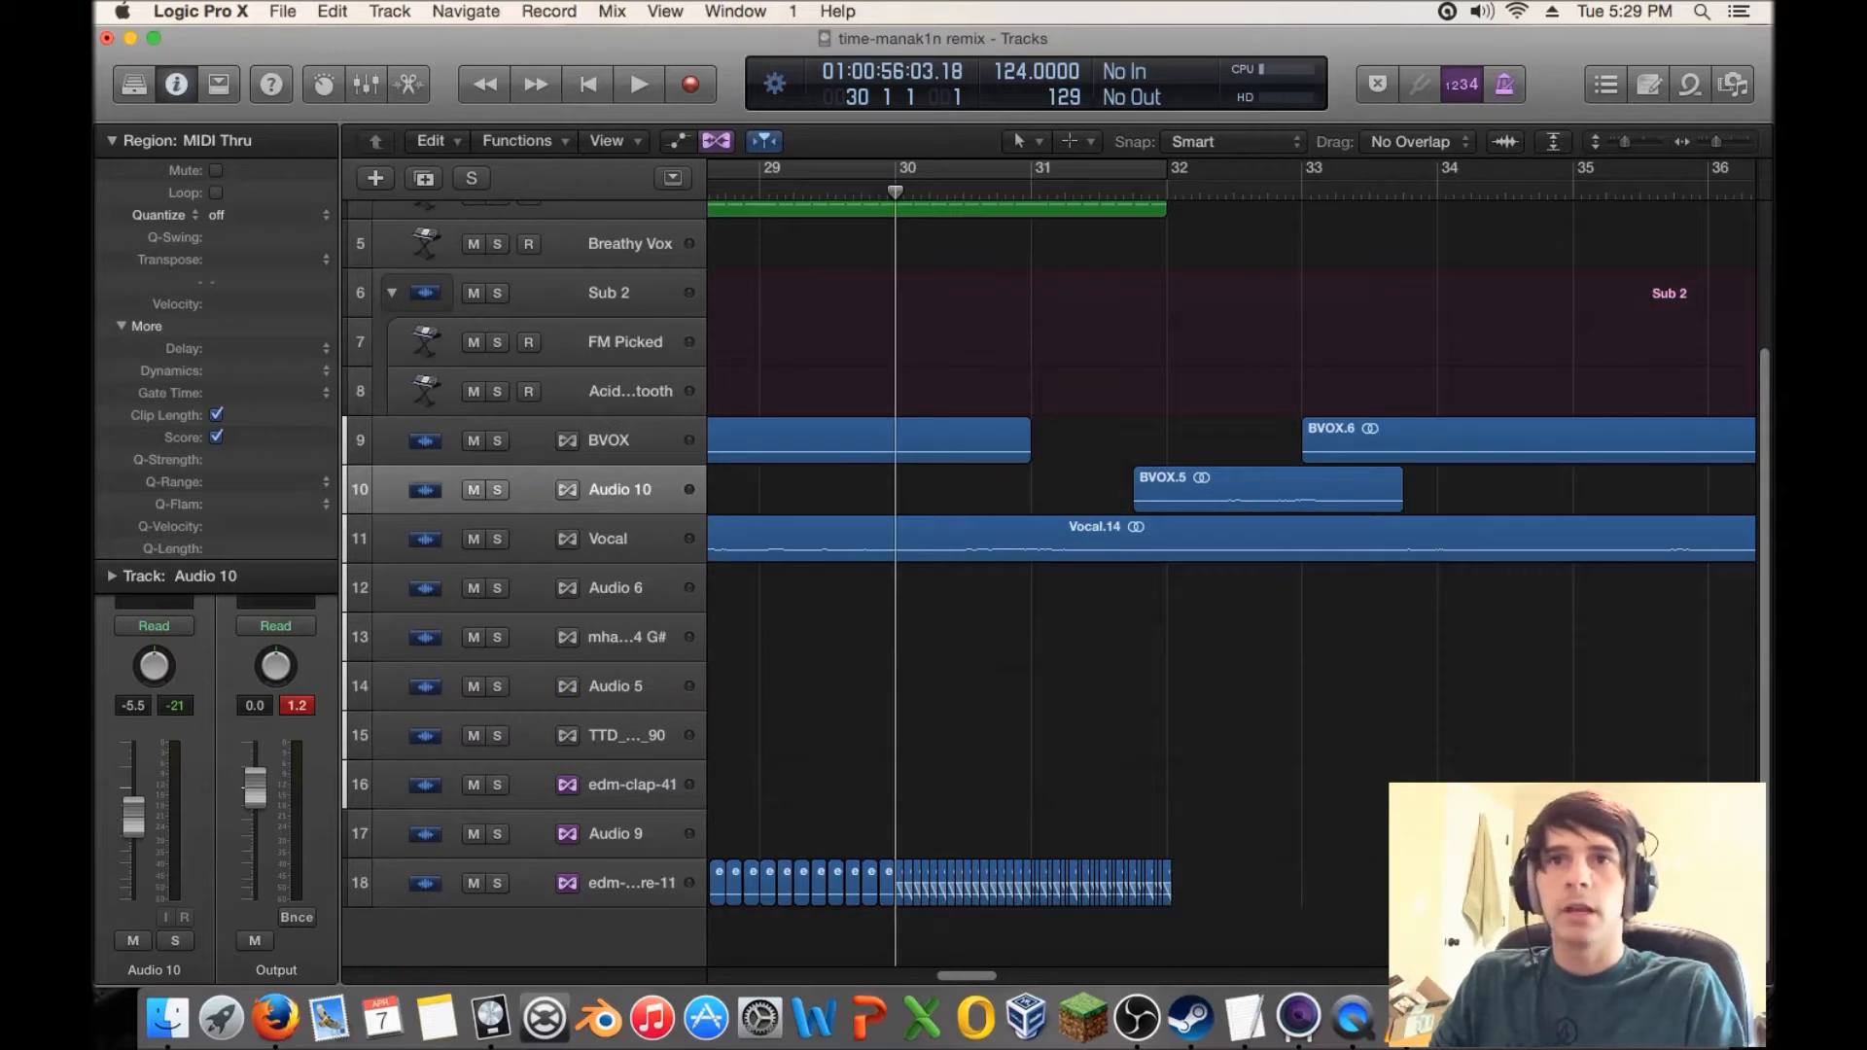
scroll(1231, 584, "right", 3)
scroll(1232, 584, "left", 1)
scroll(1231, 584, "up", 4)
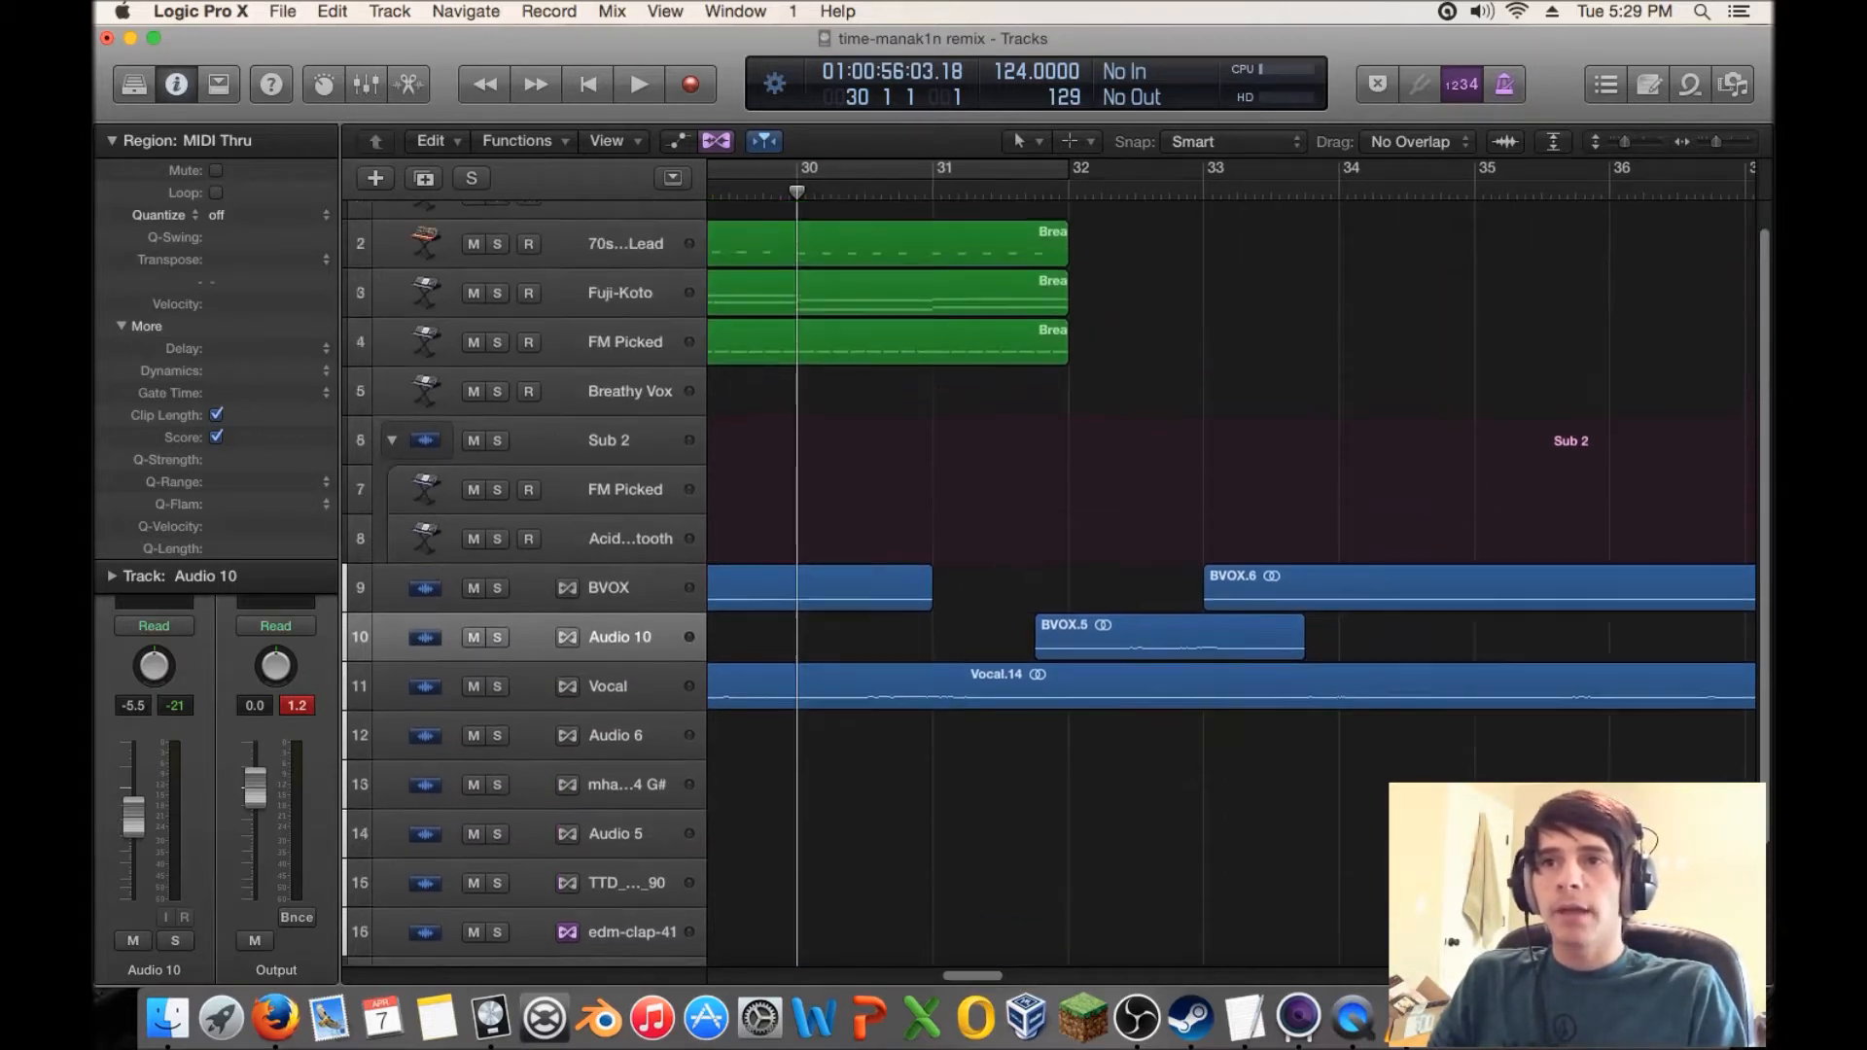
scroll(1231, 584, "left", 2)
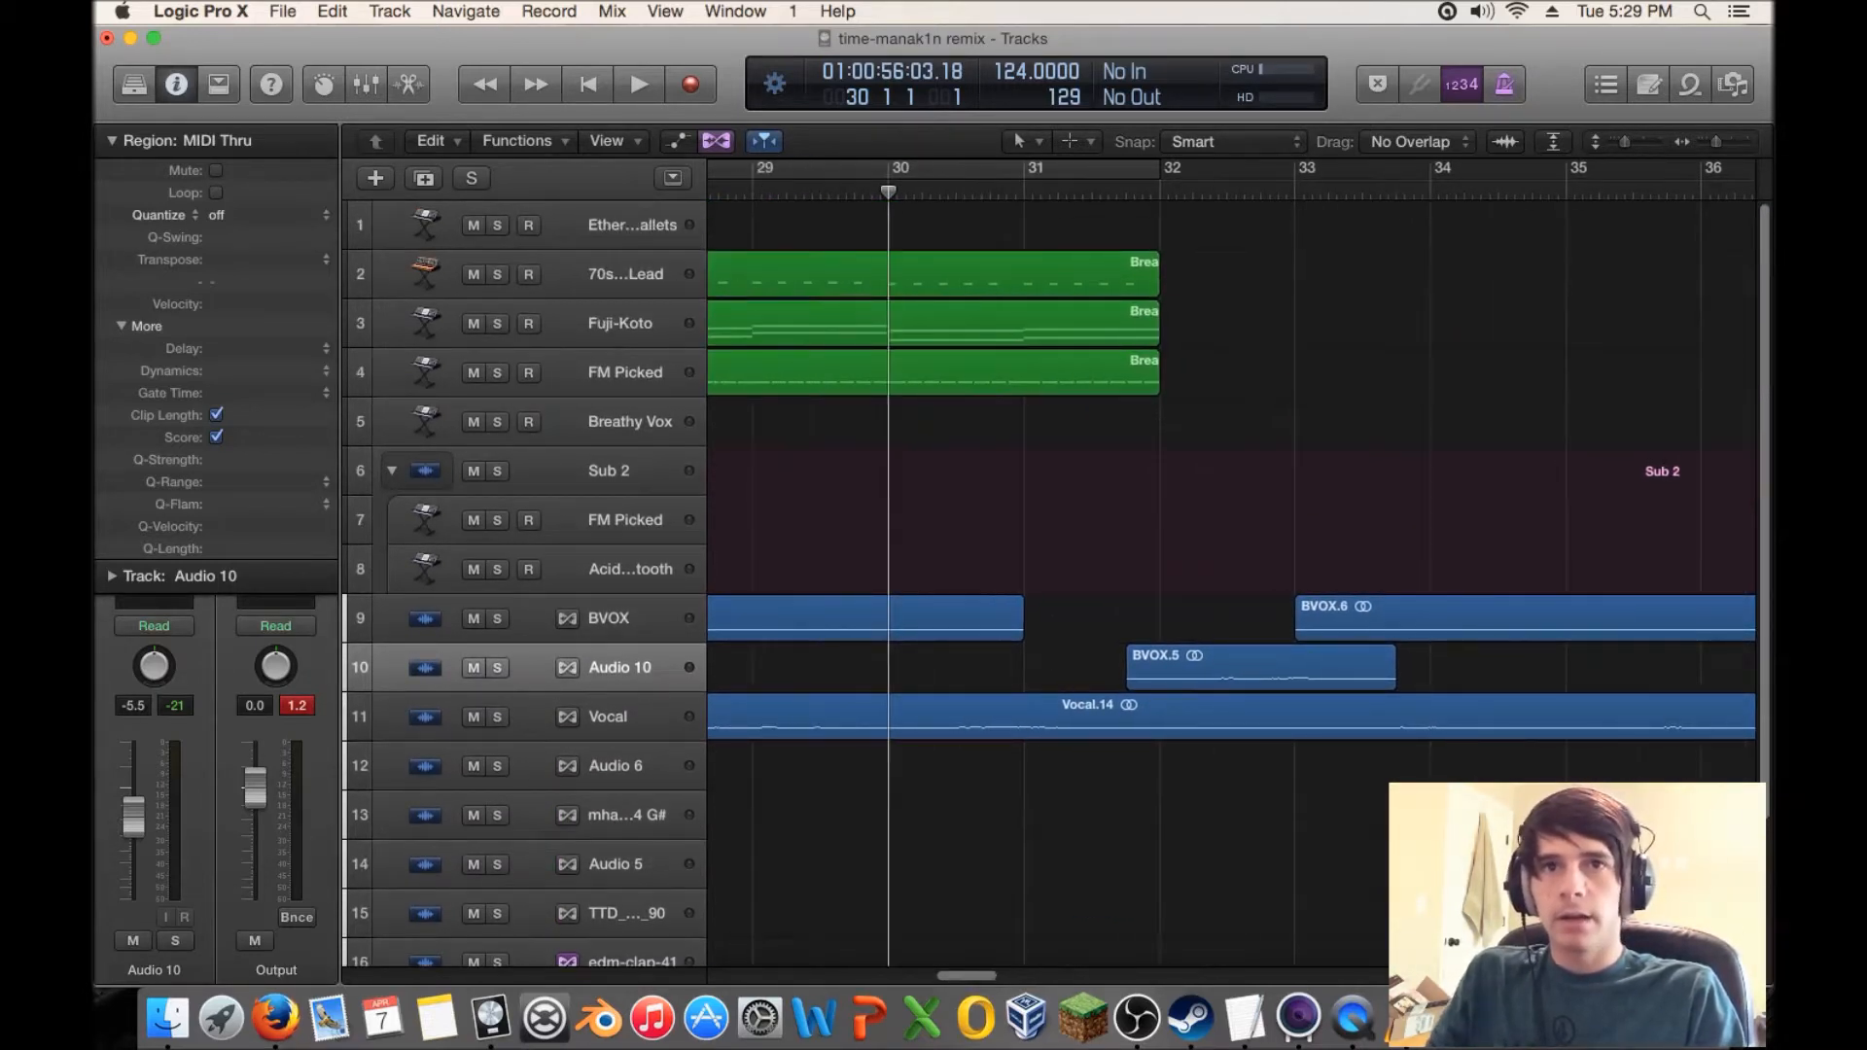
- Select the 48 edm-snare-11 regions from bar 30 onward and lengthen them together until each one reaches the next region
scroll(1231, 584, "down", 4)
left_click_drag(1434, 727, 893, 908)
key("super+Right")
key("super+Right")
key("super+Right")
key("super+Right")
key("super+Right")
key("super+Right")
key("super+Right")
key("super+Right")
key("super+Right")
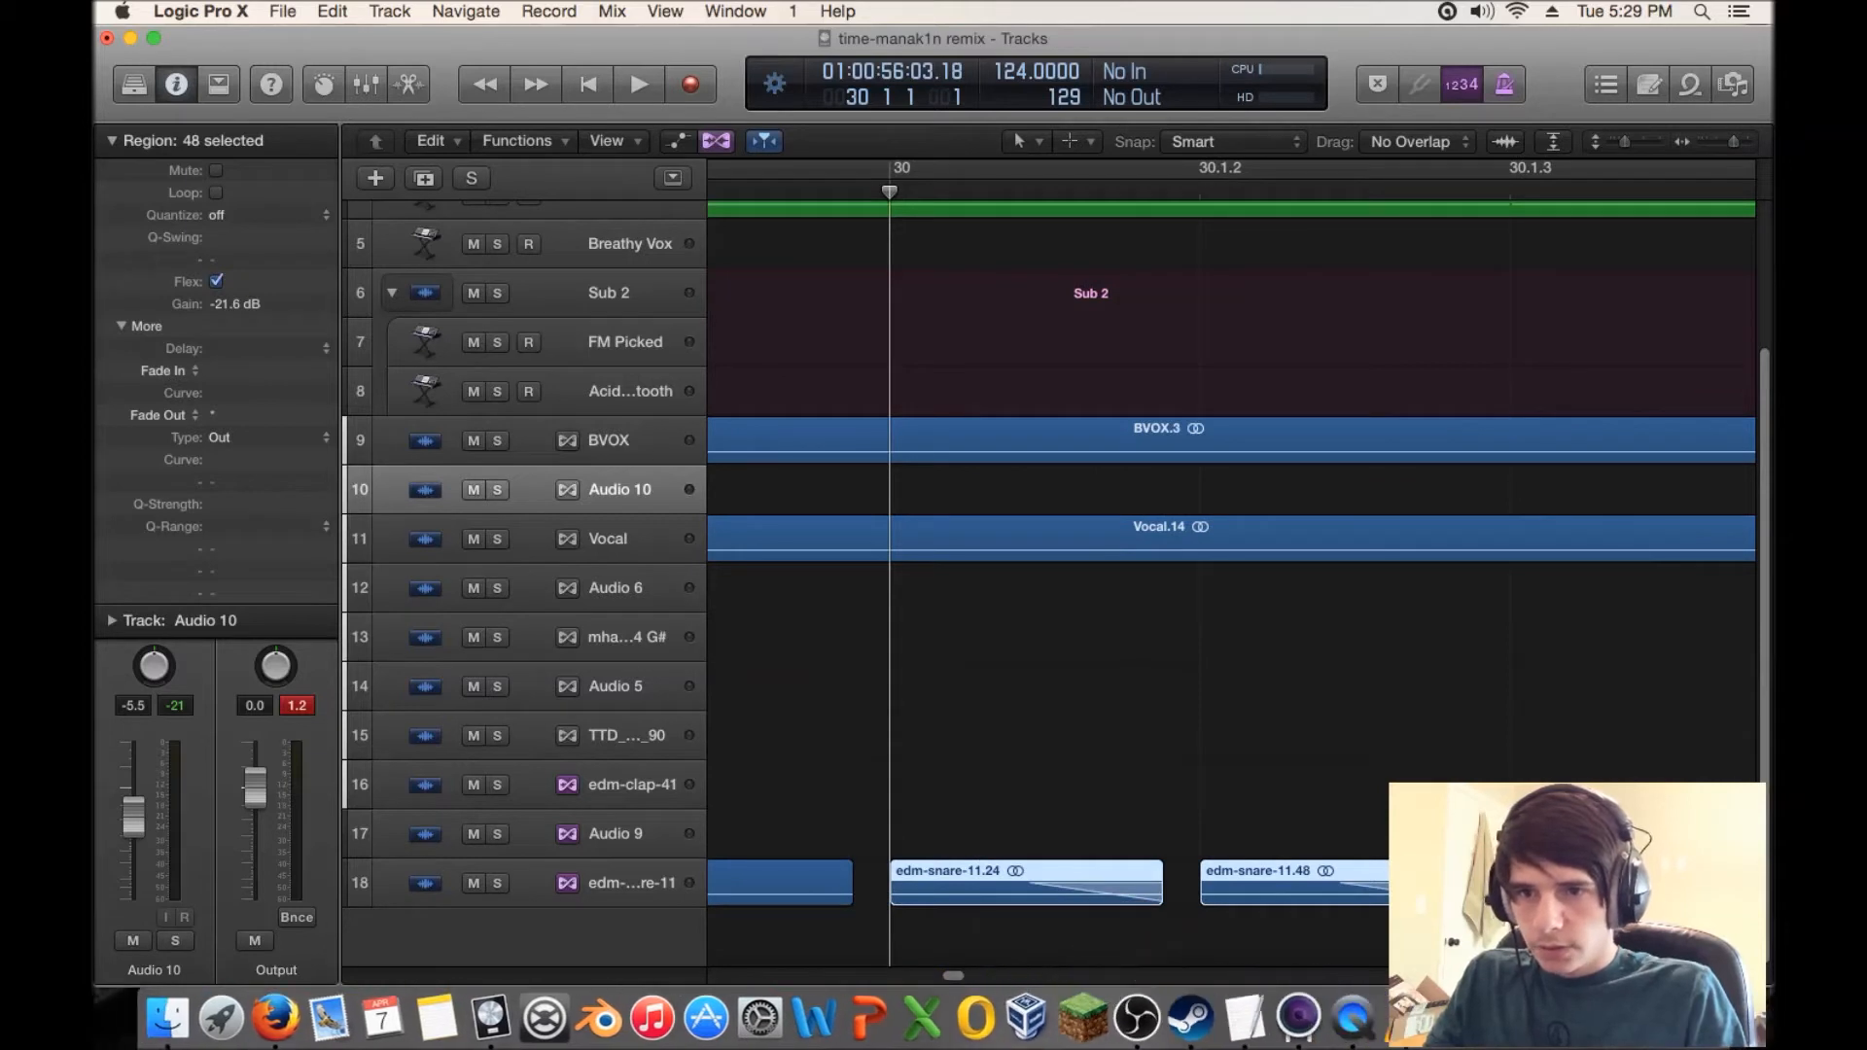
left_click_drag(1163, 895, 1193, 895)
- Play the snare roll from bar 30 through the following vocal entry, then bring the section from bar 24 into view
key("space")
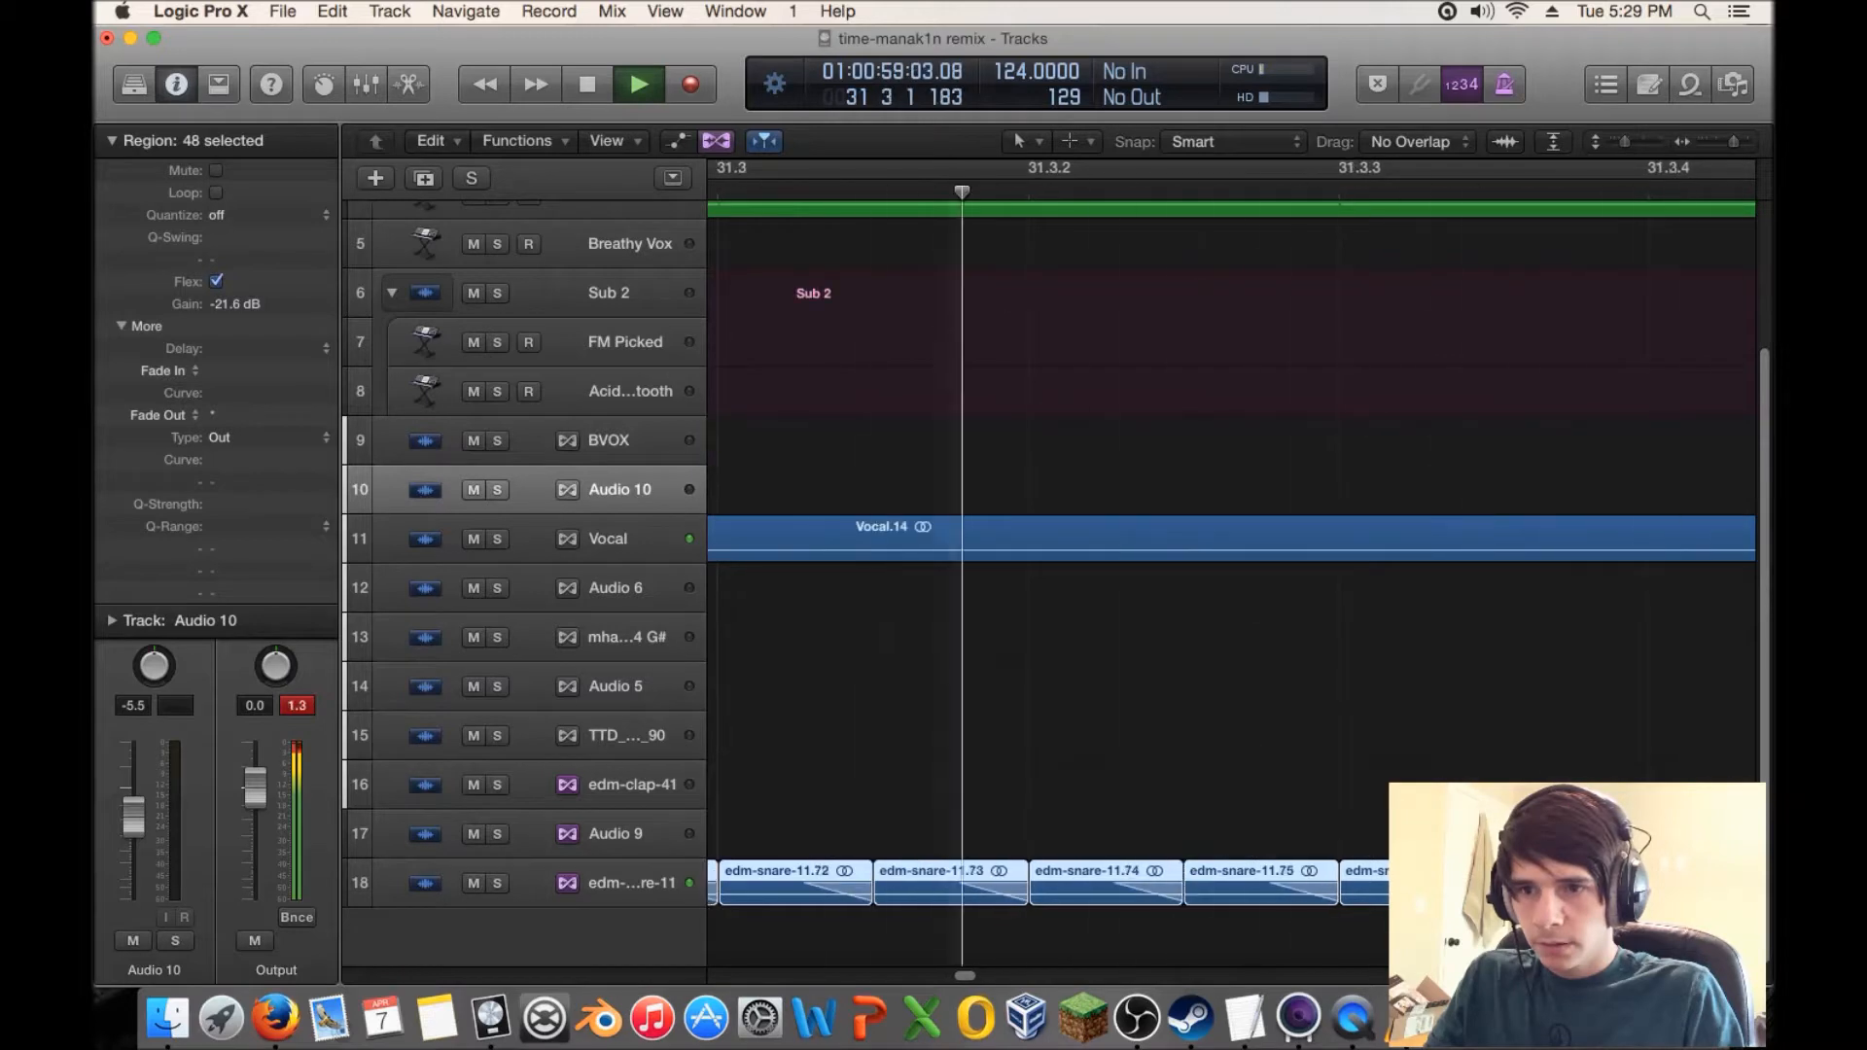
key("space")
left_click_drag(1734, 142, 1720, 142)
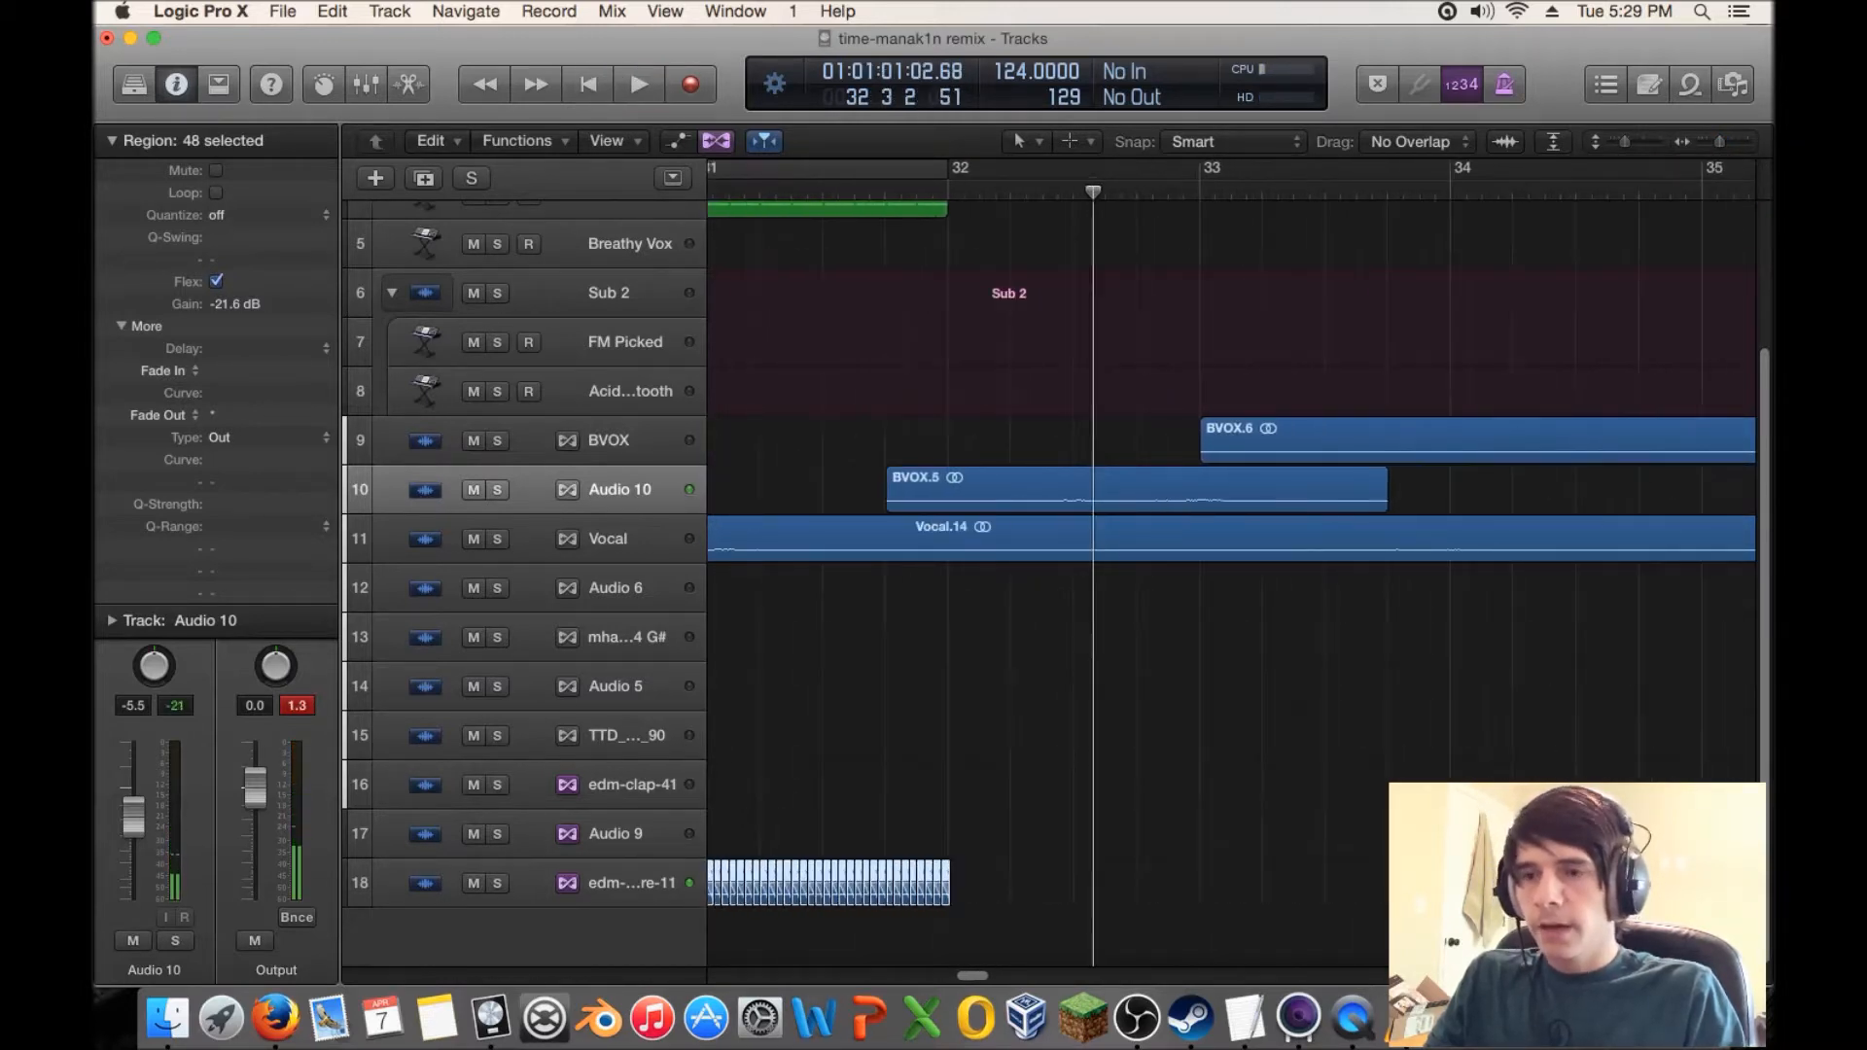
scroll(1231, 535, "left", 10)
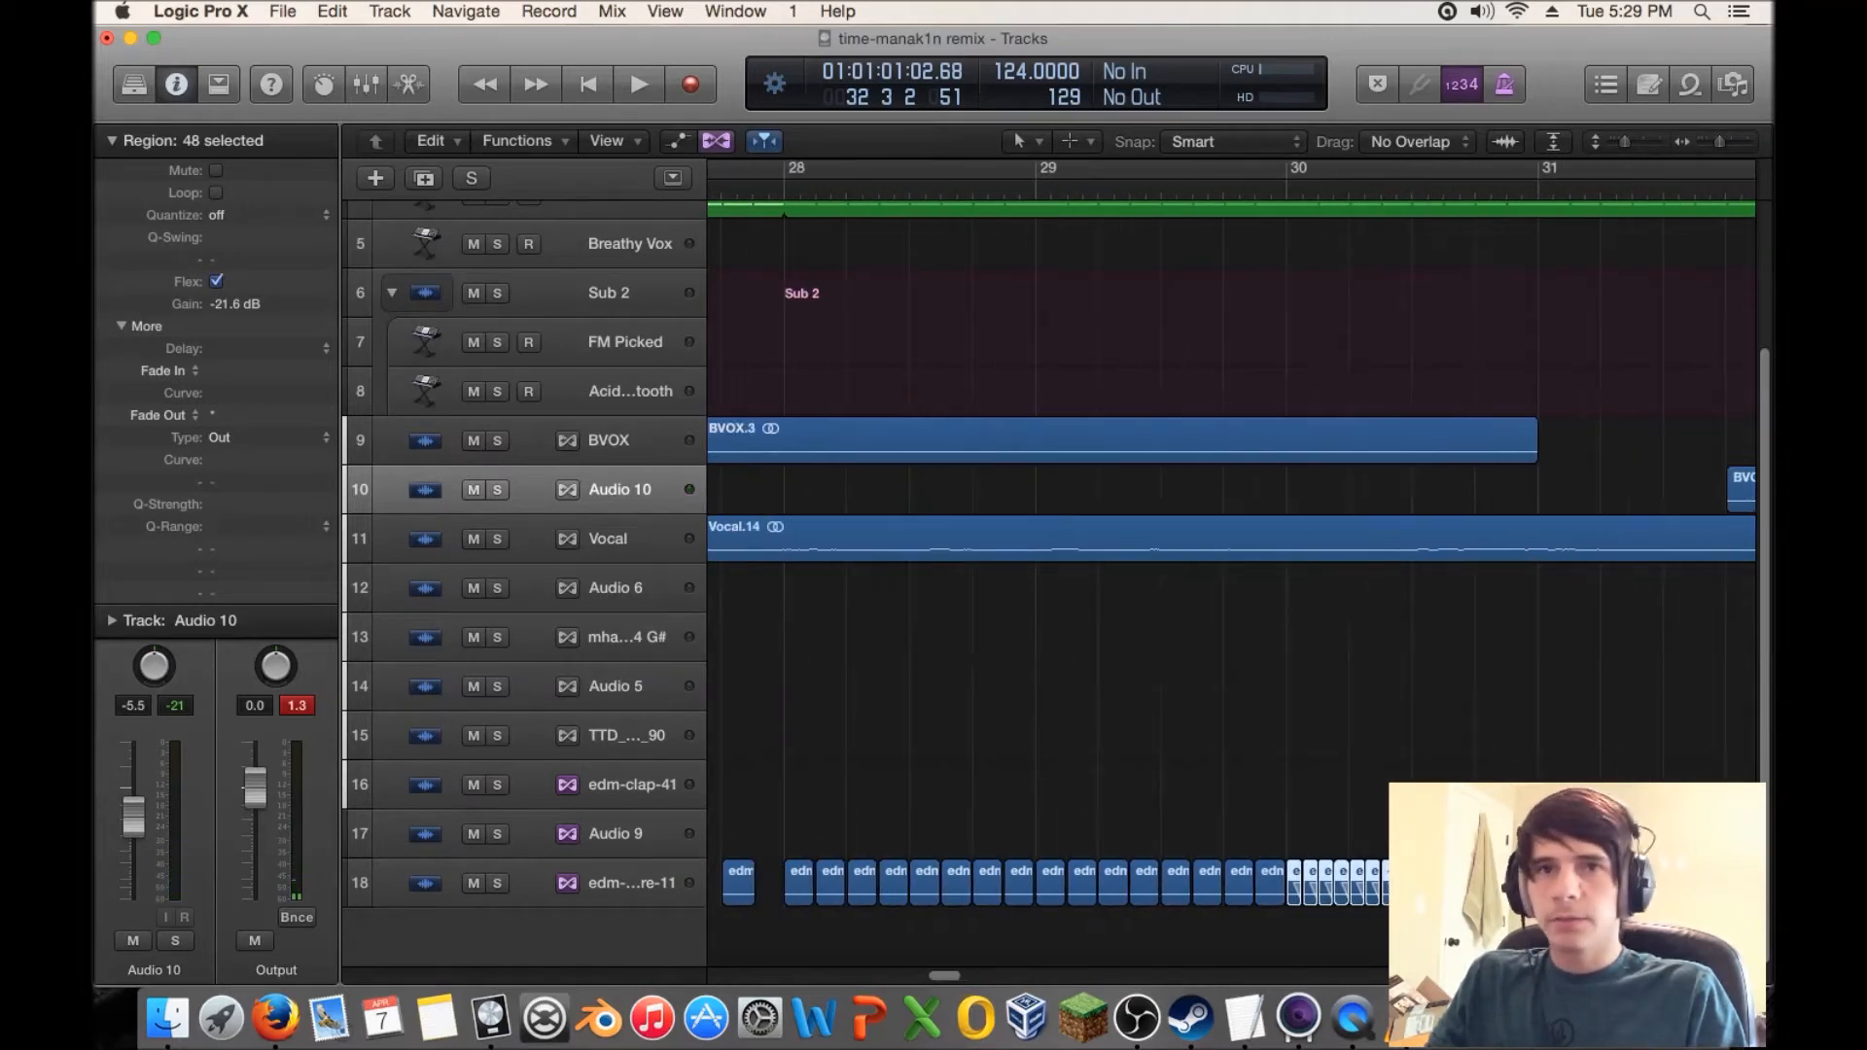
left_click_drag(1720, 142, 1712, 142)
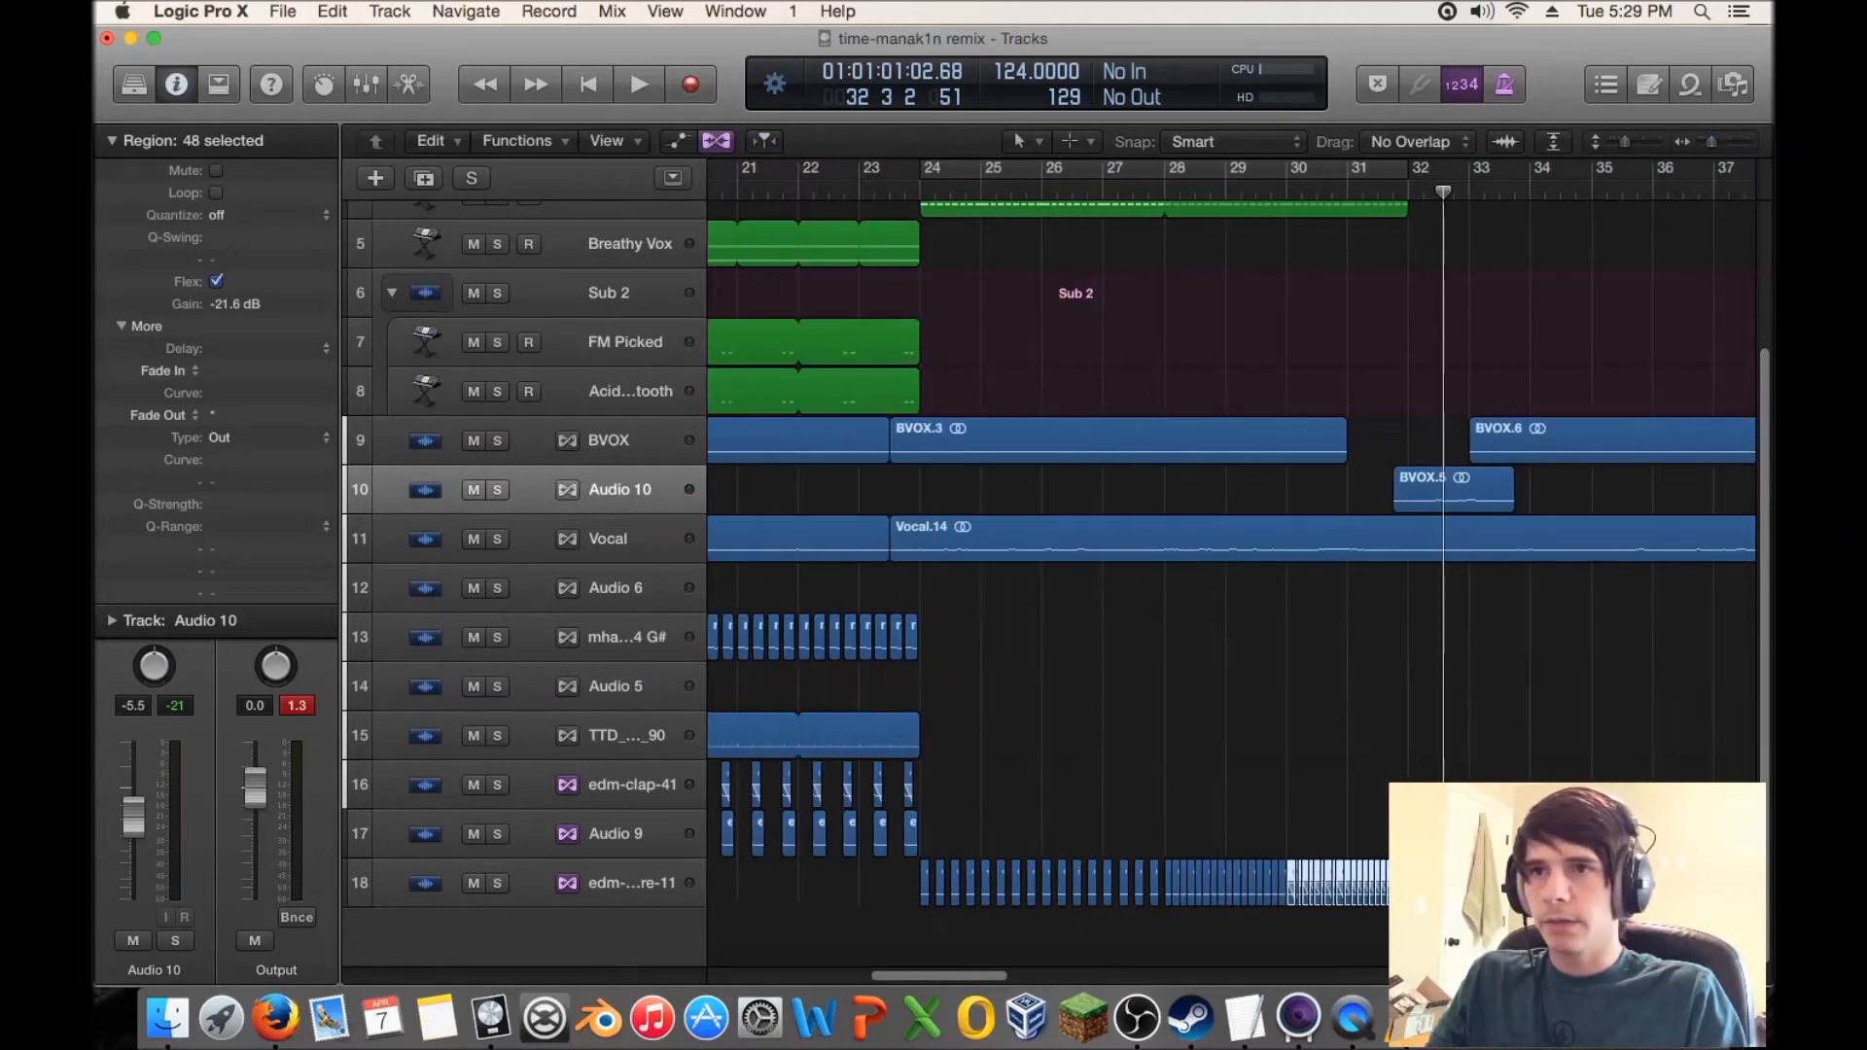
- Set the cycle range to bars 24–32 around all the edm-snare-11 regions and solo that track
key("super+u")
left_click(622, 883)
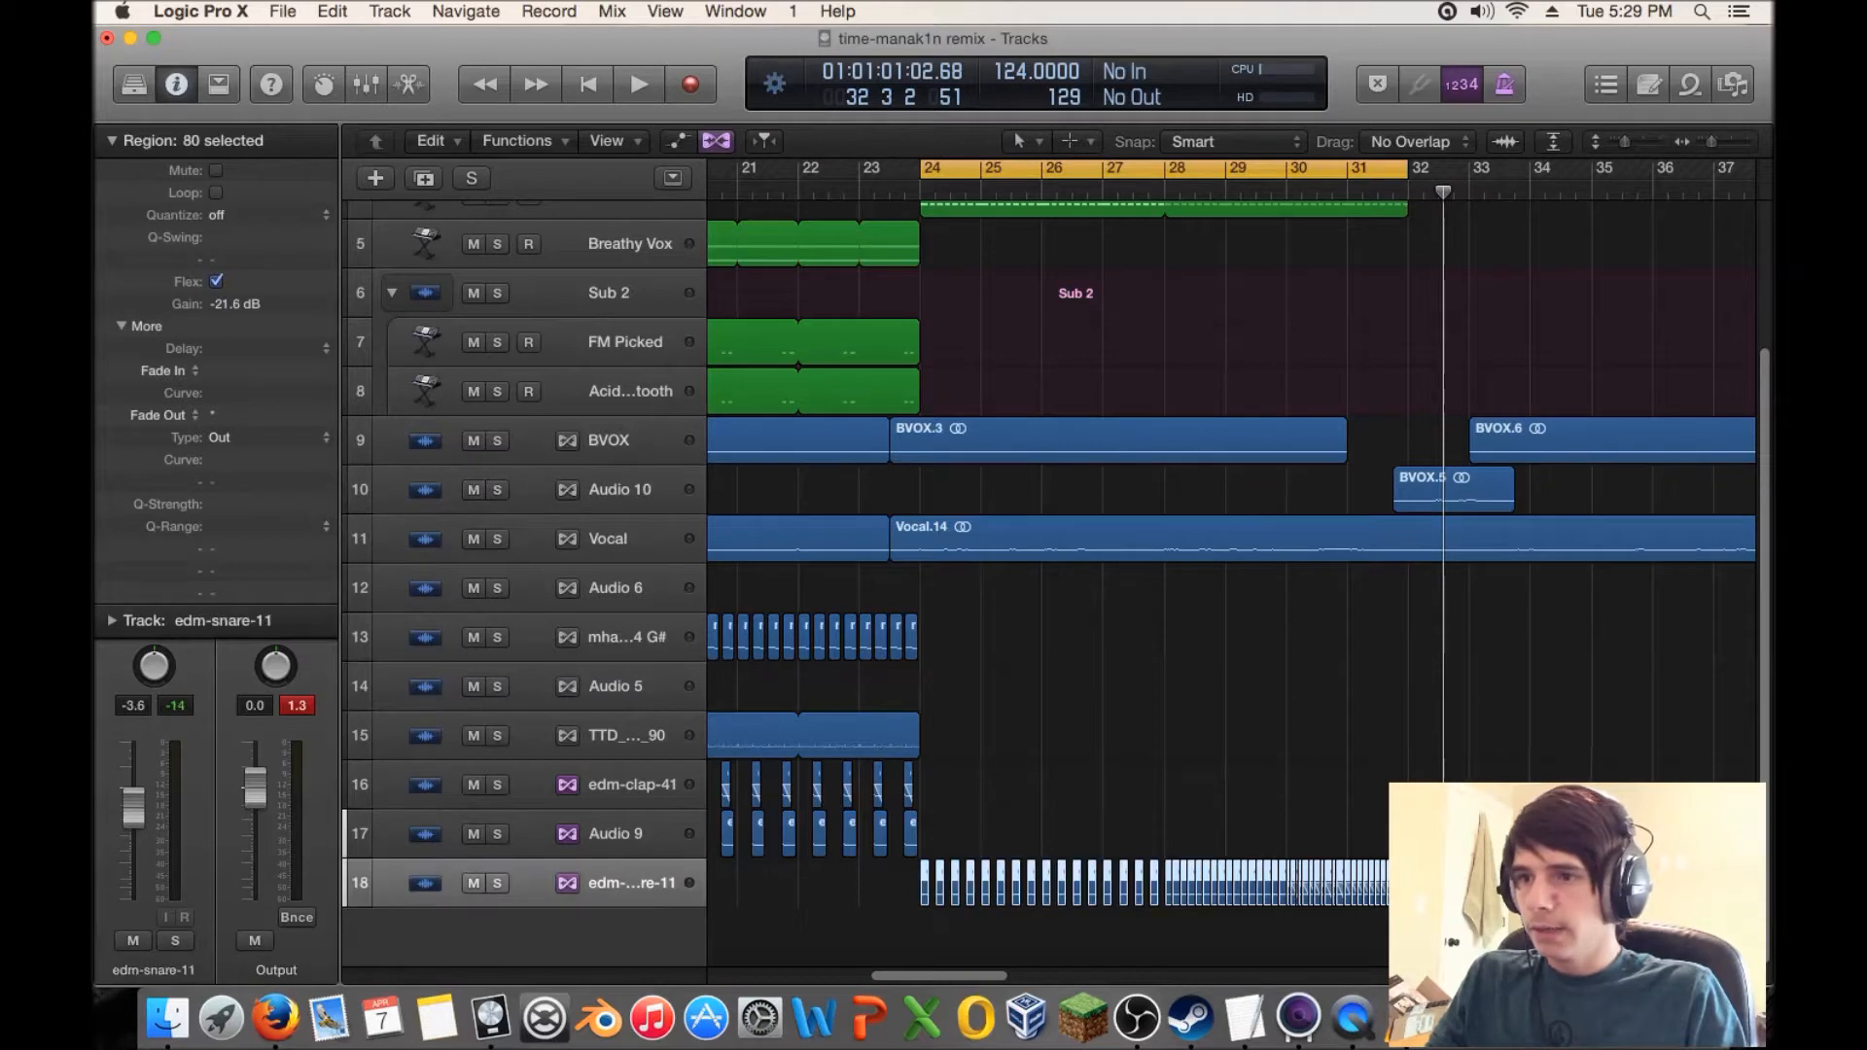
key("s")
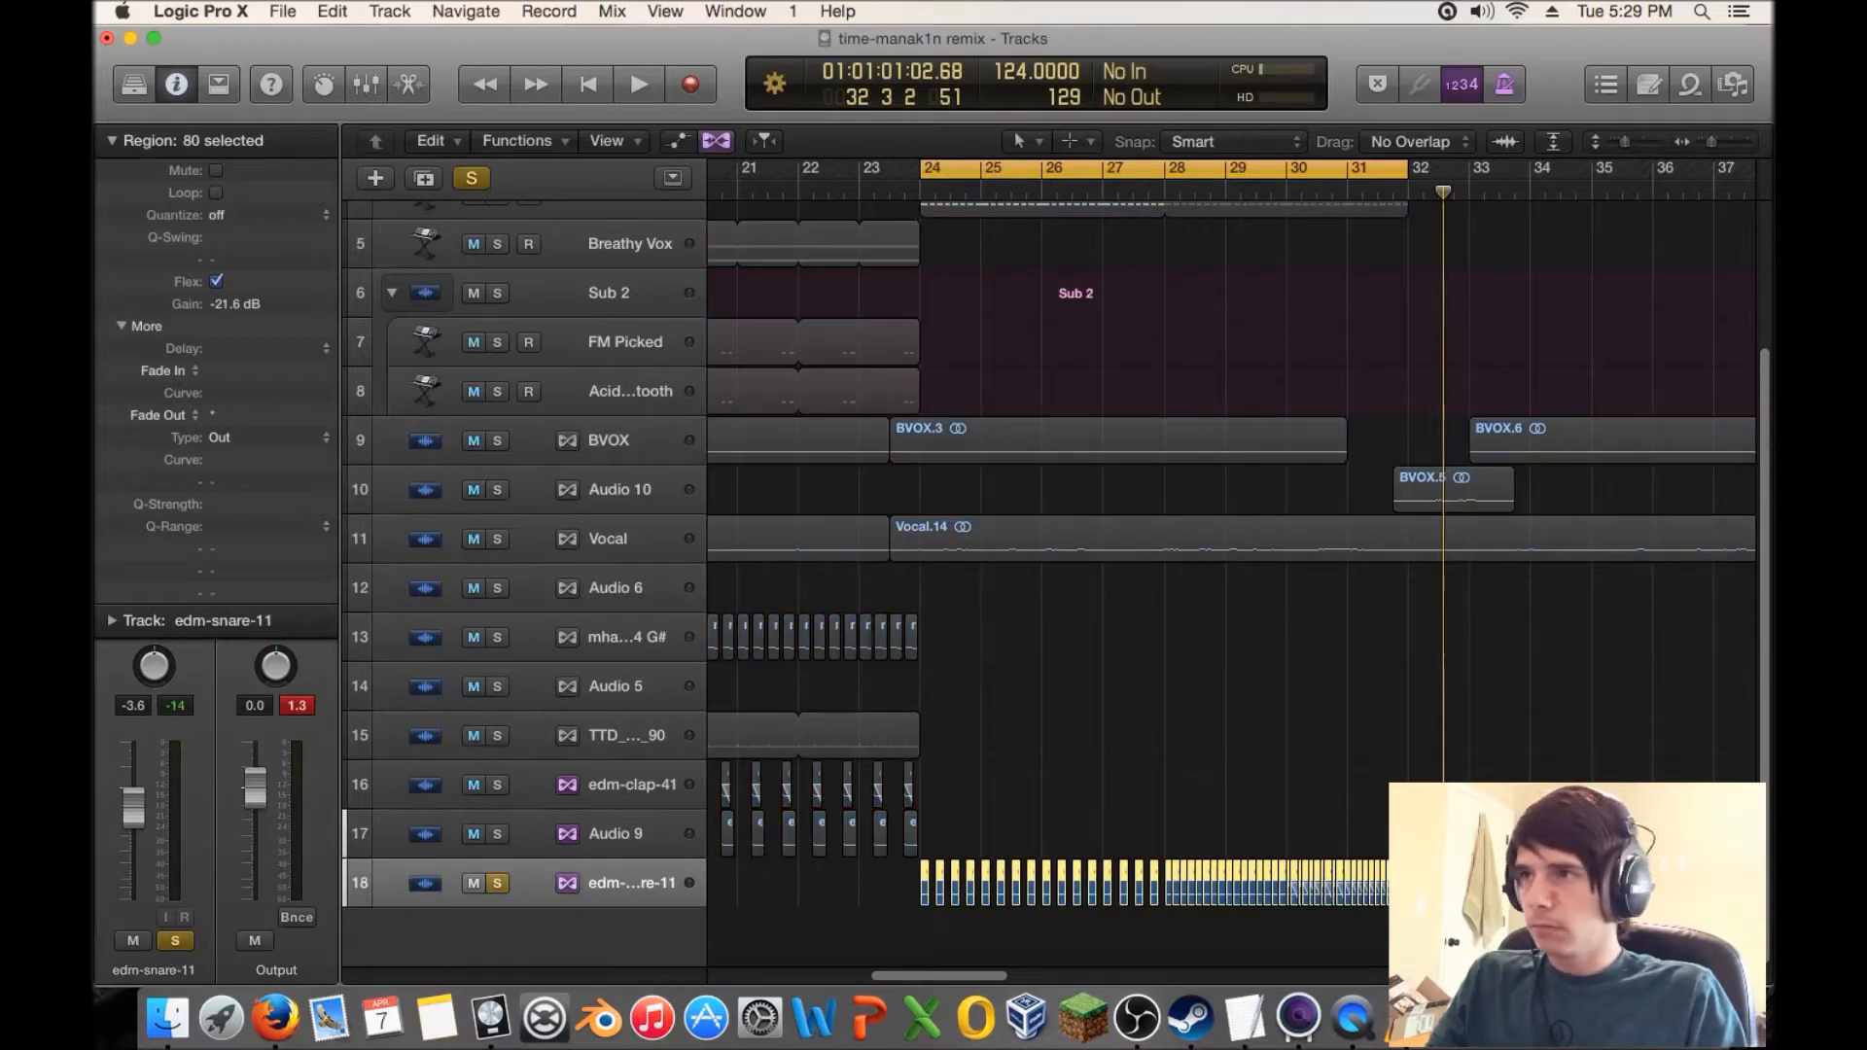
- Play the soloed snare build-up from bar 24 to judge its sound
key("space")
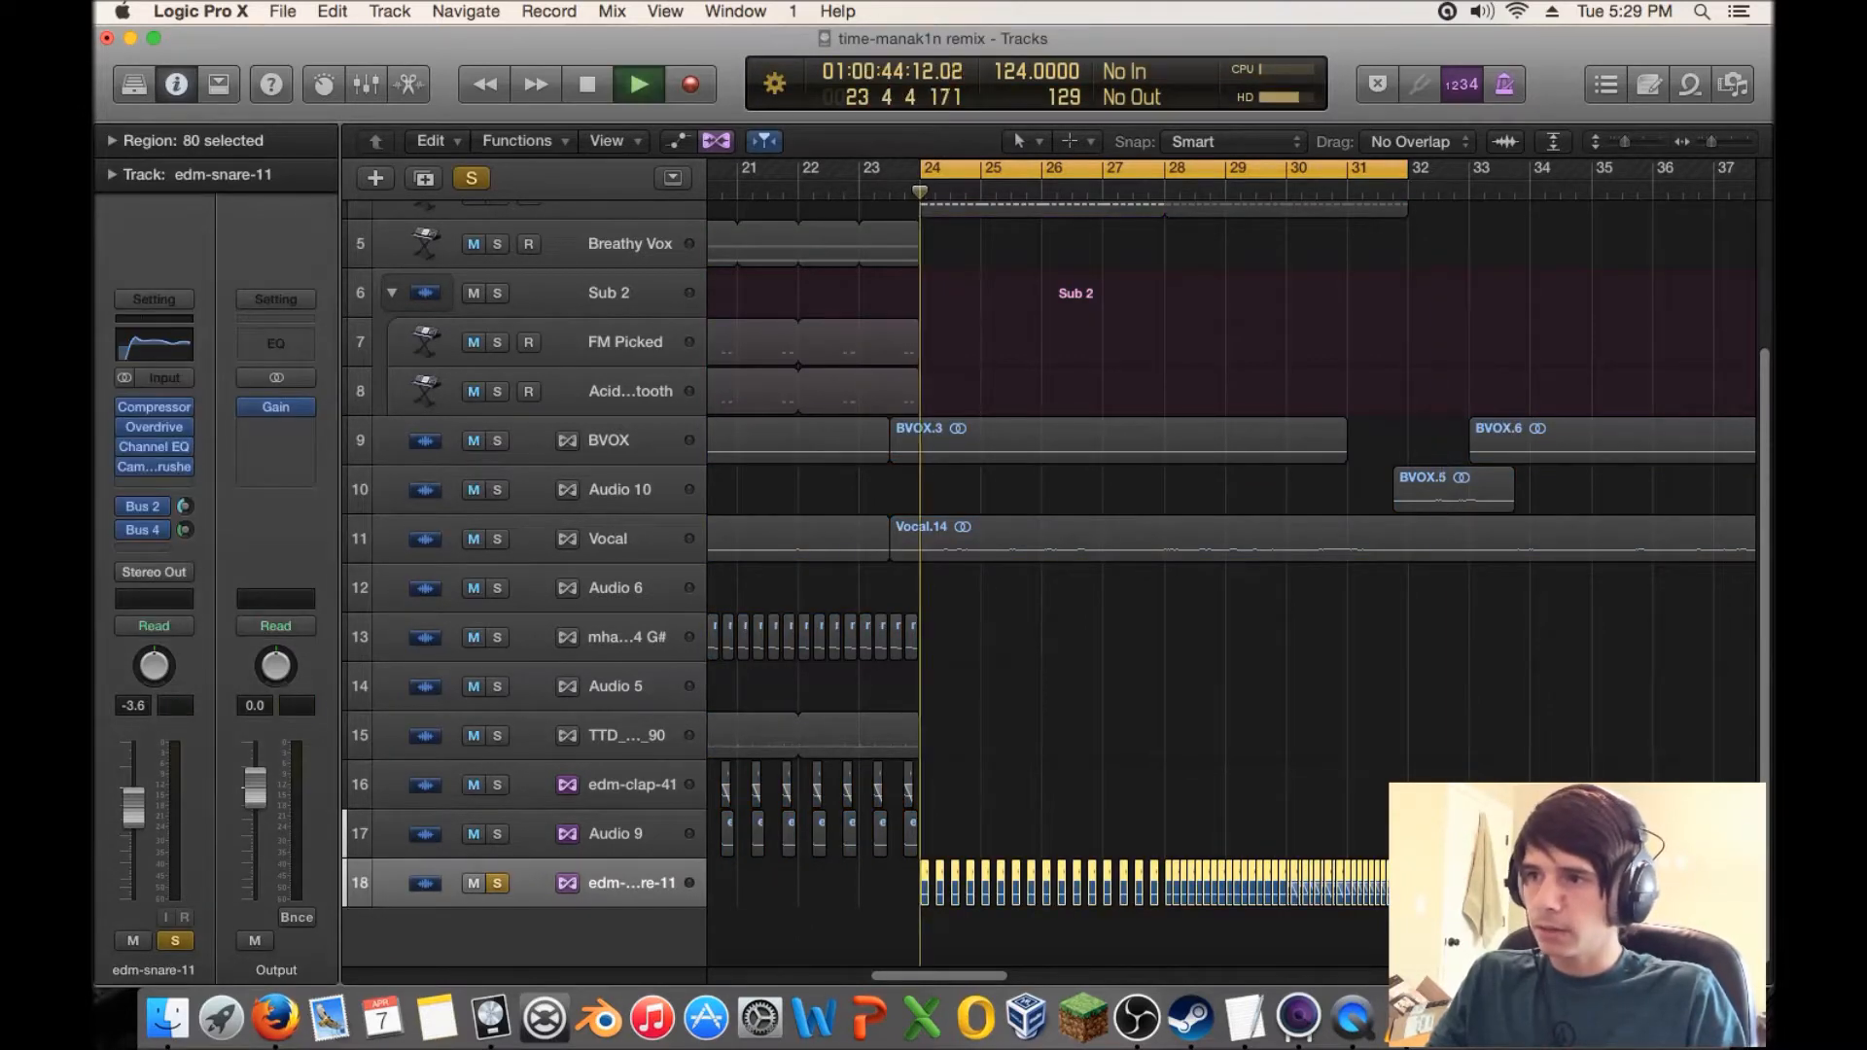
key("space")
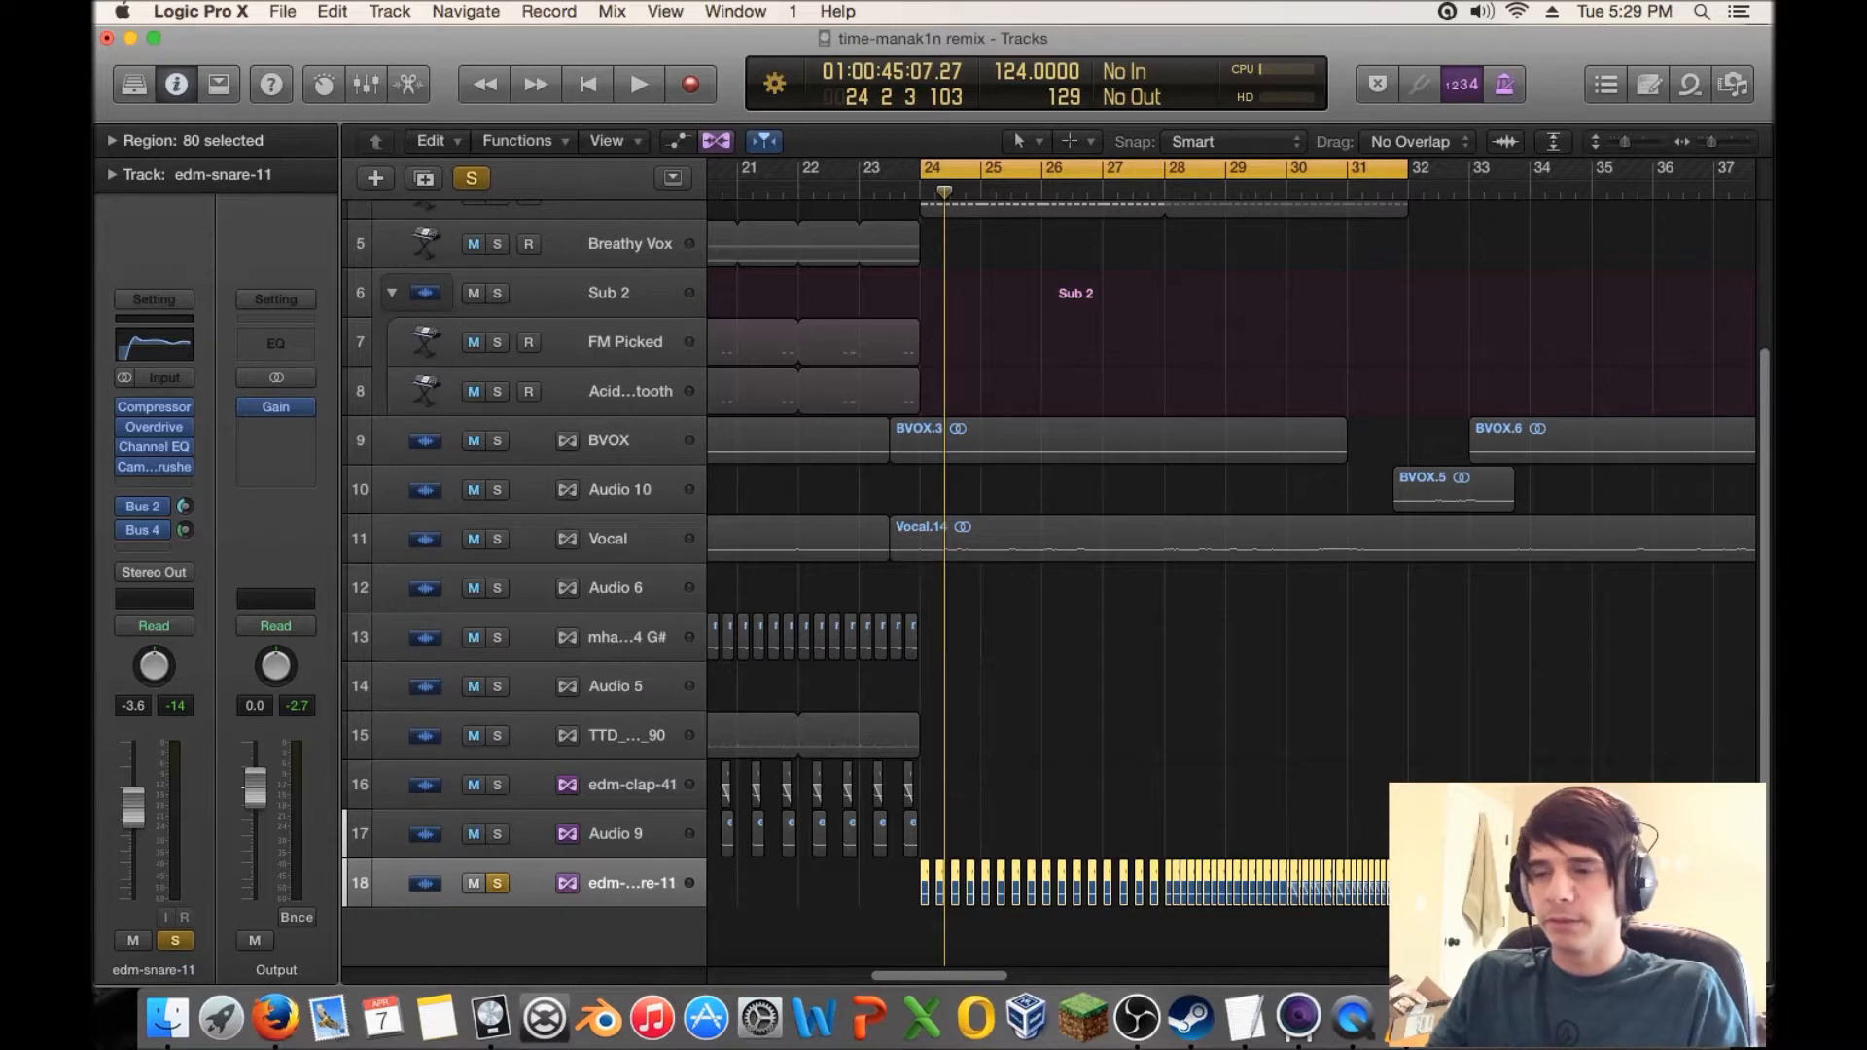
key("space")
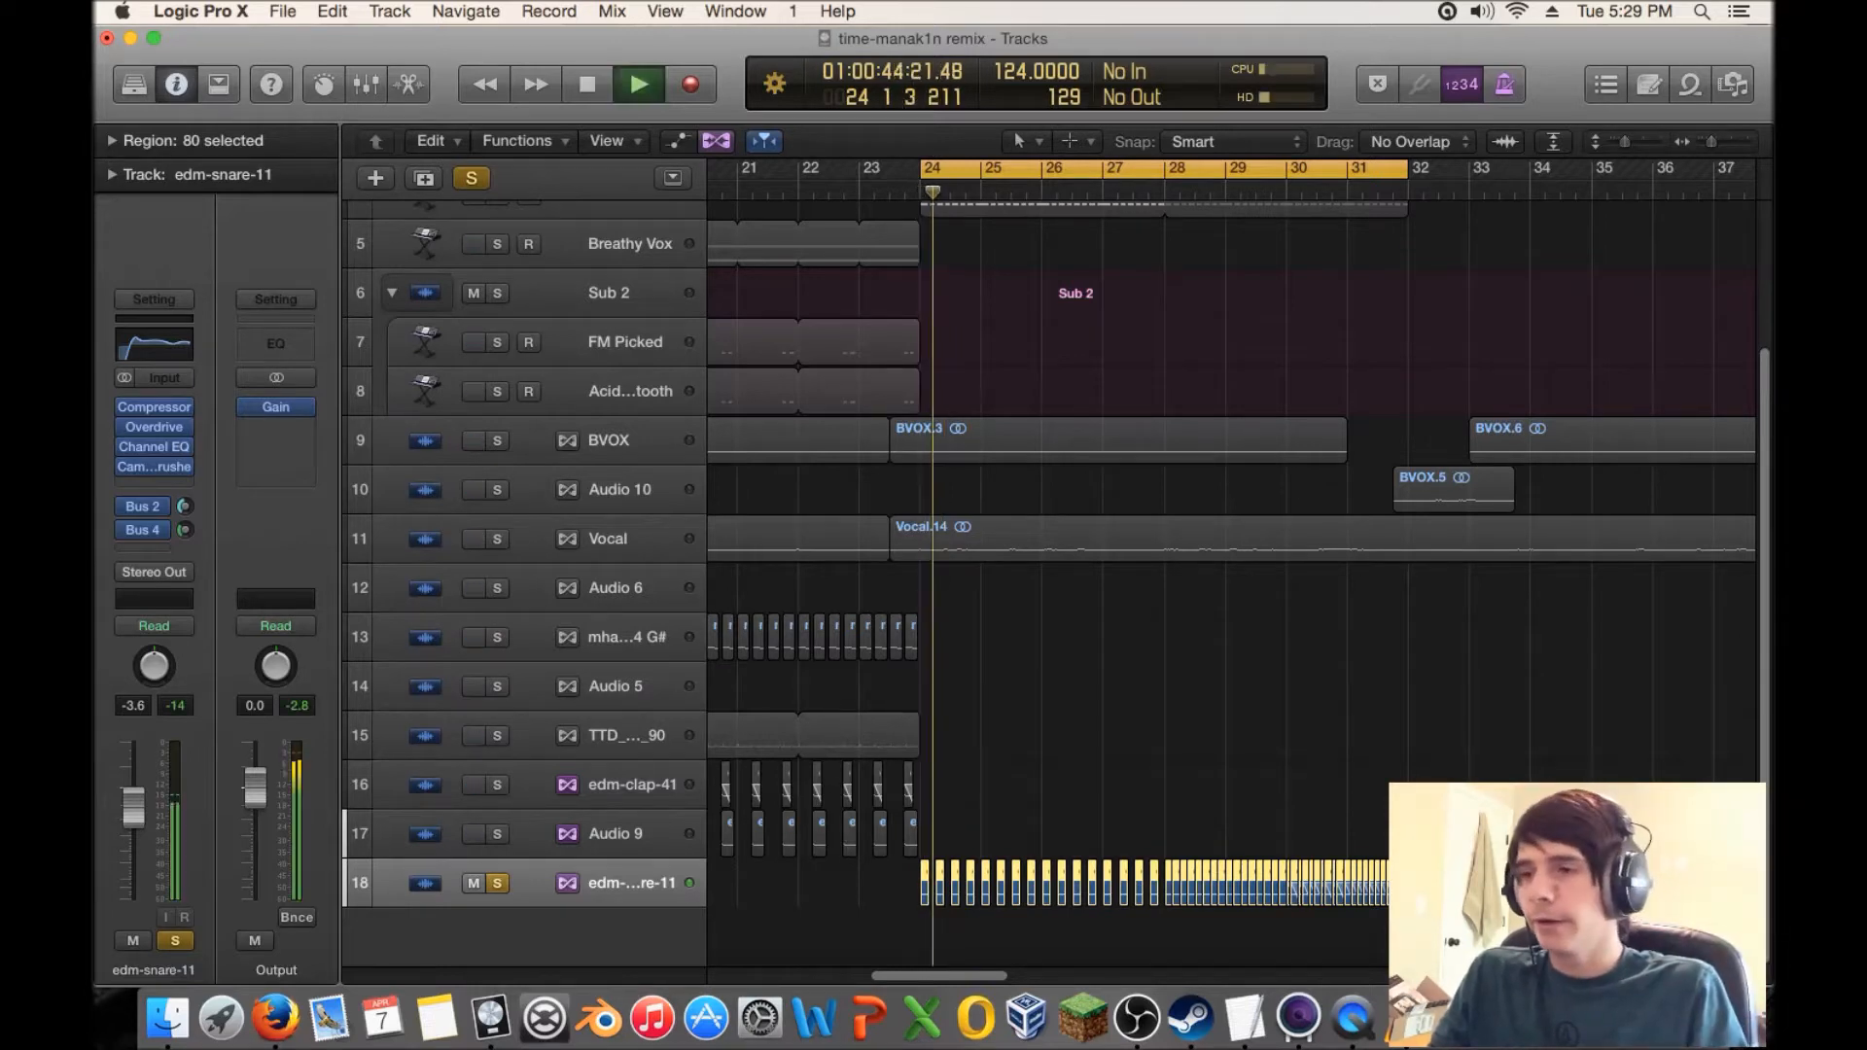
key("space")
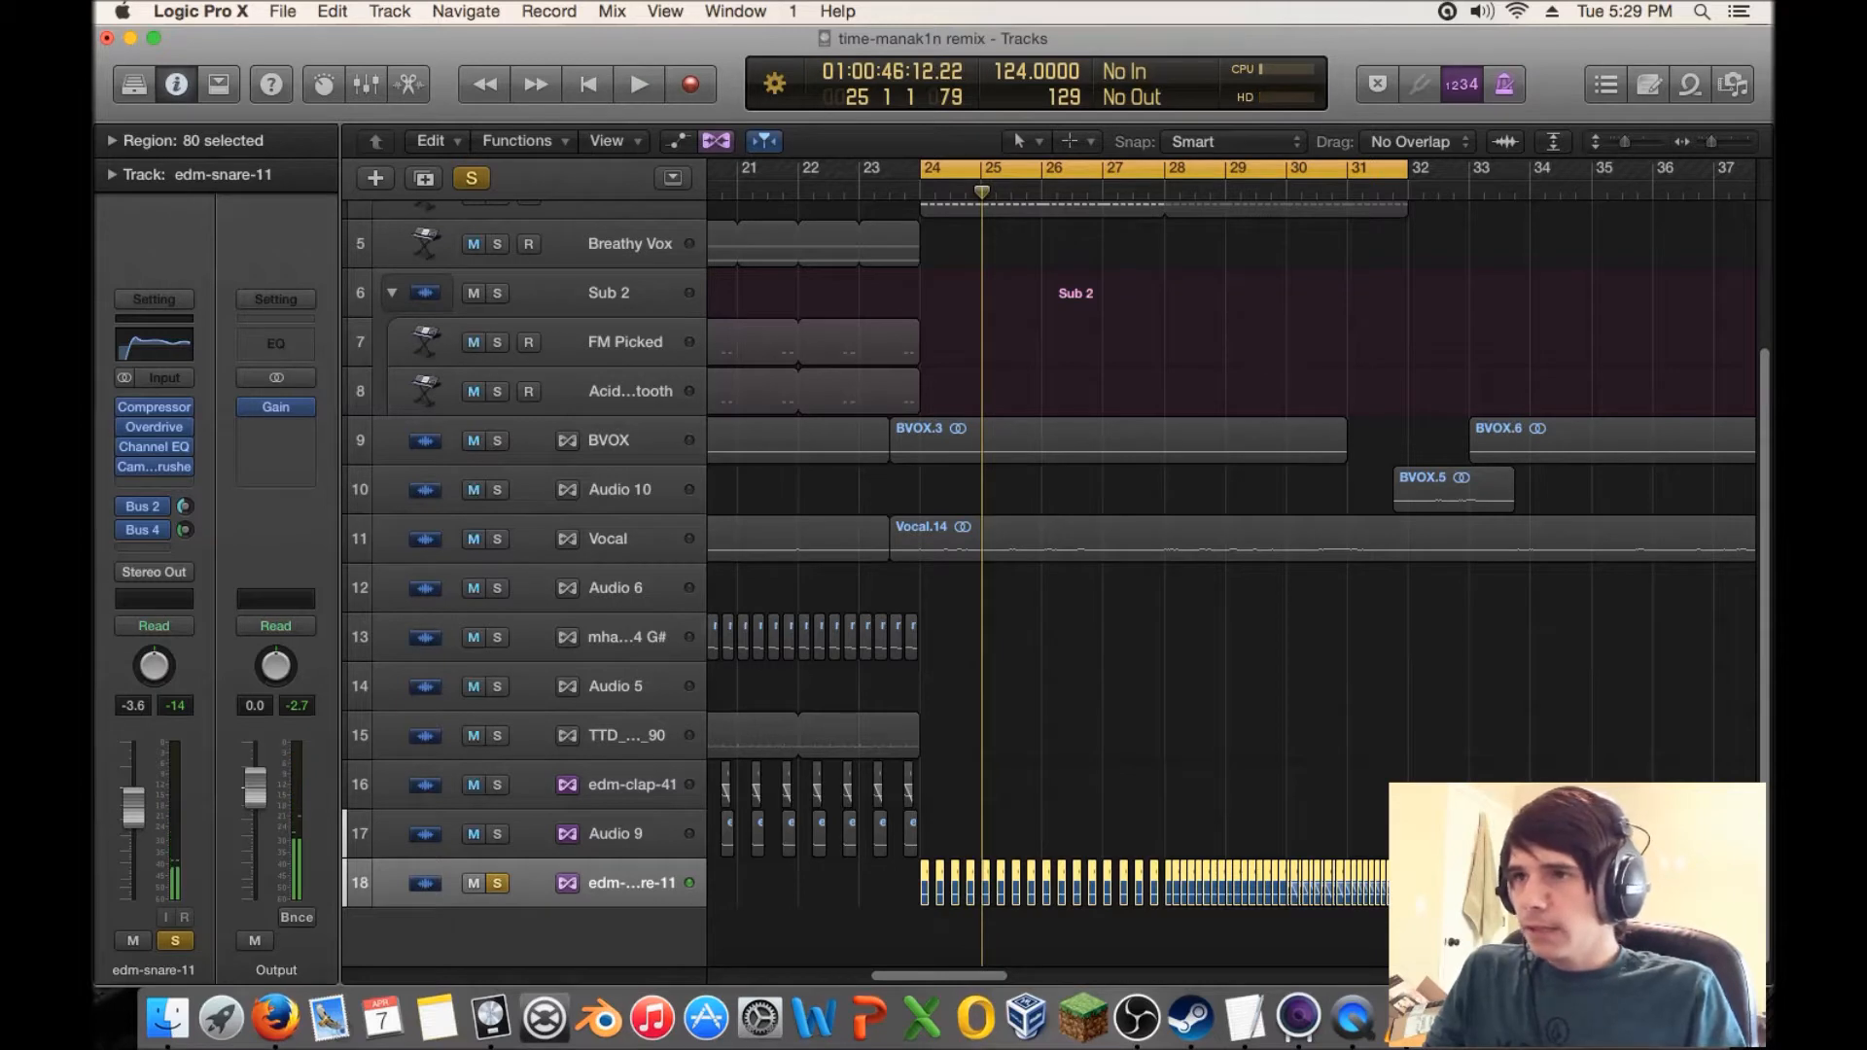
- Duplicate the edm-snare-11 track, copy all its snare regions onto the new track, and unsolo the original
left_click(423, 178)
left_click_drag(820, 888, 1399, 892)
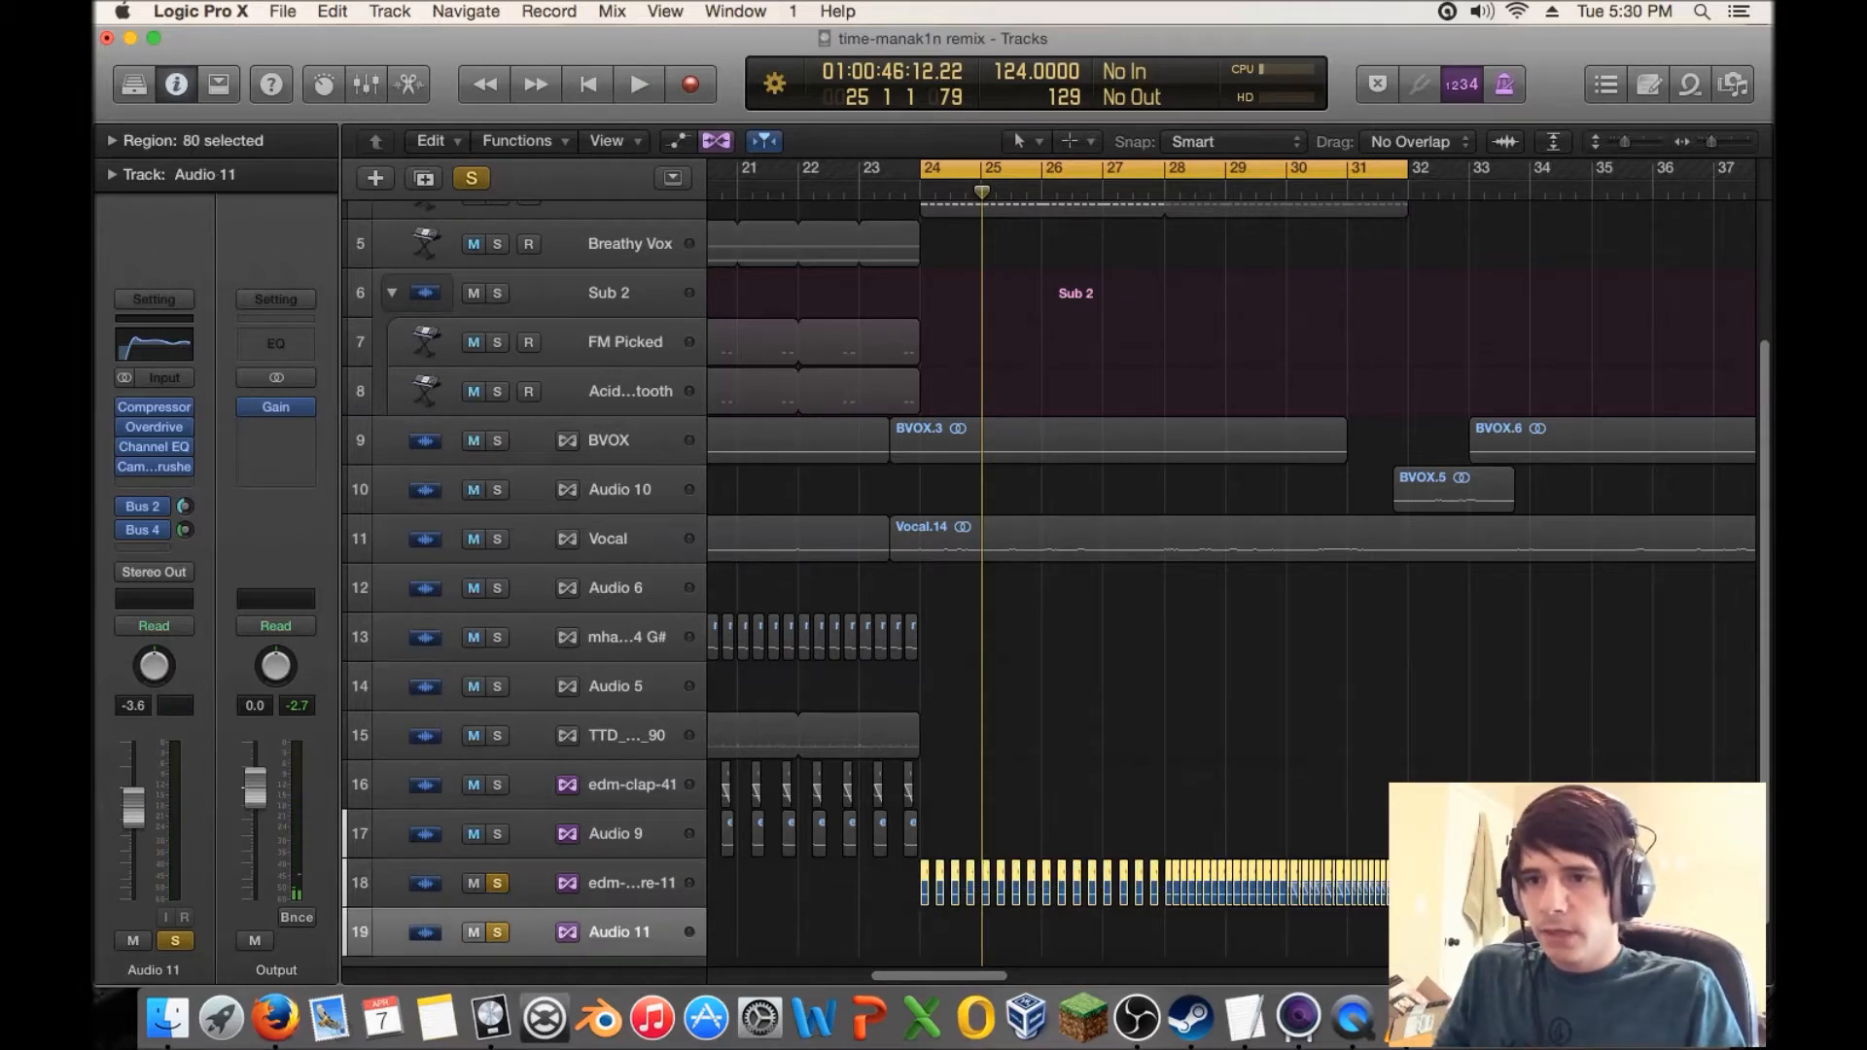
left_click_drag(925, 883, 925, 933, "alt")
left_click(497, 883)
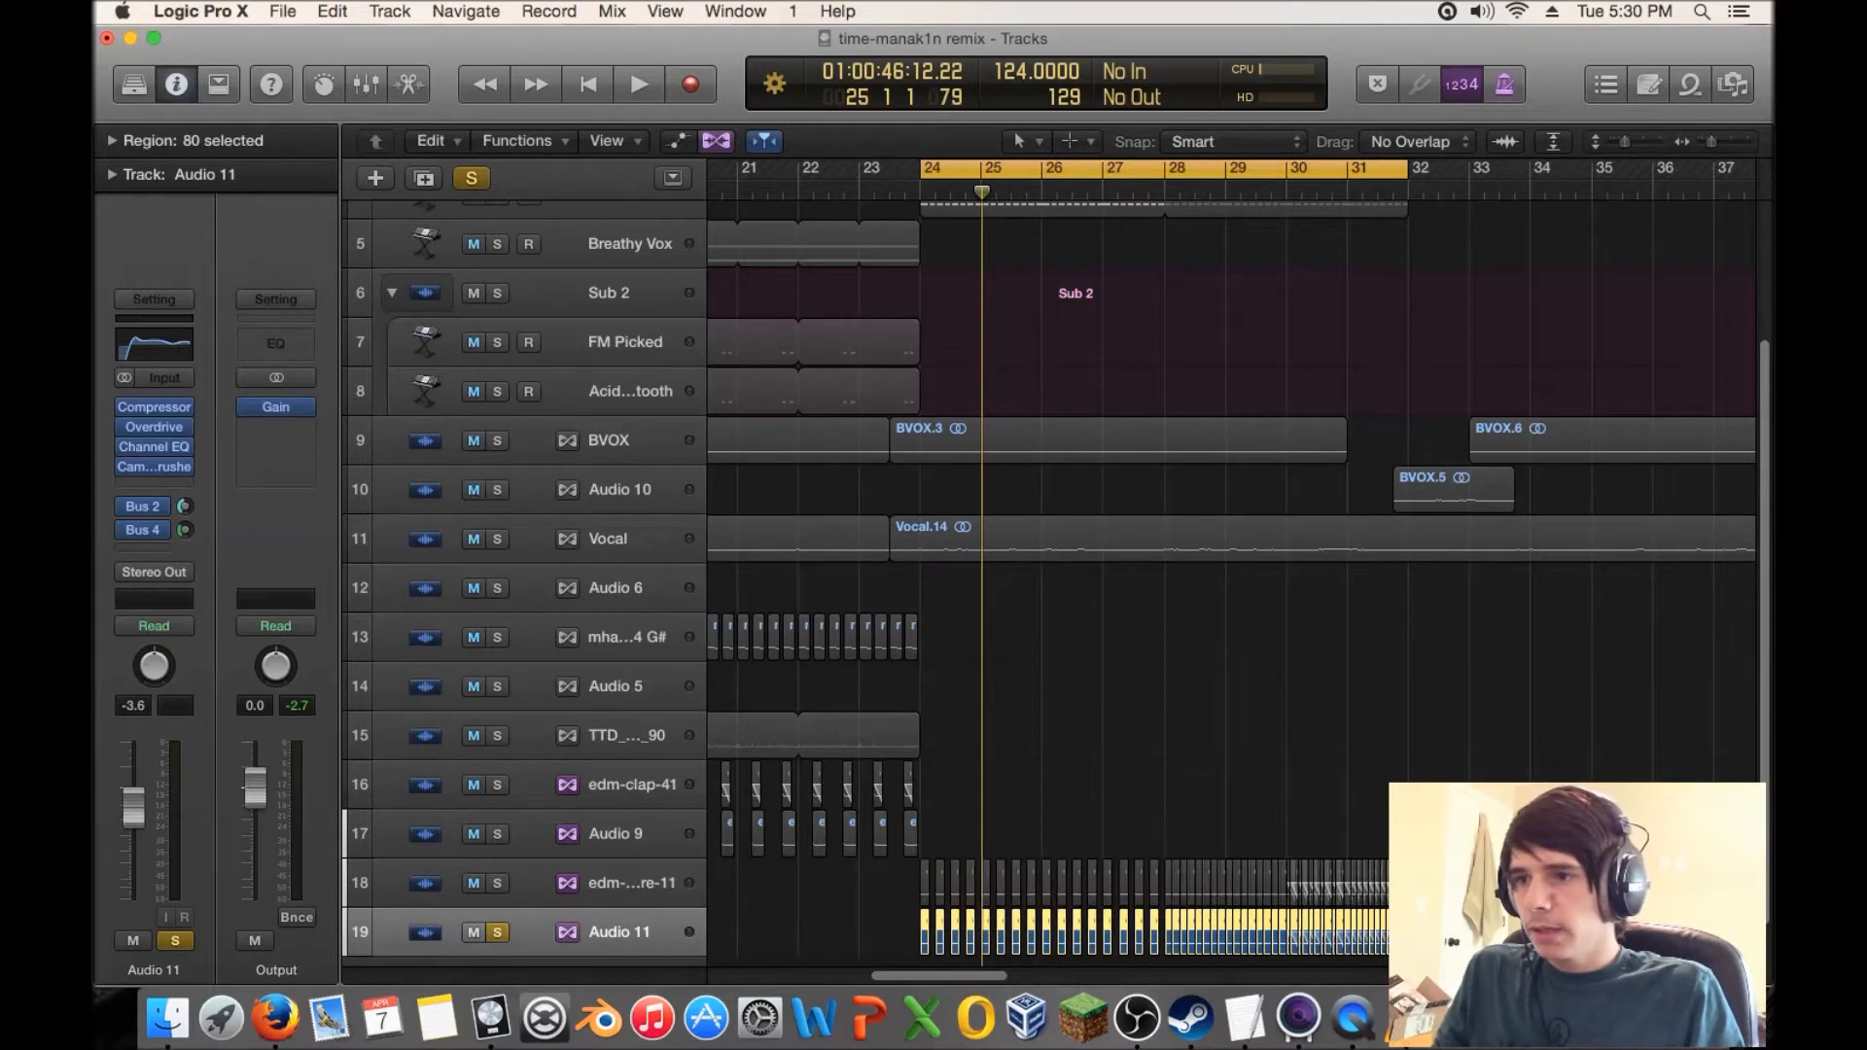
- Raise the low-cut frequency in the Audio 11 track's Channel EQ during playback so mainly the snare's highs remain
key("space")
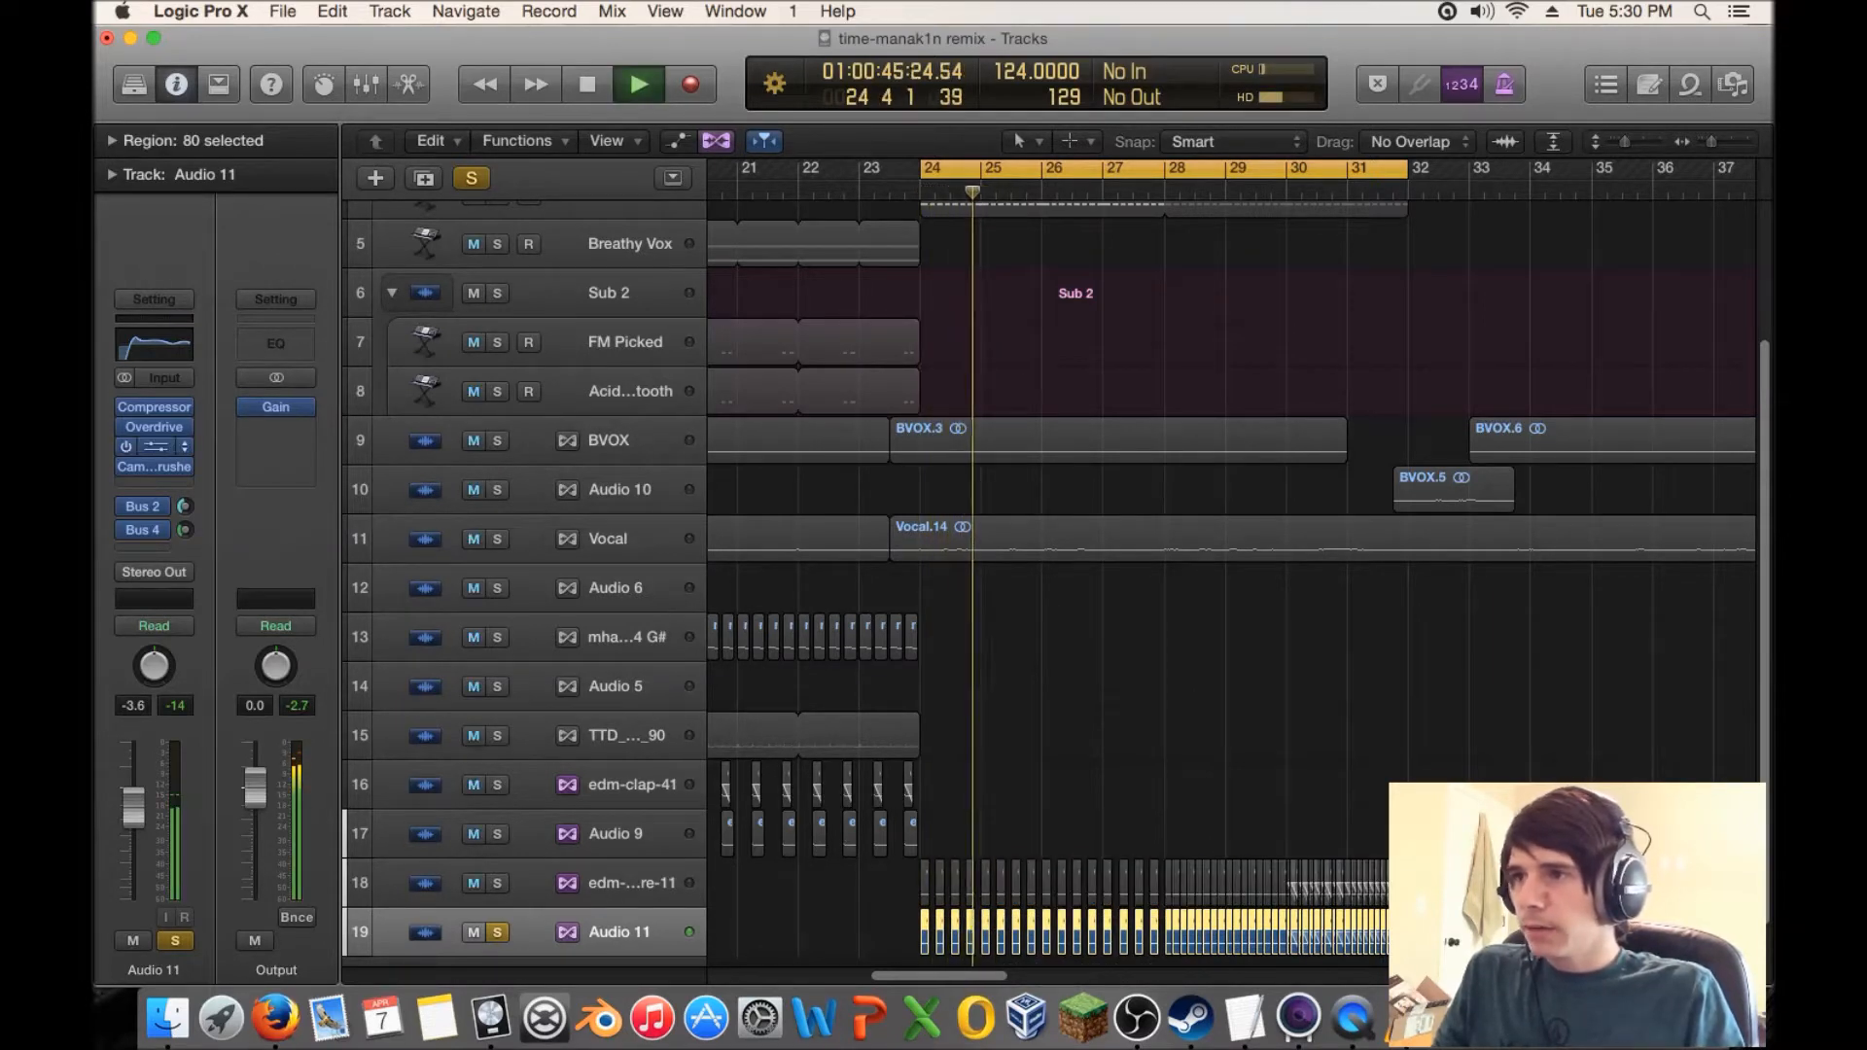
left_click(155, 448)
left_click_drag(378, 399, 841, 400)
left_click(164, 98)
key("space")
- Add a stereo Sample Delay to Audio 11 with a left delay of 303 samples and a right delay of 808 samples
left_click(154, 484)
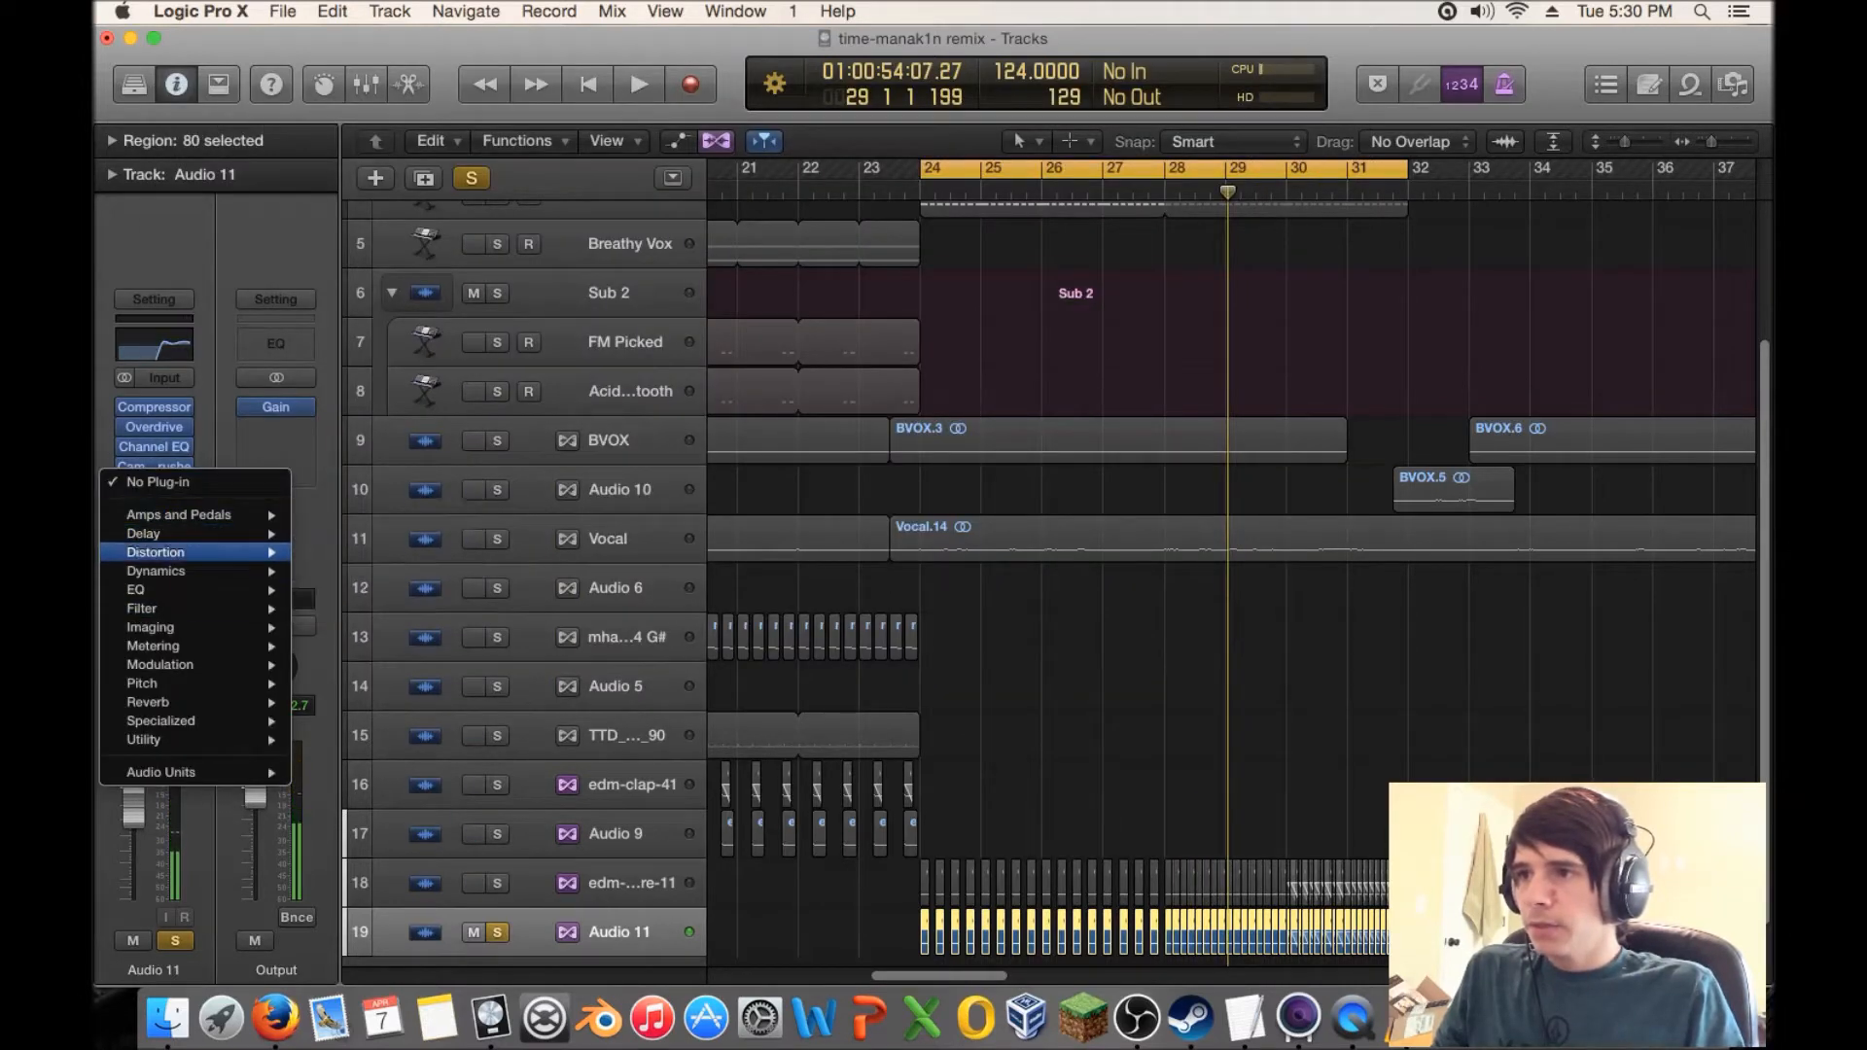
mouse_move(142, 534)
mouse_move(389, 589)
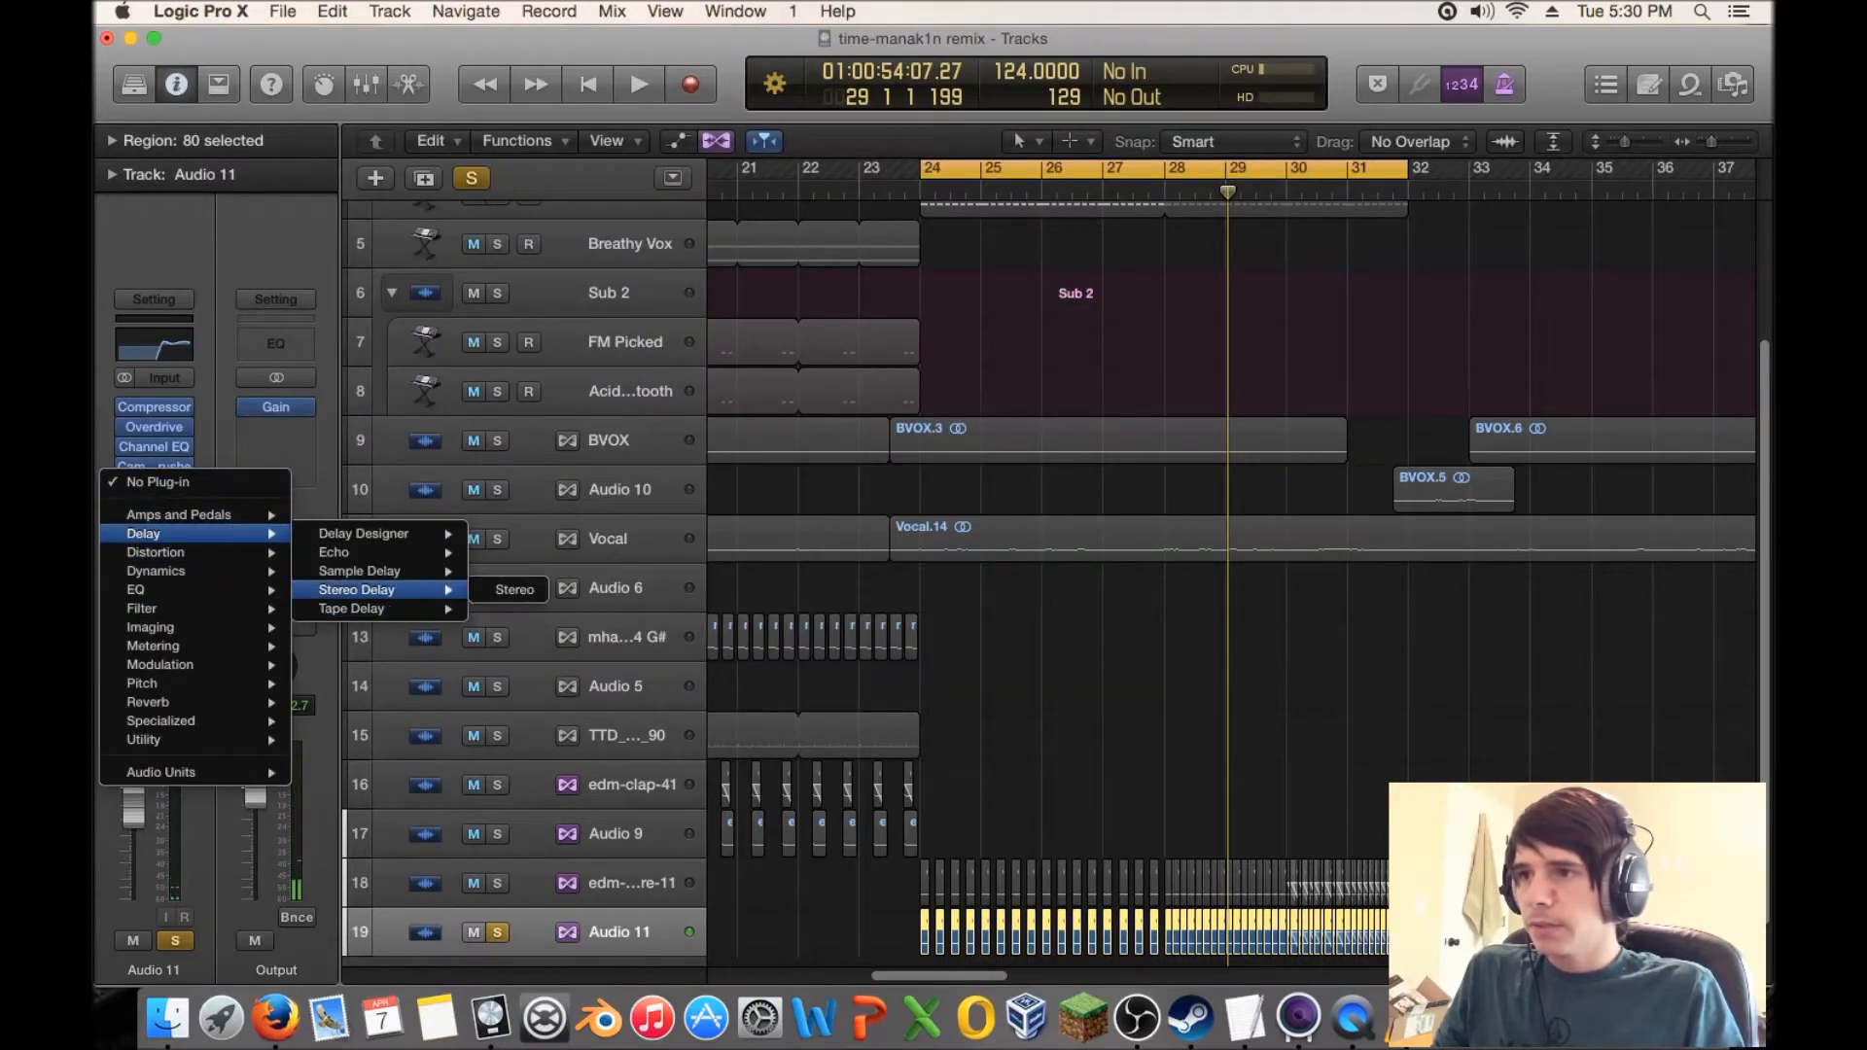
left_click(511, 570)
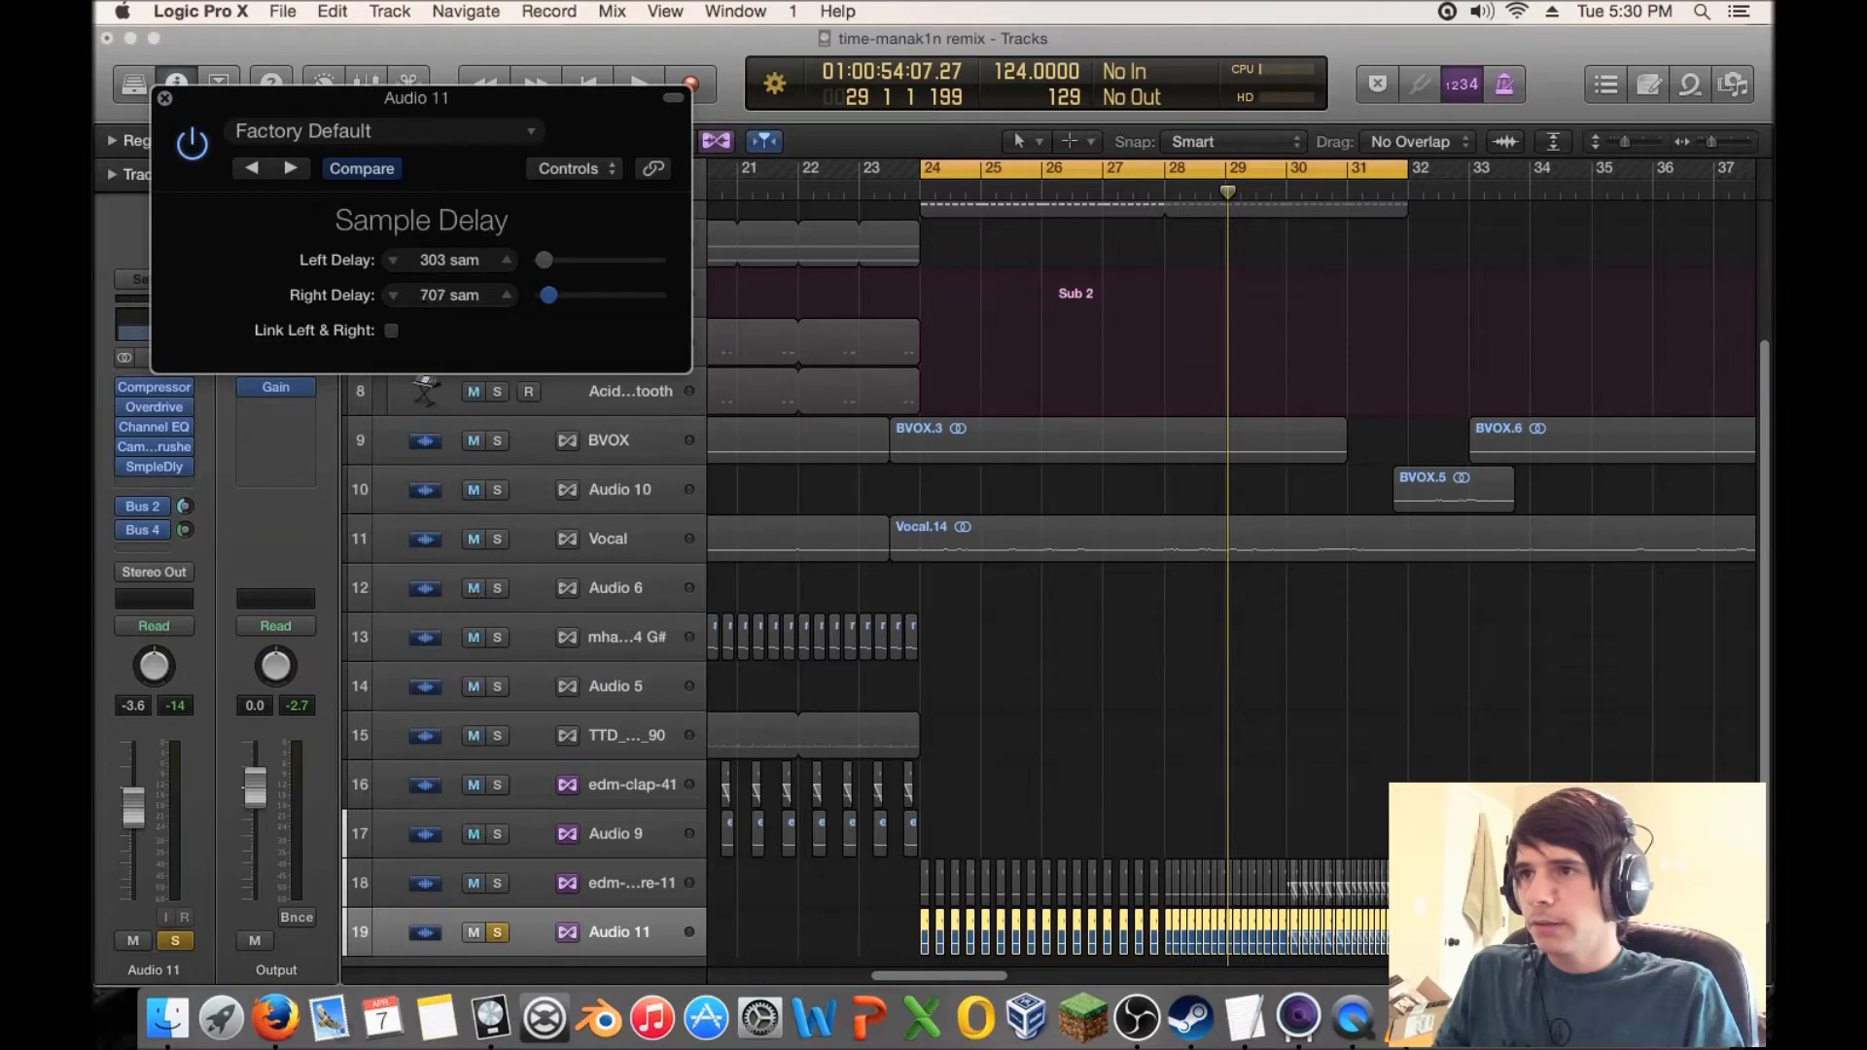
key("space")
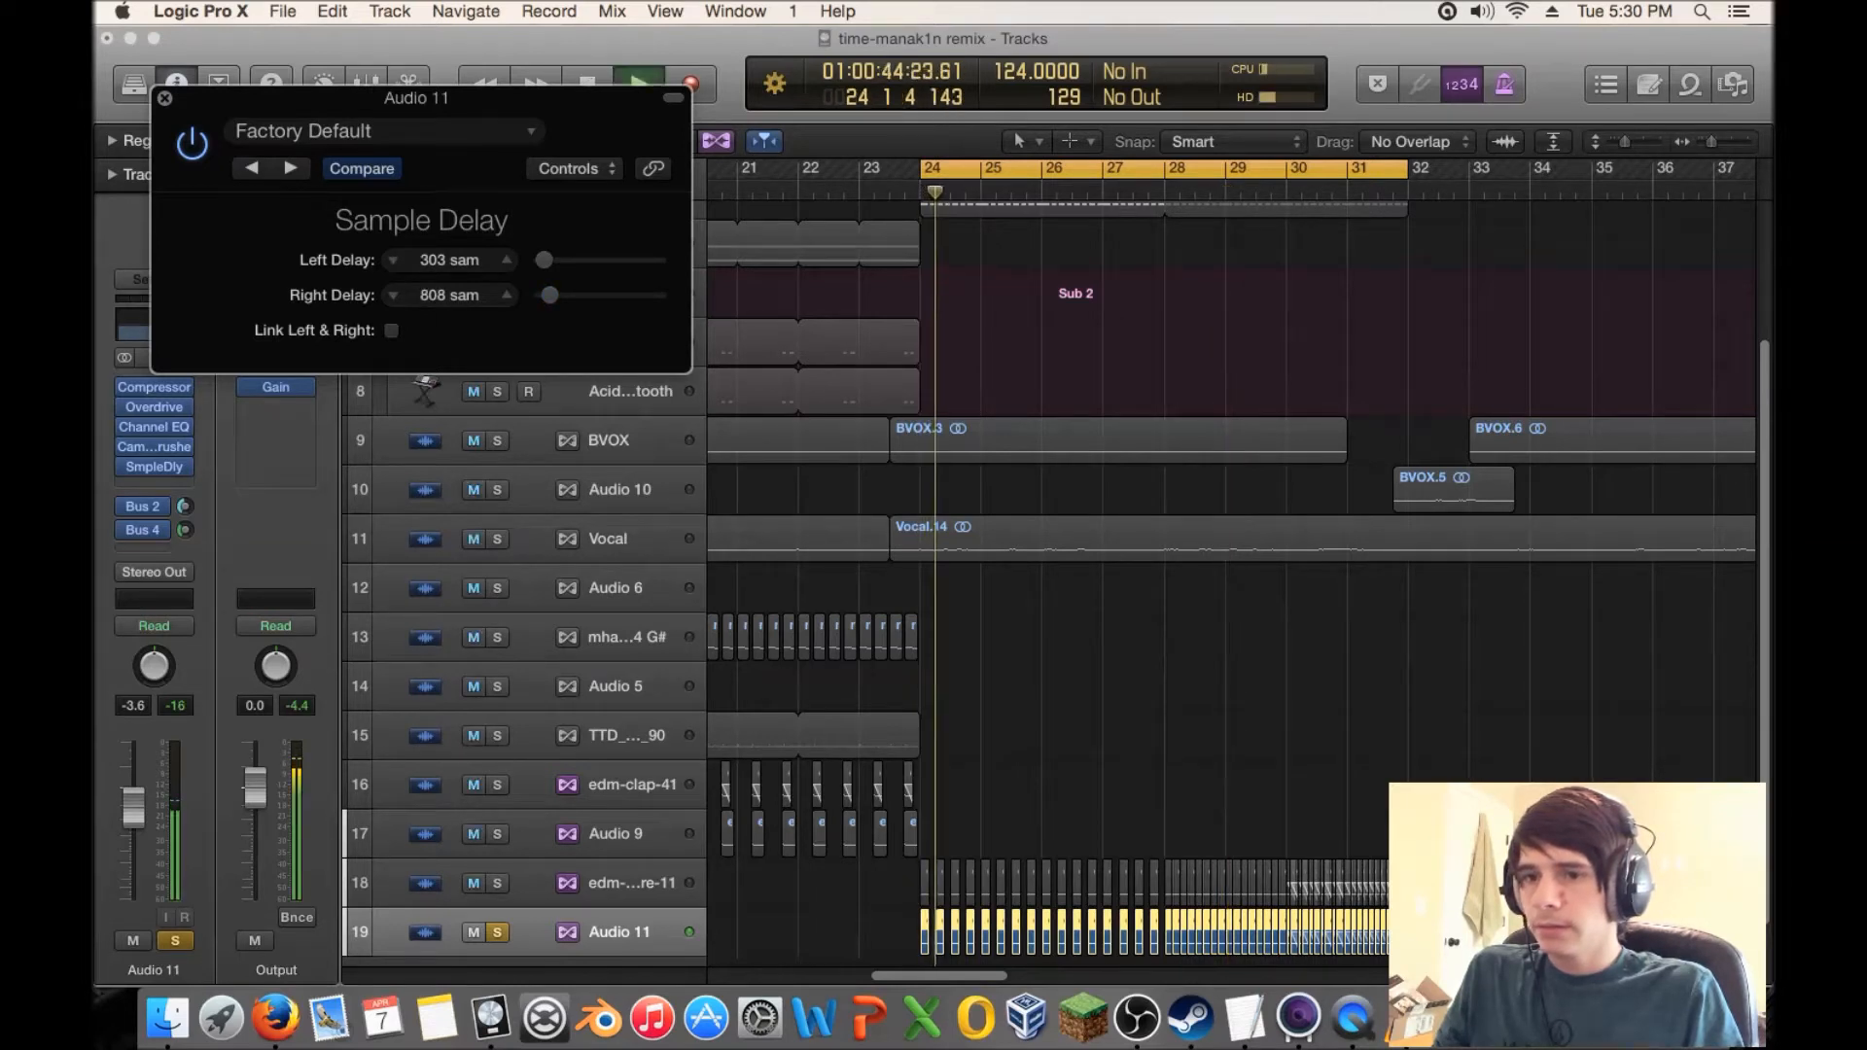
- Unsolo Audio 11, set its volume to -6.4 dB in the full mix, and turn off cycle playback
key("s")
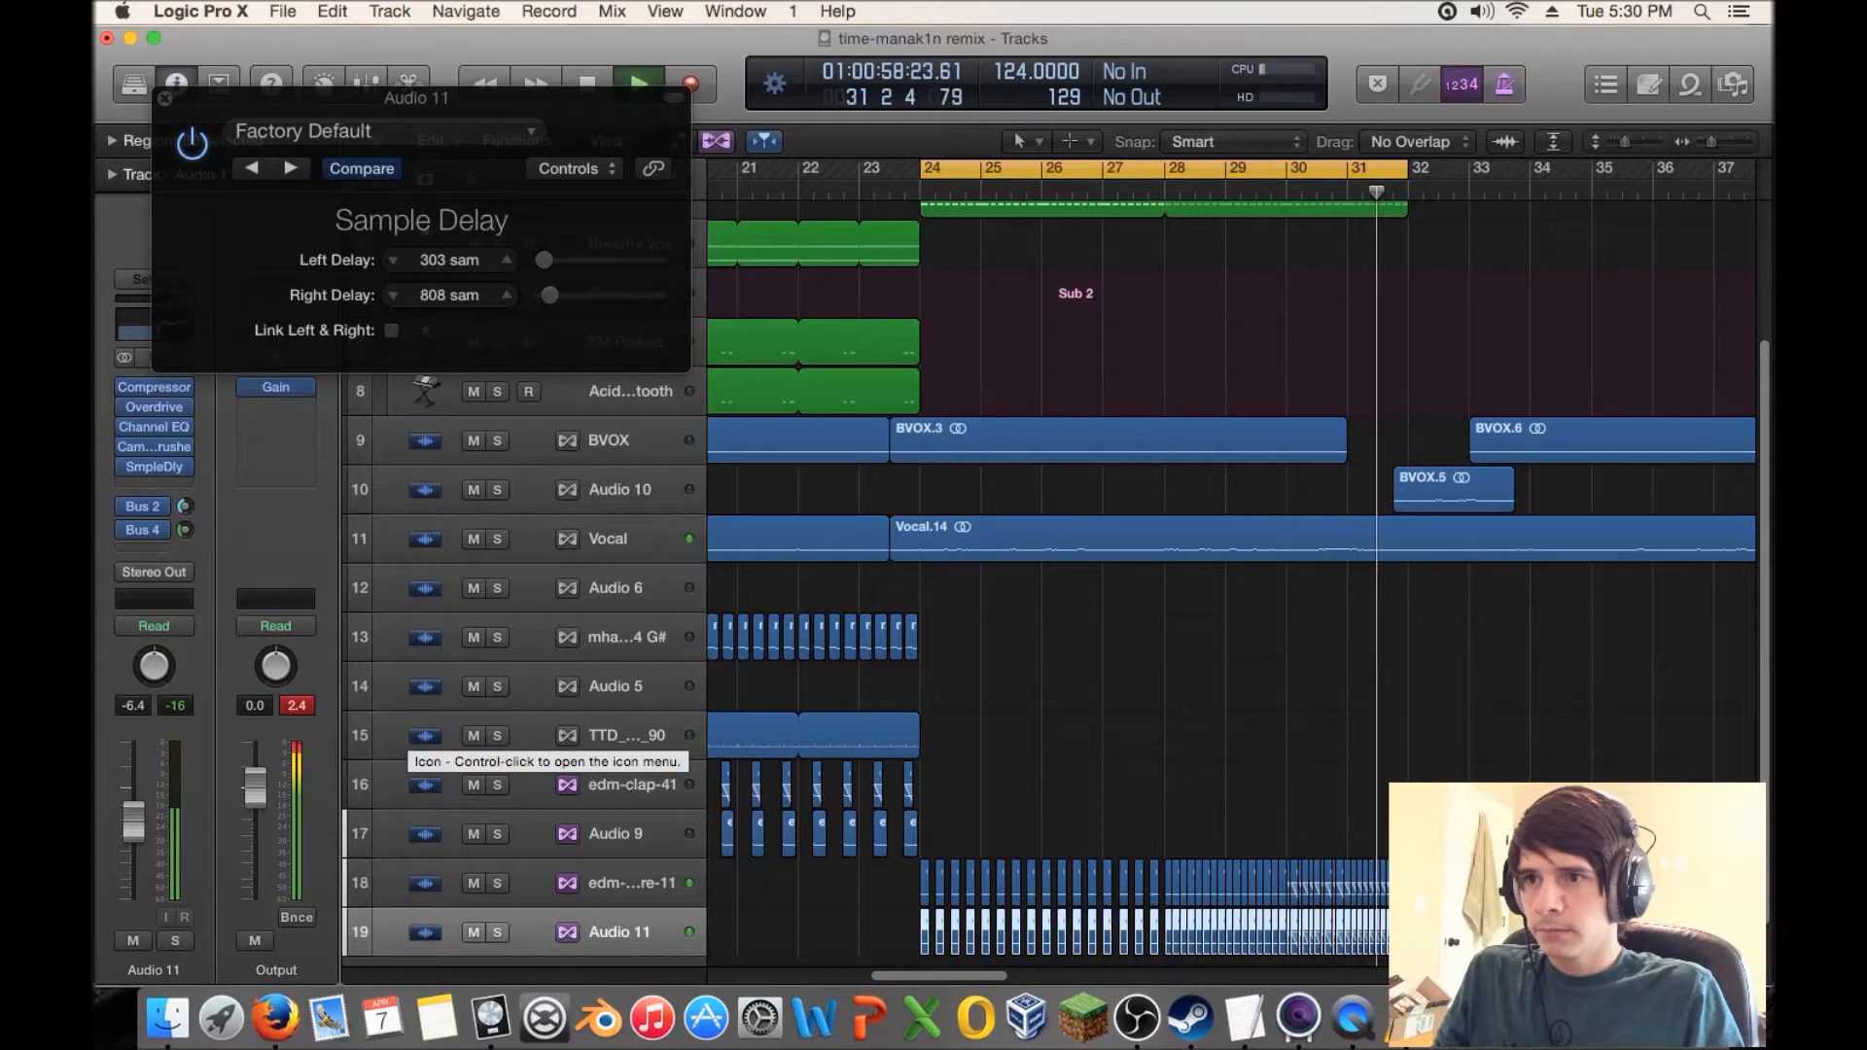
key("space")
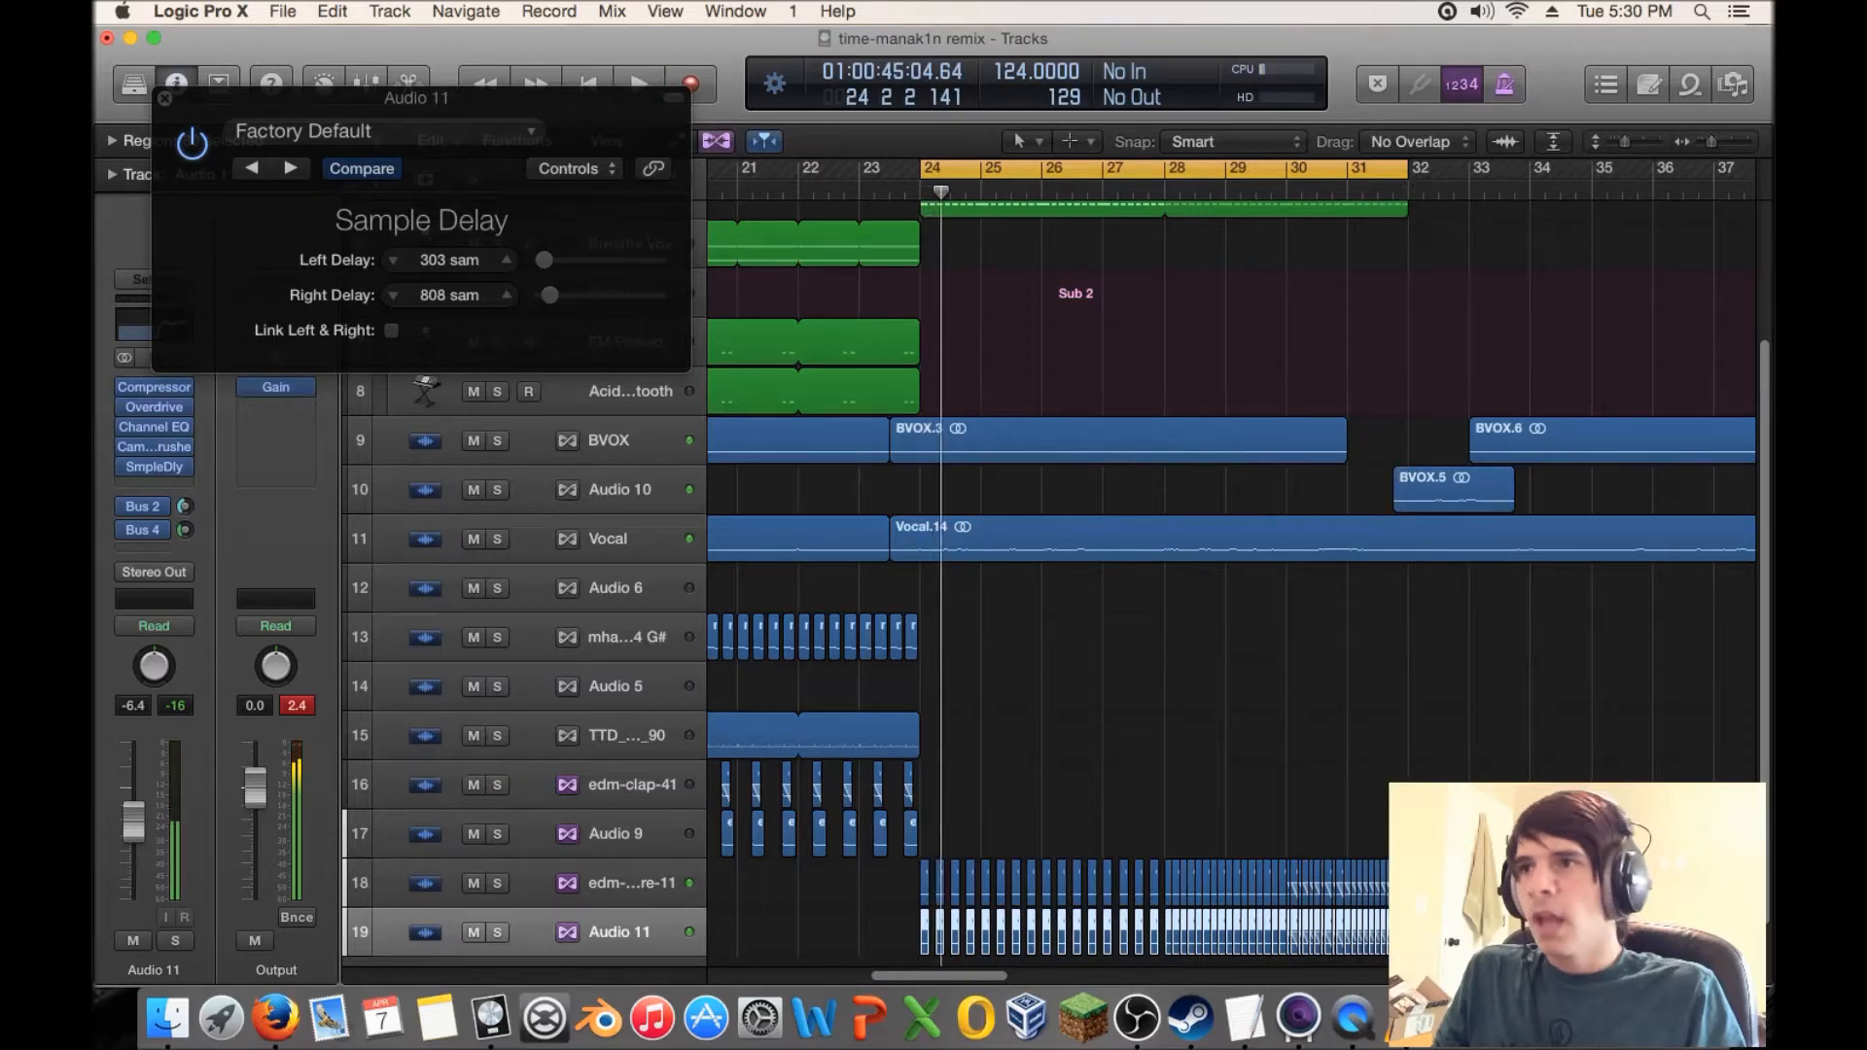
key("c")
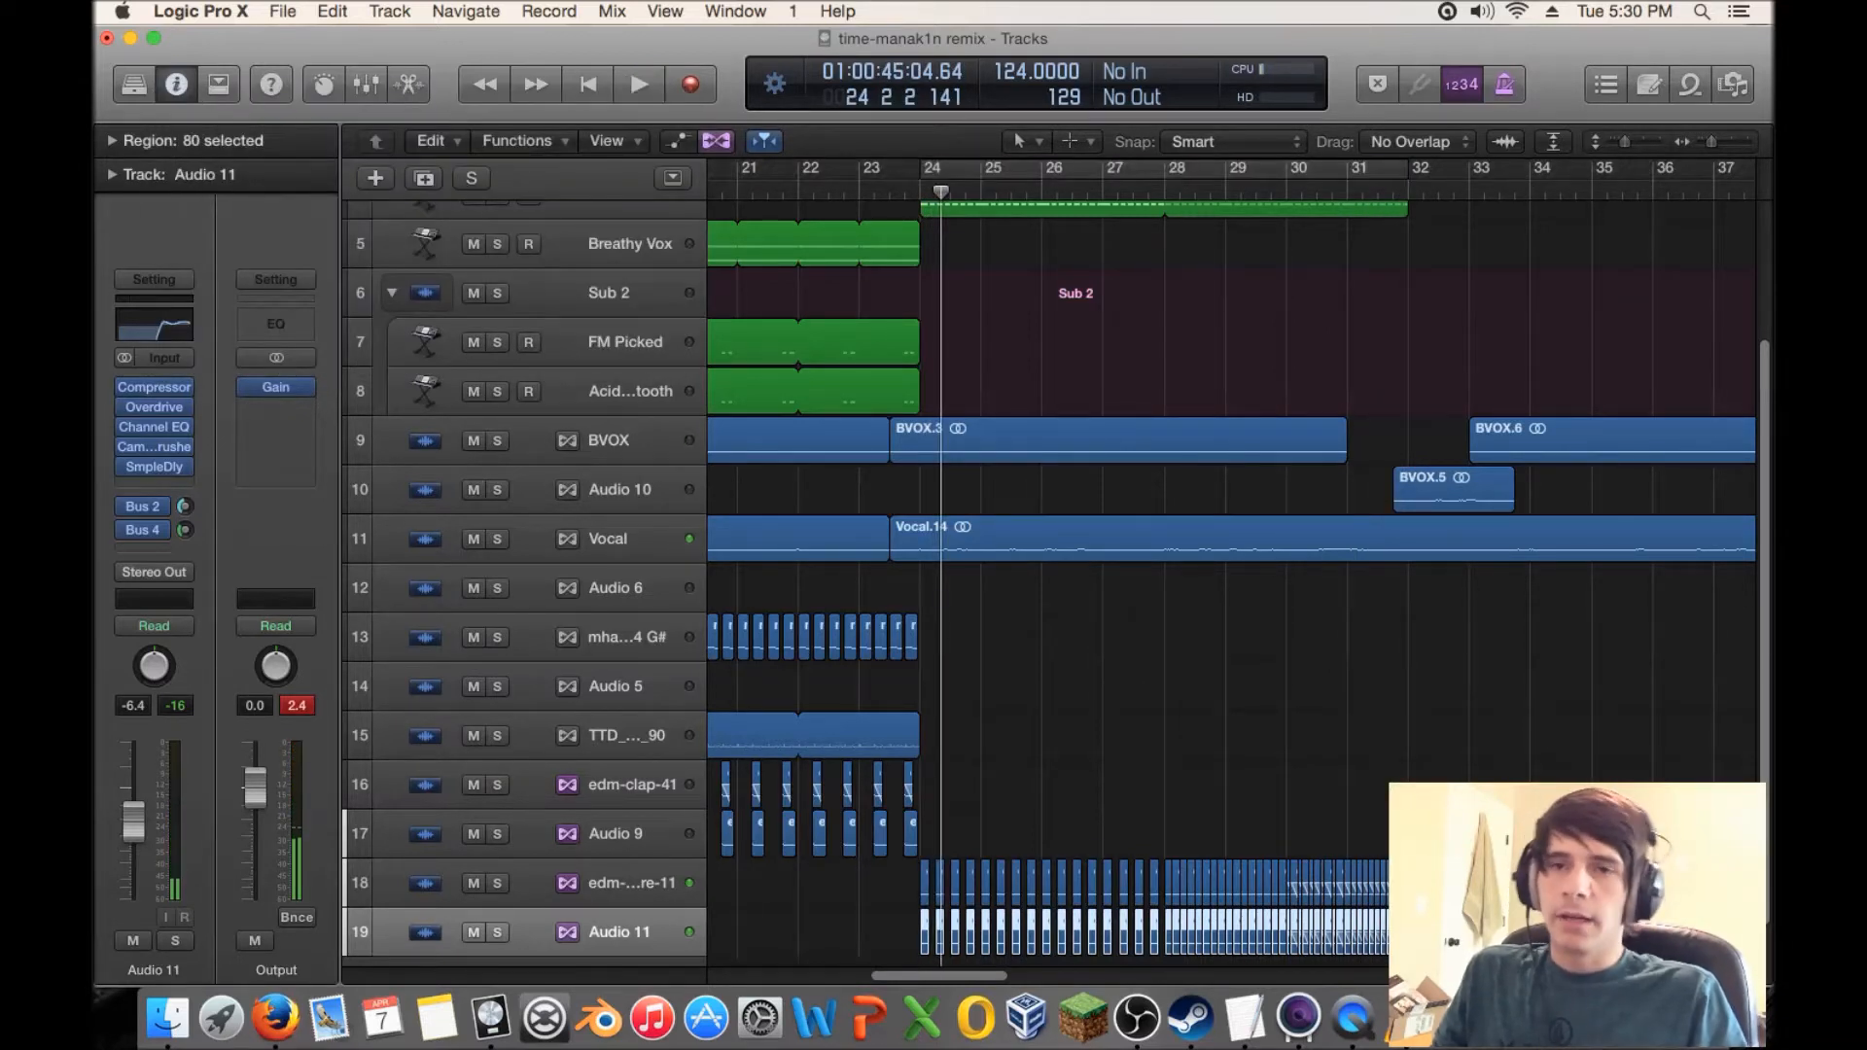
- Play the transition into bar 33 and trim the start of the BVOX.6 region to where BVOX.5 ends
scroll(1232, 583, "right", 3)
scroll(1232, 583, "up", 4)
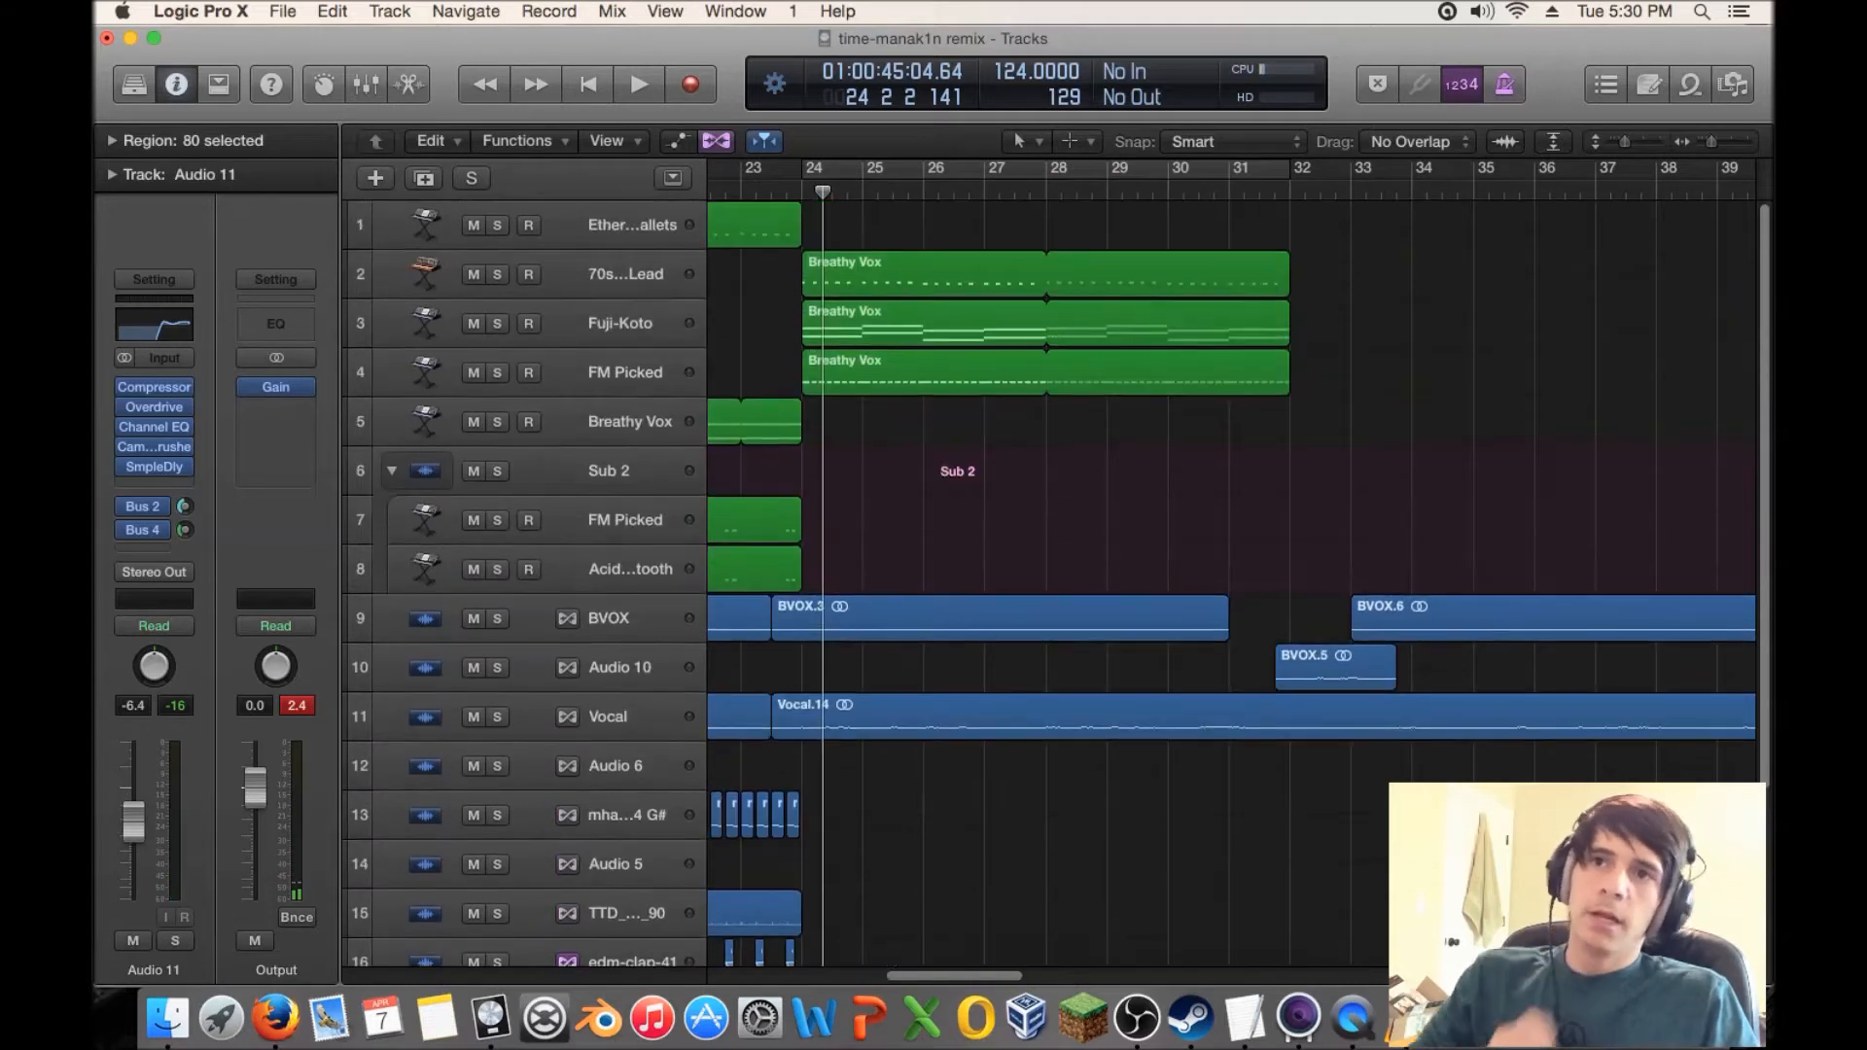
double_click(1259, 192)
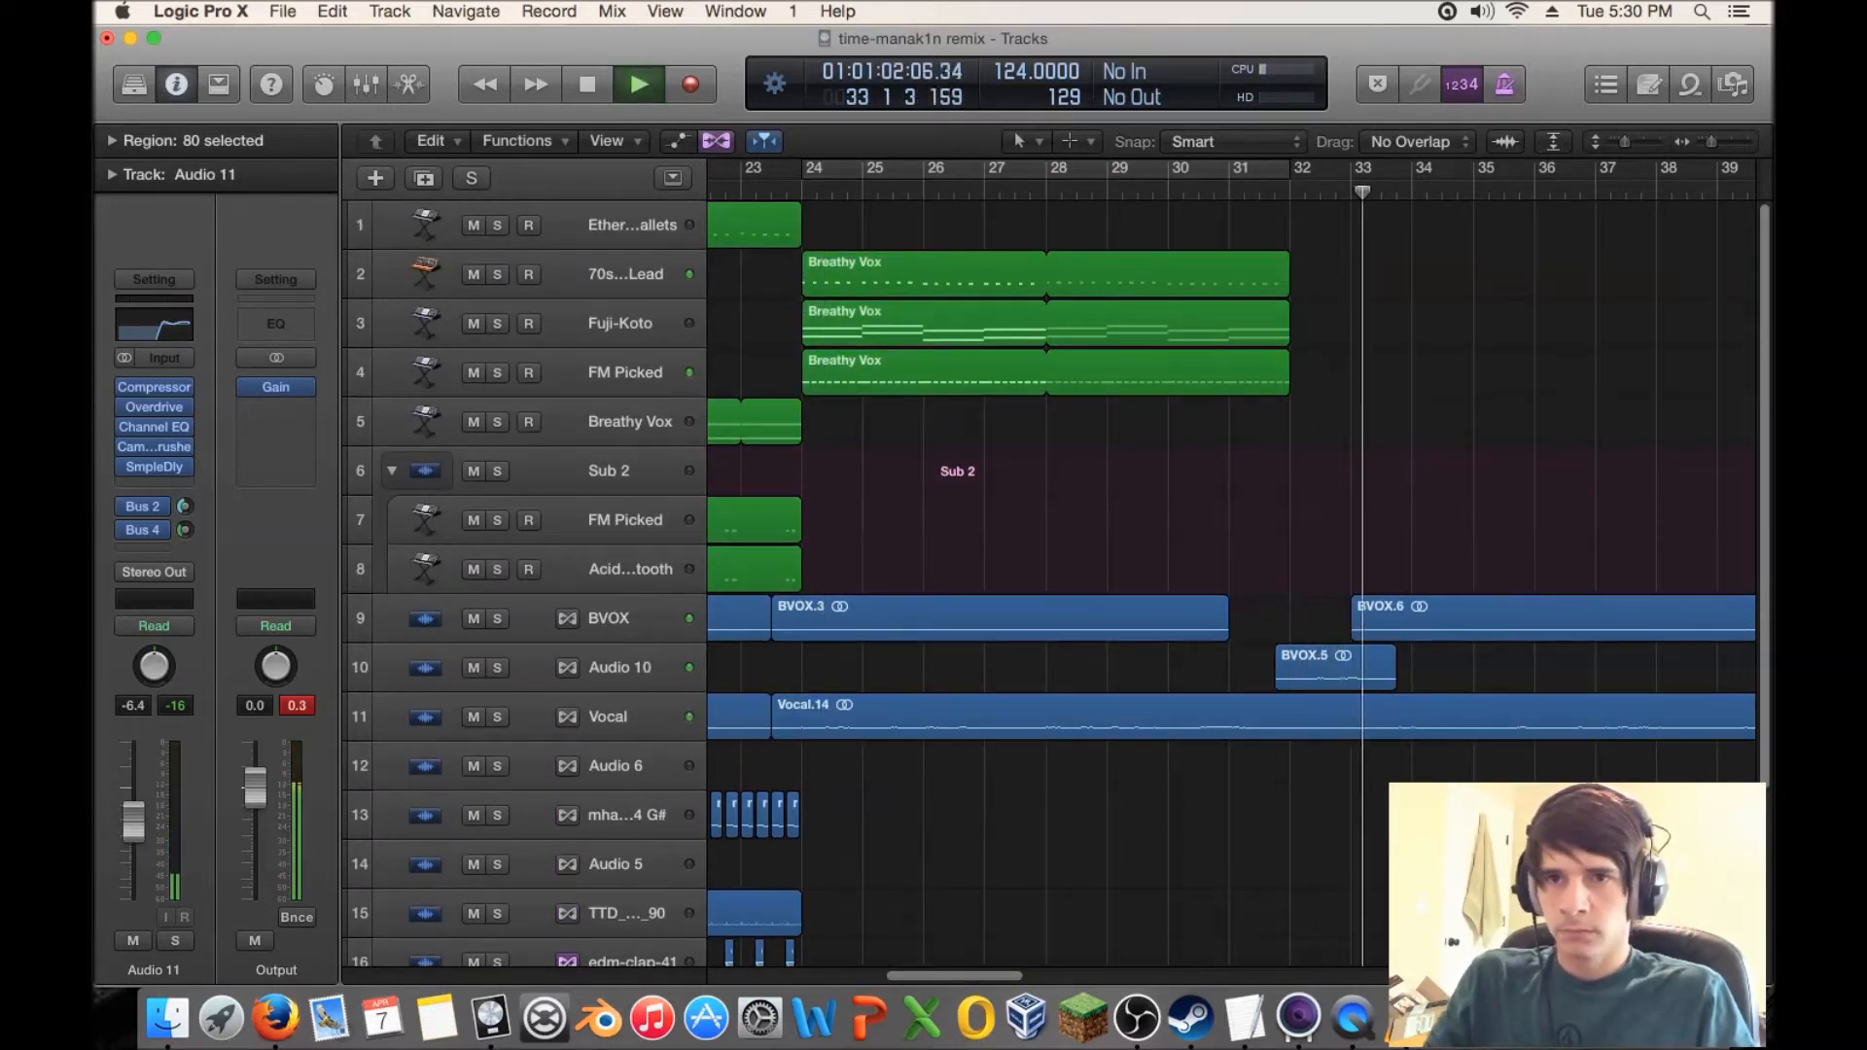
key("space")
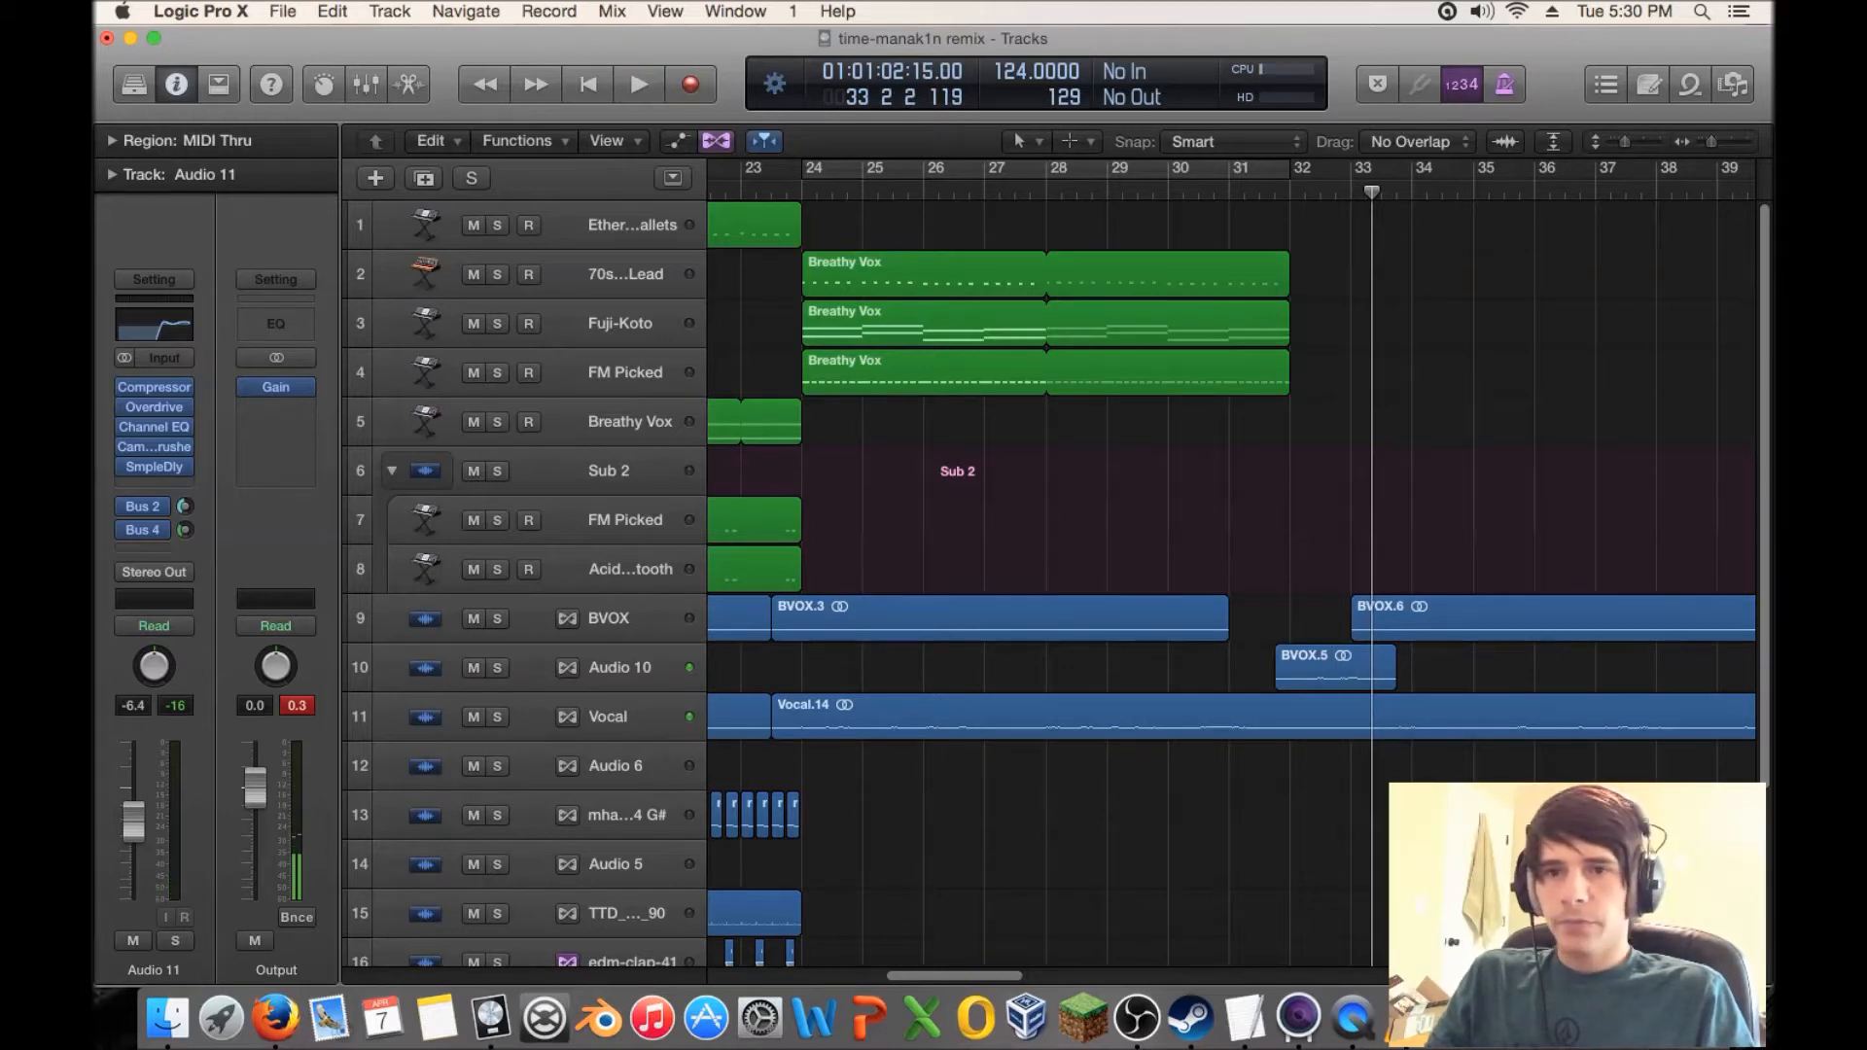
left_click_drag(1372, 623, 1416, 622)
left_click(1367, 623)
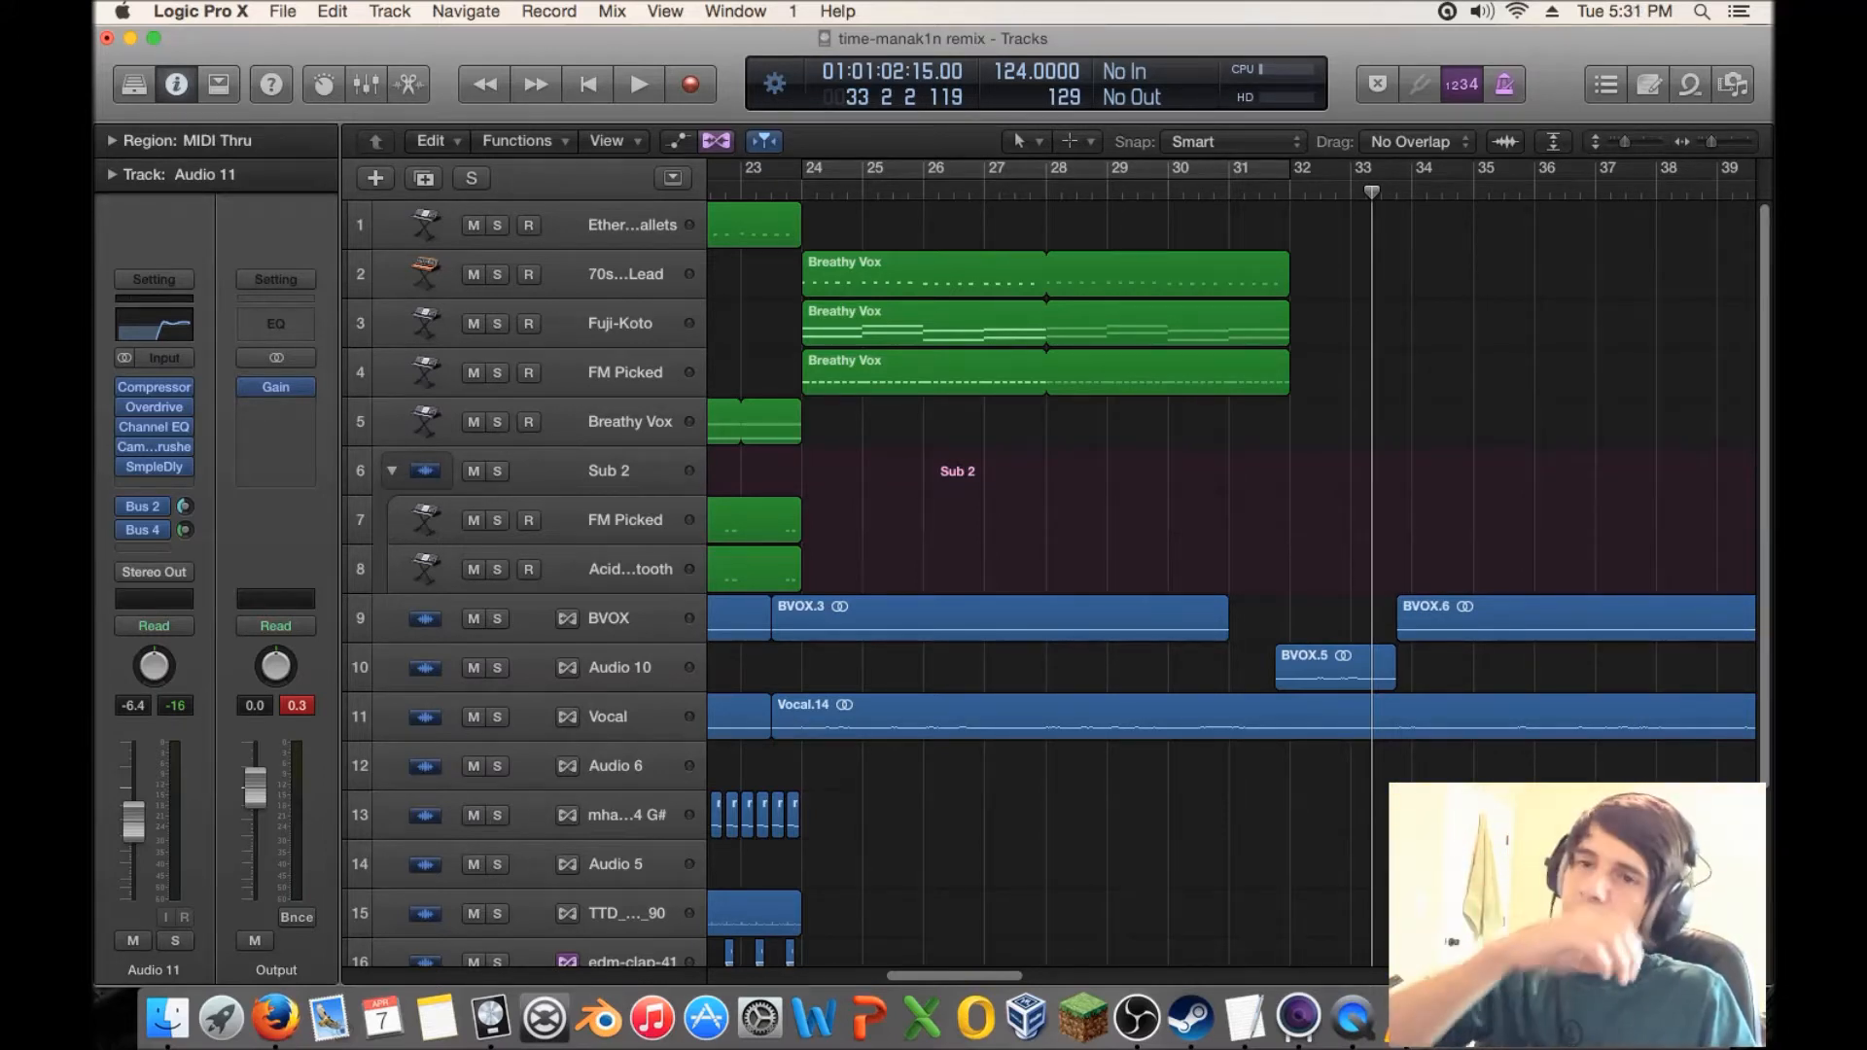
- Solo the Audio 10 track and play its BVOX.5 vocal region from bar 32
left_click_drag(1237, 192, 1290, 192)
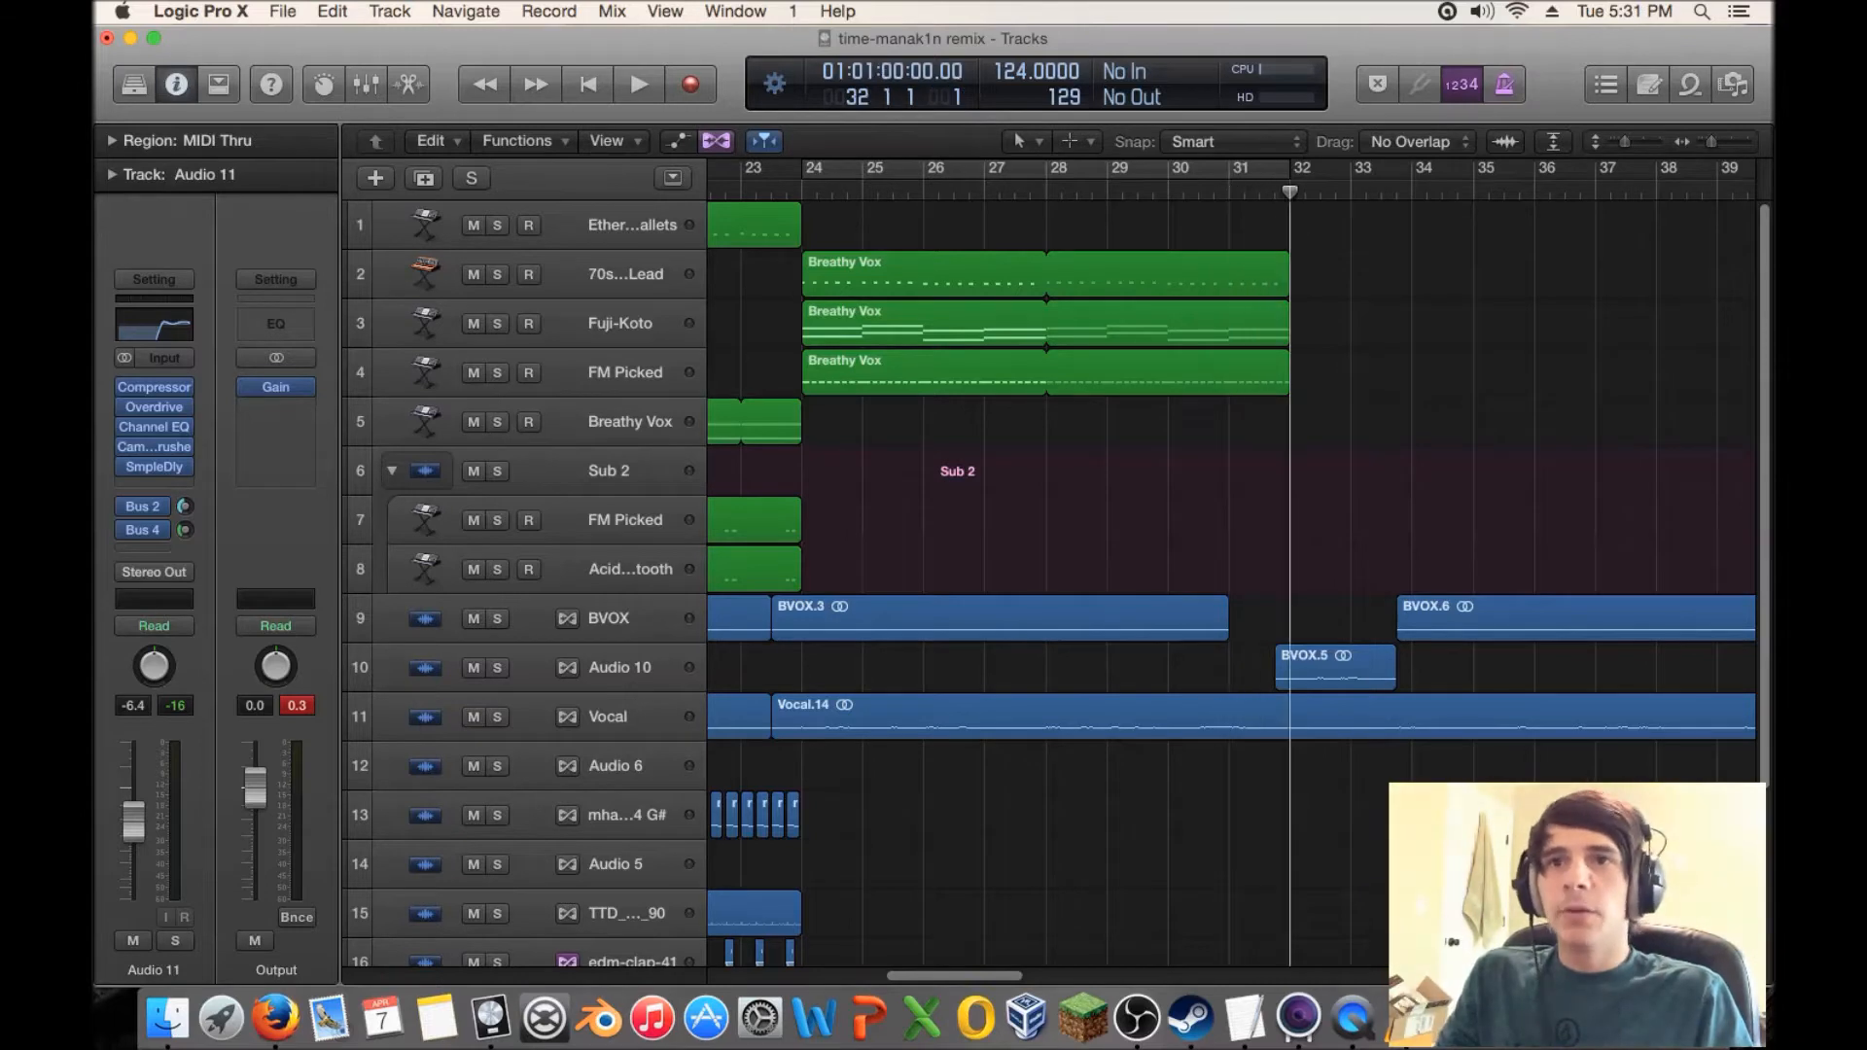
left_click(497, 668)
left_click(620, 669)
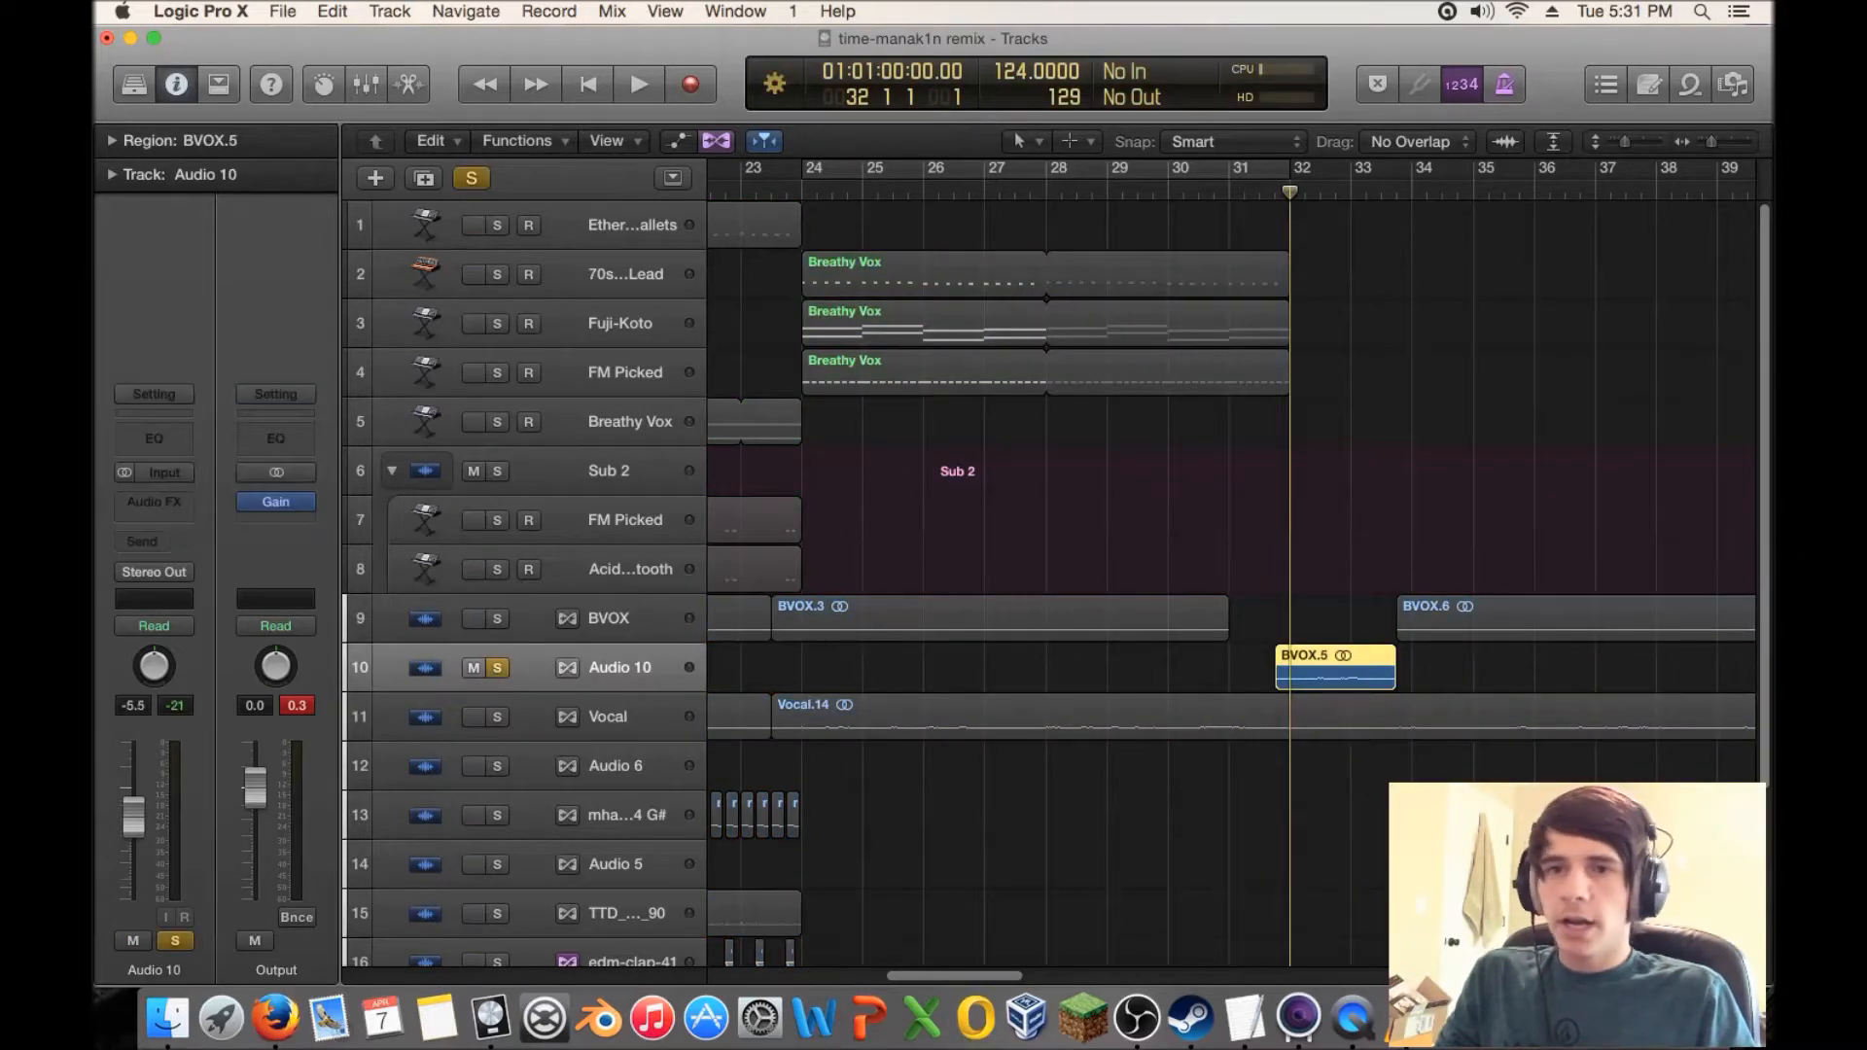
key("space")
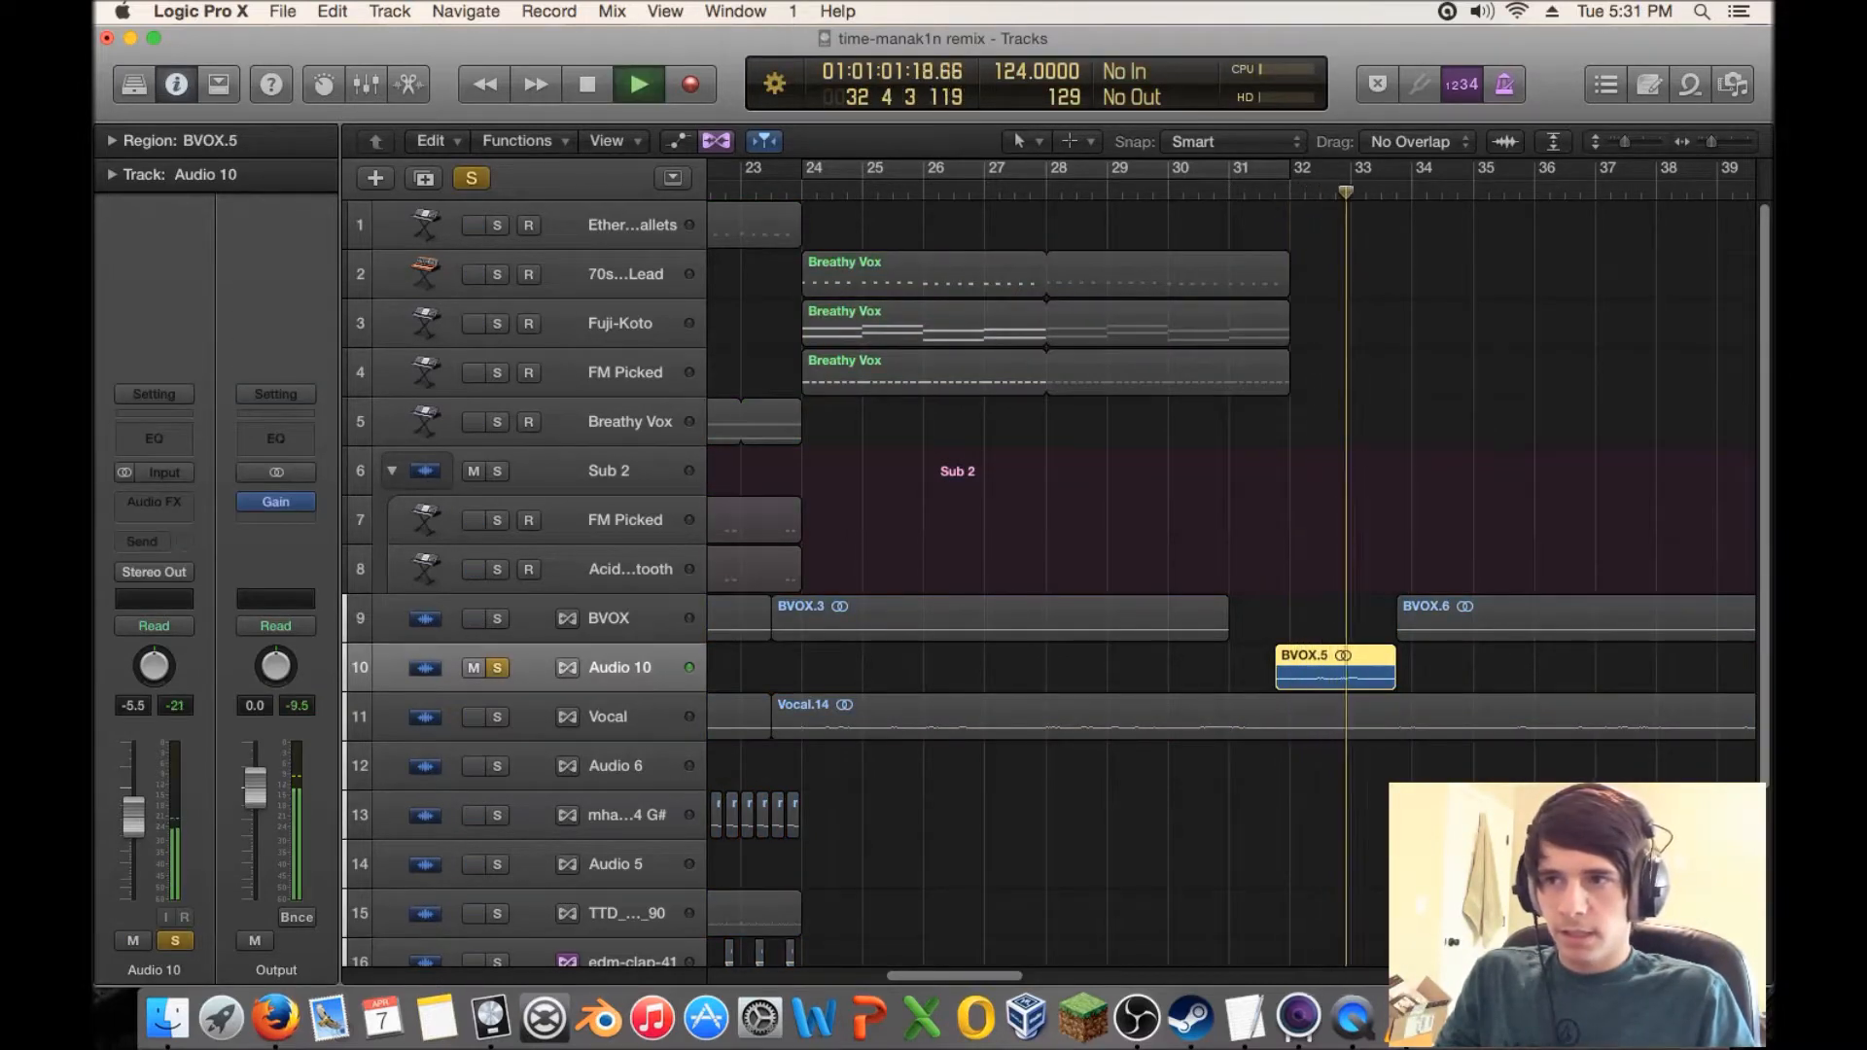
key("space")
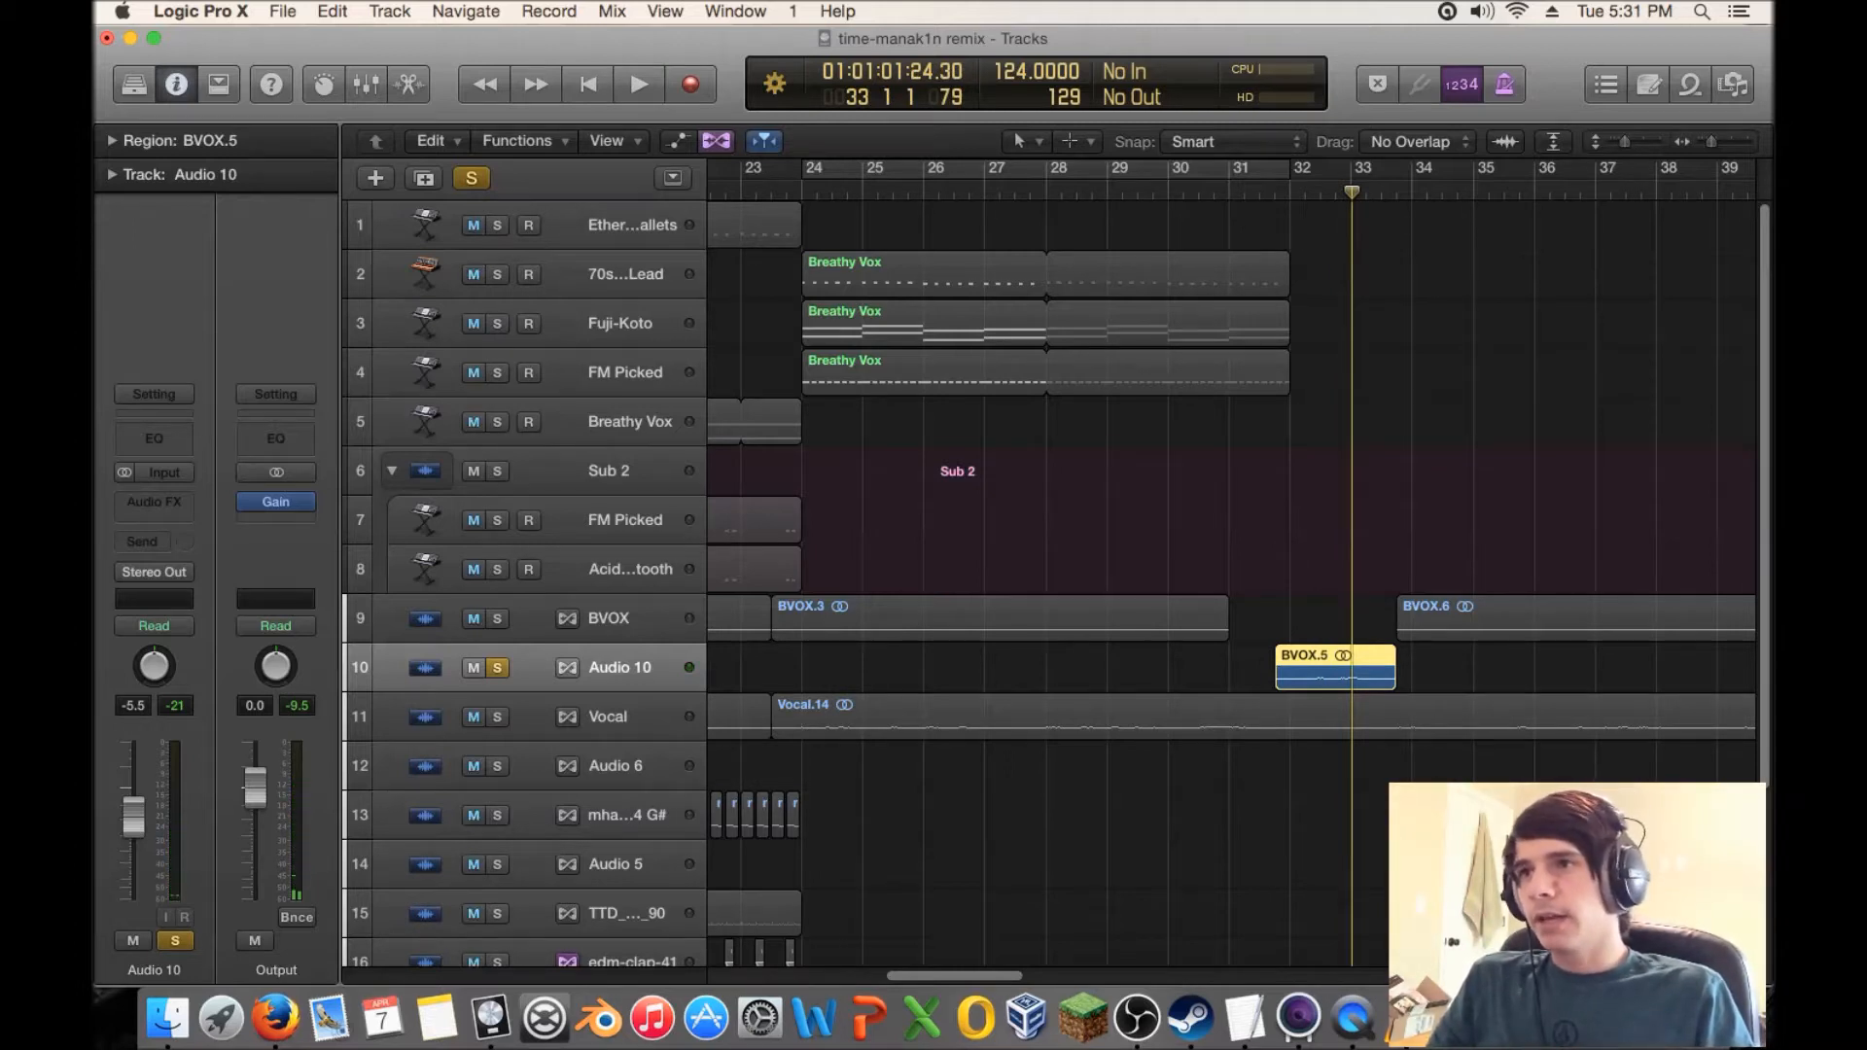
left_click(423, 178)
left_click(1313, 719)
left_click_drag(1312, 671, 1312, 721)
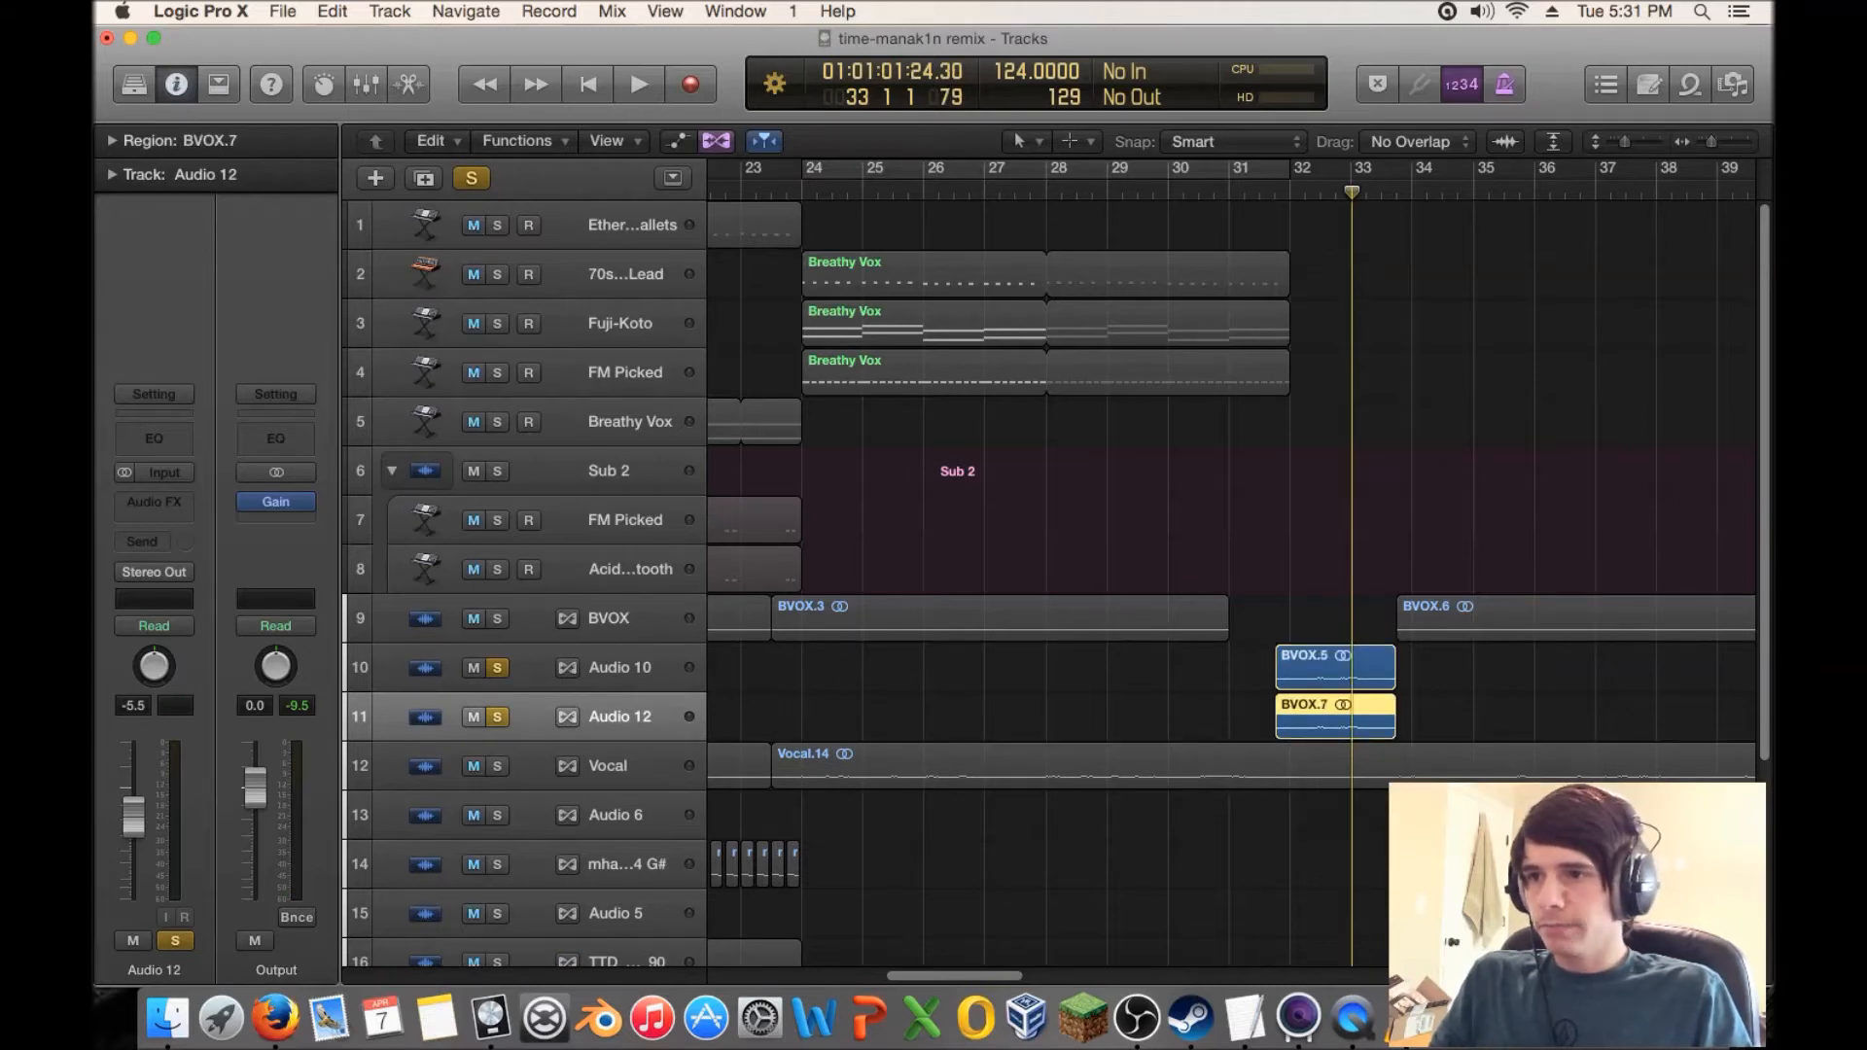
key("Delete")
key("super+BackSpace")
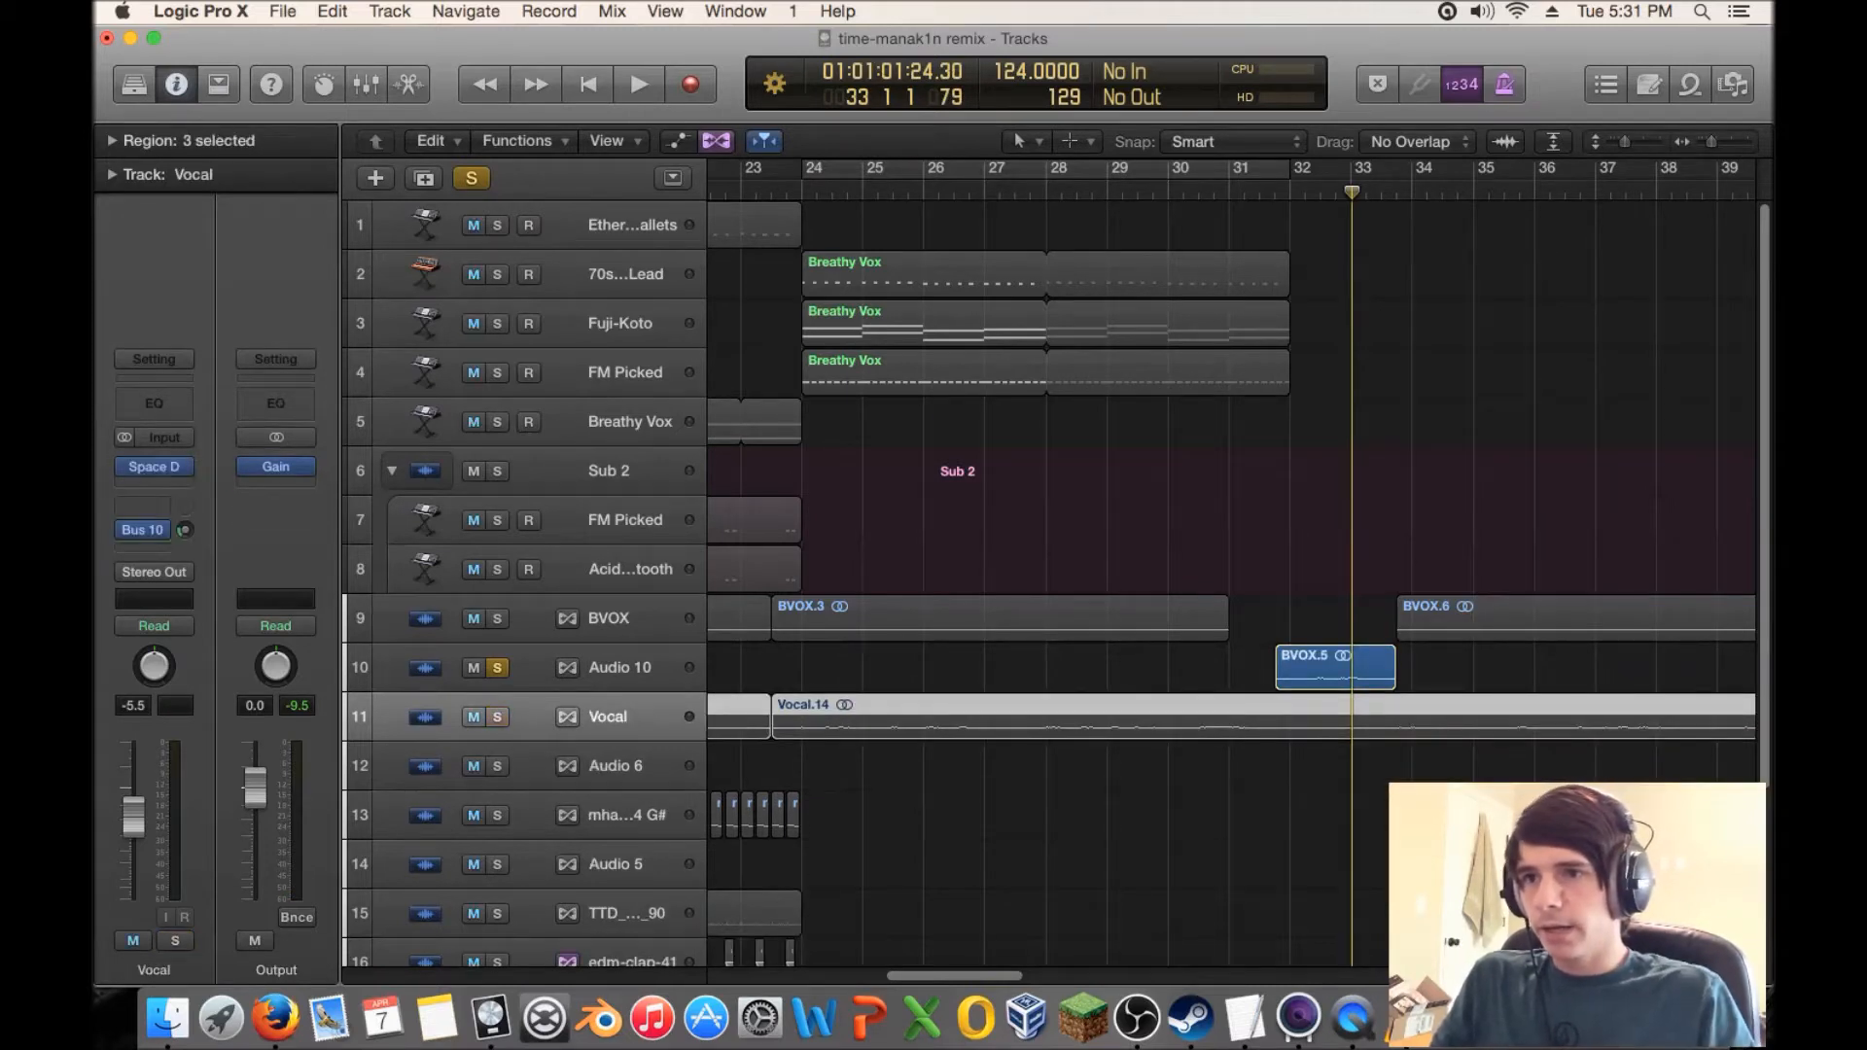
- Insert a stereo Linear Phase EQ on the Audio 10 track in place of a Channel EQ
left_click(1319, 669)
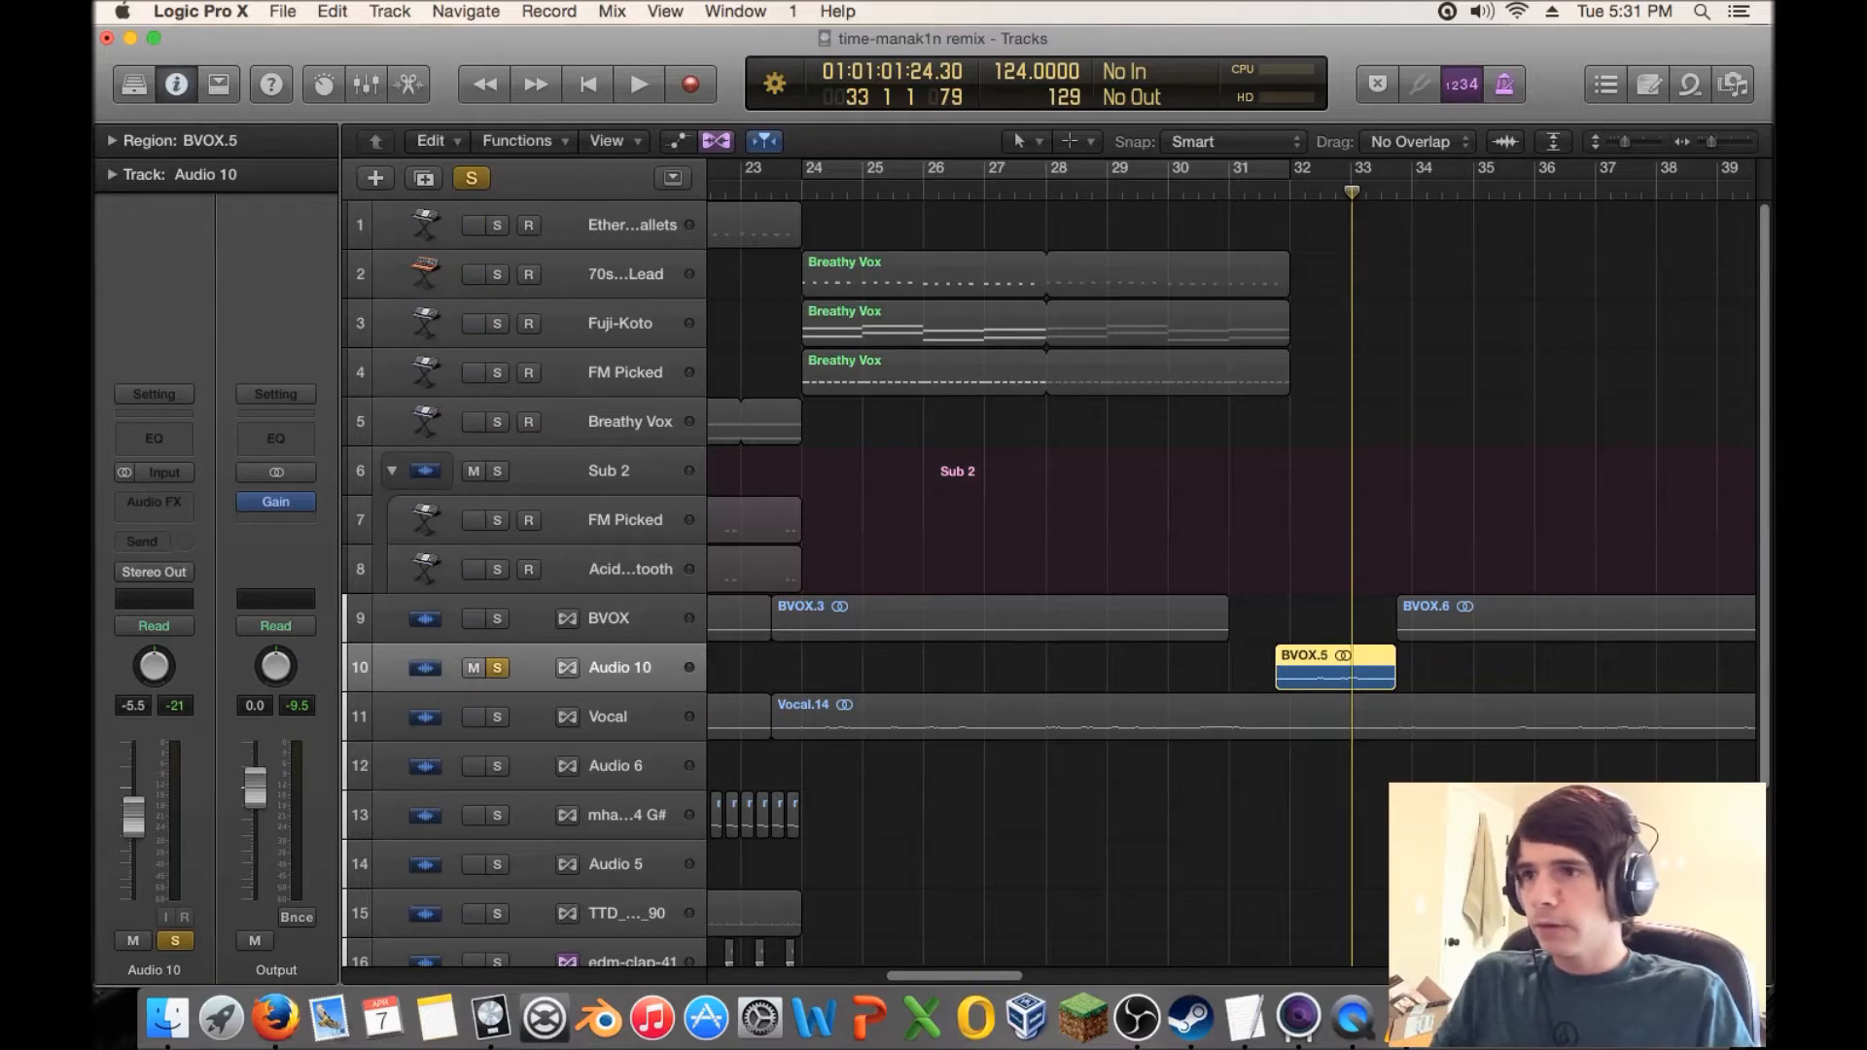
left_click(154, 438)
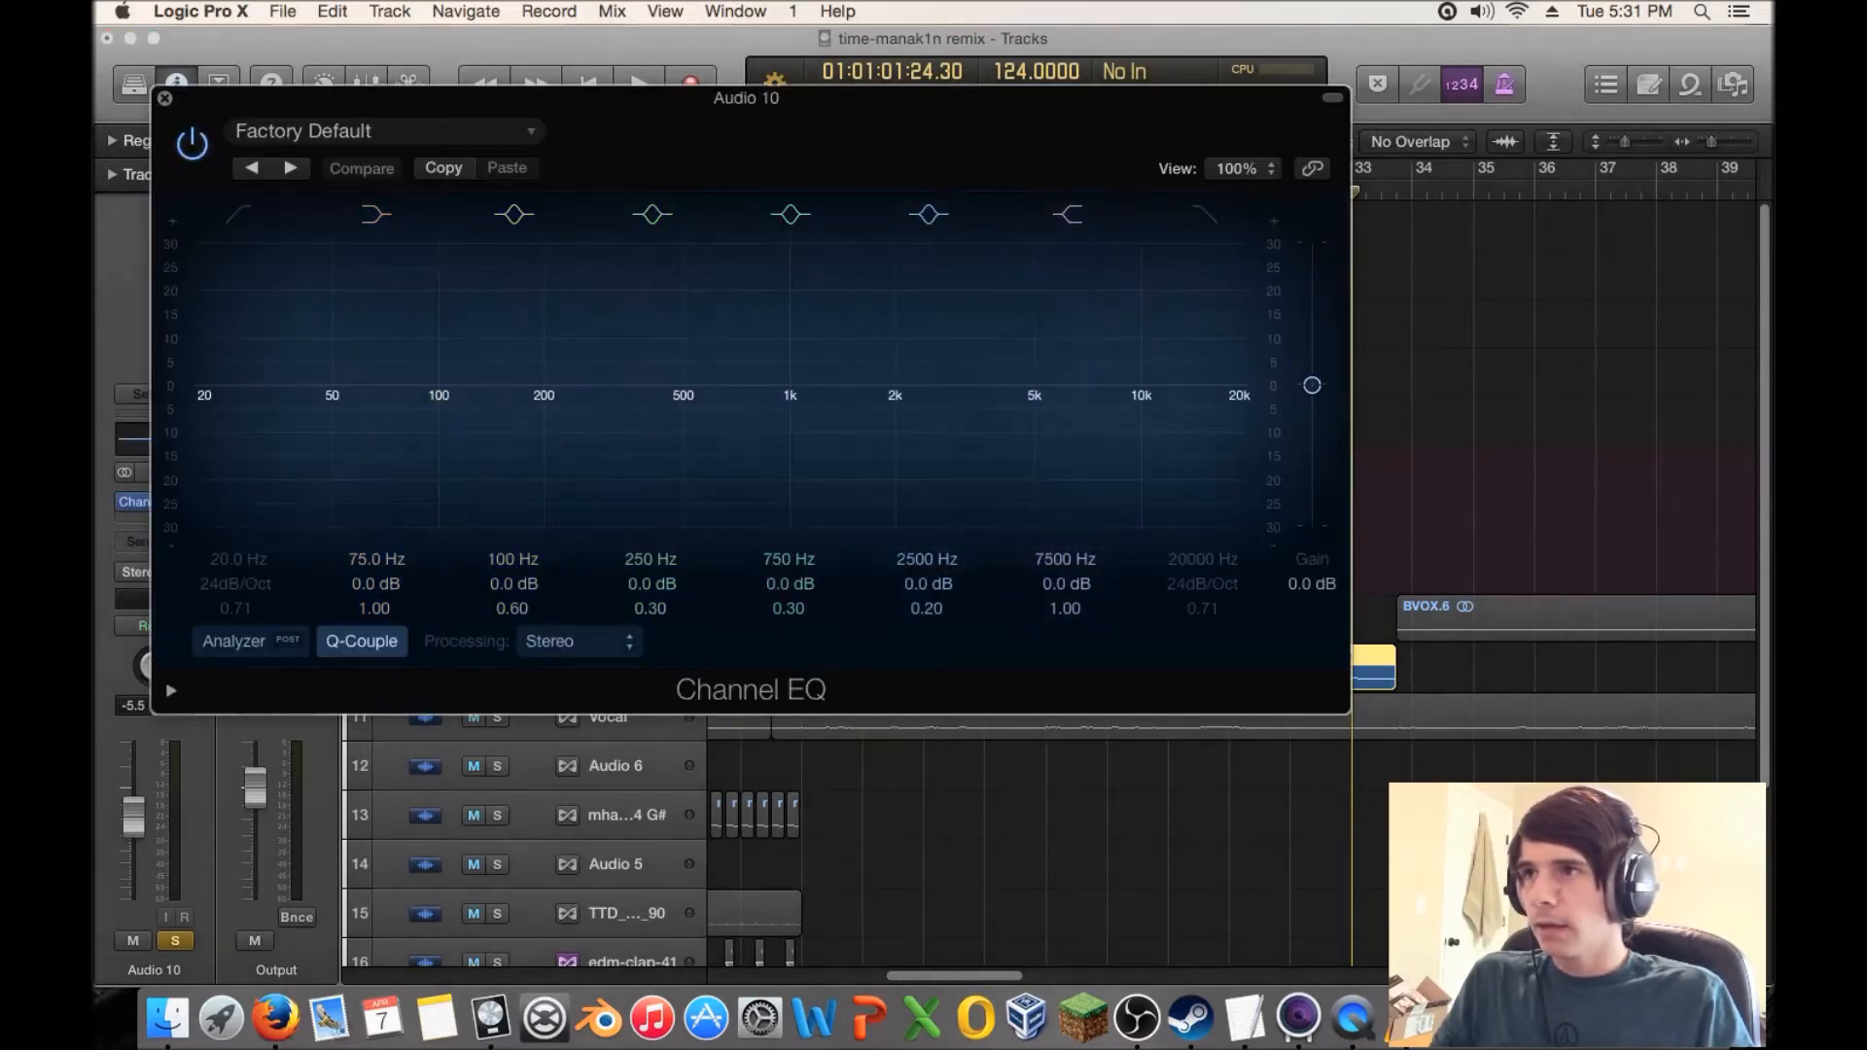
left_click(165, 98)
left_click(154, 501)
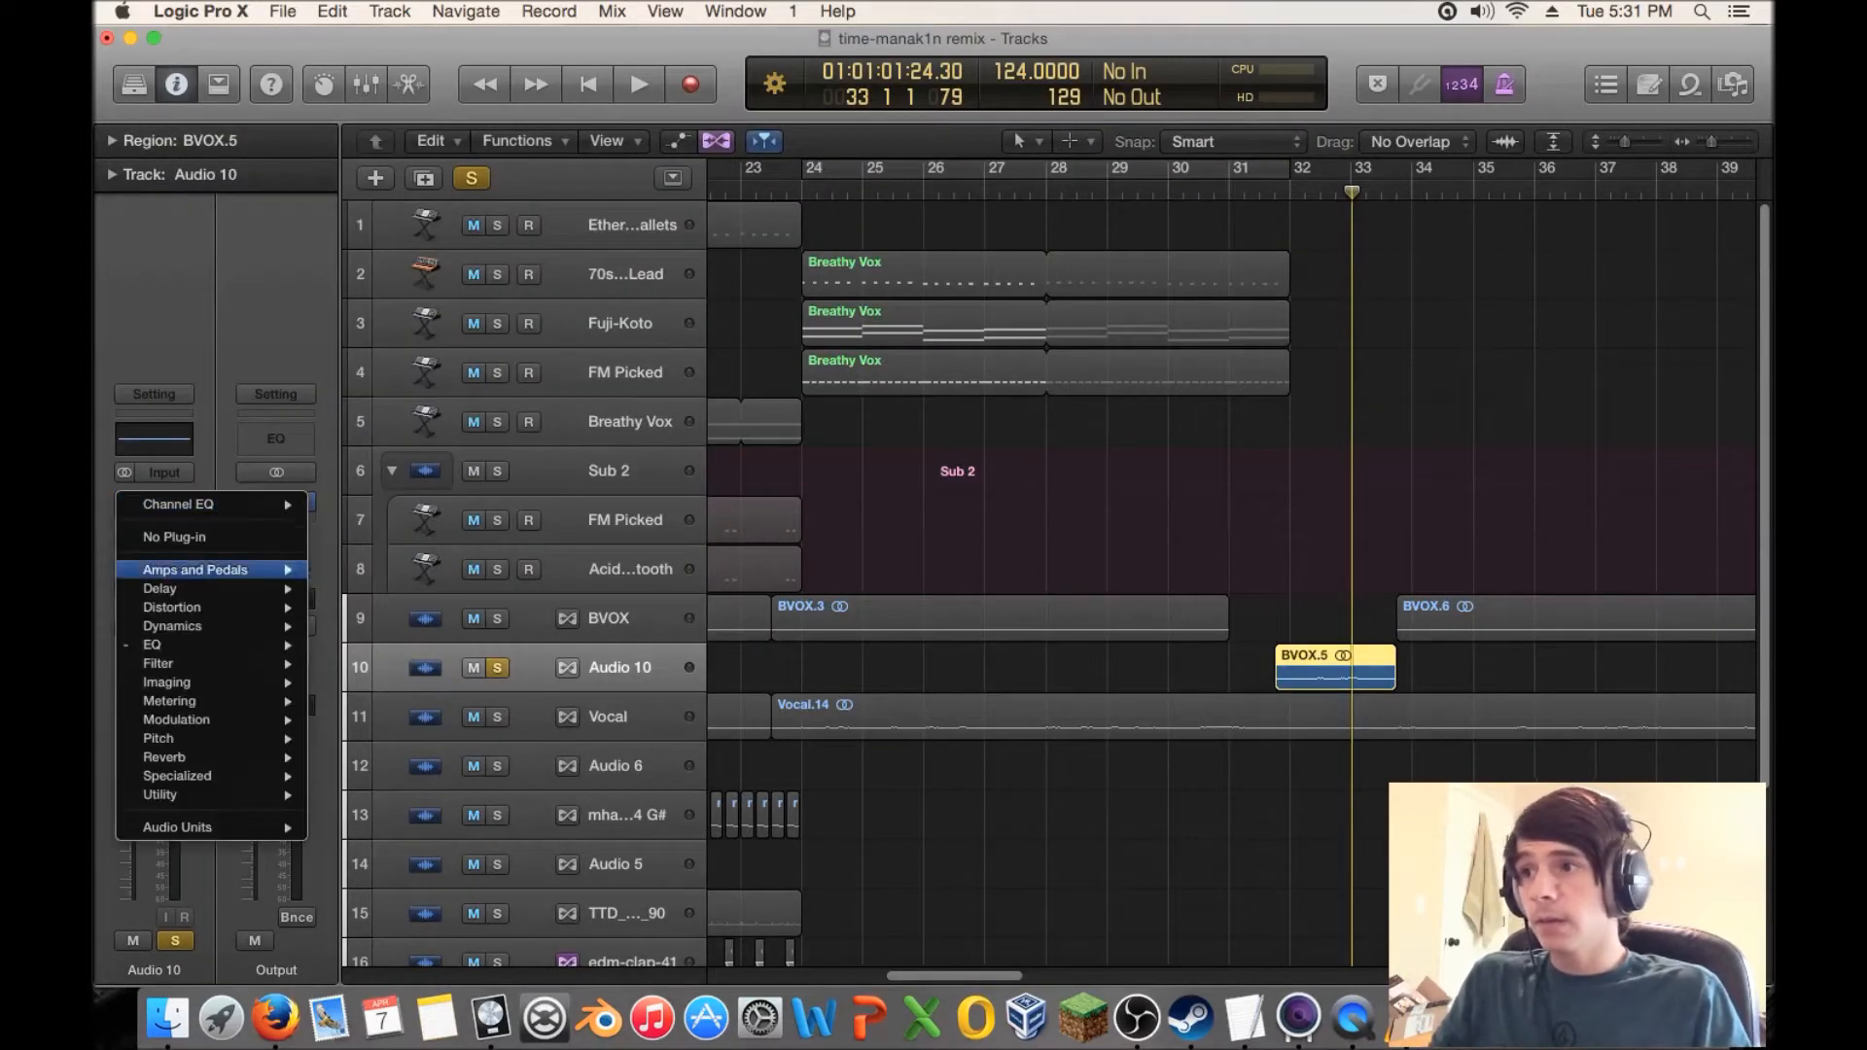
mouse_move(194, 645)
mouse_move(389, 663)
left_click(533, 663)
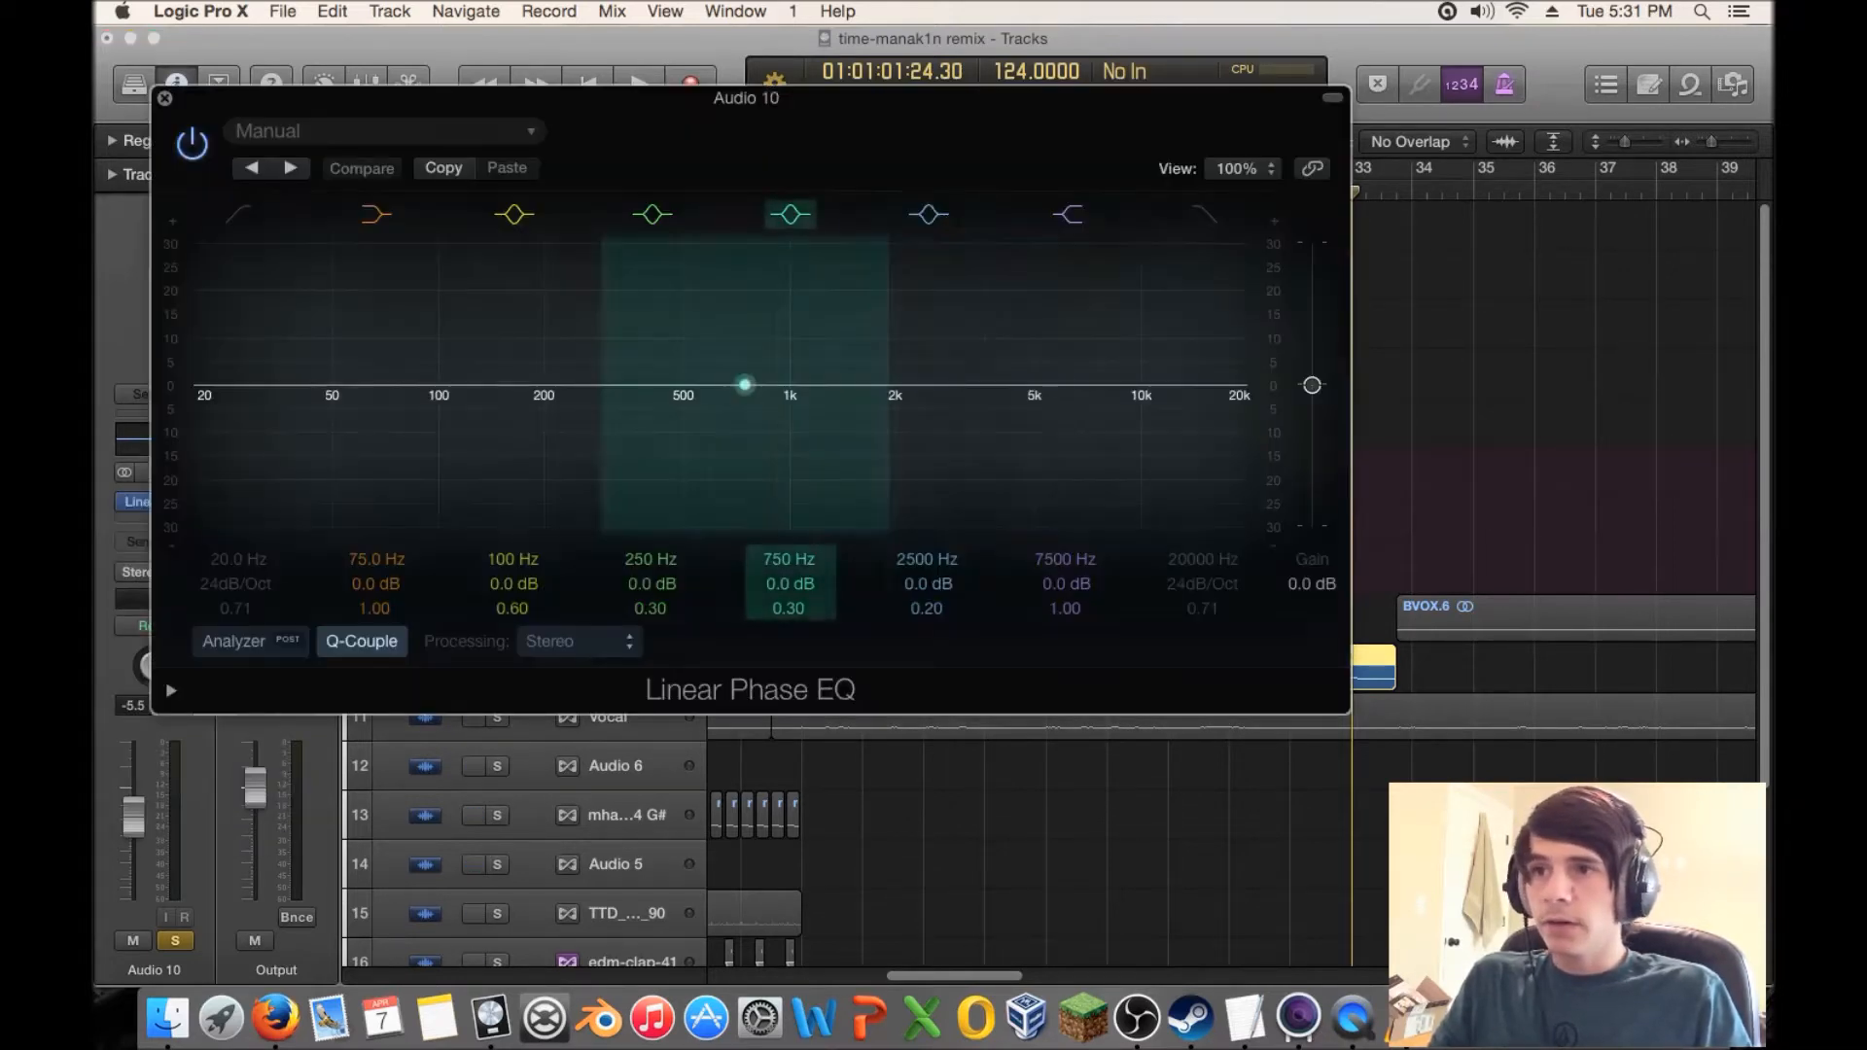
- Set the EQ's high shelf to +7.8 dB at 4550 Hz and loop playback from bar 32 to just before bar 34
key("space")
left_click_drag(1097, 385, 1020, 366)
key("space")
left_click_drag(895, 99, 663, 162)
left_click(1295, 191)
left_click_drag(1294, 169, 1385, 170)
key("space")
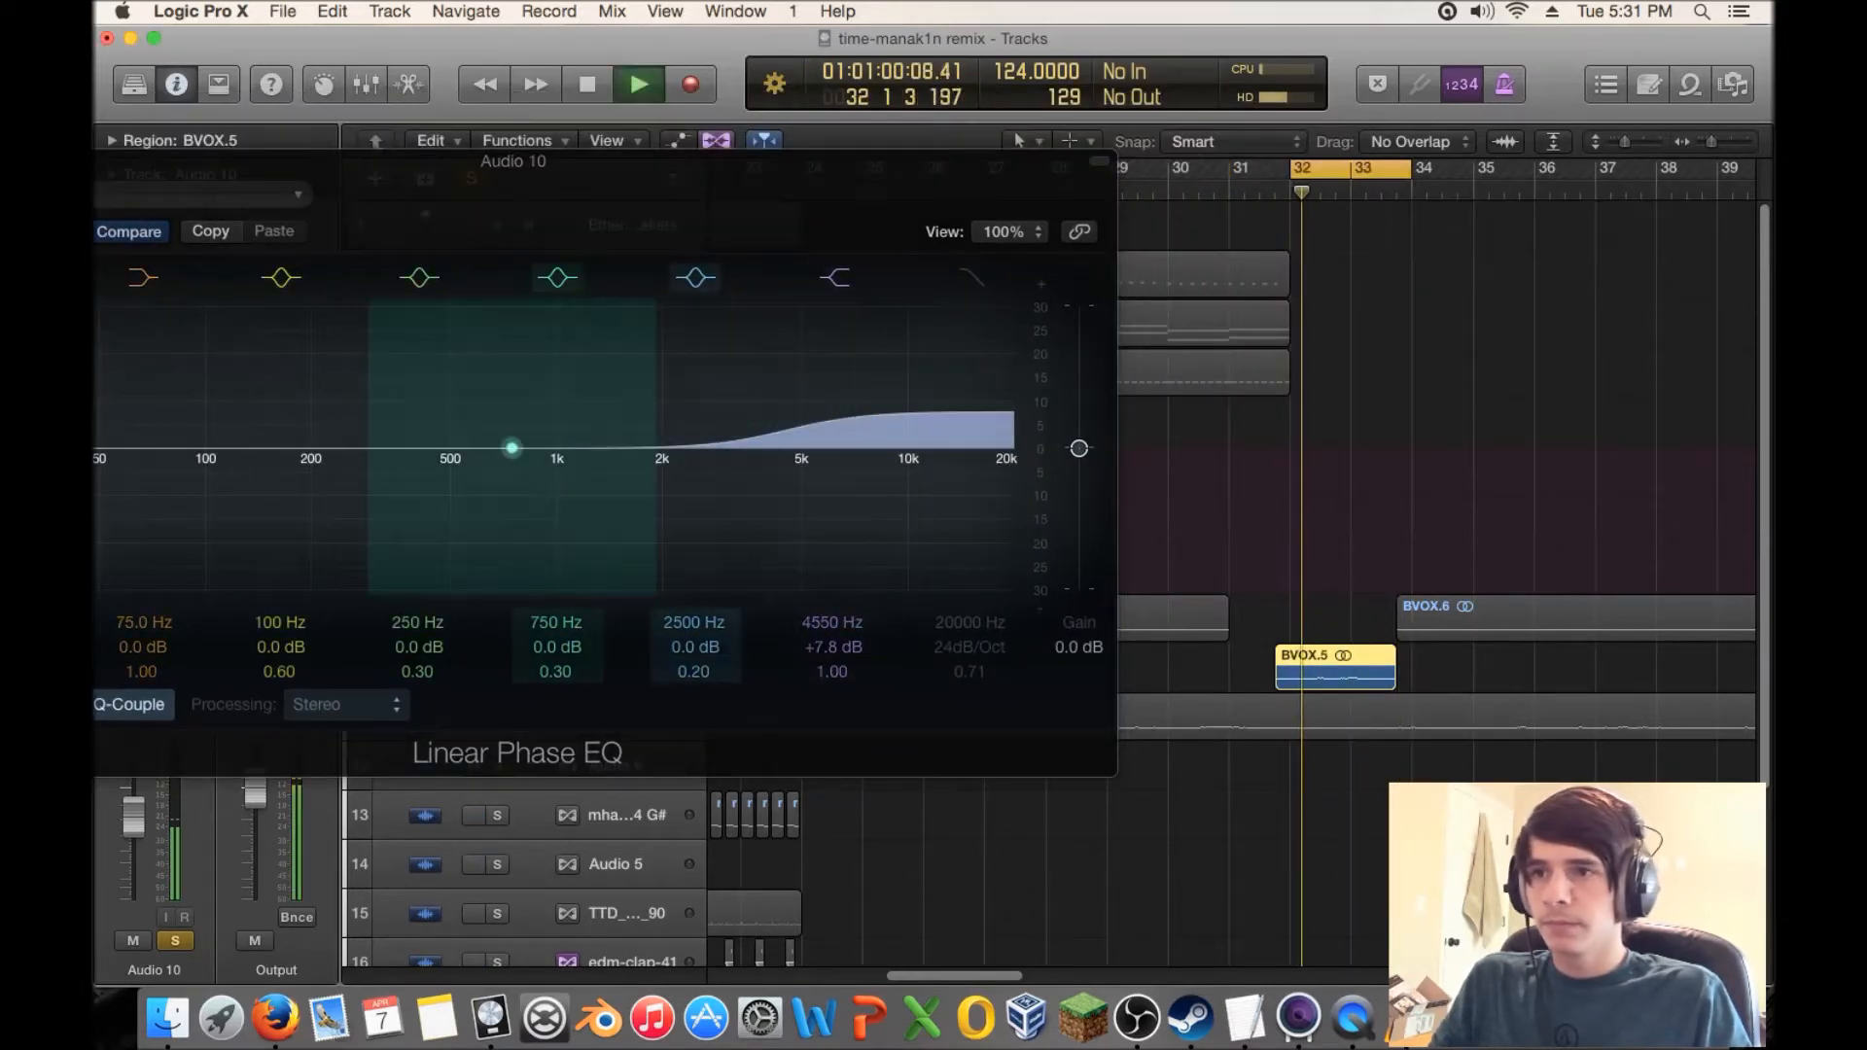
- Shape the EQ with +5.1 dB at 1820 Hz and a +4.8 dB high shelf at 8700 Hz, comparing against bypass
left_click_drag(515, 161, 839, 221)
left_click_drag(1110, 490, 1209, 497)
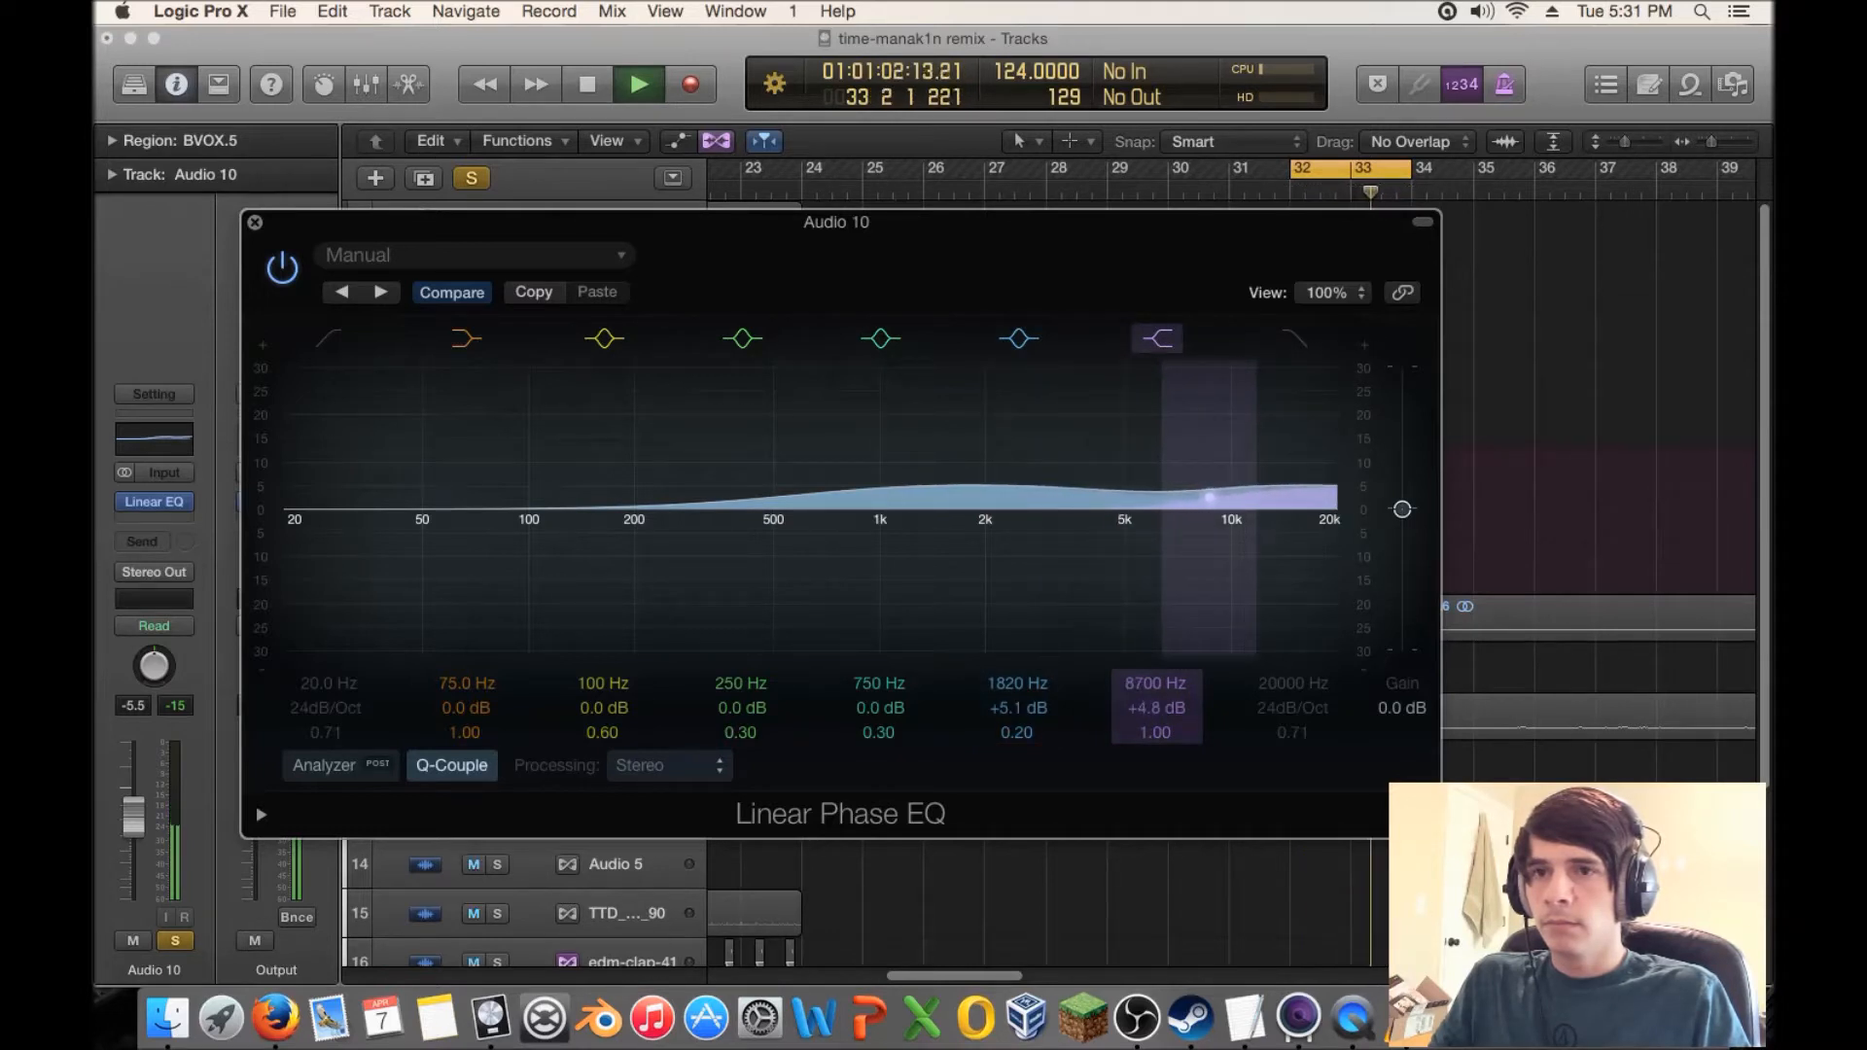
left_click(282, 267)
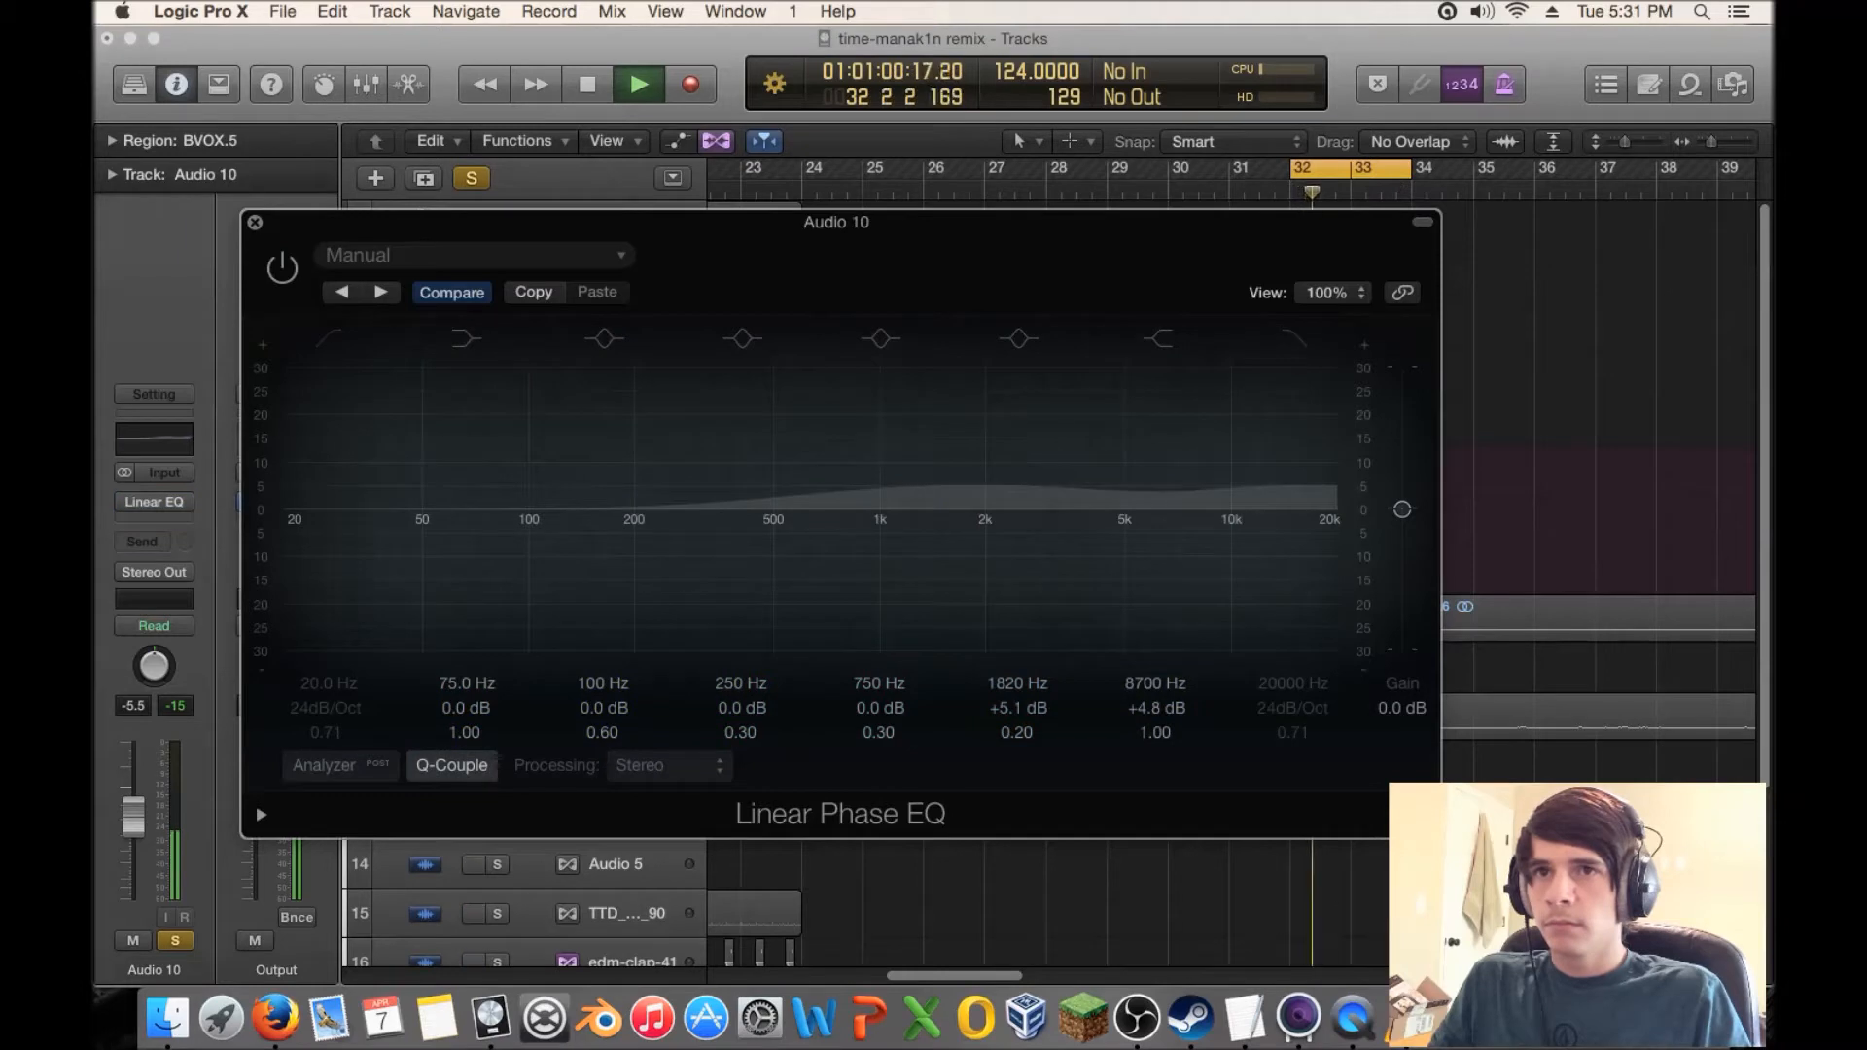
left_click(282, 268)
- Move the EQ's upper-mid peak to 1620 Hz, add +2.4 dB at 355 Hz, and lower the EQ's output gain to -2.4 dB
left_click_drag(970, 486, 953, 486)
left_click_drag(668, 507, 721, 498)
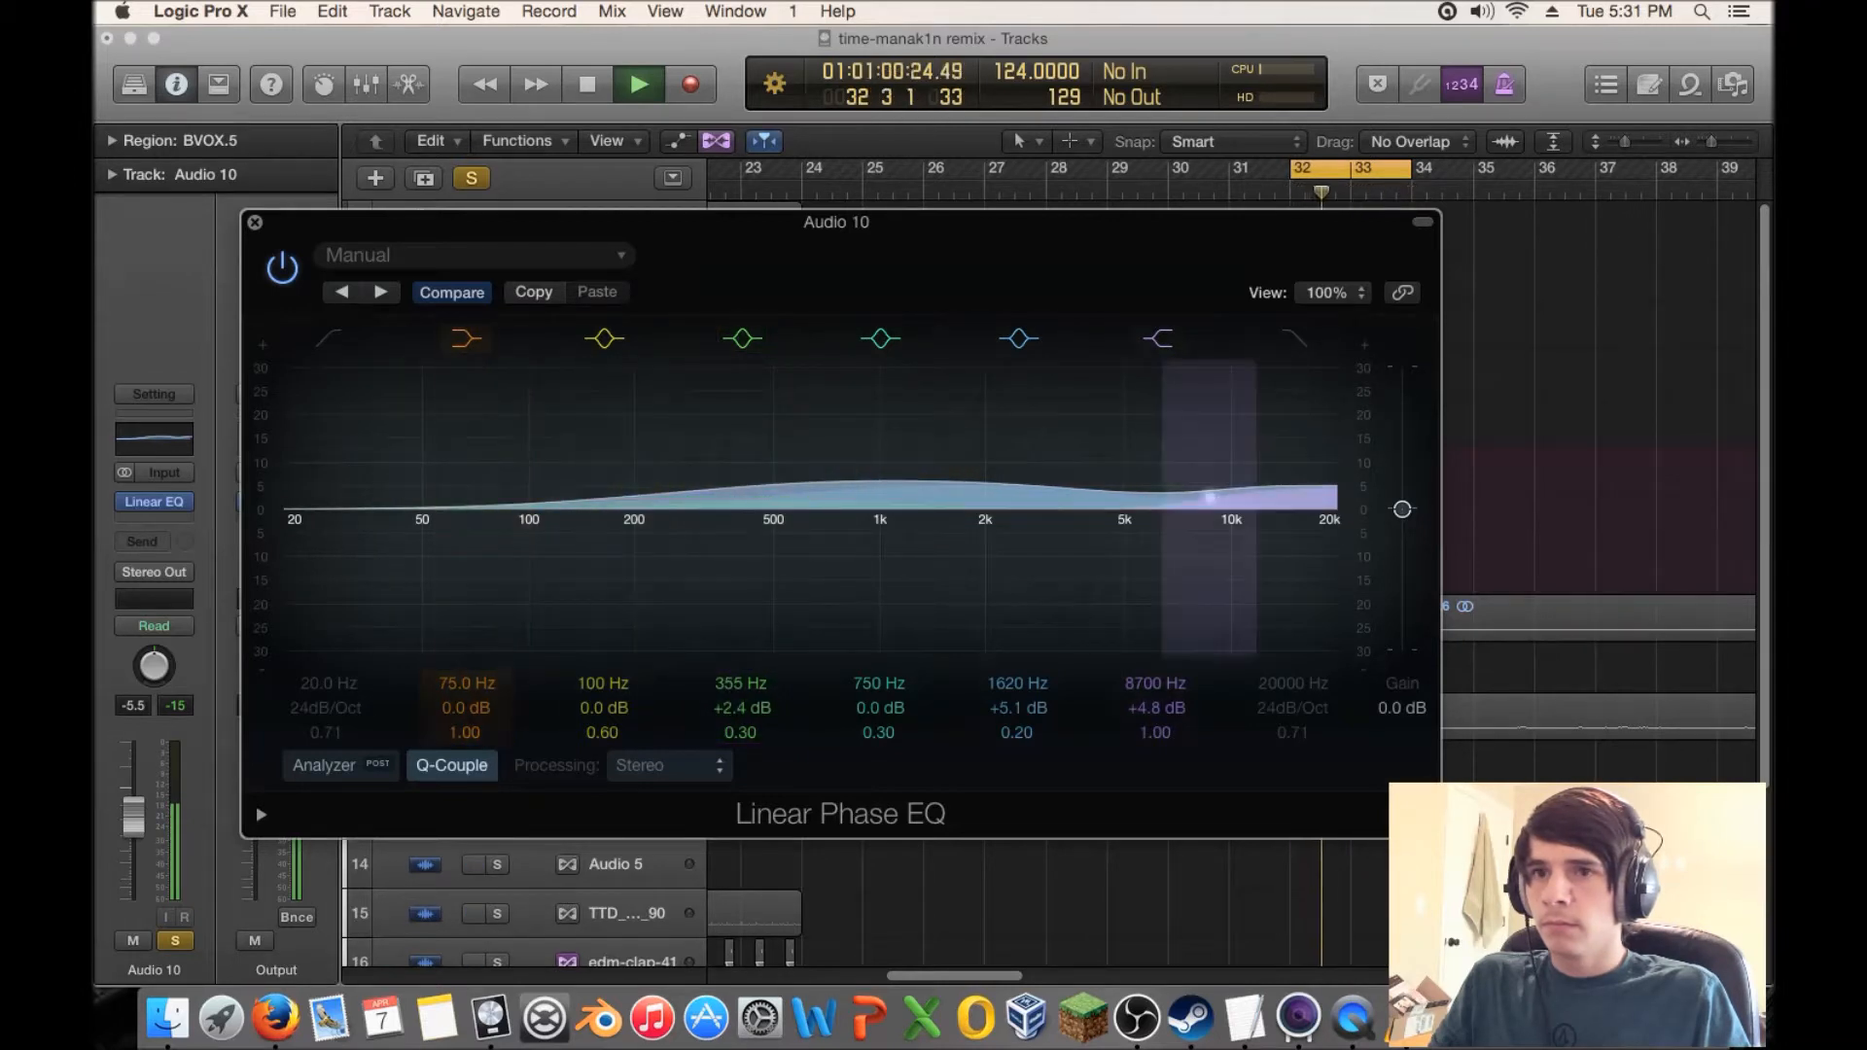
left_click_drag(1402, 508, 1402, 524)
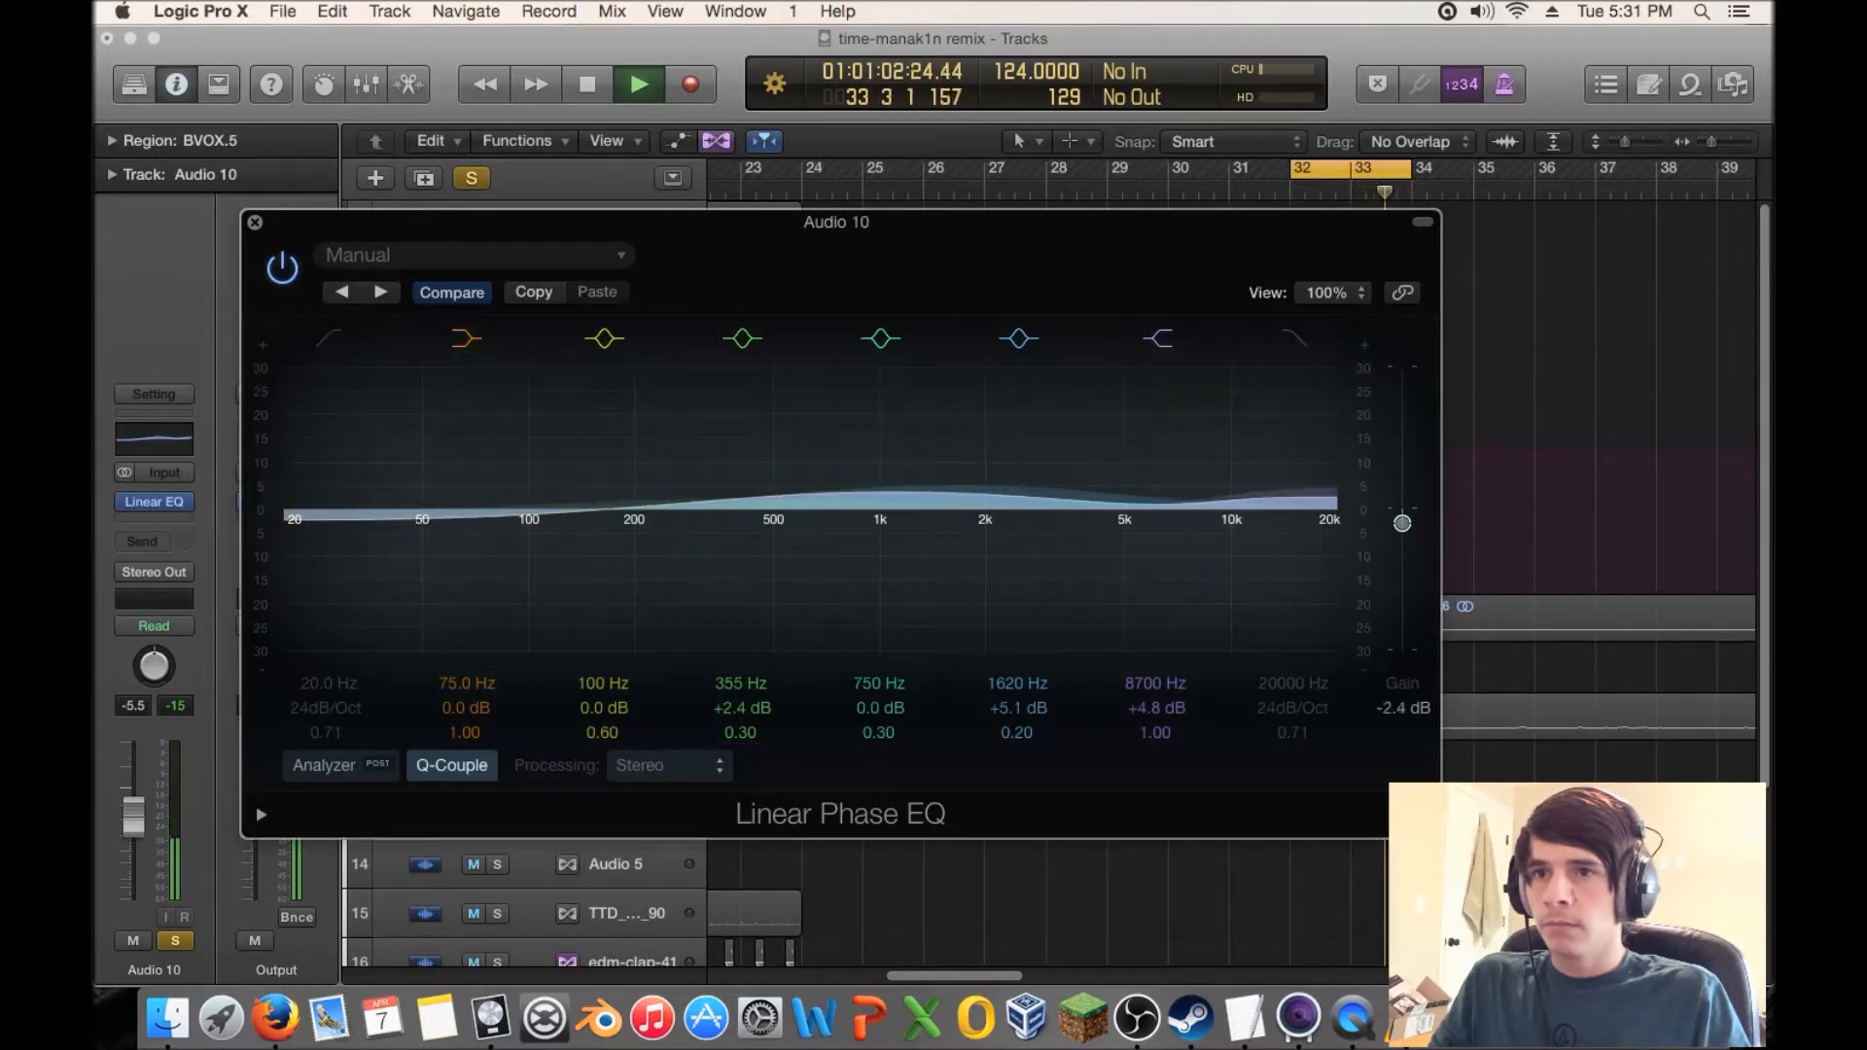
left_click(255, 222)
key("space")
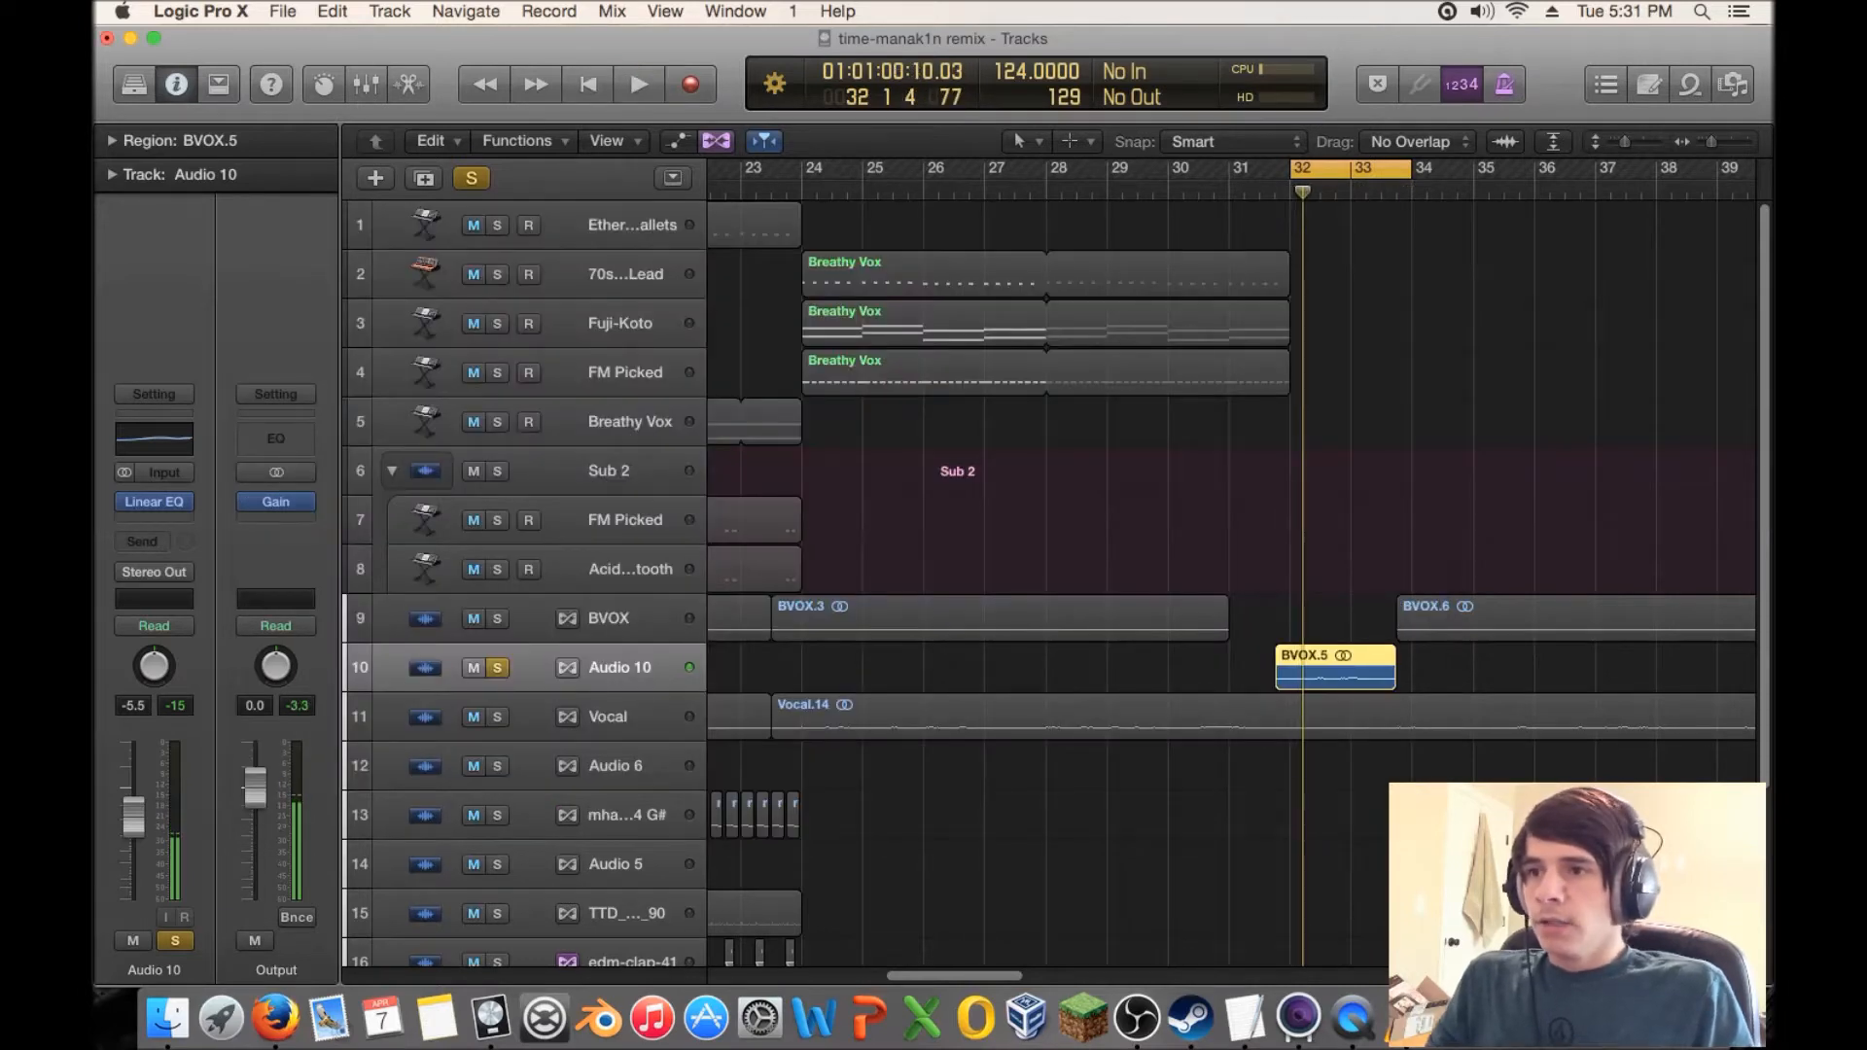
- Unsolo Audio 10, duplicate the track with its settings, and copy the BVOX.5 region onto the new track at the same position
key("s")
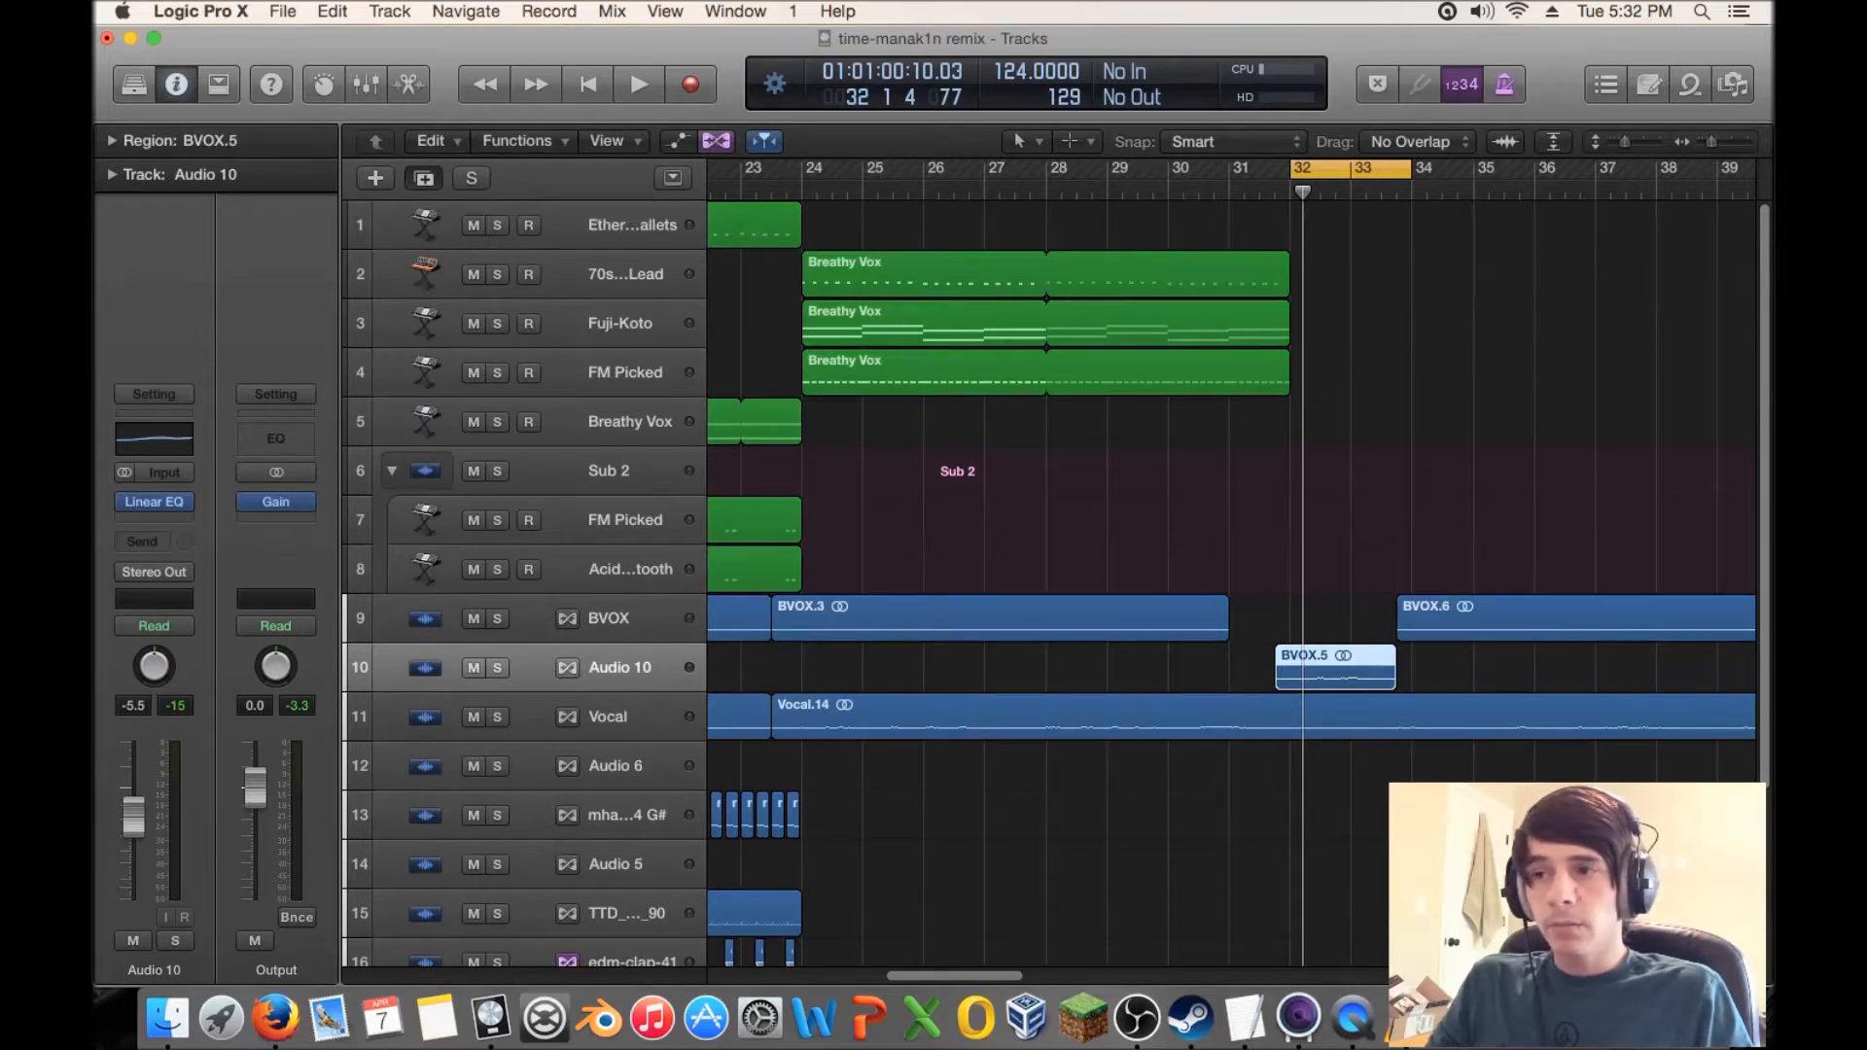
left_click(424, 178)
left_click_drag(1337, 671, 1337, 720)
- Add a stereo Sample Delay to Audio 12 with a left delay of 1414 samples and a right delay of 1717 samples
left_click(154, 520)
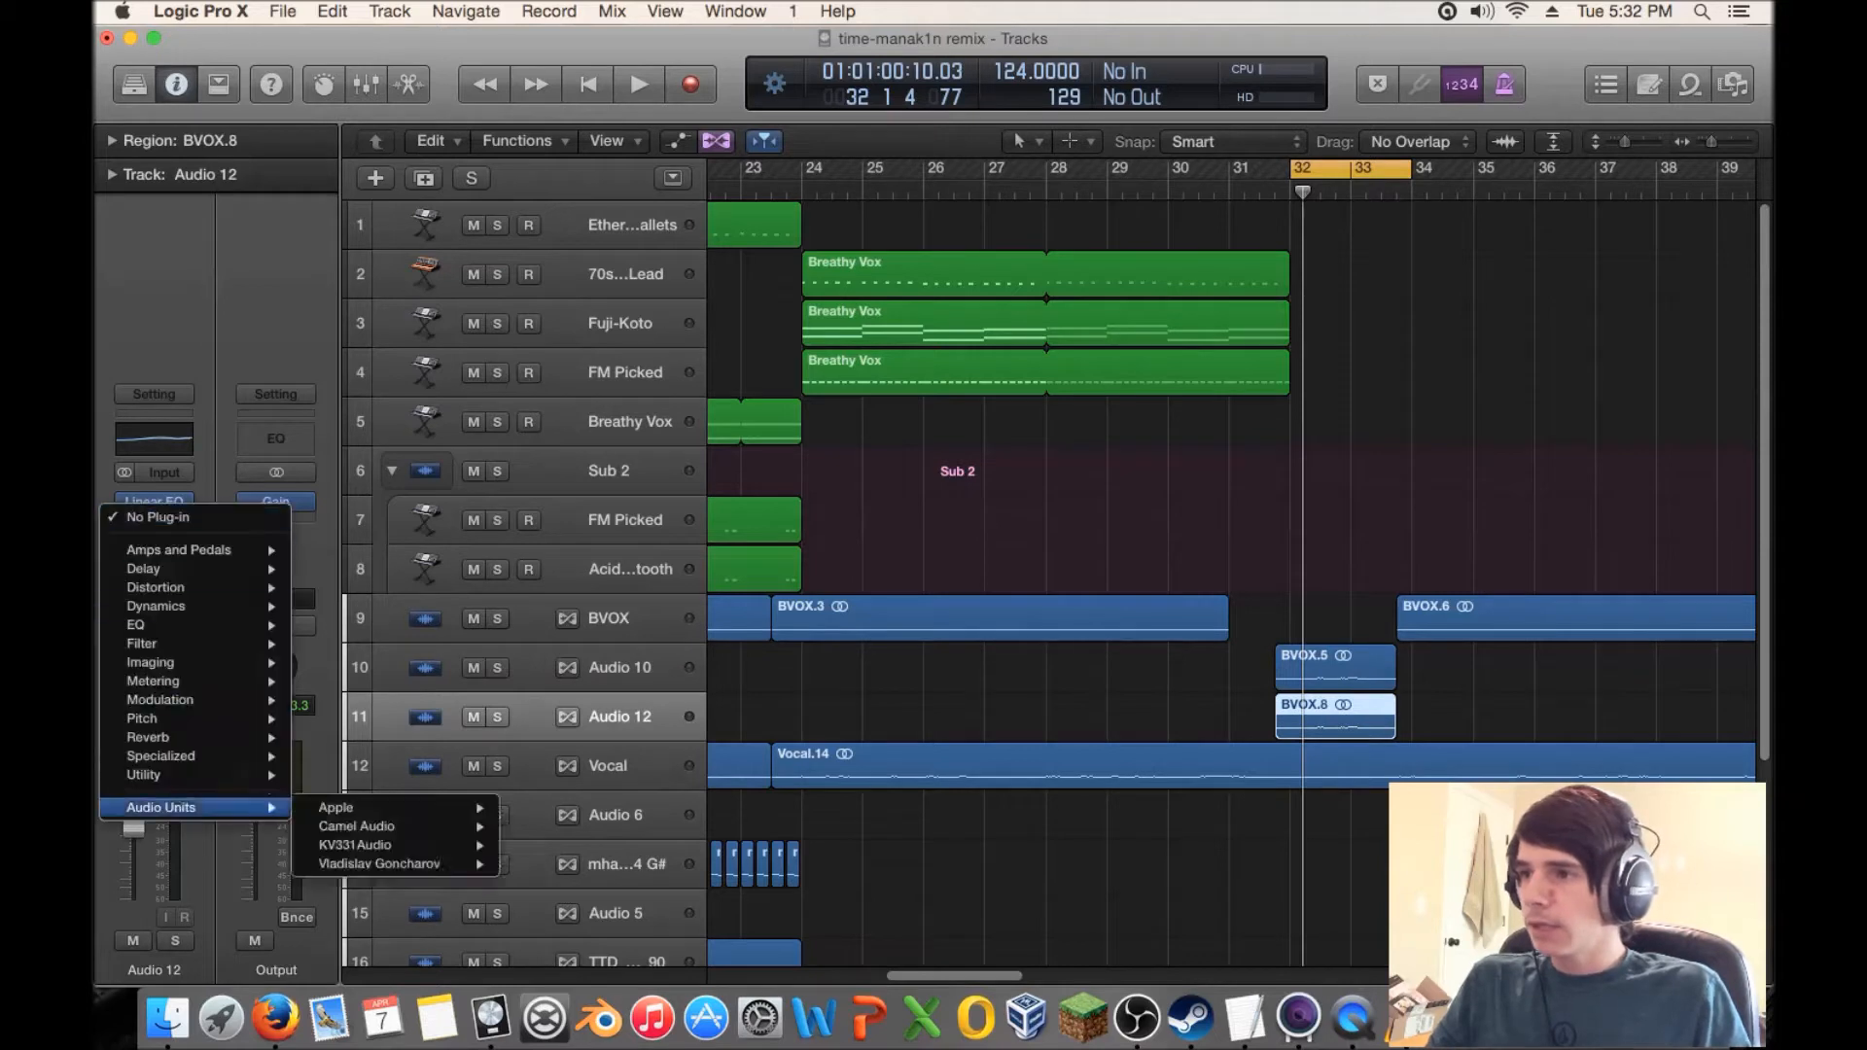
mouse_move(156, 587)
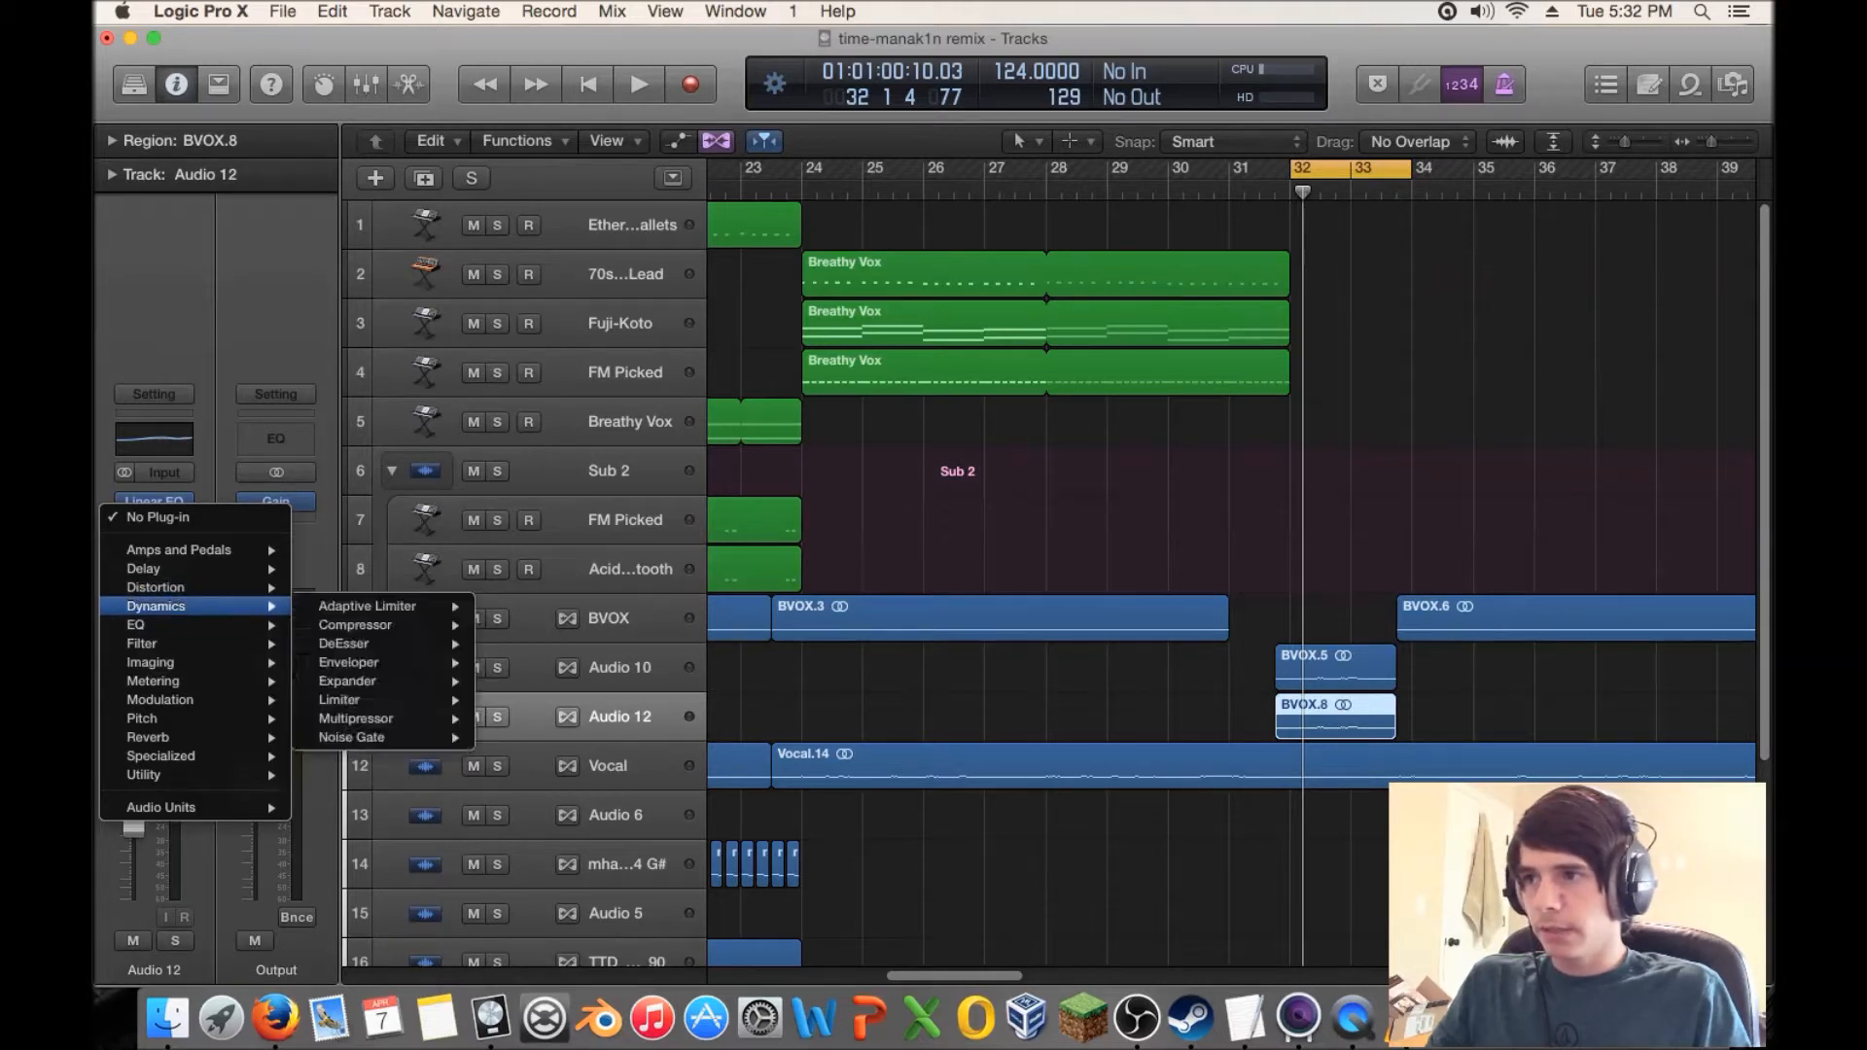
mouse_move(360, 606)
left_click(515, 606)
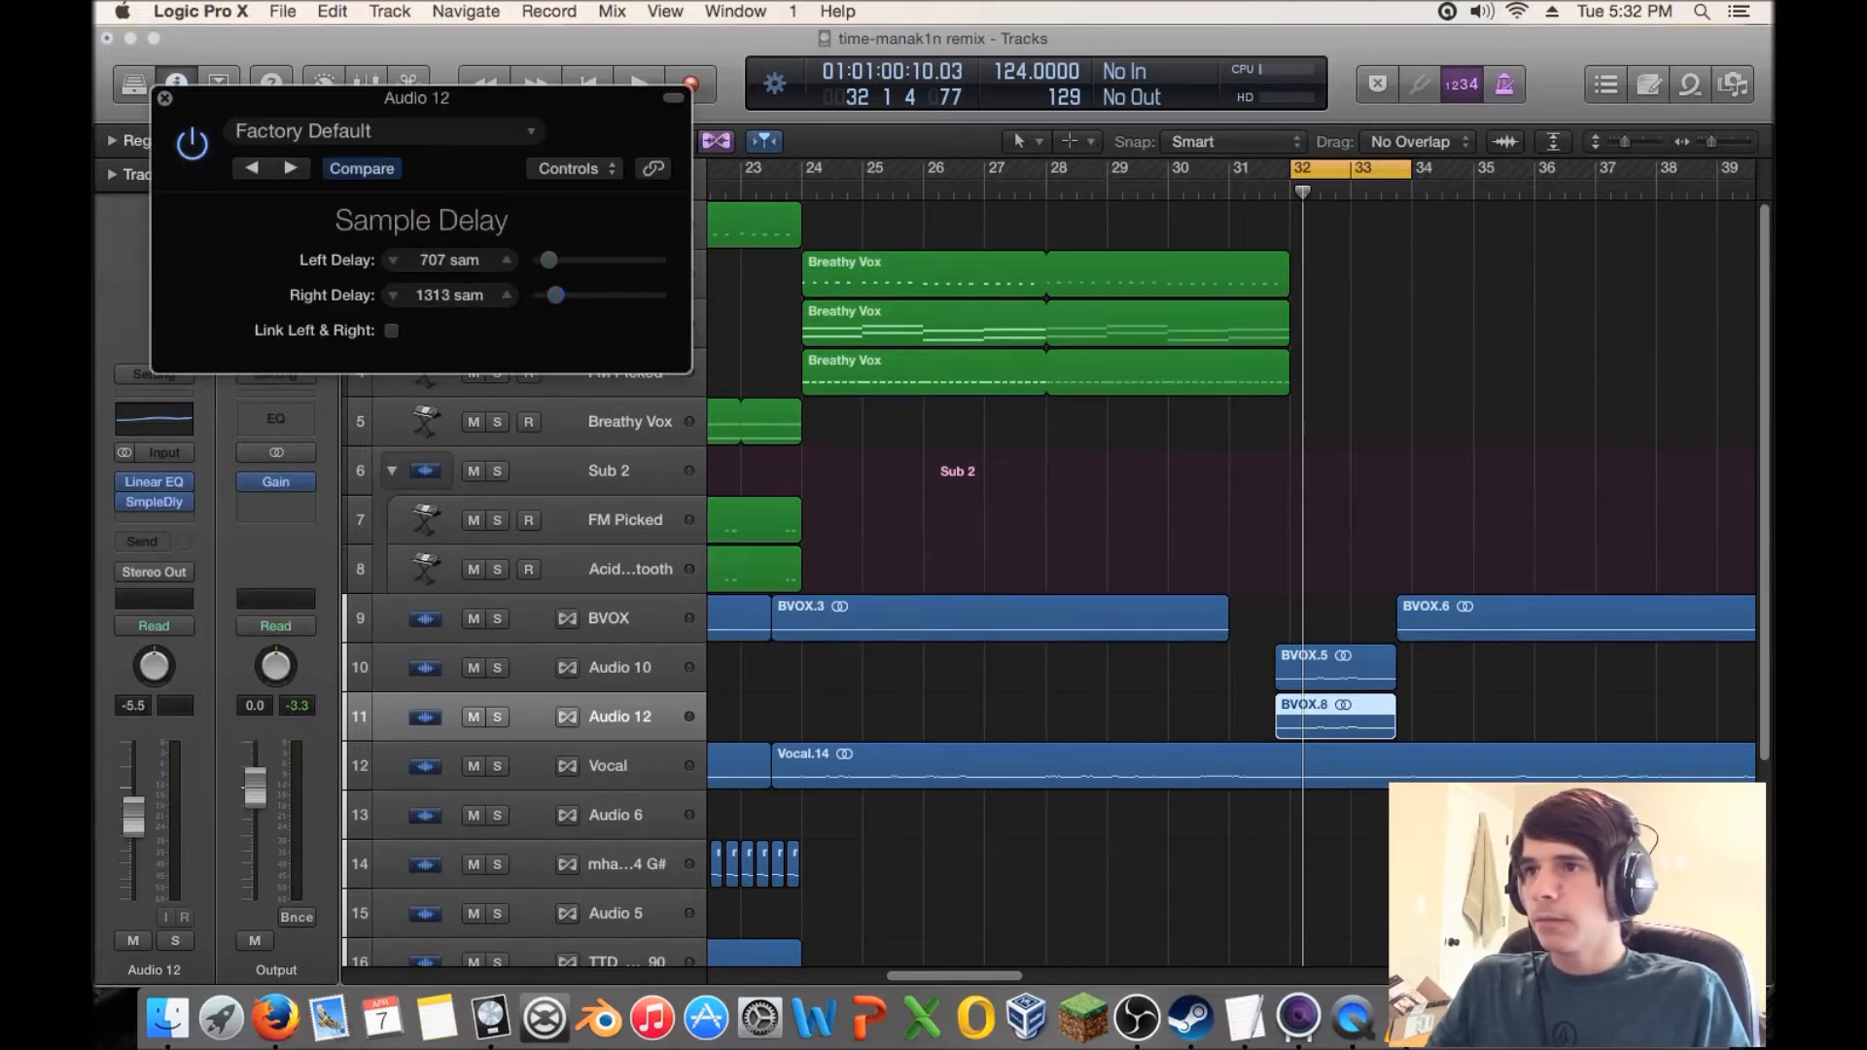
key("space")
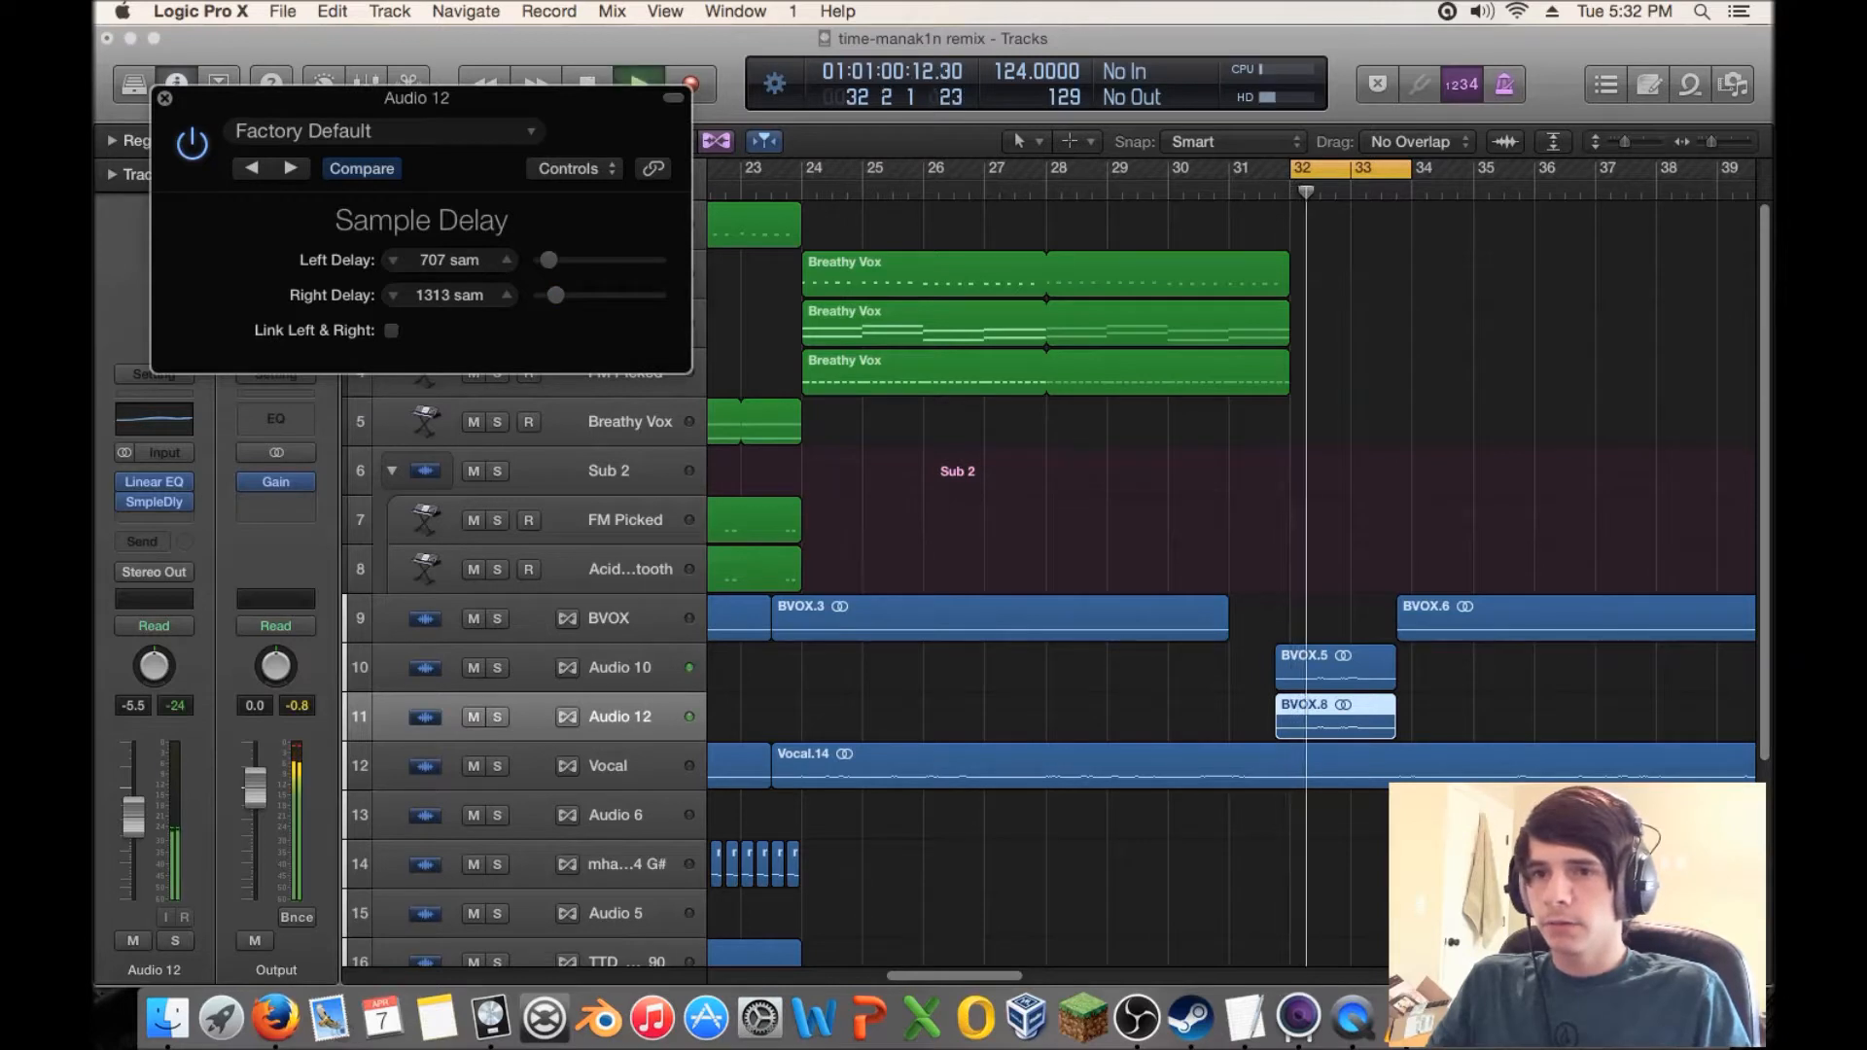
left_click_drag(555, 296, 557, 260)
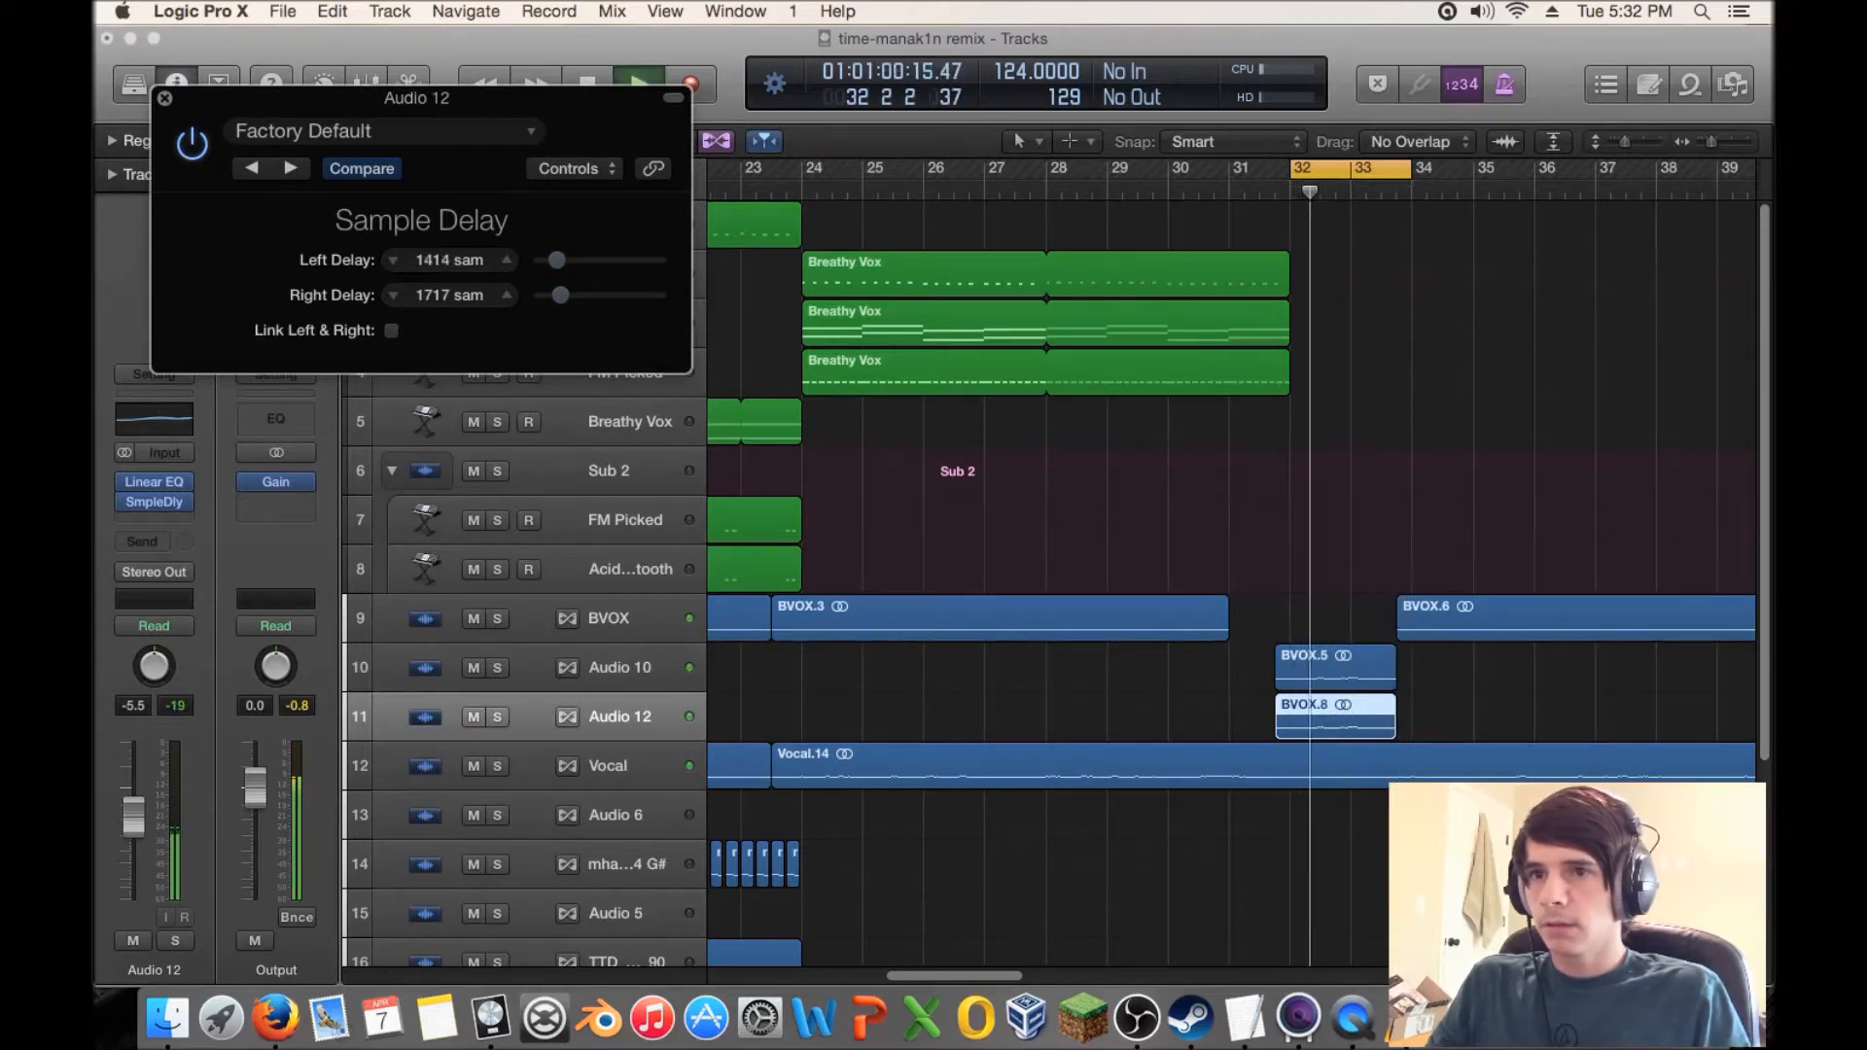
key("space")
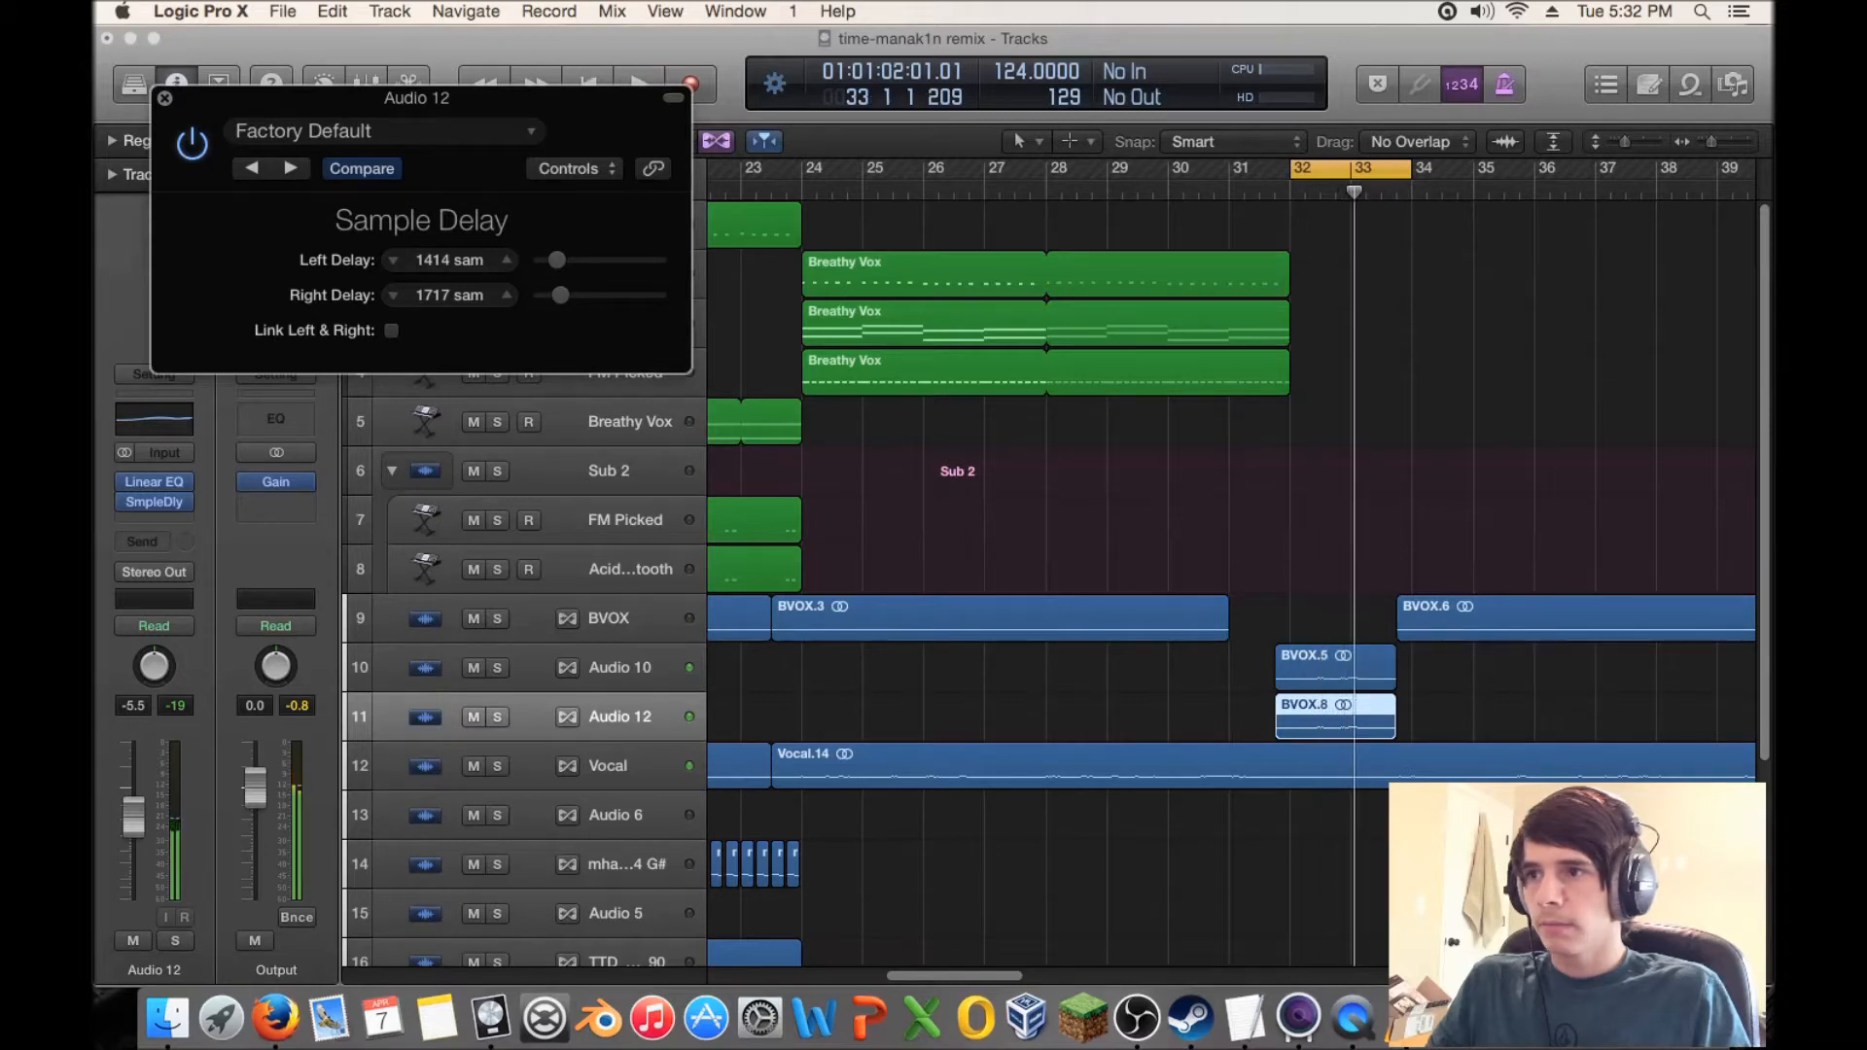
- Lower Audio 12's volume to -14.0 dB, solo the track, and set its right sample delay to 3434 samples
key("space")
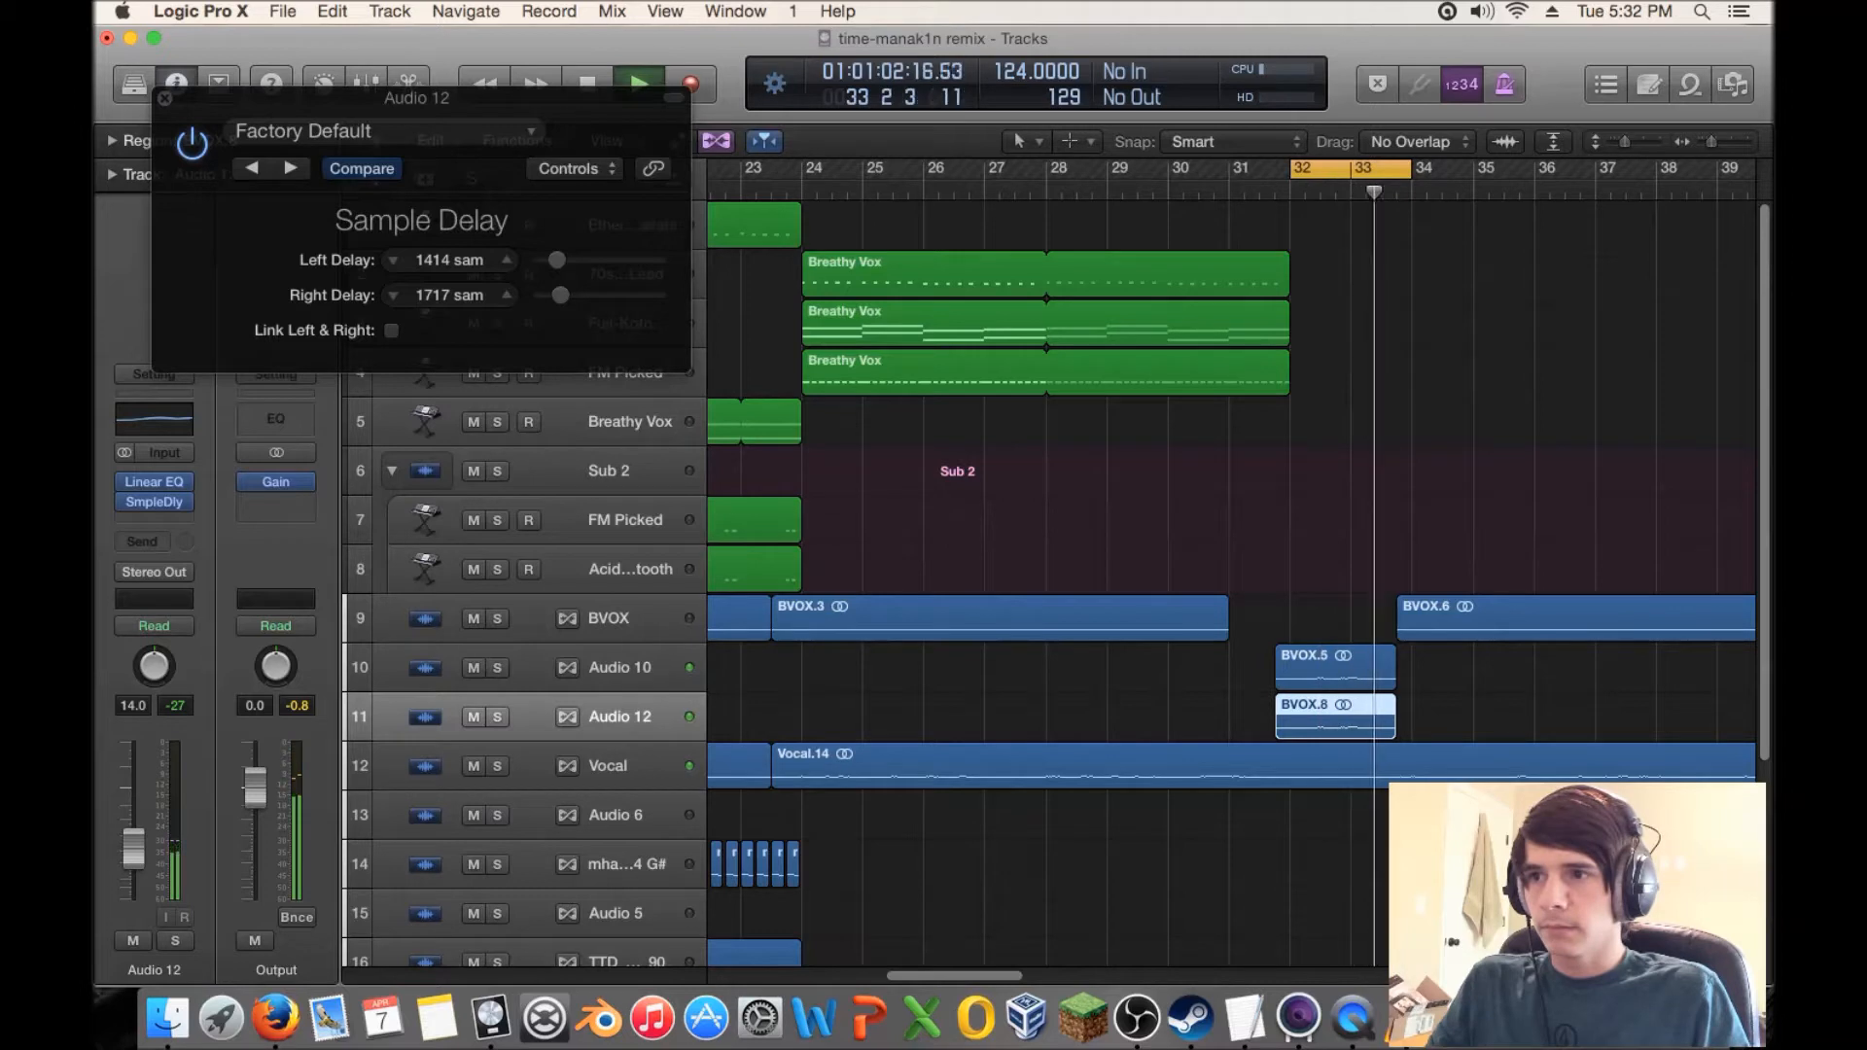
left_click(497, 668)
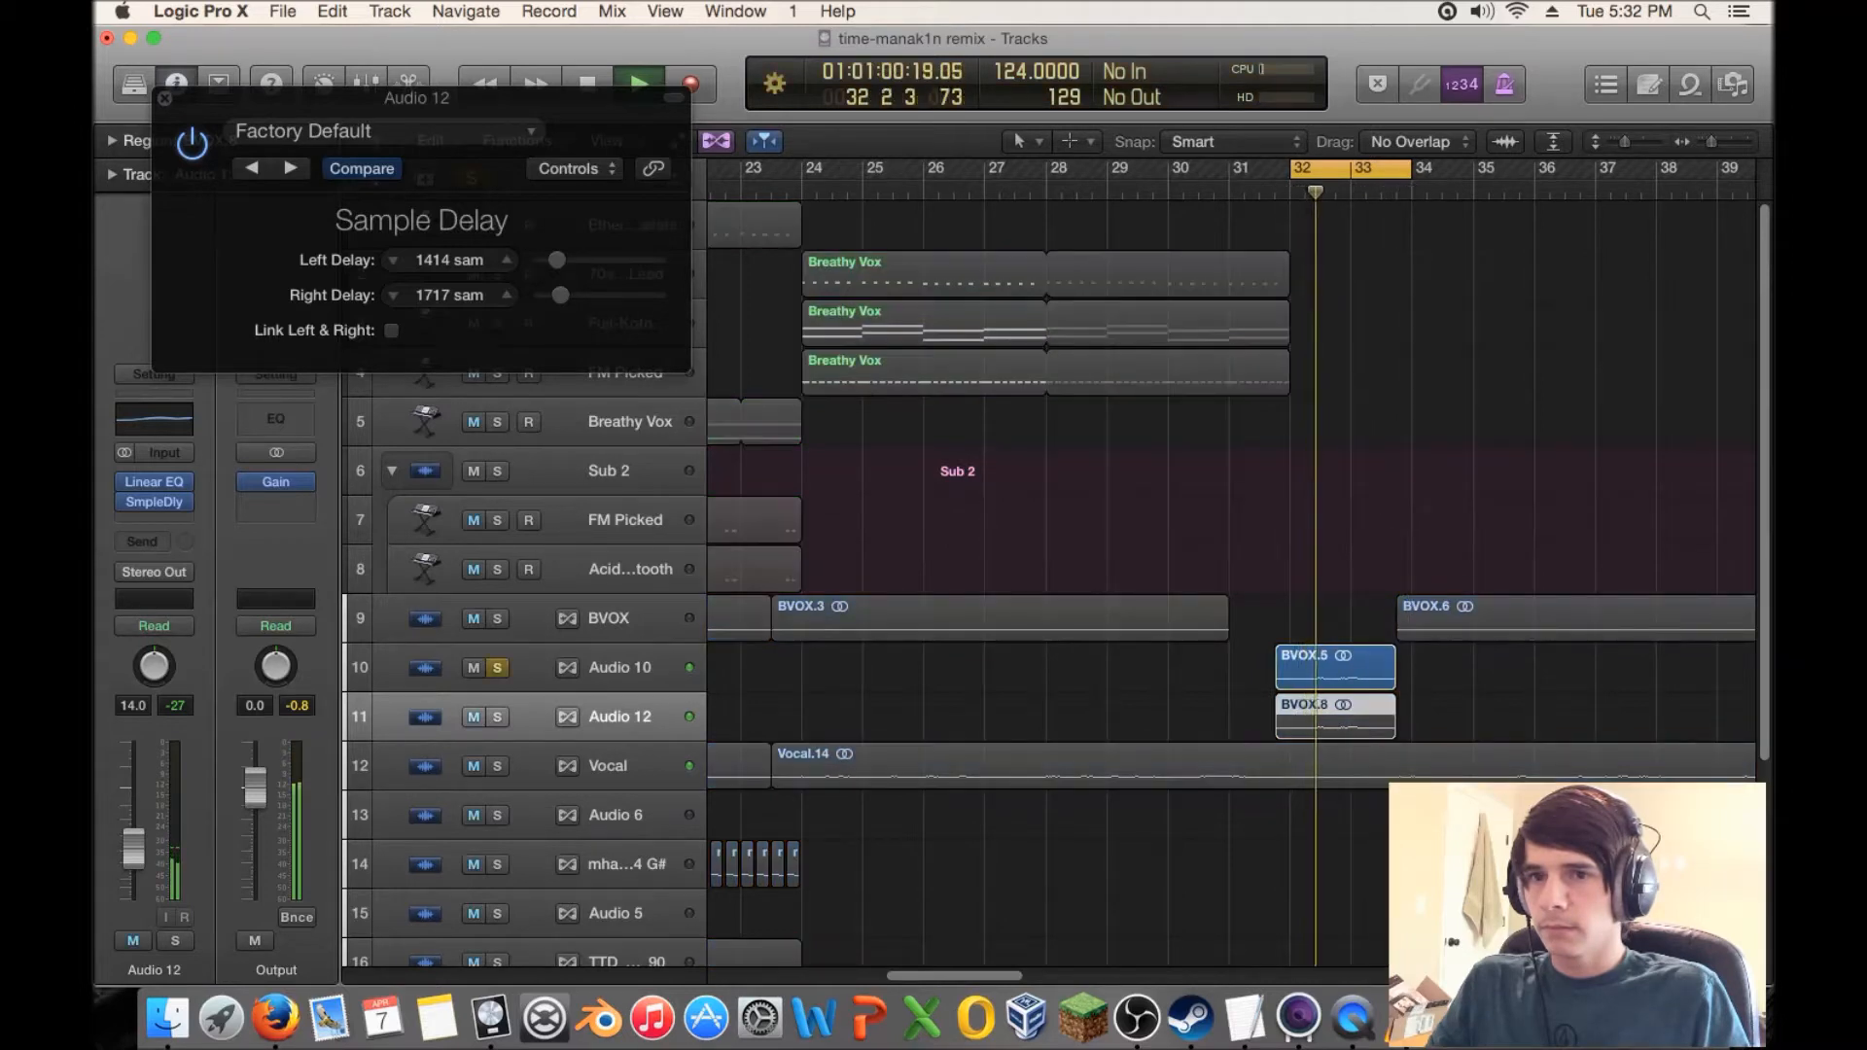
left_click(497, 668)
left_click(497, 717)
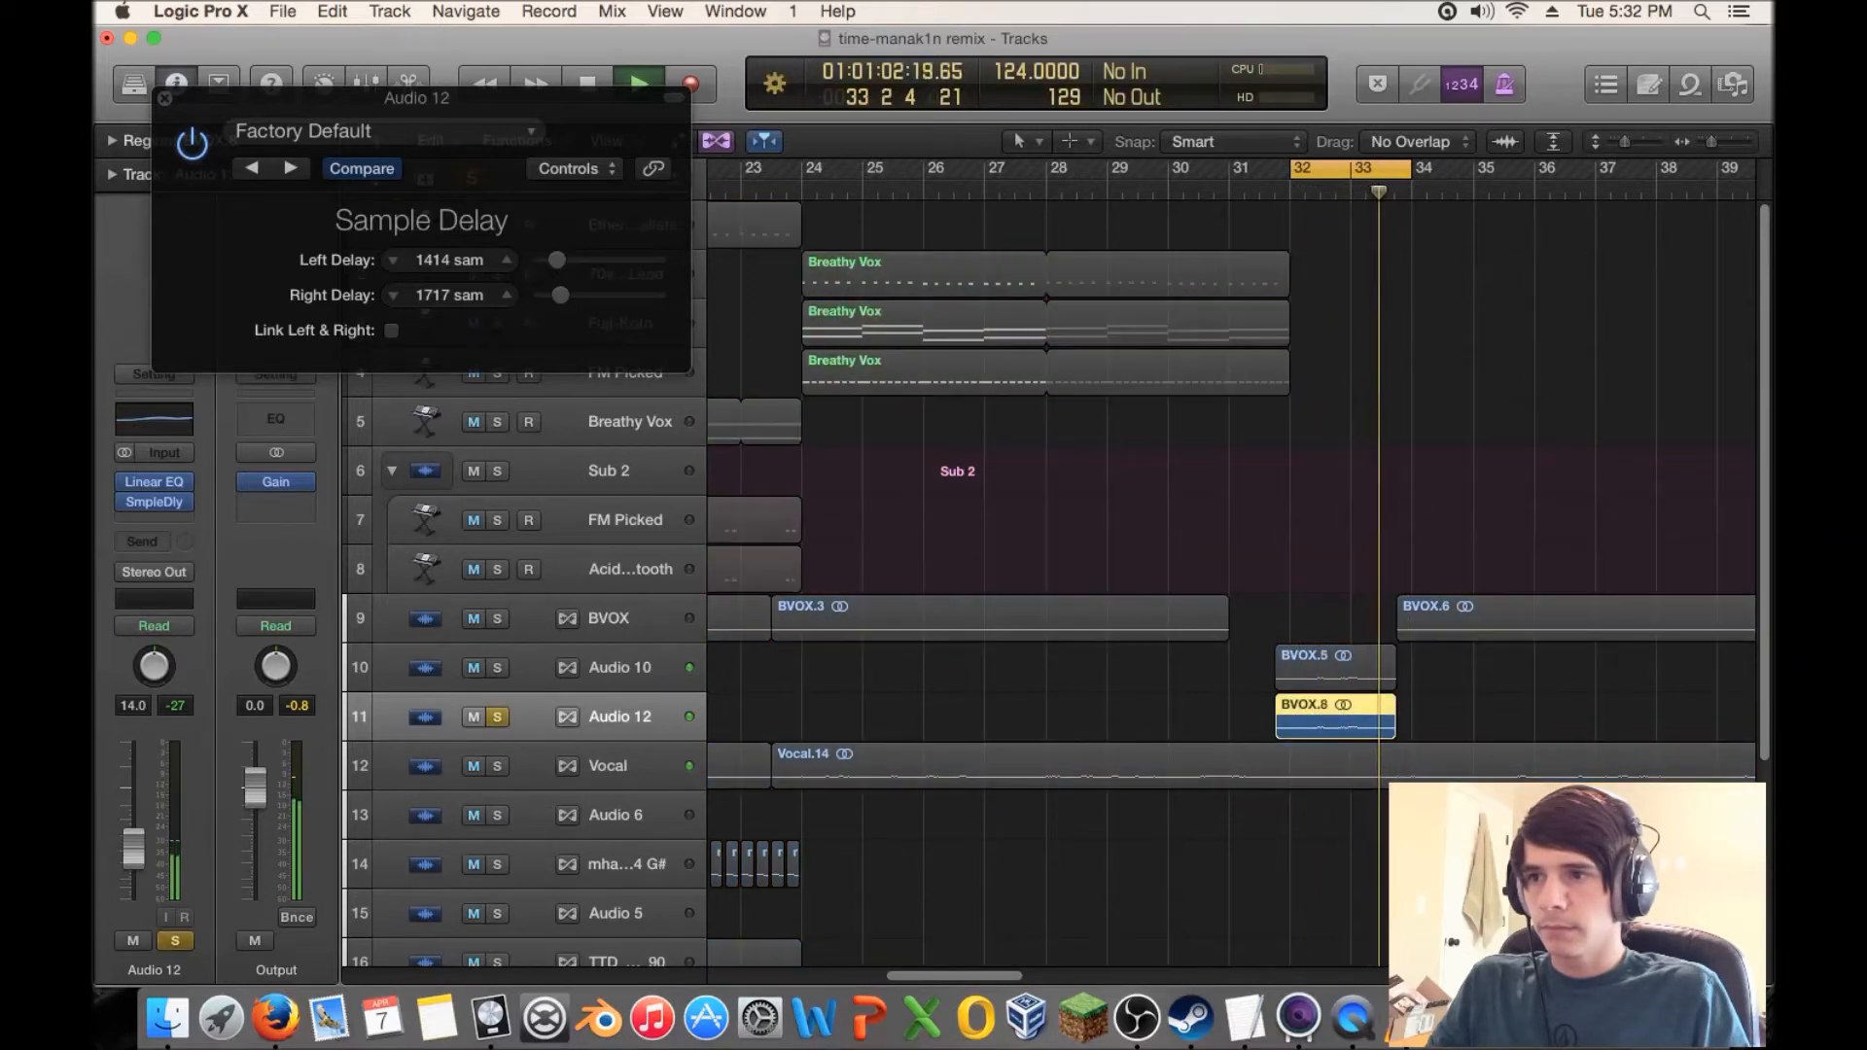
left_click_drag(560, 295, 580, 294)
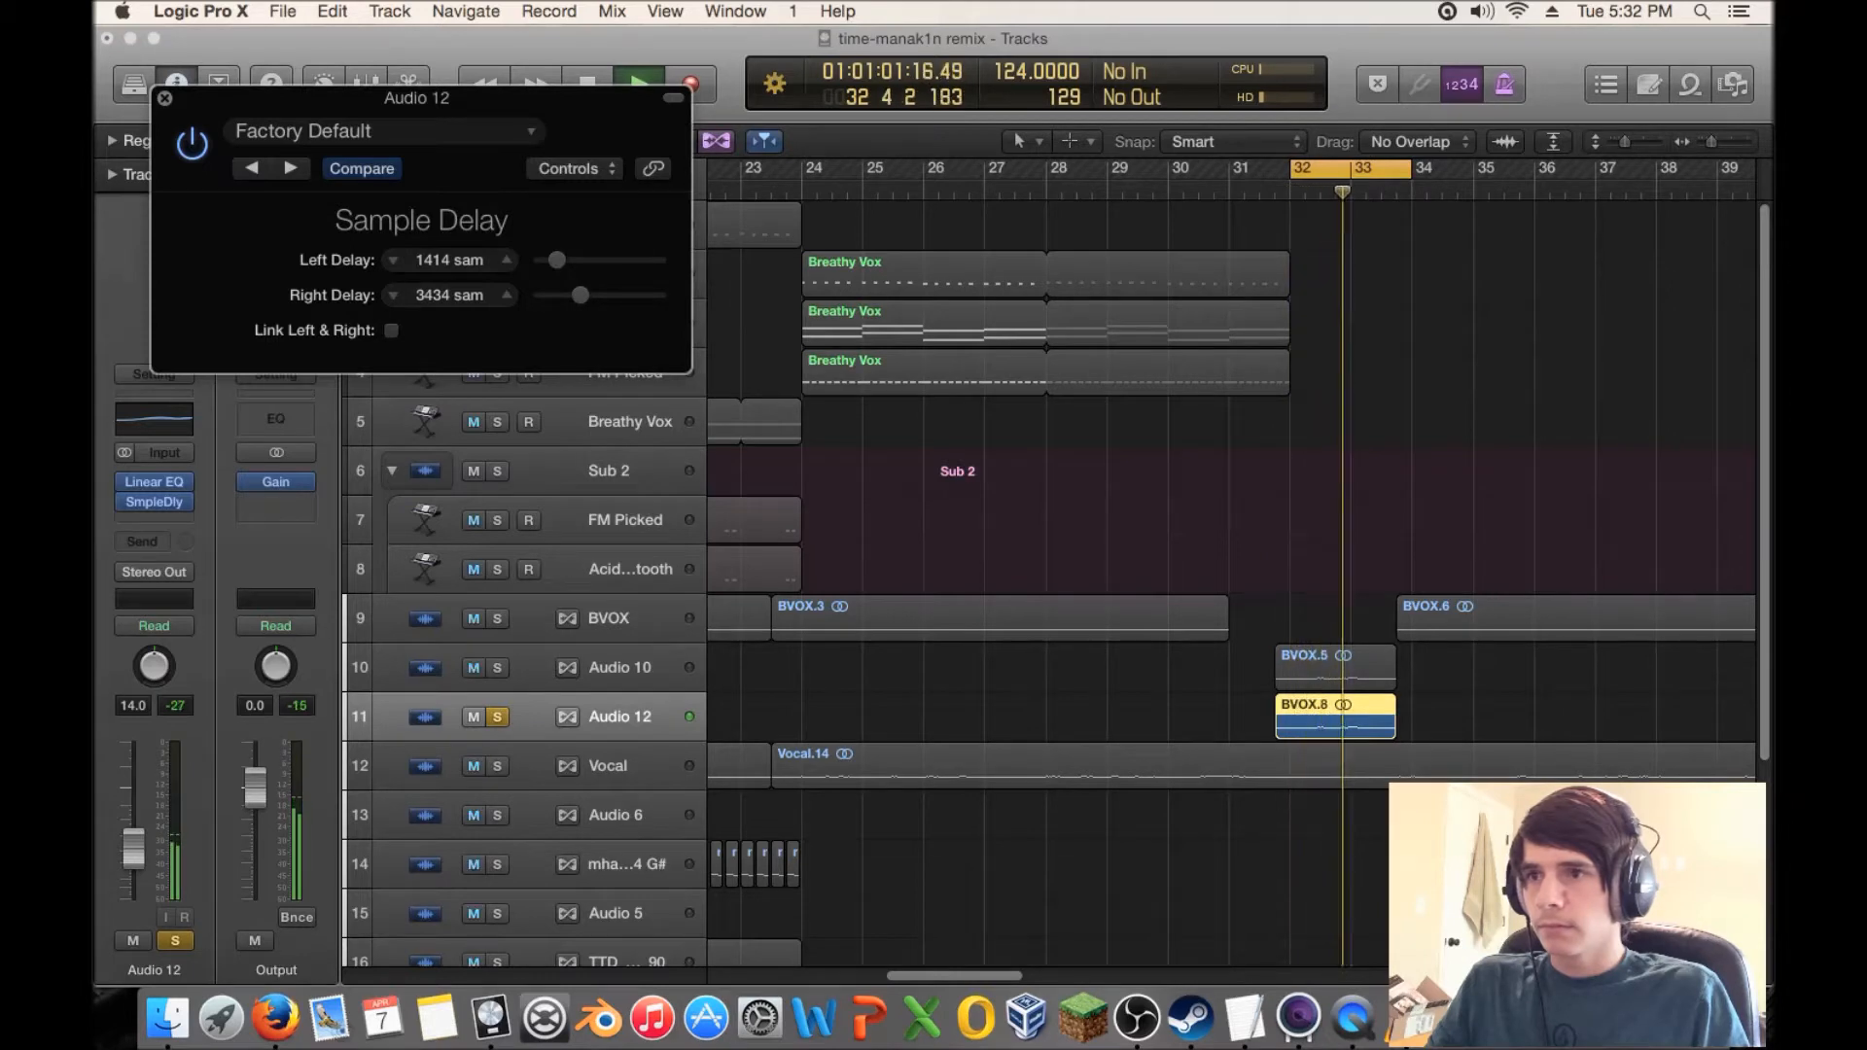
- Unsolo Audio 12, play the delayed vocal layer in the full mix, and close the Sample Delay settings
key("s")
key("space")
key("super+w")
key("space")
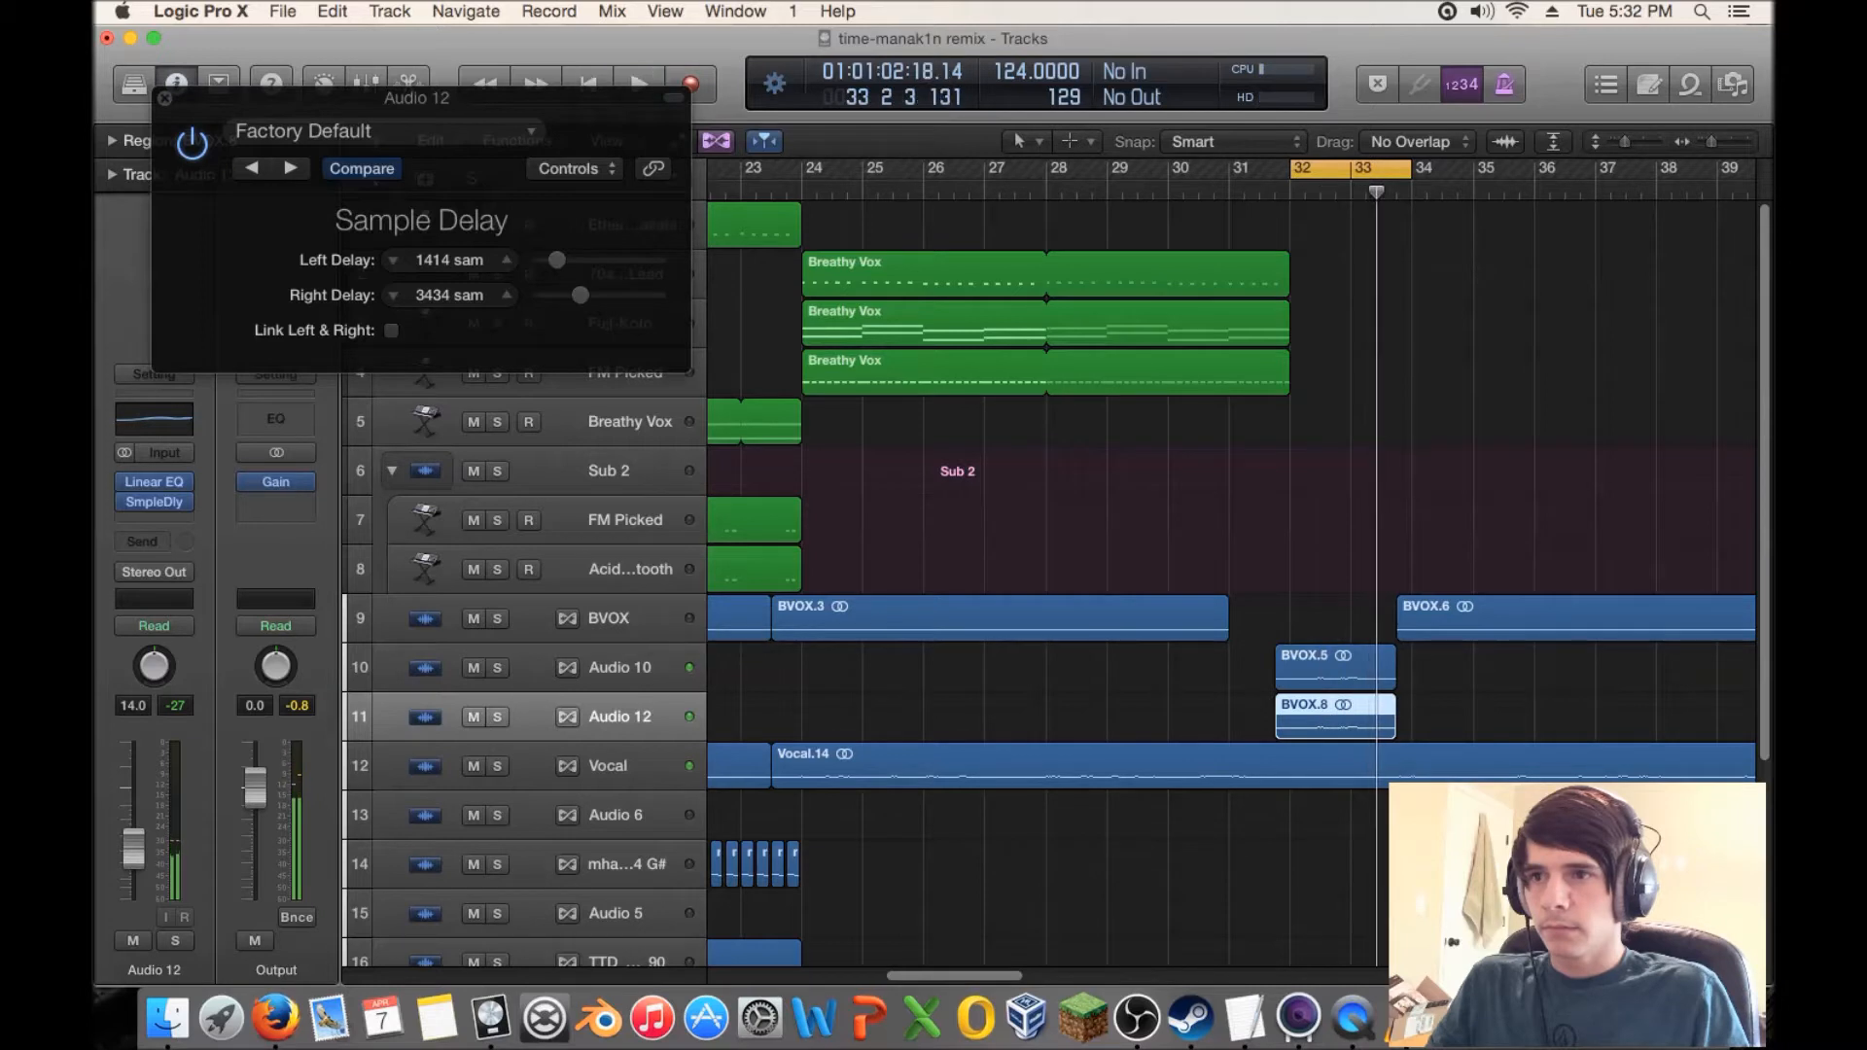
key("space")
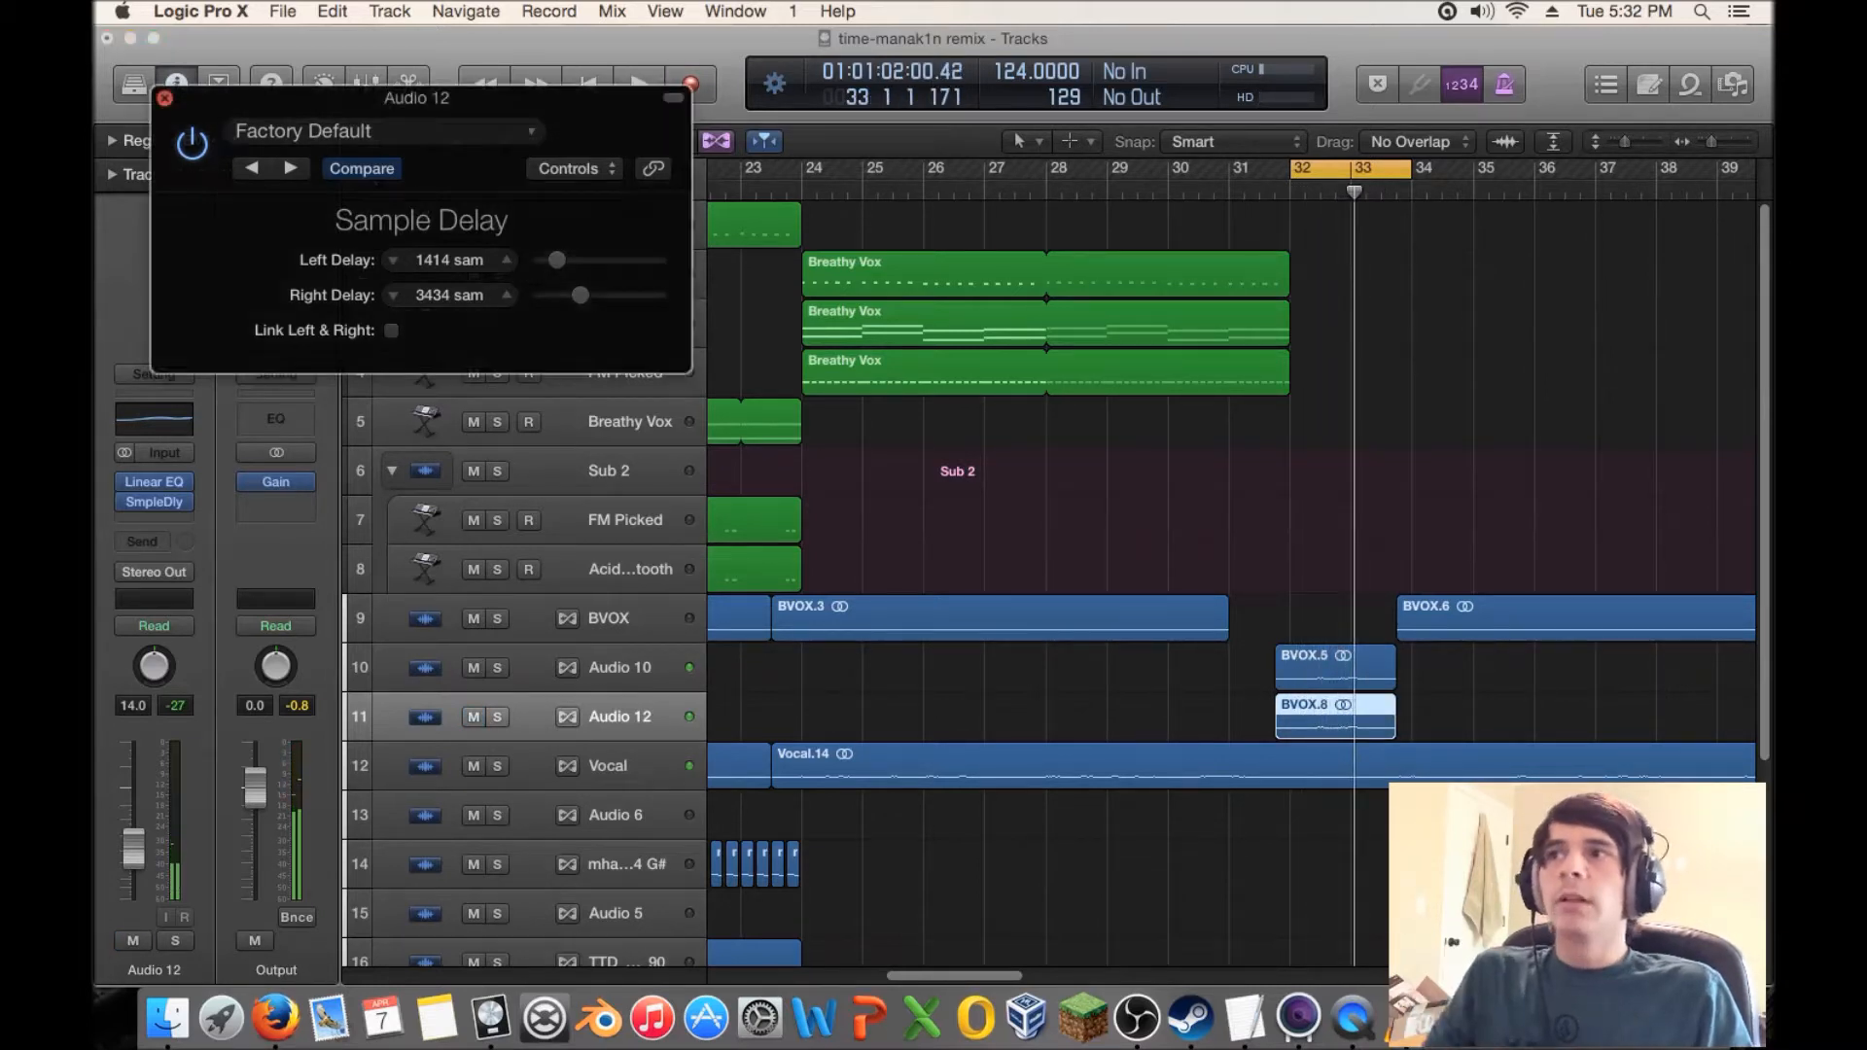
left_click(164, 99)
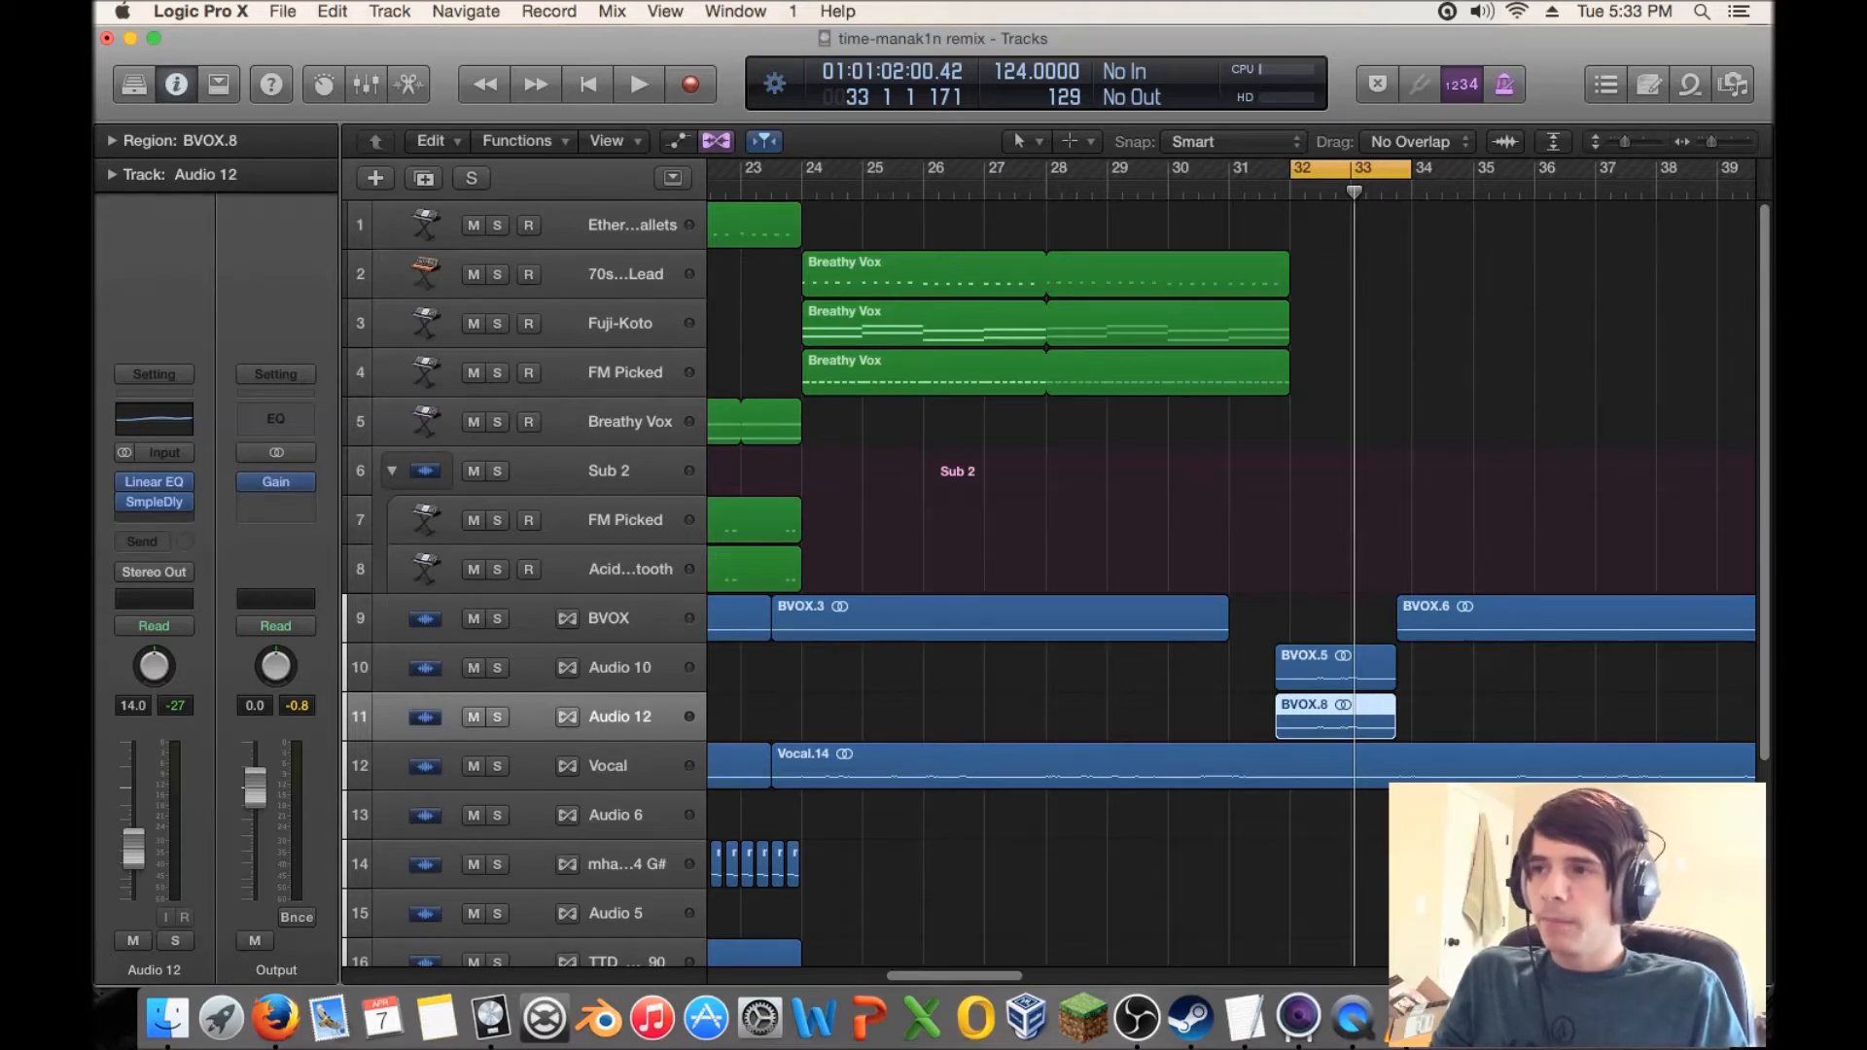
- Add a stereo Pitch Shifter to Audio 12, set to -23 cents with the Vocals option and 100% mix
left_click(154, 521)
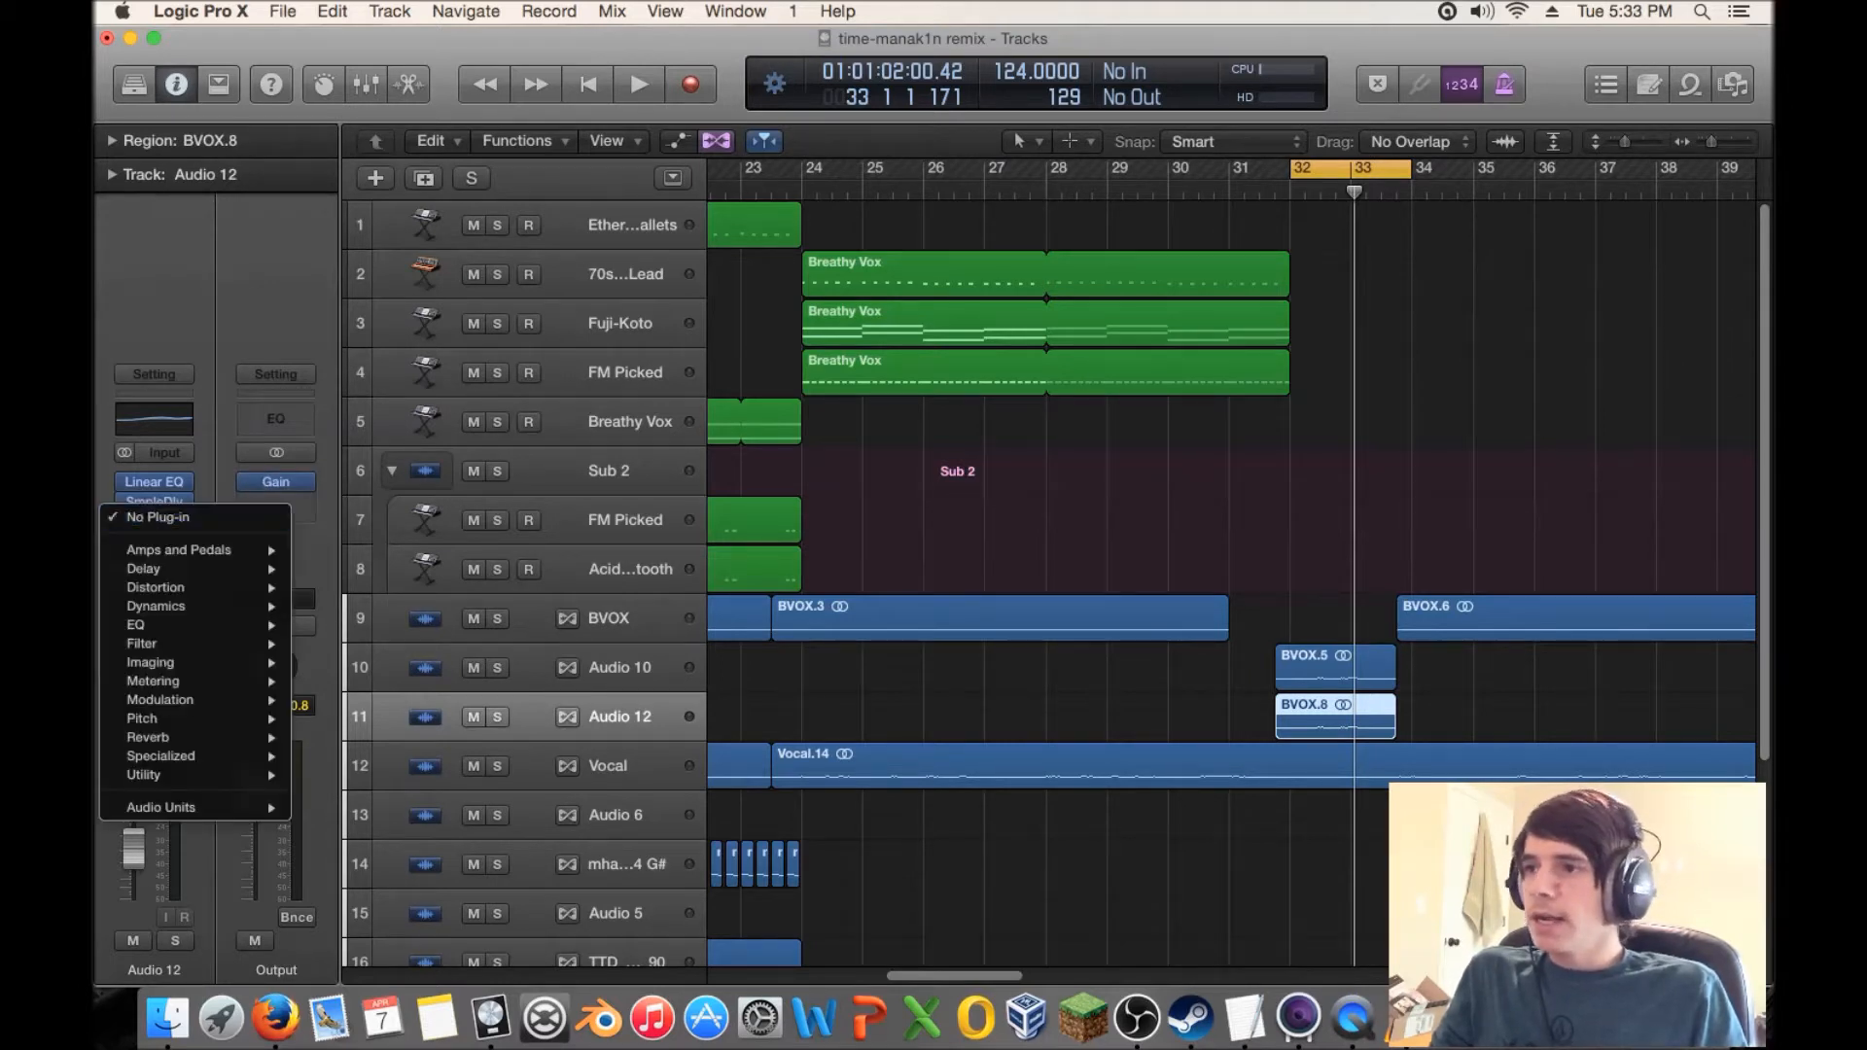
mouse_move(194, 719)
mouse_move(369, 737)
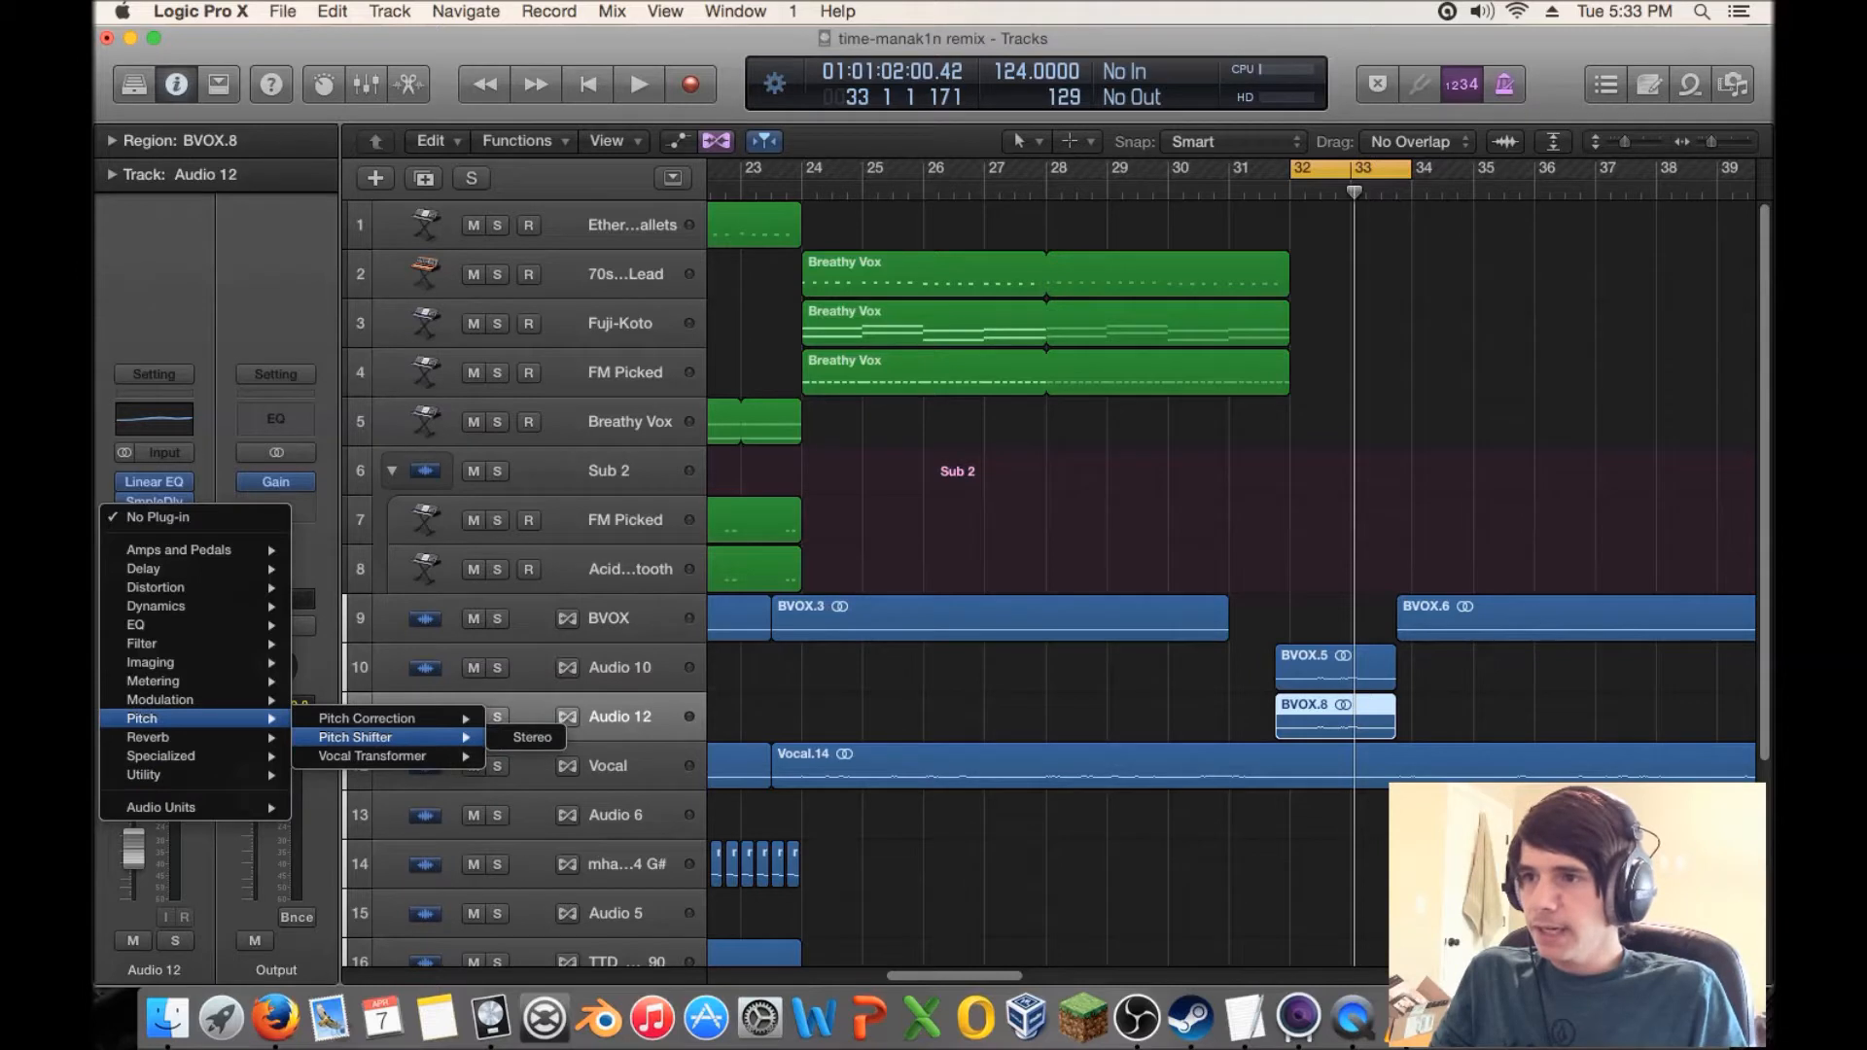
left_click(532, 737)
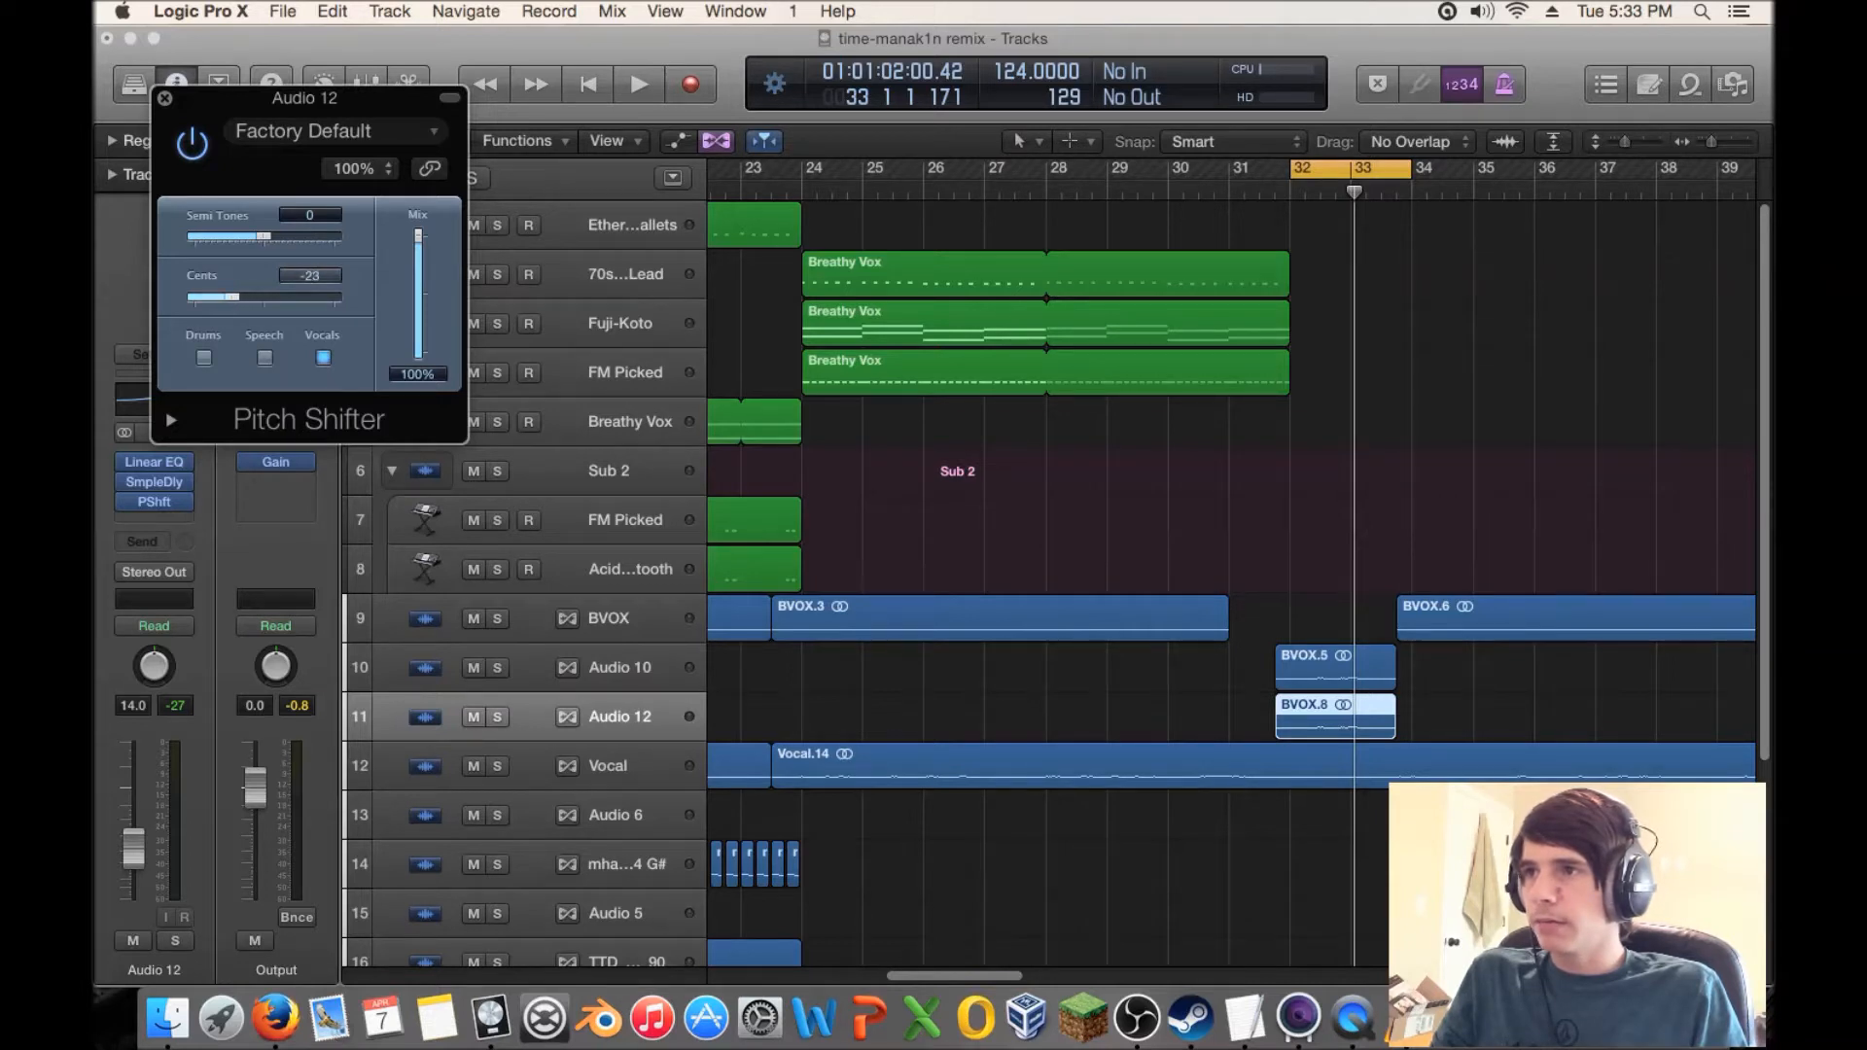
- Loop the transition in the full mix and compare the Pitch Shifter bypassed and enabled
key("space")
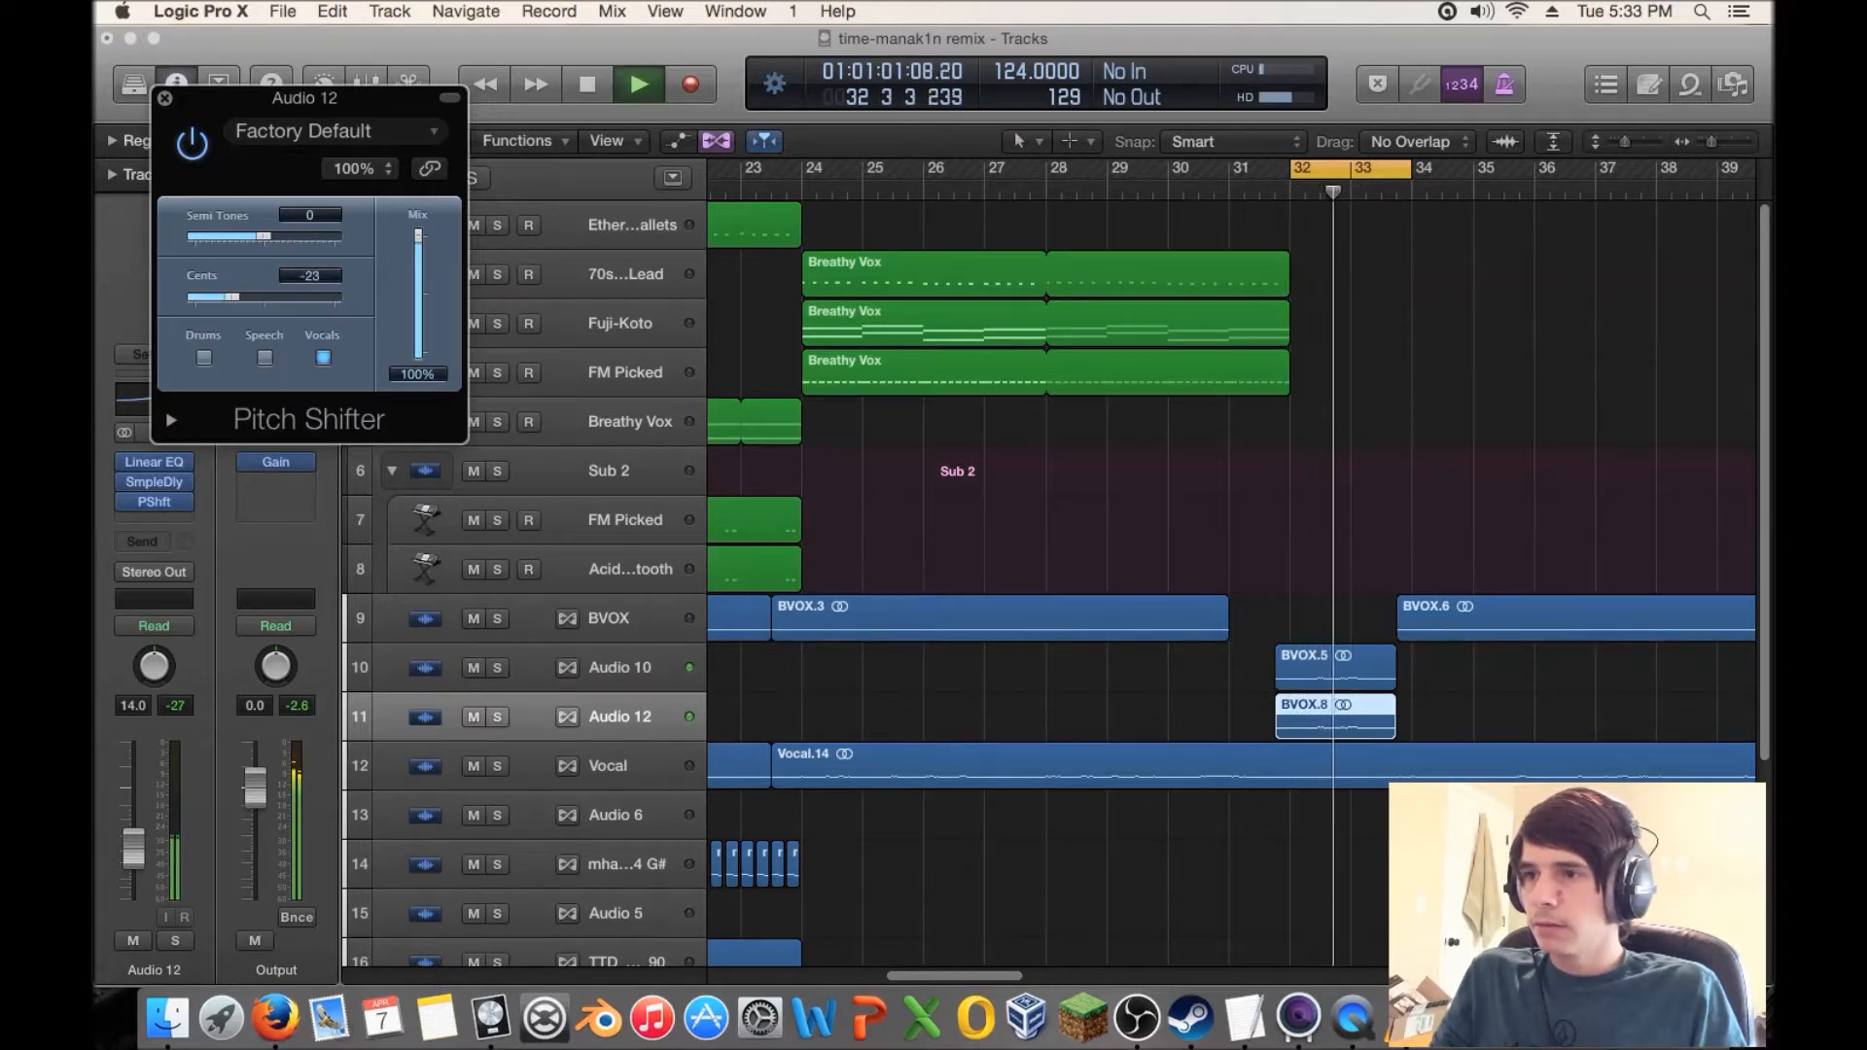
left_click(192, 144)
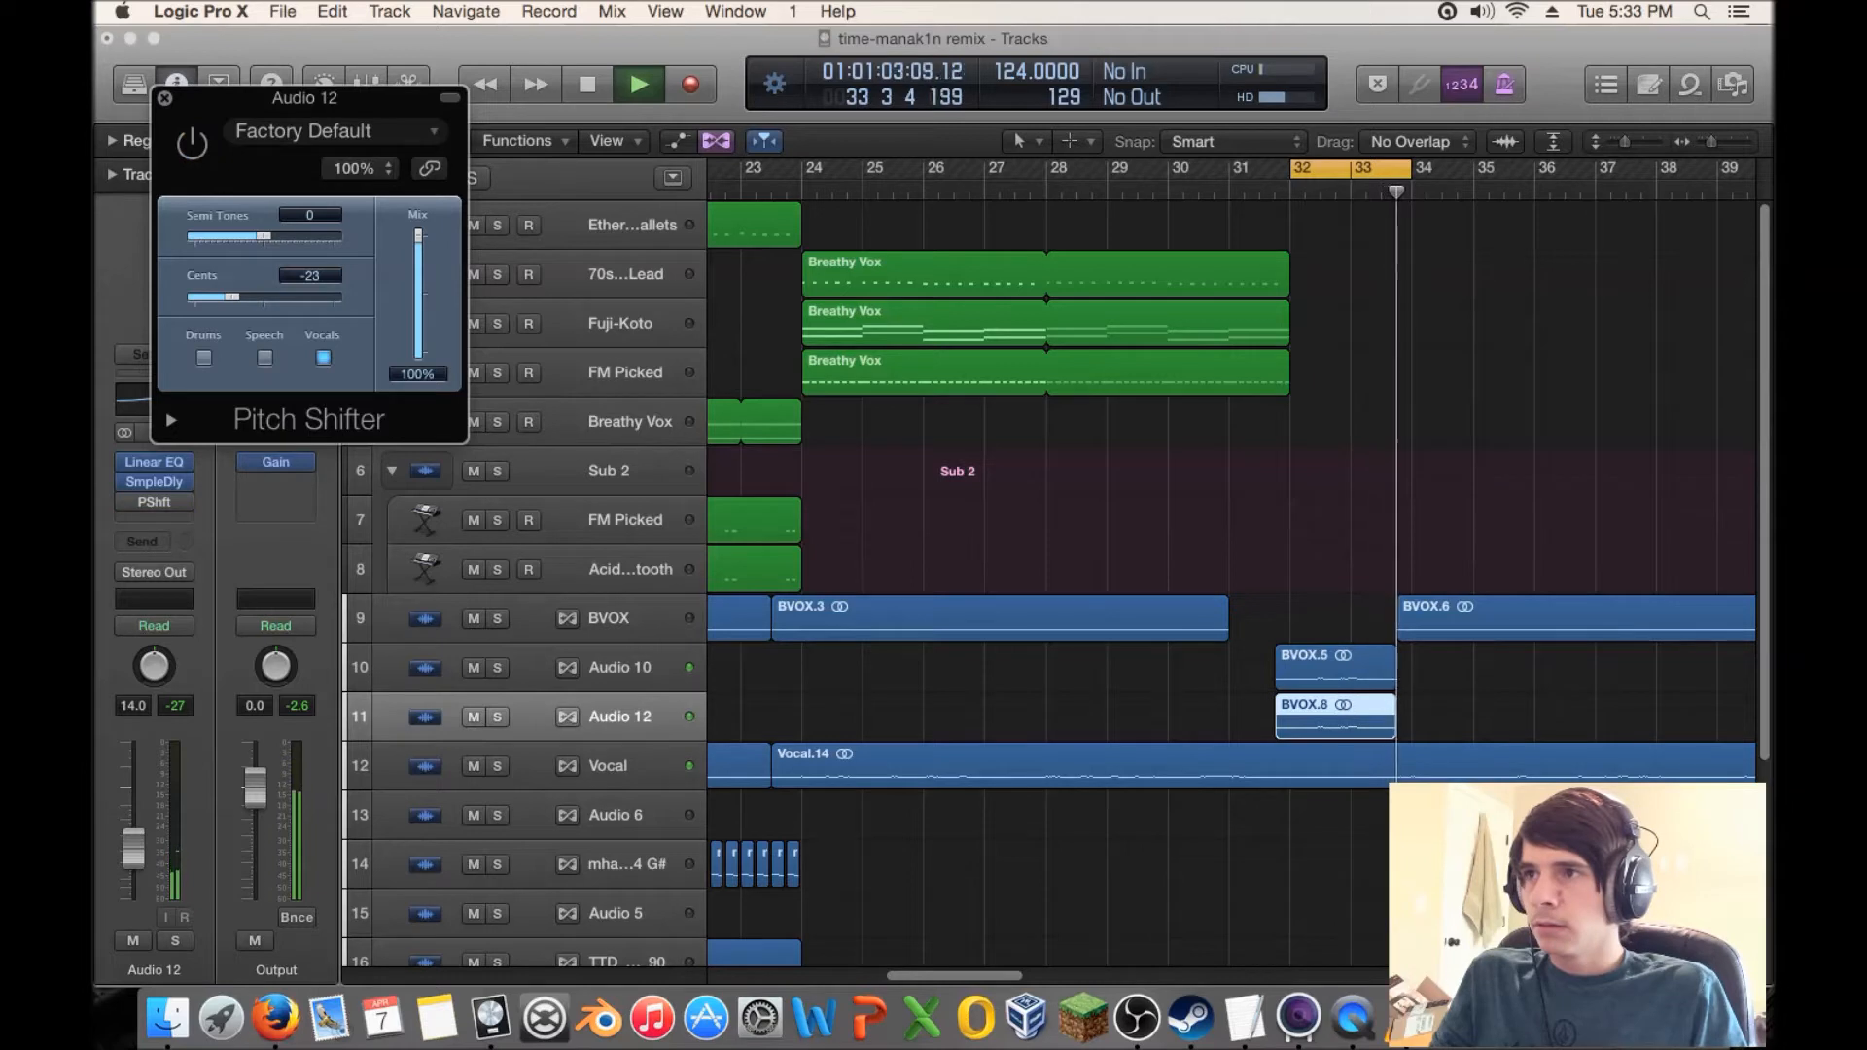
left_click(192, 144)
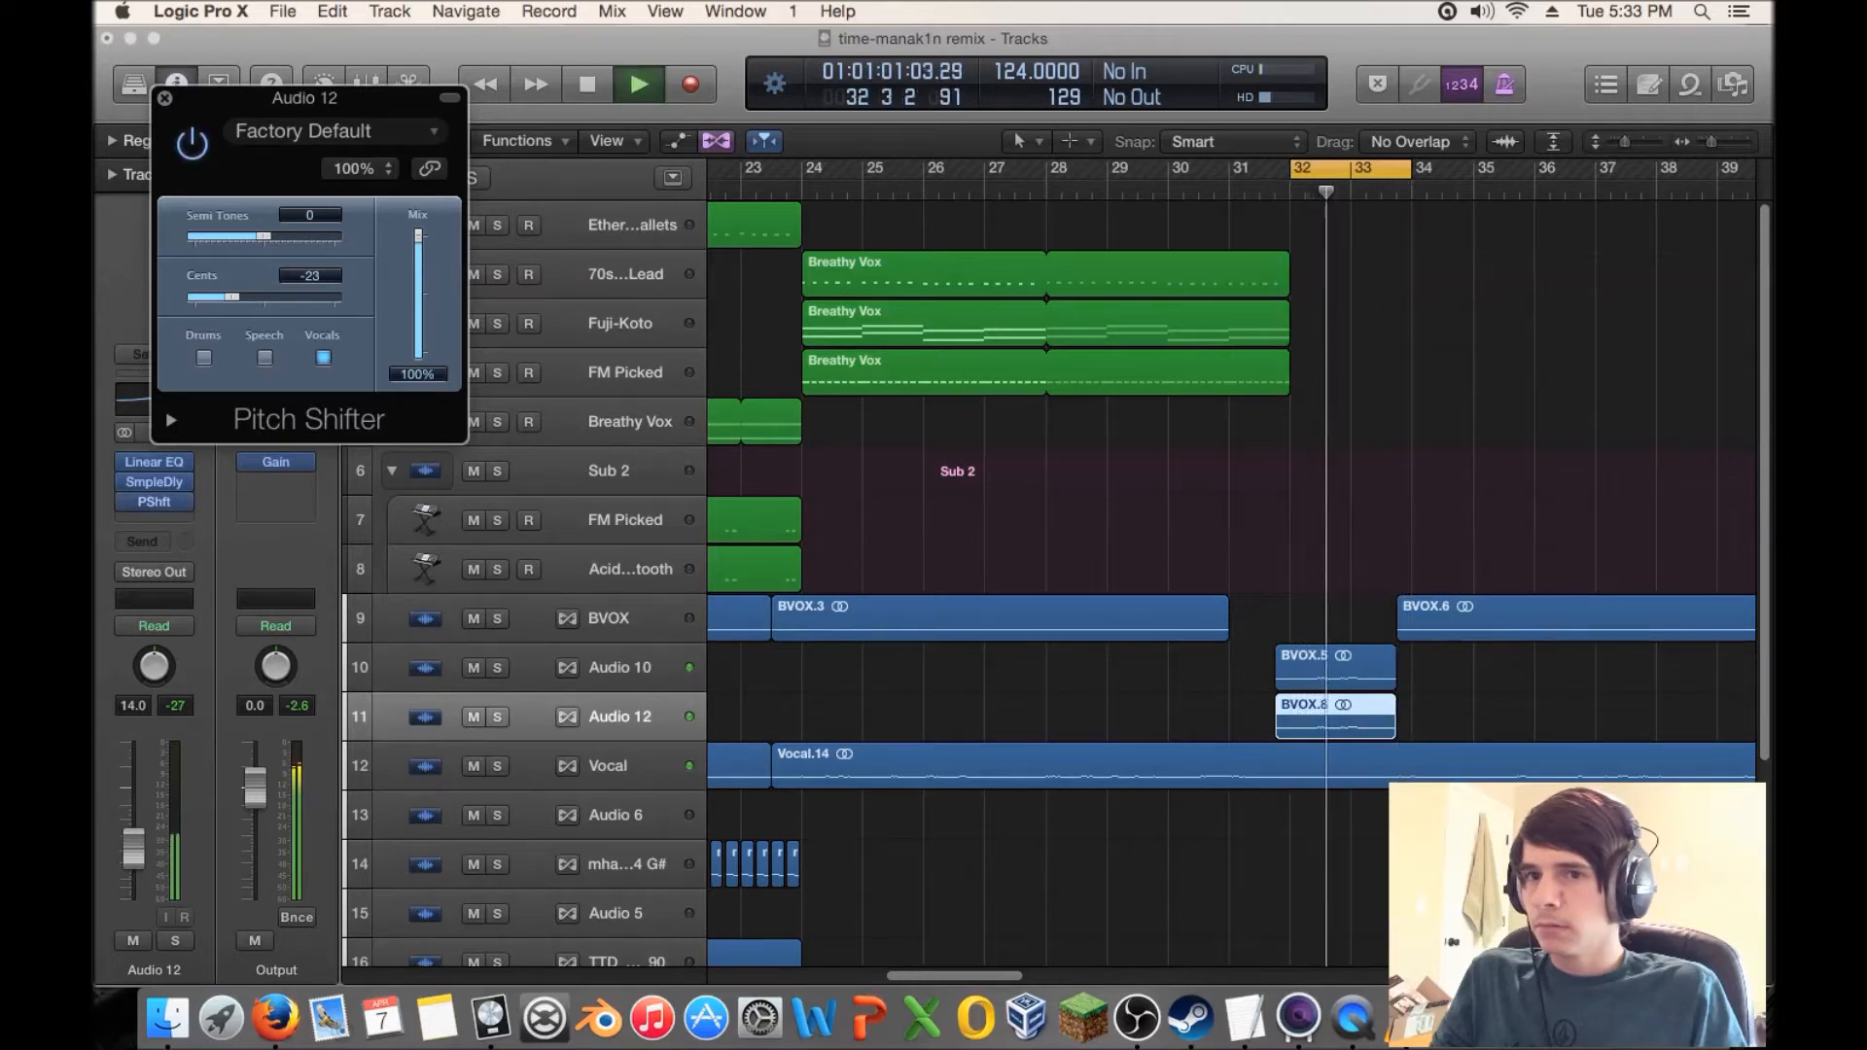
key("space")
- Solo Audio 12 and compare its looped vocal with the Pitch Shifter bypassed and enabled
key("s")
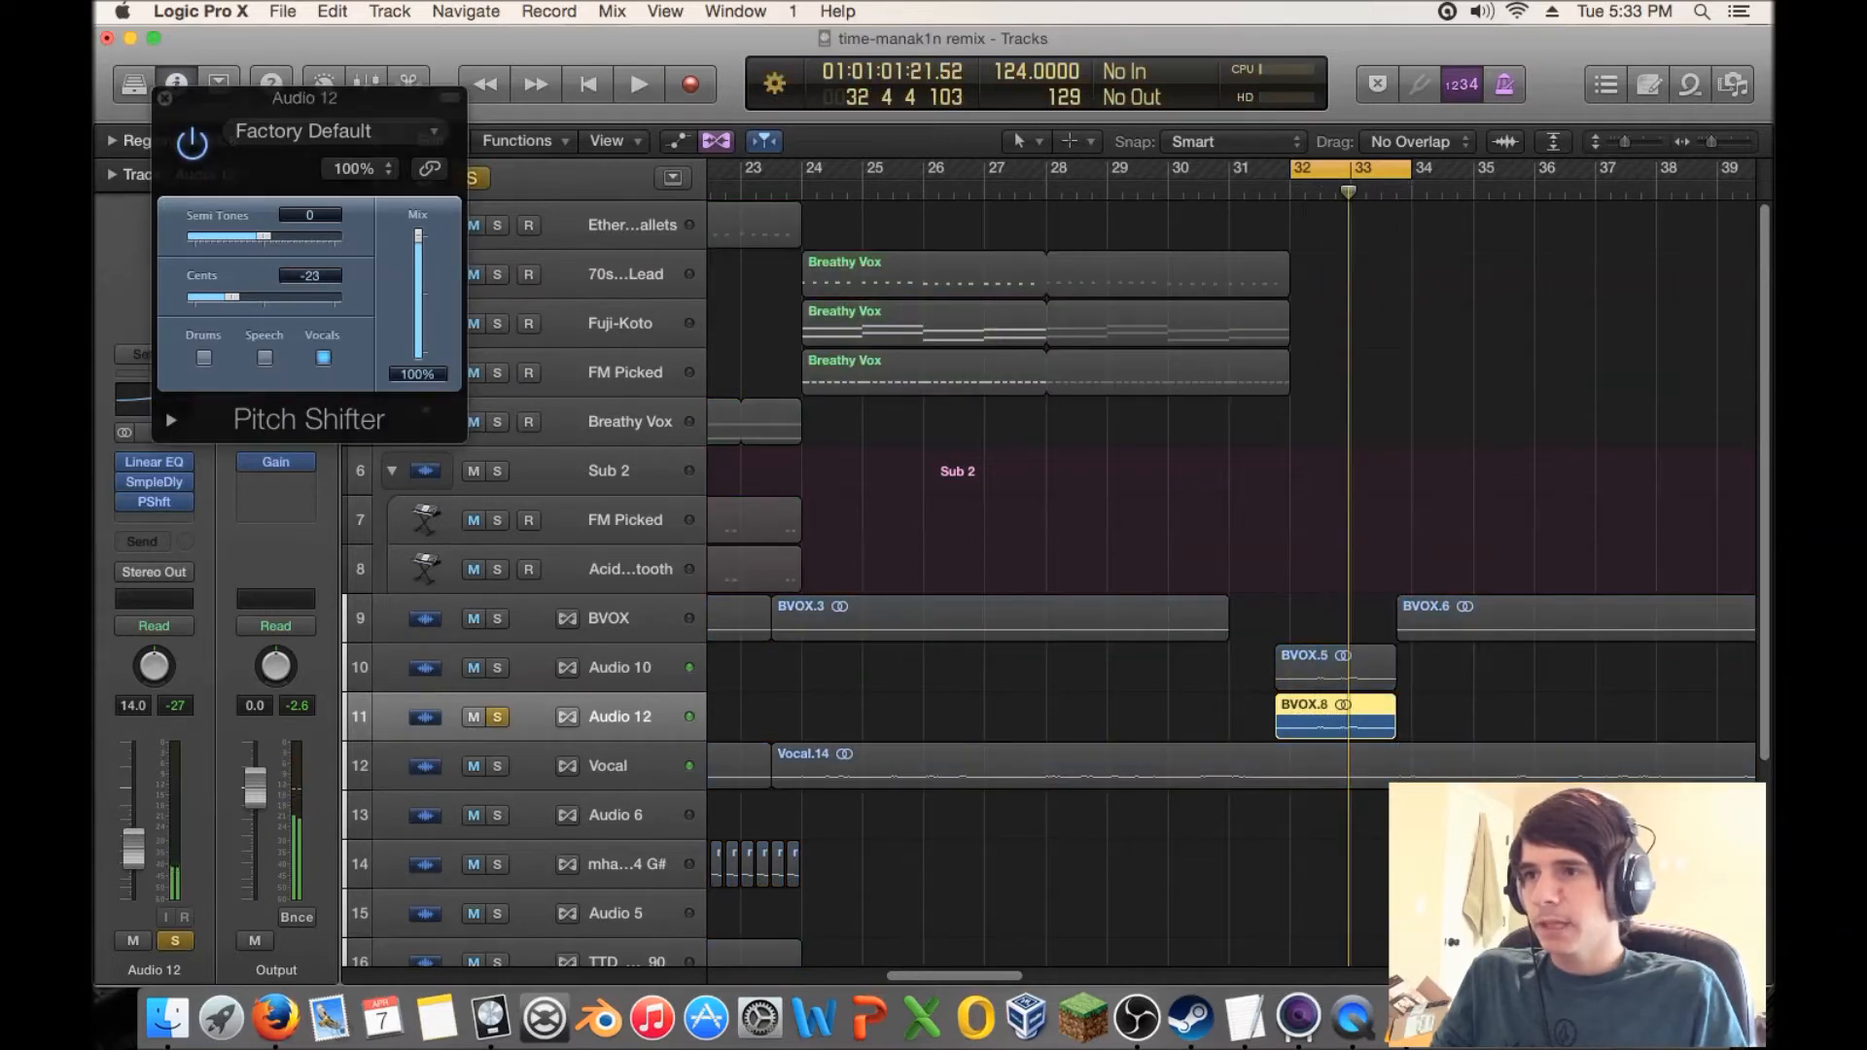
key("space")
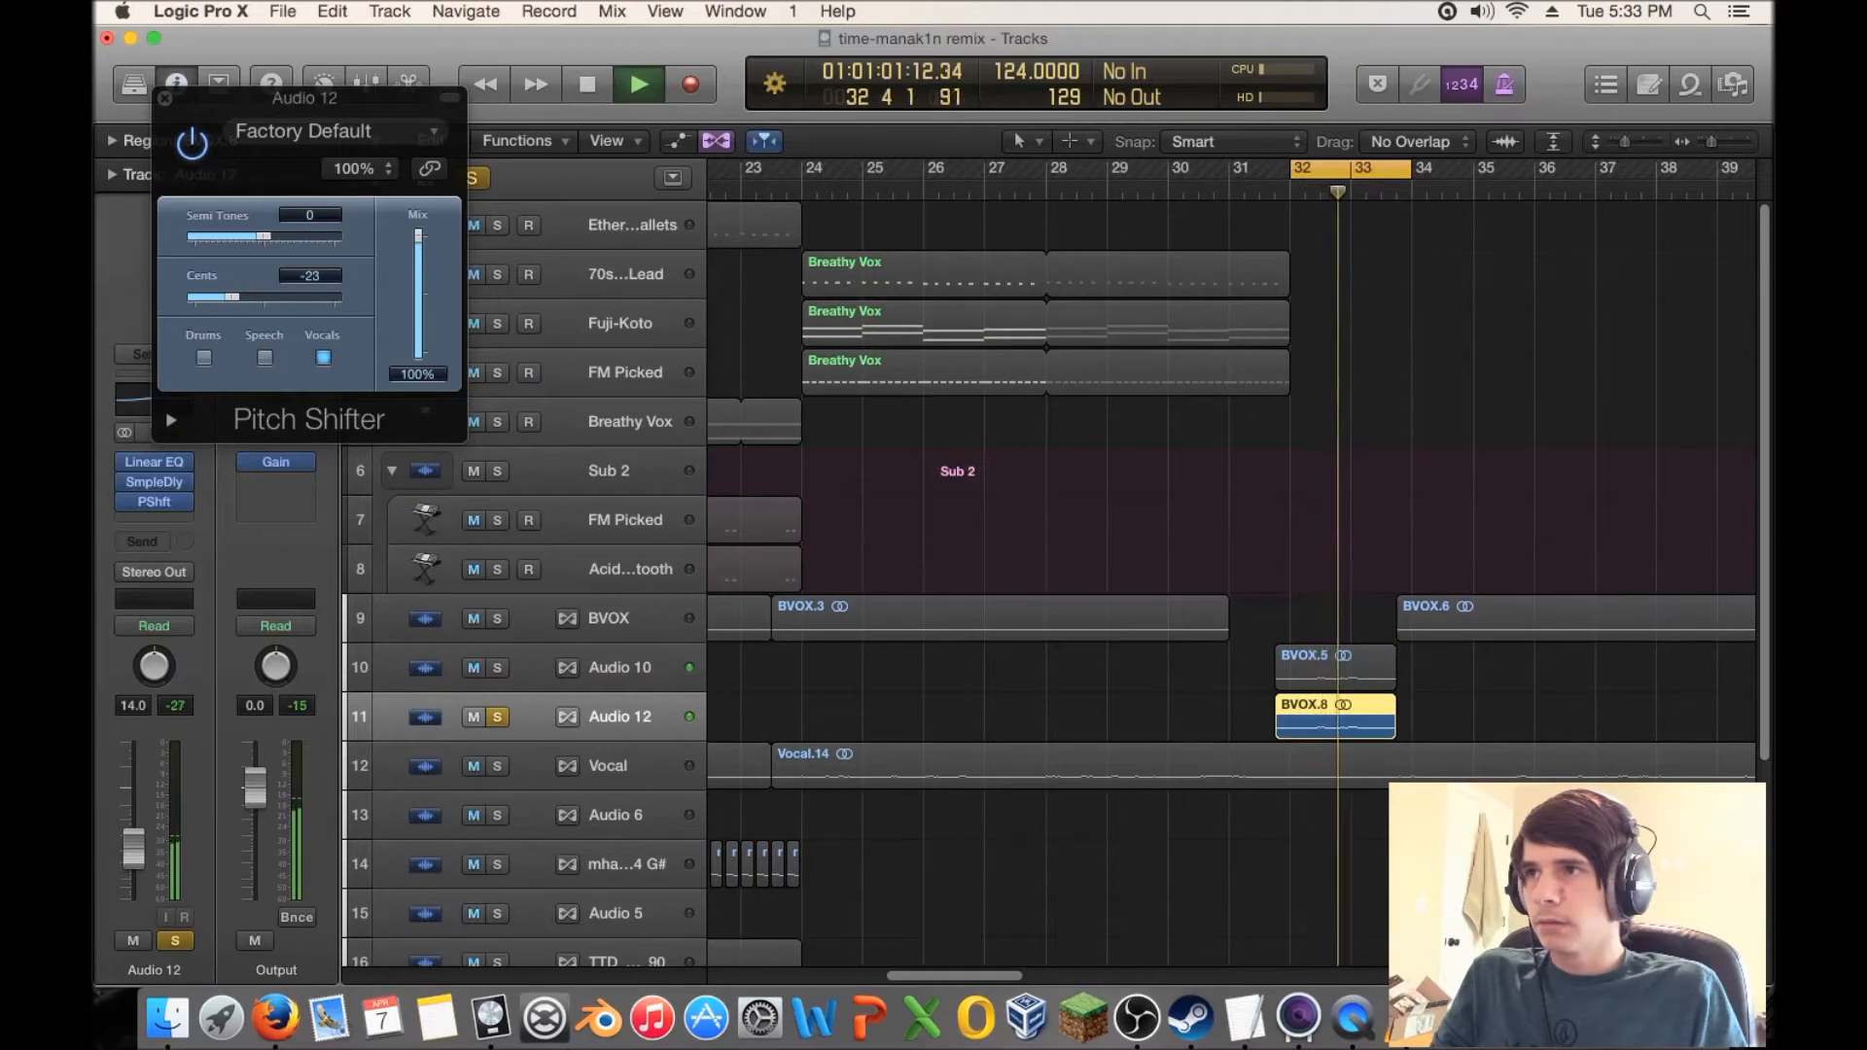
left_click(192, 144)
key("space")
key("space")
key("space")
left_click(192, 144)
- Set the Pitch Shifter to -5 semitones and 0 cents, and play the soloed Audio 12 vocal
left_click_drag(232, 297, 235, 296)
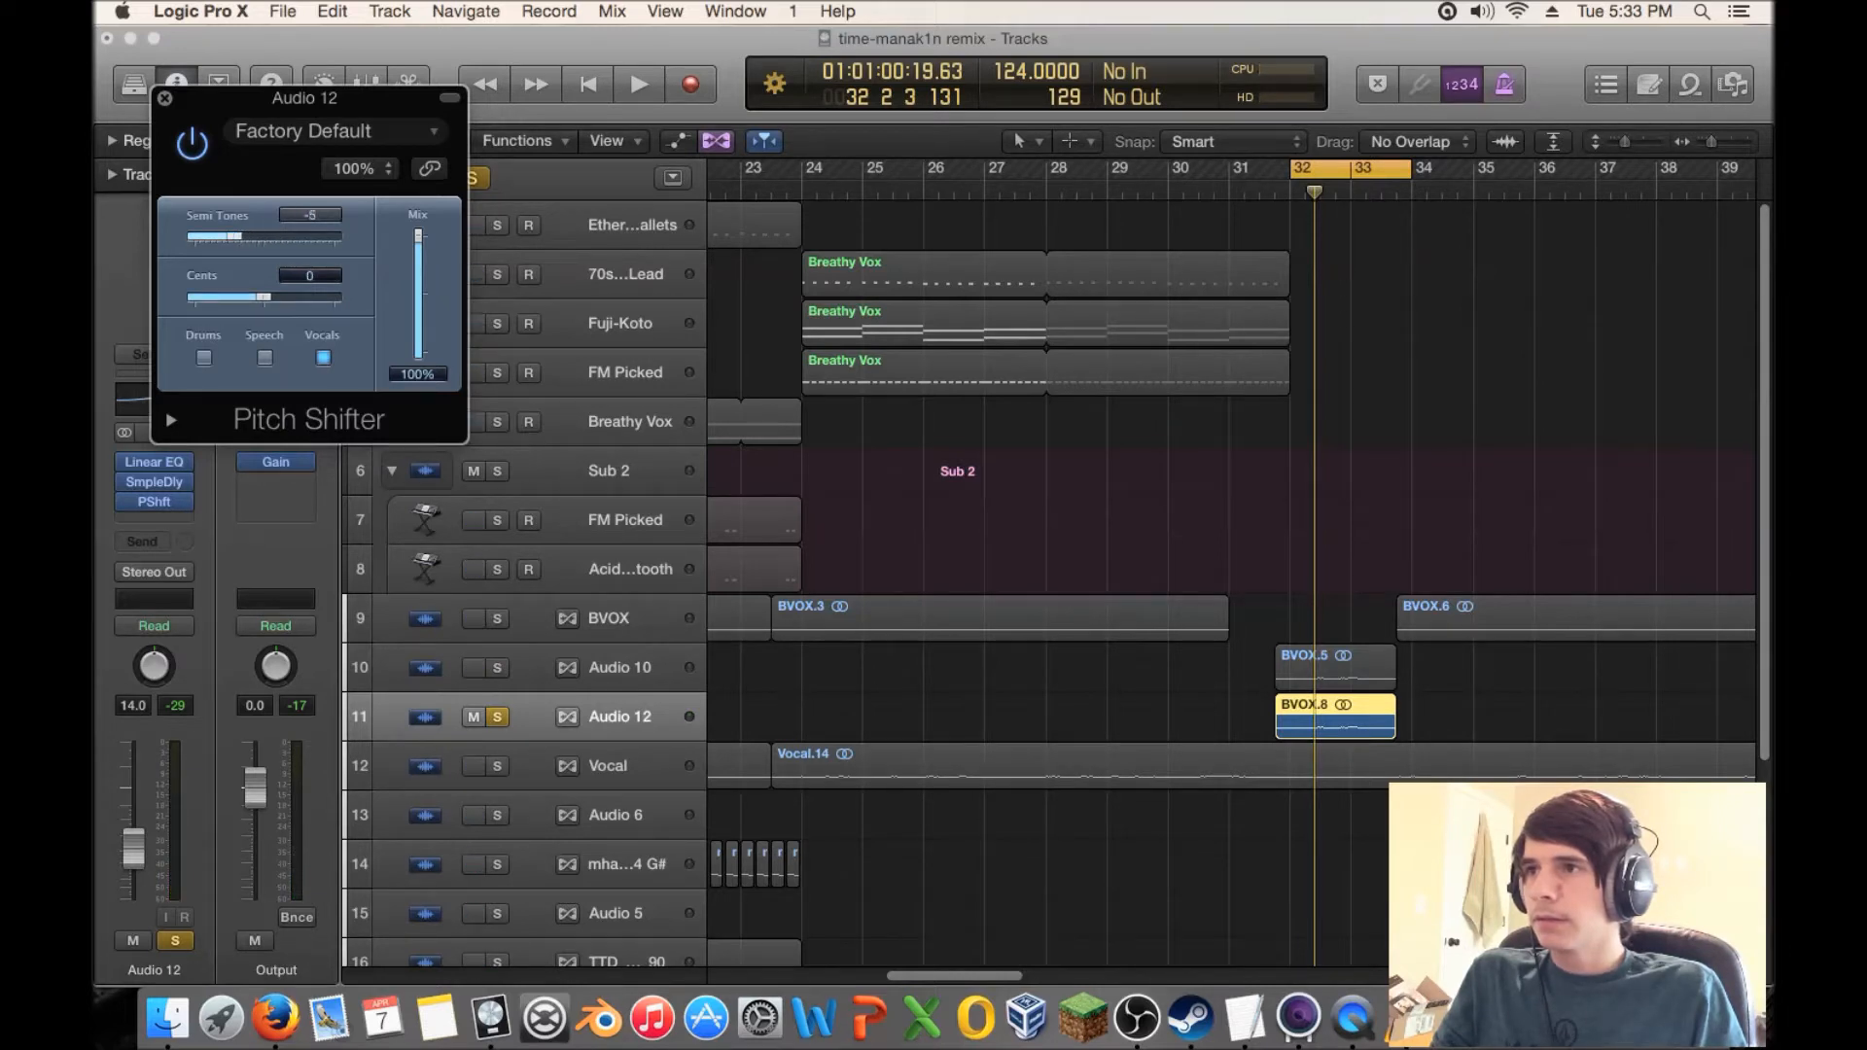
key("space")
key("space")
key("space")
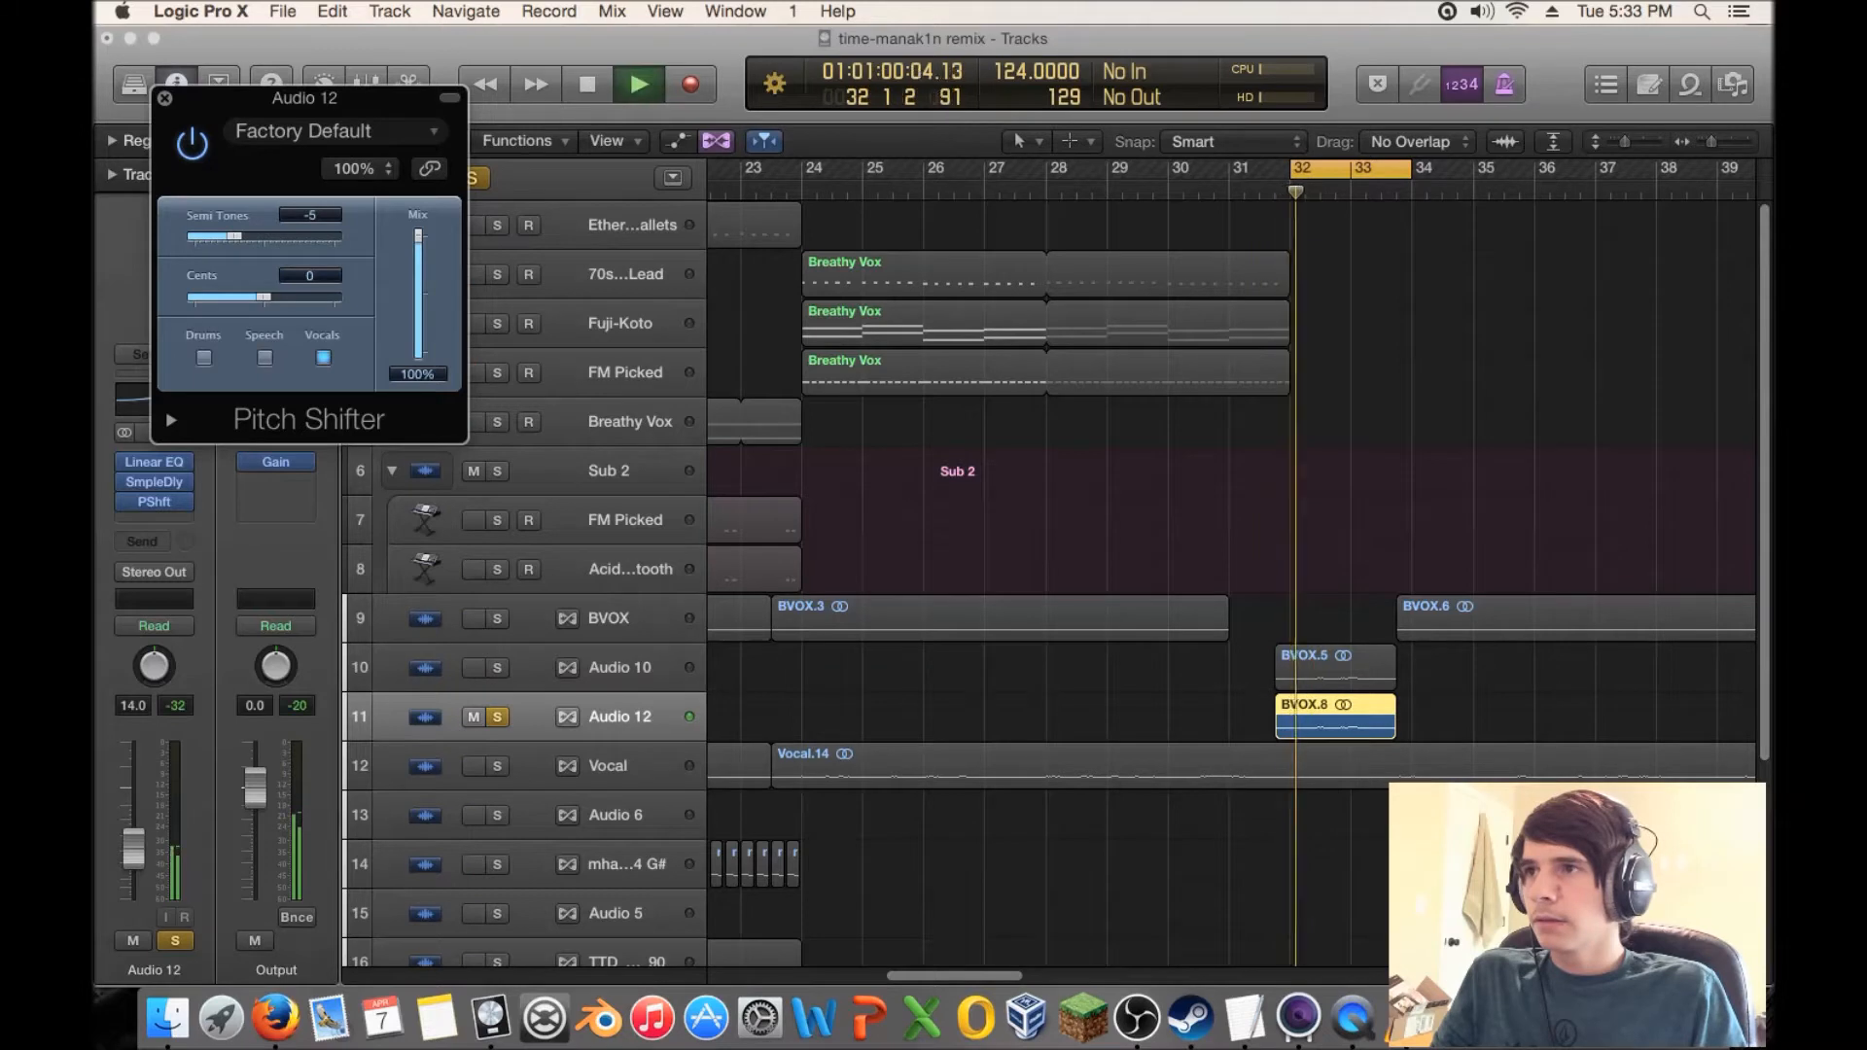
key("space")
key("space")
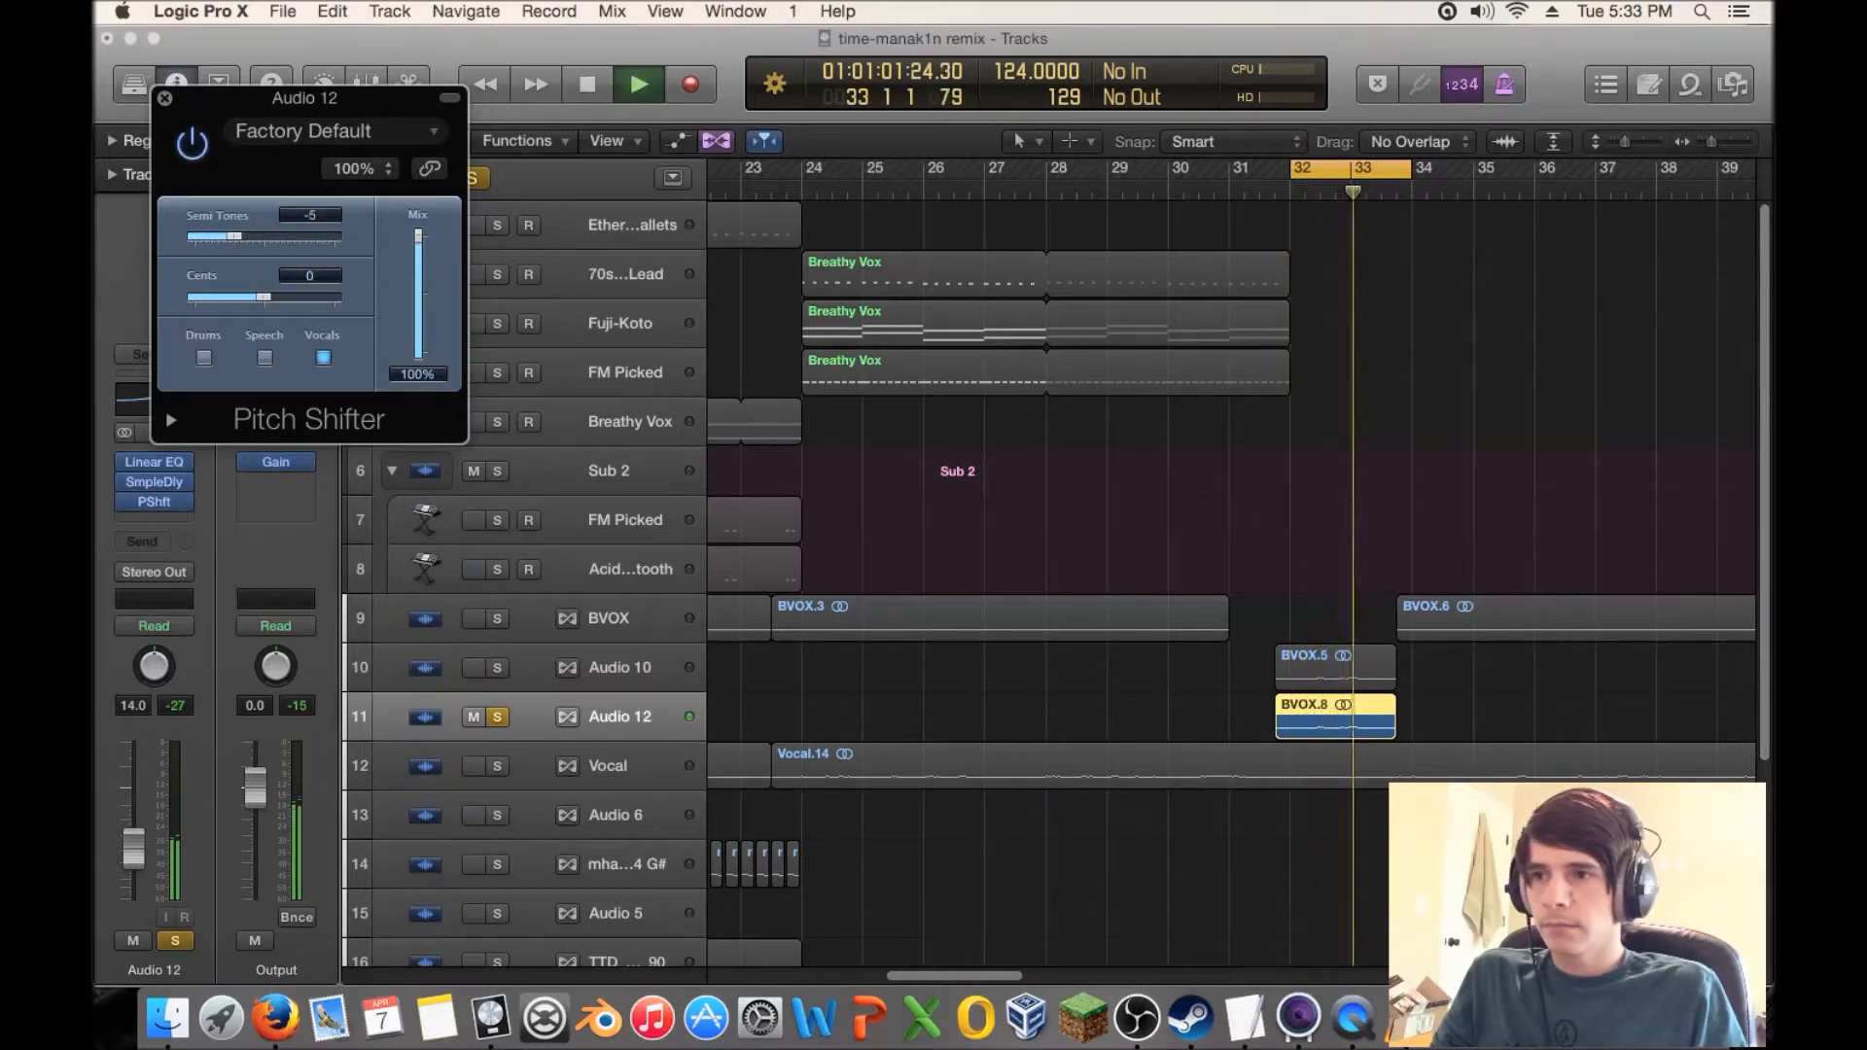
- Unsolo Audio 12, listen to its pitch-shifted vocal in the full mix, and close the Pitch Shifter
key("s")
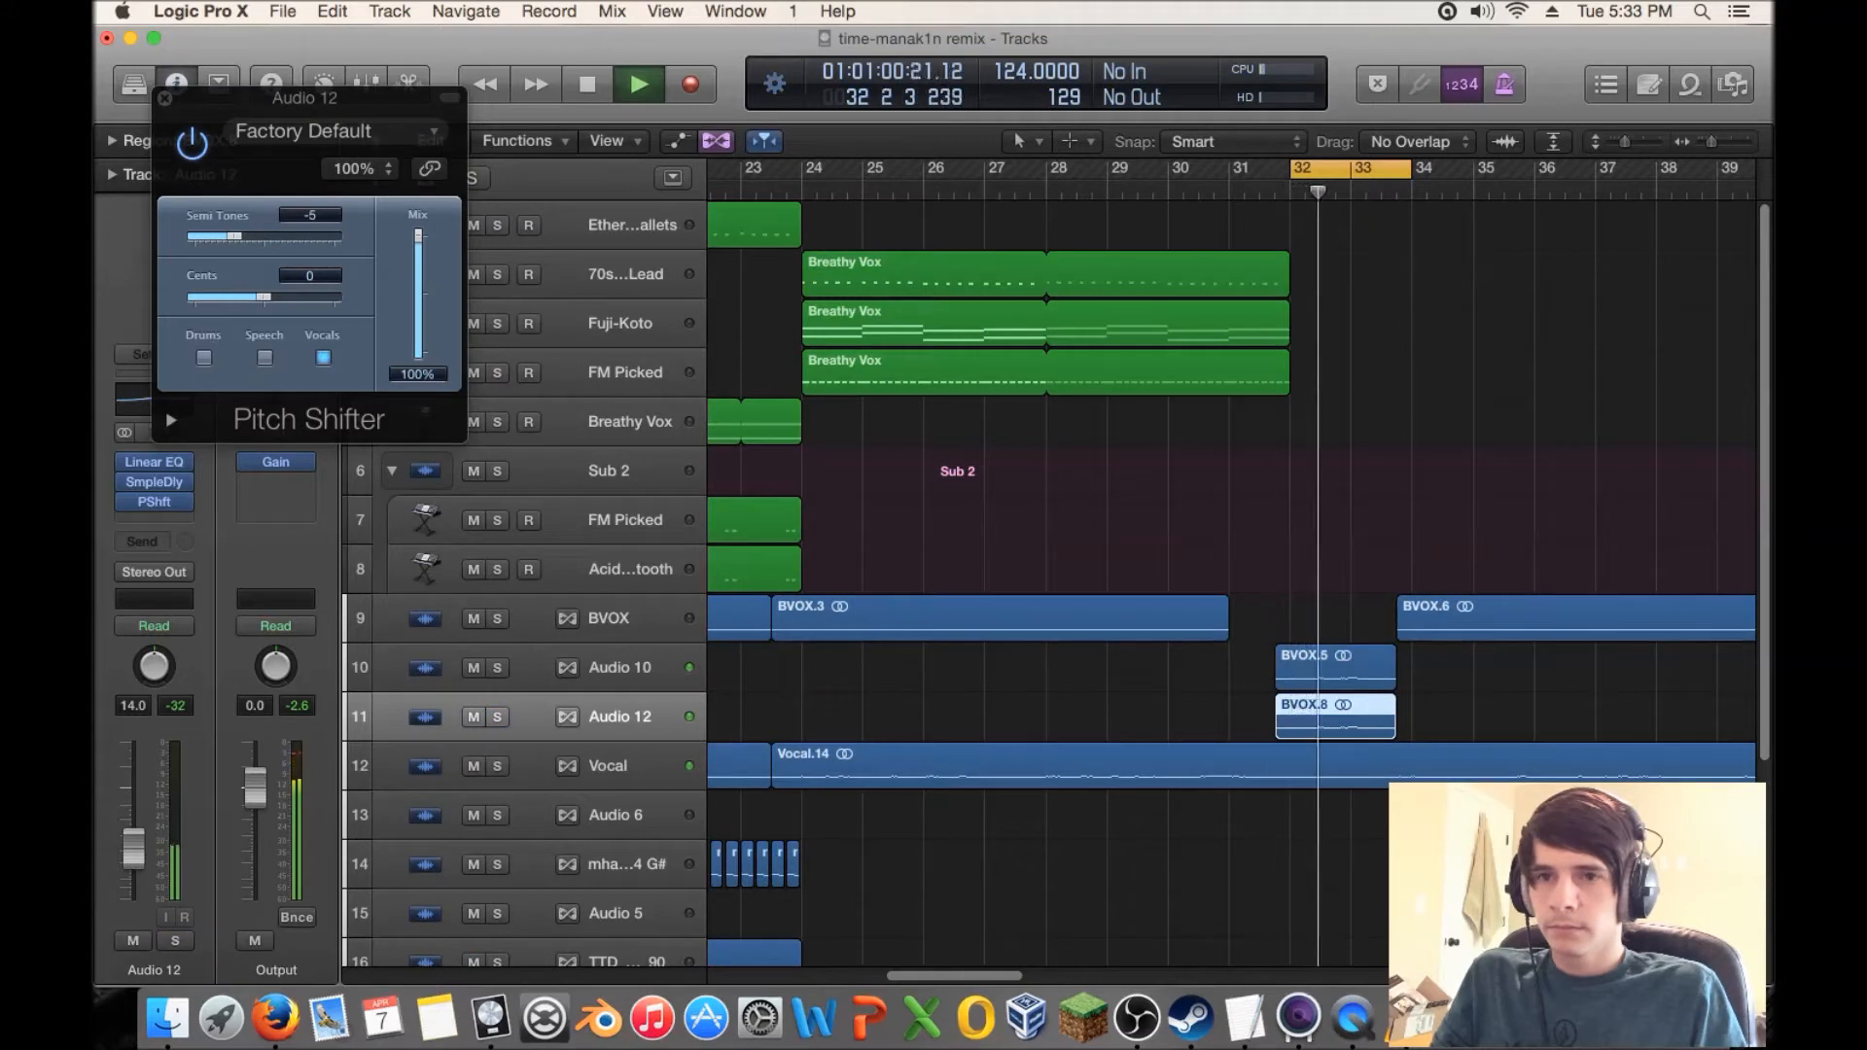
key("space")
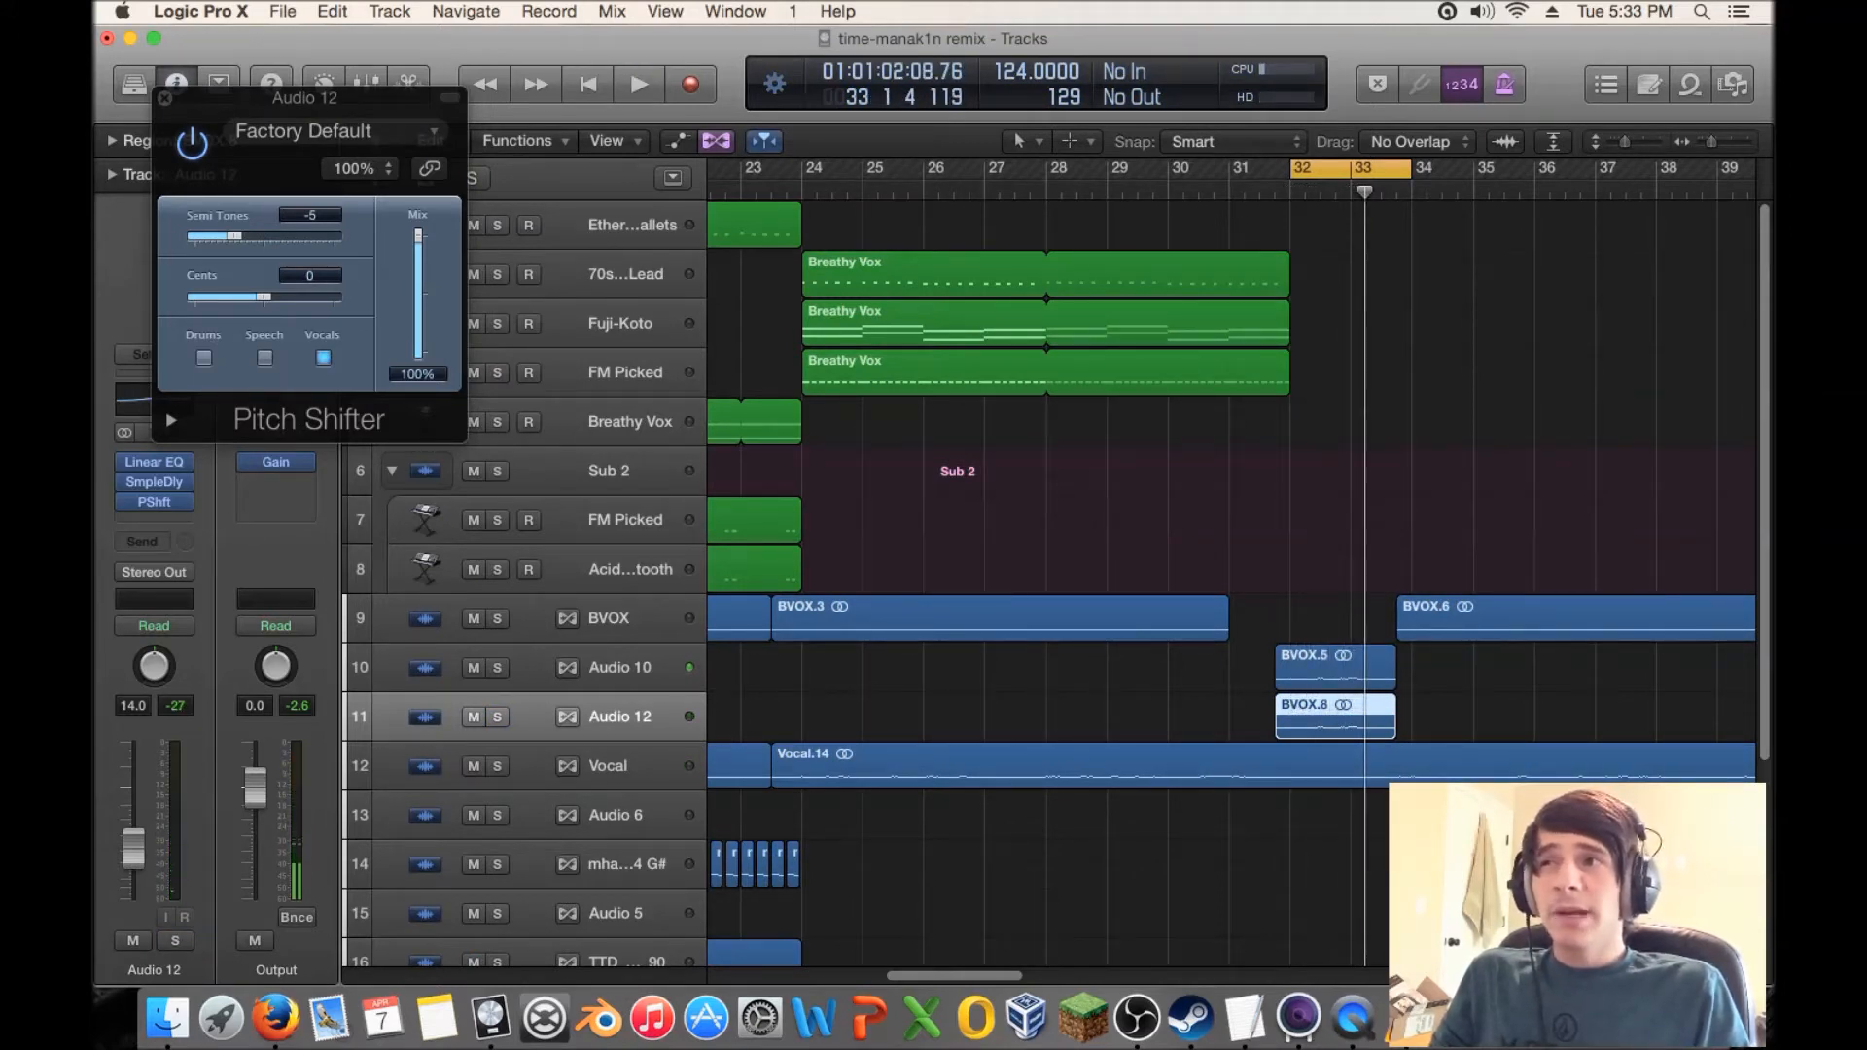
left_click(165, 98)
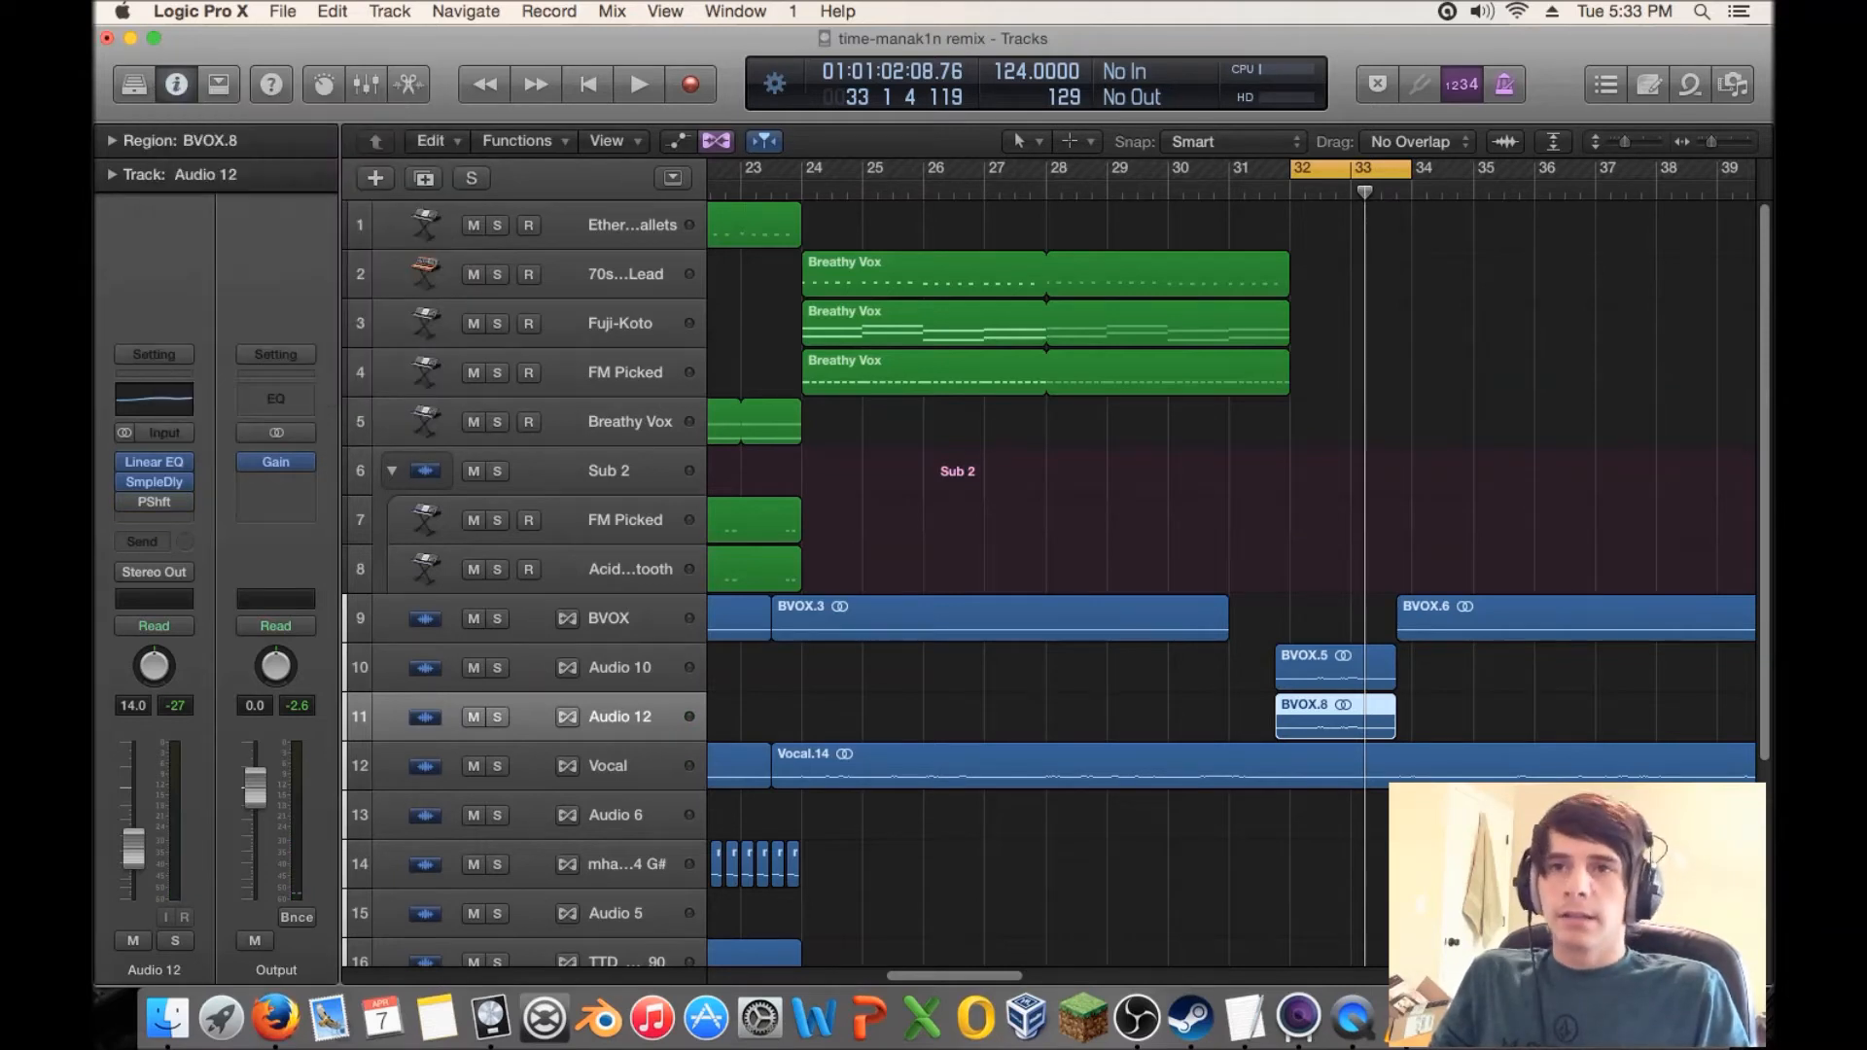
- Play the full mix from bar 30 through the transition past bar 33
double_click(1169, 191)
key("space")
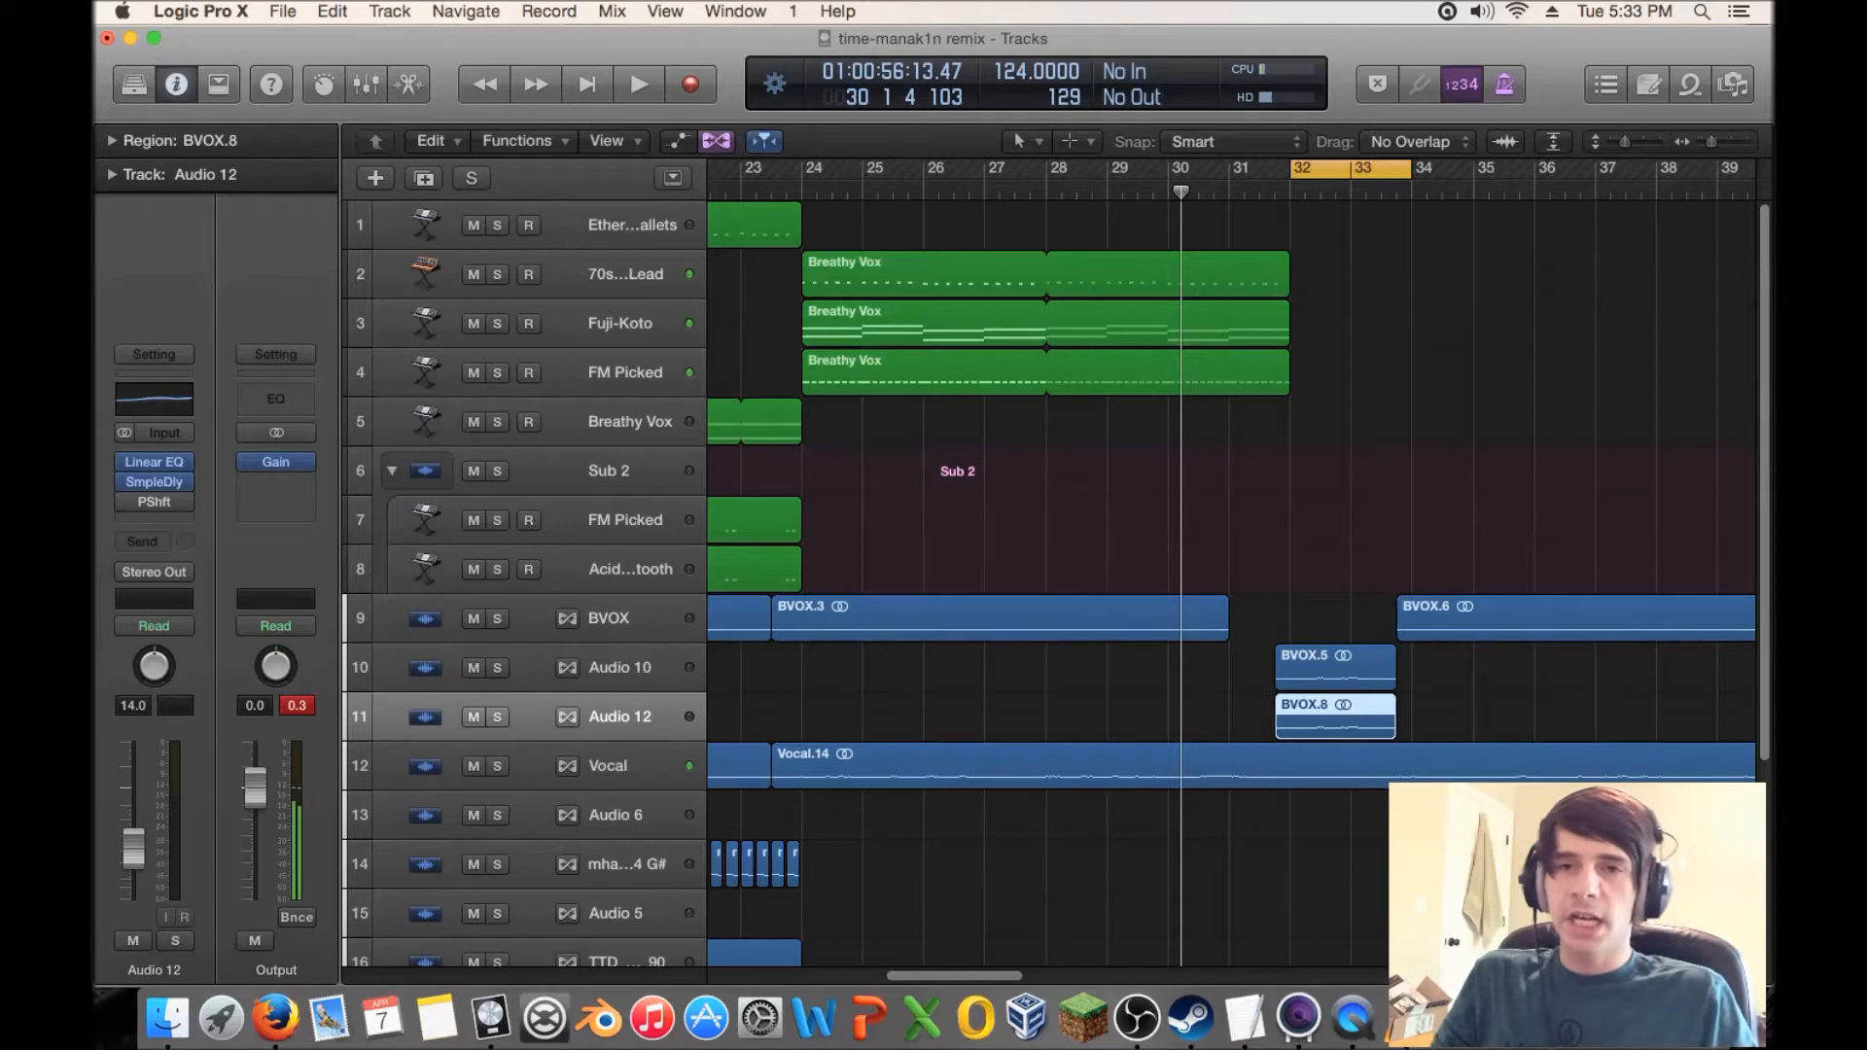
key("space")
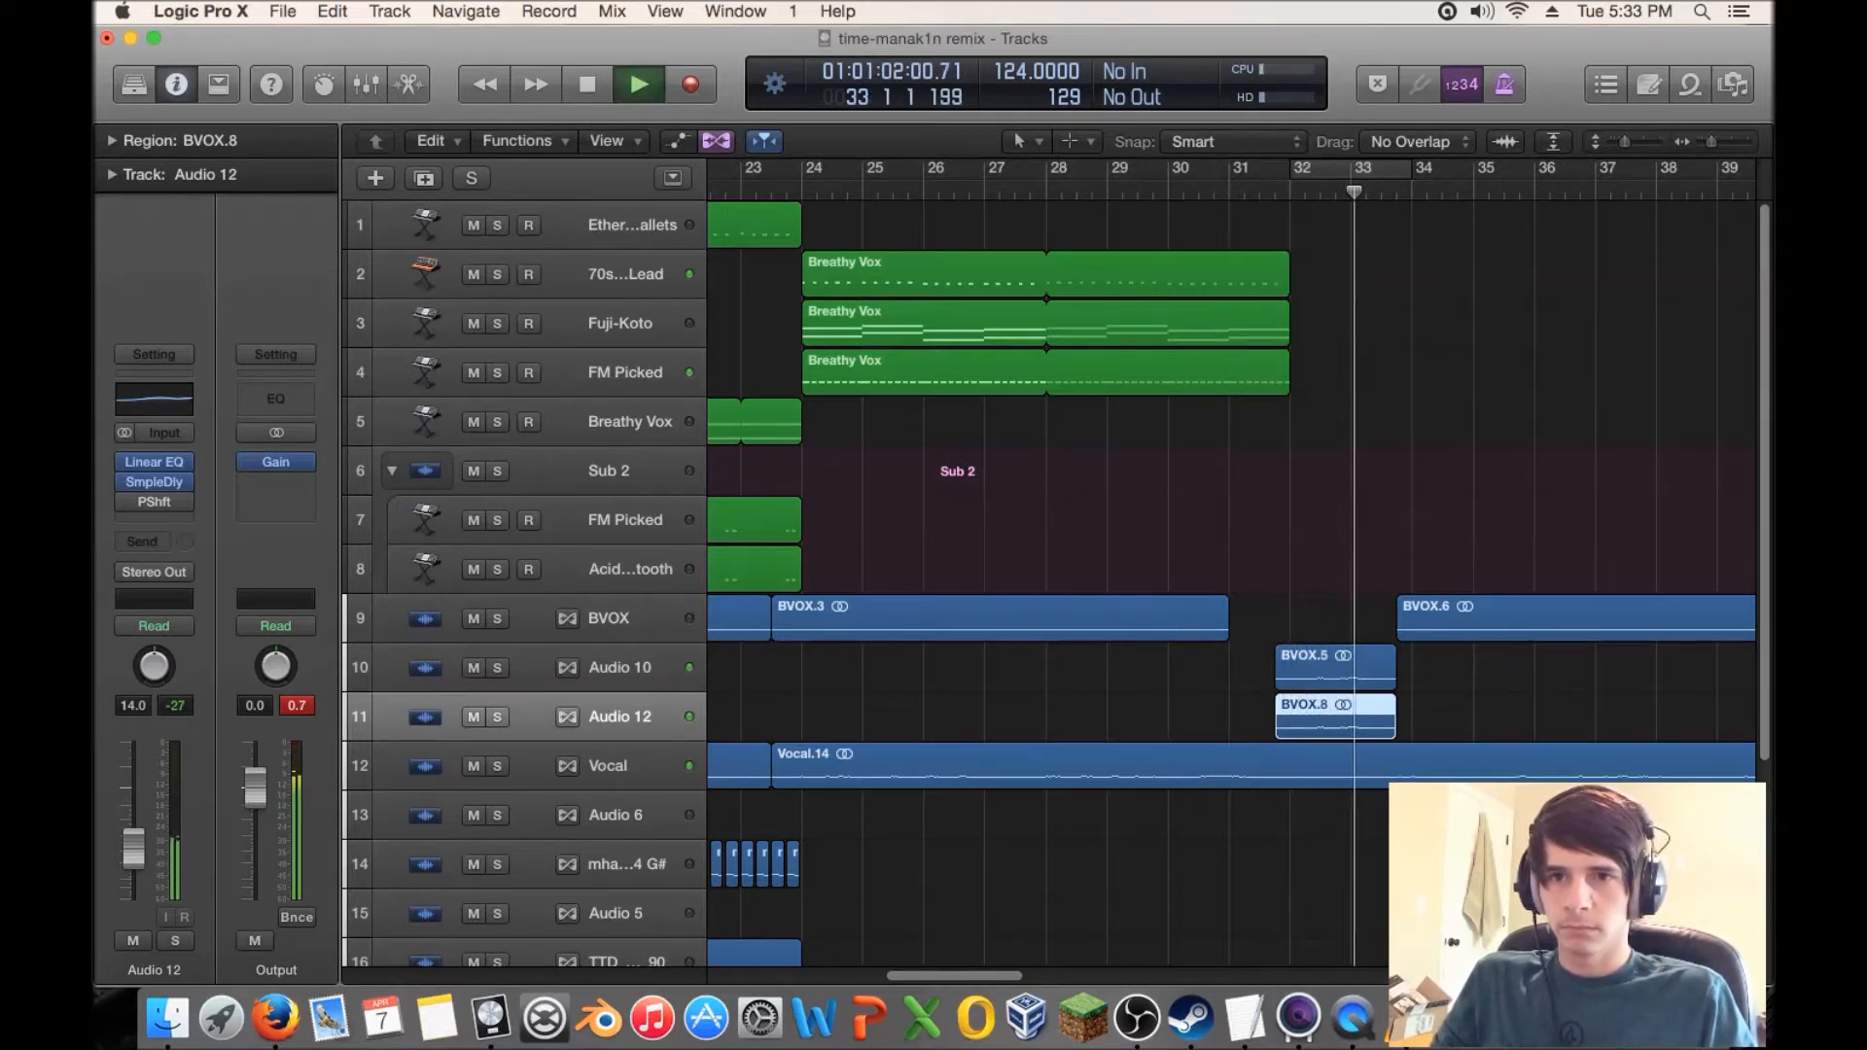
key("space")
- Mute the BVOX.6 region on the BVOX track and play the mix from bar 33
left_click(1304, 192)
left_click(1351, 192)
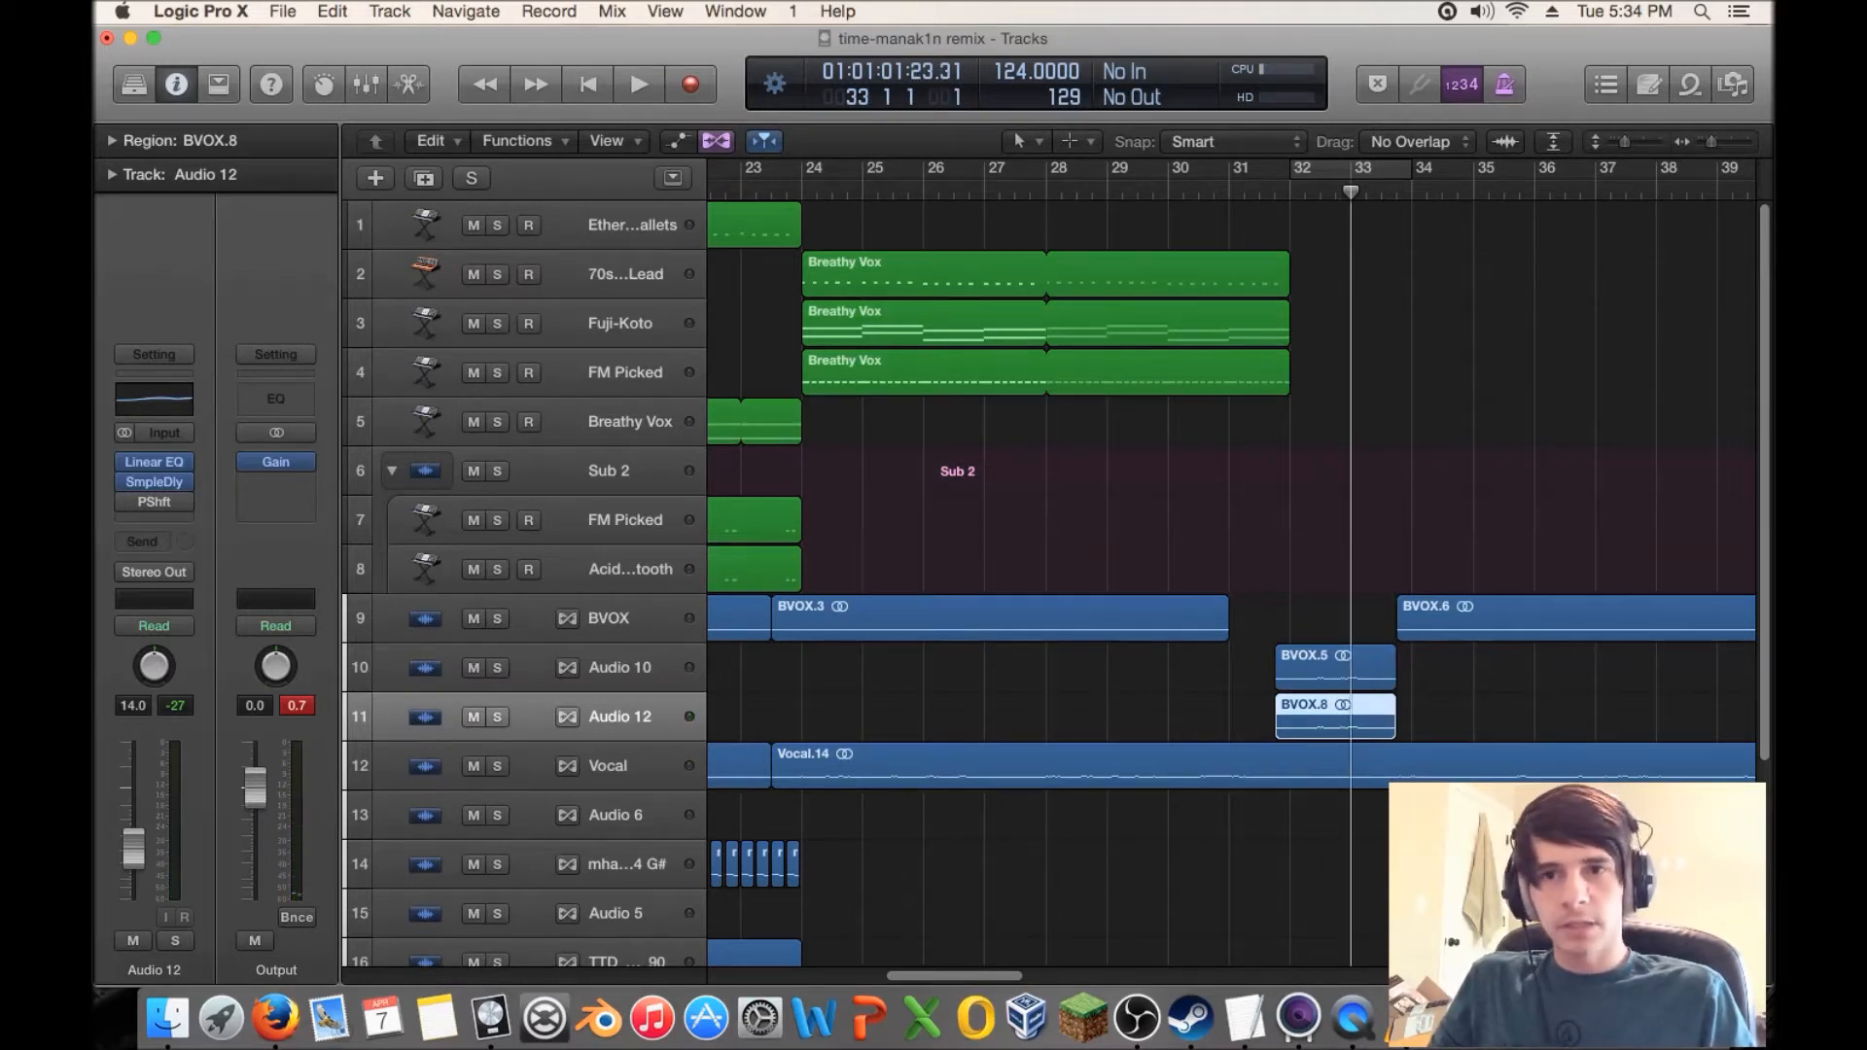
left_click(1518, 621)
key("ctrl+m")
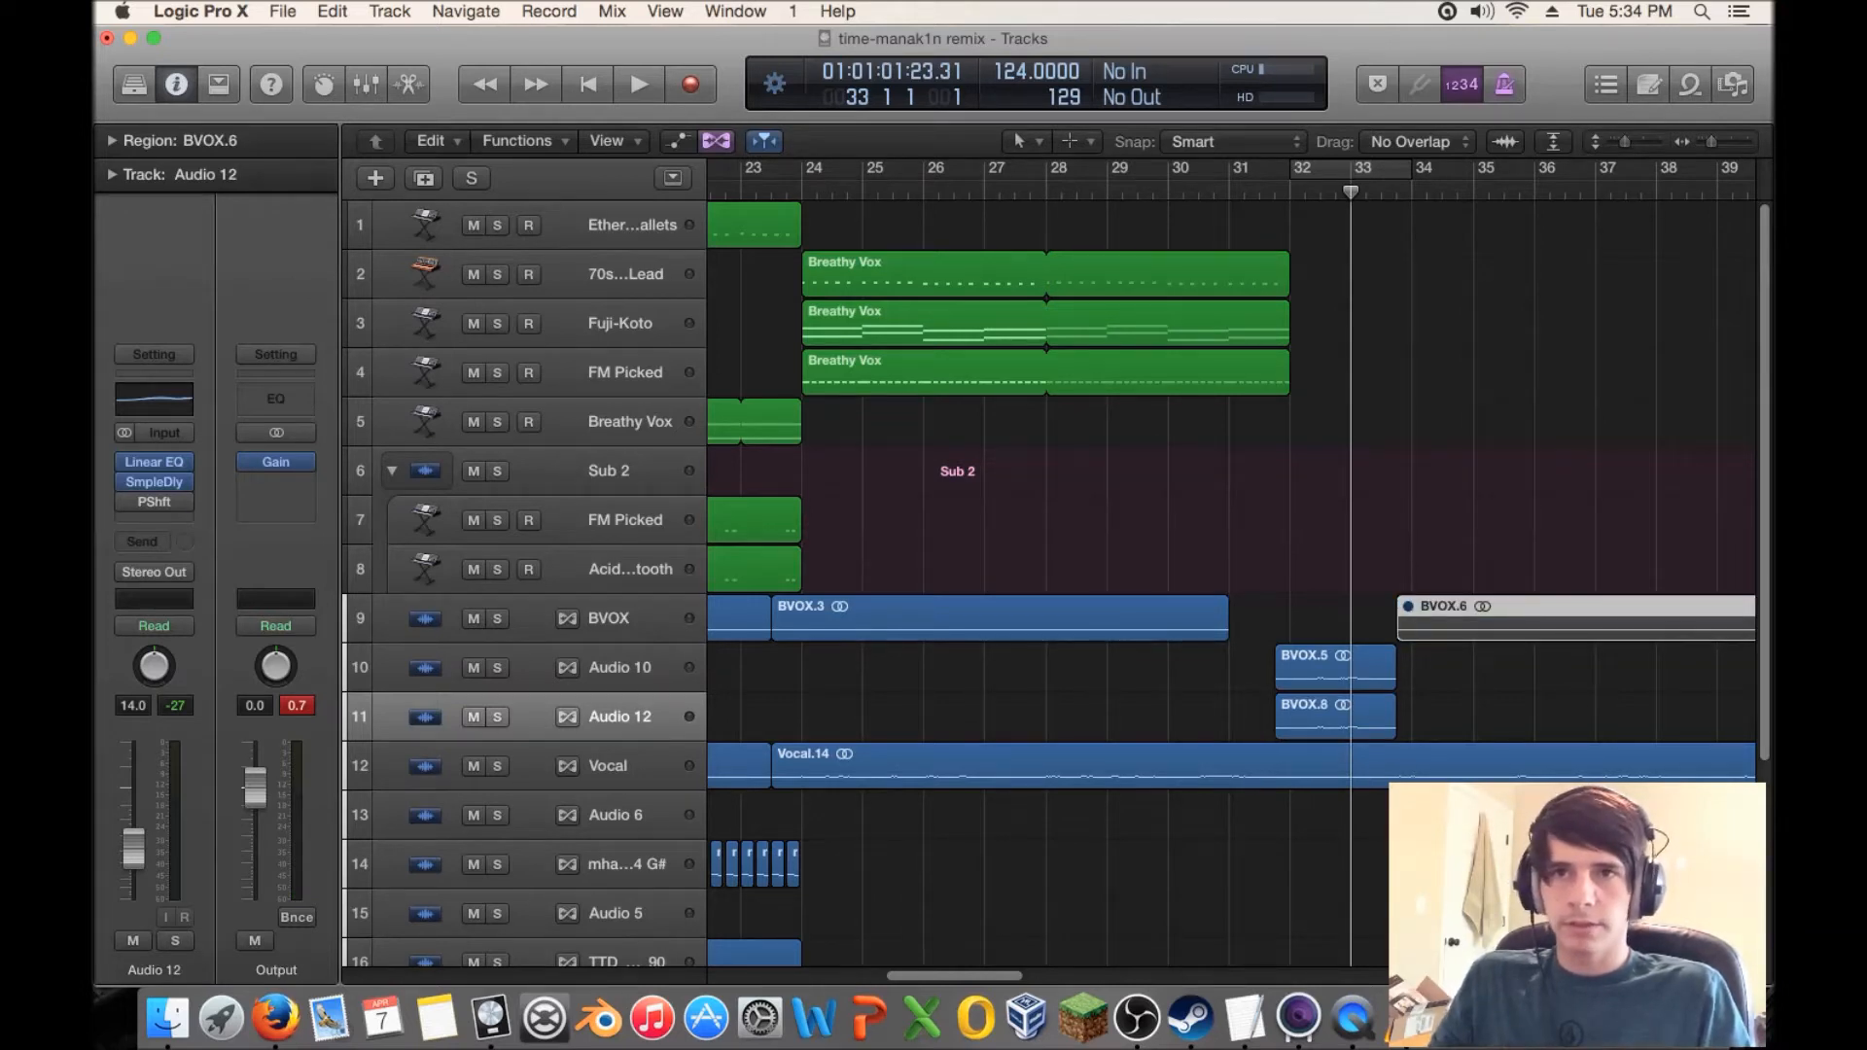
key("space")
key("space")
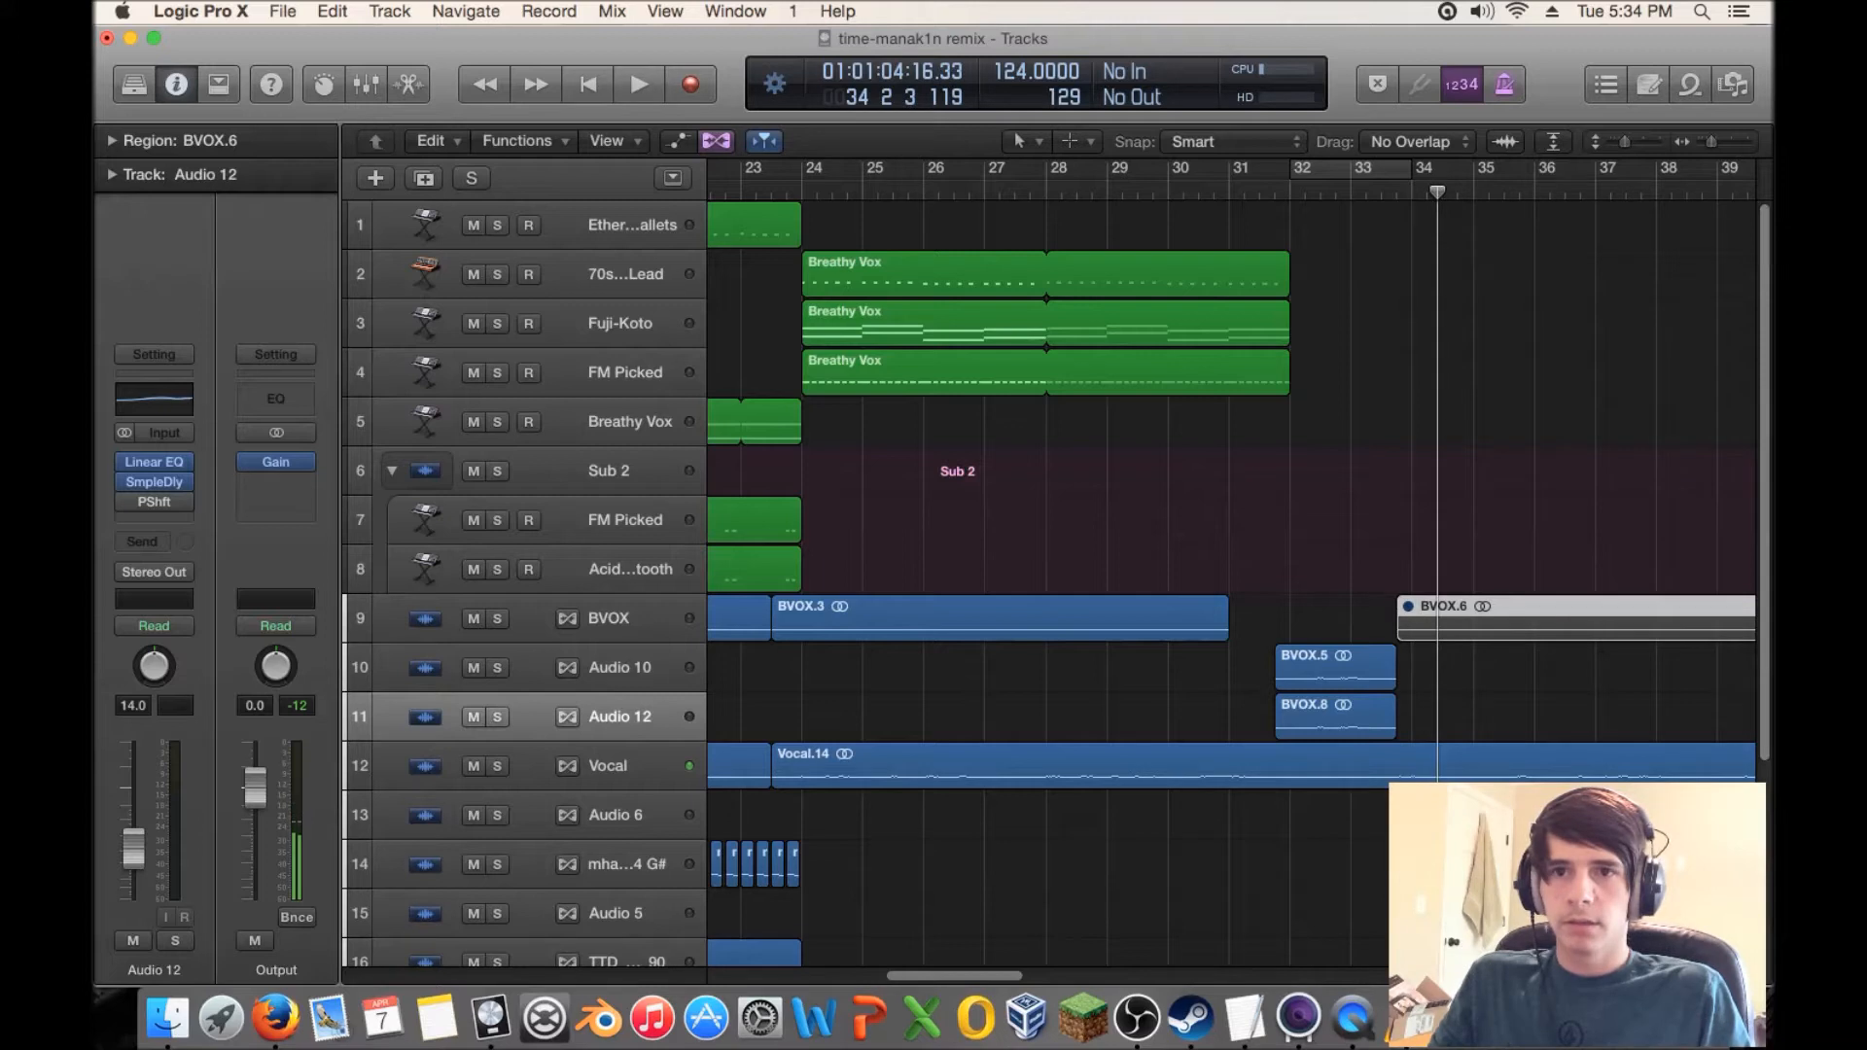
- Split the Vocal region at bar 33 and mute the part after the split
key("comma")
key("comma")
key("comma")
key("comma")
key("period")
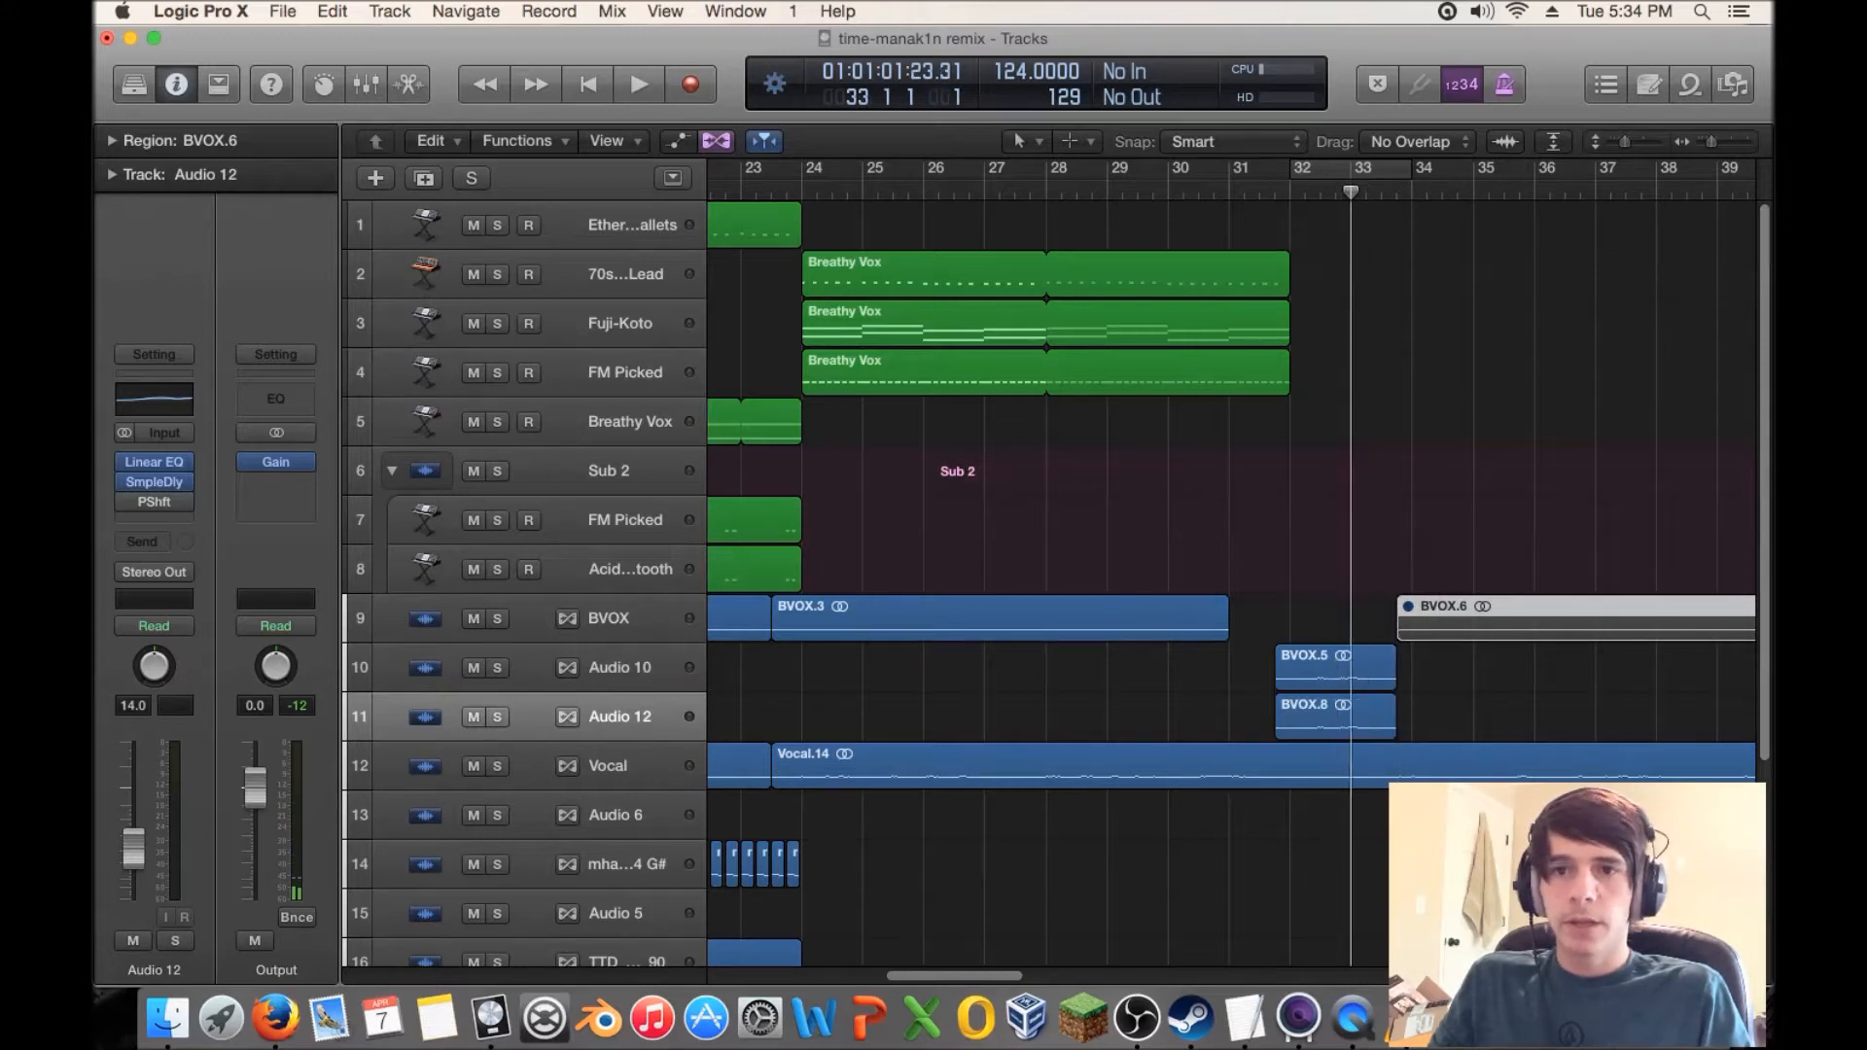
right_click(1360, 765)
left_click(1410, 614)
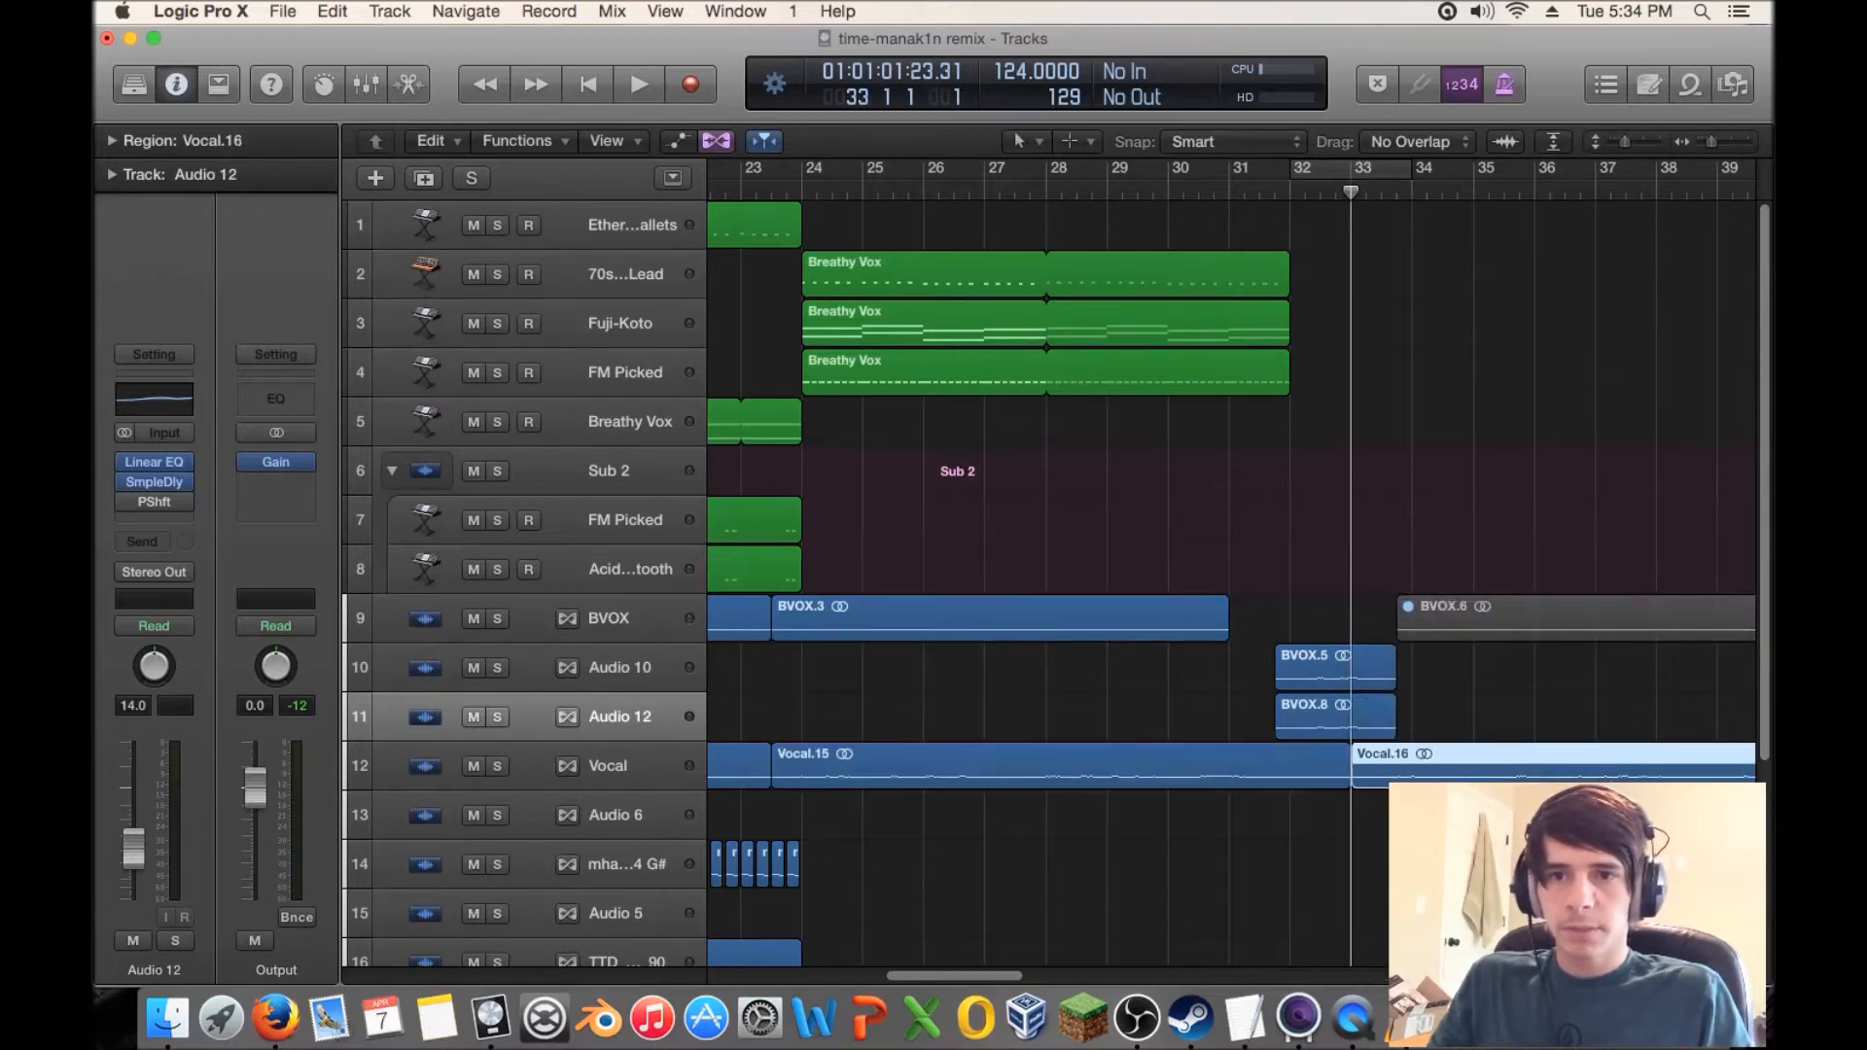
key("shift+super+a")
- Play the transition into bar 33 from bar 32, and again from a couple of bars earlier, to check the vocal cut
key("comma")
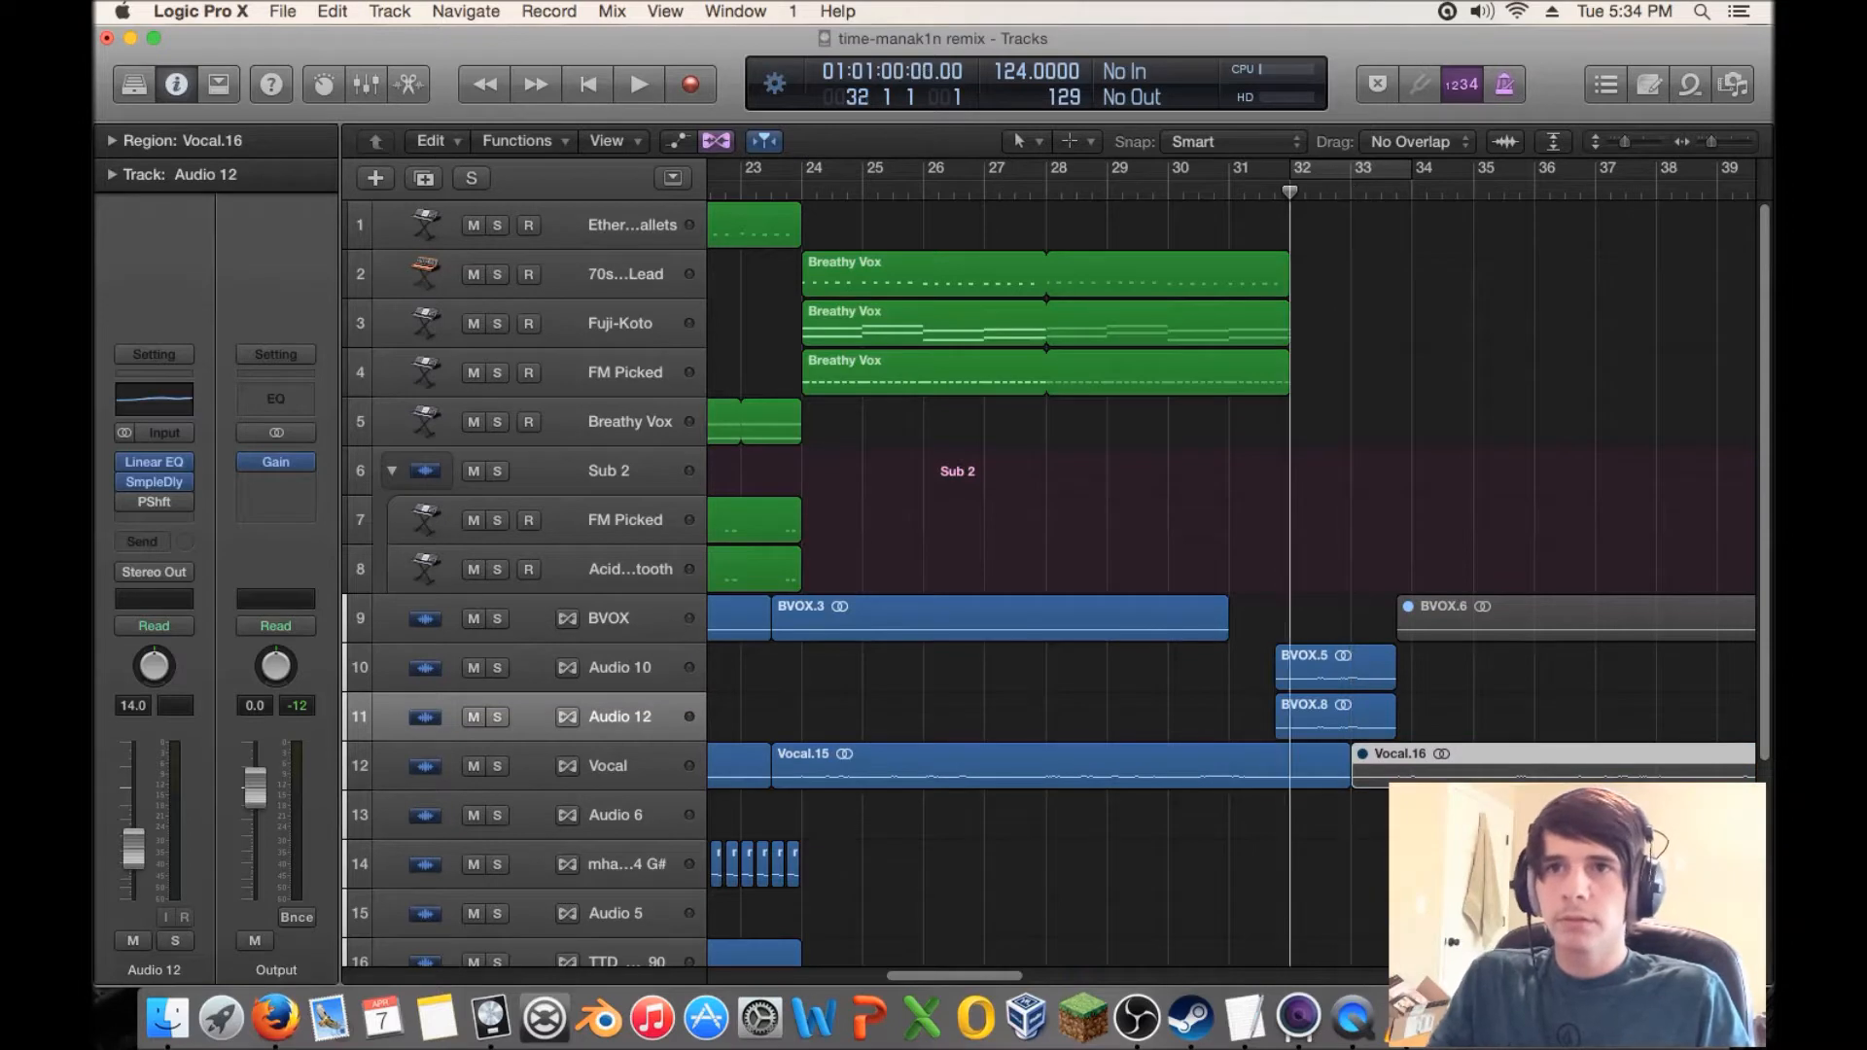
key("space")
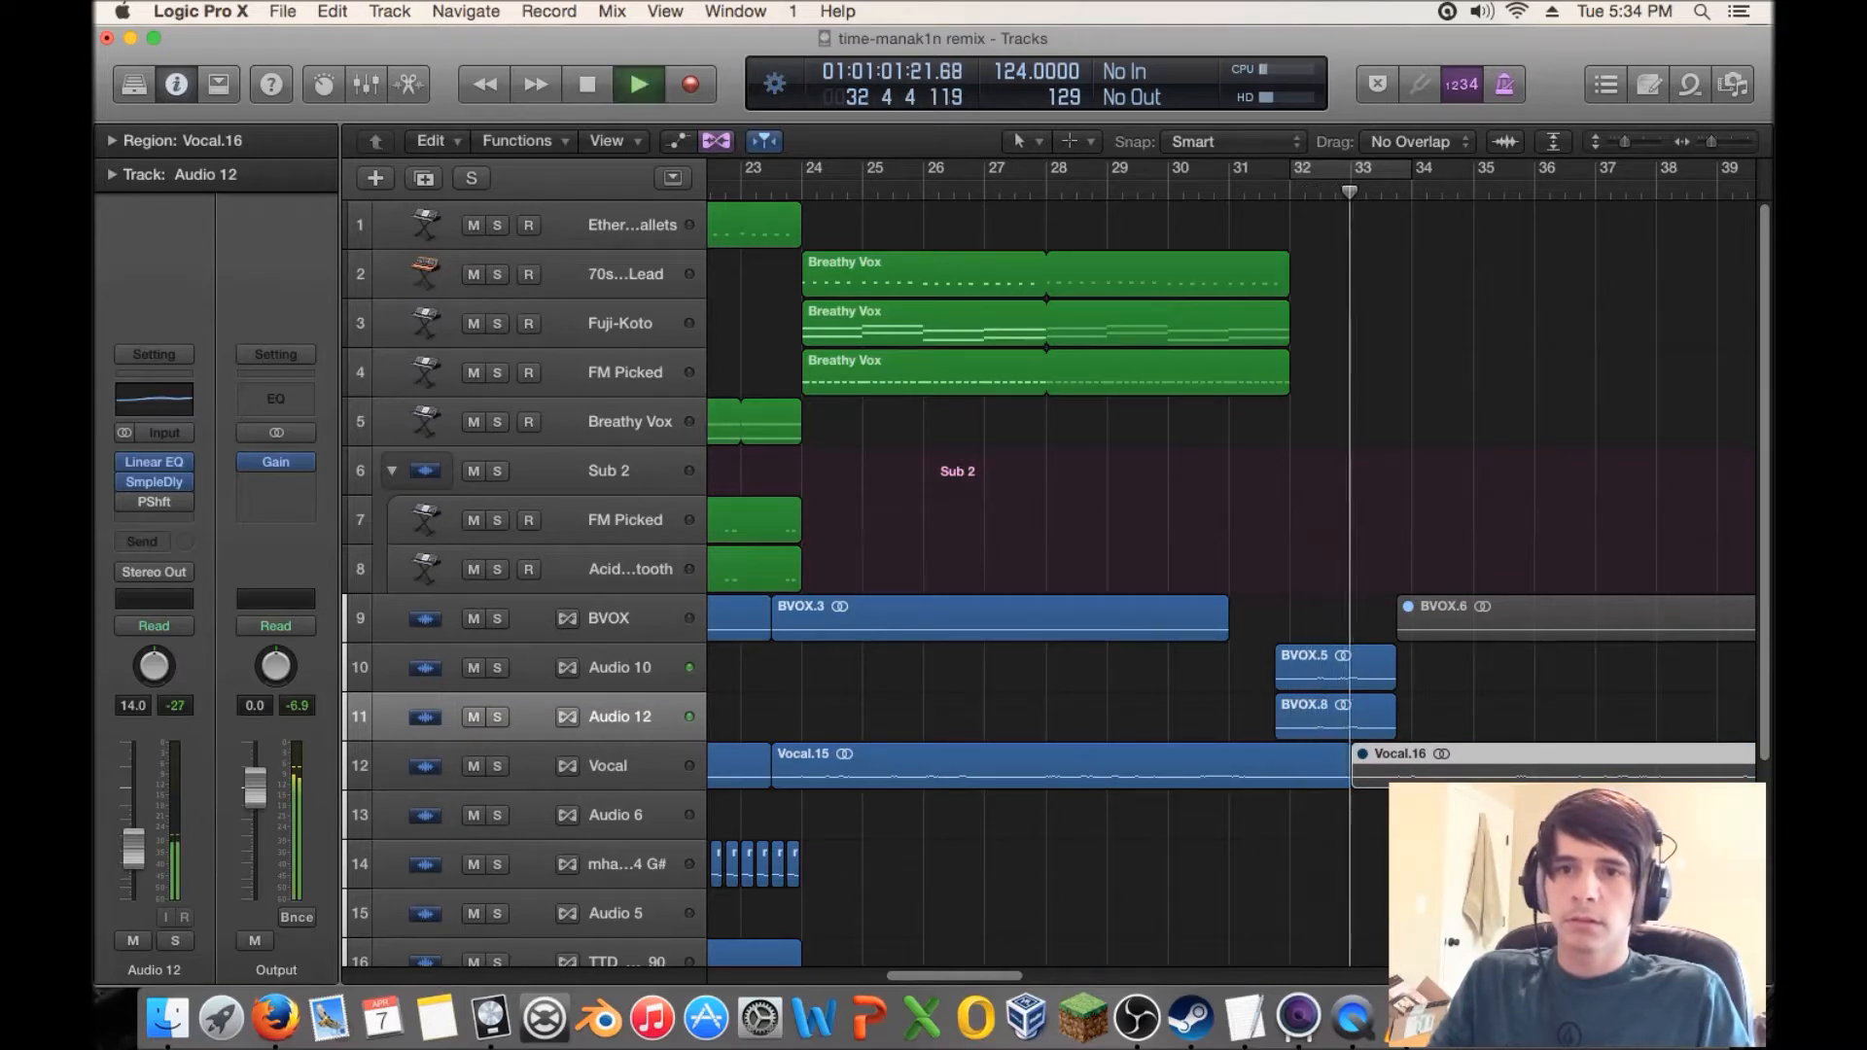
key("space")
key("shift+super+a")
key("comma")
key("comma")
key("space")
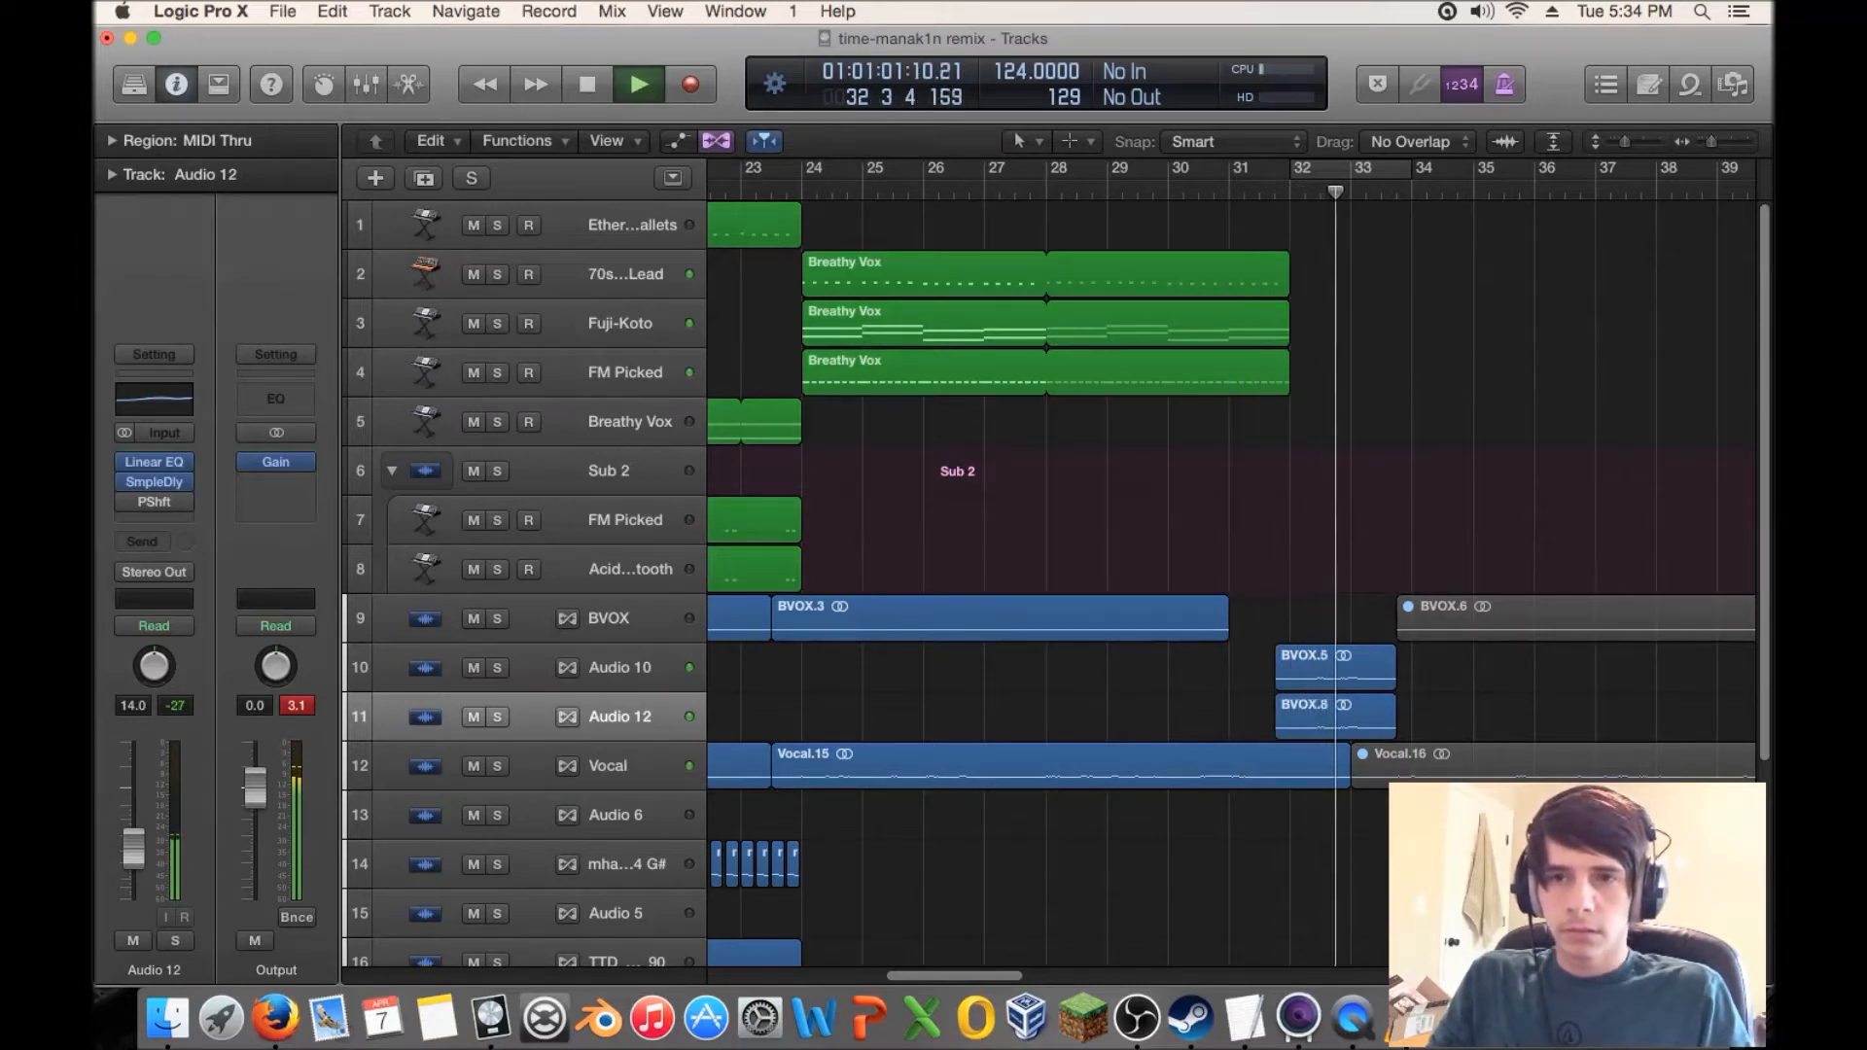
key("space")
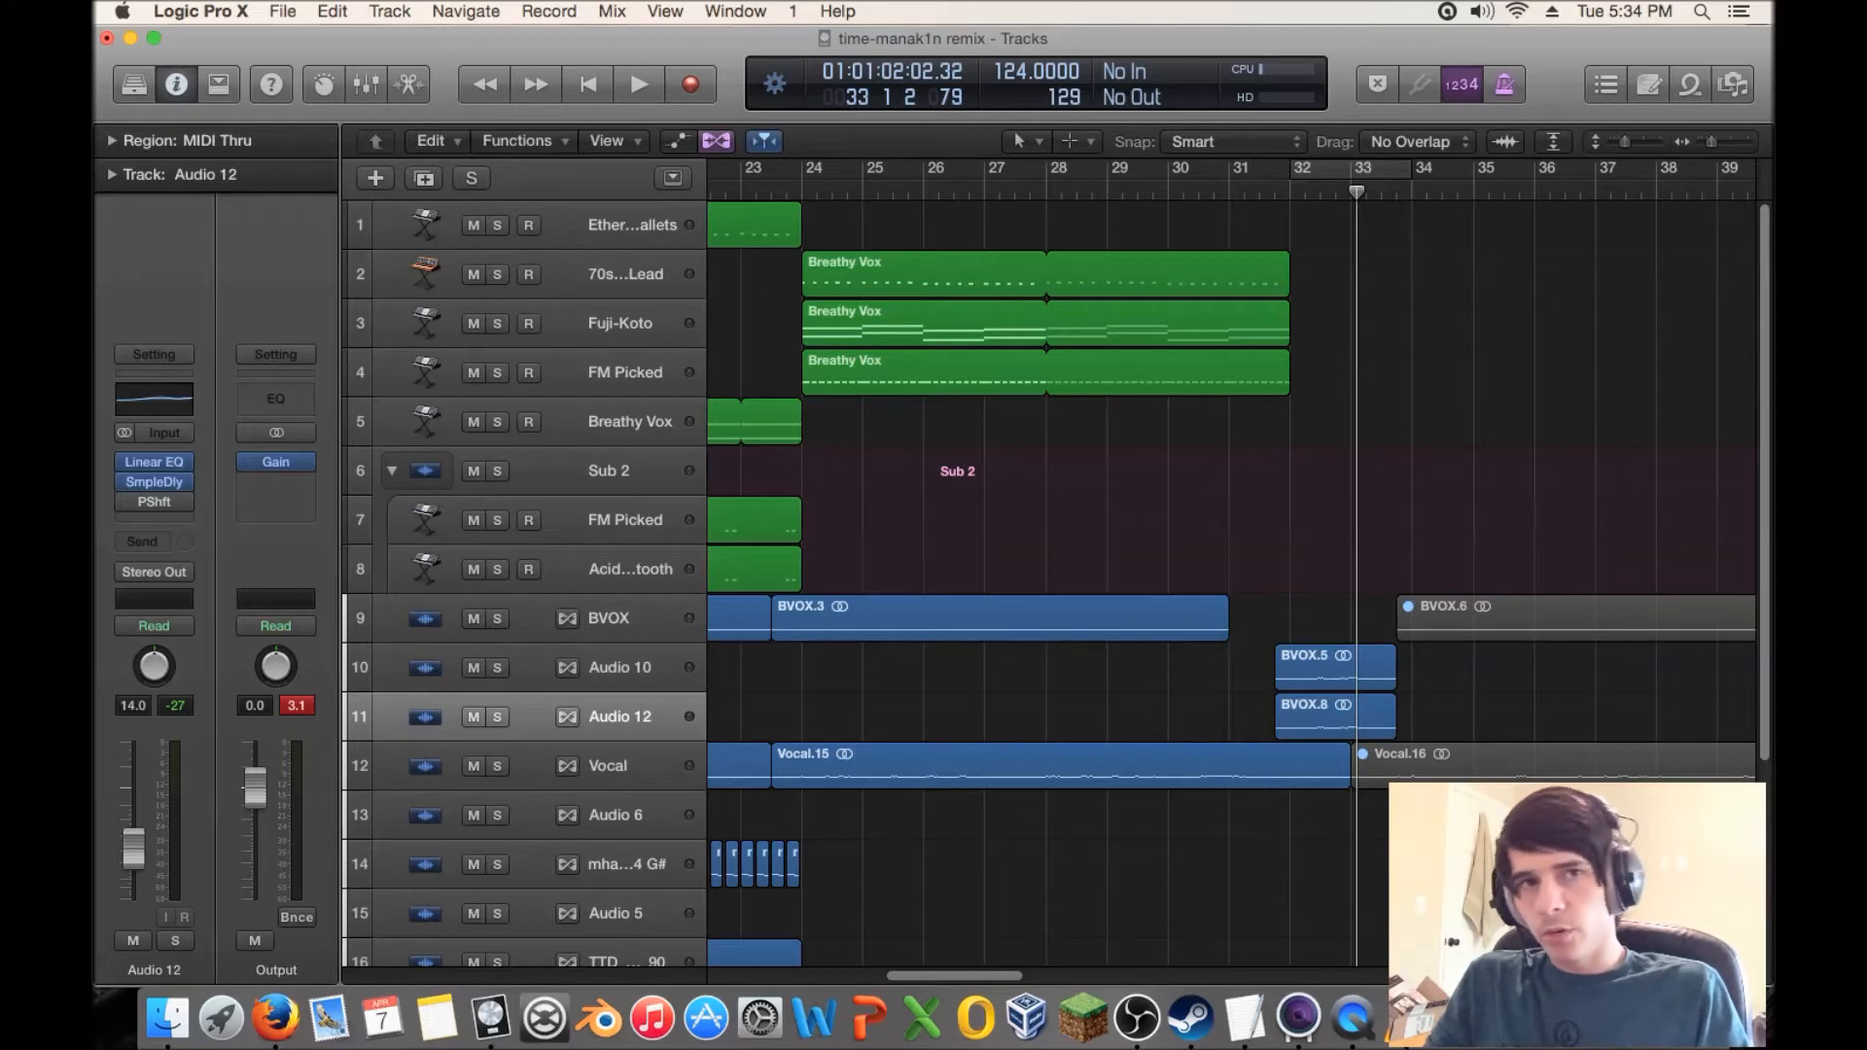
- Play the earlier drum section from bar 19 as a reference for the part after bar 33
left_click_drag(1170, 228, 1170, 231)
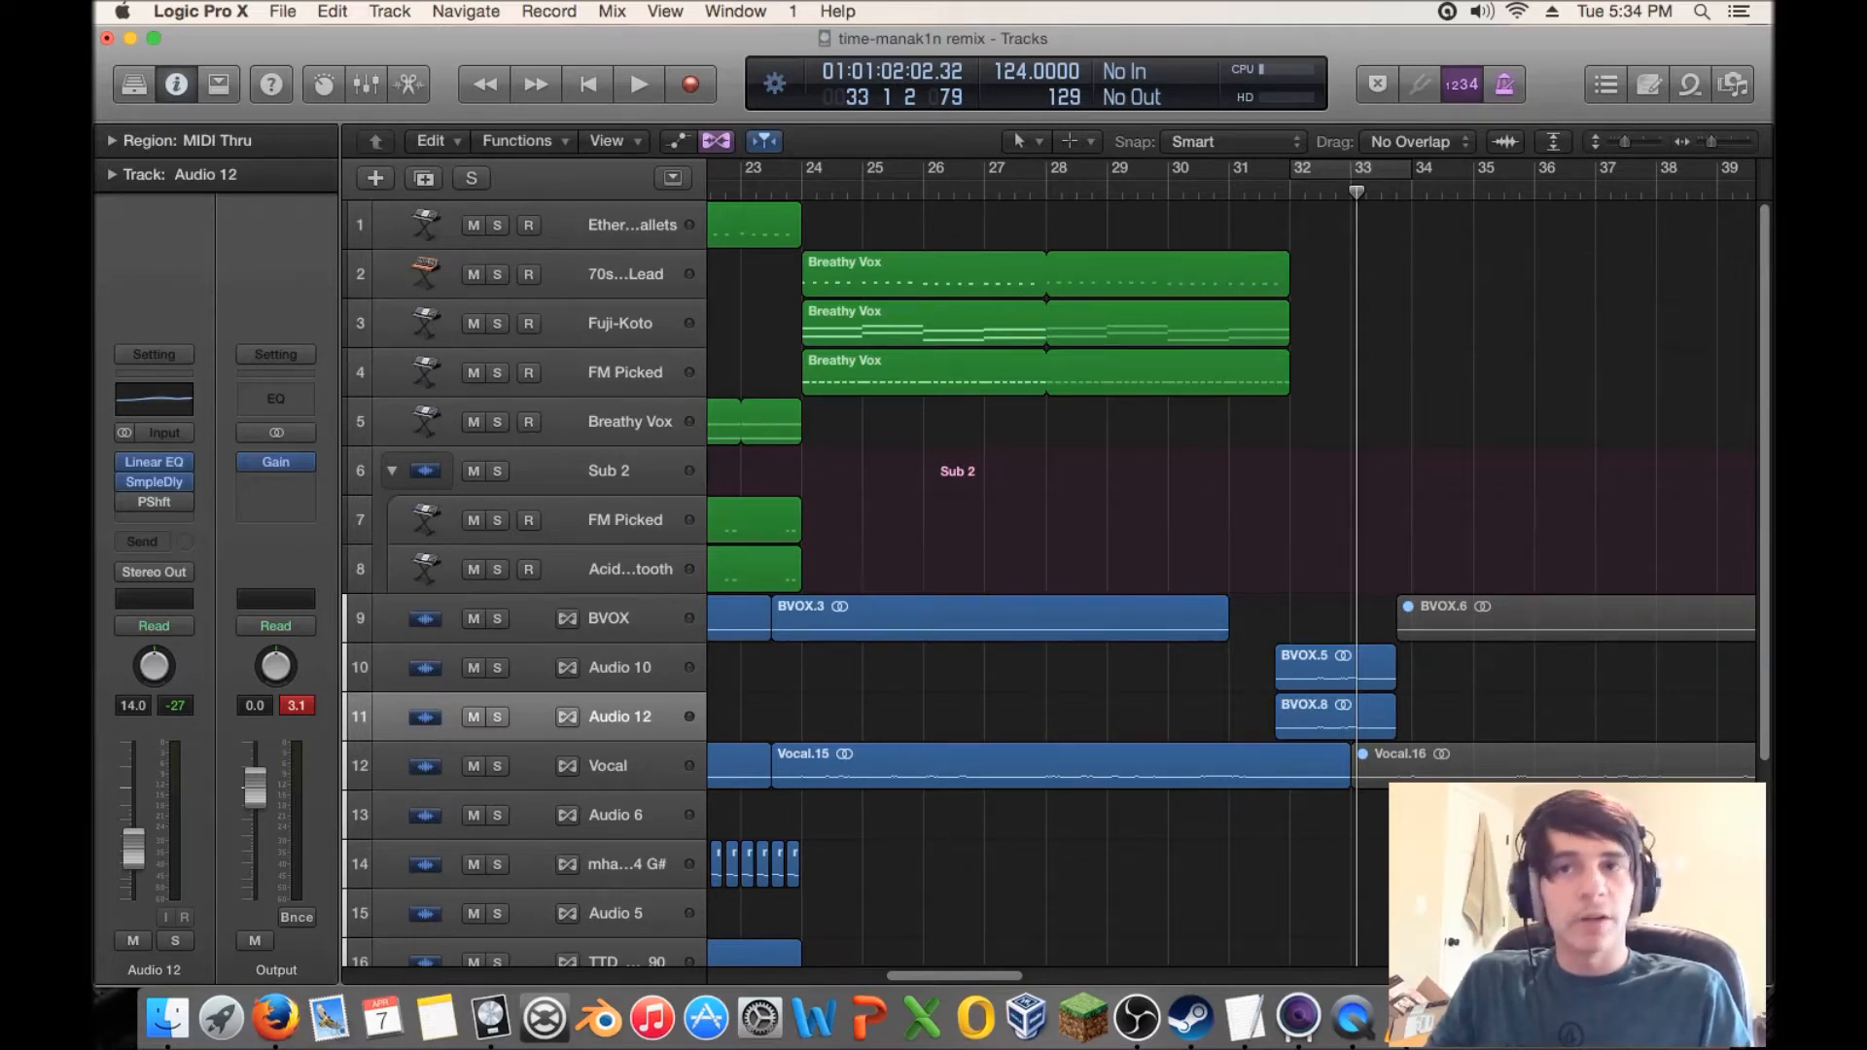
scroll(1231, 584, "right", 1)
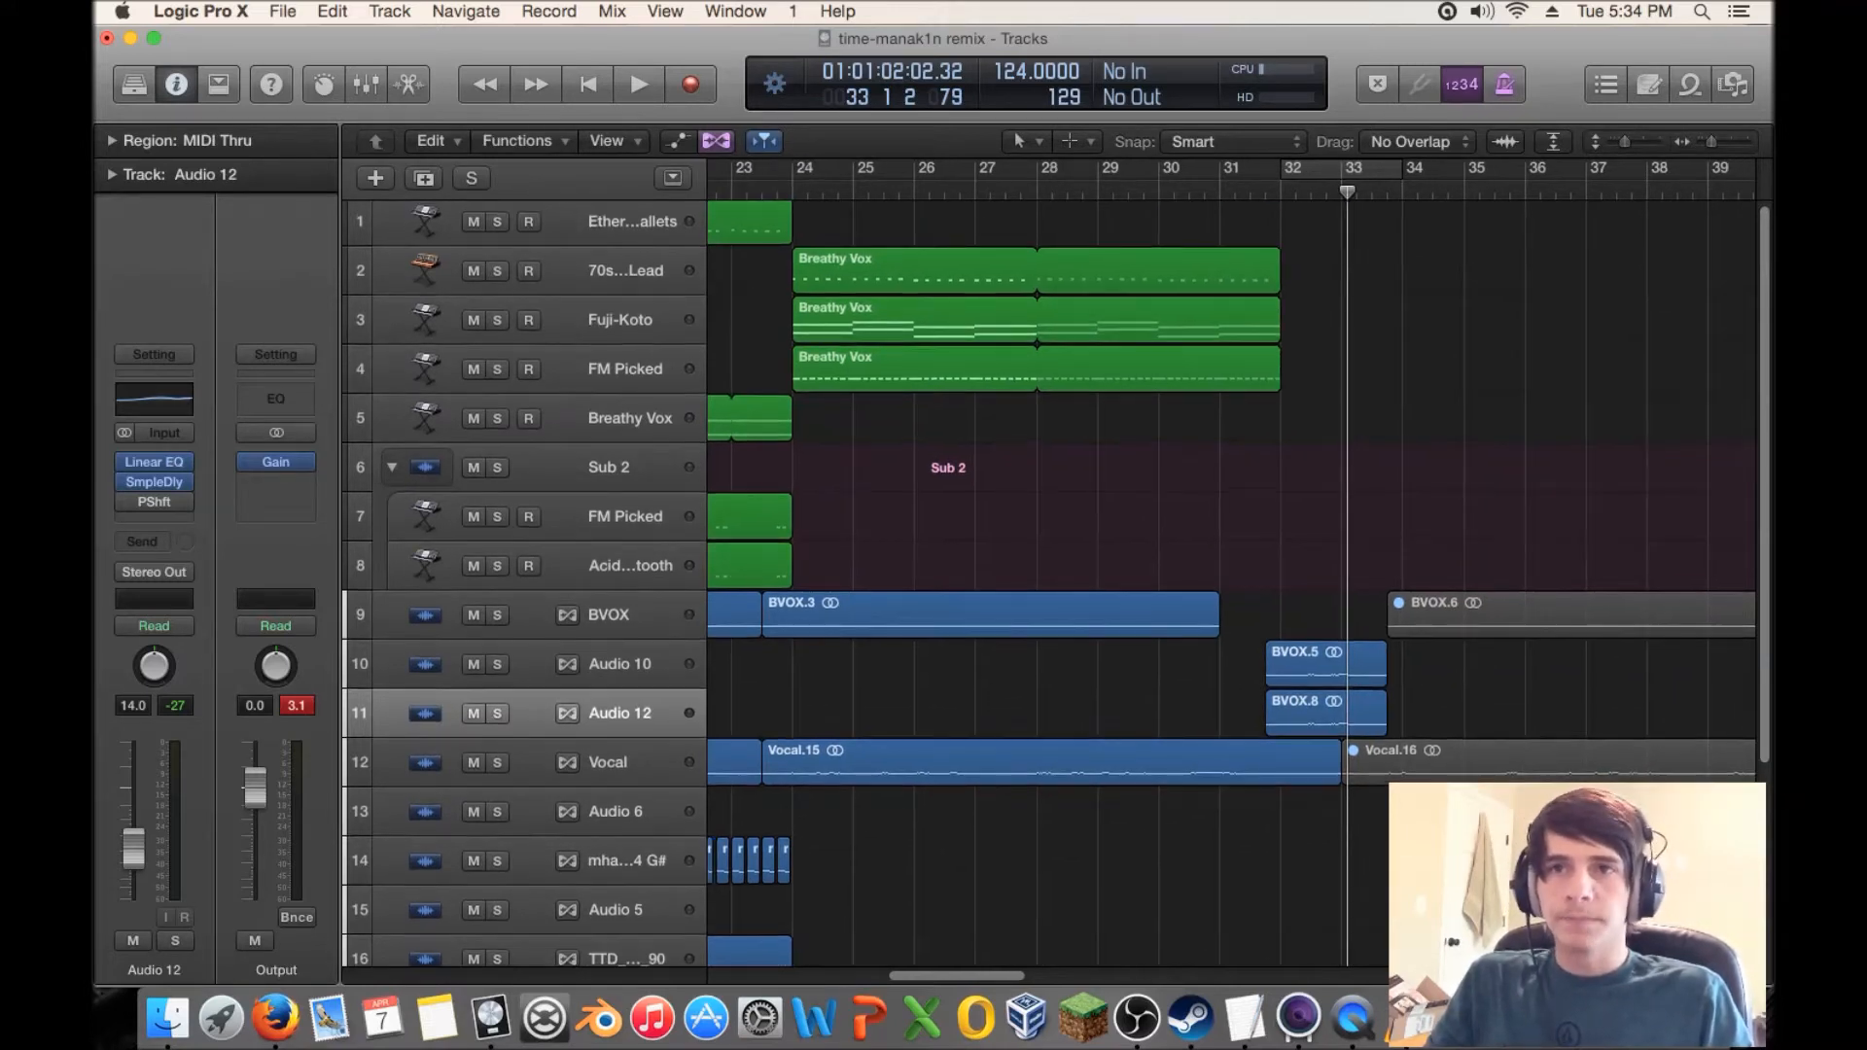
left_click_drag(1329, 193, 1342, 193)
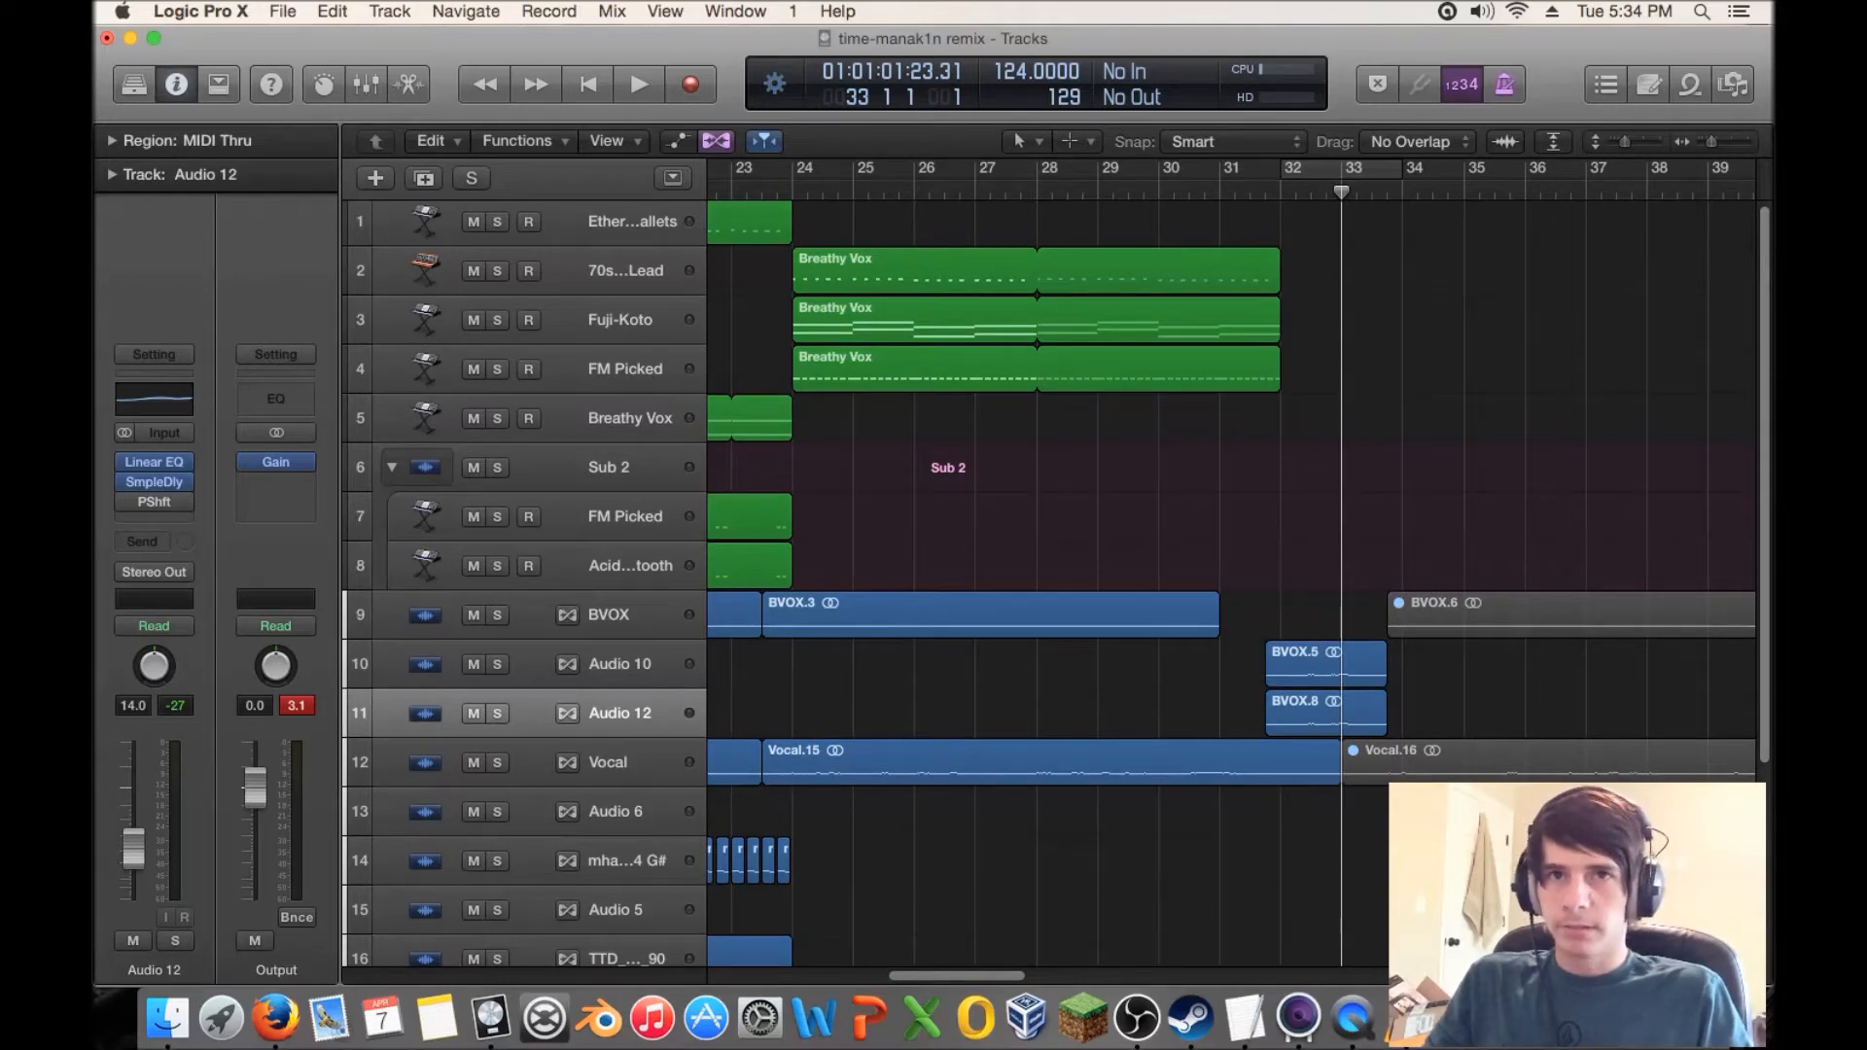
left_click_drag(1713, 141, 1704, 141)
scroll(1050, 583, "down", 5)
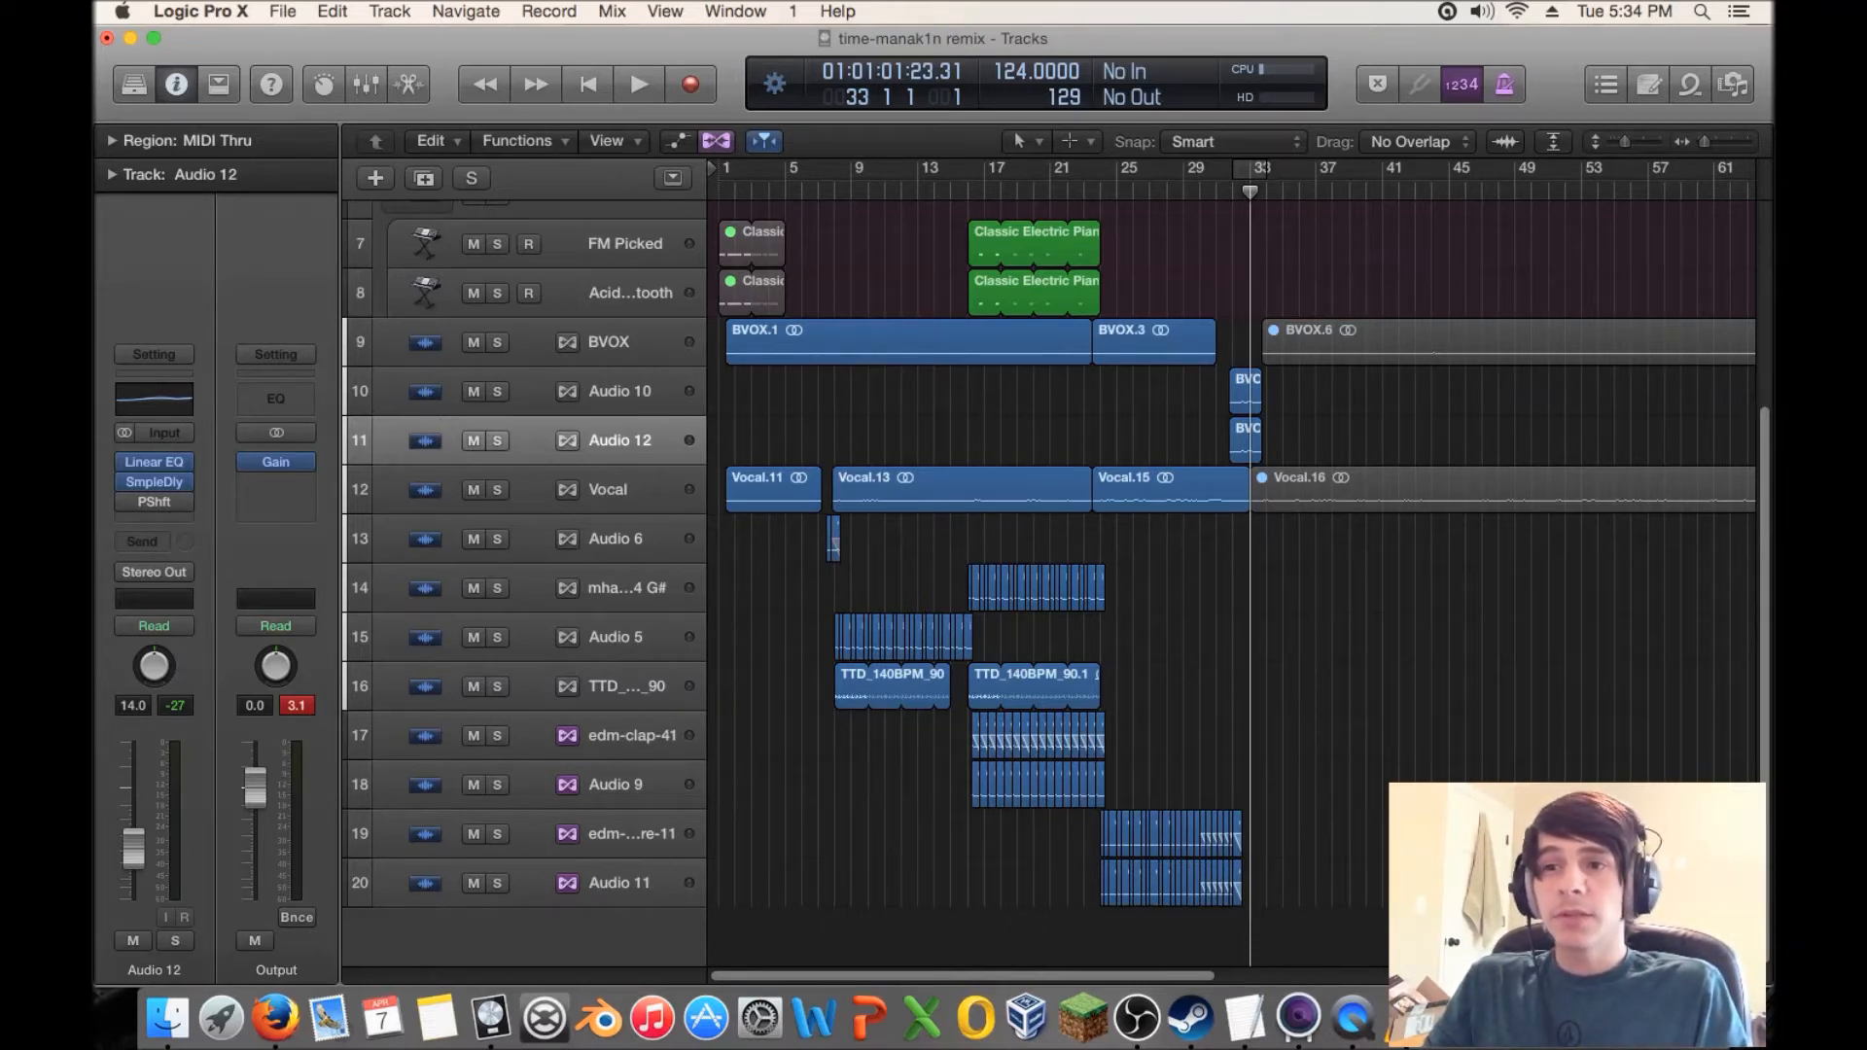
left_click(1019, 192)
key("space")
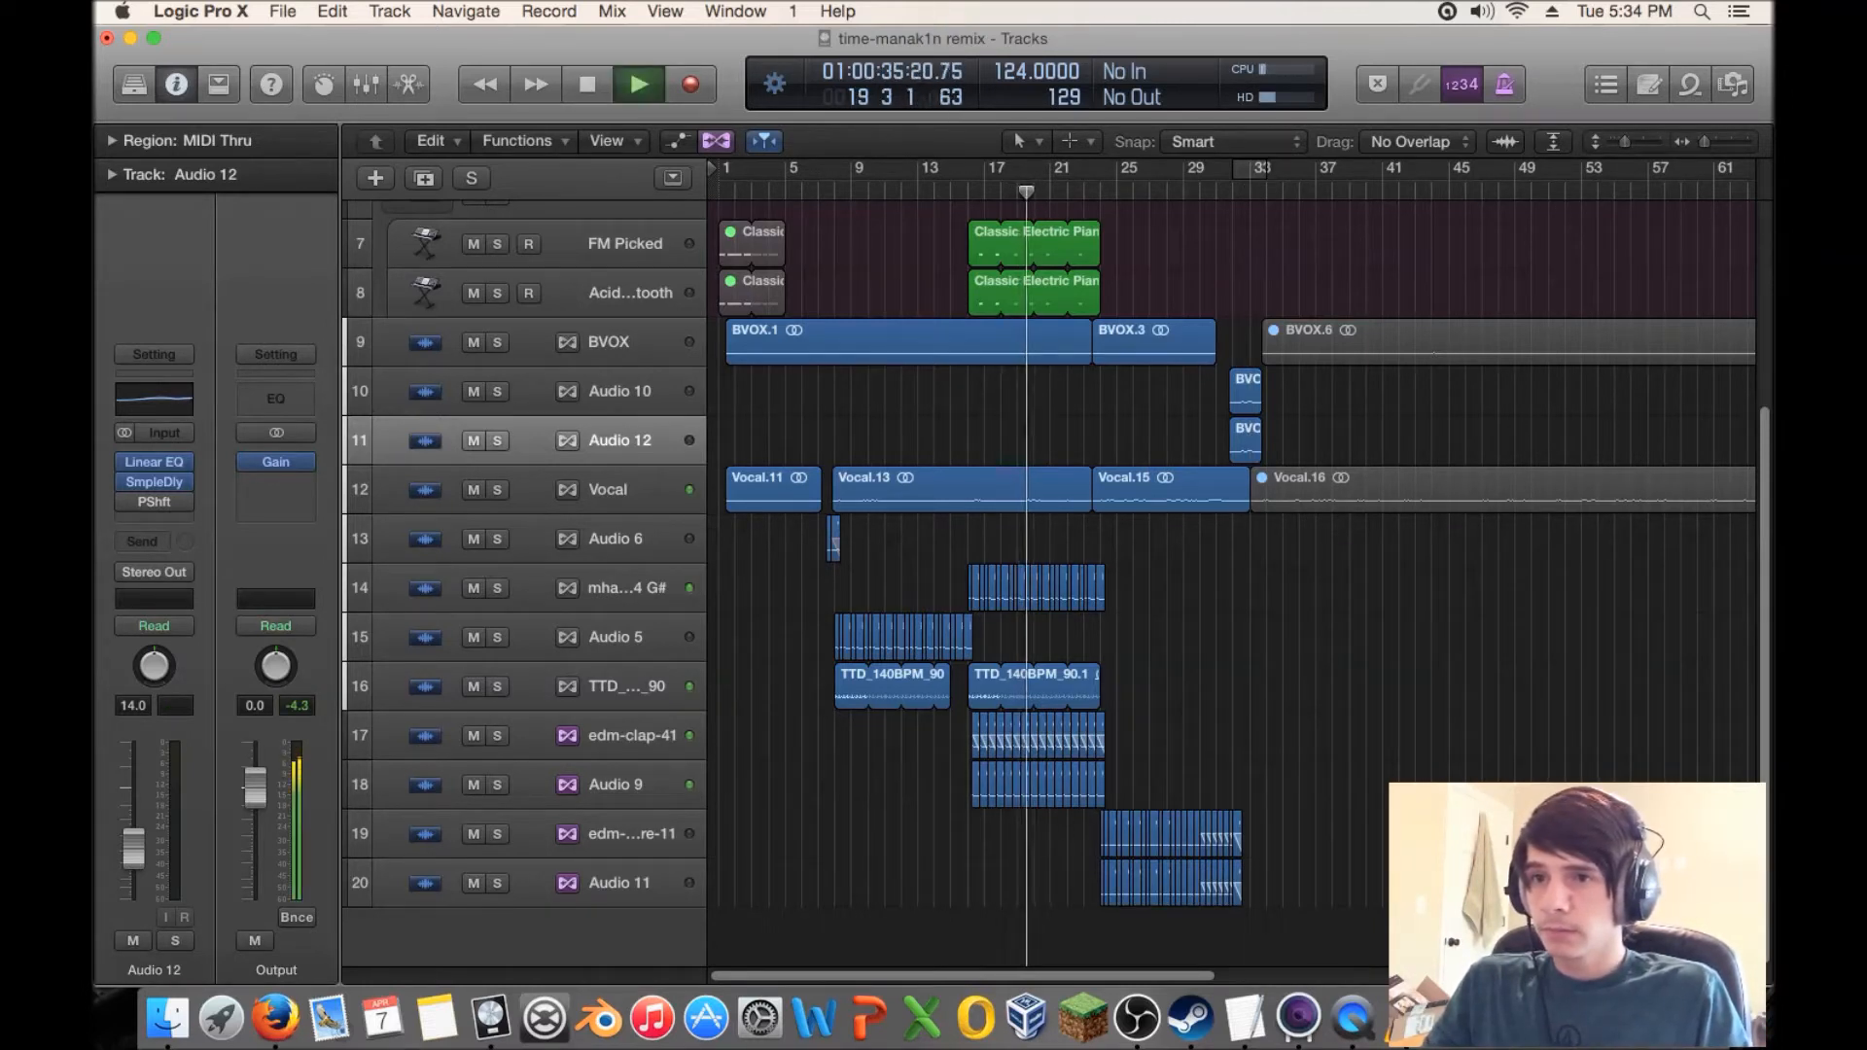
key("space")
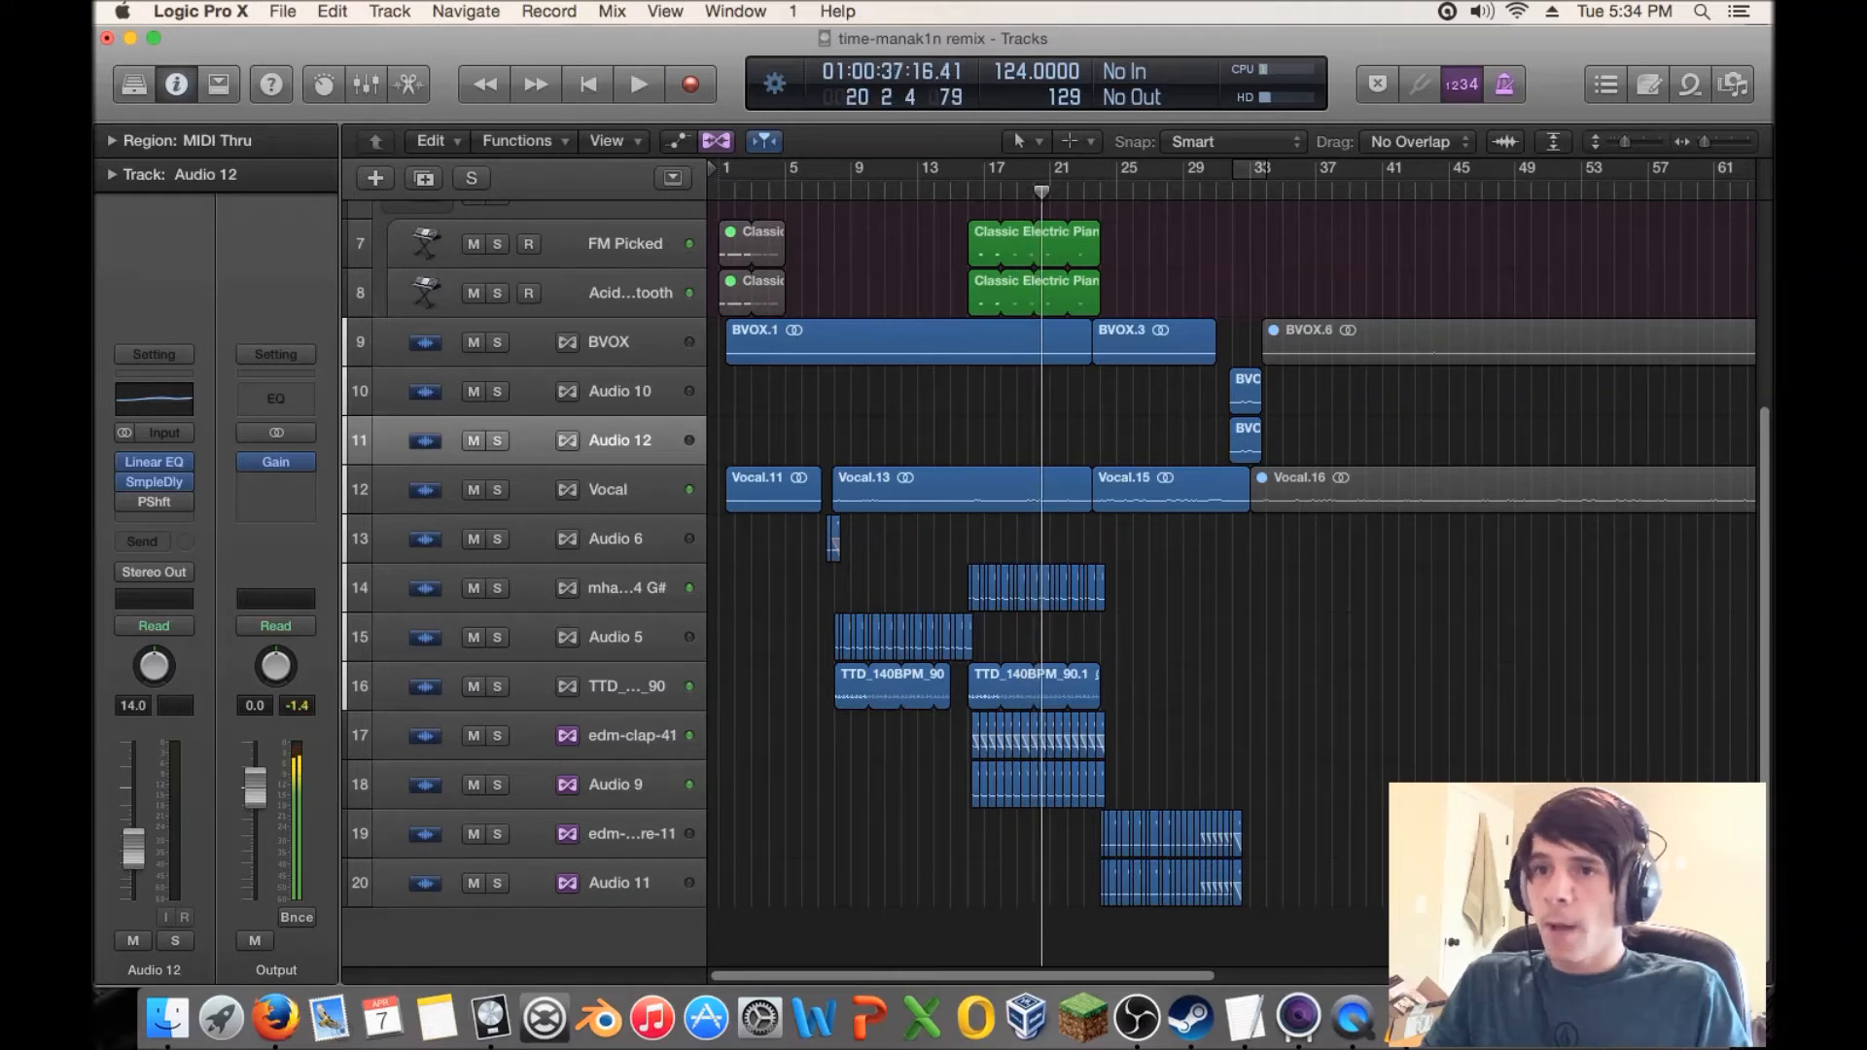
- Copy the mha...4 G# track's clips from bars 16–24 to bar 33 and play the transition from bar 32
left_click_drag(1295, 588, 1255, 603)
left_click(1233, 191)
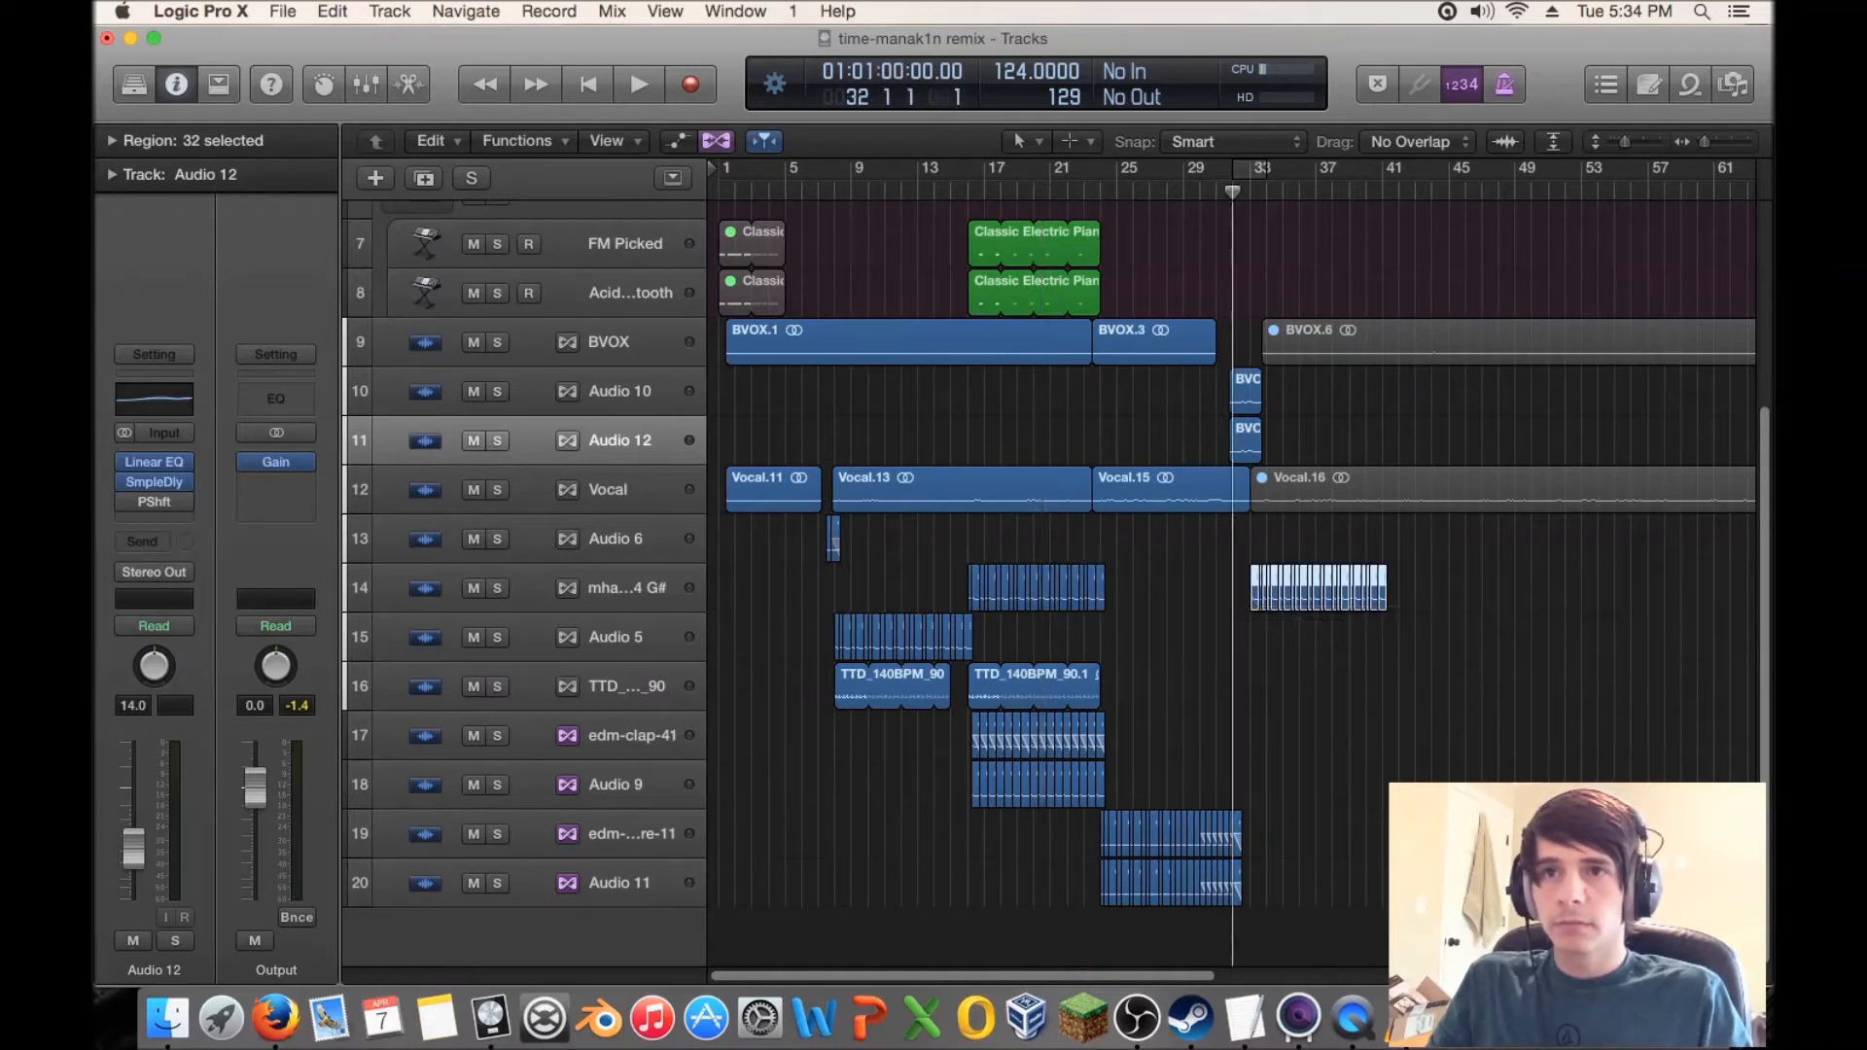
key("space")
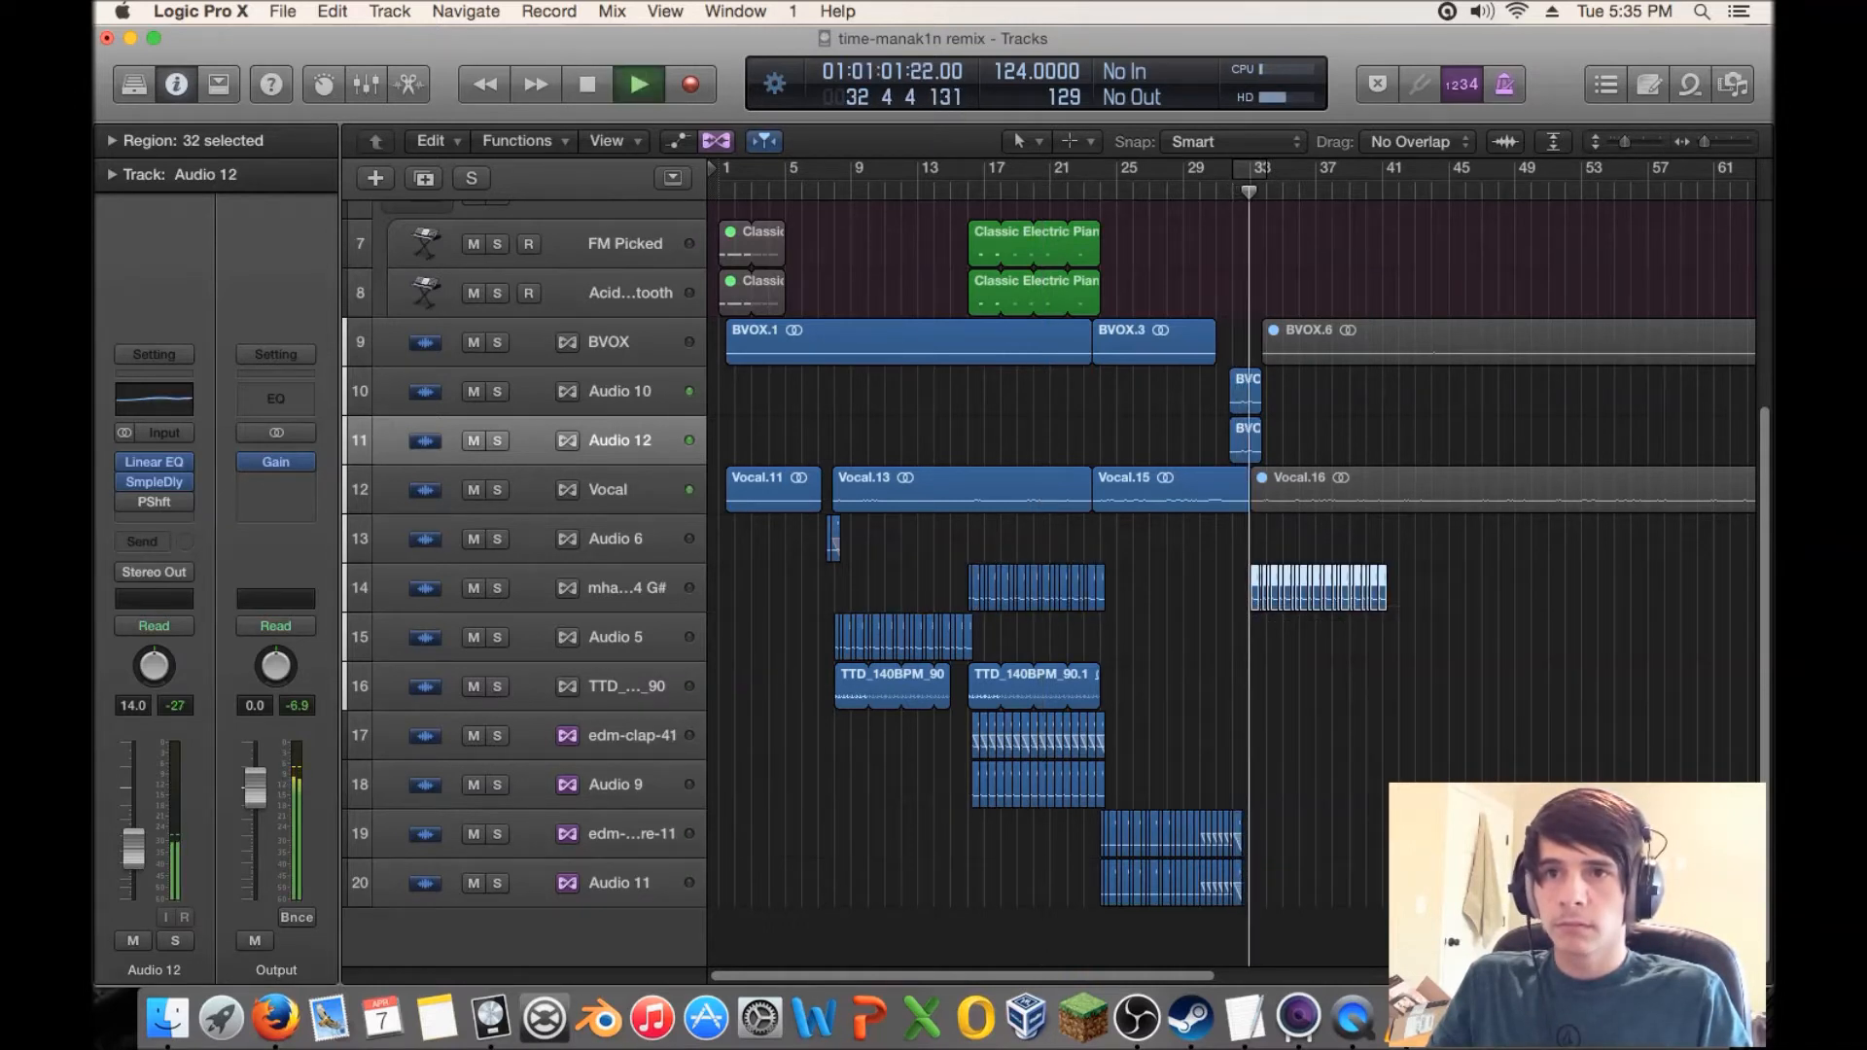
key("space")
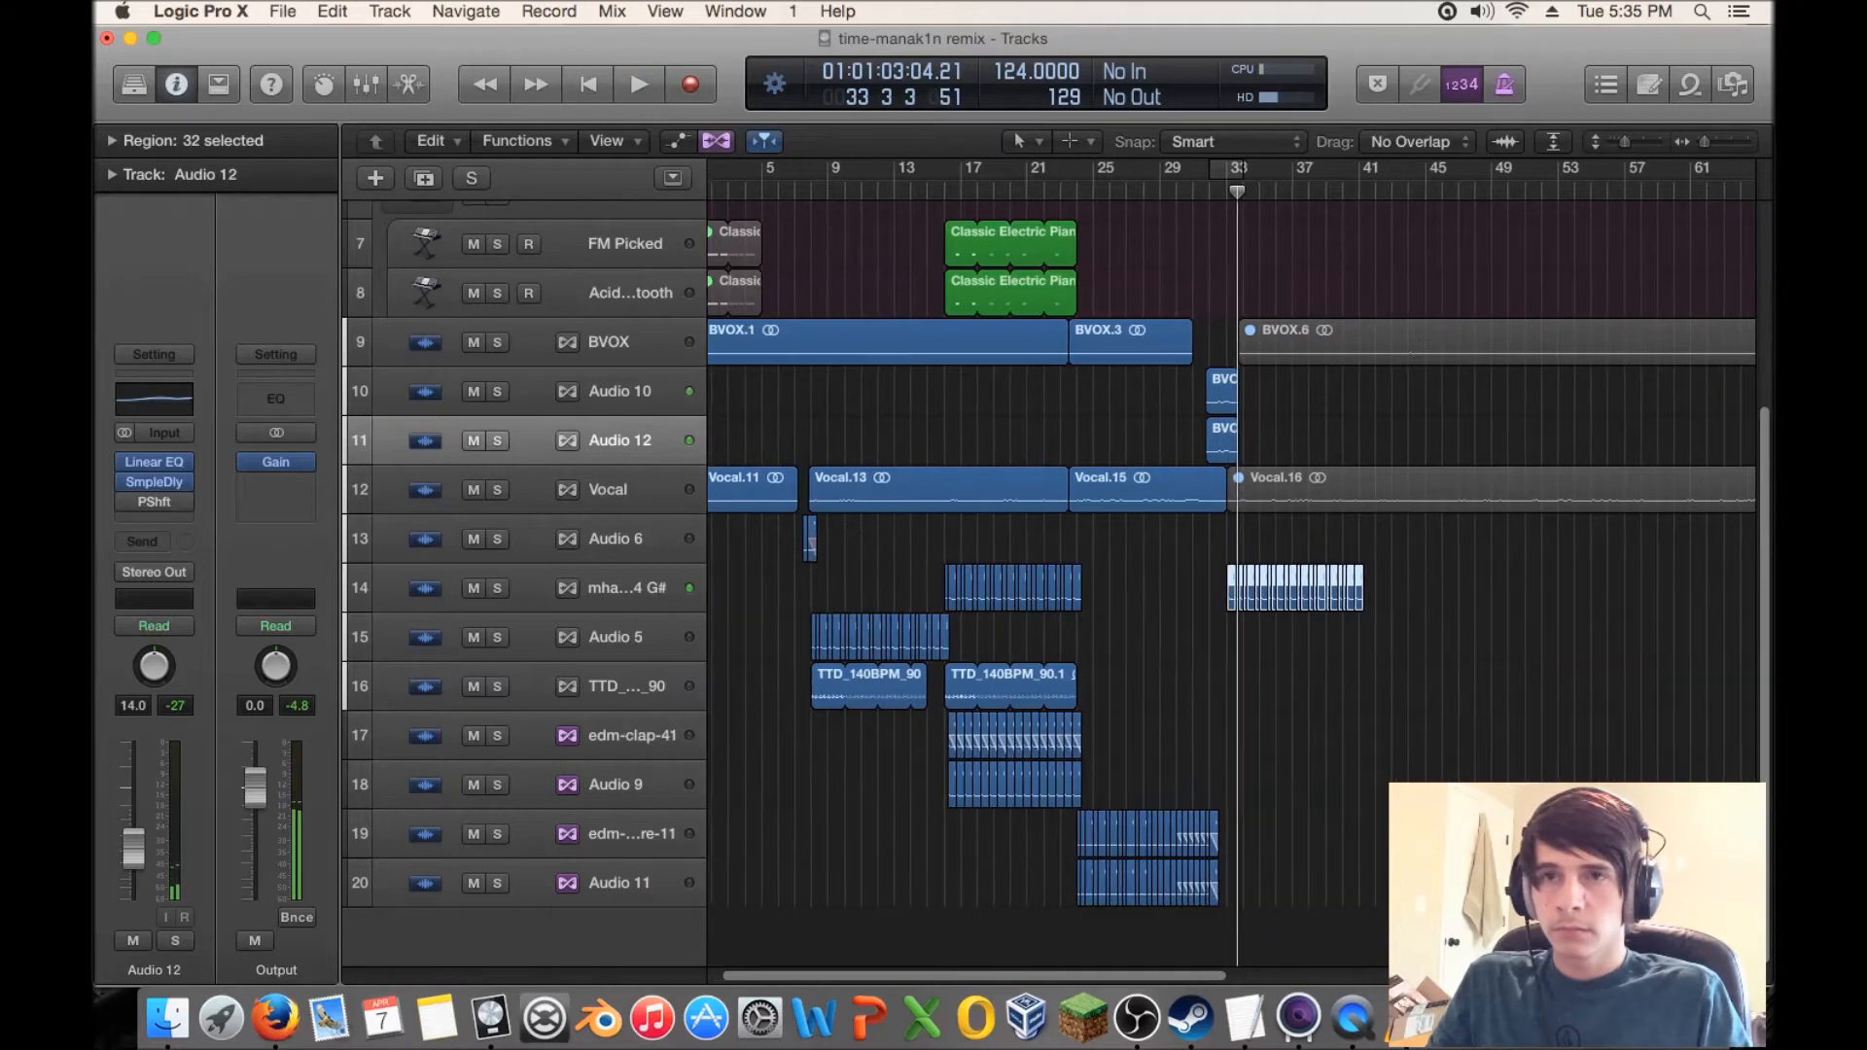
- Replay the transition around bars 32 to 33 to check how the backing vocals overlap the copied clips
scroll(1031, 564, "right", 1)
scroll(1031, 564, "up", 4)
key("super+Right")
key("super+Right")
key("super+Right")
key("super+Right")
key("space")
key("space")
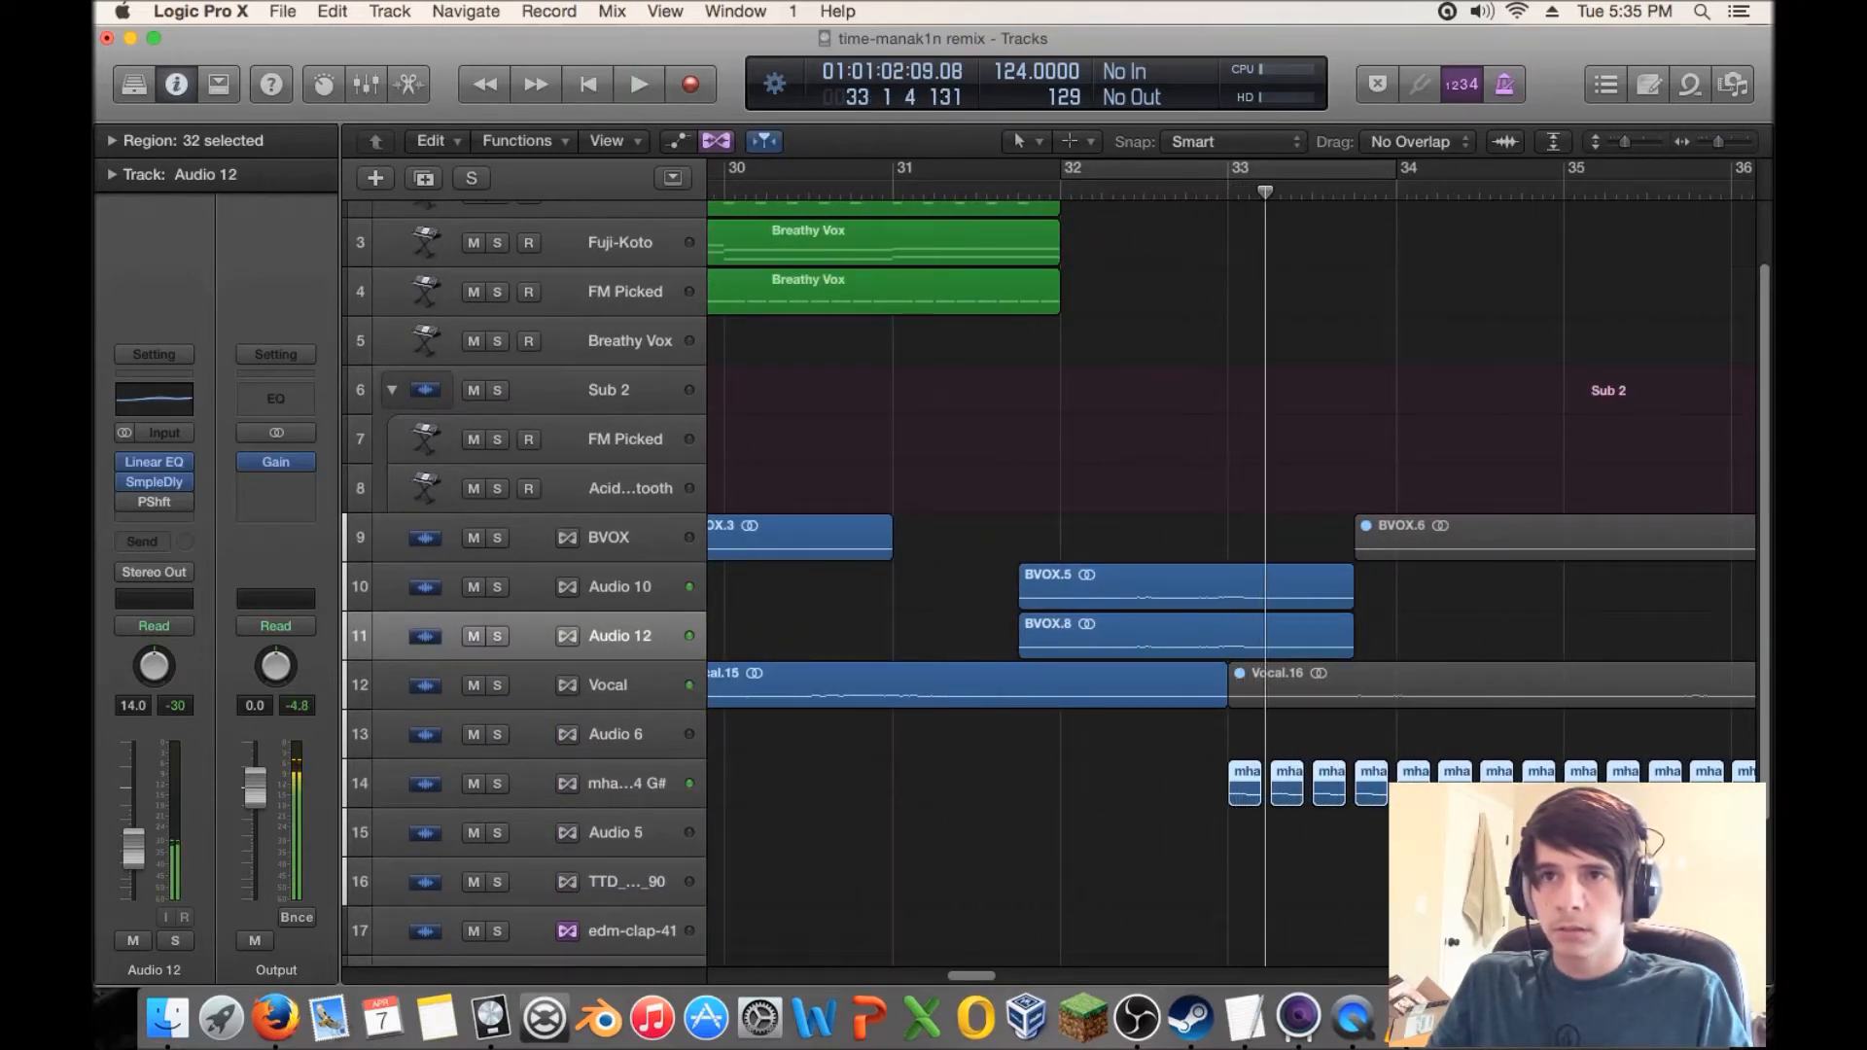
key("shift+space")
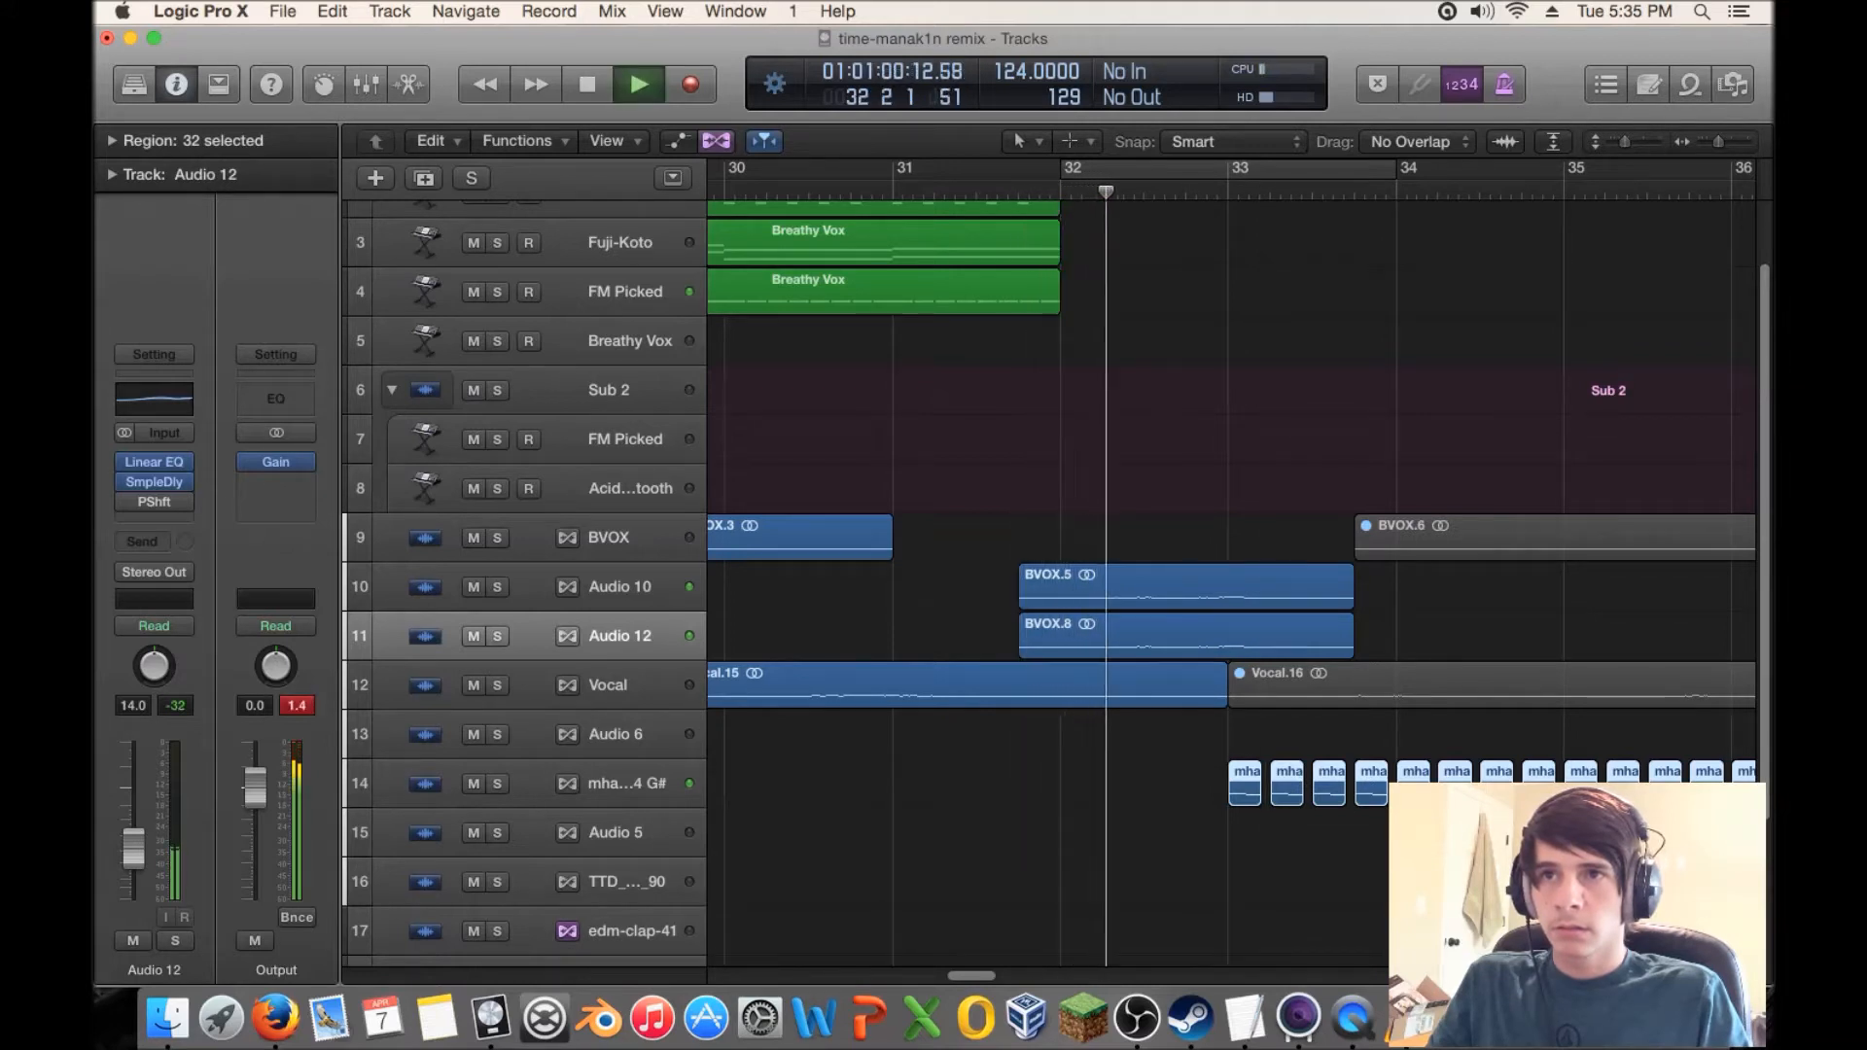
key("space")
key("space")
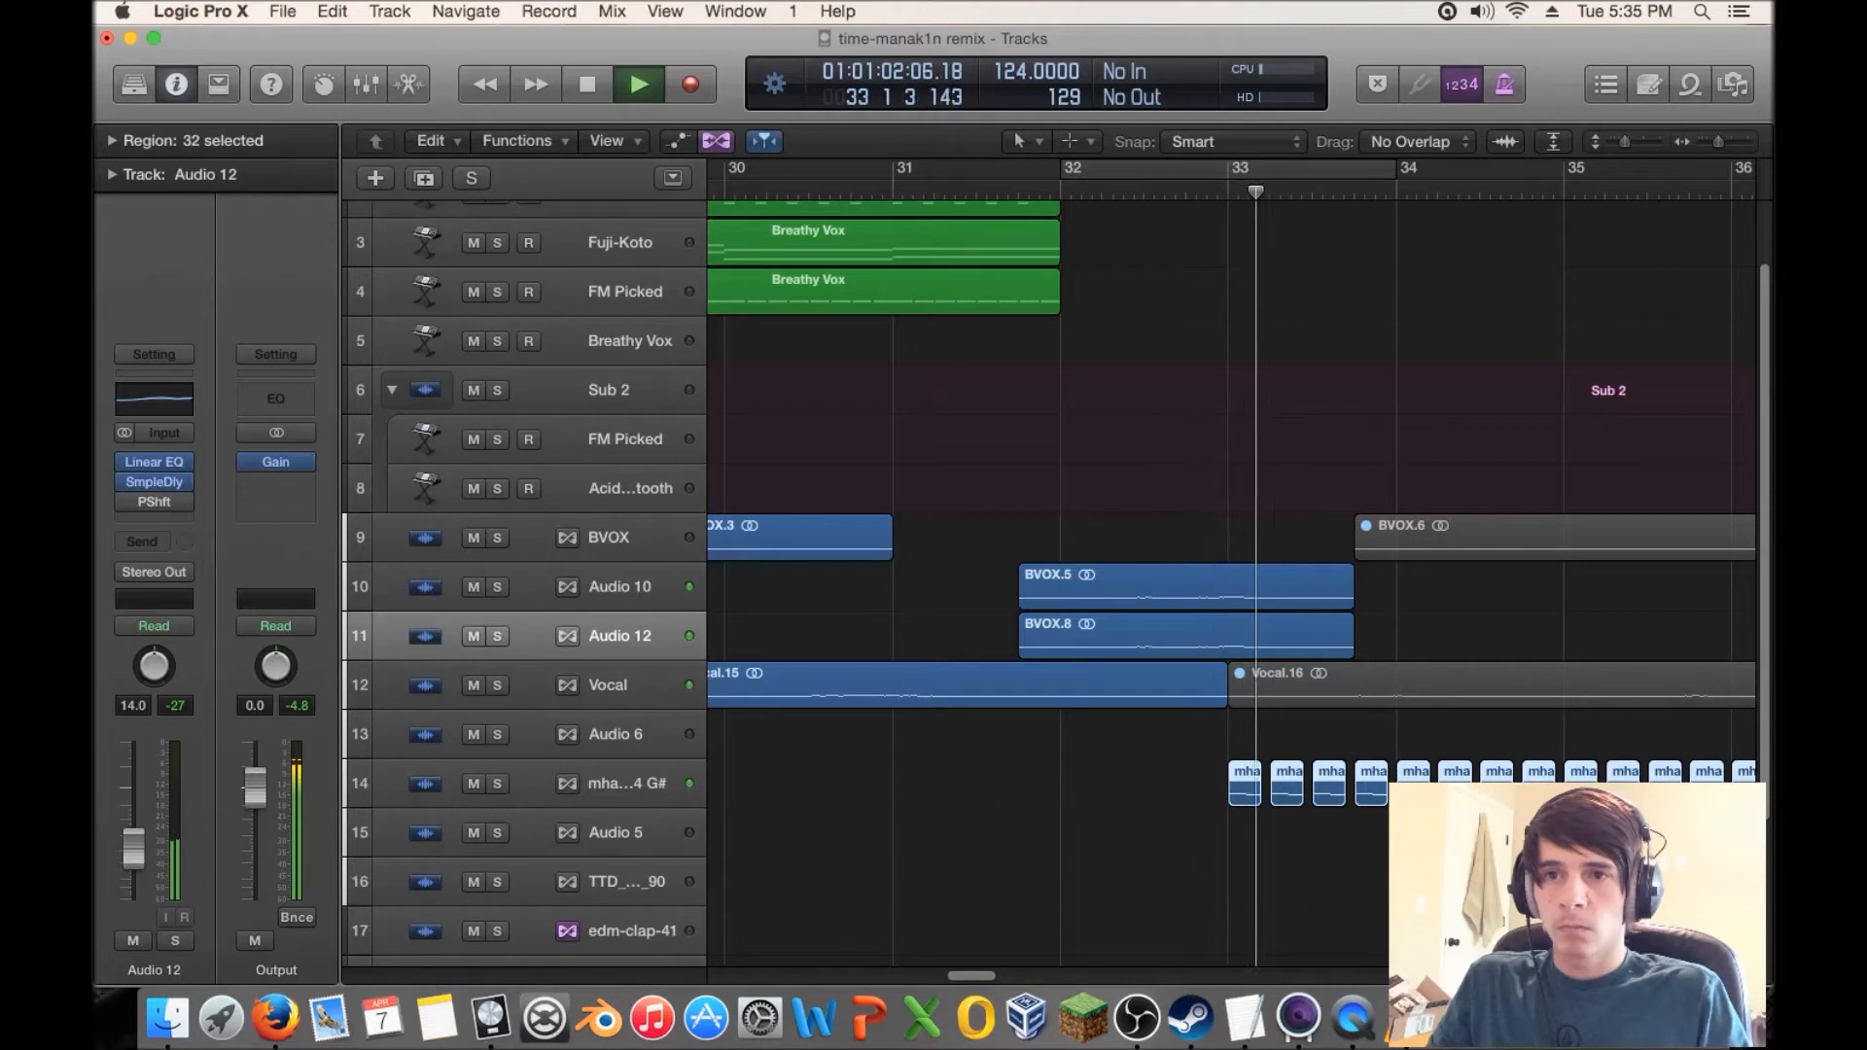
key("space")
- Shorten the BVOX.5 and BVOX.8 regions on Audio 10 and Audio 12 to end at bar 33, and play the transition
left_click_drag(1420, 584, 1313, 632)
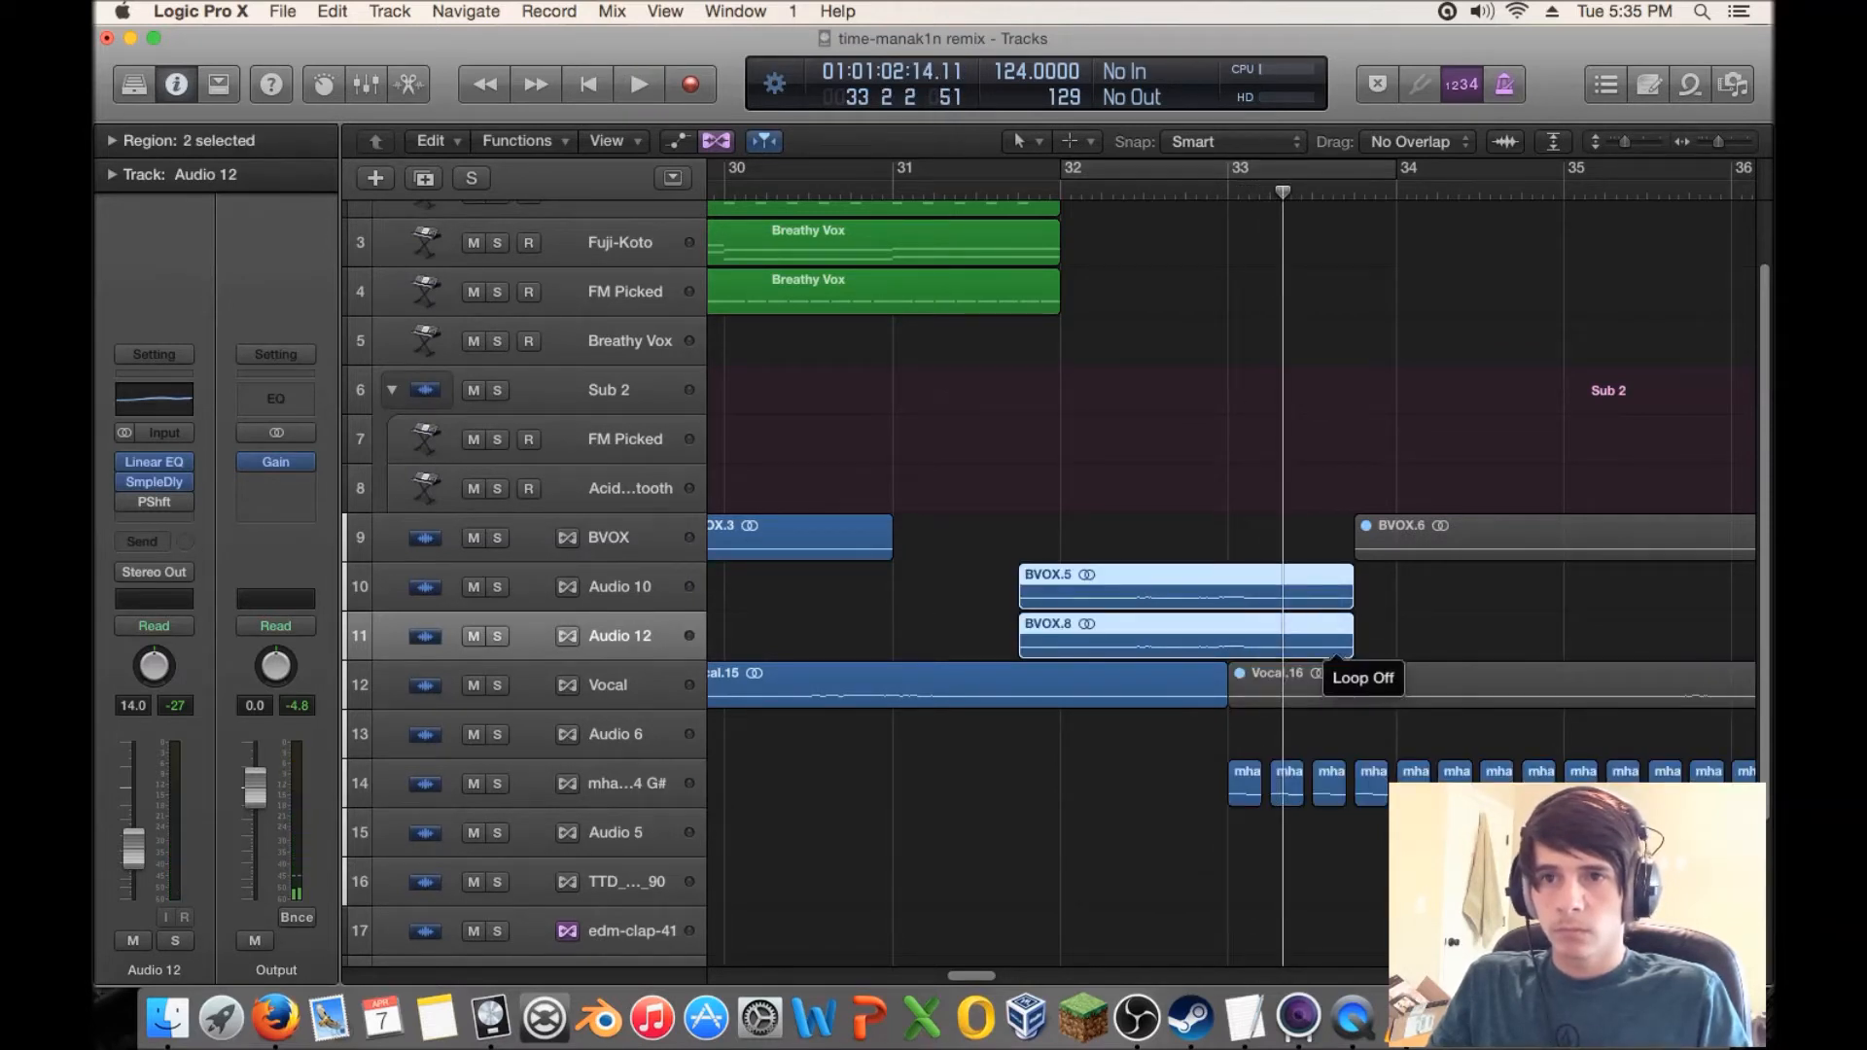
left_click_drag(1351, 649, 1226, 658)
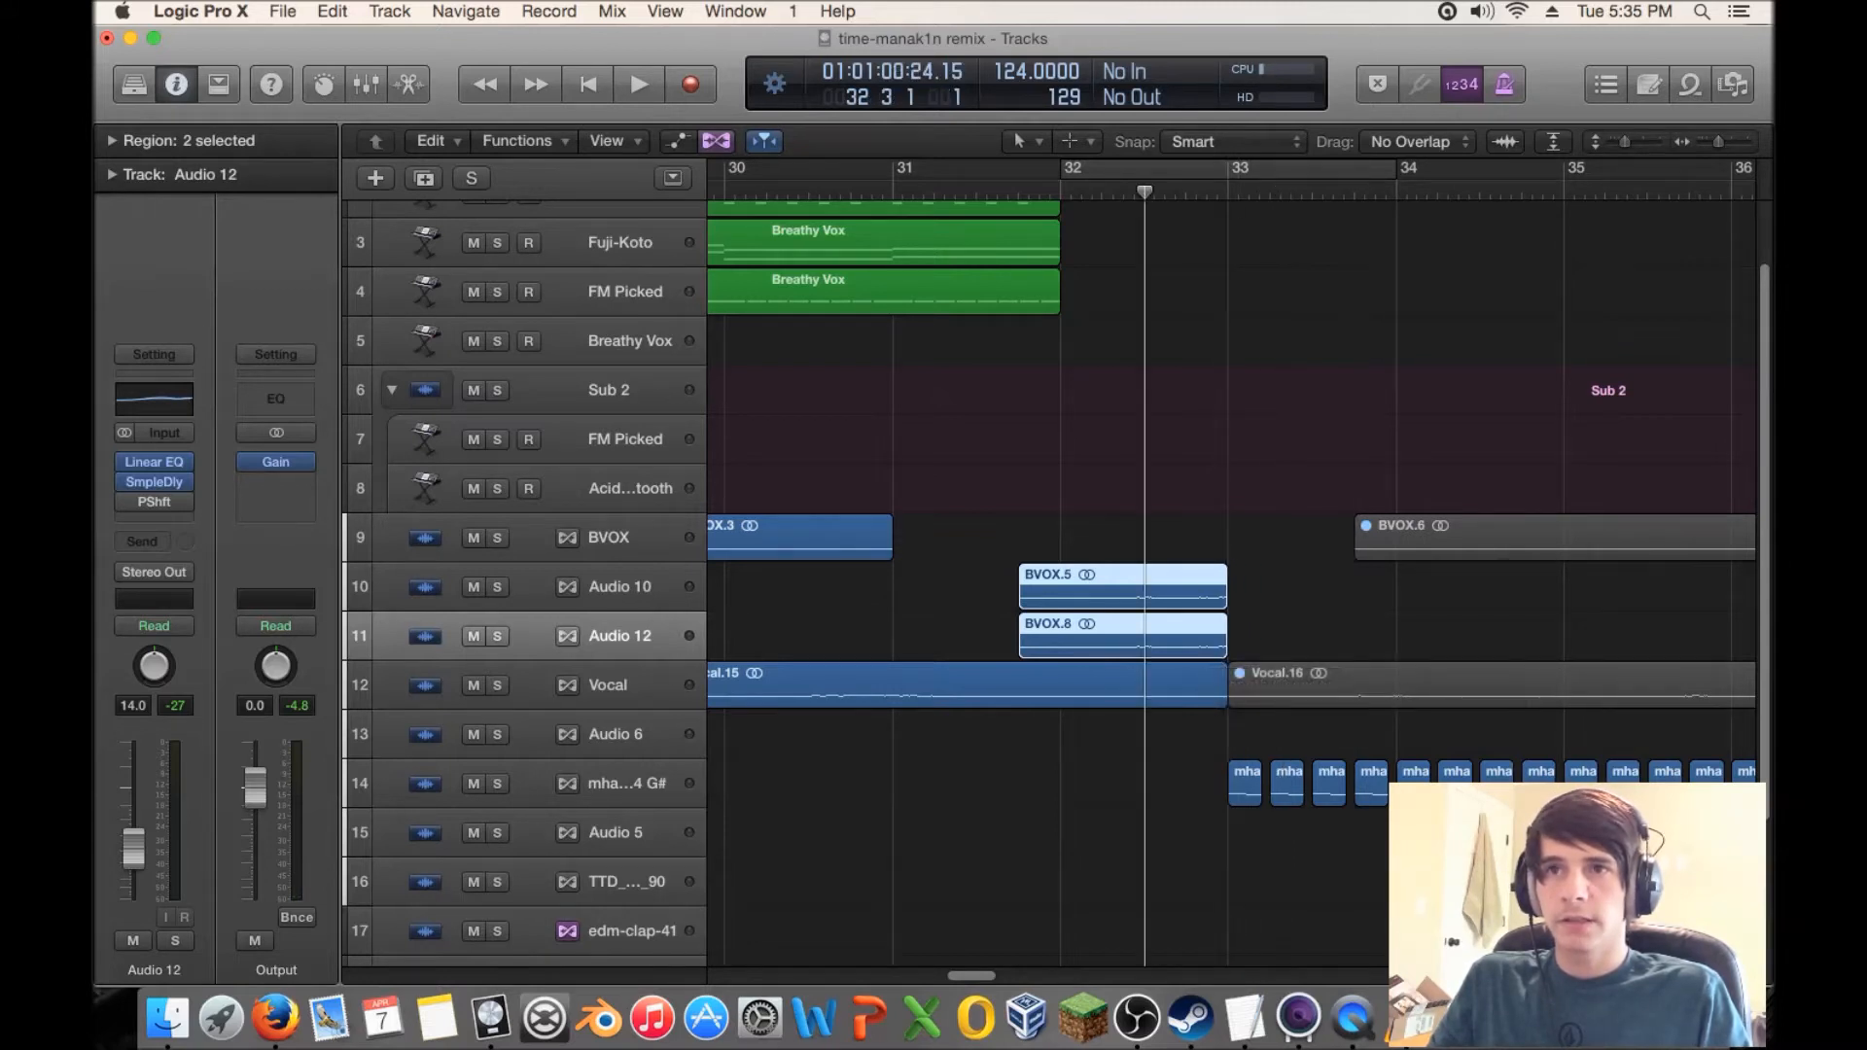
key("space")
key("space")
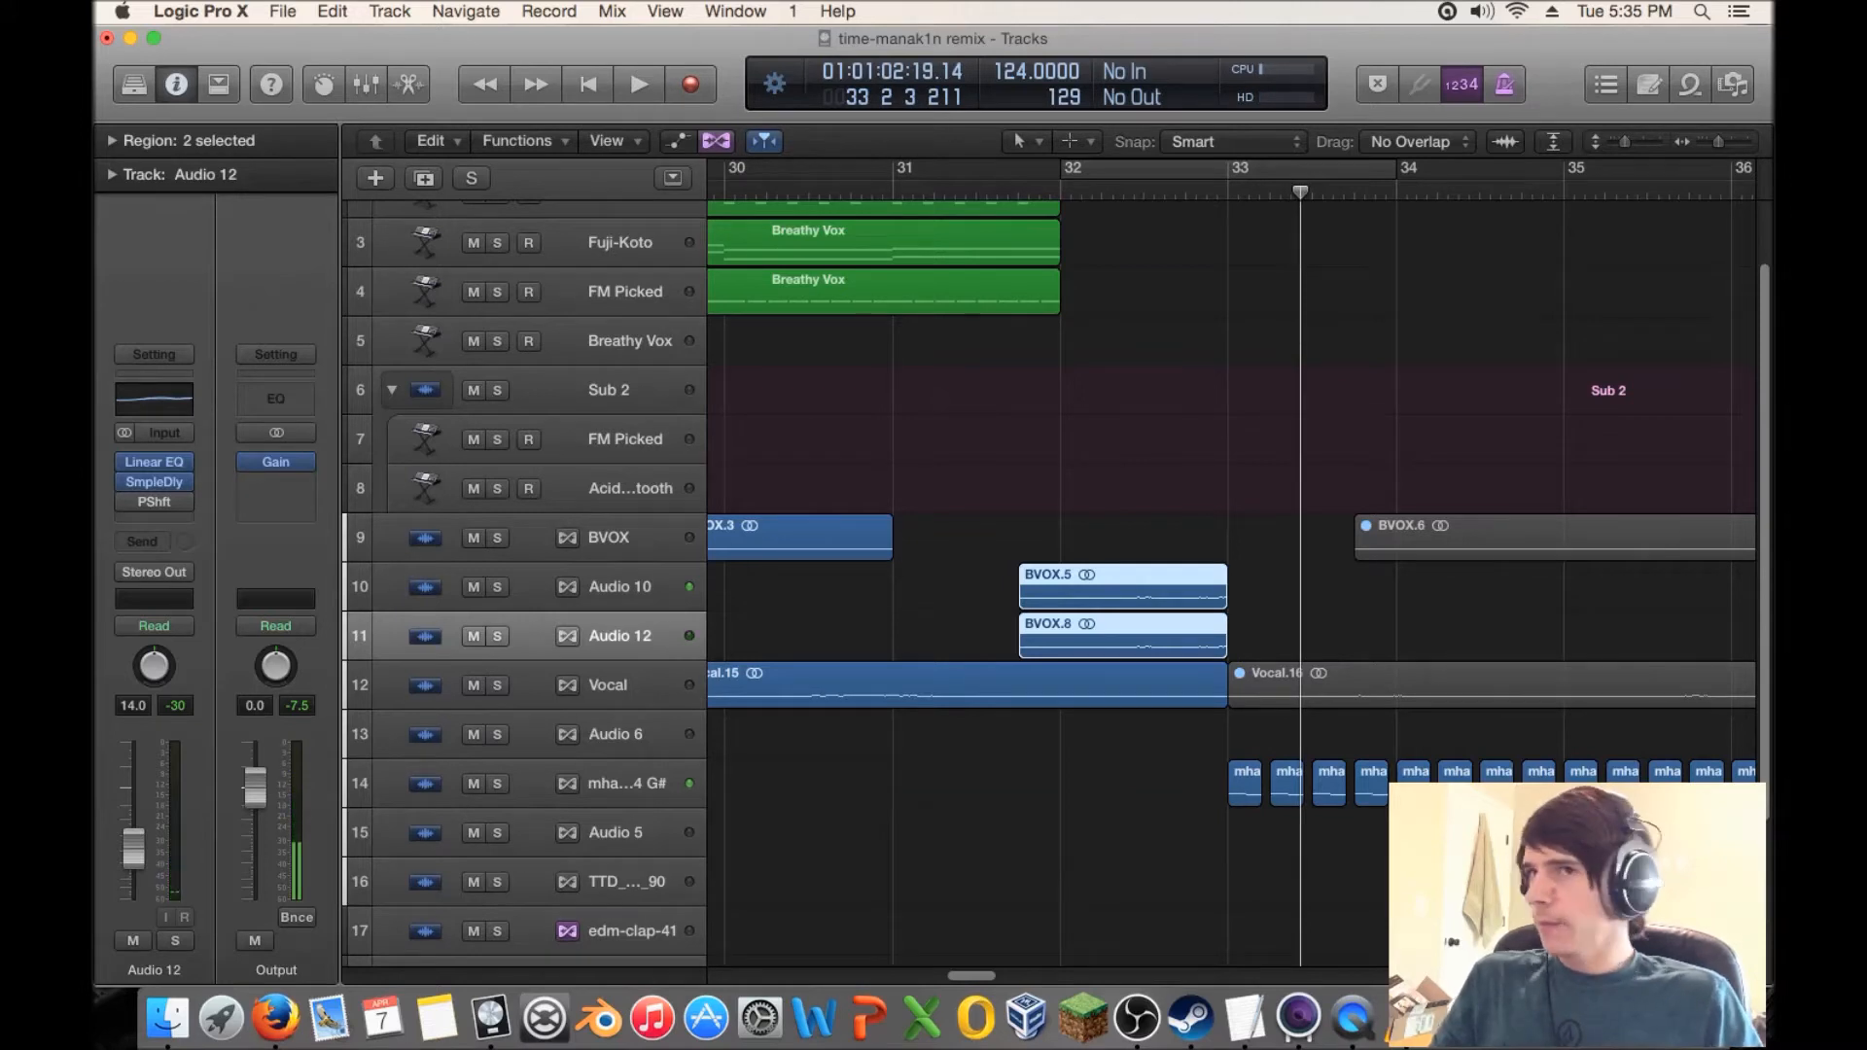
- Review the arrangement's instrument tracks before bar 33, selecting Breathy Vox and the FM Picked track inside Sub 2
scroll(1050, 584, "up", 2)
mouse_move(1718, 142)
left_mouse_down()
mouse_move(1621, 142)
mouse_move(1705, 142)
left_mouse_up()
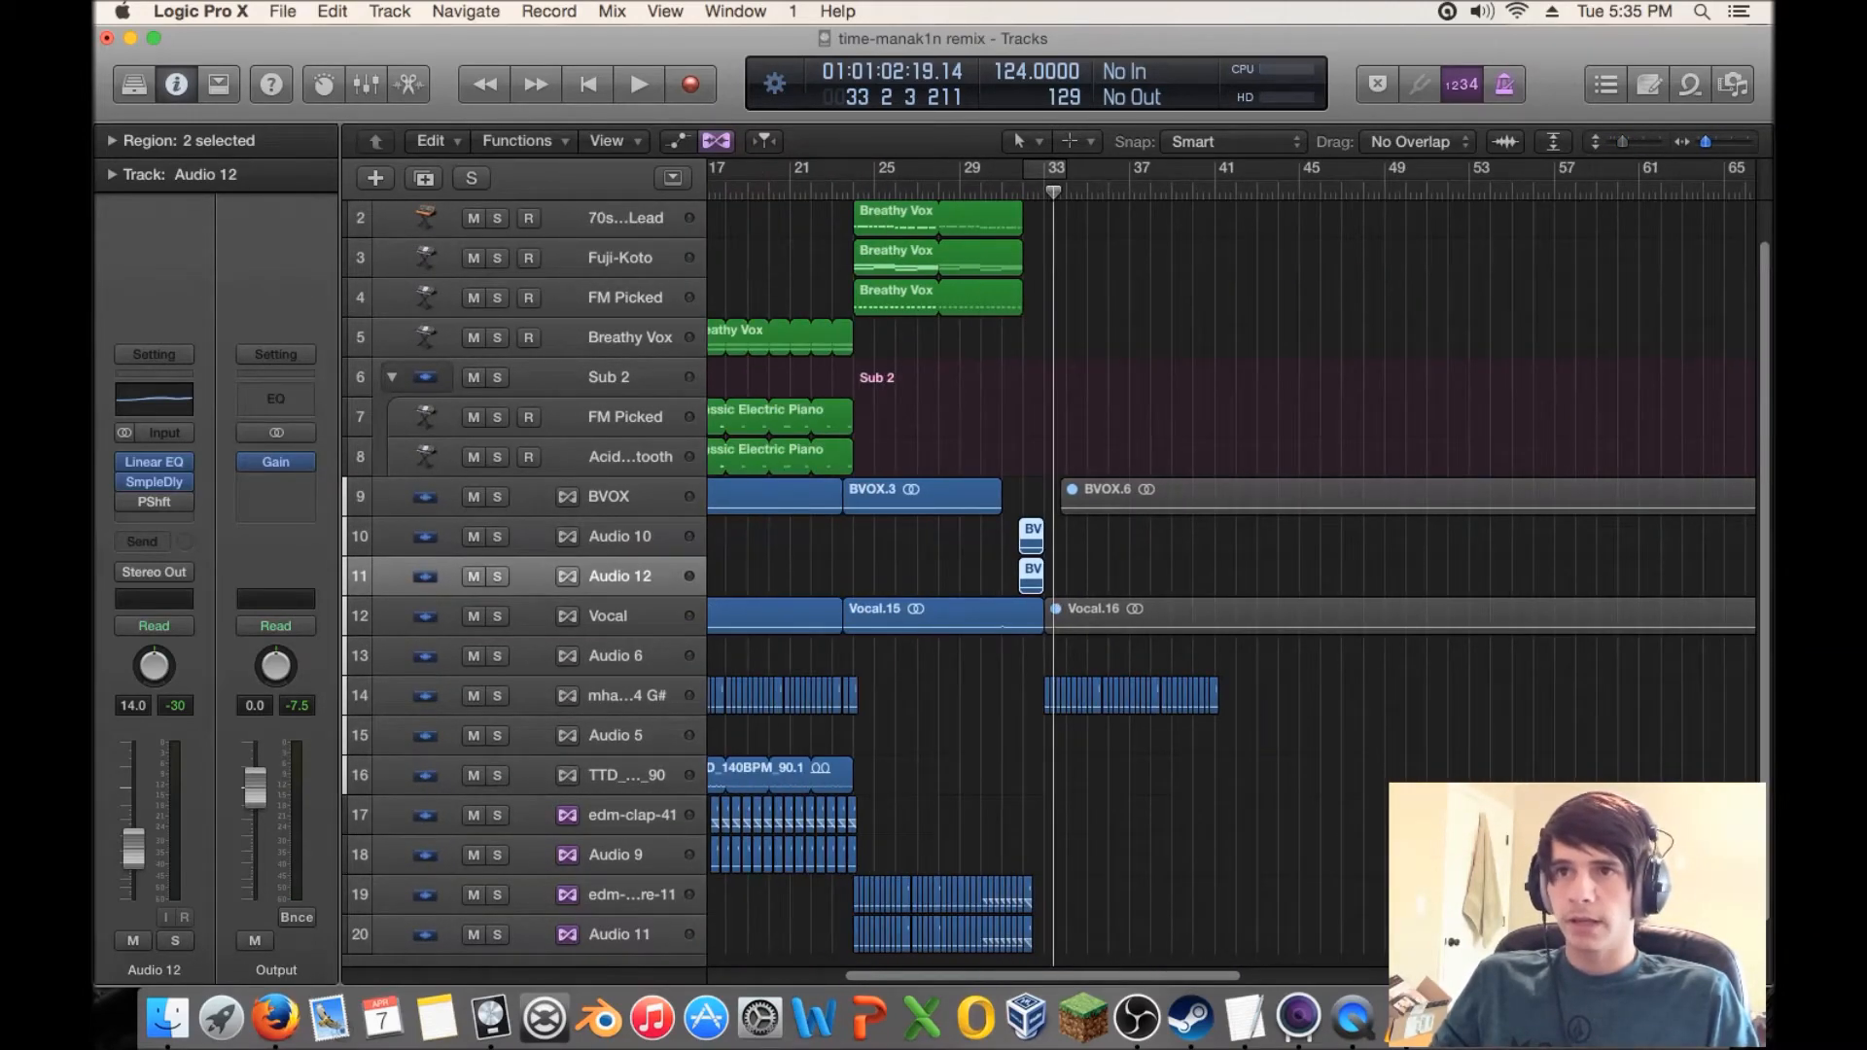
scroll(1230, 564, "left", 3)
scroll(1230, 565, "up", 1)
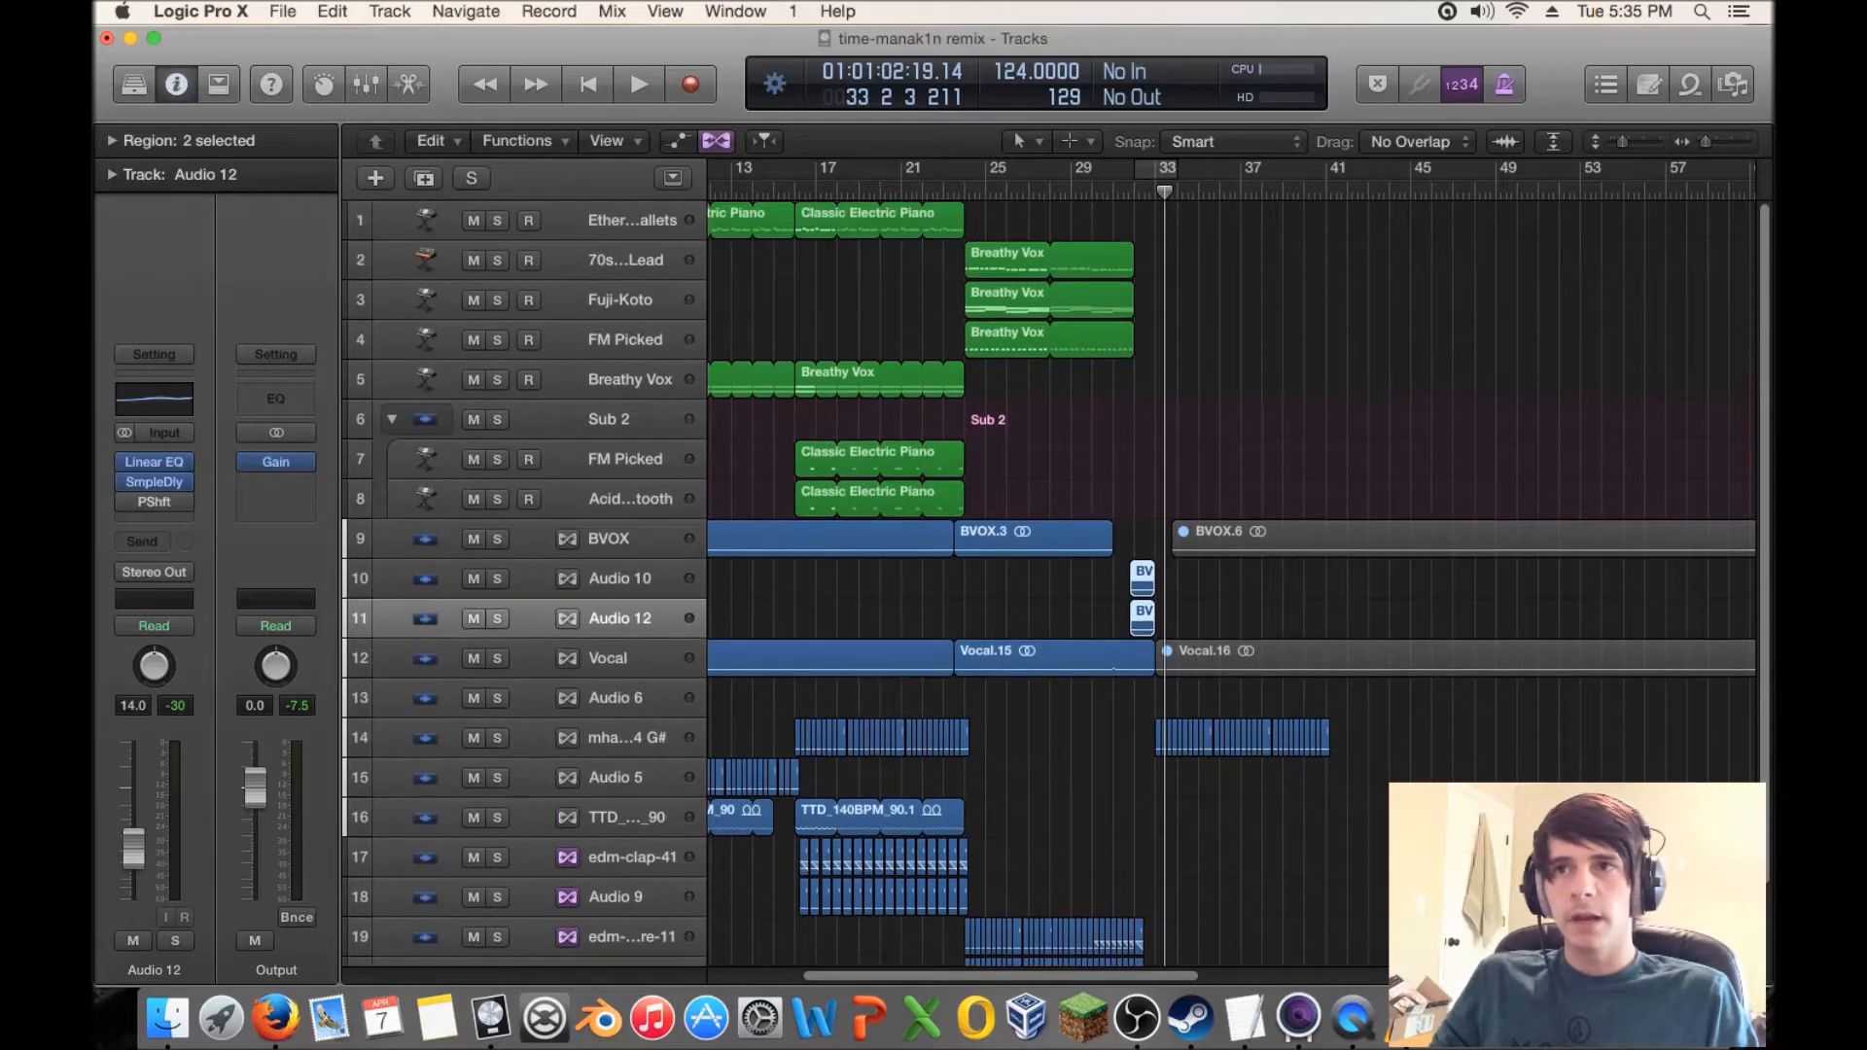
scroll(1231, 564, "down", 2)
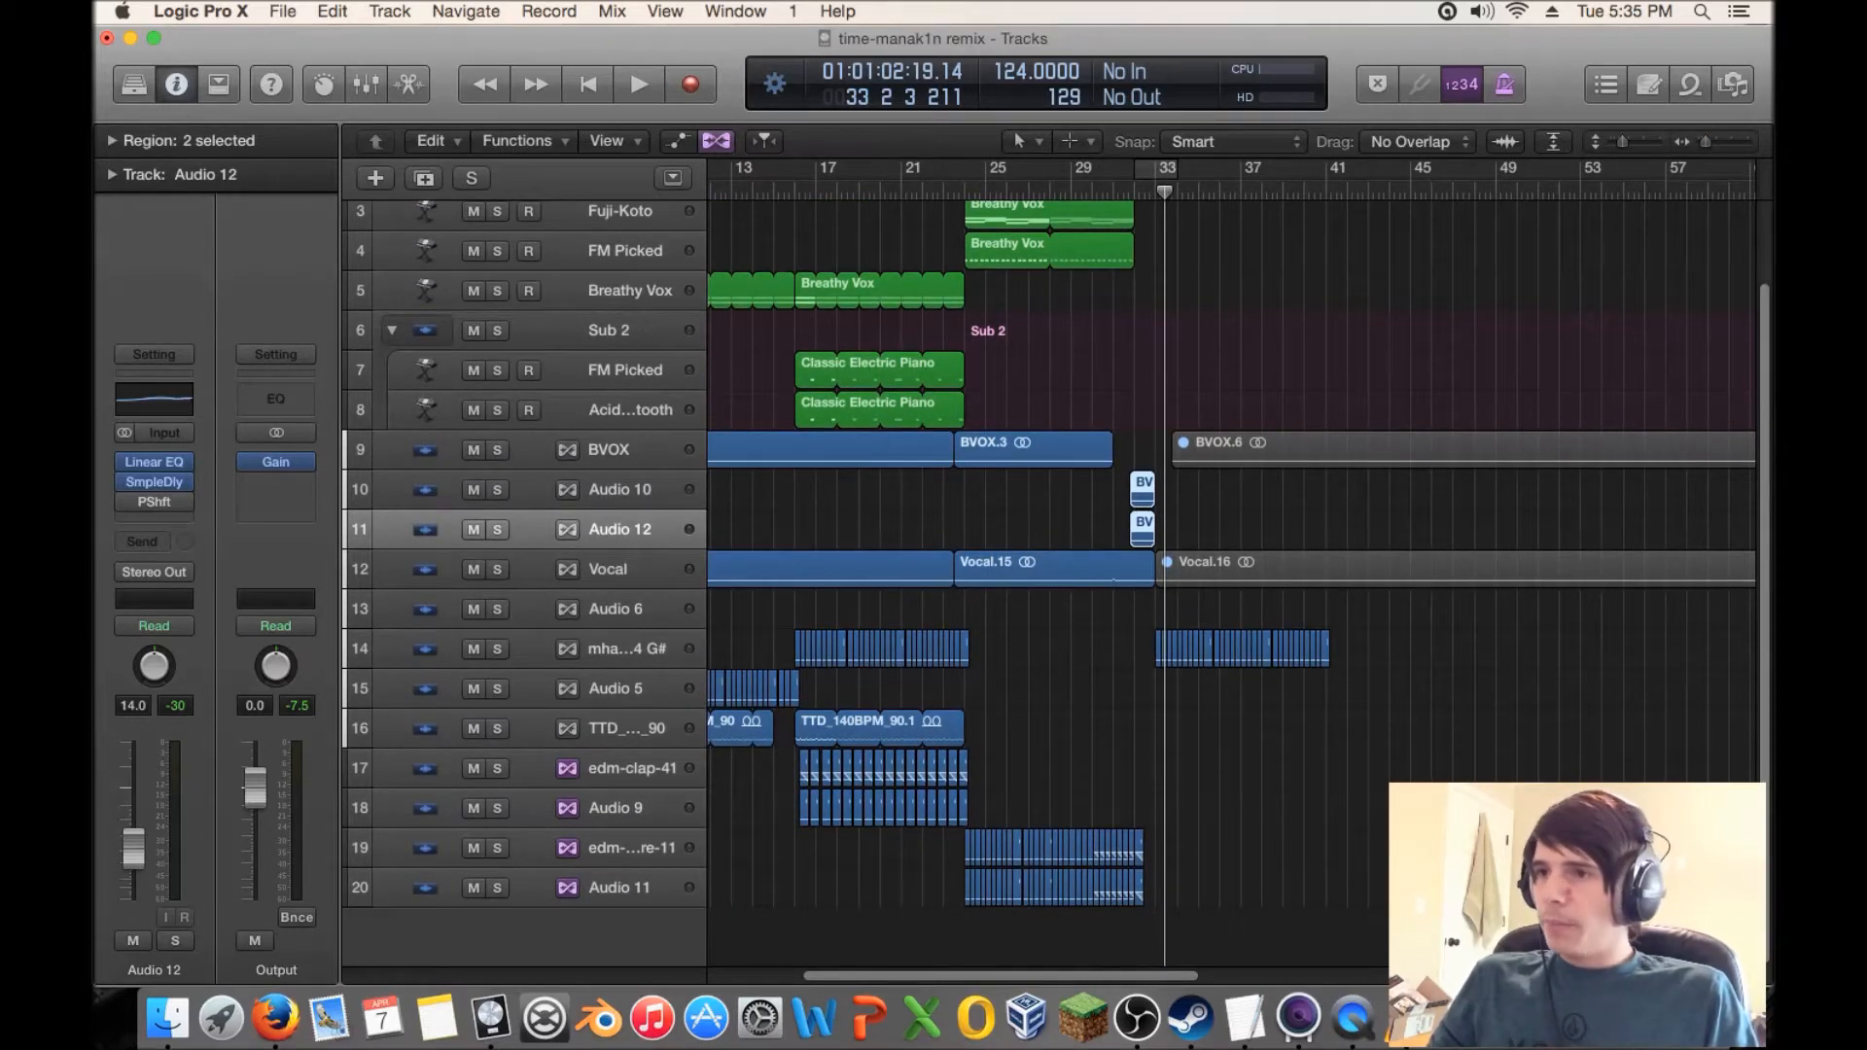
left_click(630, 291)
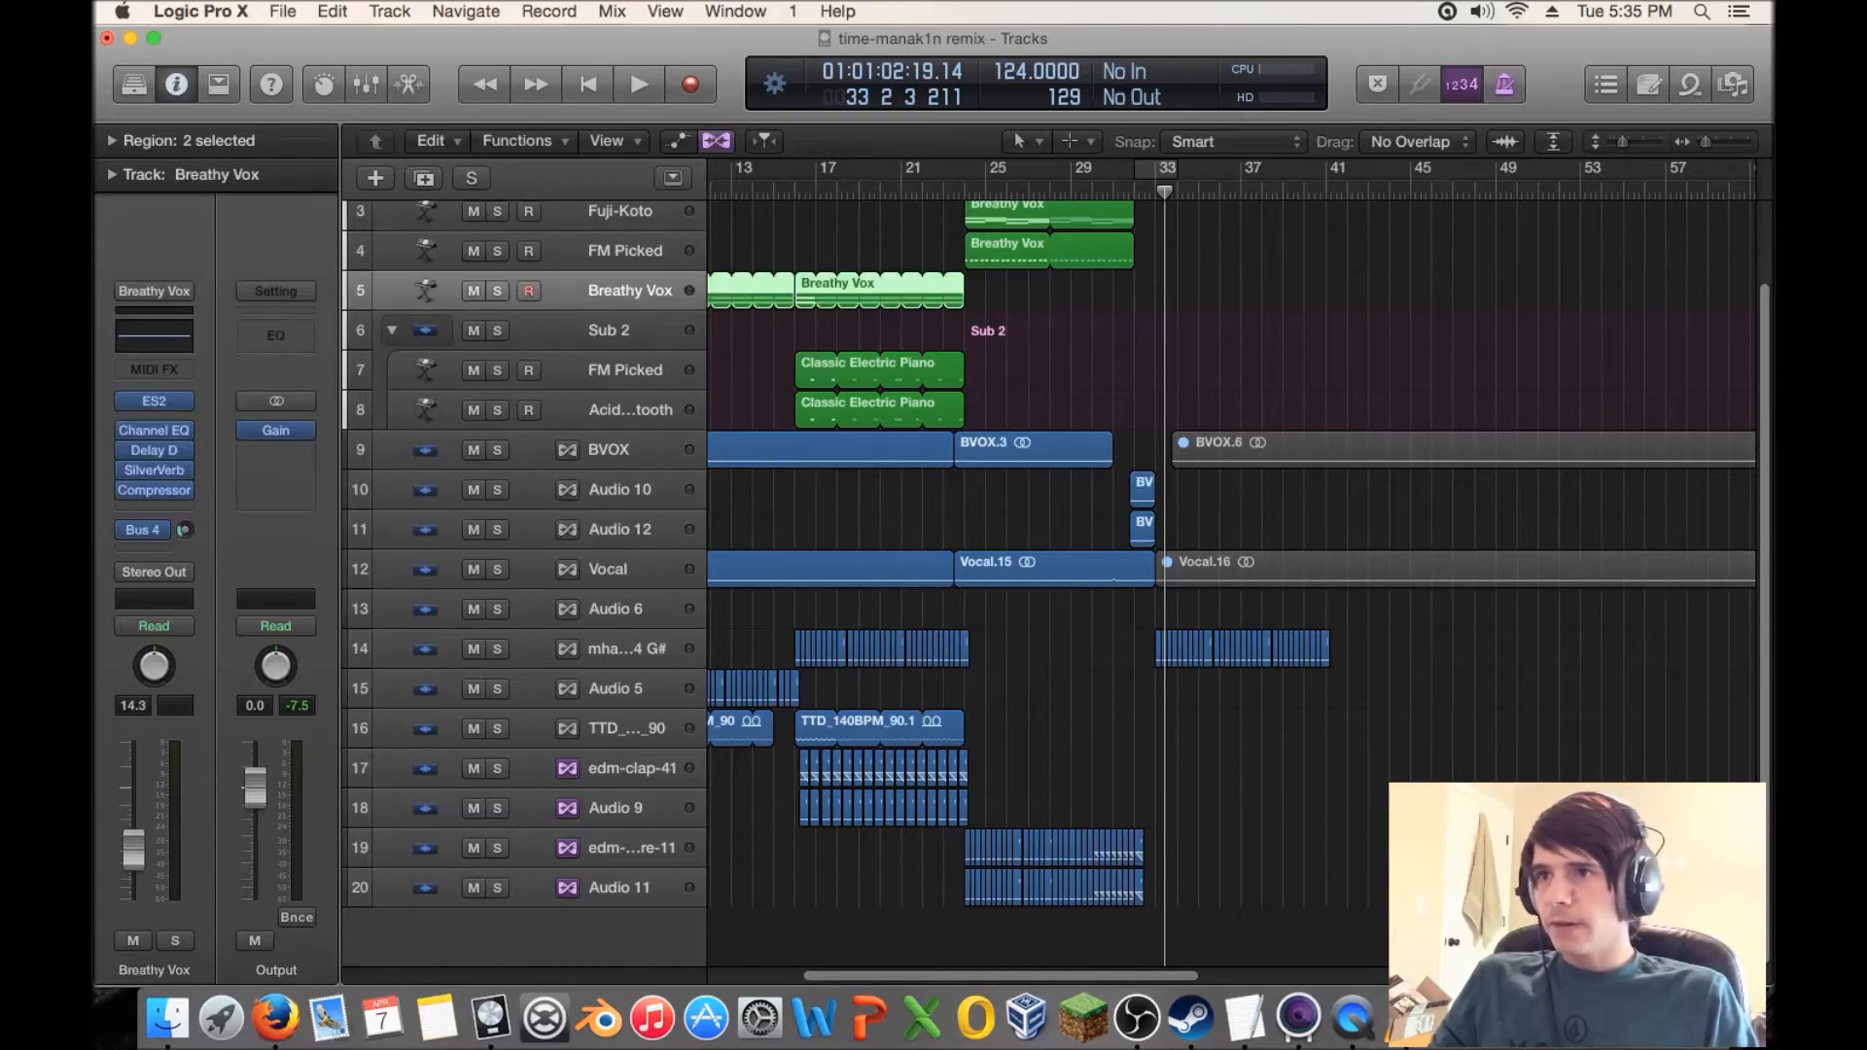
scroll(1230, 564, "left", 2)
scroll(1230, 564, "up", 2)
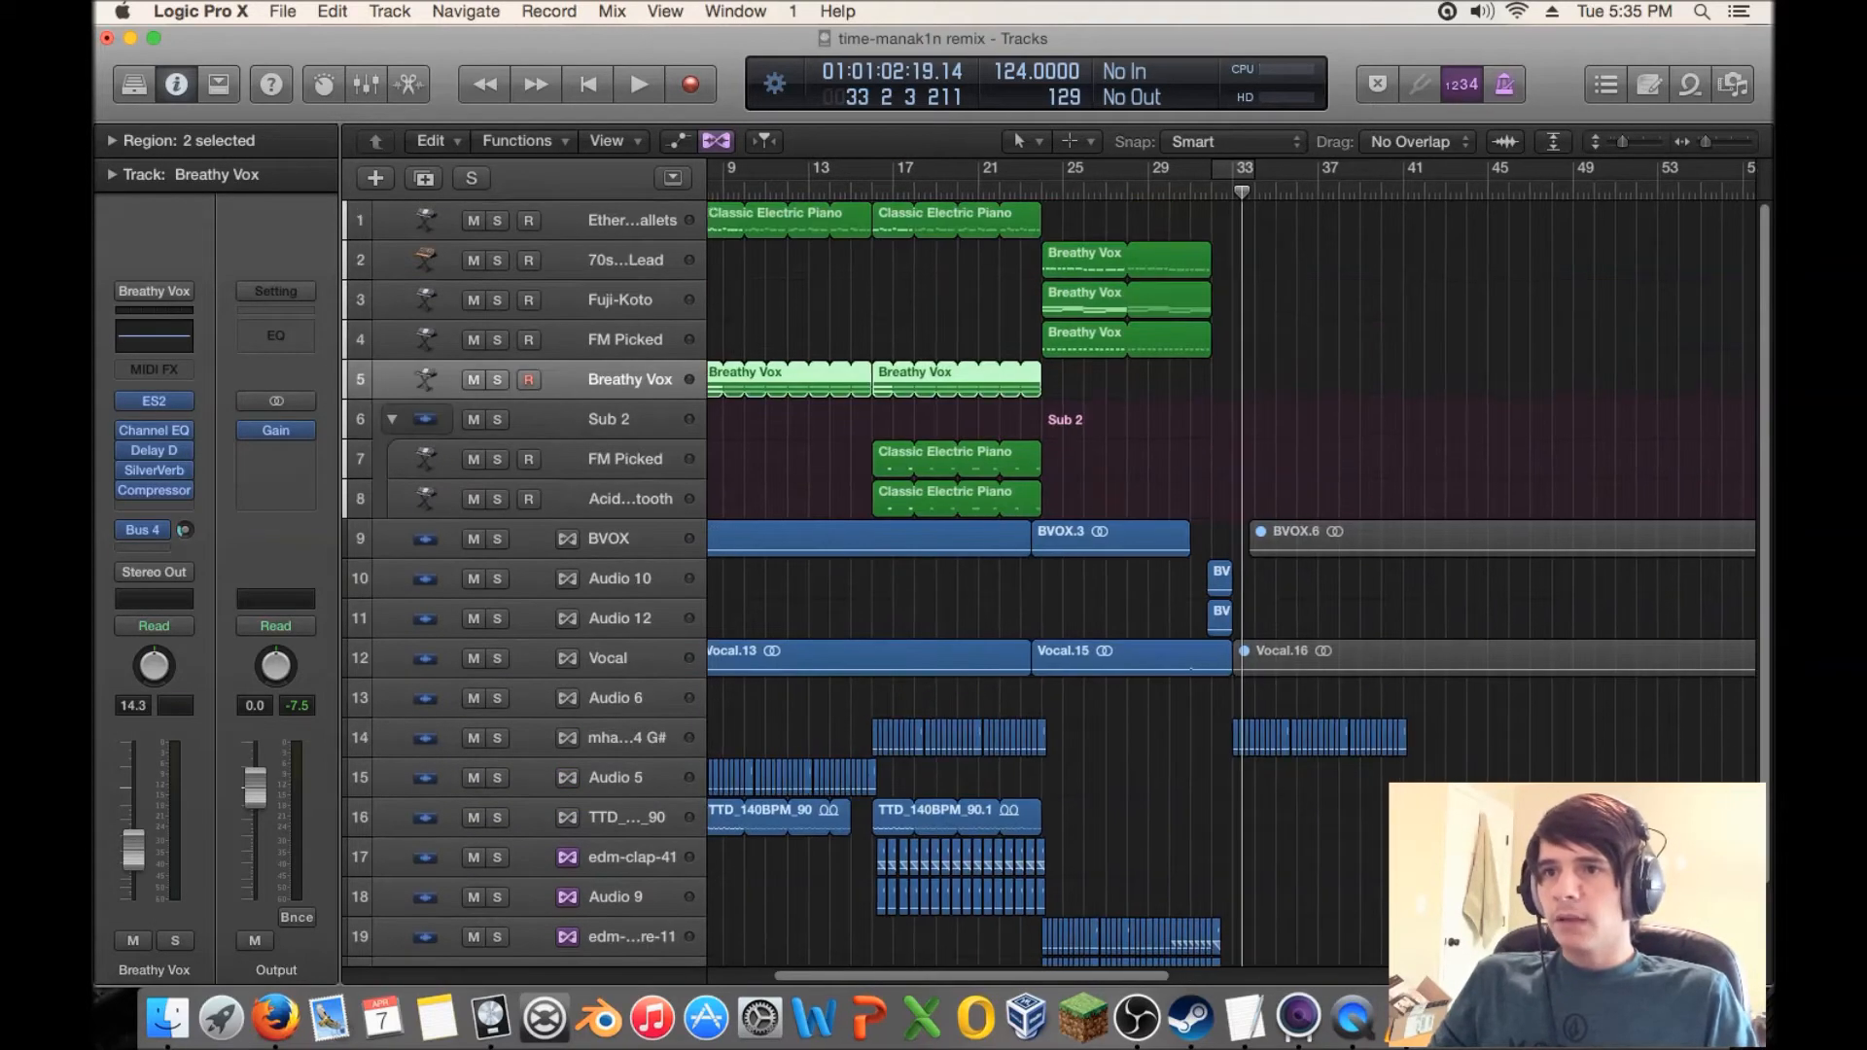
left_click(625, 453)
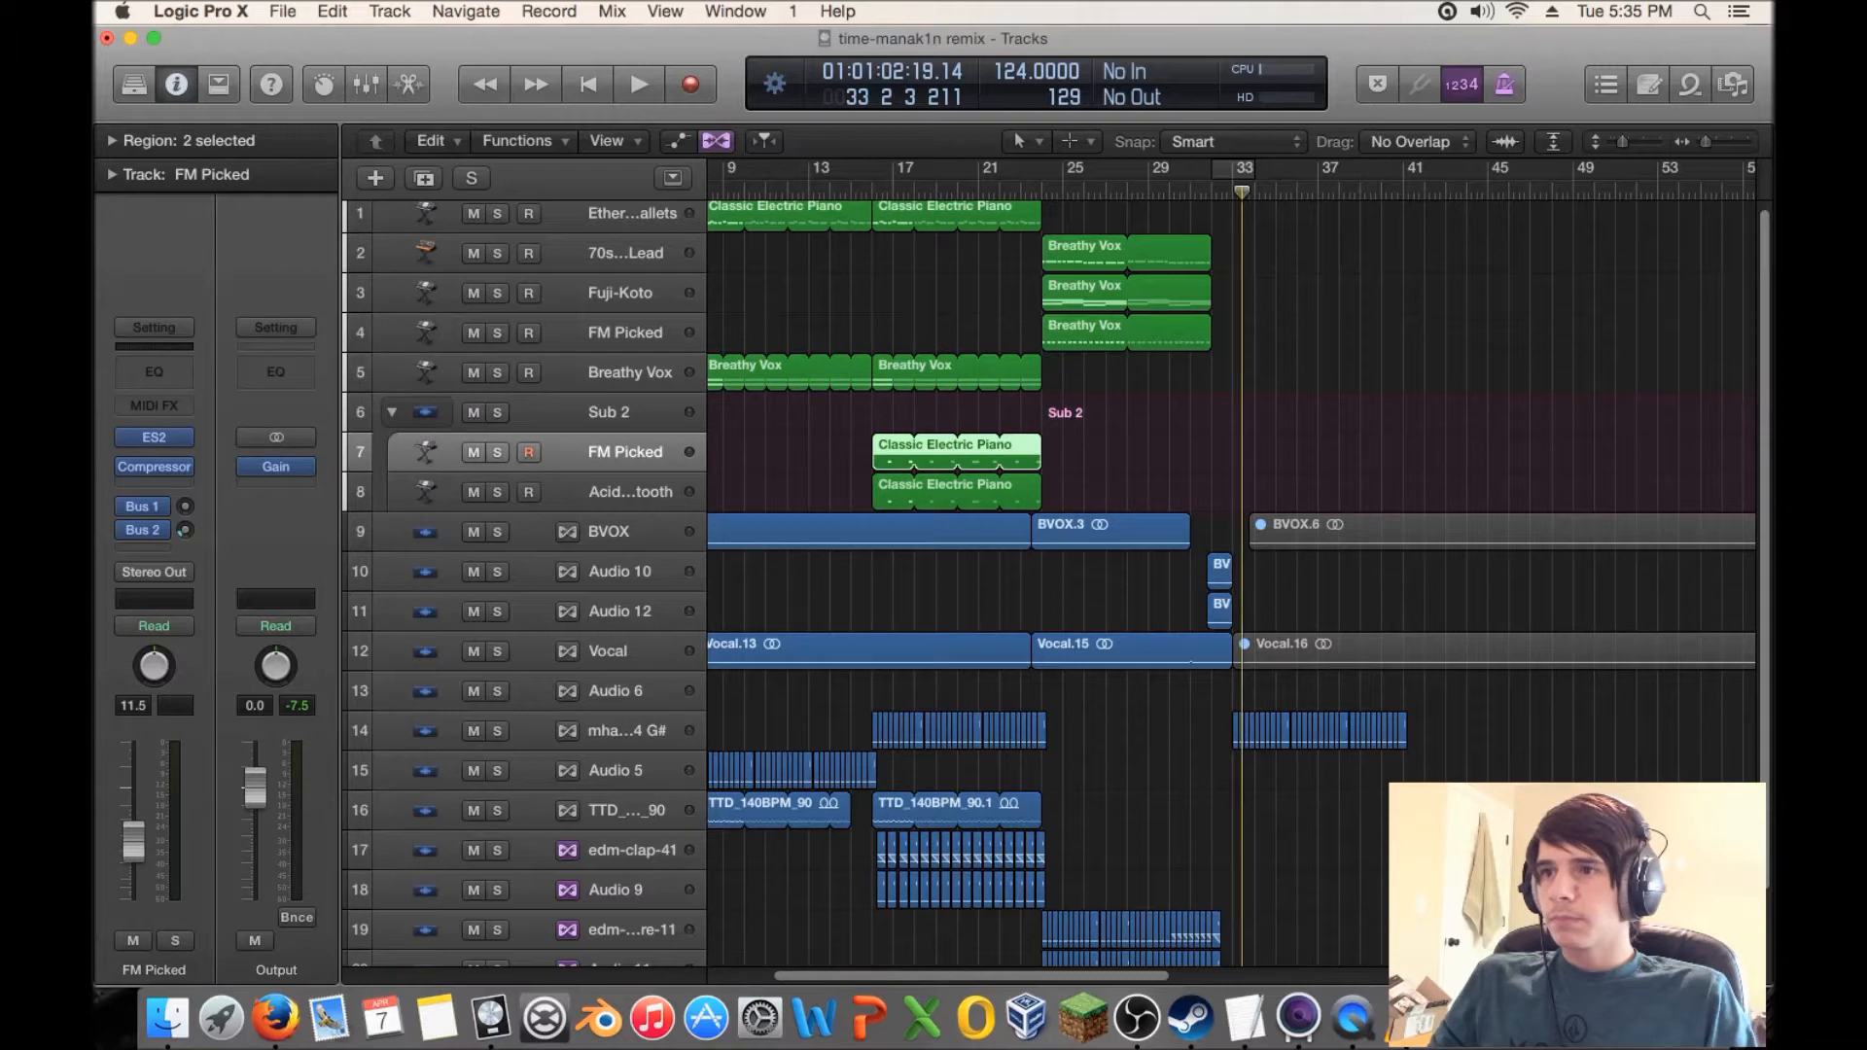
- Solo the FM Picked track in Sub 2, audition its region from bar 16, and turn the solo off
key("s")
key("shift+space")
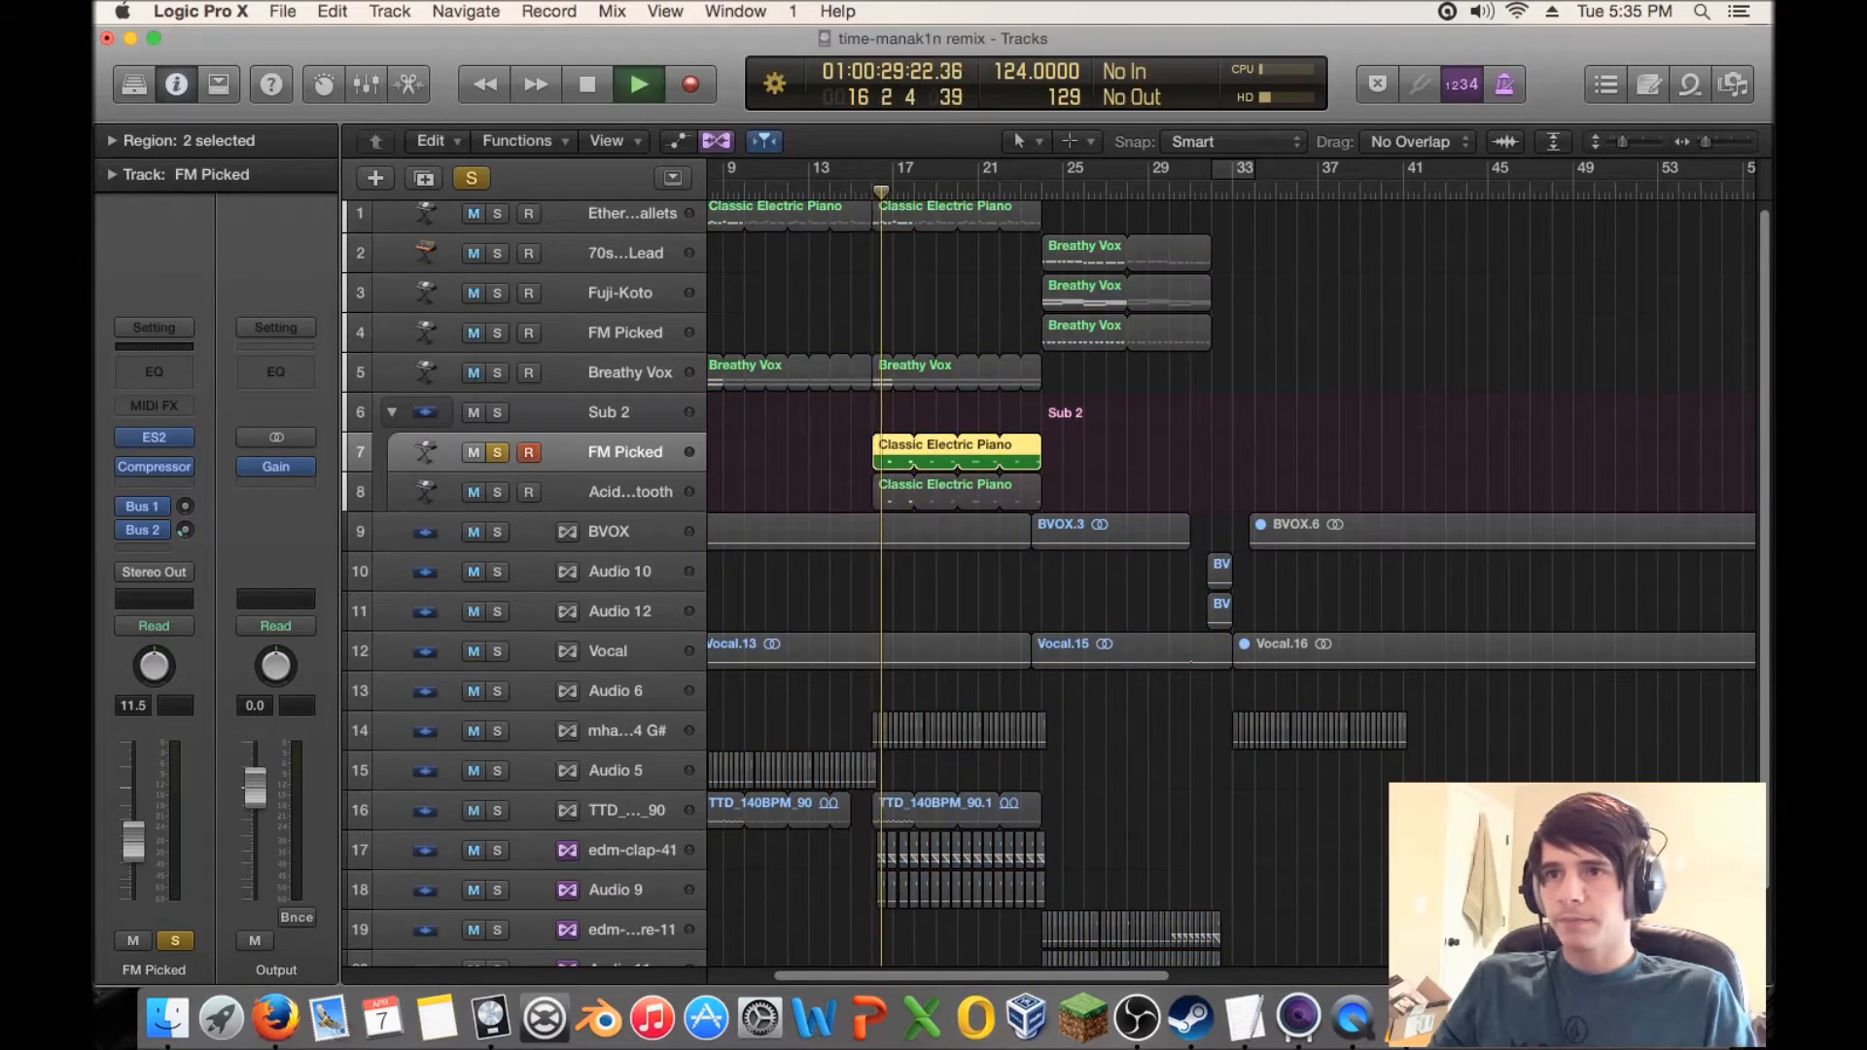
key("space")
key("s")
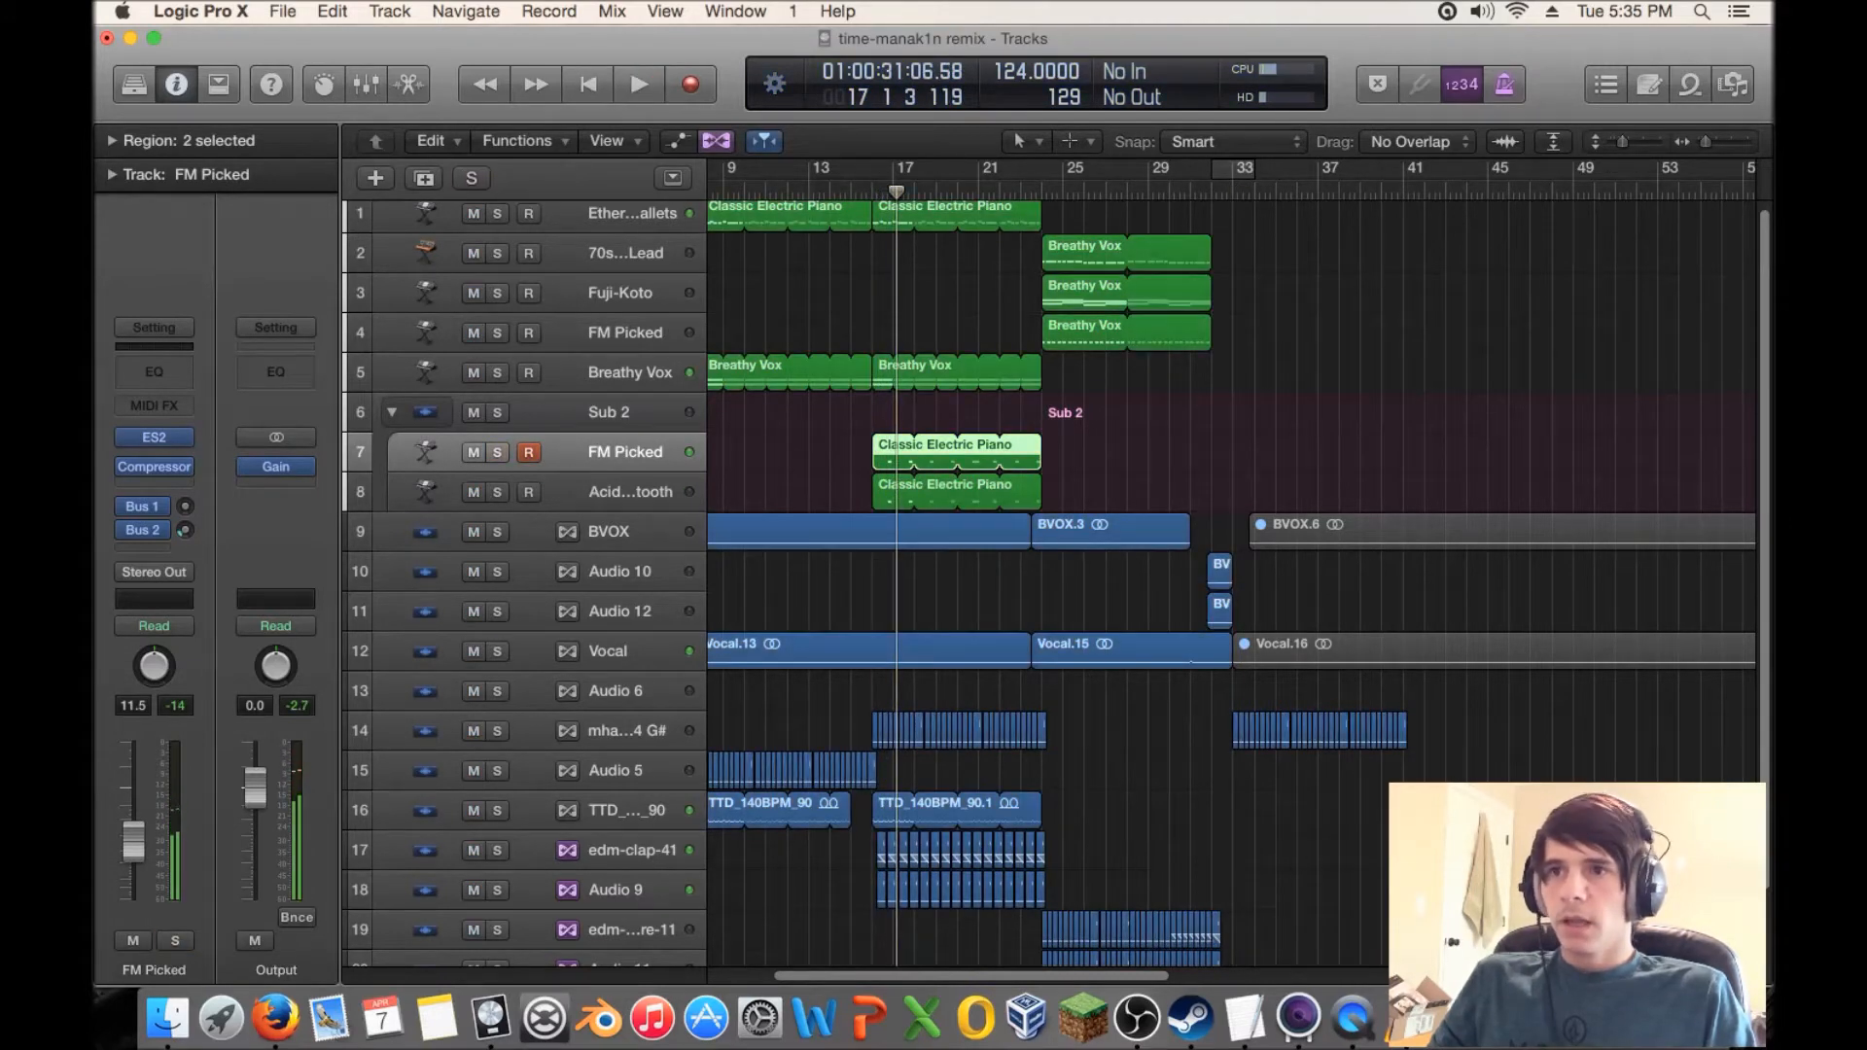
- Place the playhead at bar 33 and add one software instrument track using the stereo ES2 synthesizer below Acid Sawtooth
key("alt+shift+d")
left_click_drag(1190, 192, 1232, 192)
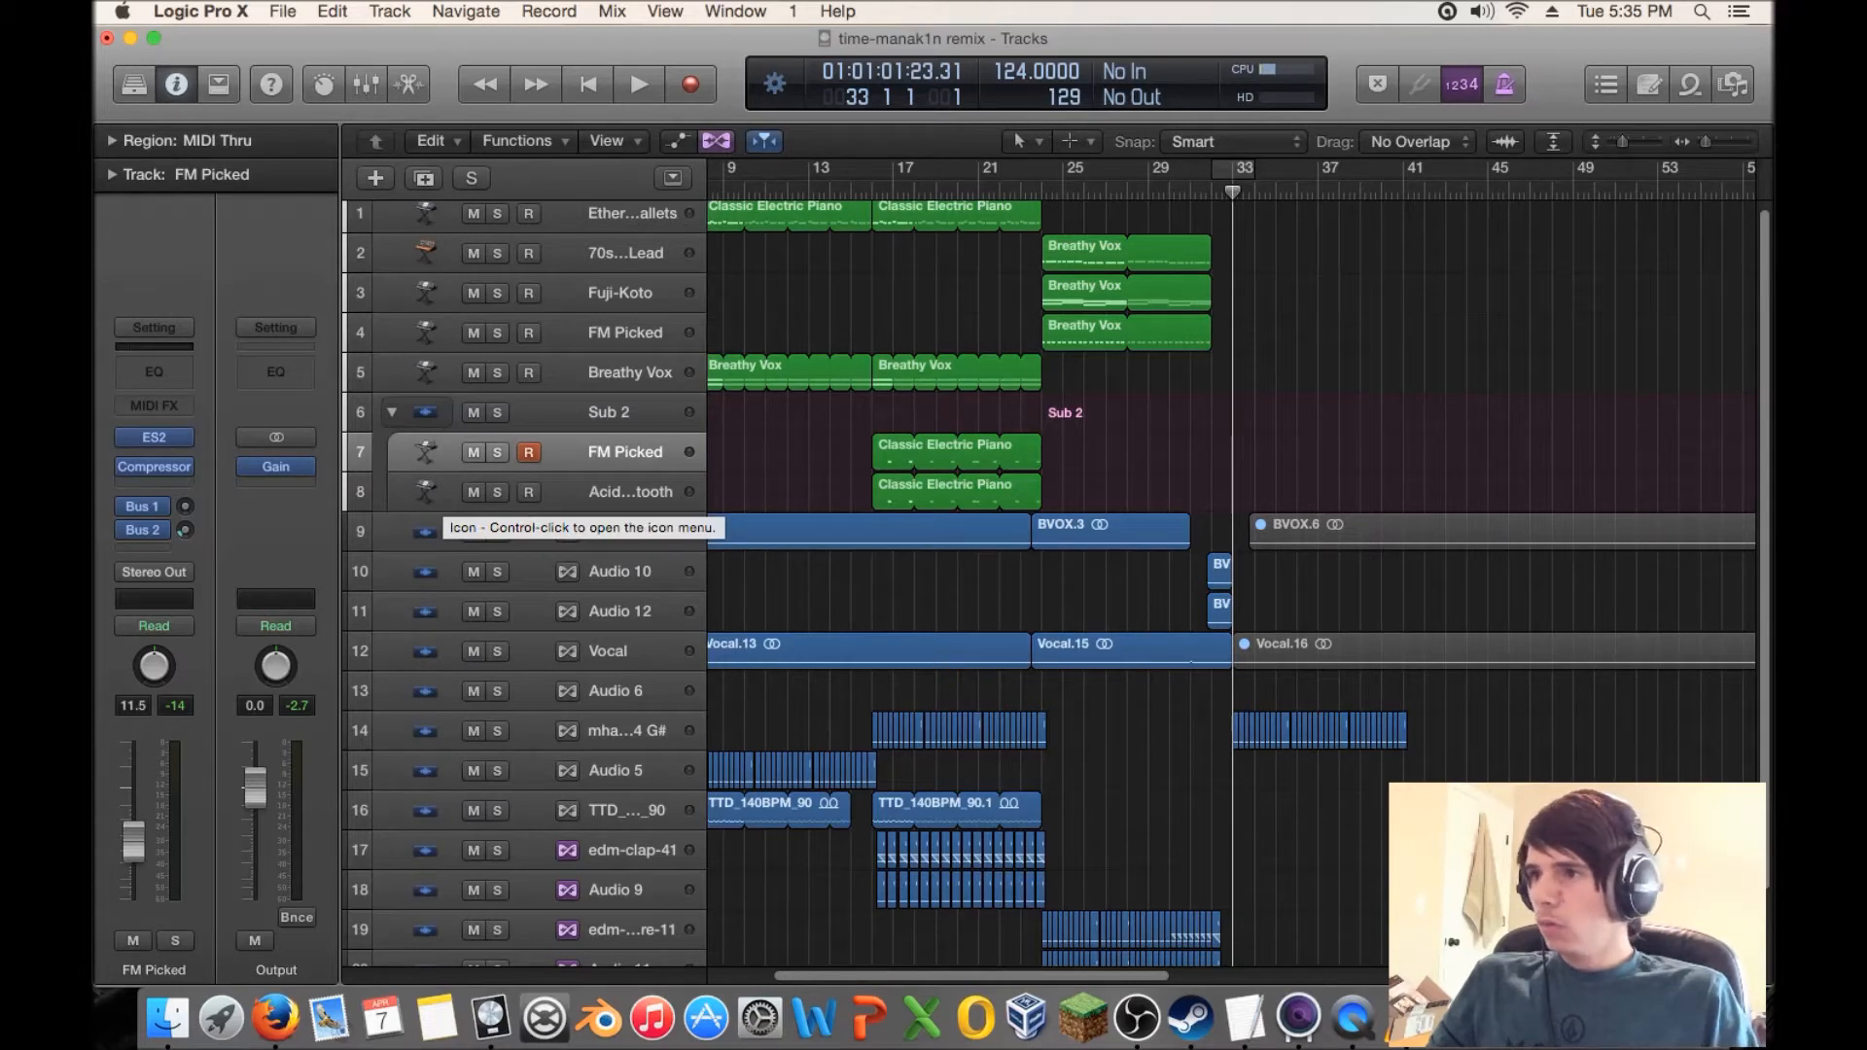
scroll(973, 584, "up", 1)
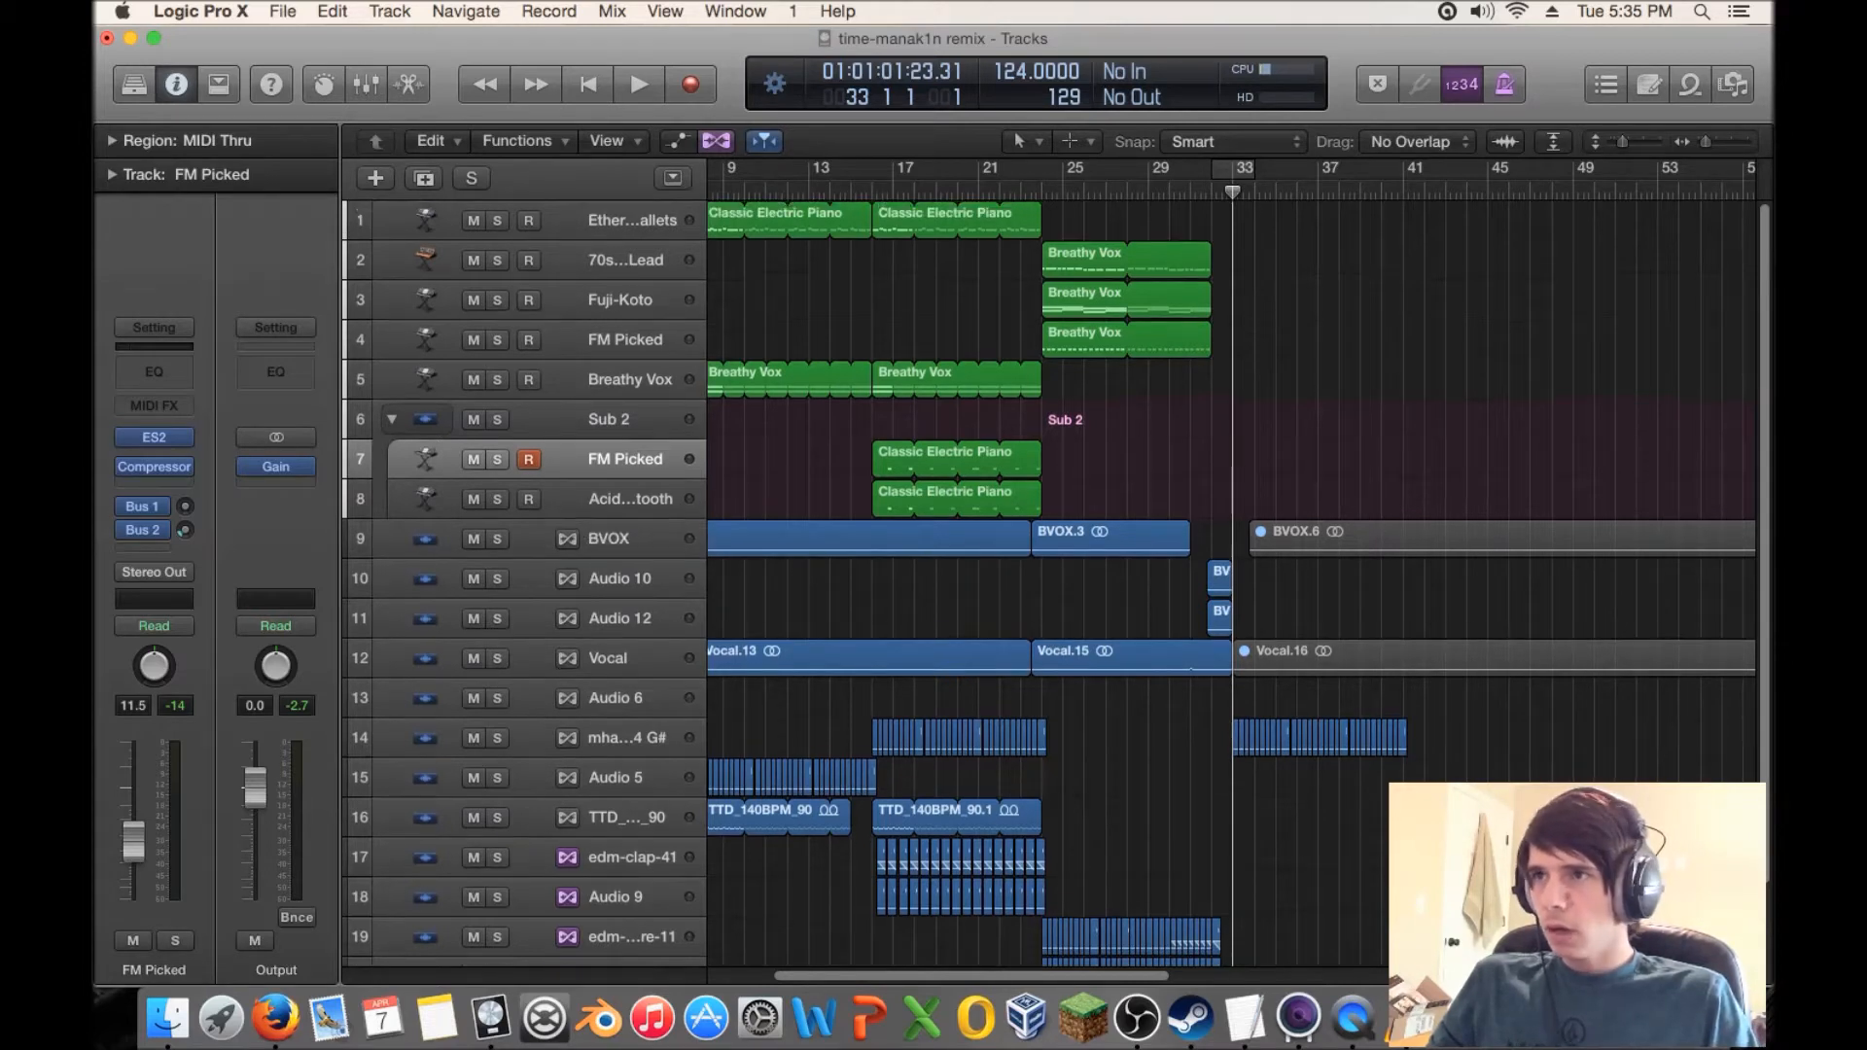
left_click(375, 178)
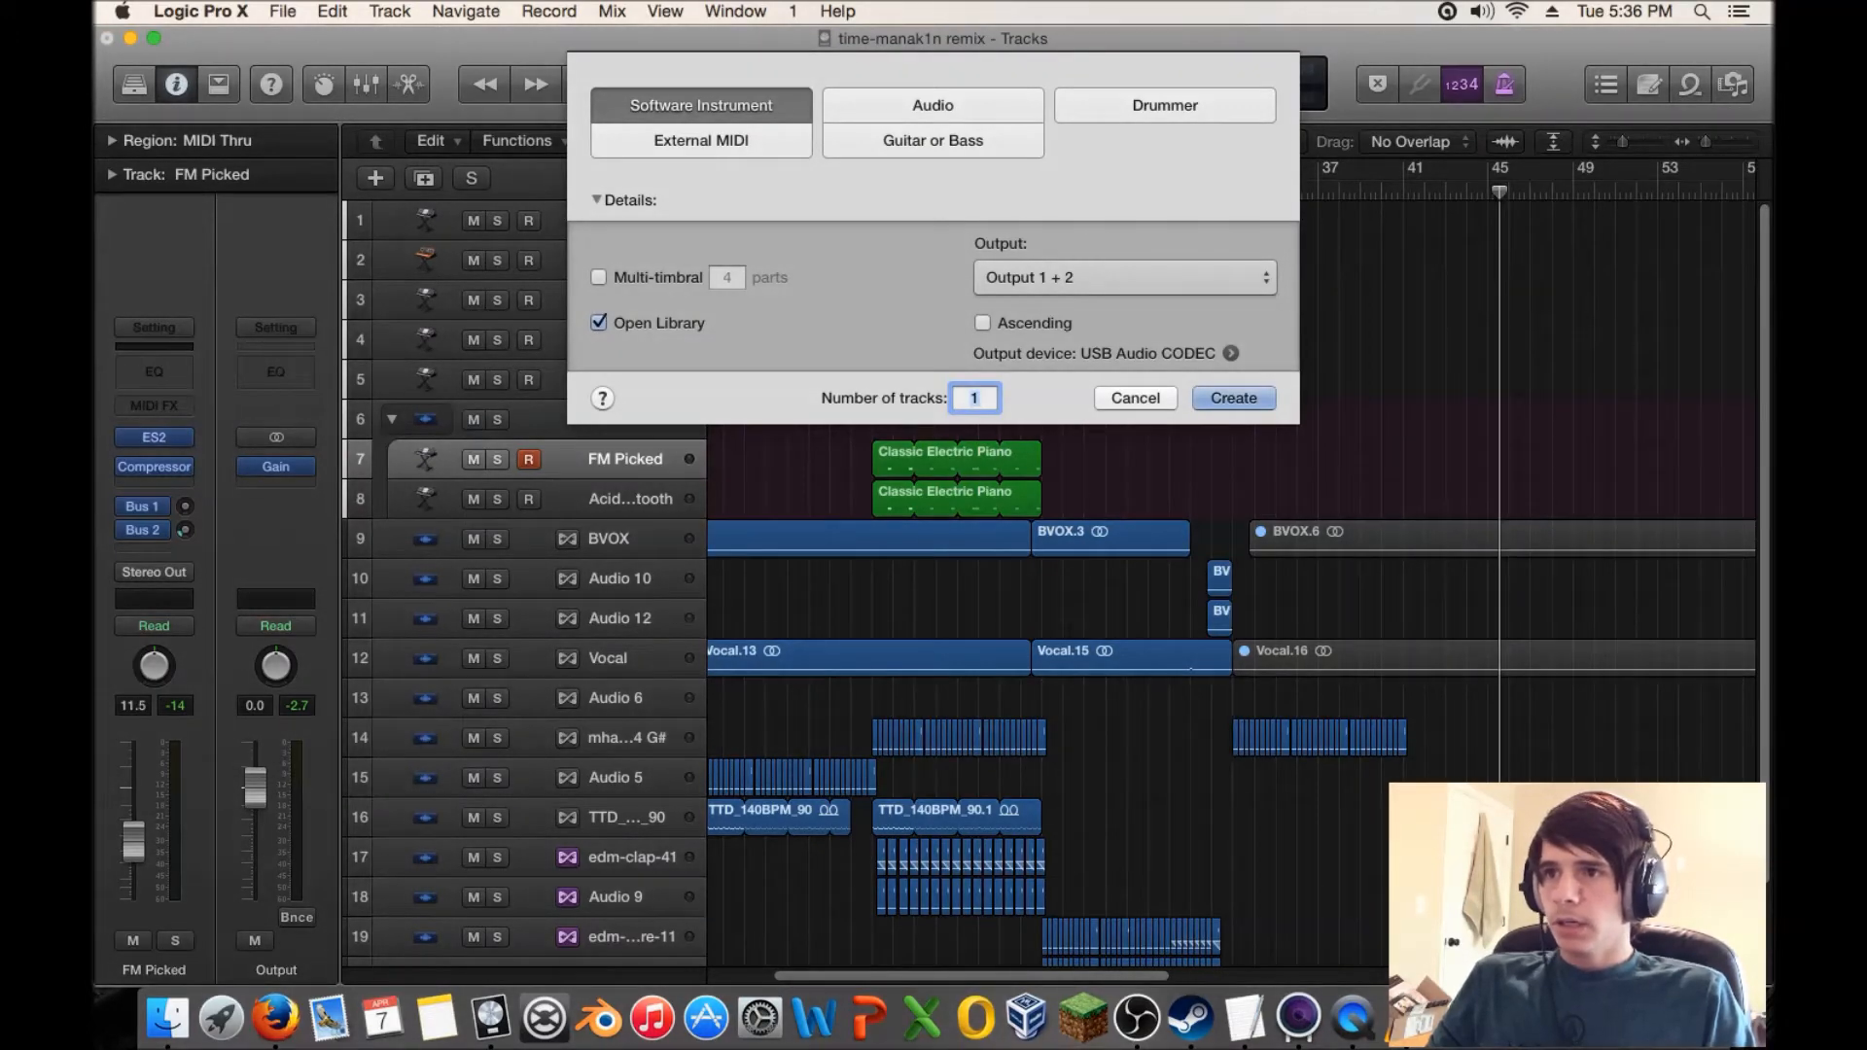
key("Return")
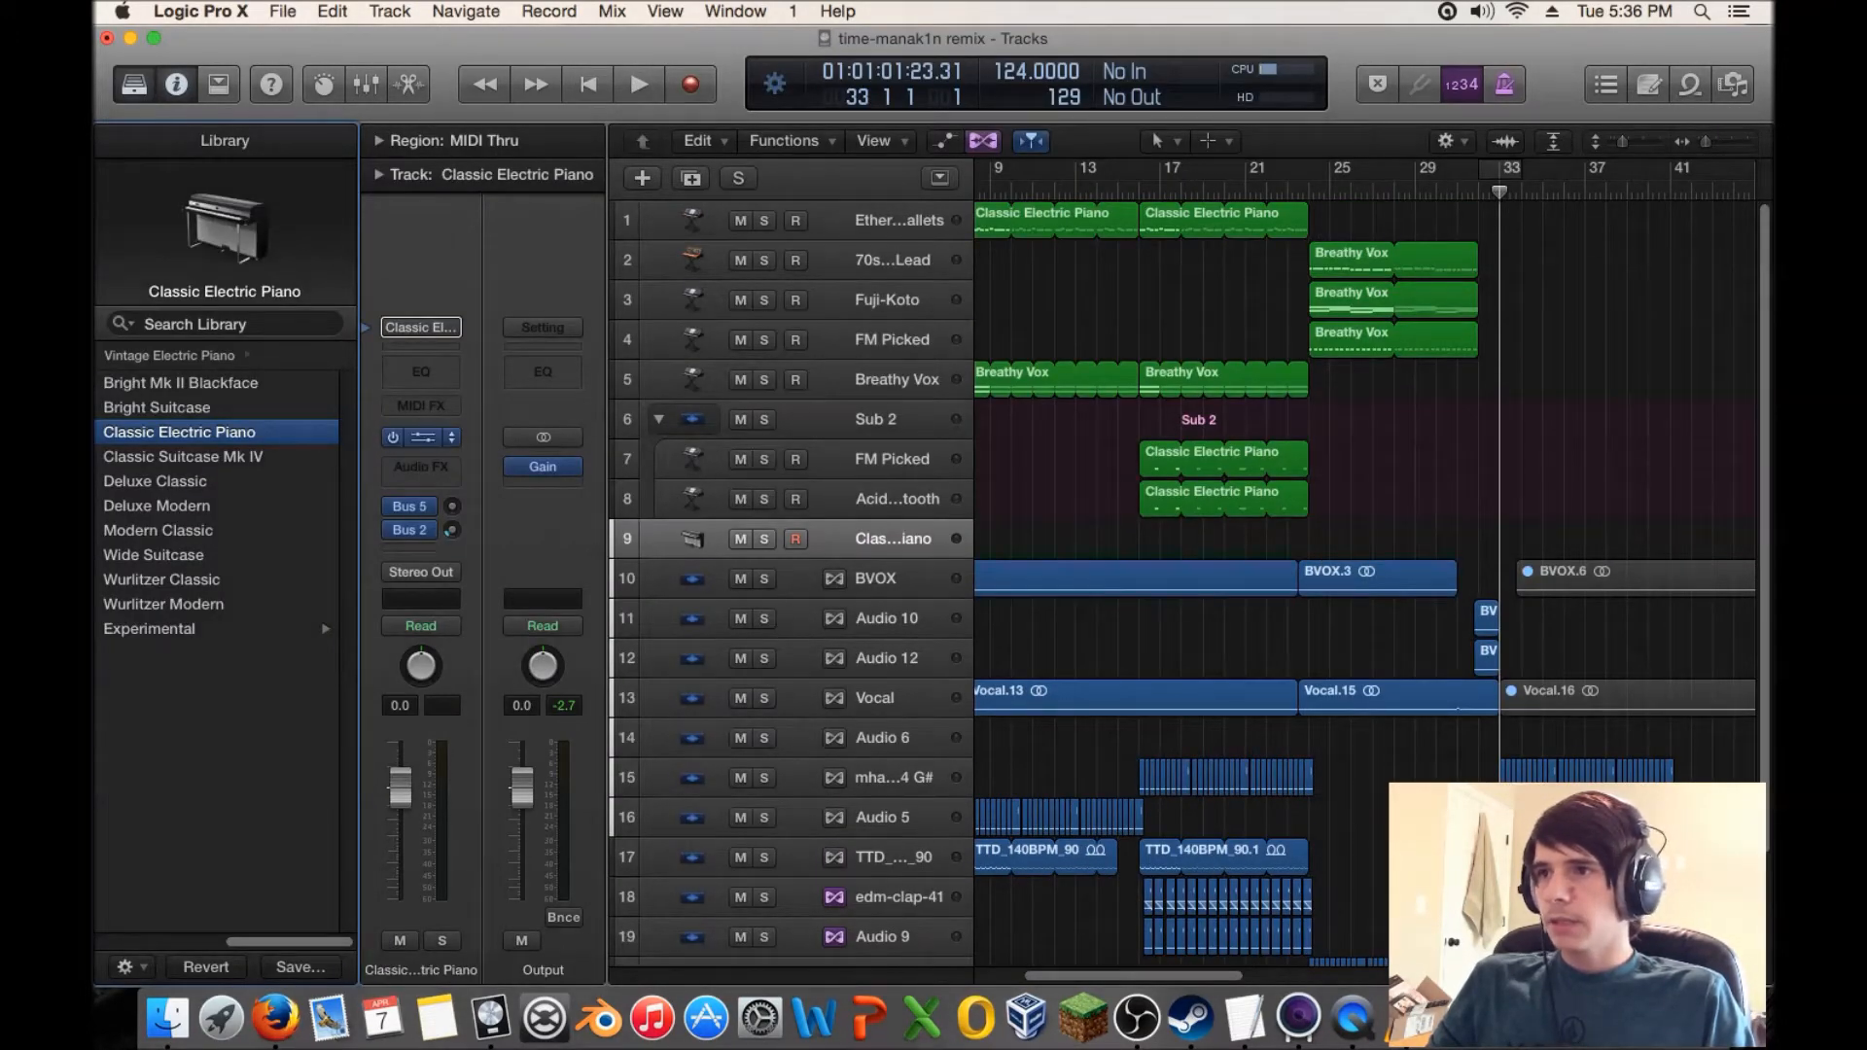
left_click(421, 437)
mouse_move(515, 619)
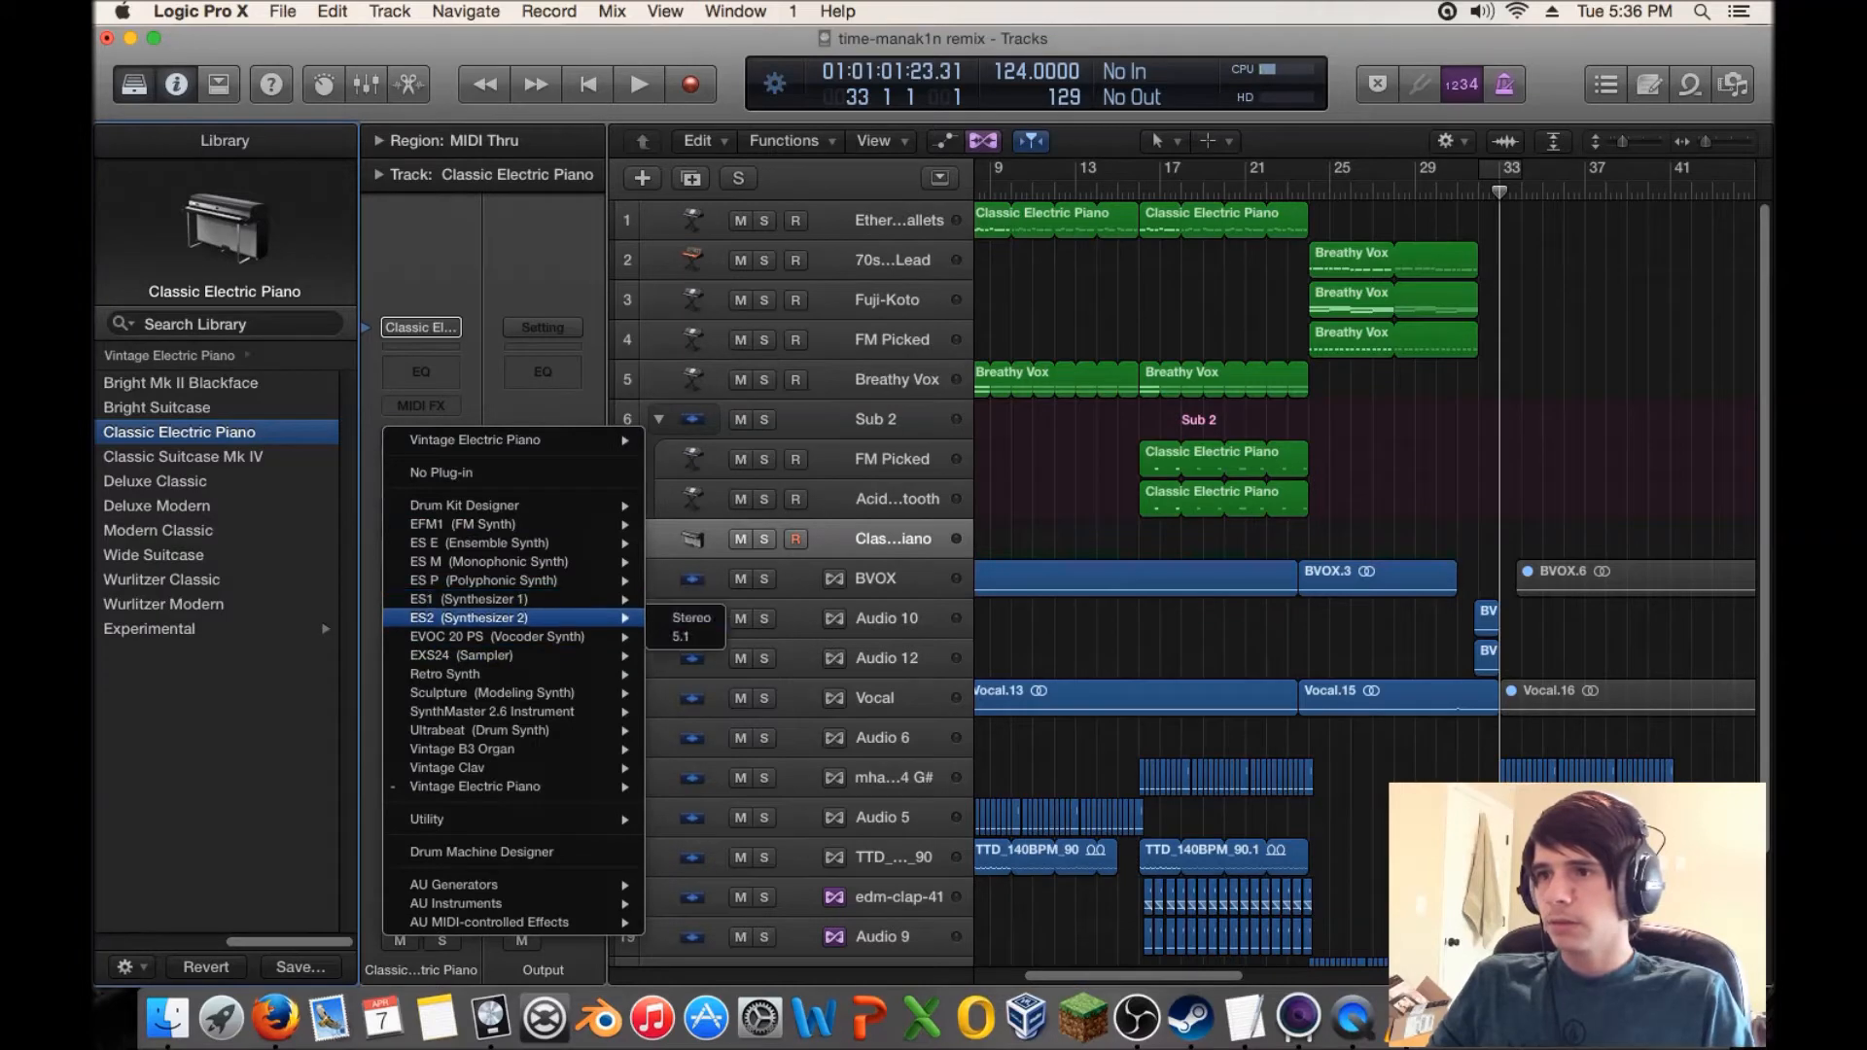
left_click(692, 617)
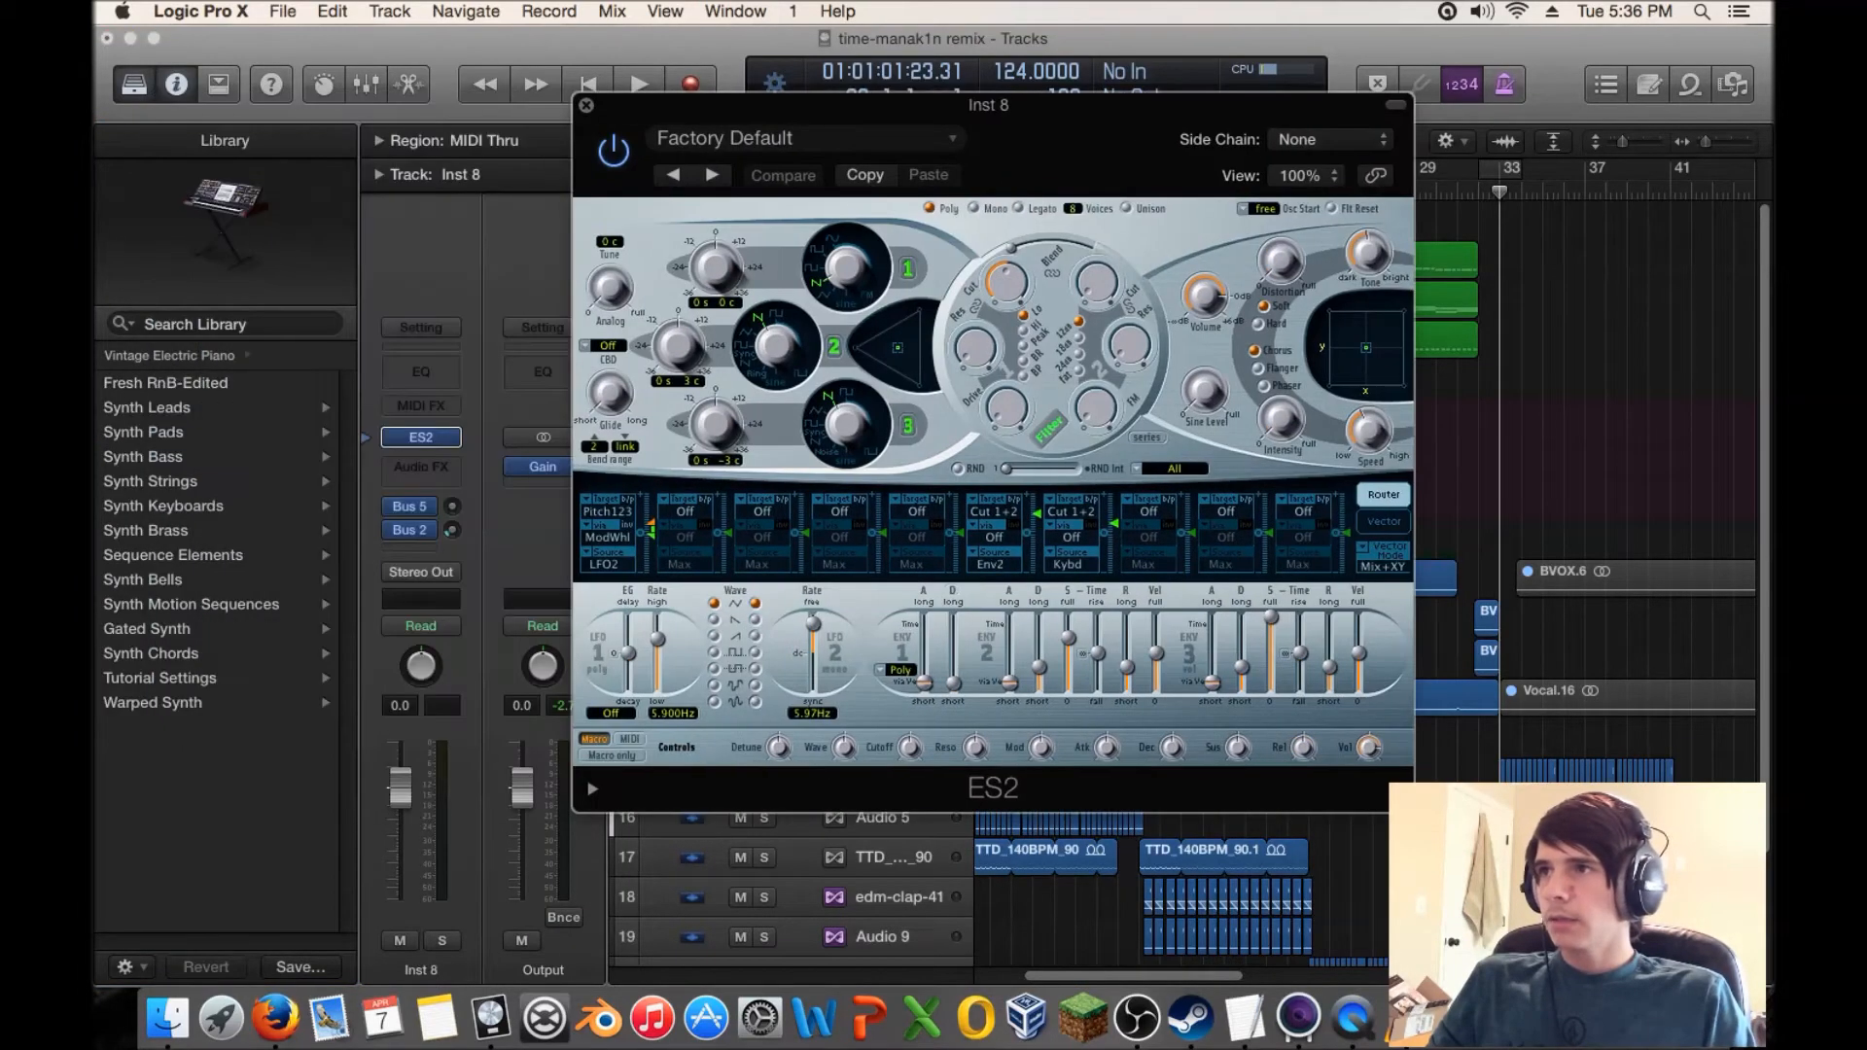
left_click(134, 85)
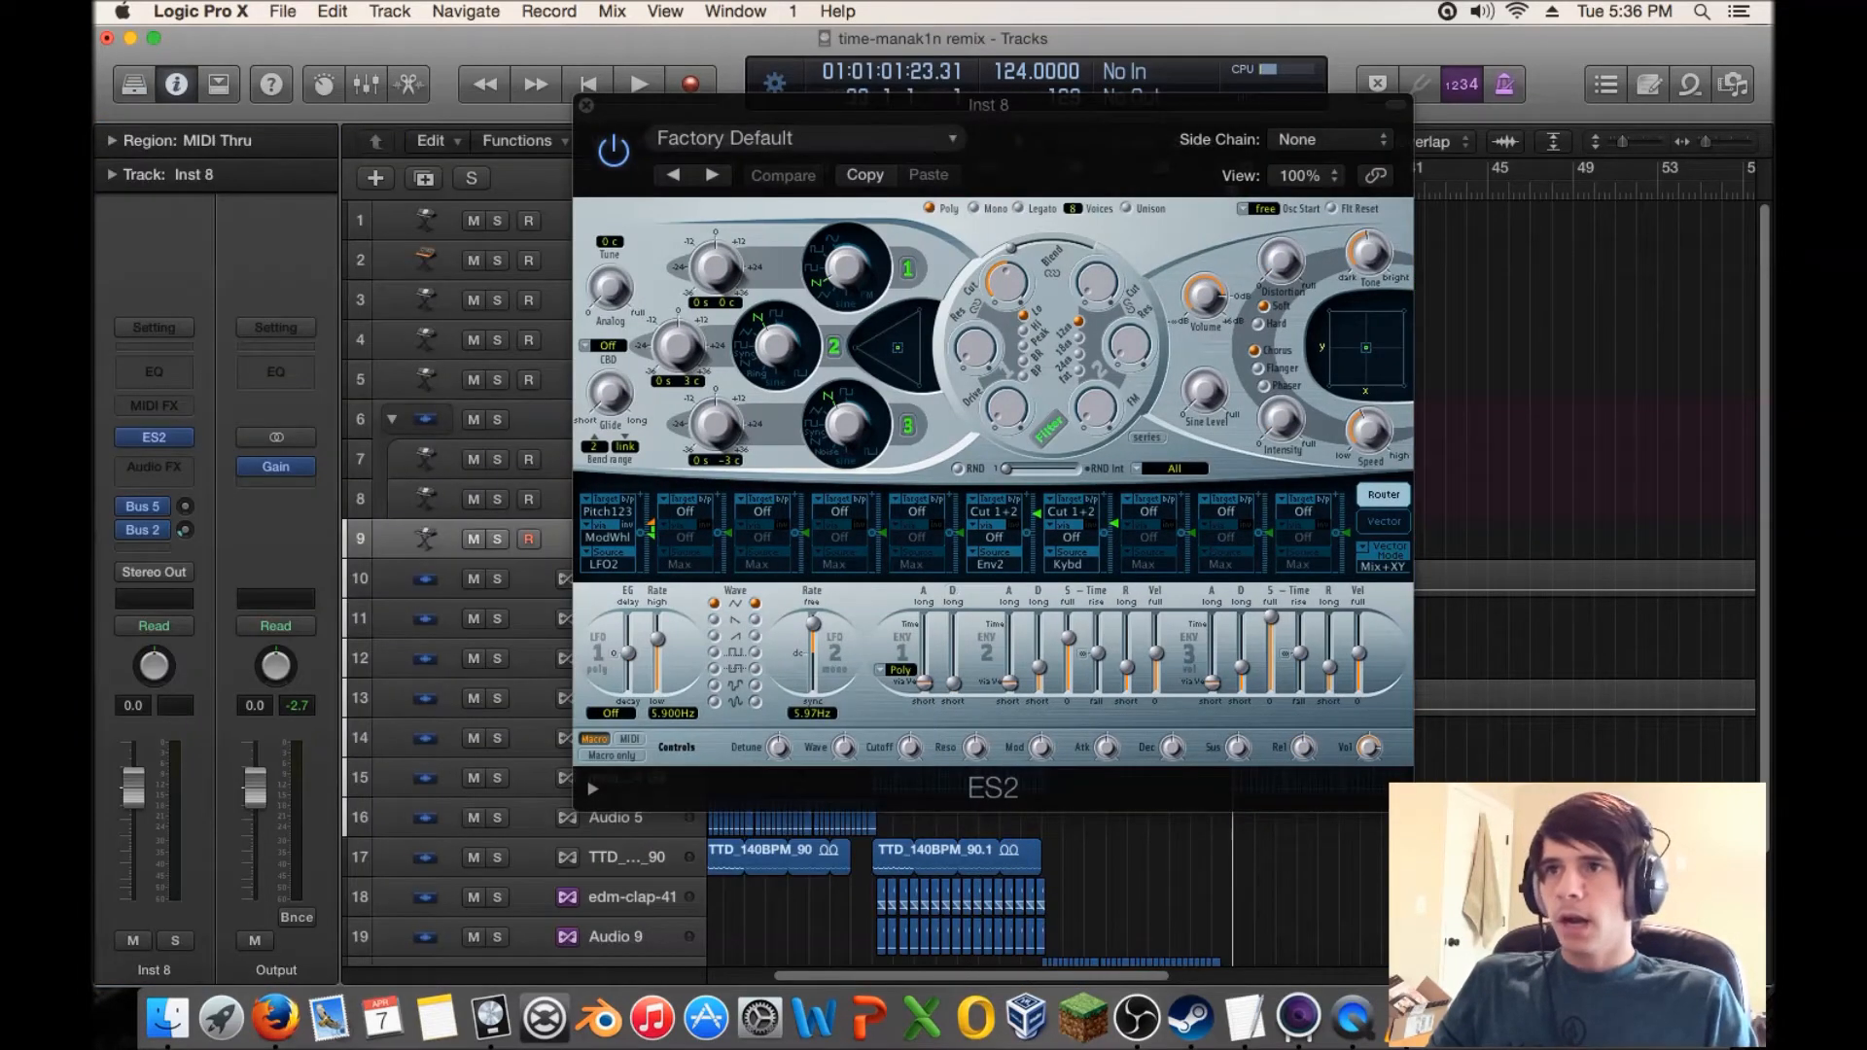
- Load the Analog Saw Init preset from the Tutorial Settings into ES2 and close the synth
left_click(778, 138)
mouse_move(739, 904)
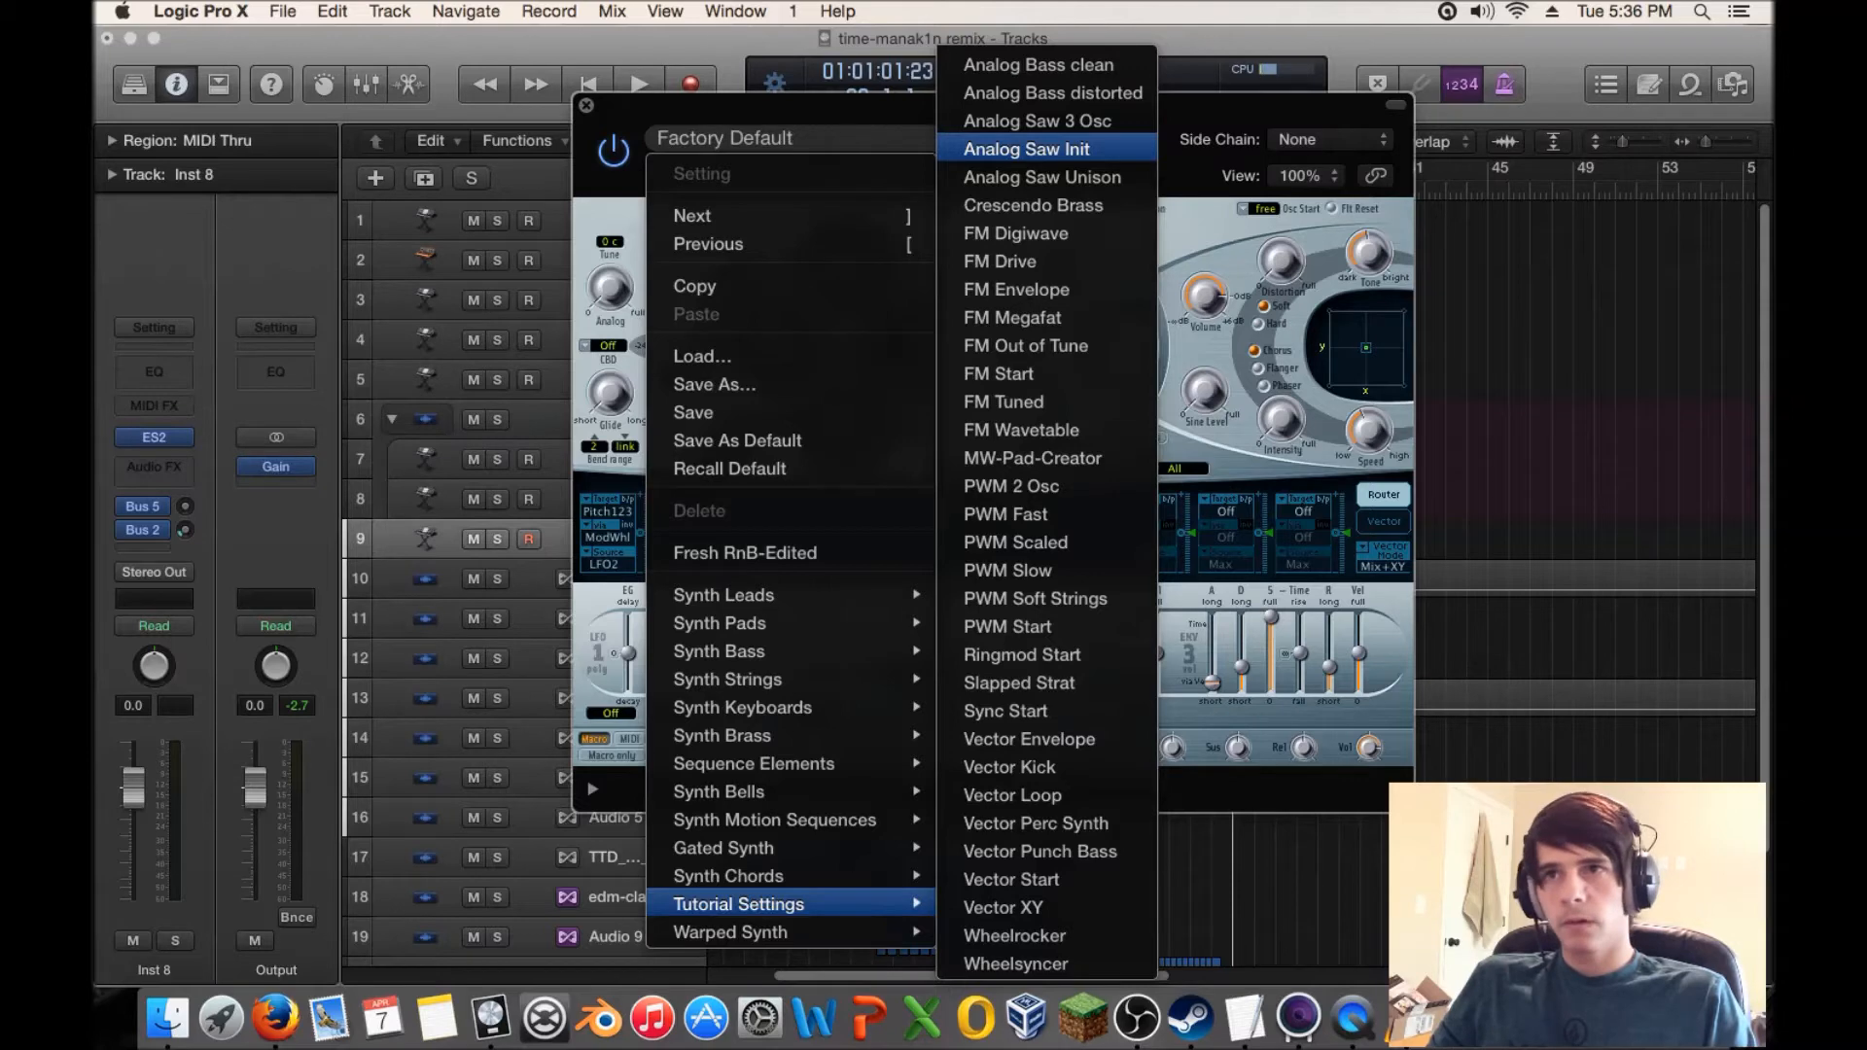
key("Return")
key("super+w")
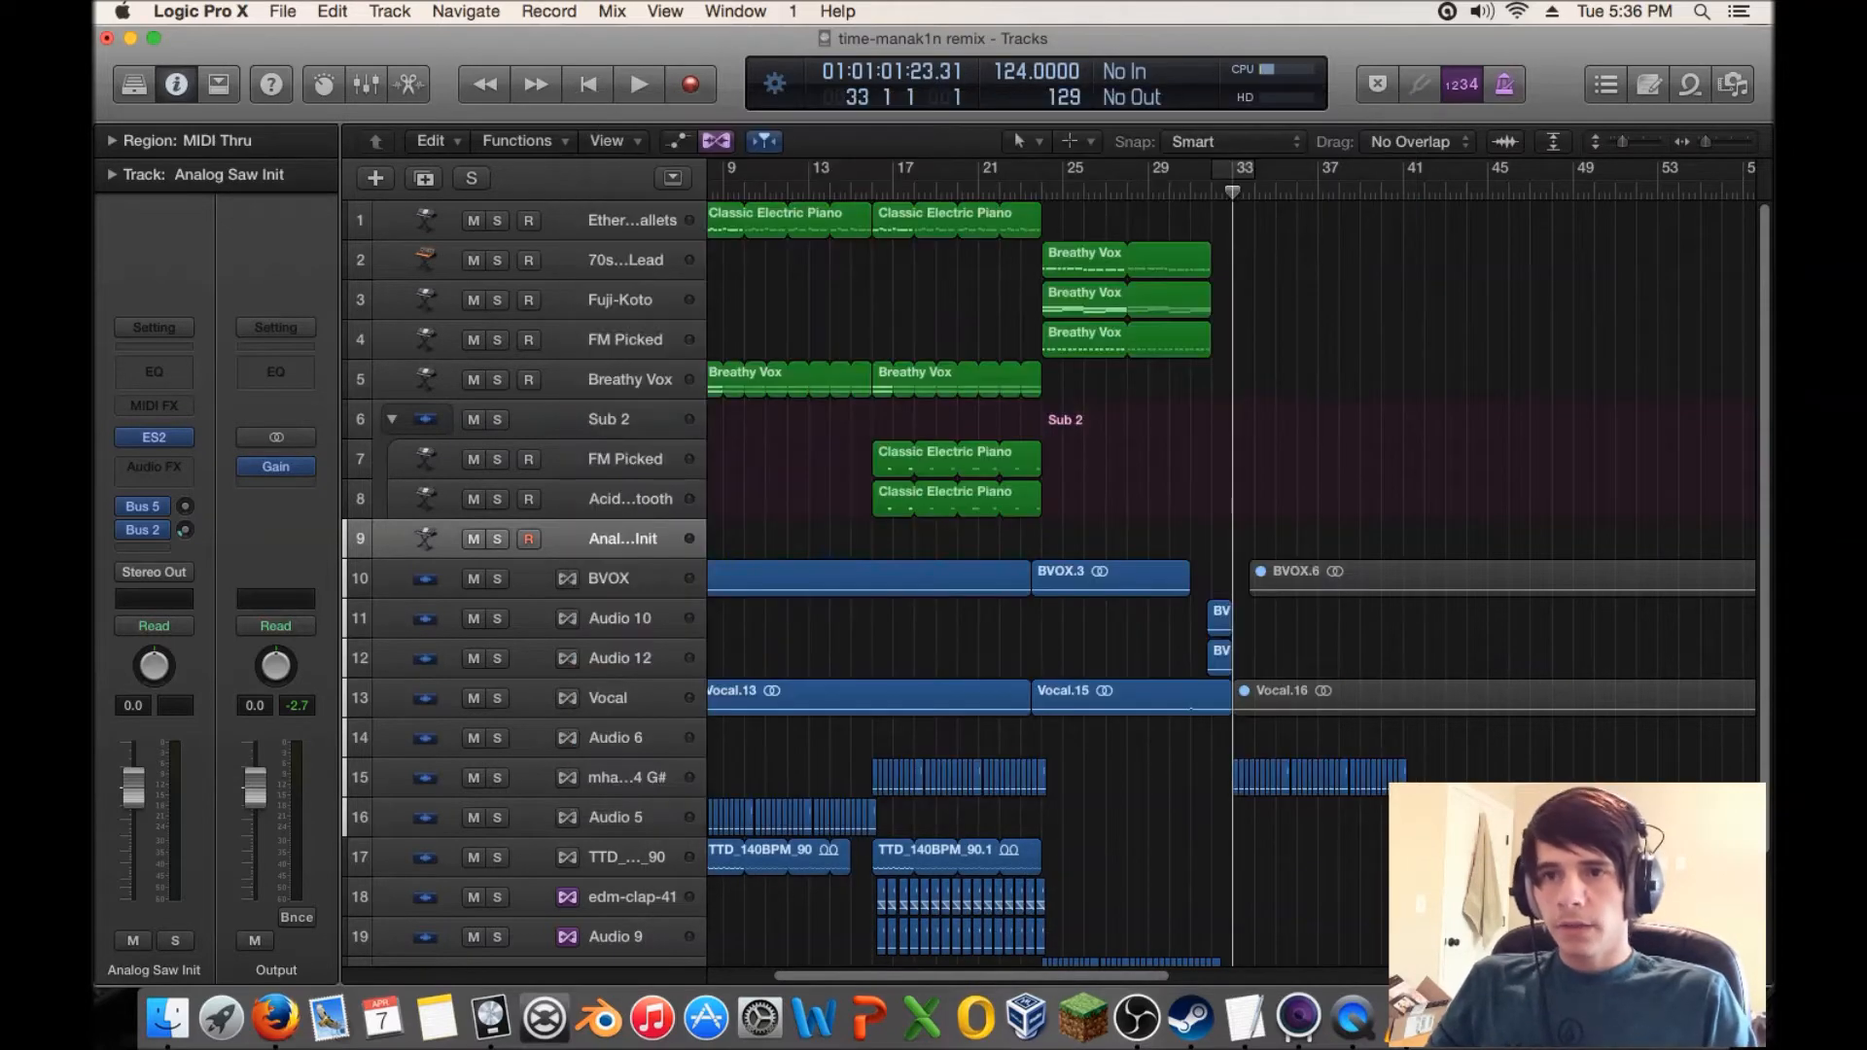
- Create an empty one-bar MIDI region at bar 33 on the Analog Saw Init track
key("super+Right")
key("super+Right")
key("super+Right")
key("super+Right")
key("super+Right")
key("super+Right")
key("super+Right")
key("super+Right")
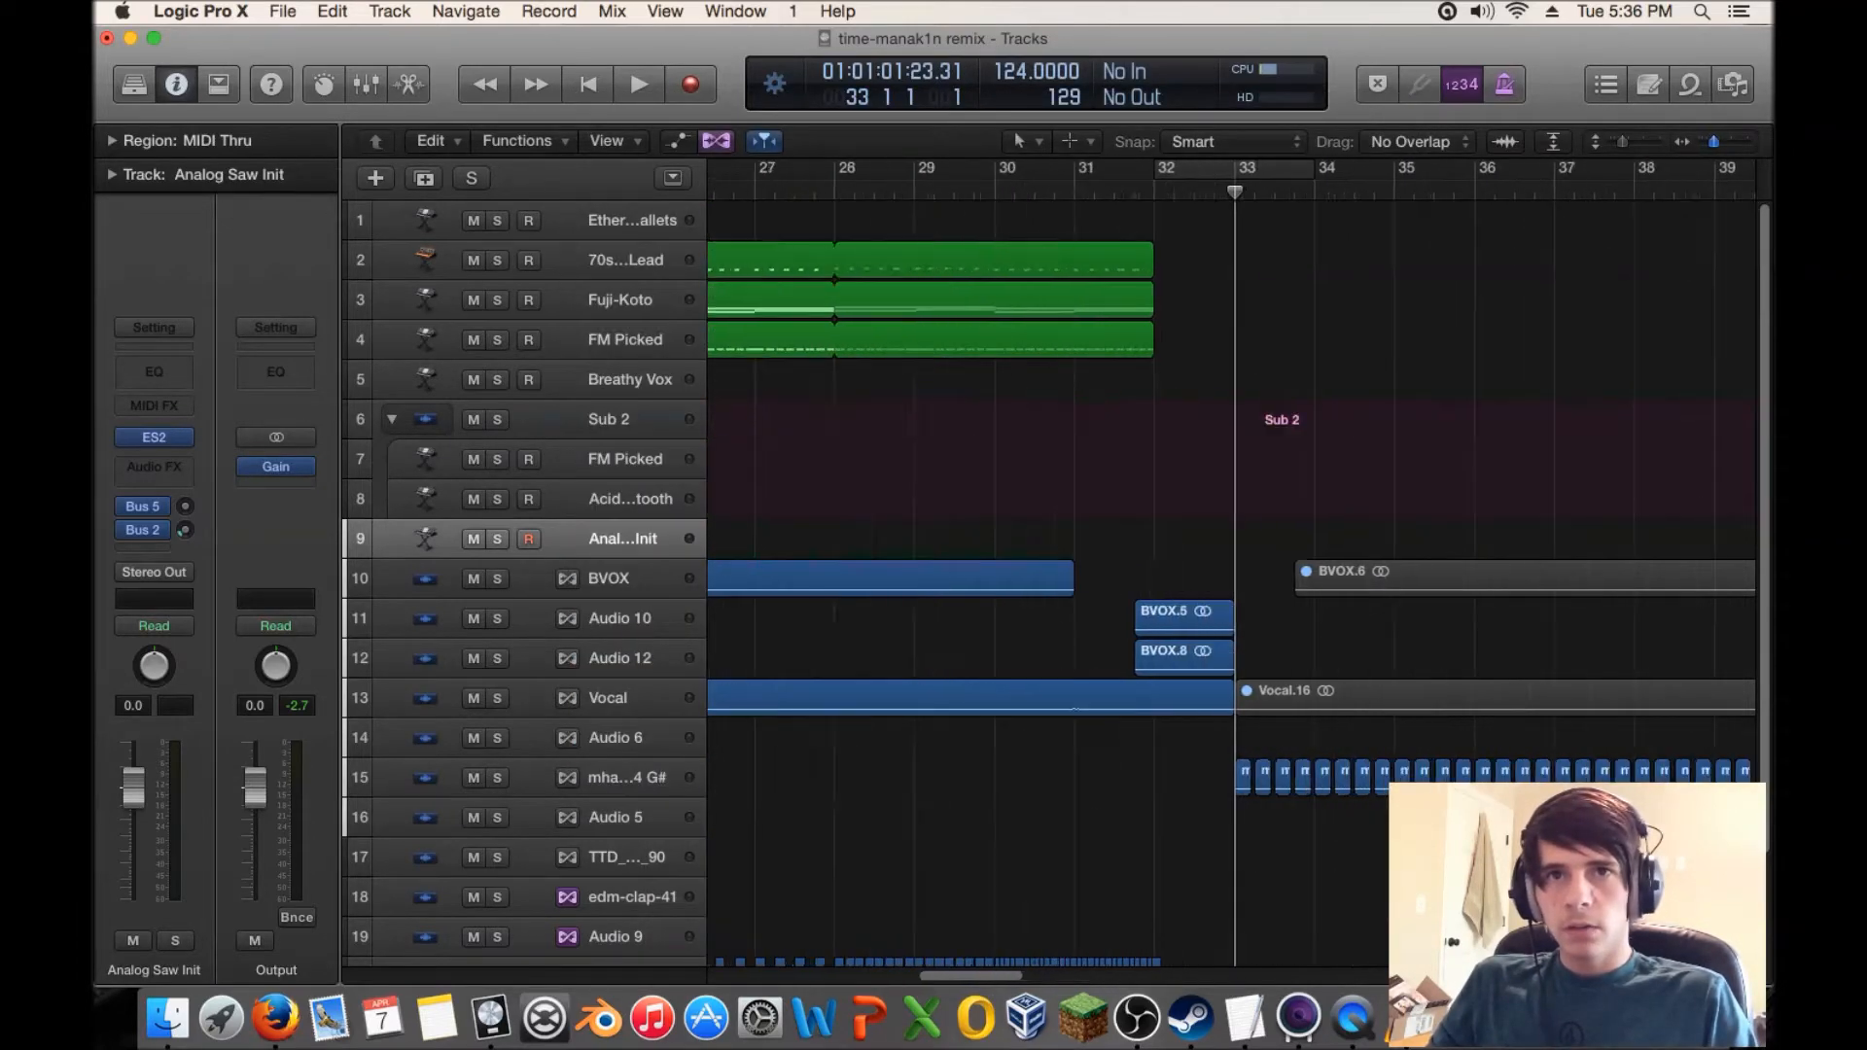
key("super+Down")
key("super+Down")
key("super+Down")
key("super+Down")
key("super+Down")
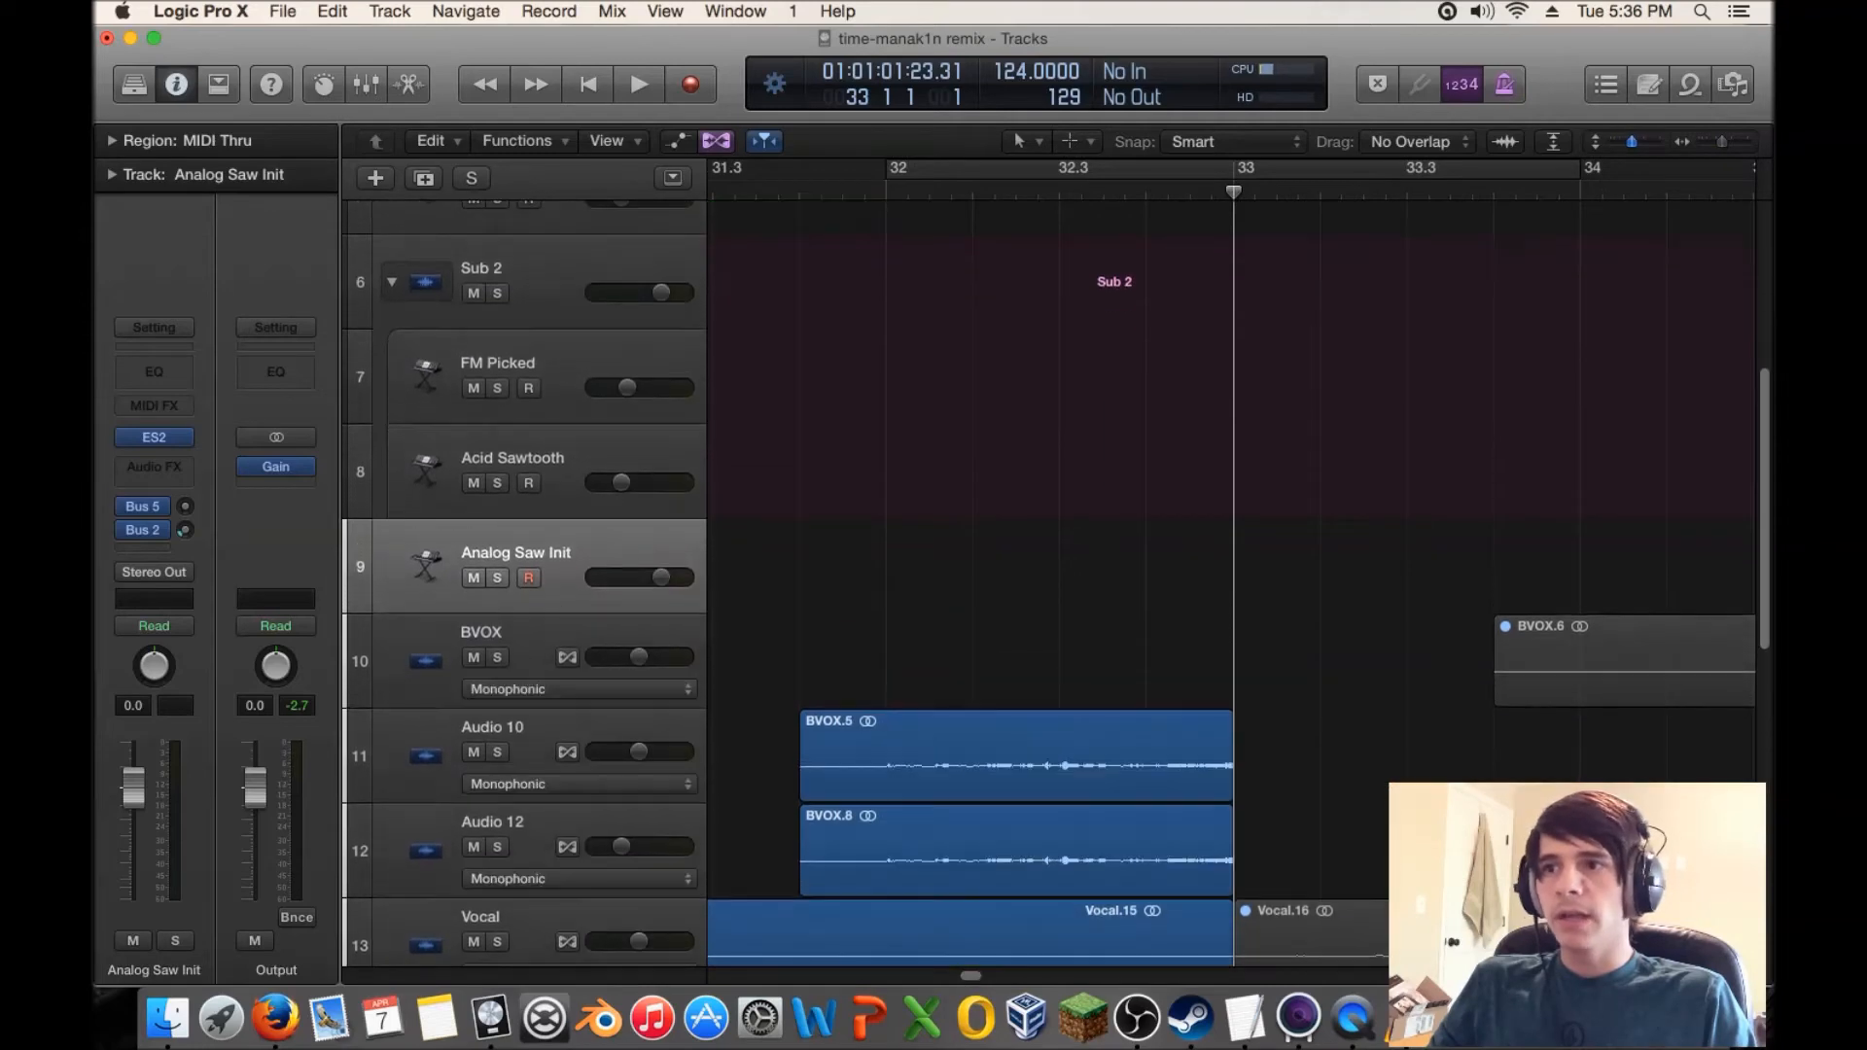
key("super+Down")
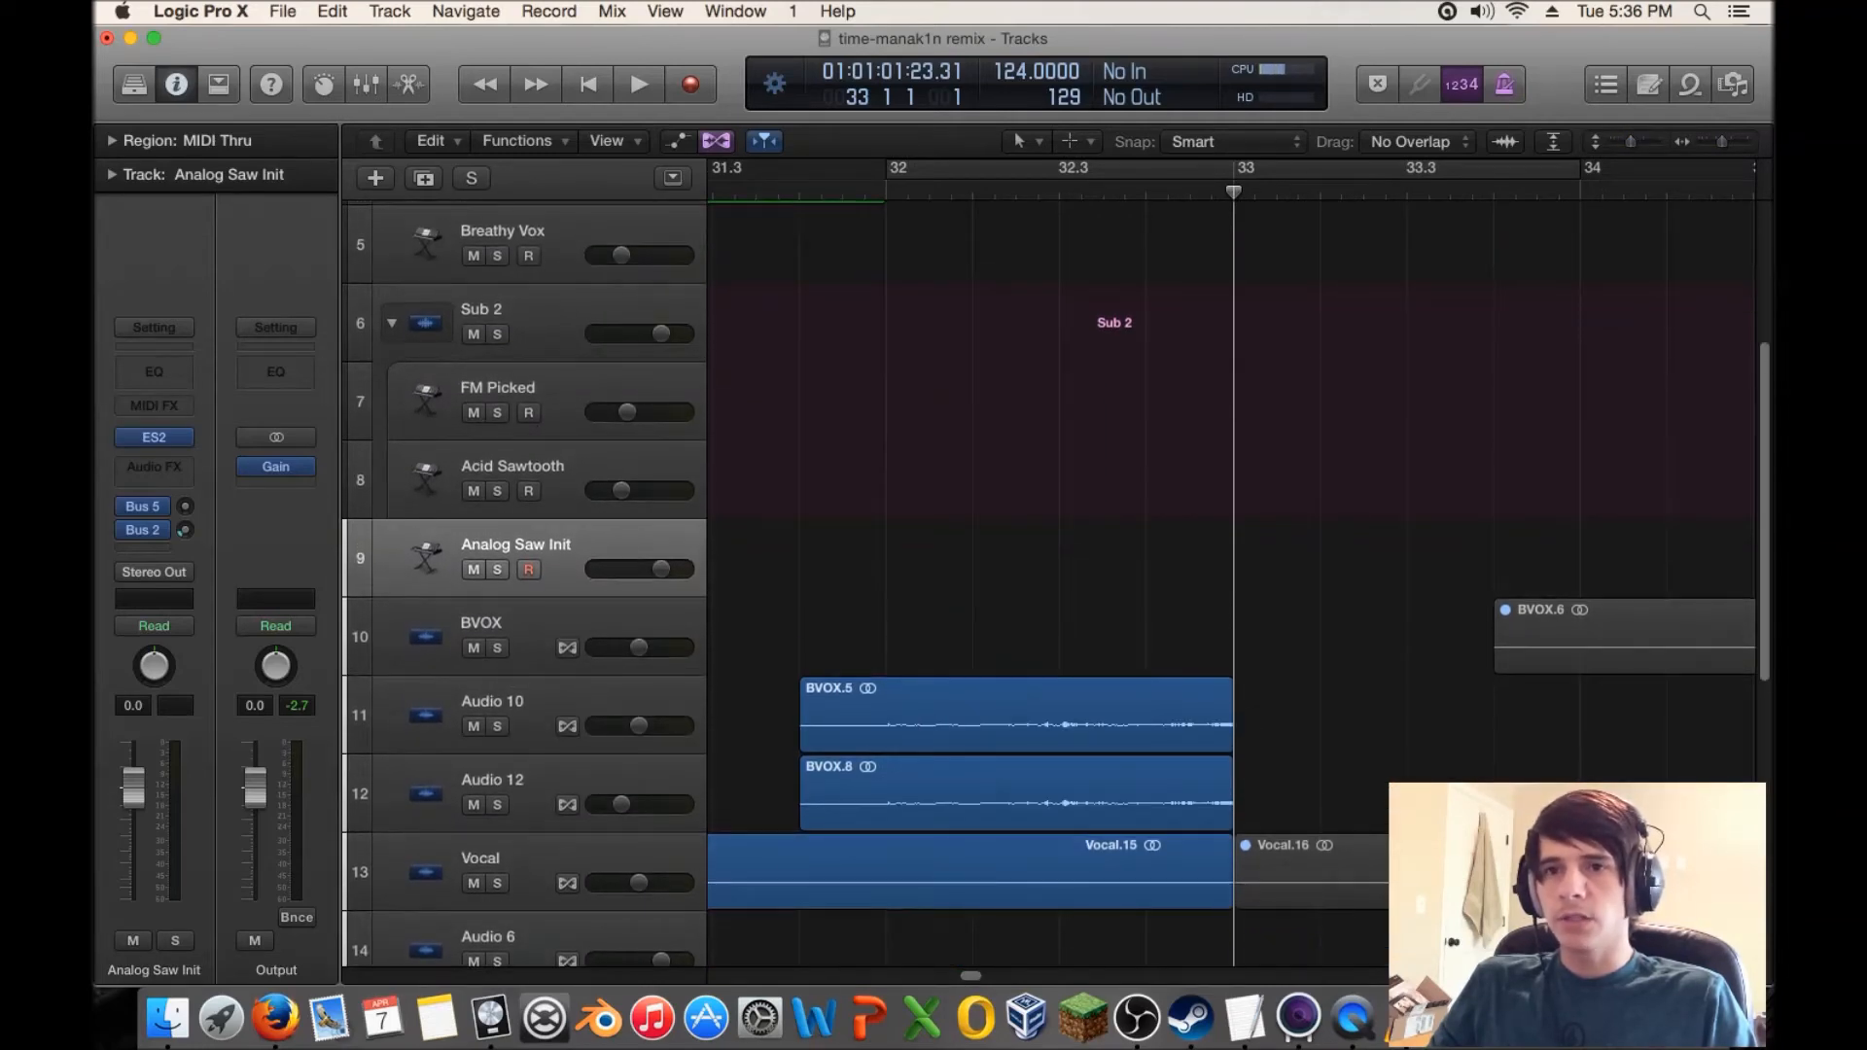
scroll(1230, 584, "right", 3)
right_click(1139, 565)
left_click(1196, 574)
scroll(1230, 583, "left", 10)
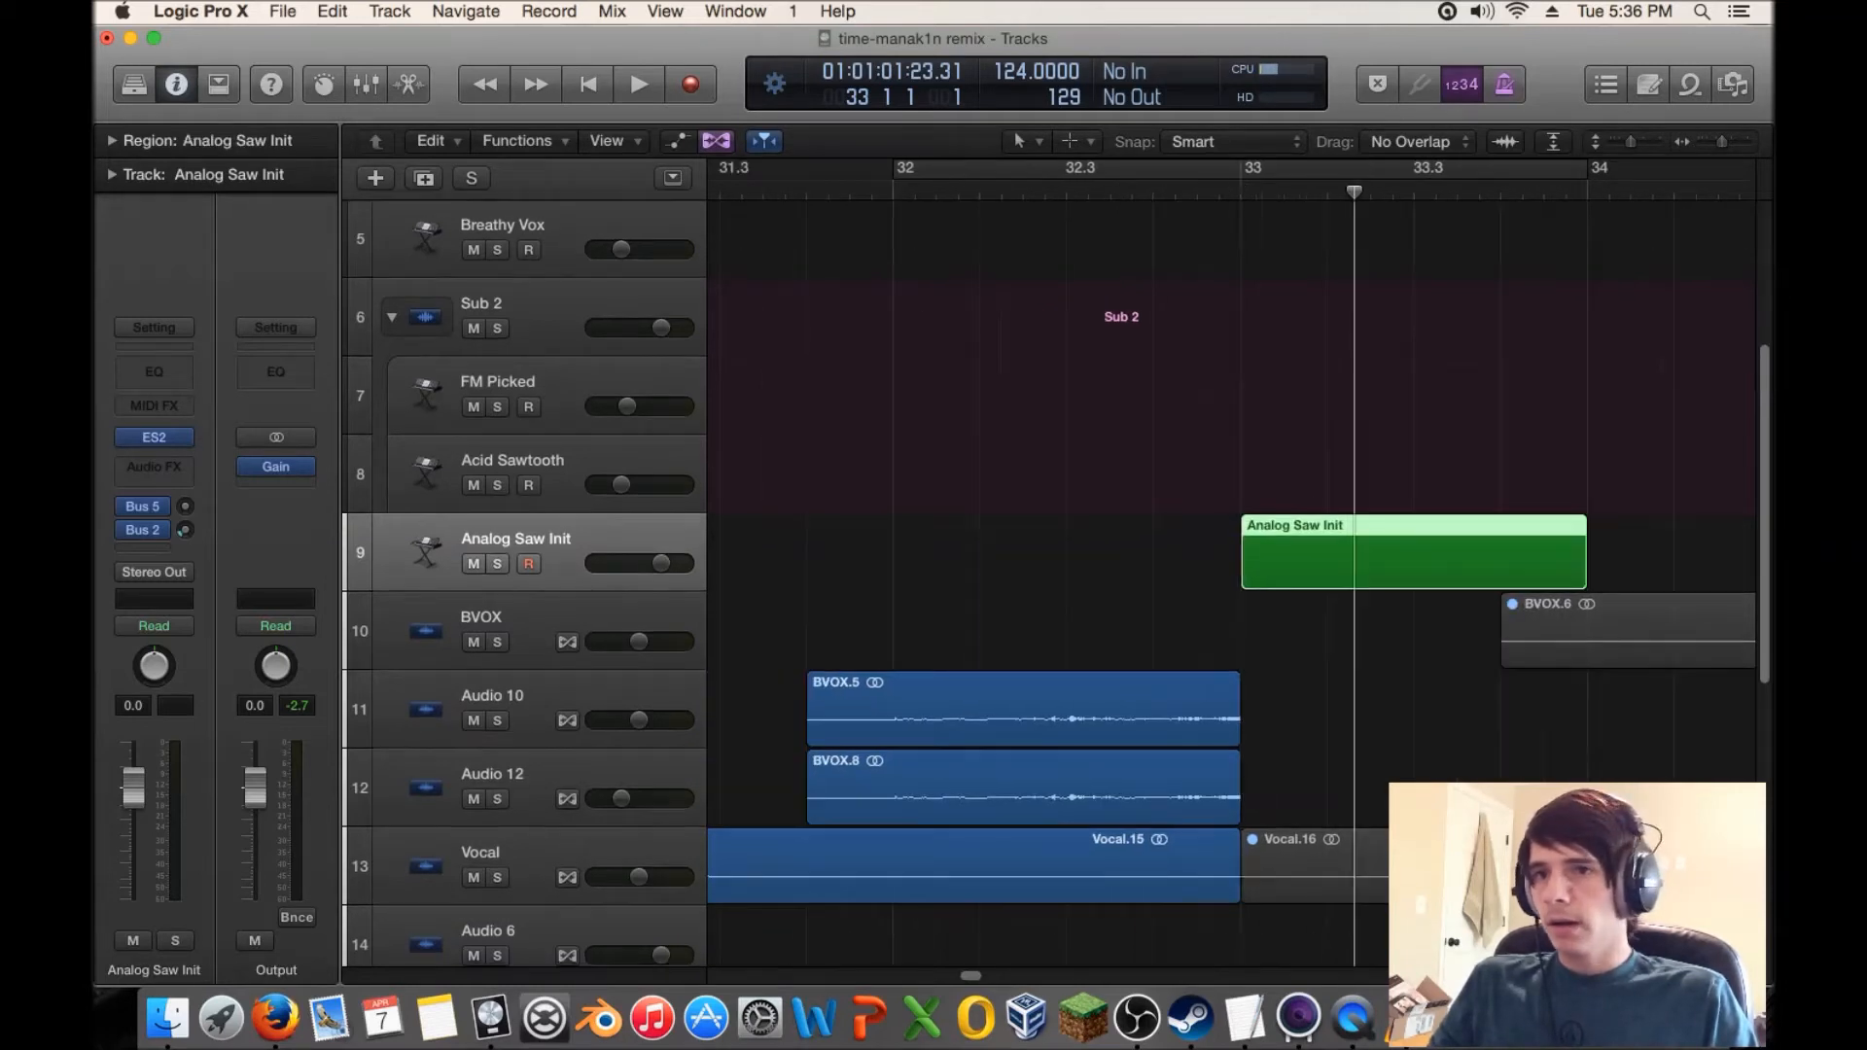
- Examine the bass notes in the Acid Sawtooth region in the Piano Roll, selecting the three notes just before bar 18
key("z")
double_click(1248, 446)
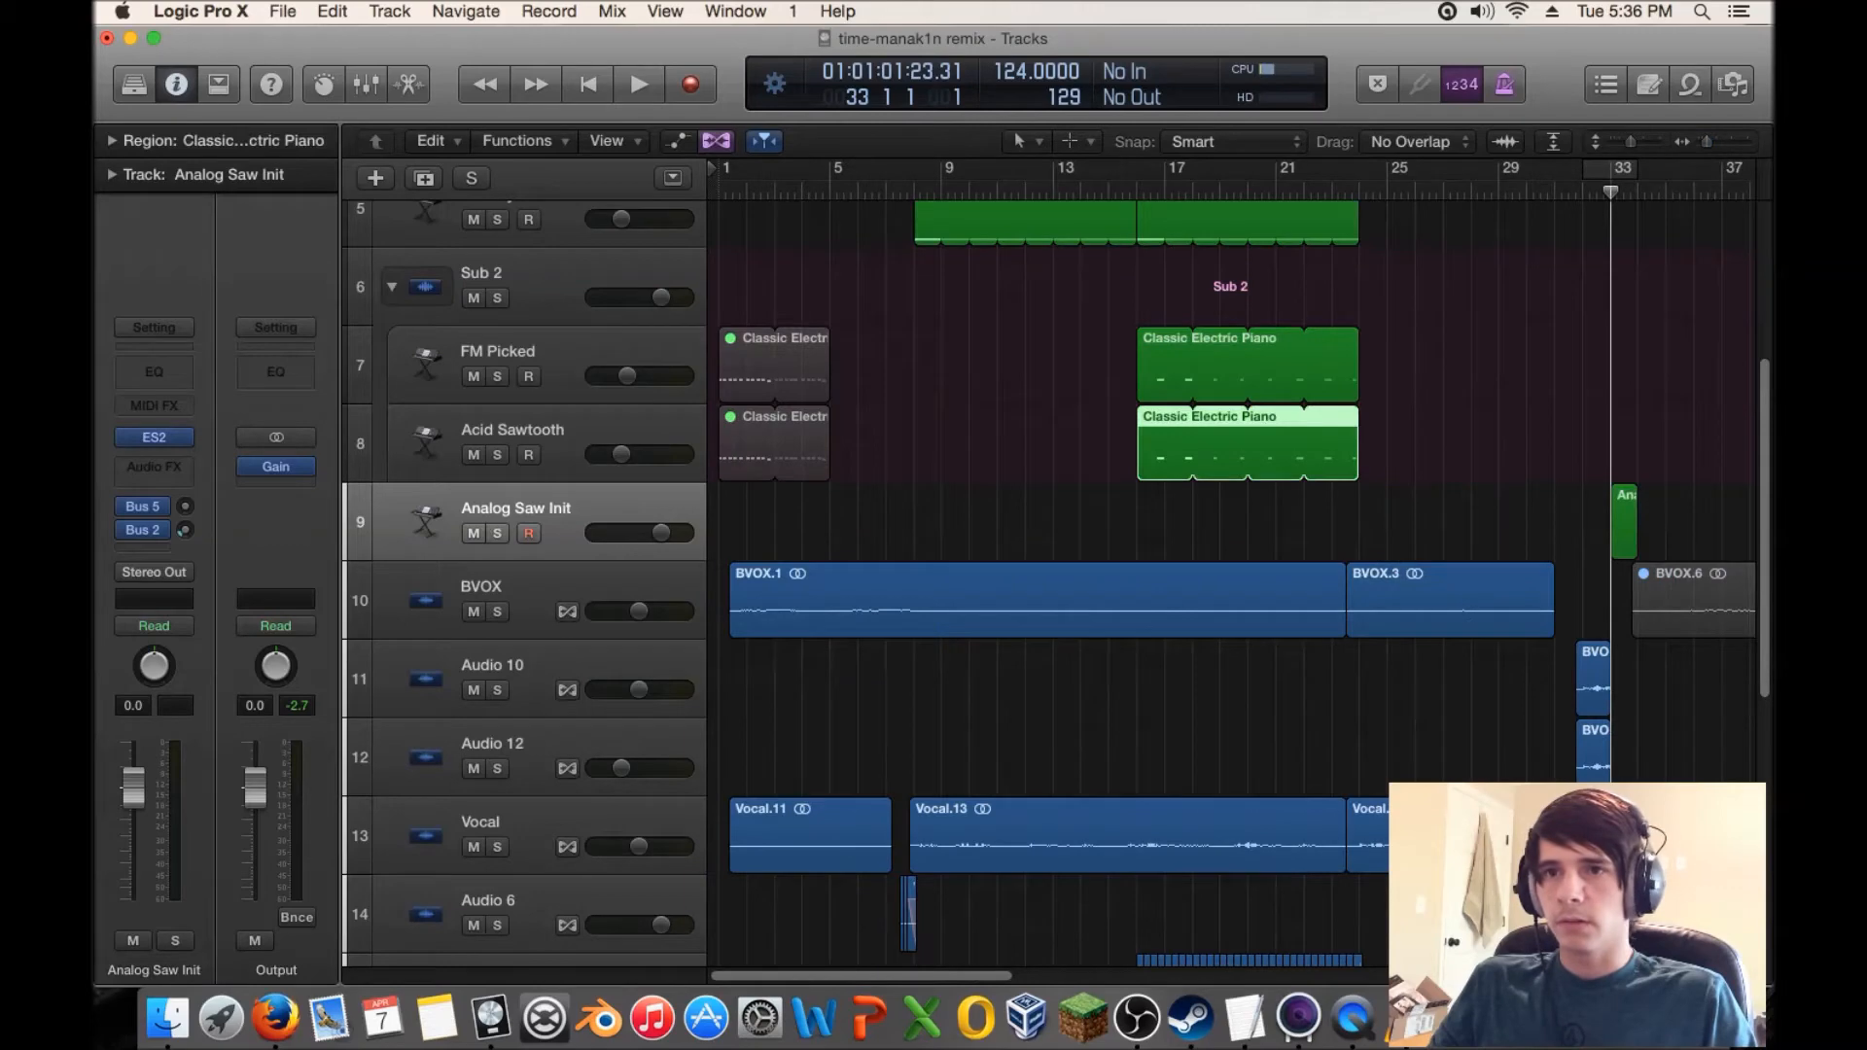
left_click(864, 759)
left_click_drag(864, 761, 669, 813)
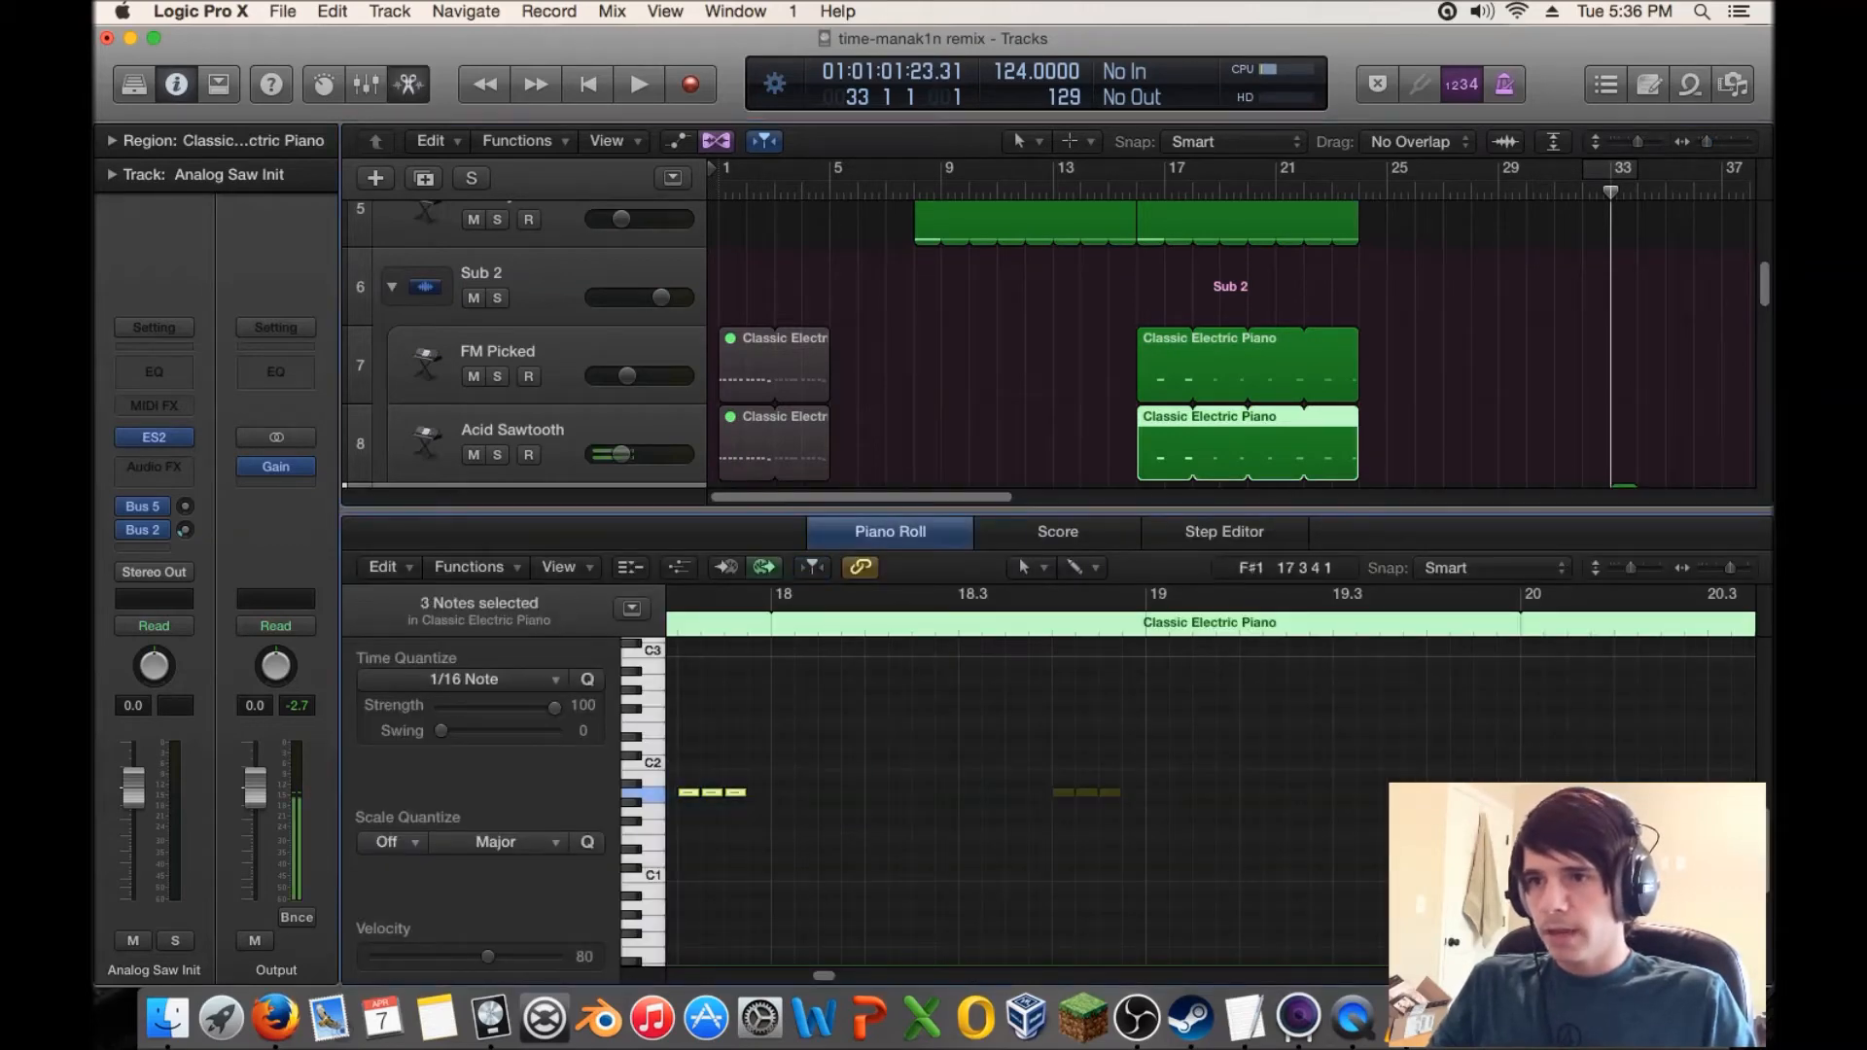
key("p")
- Fill the first half of bar 33 in the Analog Saw Init region with eight repeated sixteenth notes on A1
double_click(1625, 522)
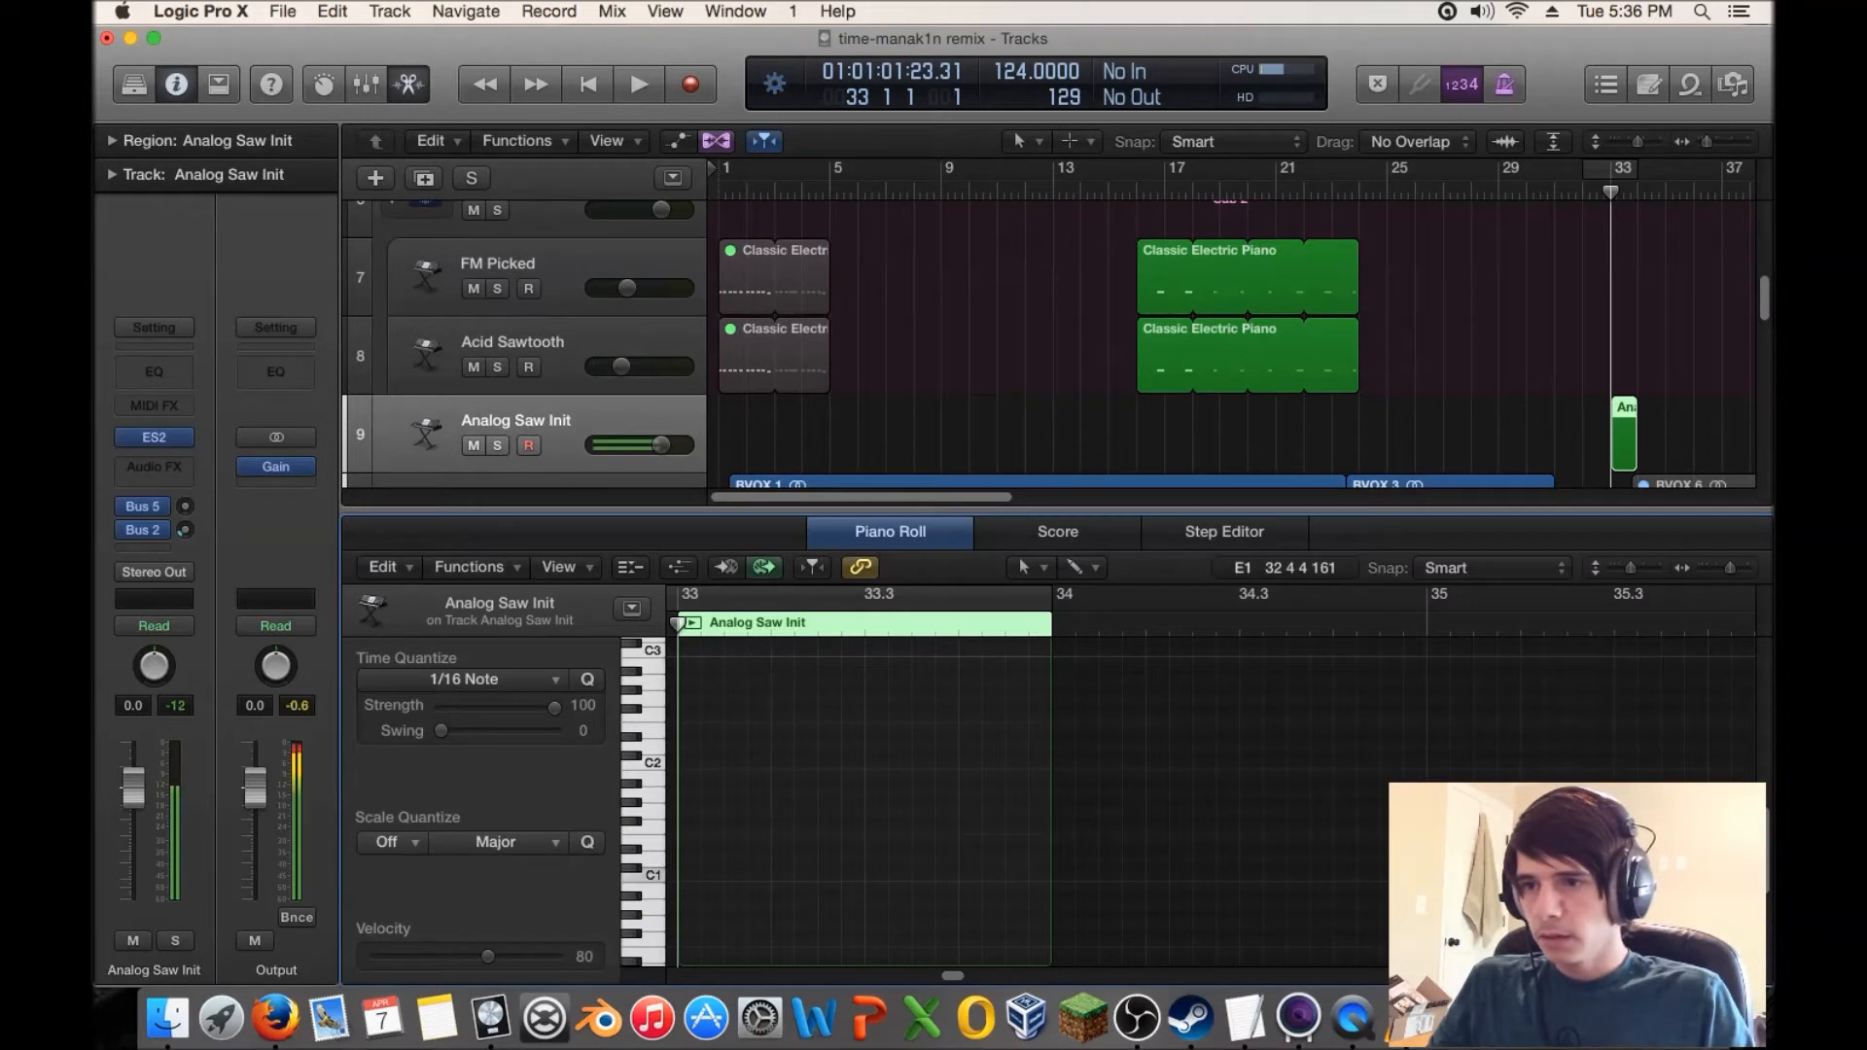
left_click(694, 794, "super")
left_click(759, 793, "super")
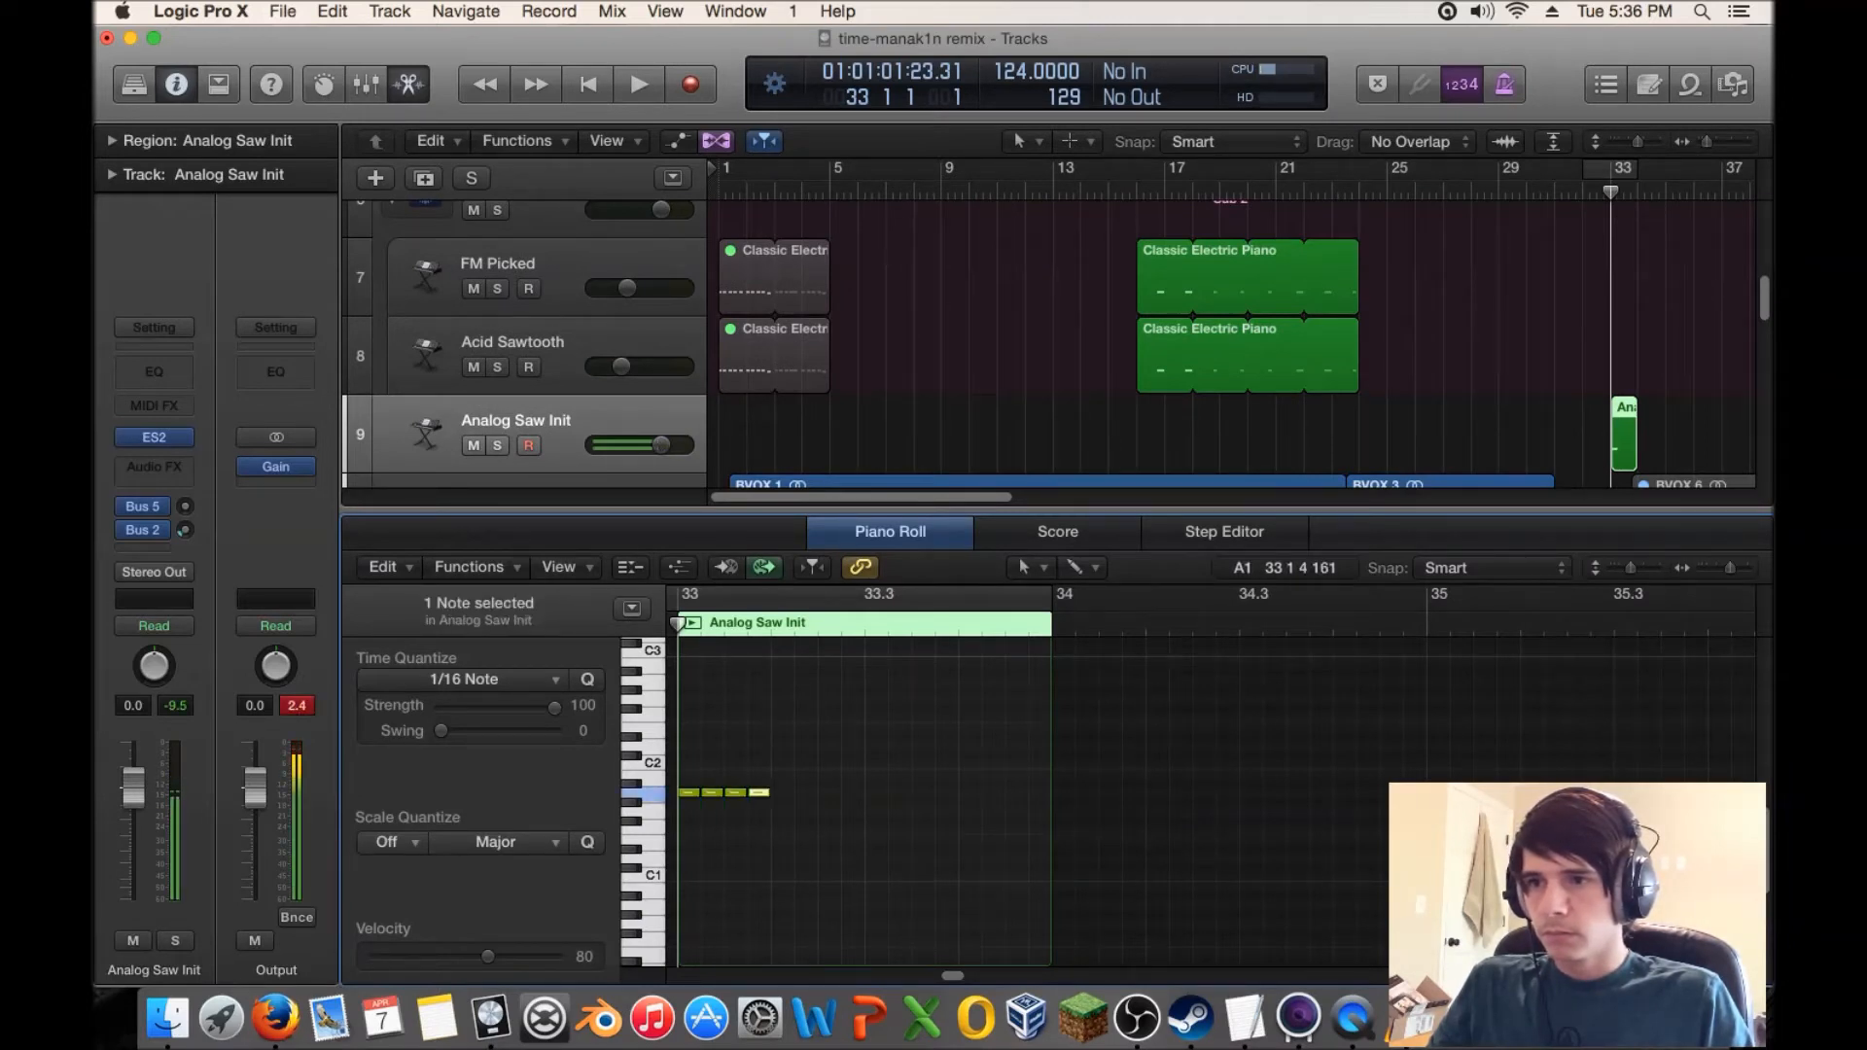
left_click_drag(822, 765, 786, 793)
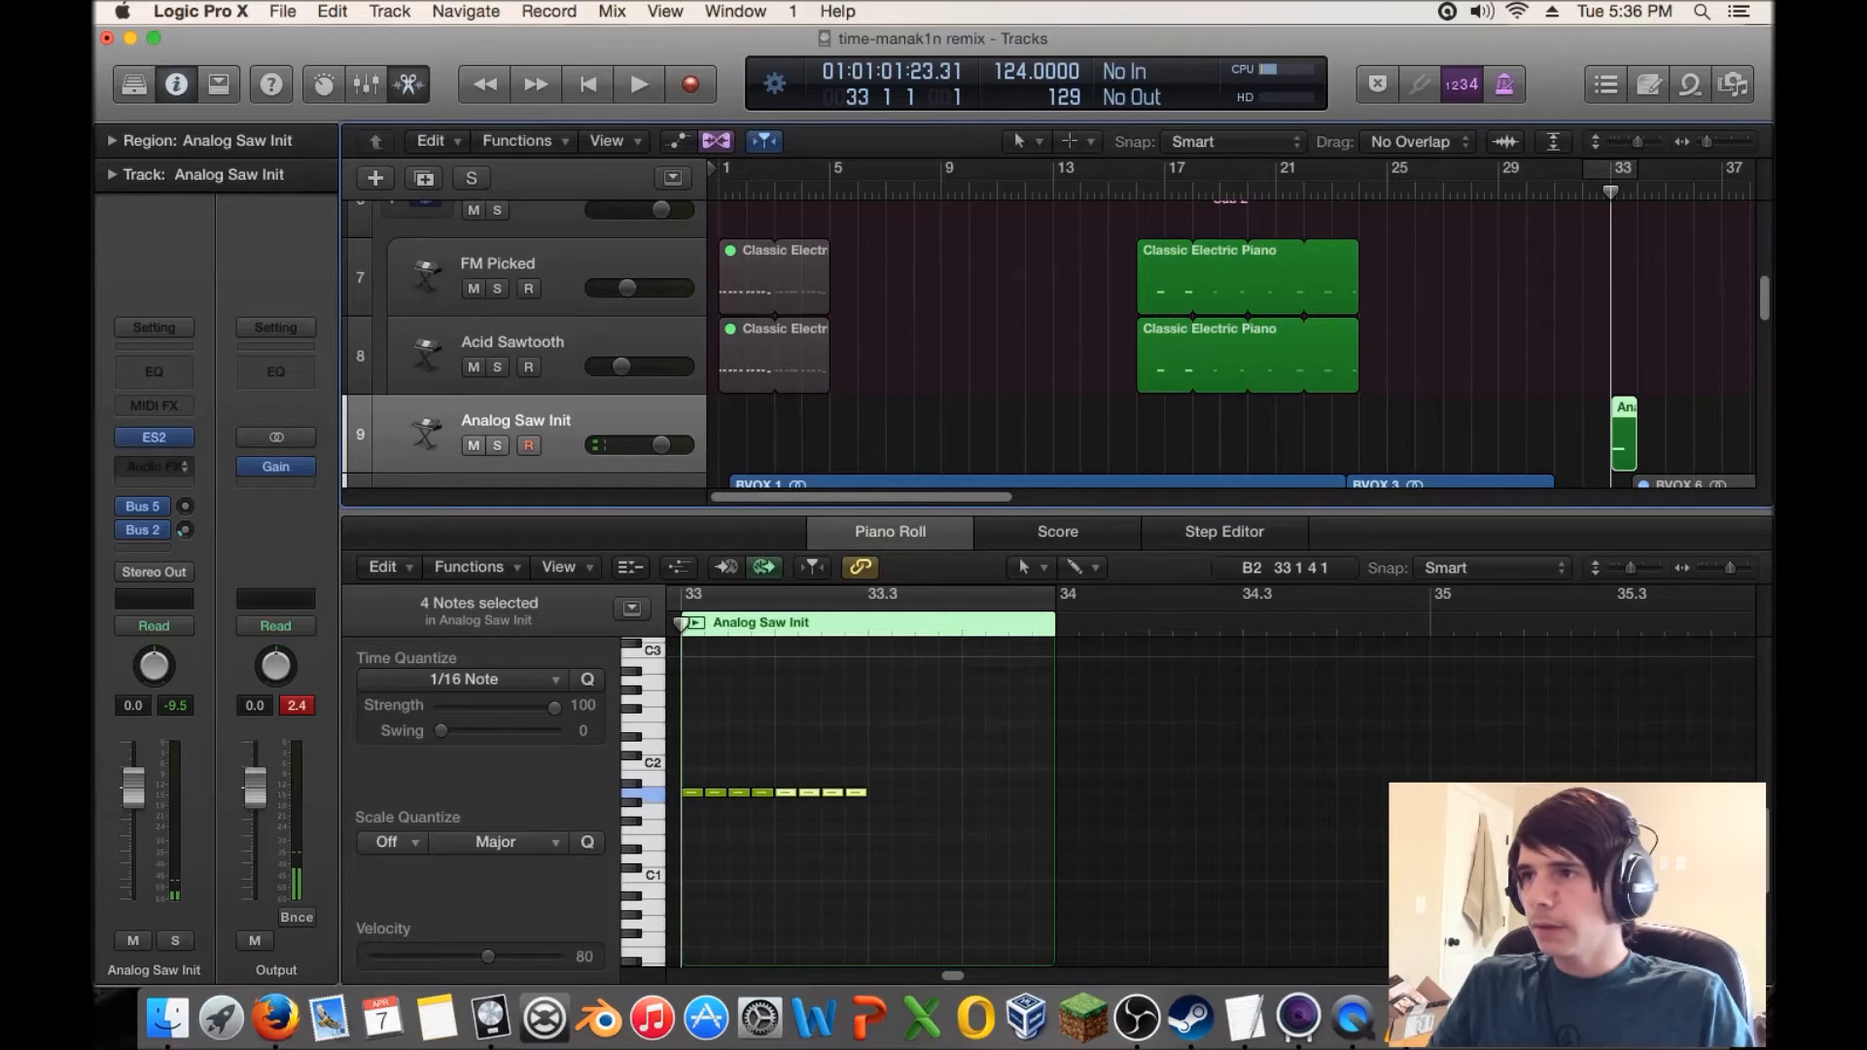
- Lower the Envelope 3 sustain in the Analog Saw Init track's ES2 and play the notes from bar 33
left_click(154, 436)
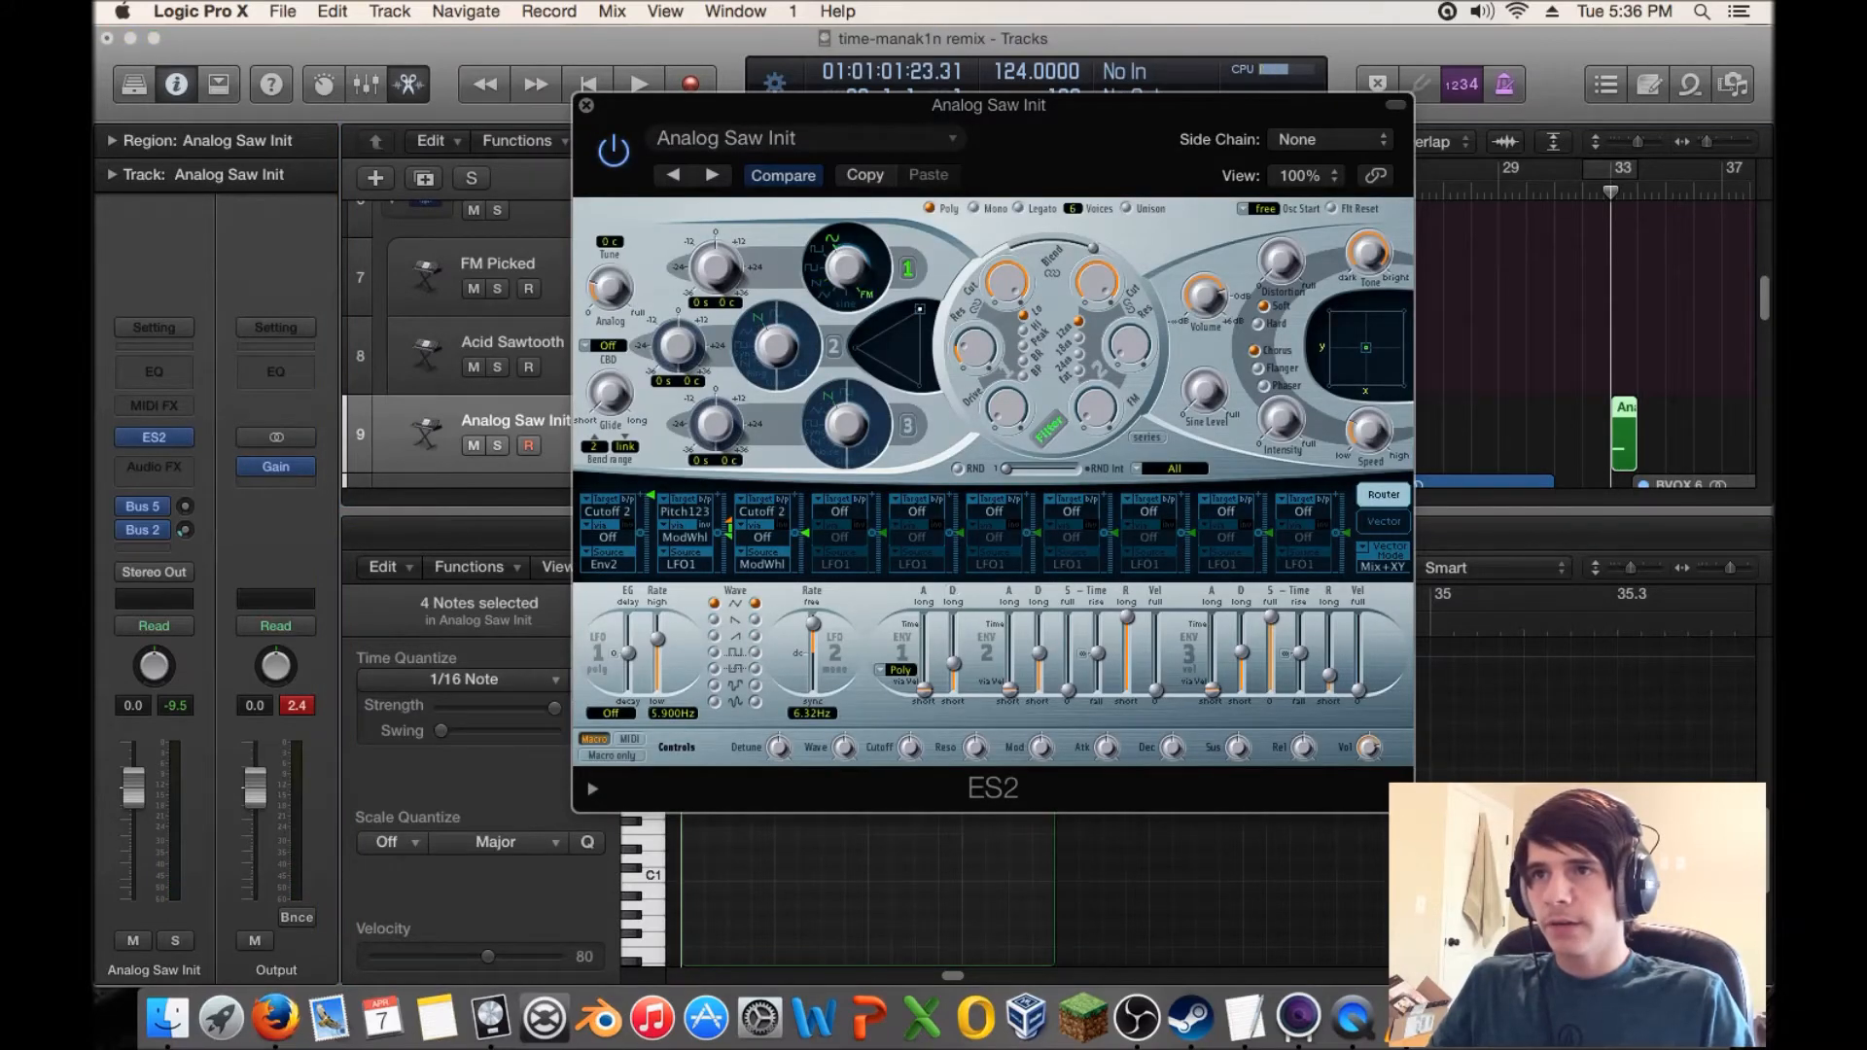
left_click(586, 105)
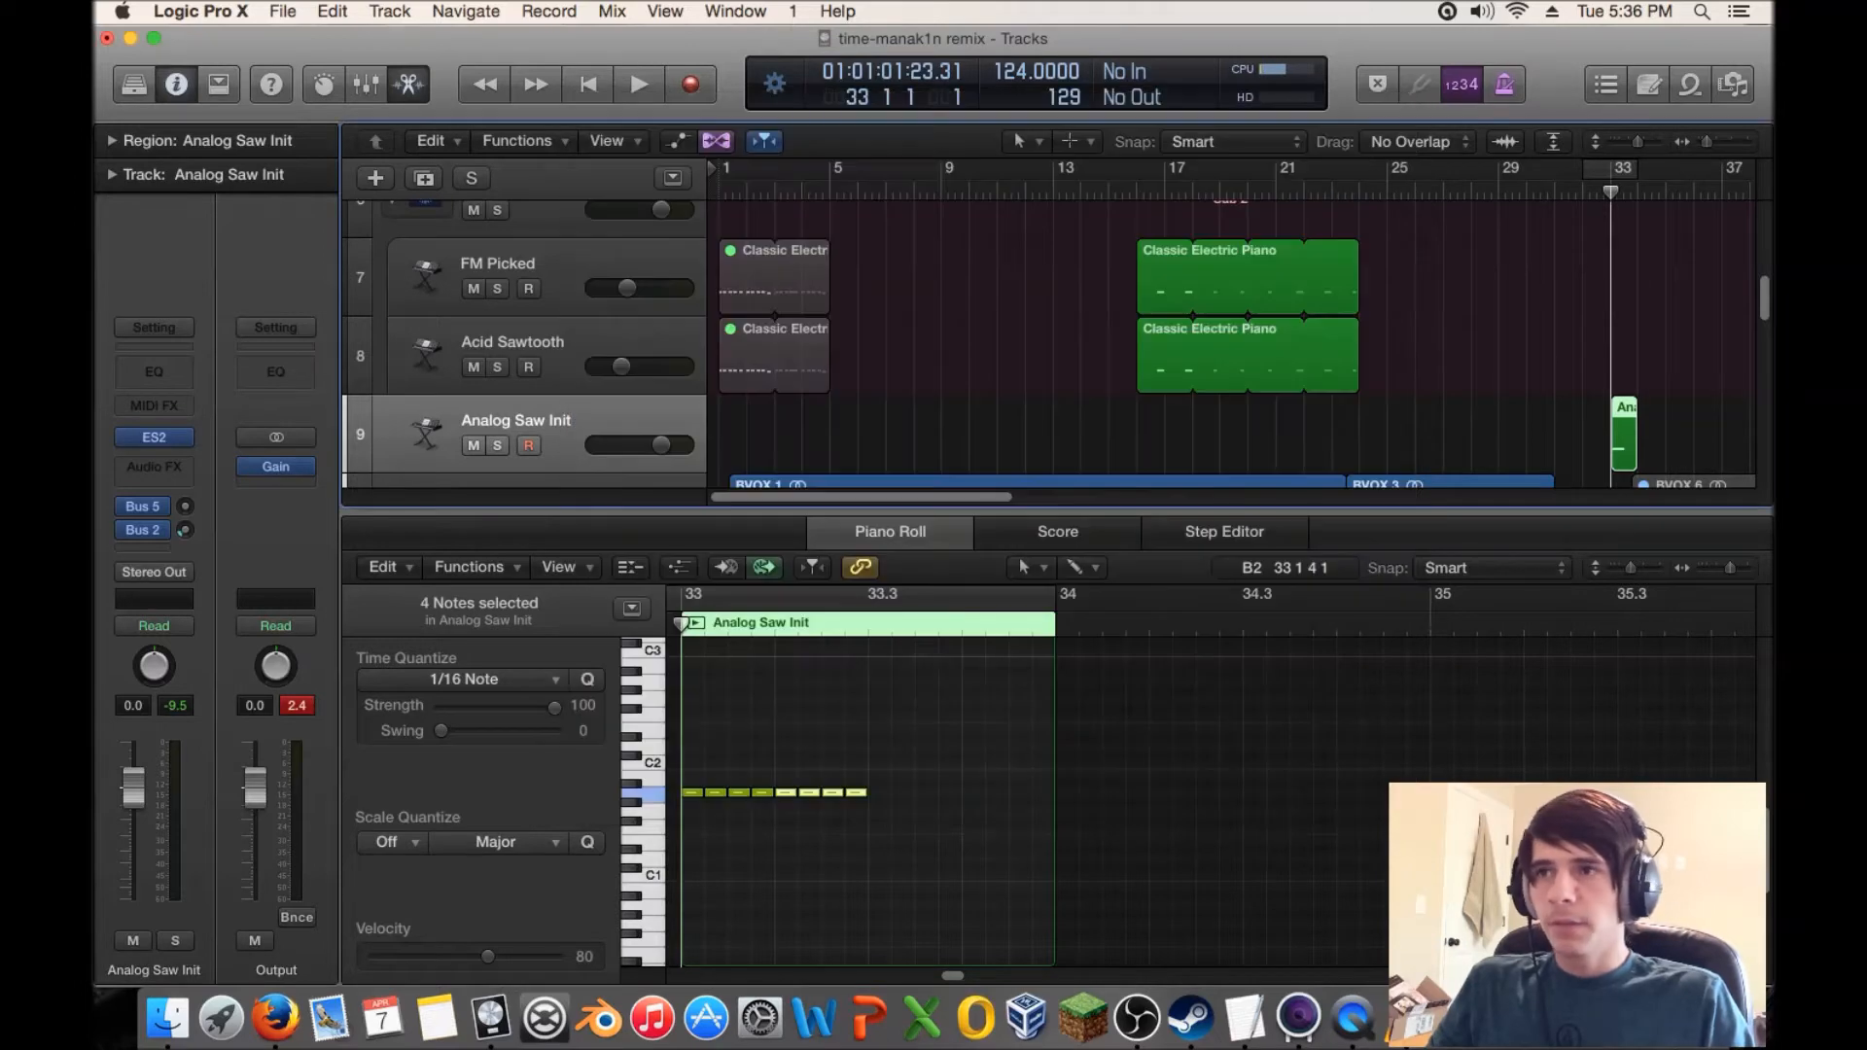
left_click(154, 436)
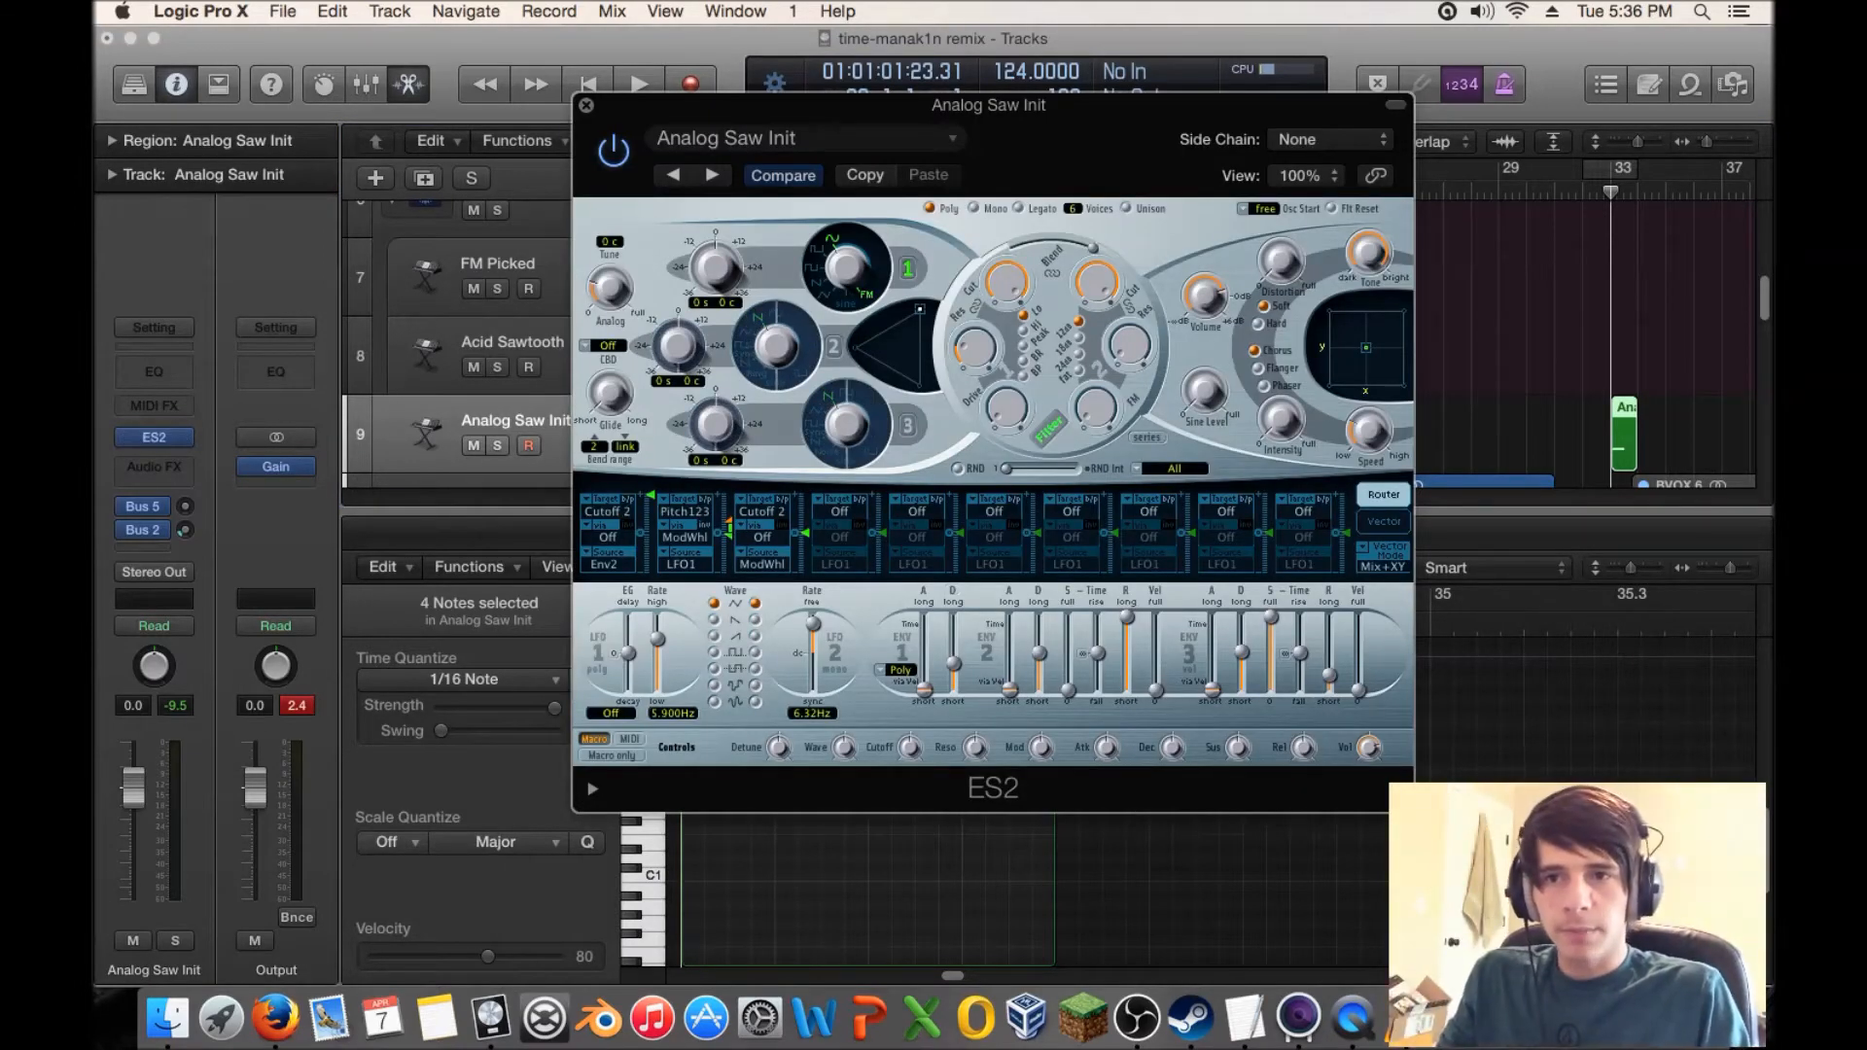
left_click_drag(1271, 617, 1271, 691)
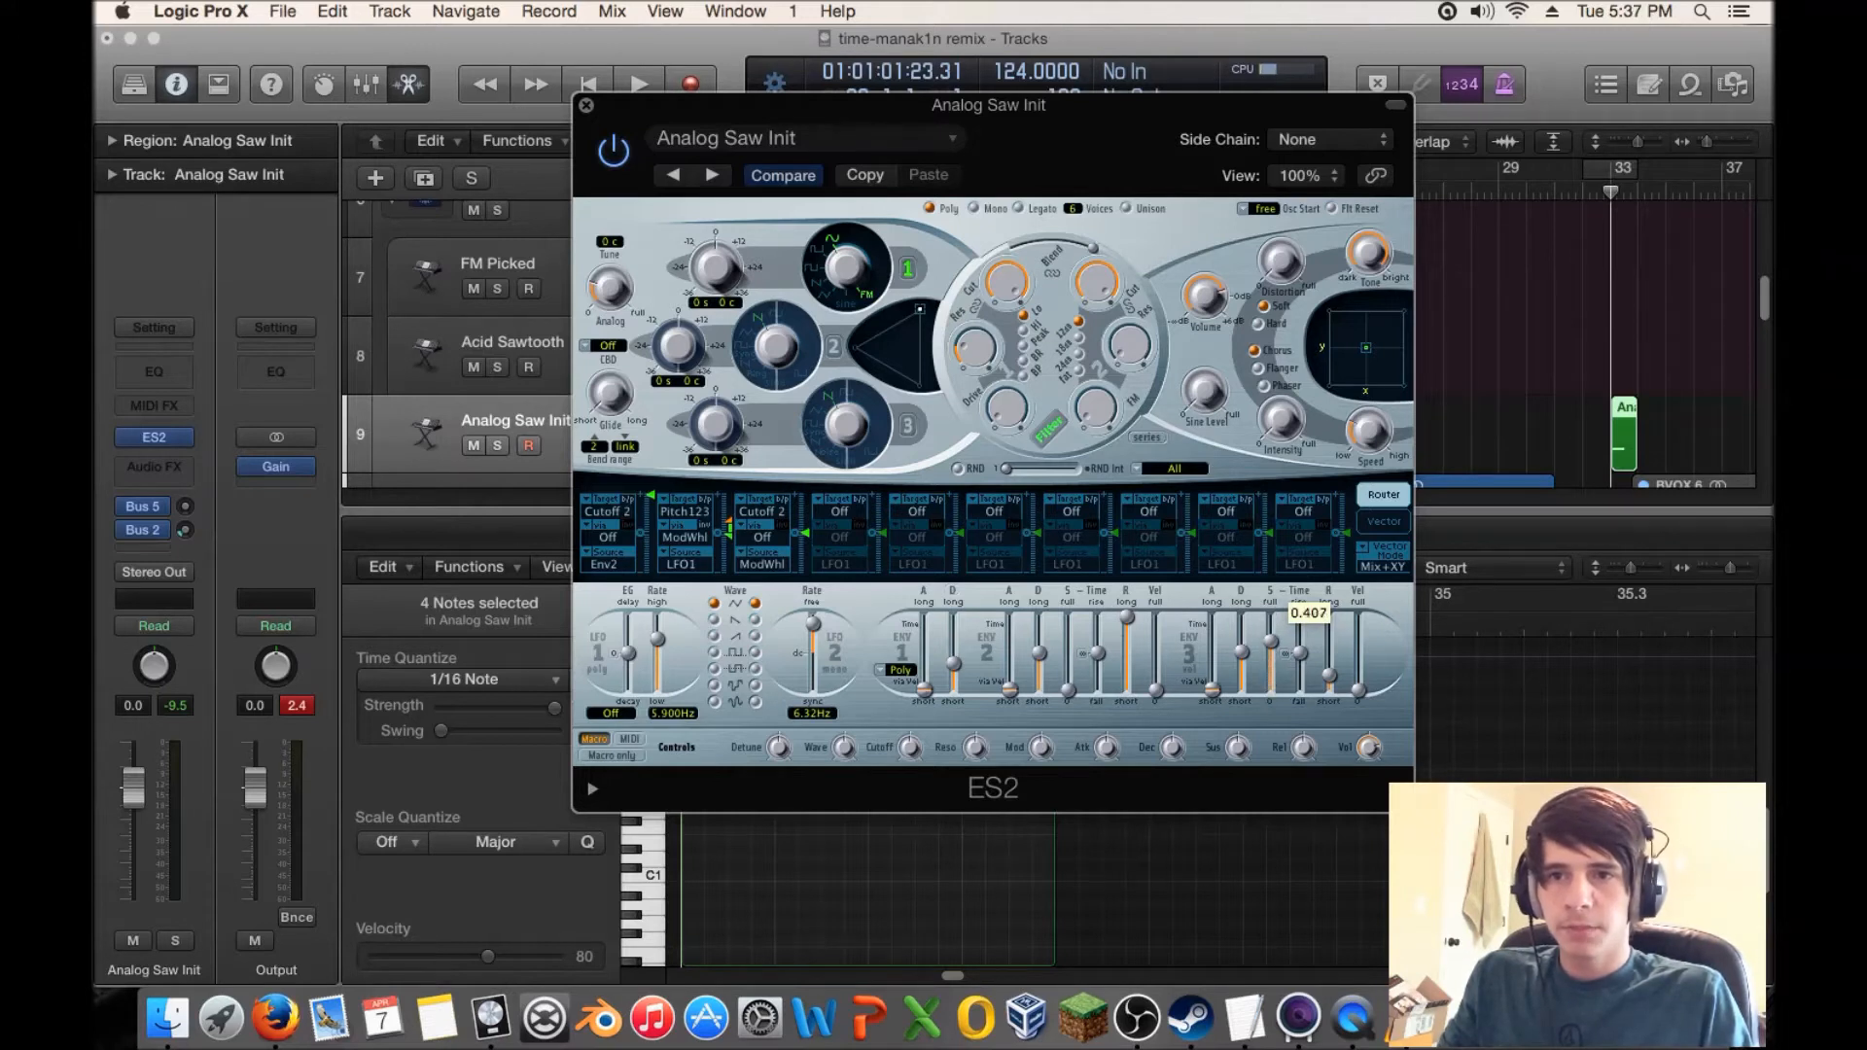
key("space")
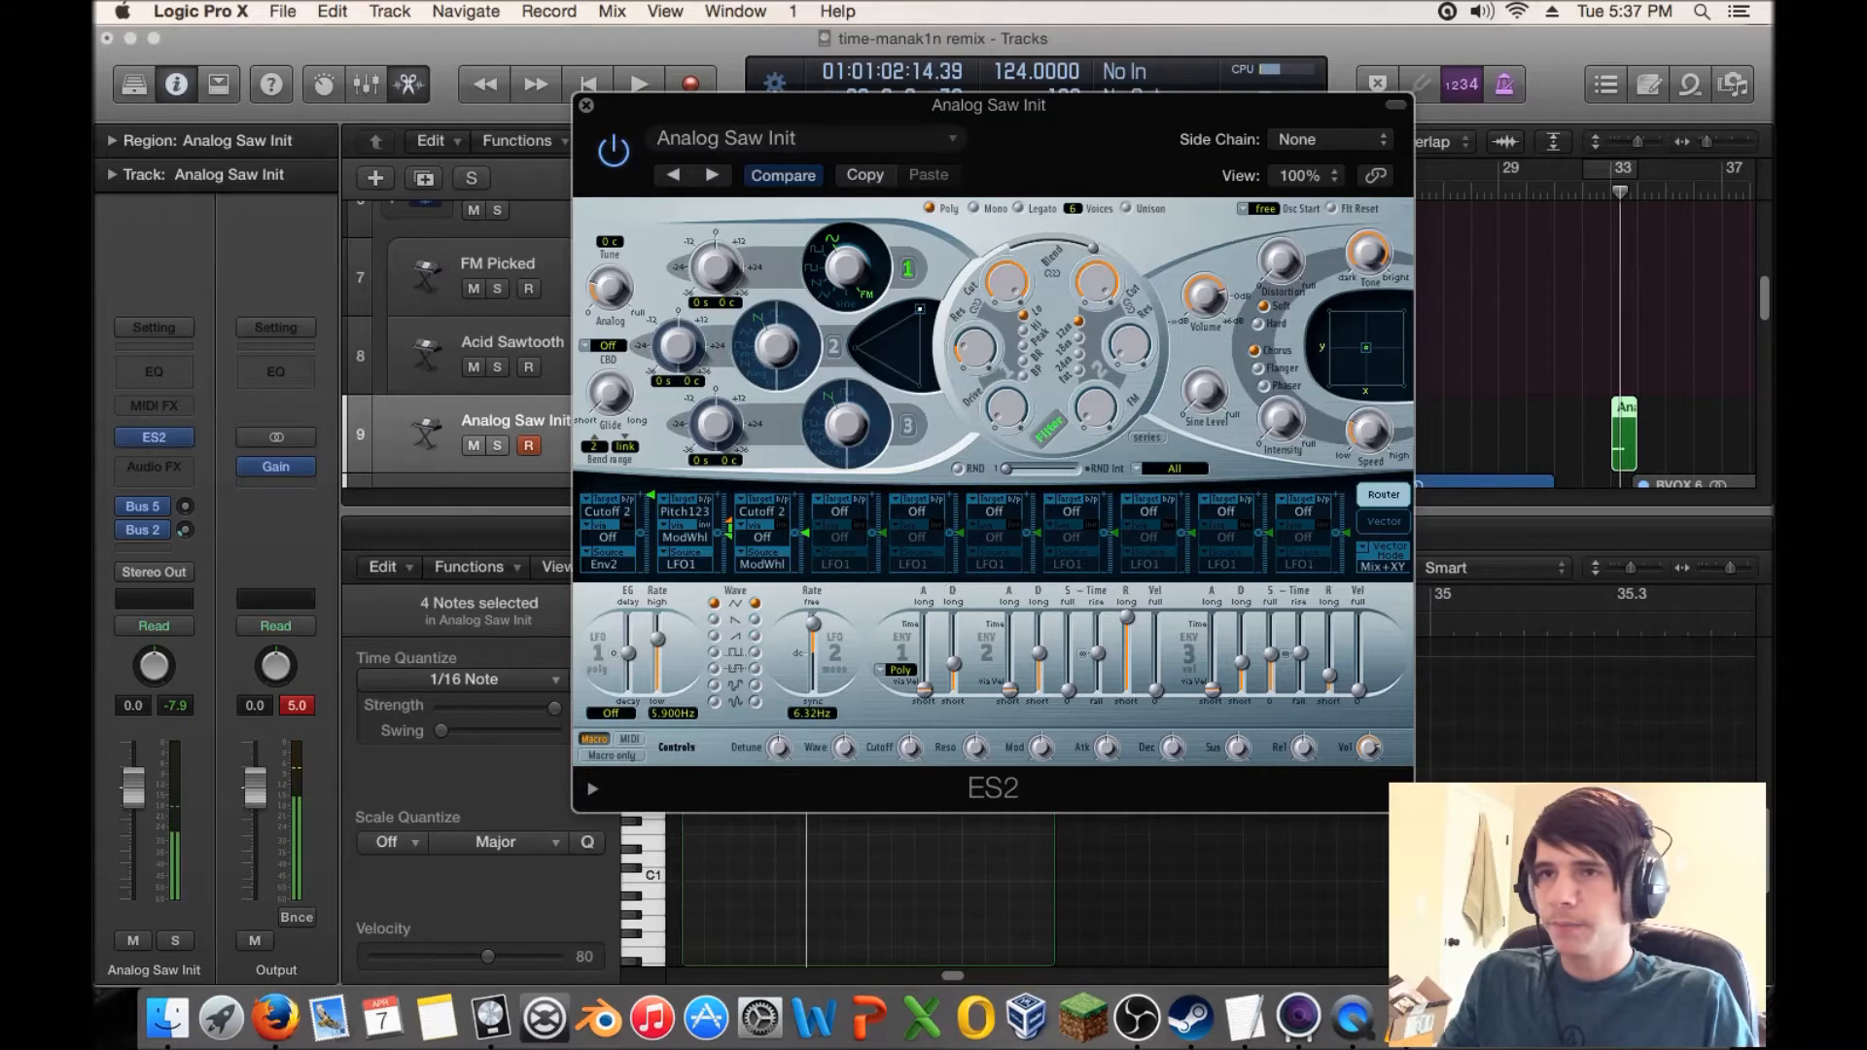
left_click(587, 104)
- Set the cycle range from bar 33 to bar 35 and play the new saw notes
scroll(1232, 331, "right", 2)
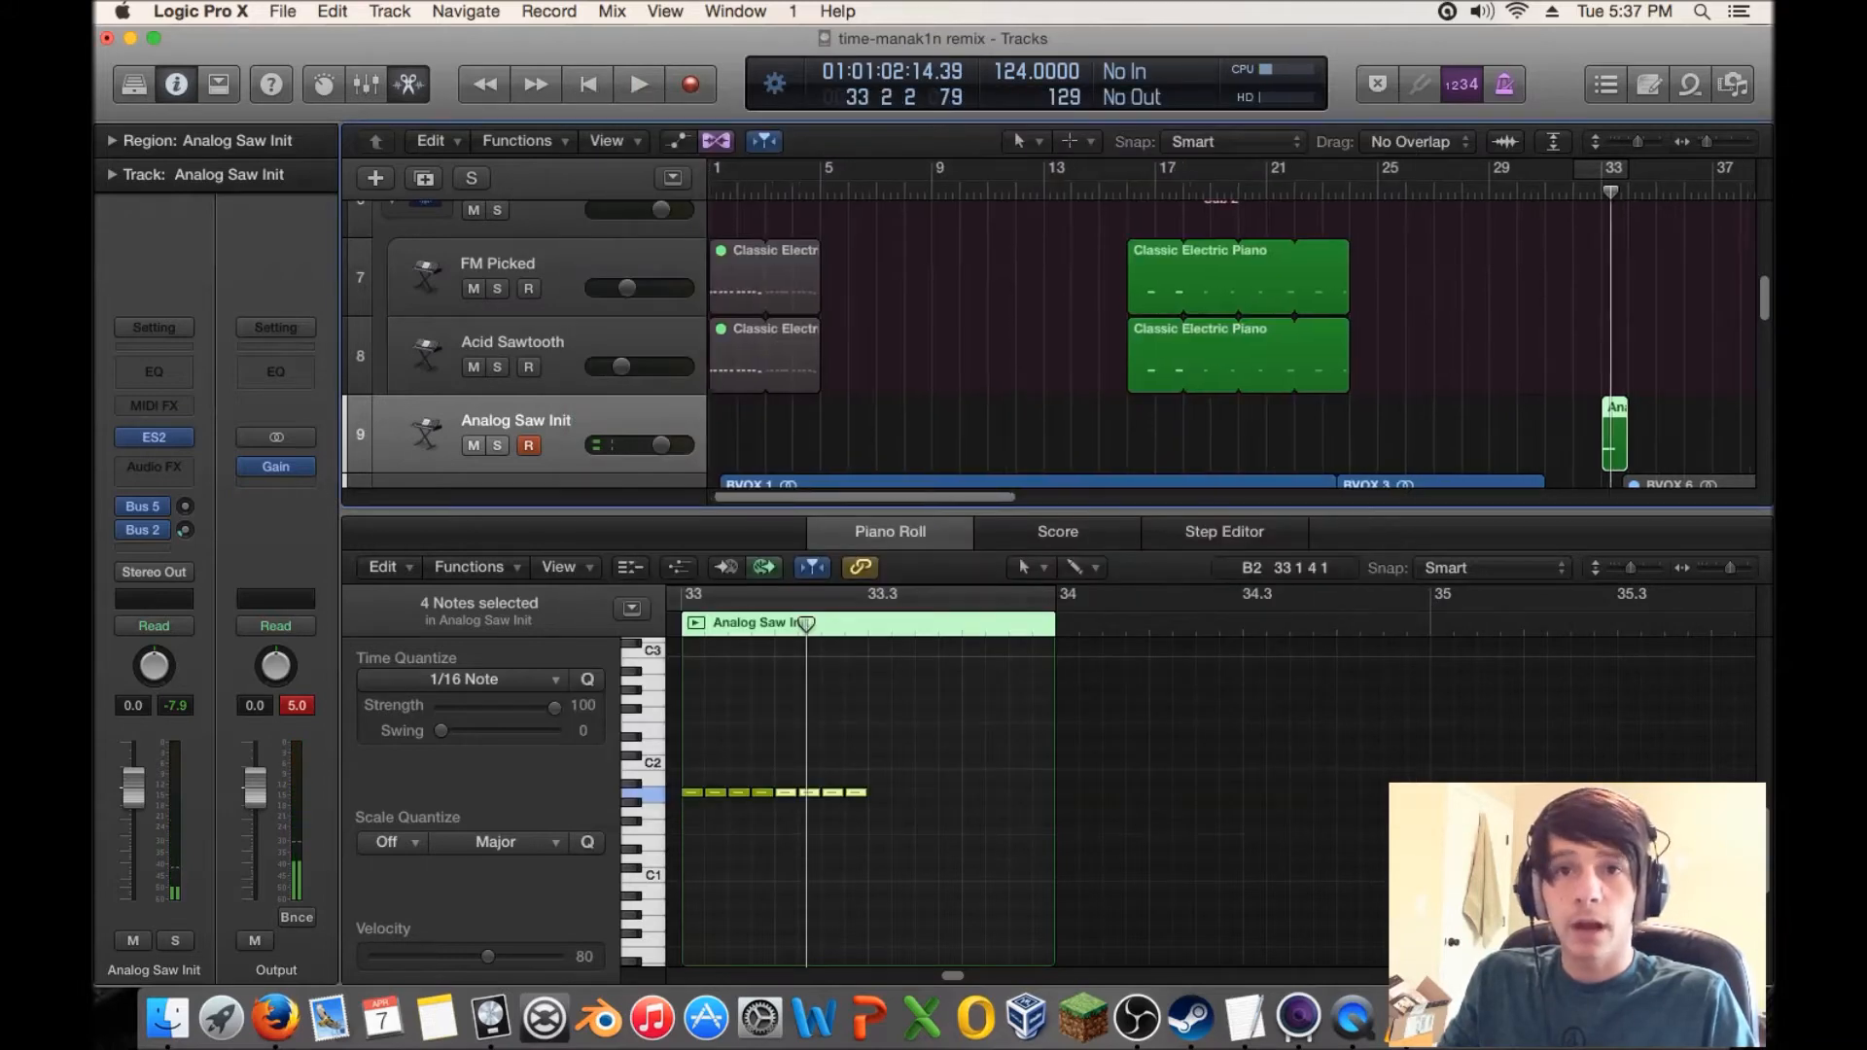
scroll(1232, 330, "right", 3)
left_click_drag(1474, 172, 1523, 171)
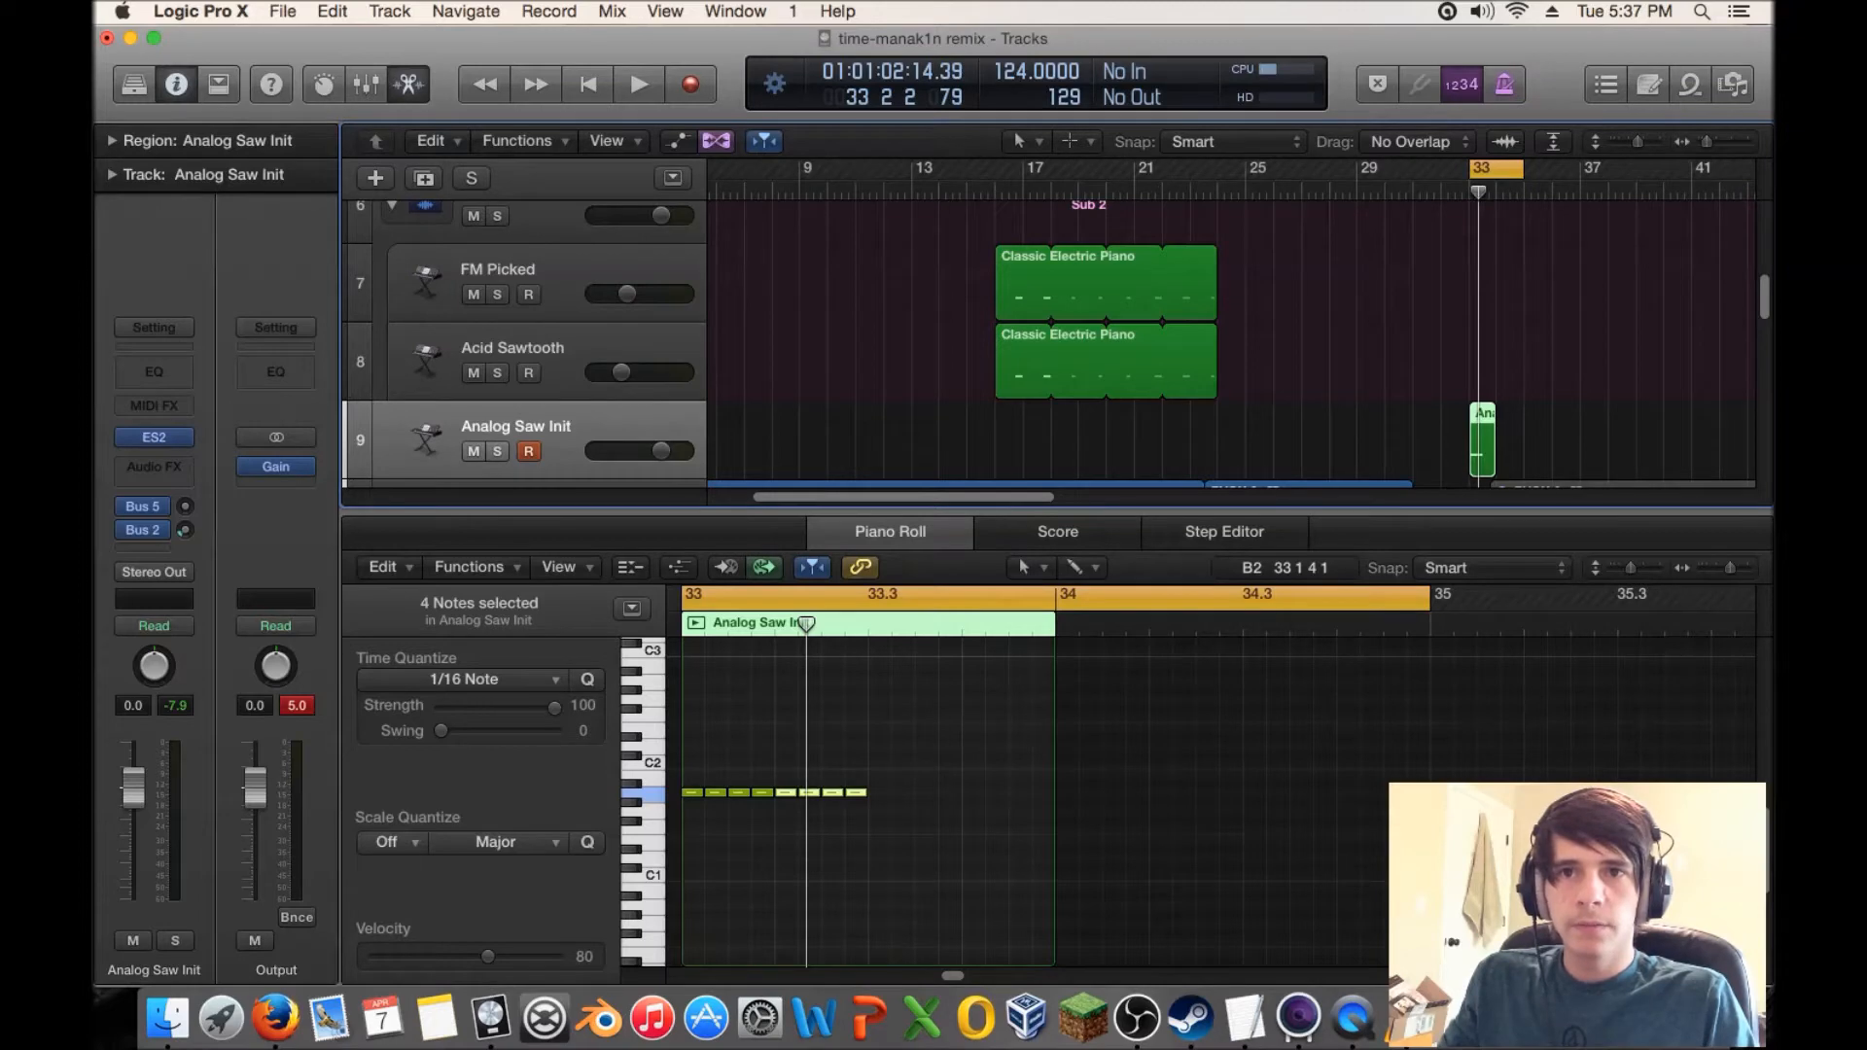
key("space")
key("space")
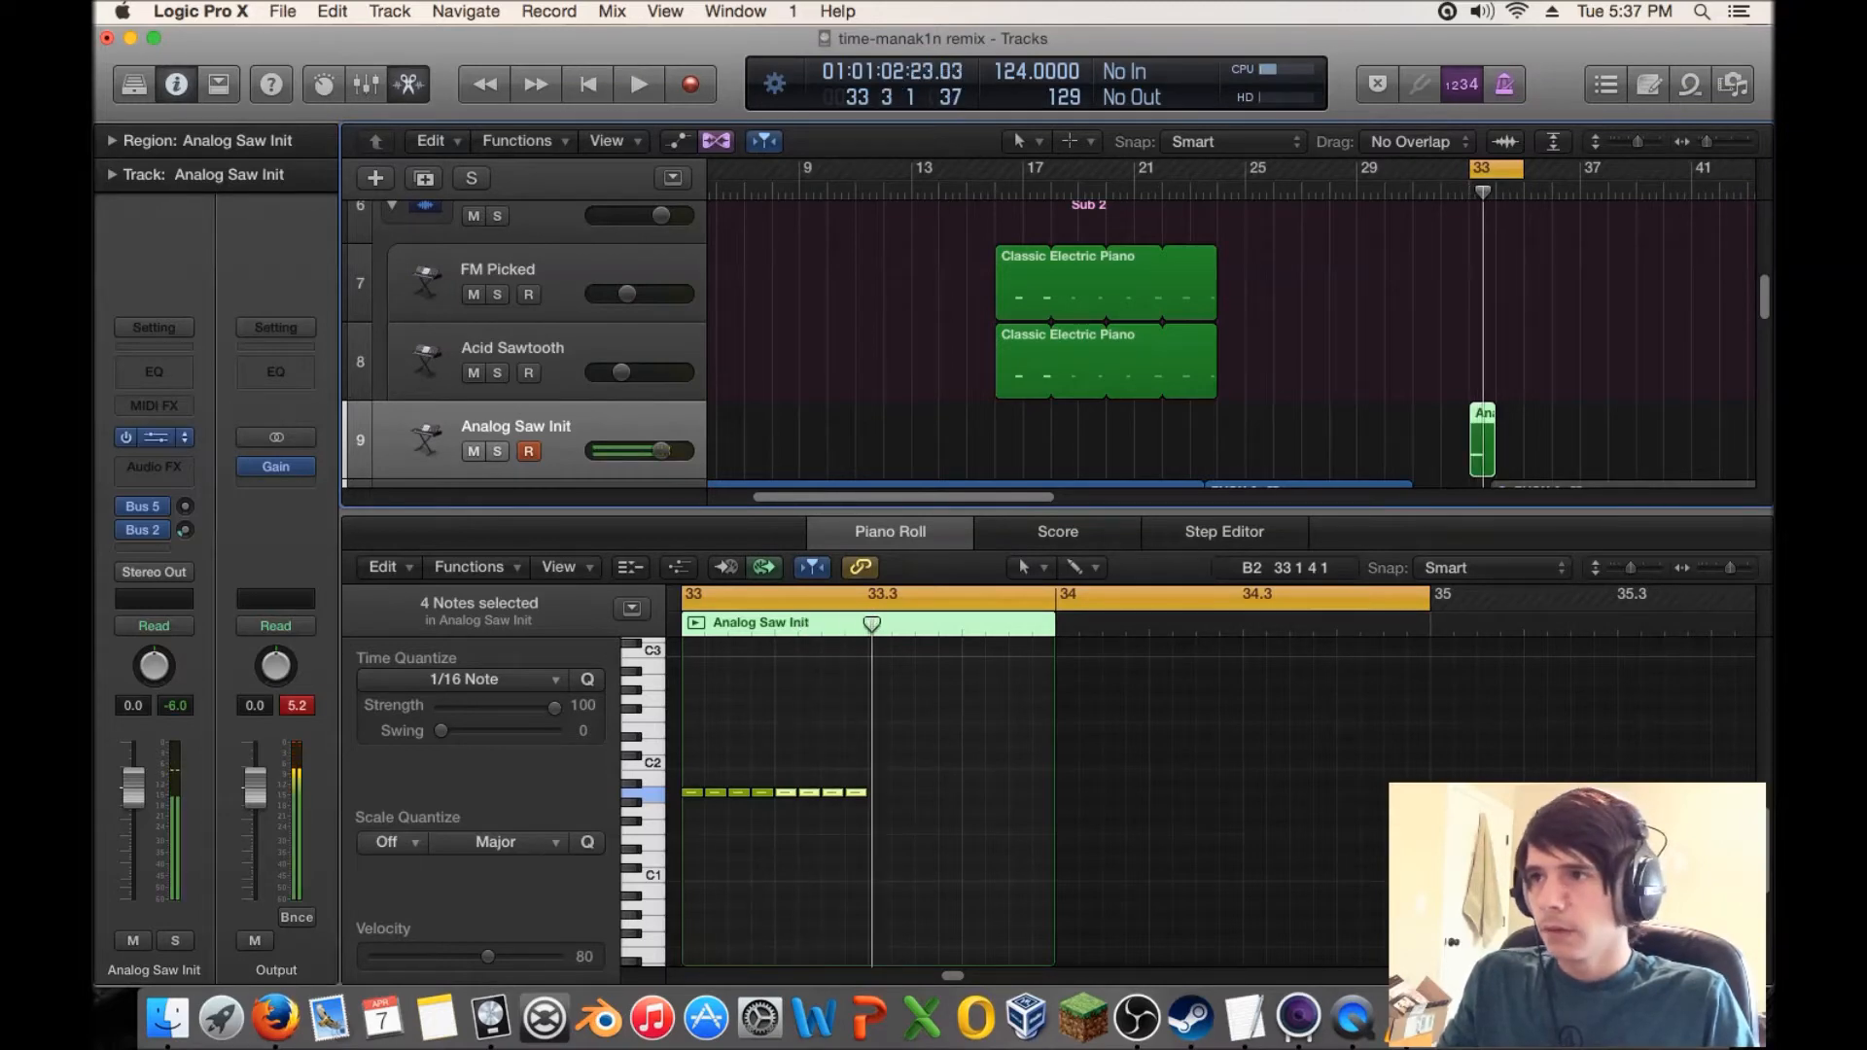
- Replay the cycled saw notes with the ES2 settings open to judge the synth's sound
left_click(154, 437)
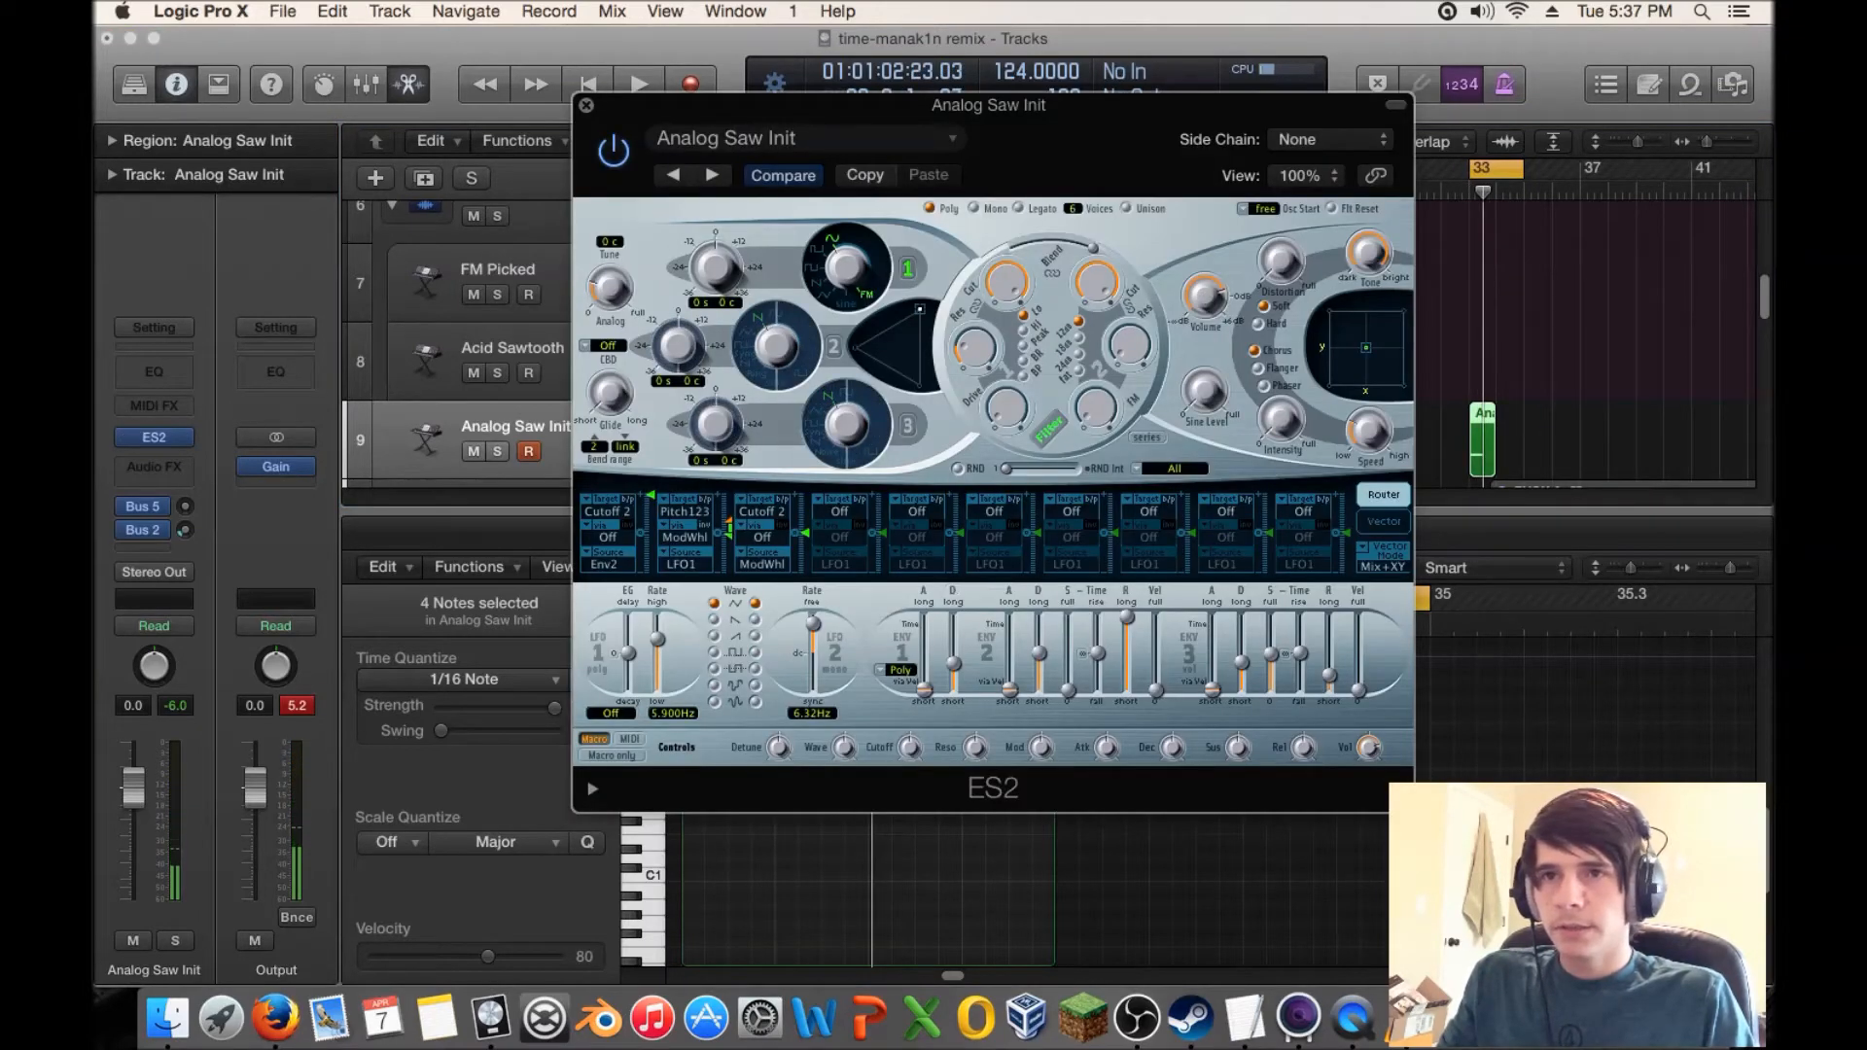
key("space")
key("space")
key("space")
key("space")
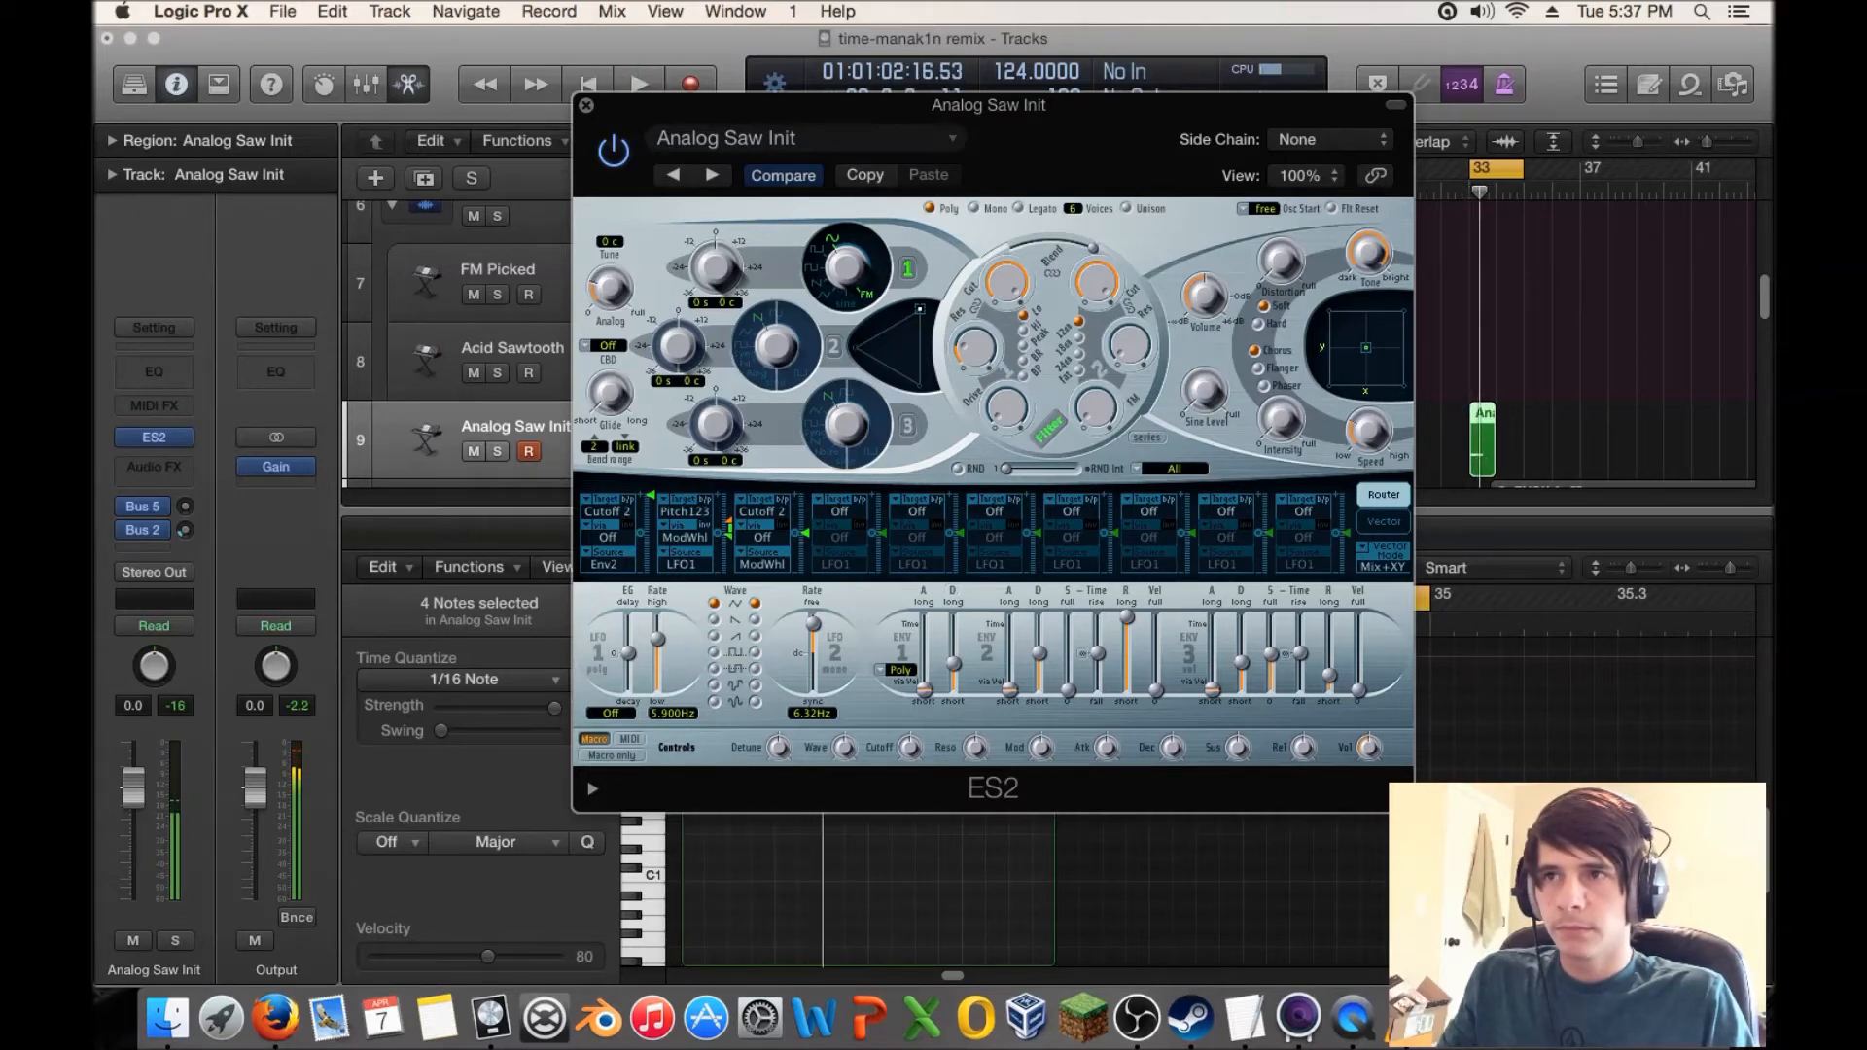
left_click(586, 105)
- Transpose all eight notes in the Analog Saw Init region down one octave and play them
left_click(1361, 439)
left_click(1482, 440)
left_click_drag(942, 760, 697, 804)
key("alt+shift+Down")
key("space")
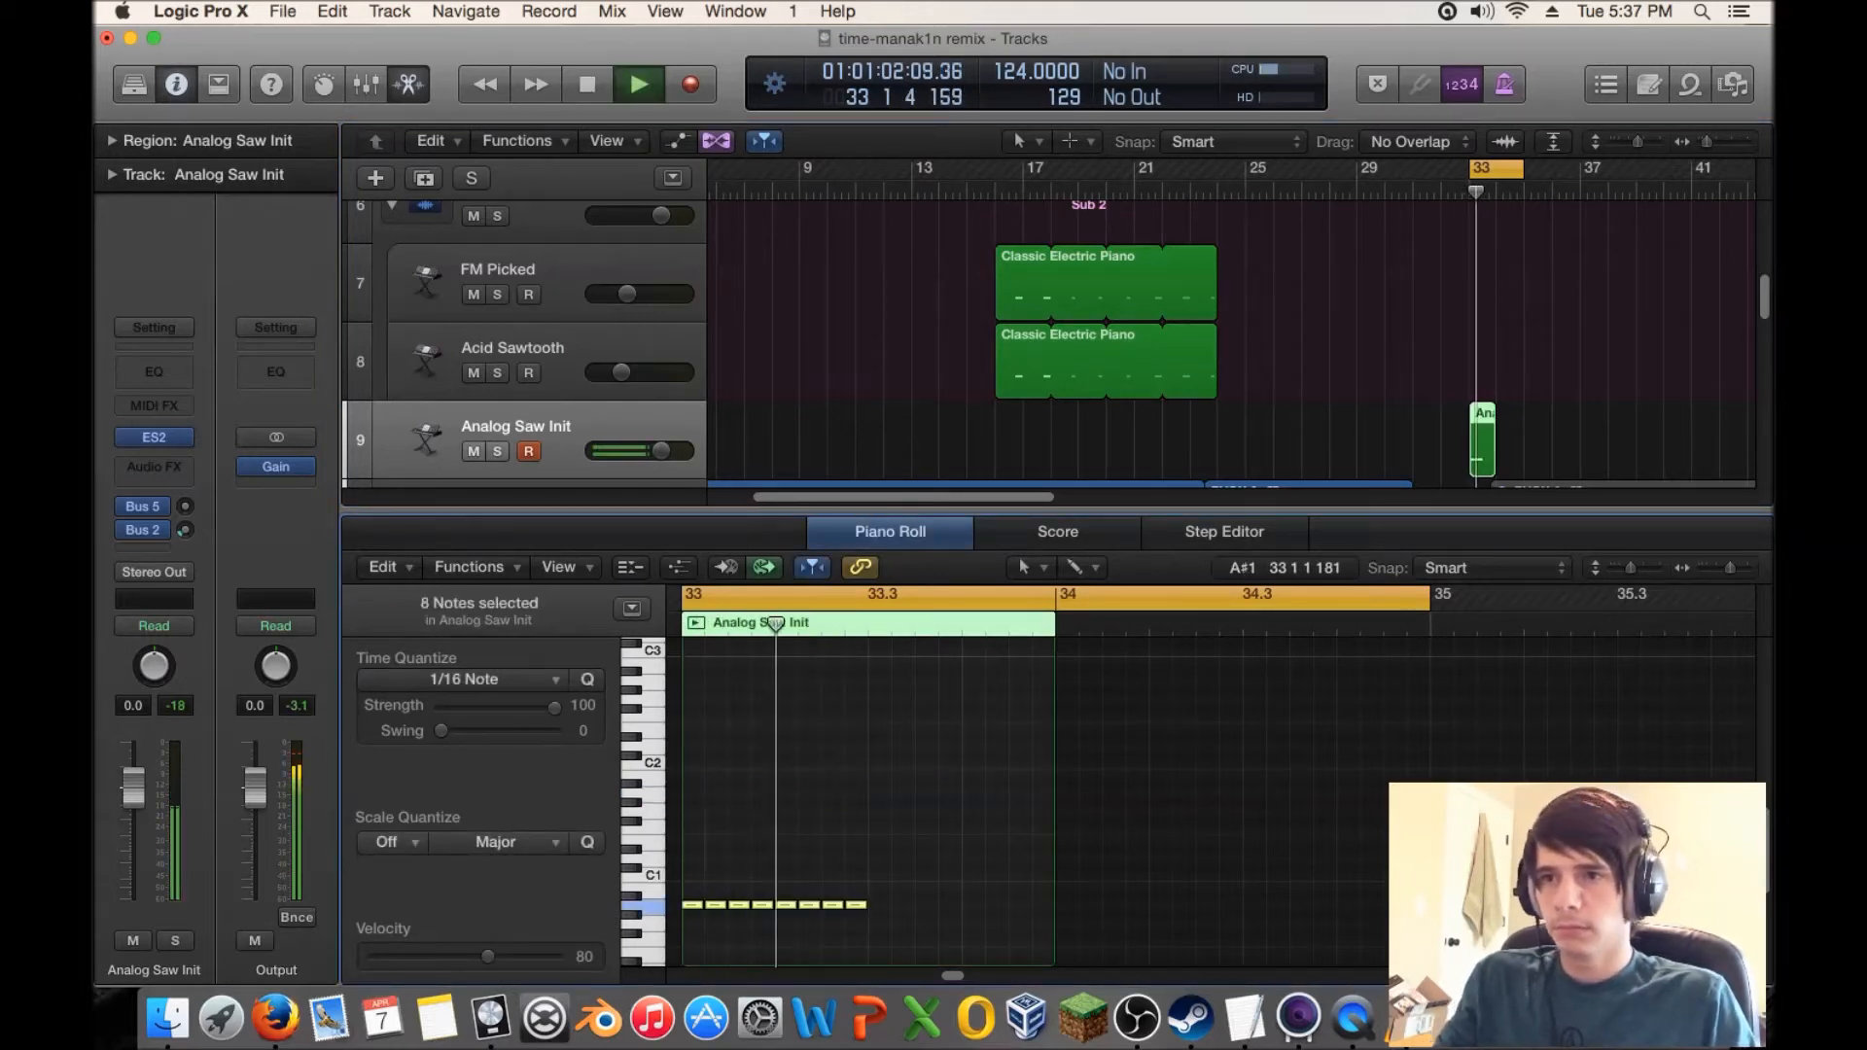
key("space")
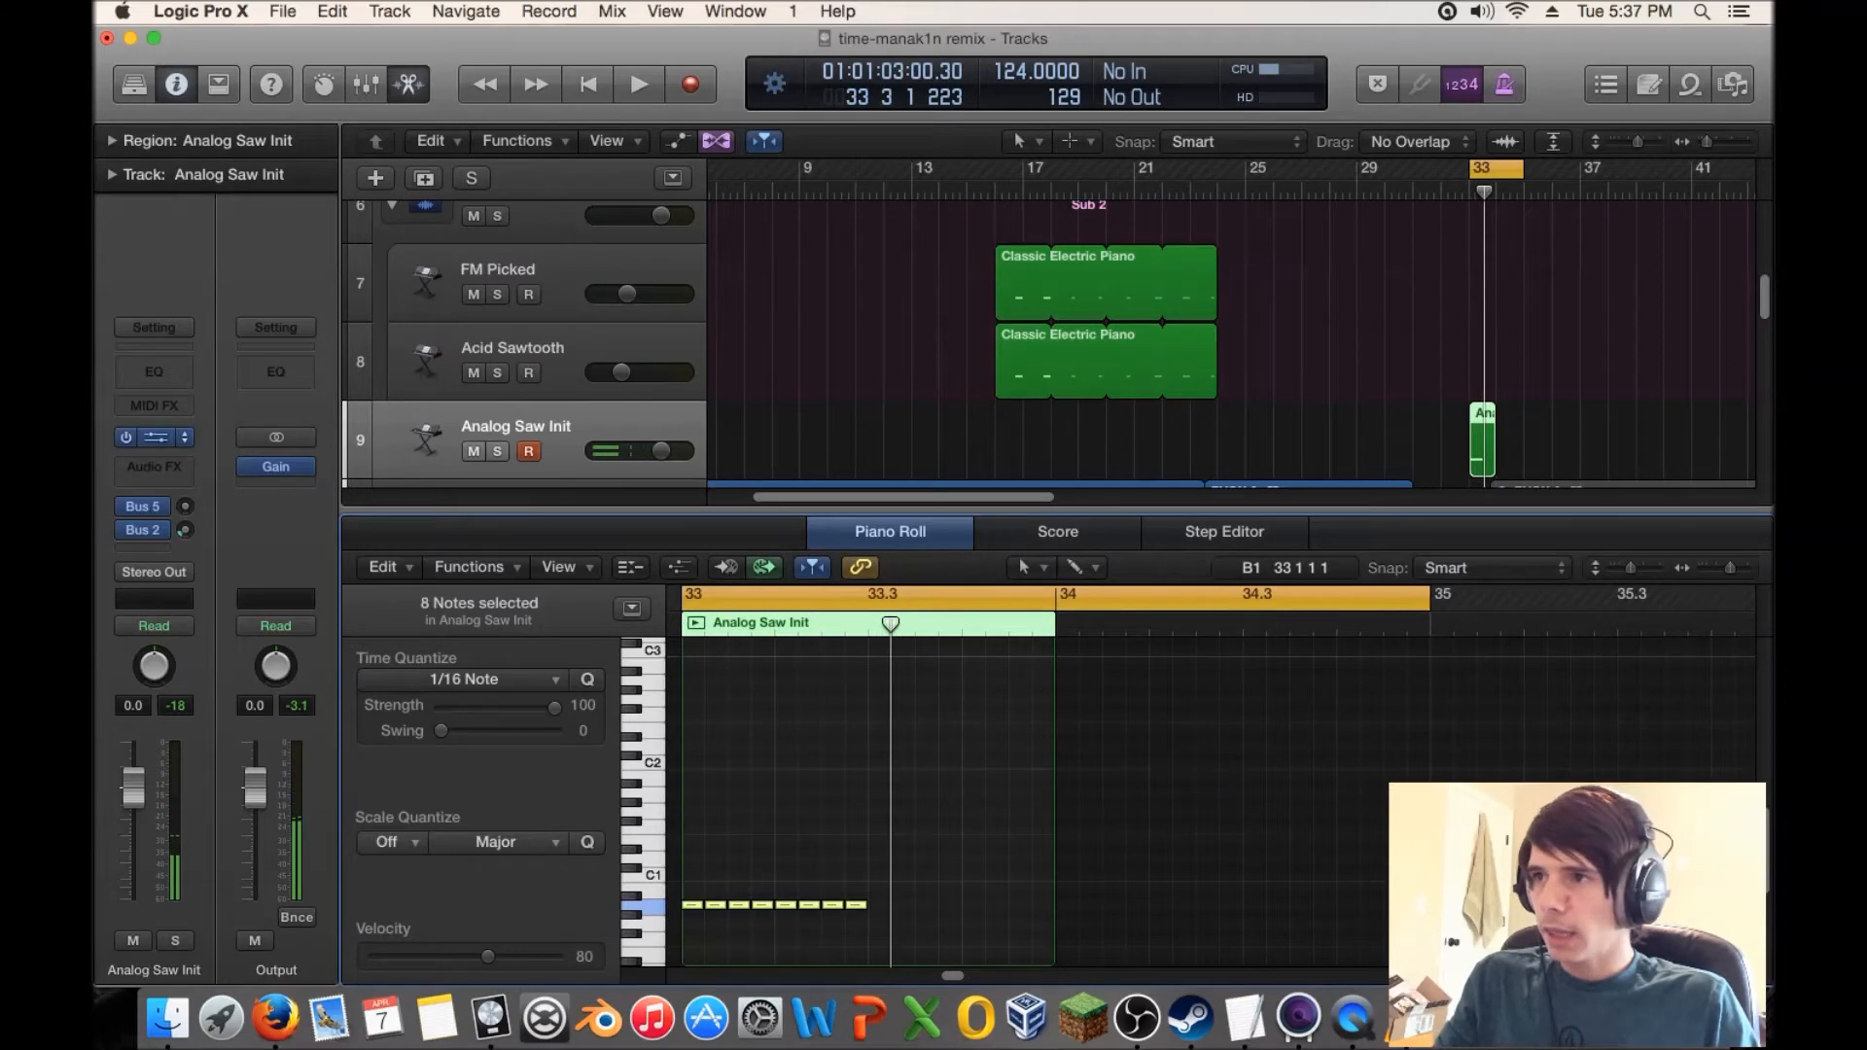
- Raise the Envelope 3 attack slightly in the Analog Saw Init track's ES2 and replay the cycle repeatedly to check the bass
left_click(156, 436)
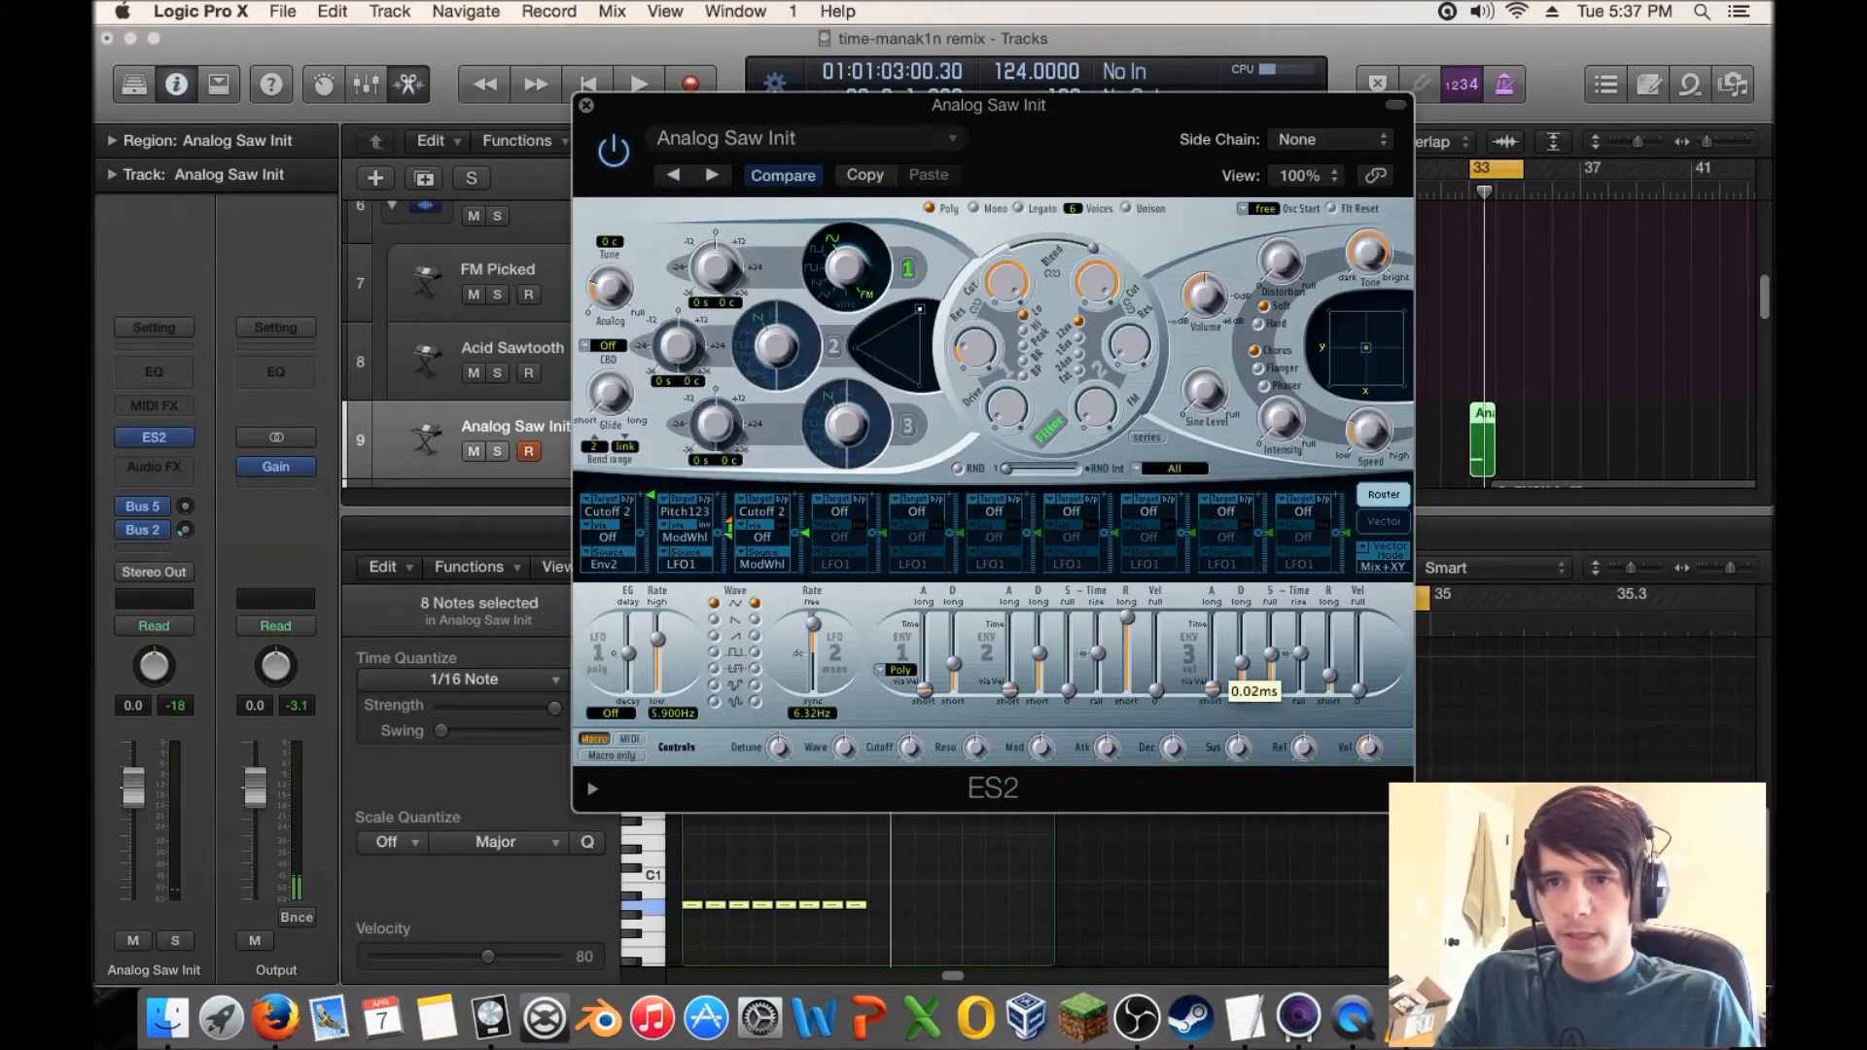
key("space")
left_click_drag(1213, 687, 1212, 679)
key("space")
key("space")
key("space")
key("space")
key("space")
key("space")
key("space")
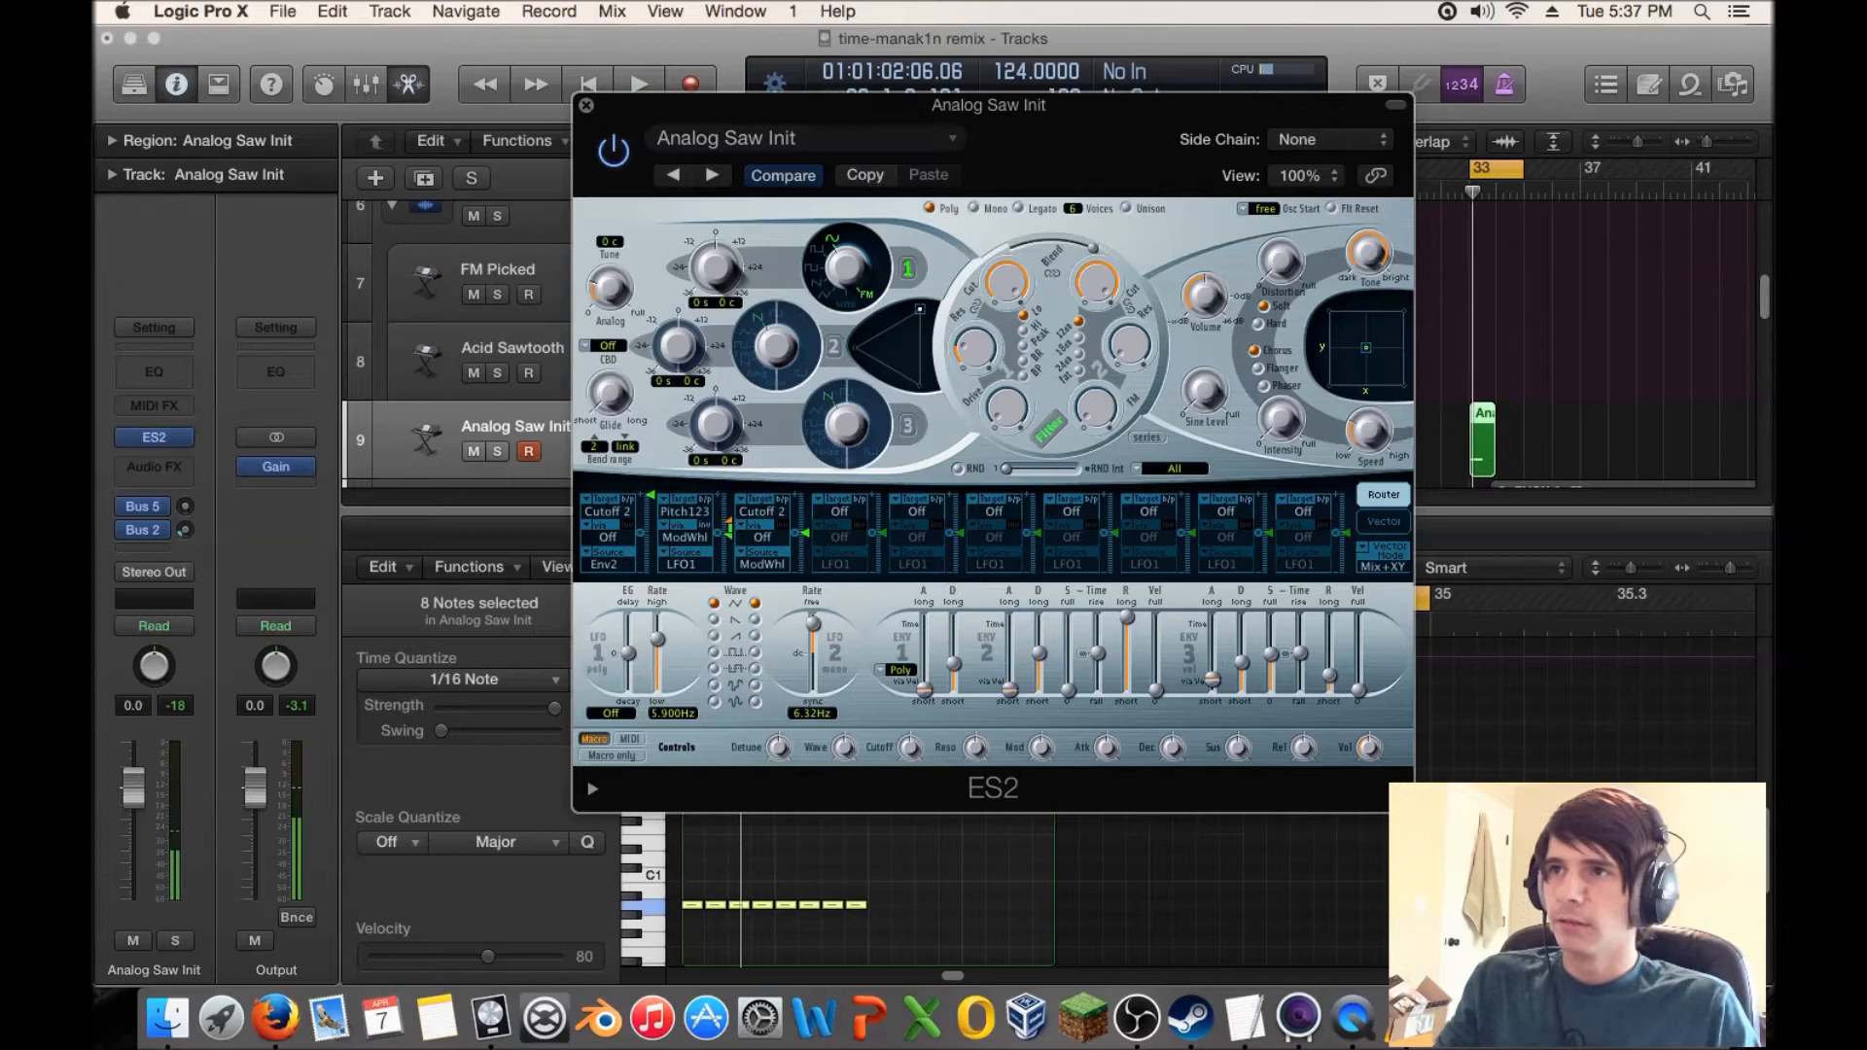
left_click(586, 104)
scroll(973, 370, "down", 5)
key("space")
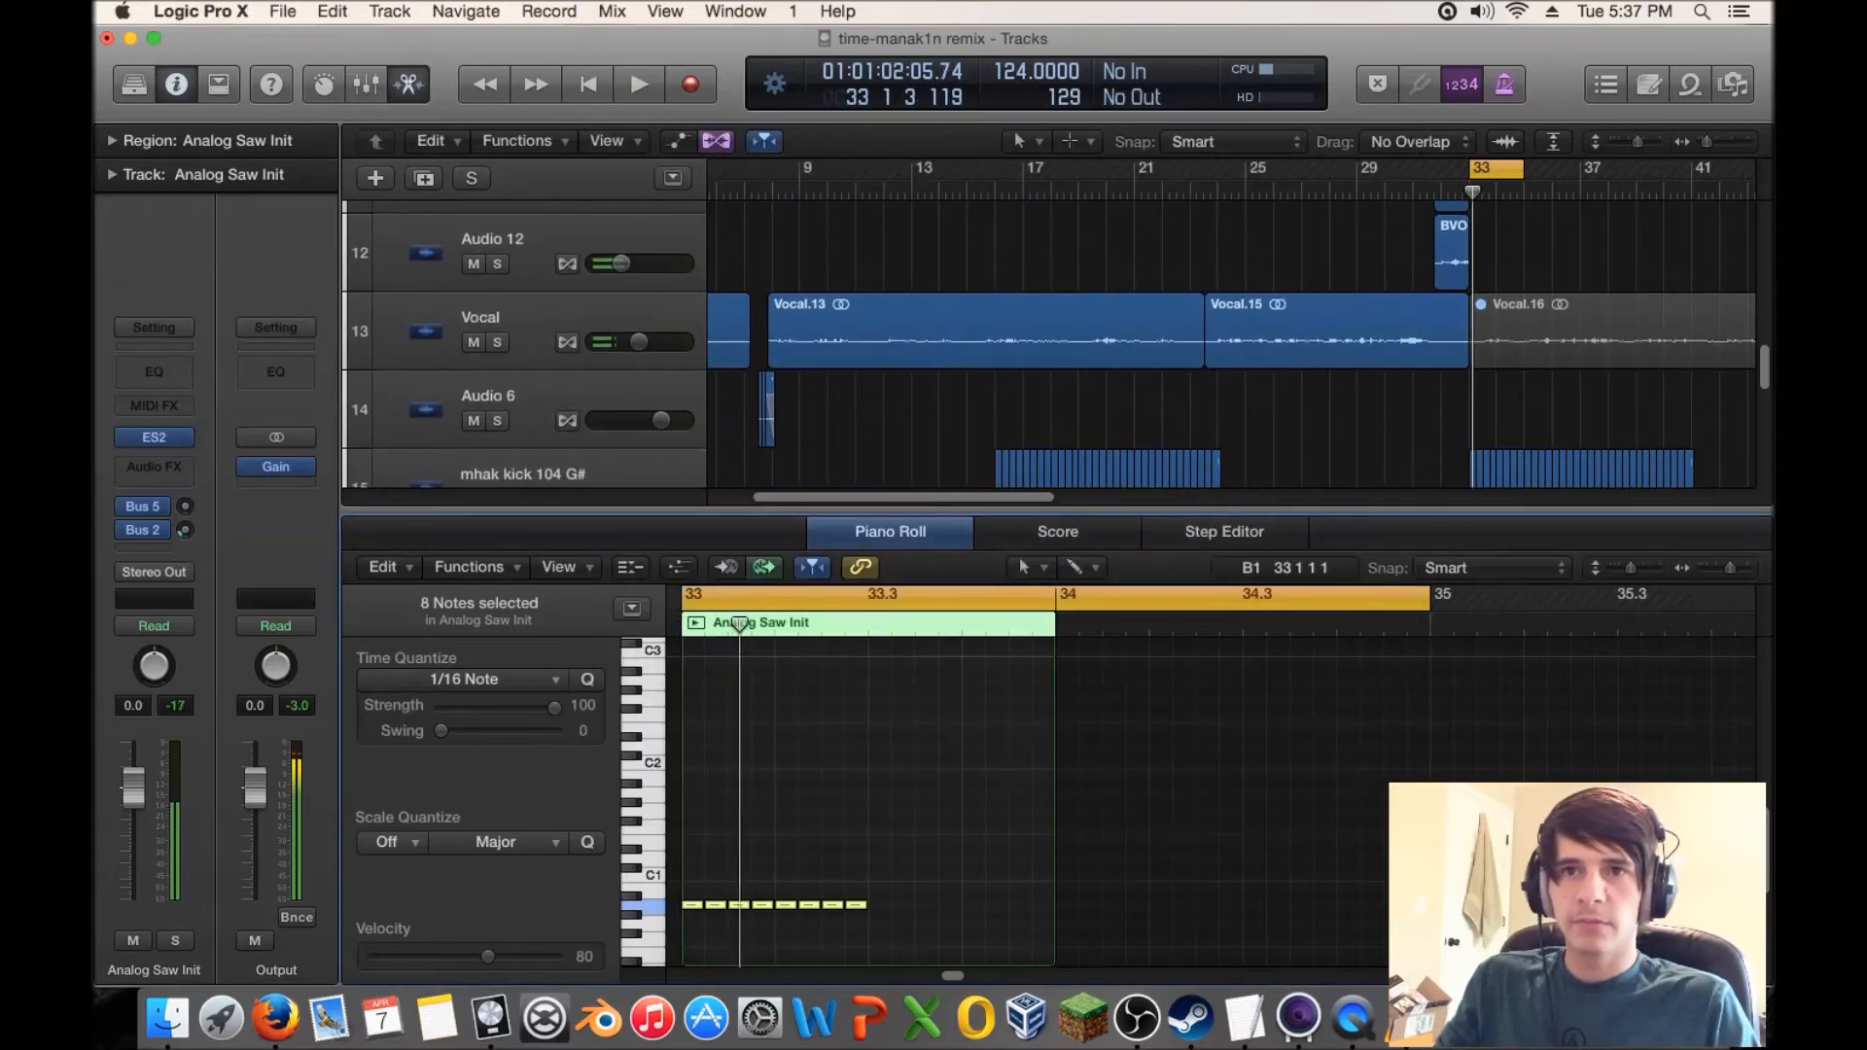
- Replay the cycle from bar 33 in short bursts and look through the tracks to check how the saw bass sits with the kick
scroll(972, 370, "down", 5)
key("space")
scroll(1119, 345, "up", 5)
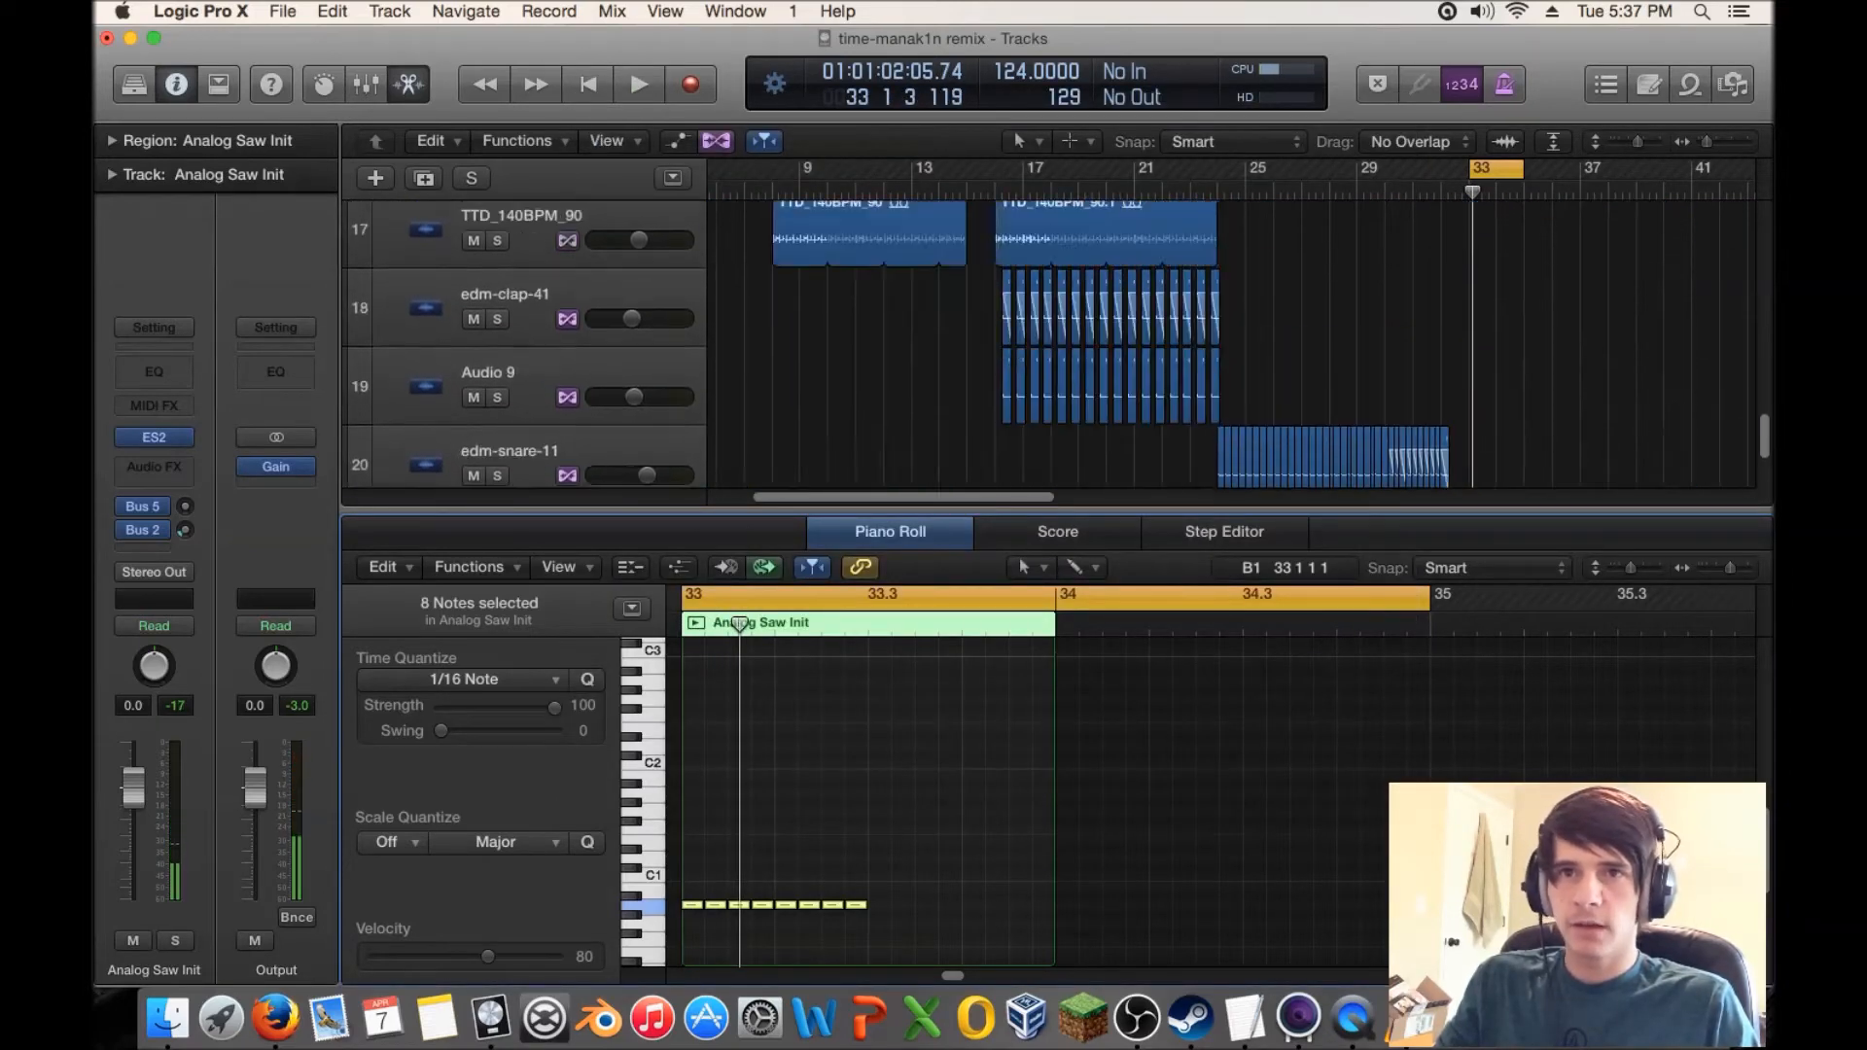
key("space")
key("space")
scroll(1119, 345, "up", 6)
scroll(1050, 346, "down", 7)
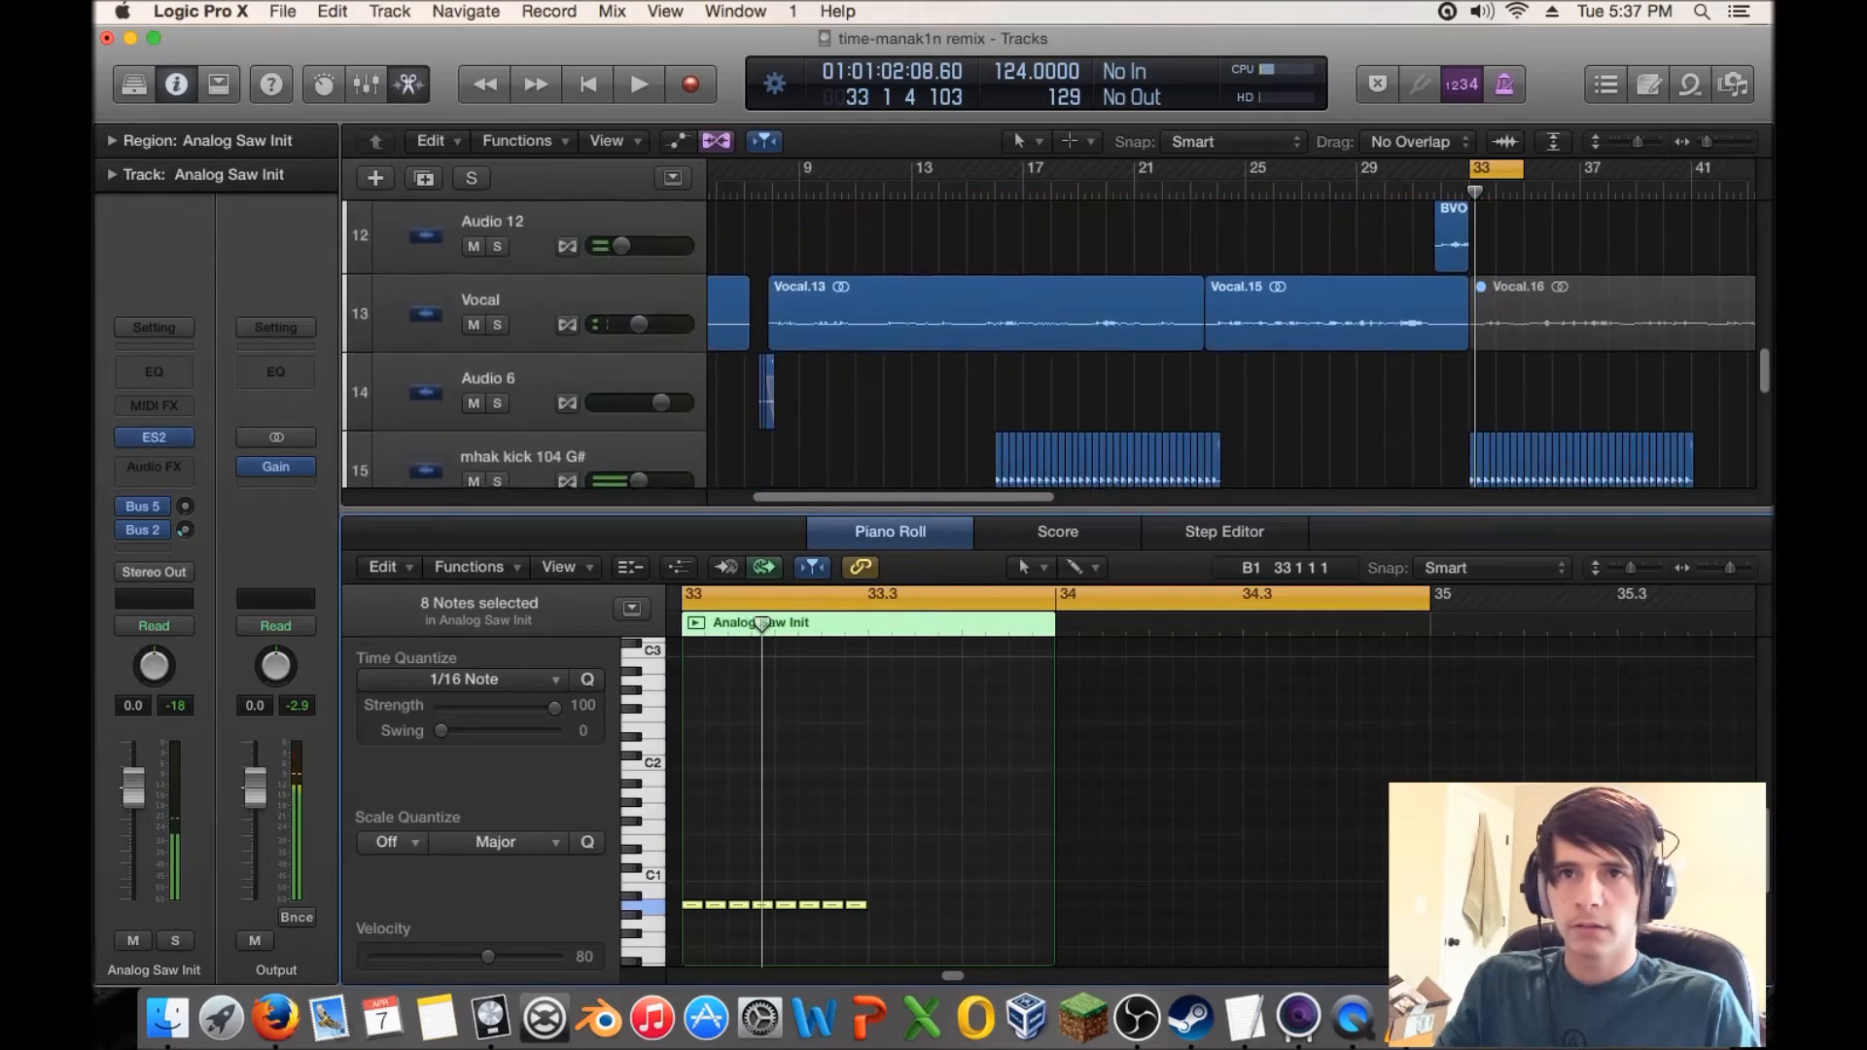
scroll(1051, 345, "up", 3)
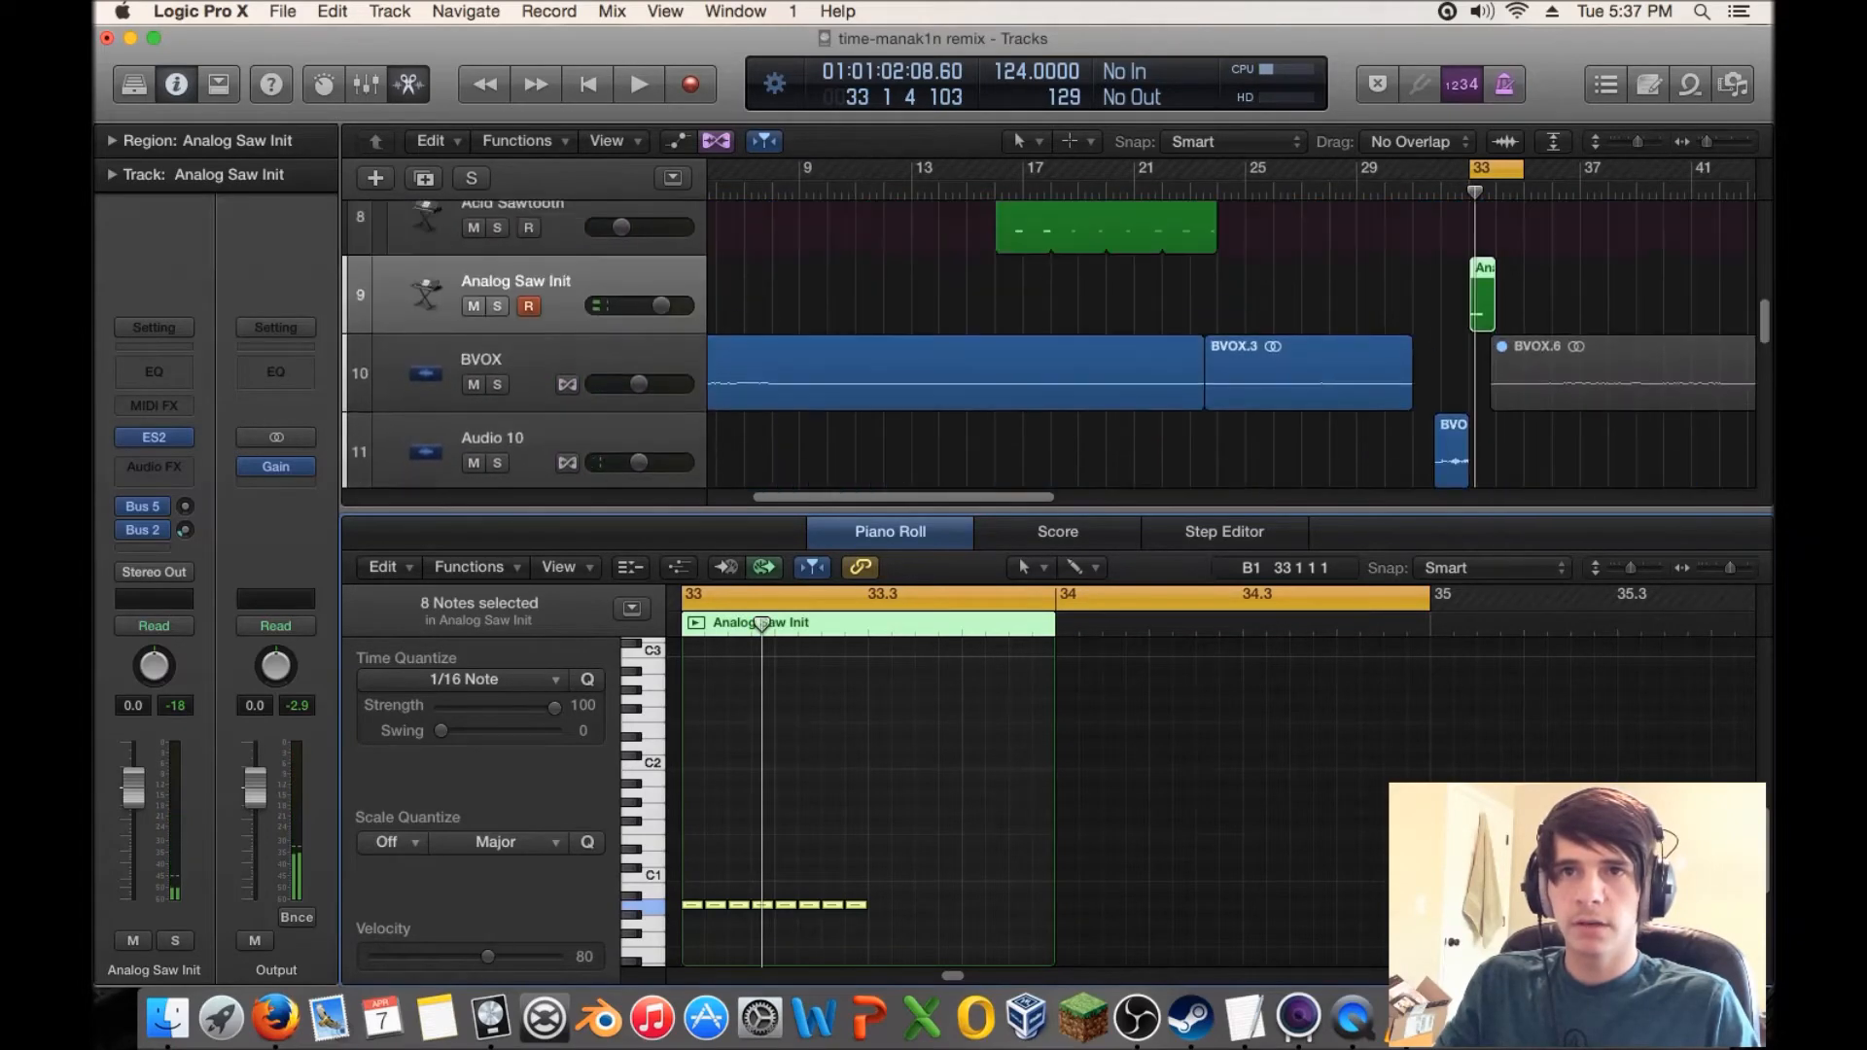
key("space")
key("space")
scroll(1050, 345, "up", 6)
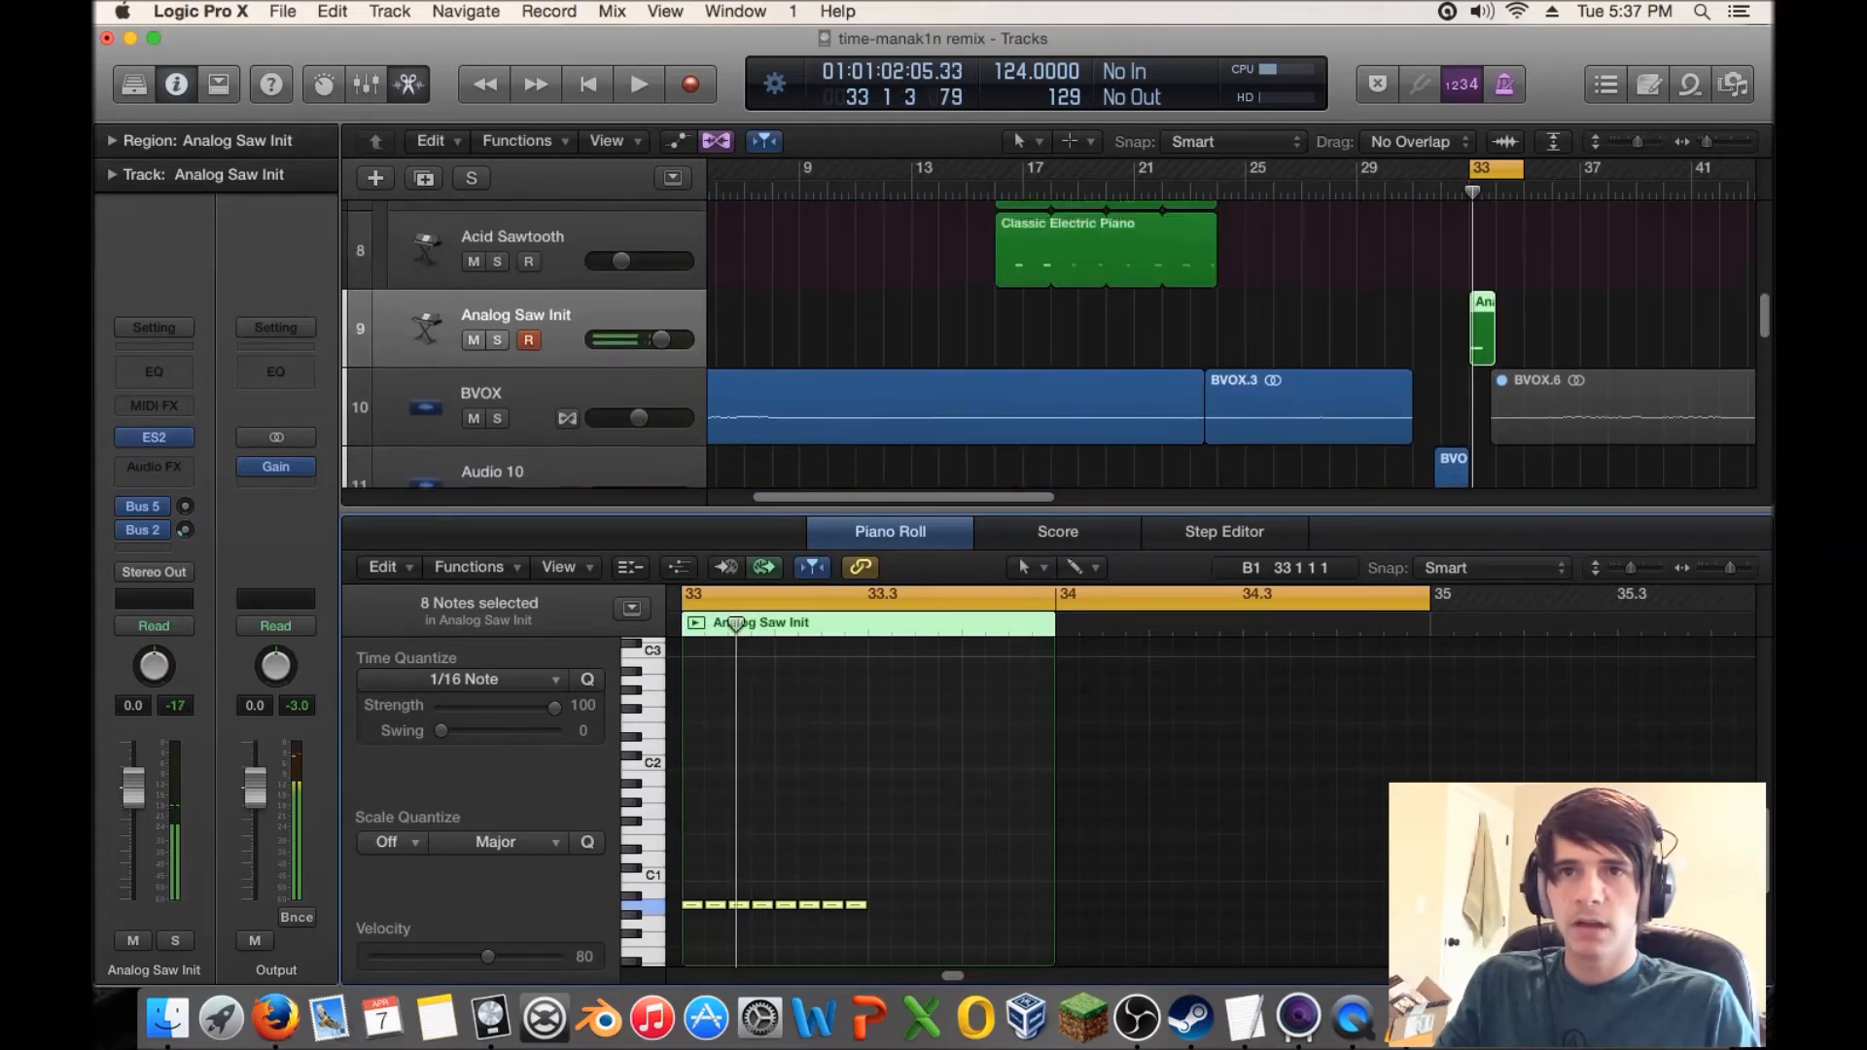
scroll(1051, 346, "down", 5)
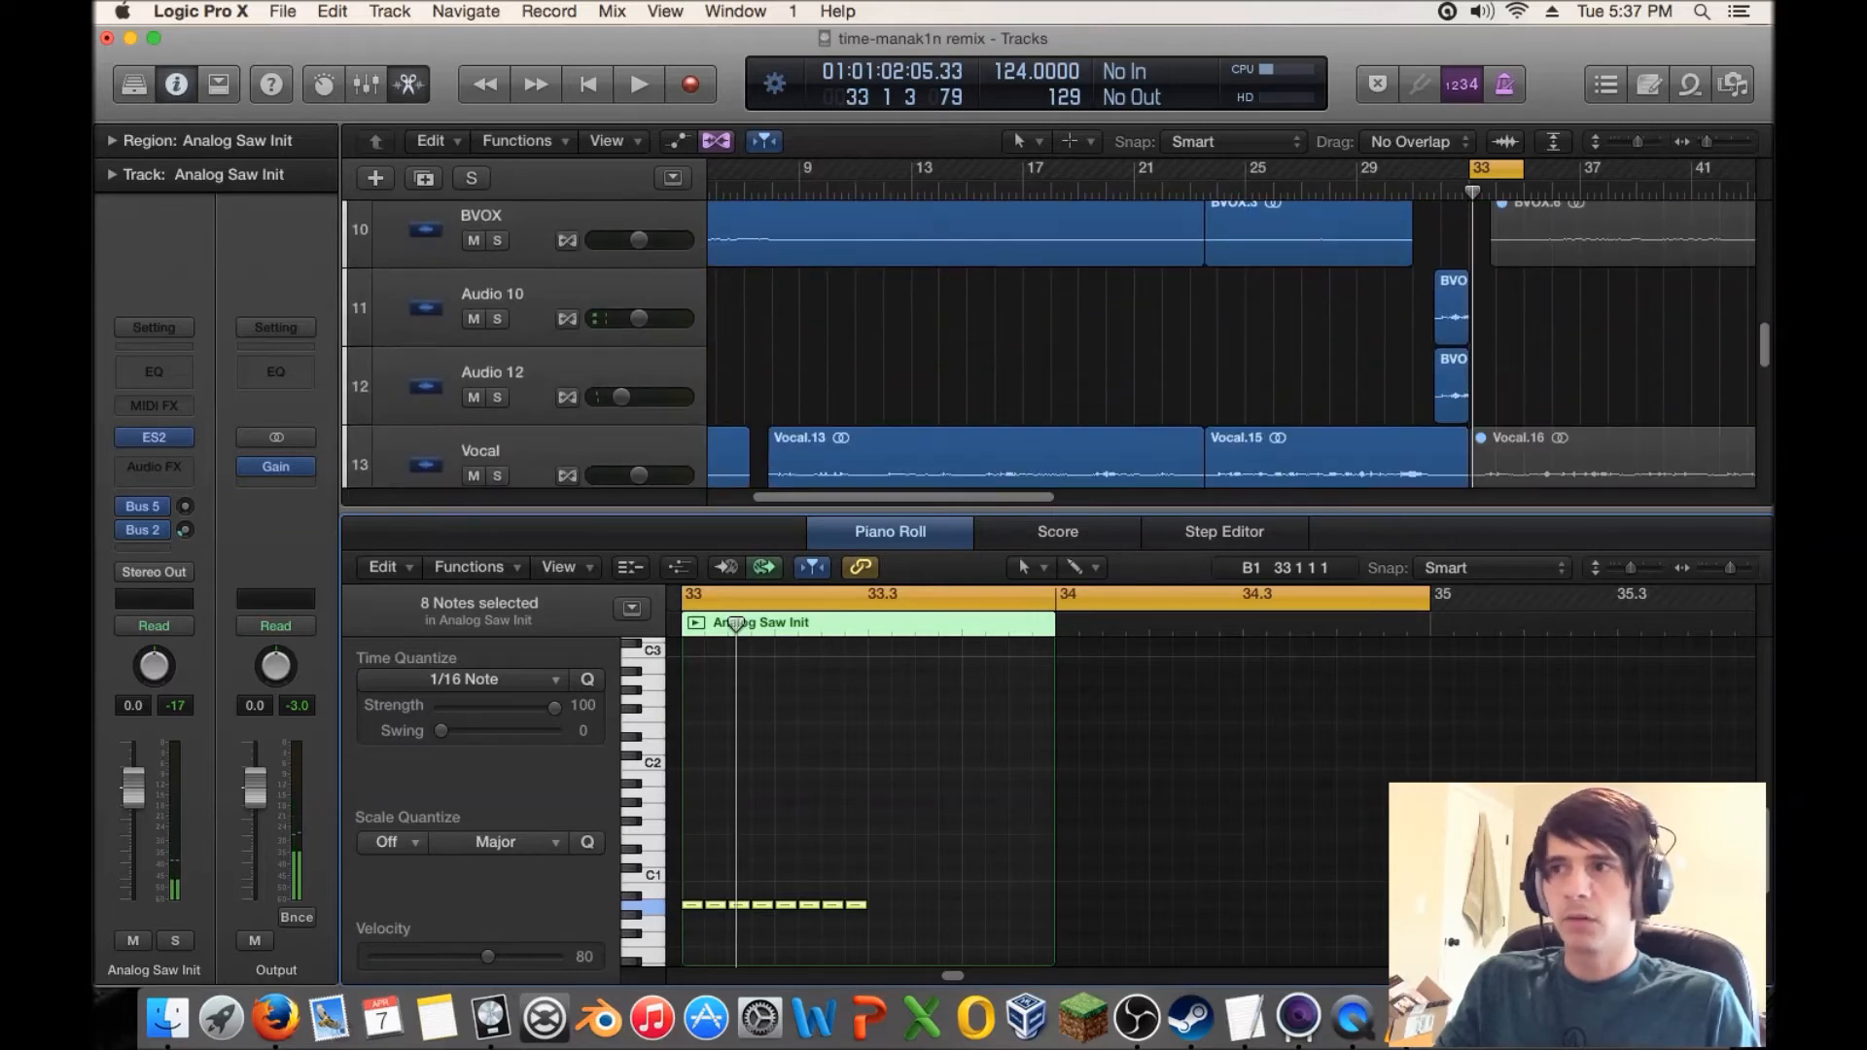
- Hide the Piano Roll, then solo the Analog Saw Init track and play it
key("p")
scroll(1232, 584, "right", 2)
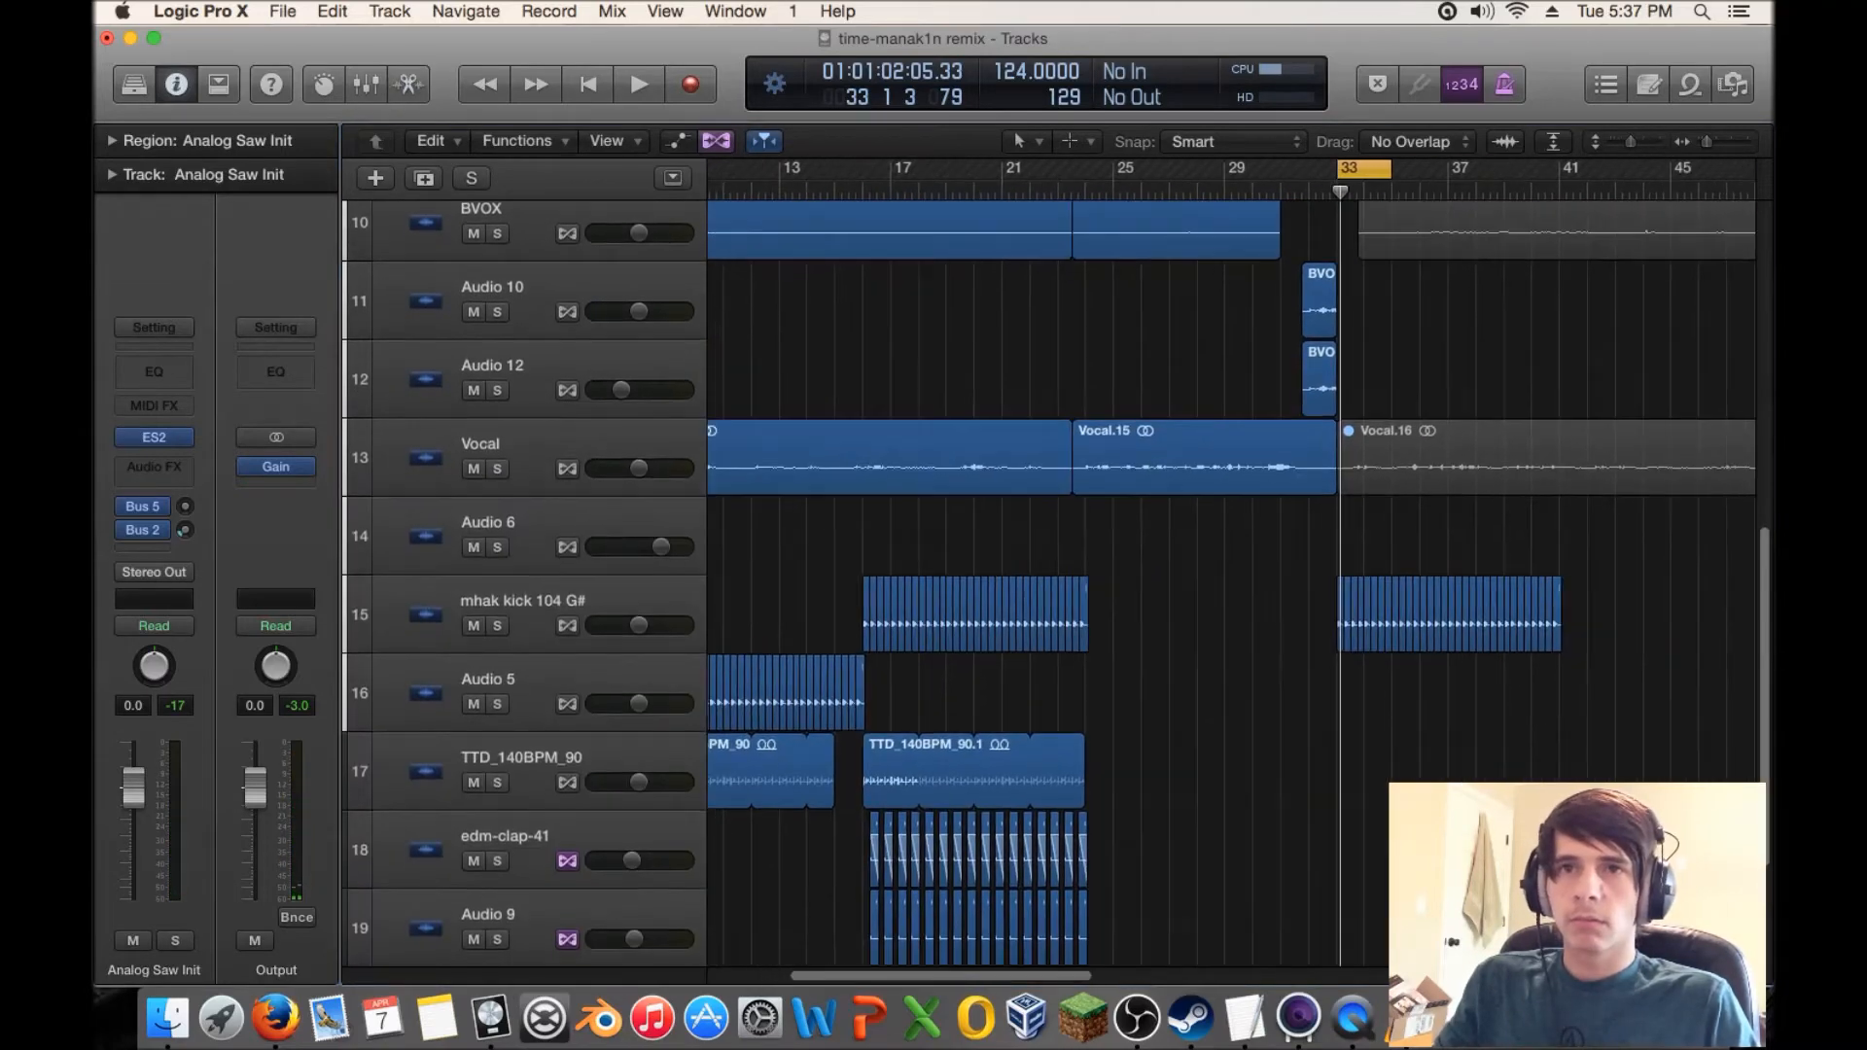
scroll(1232, 584, "up", 5)
key("space")
key("s")
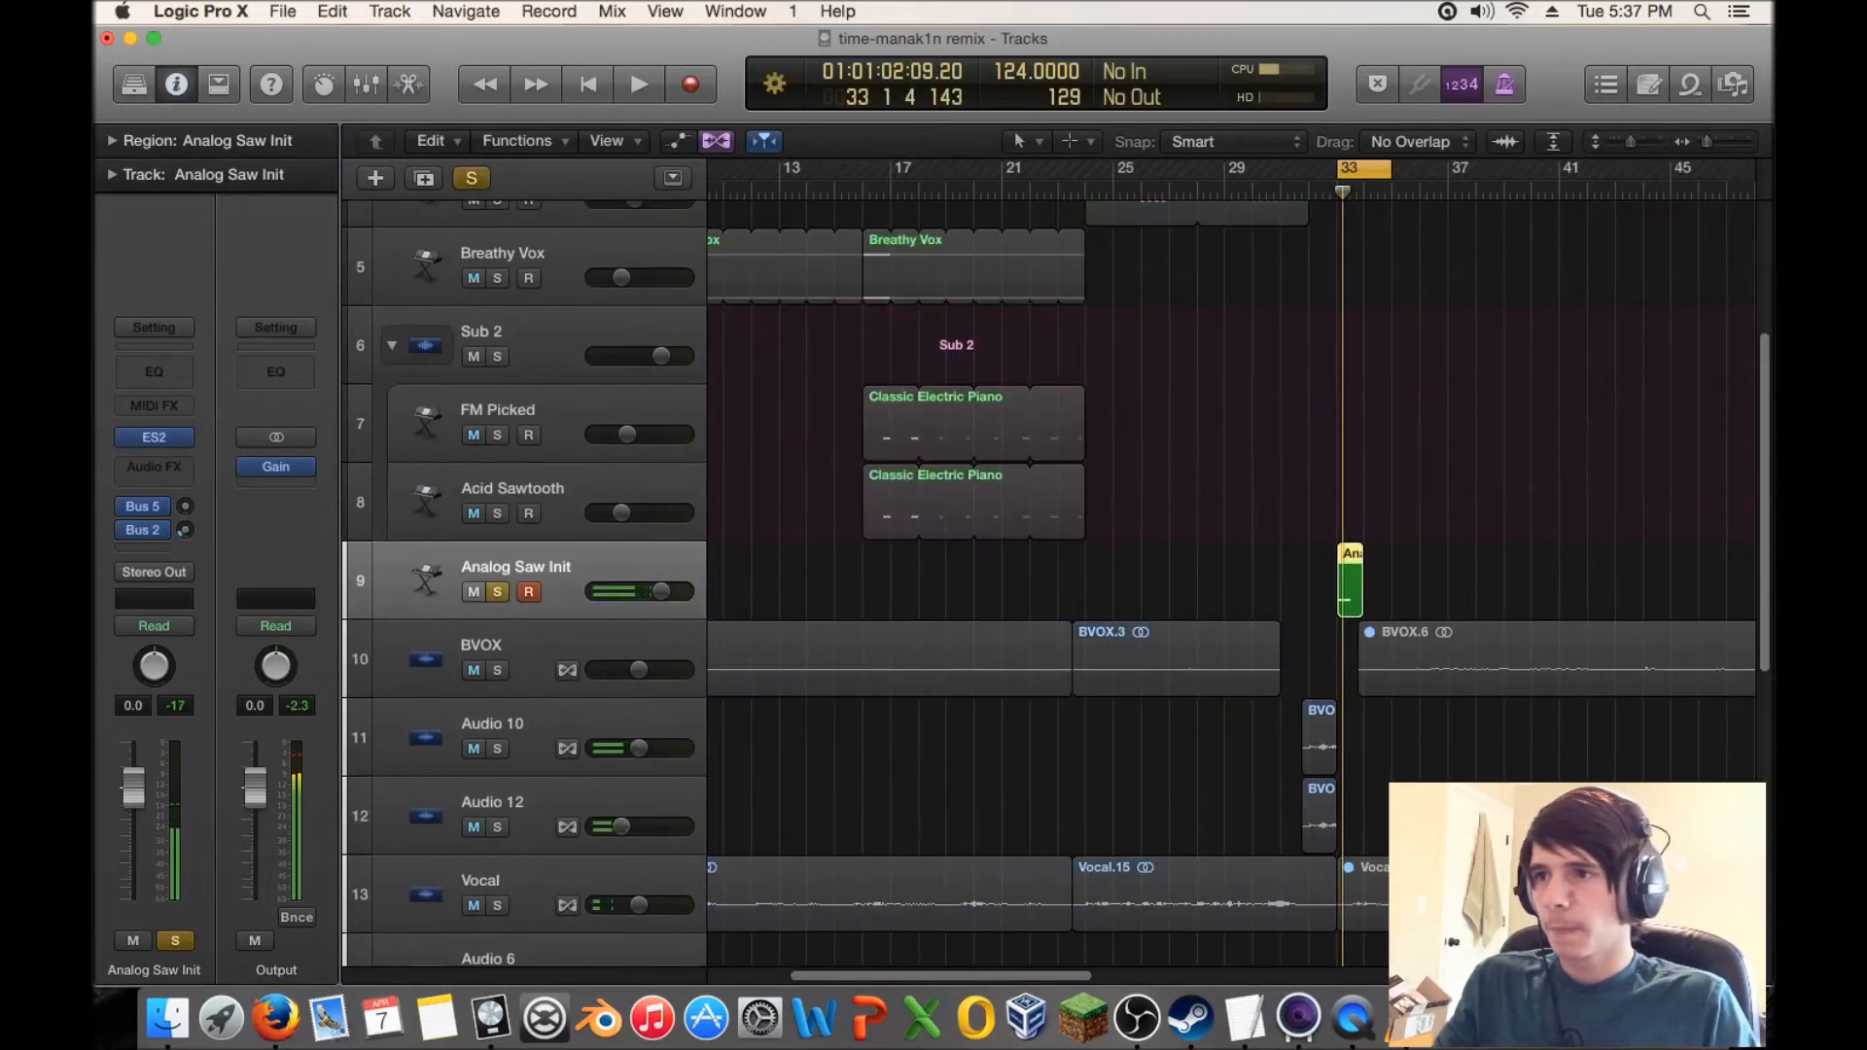
- Turn on oscillator 2 in the Analog Saw Init track's ES2 and set the oscillator mix to 70% oscillator 1 and 30% oscillator 2
left_click(153, 437)
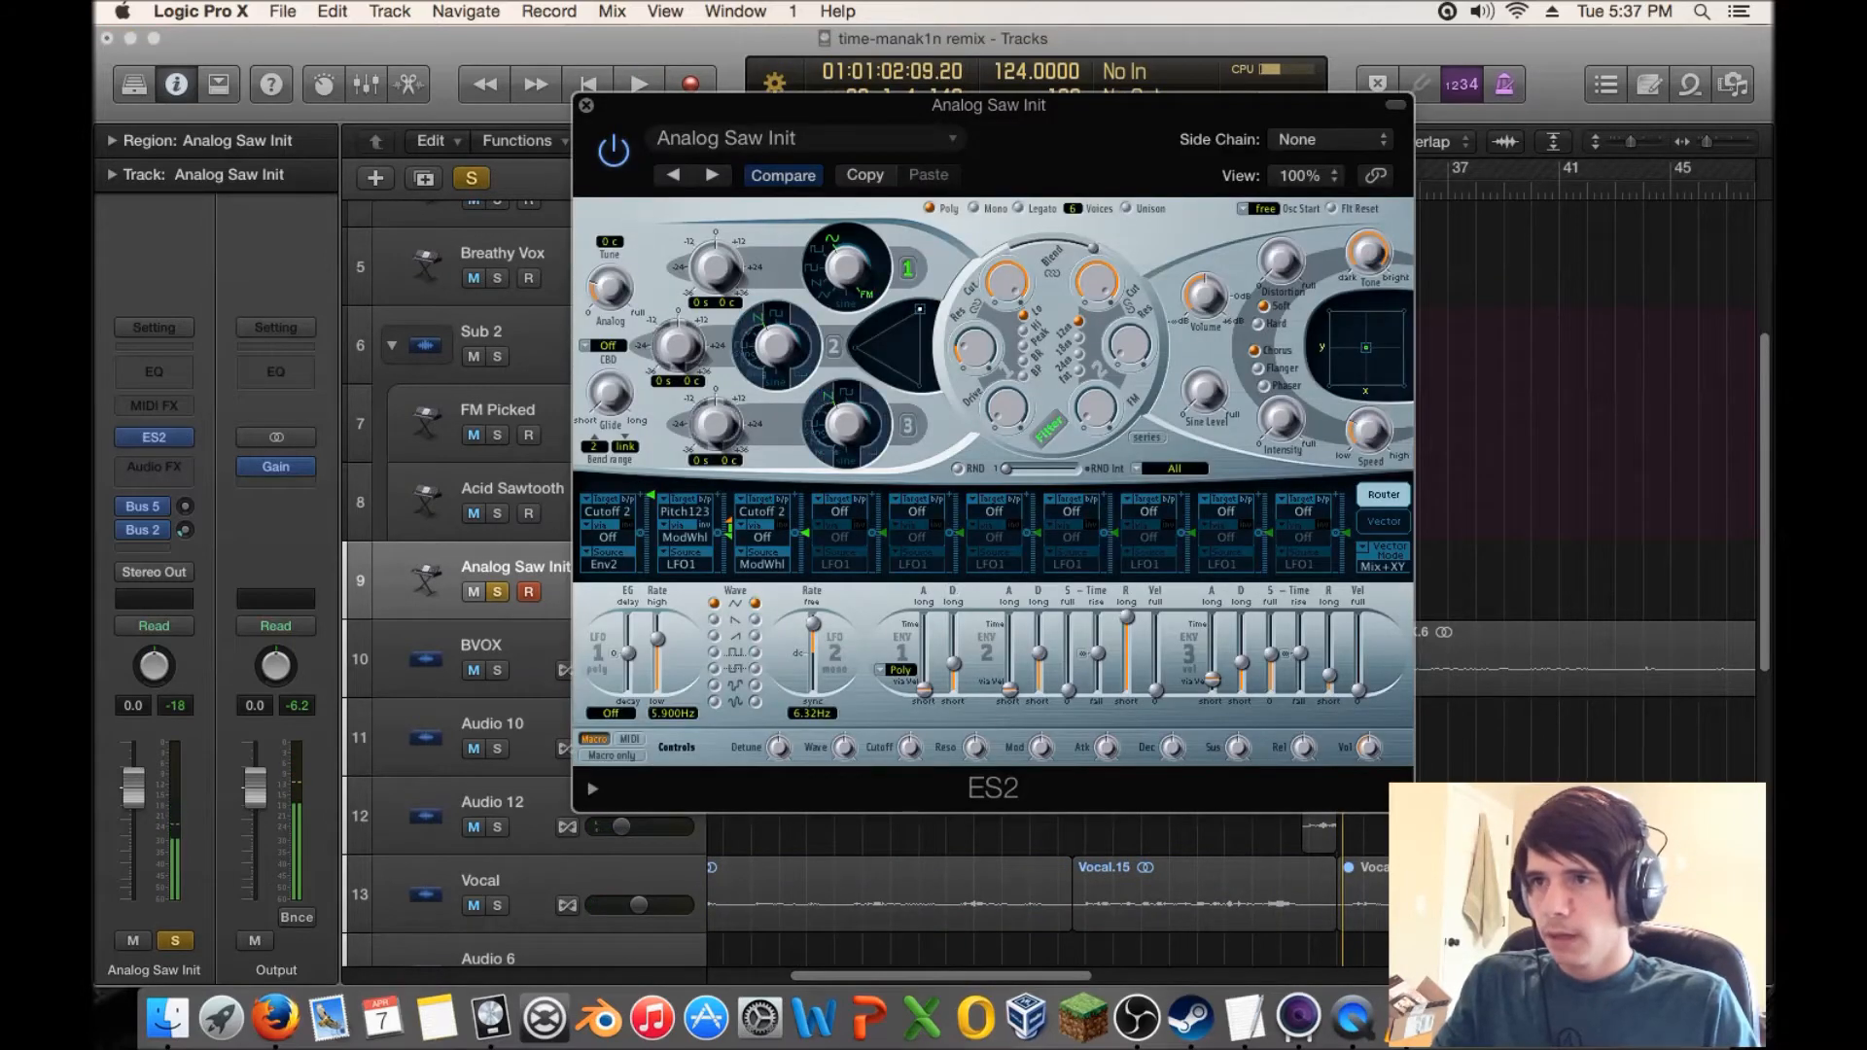
left_click(834, 347)
left_click_drag(920, 310, 885, 339)
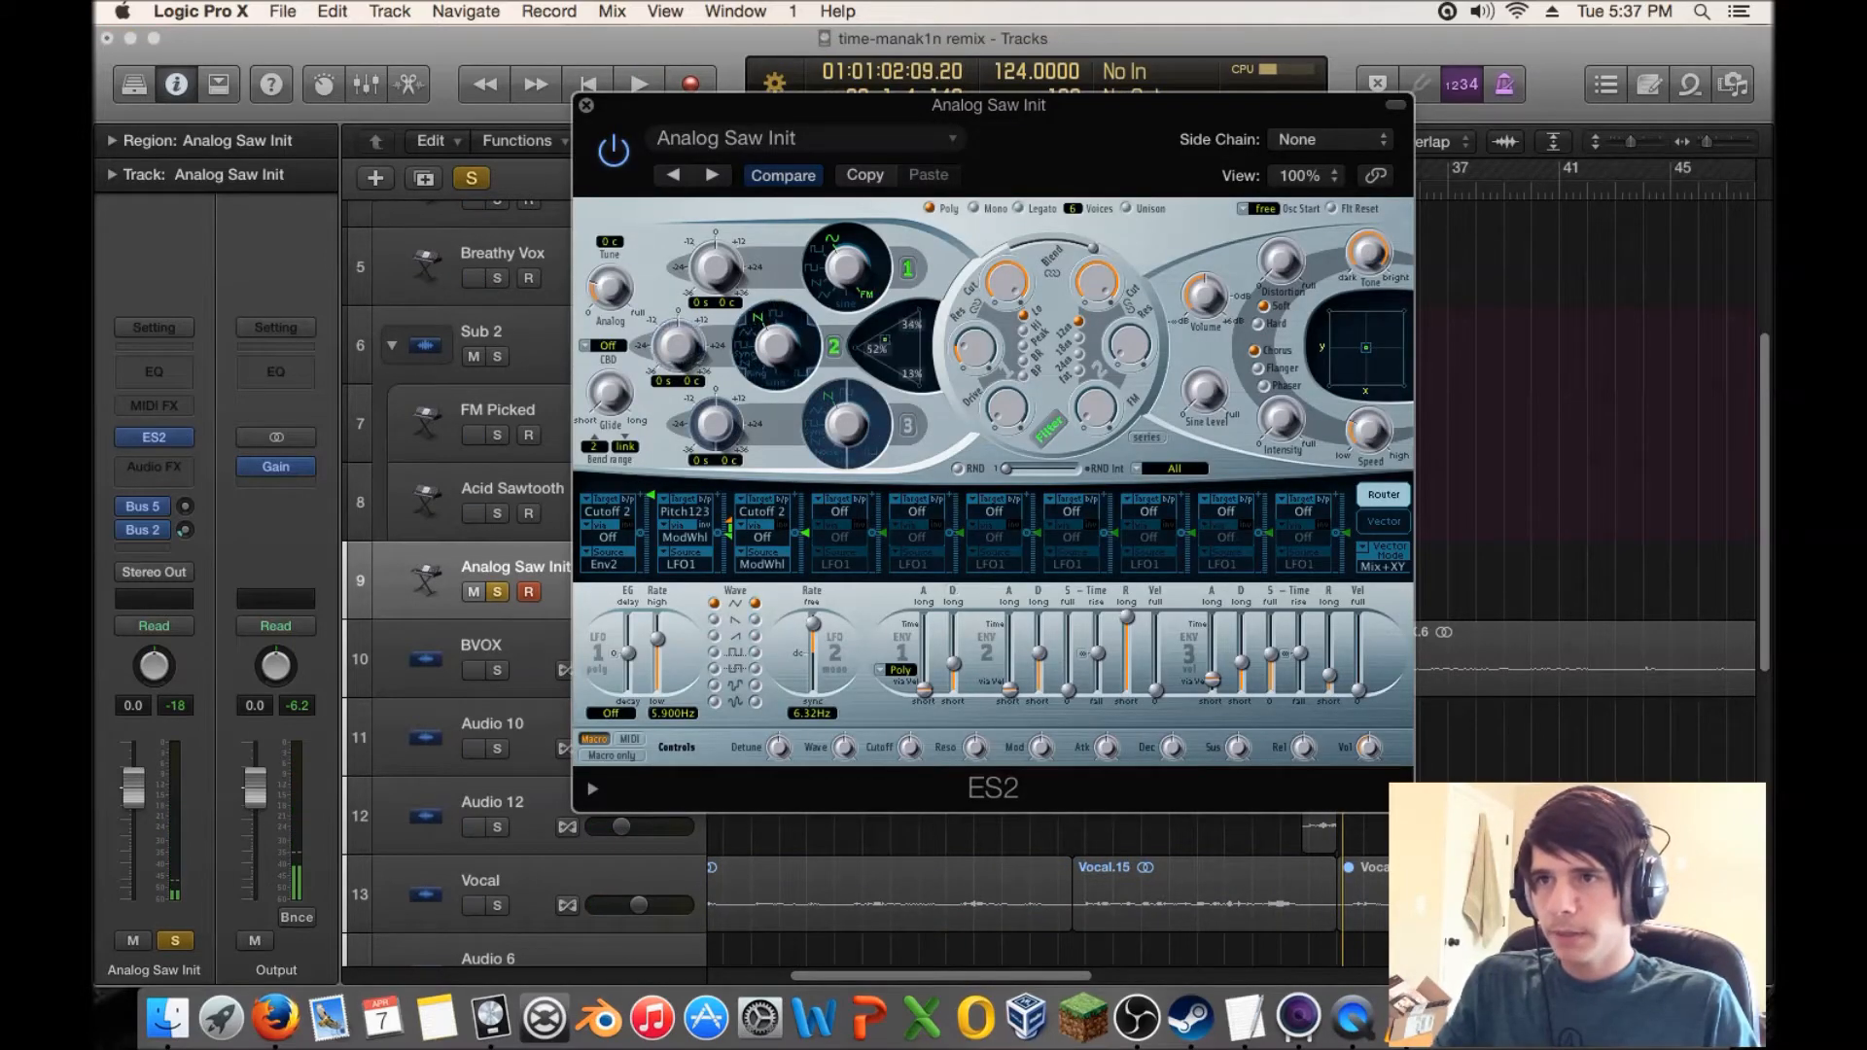
key("space")
left_click_drag(888, 329, 871, 337)
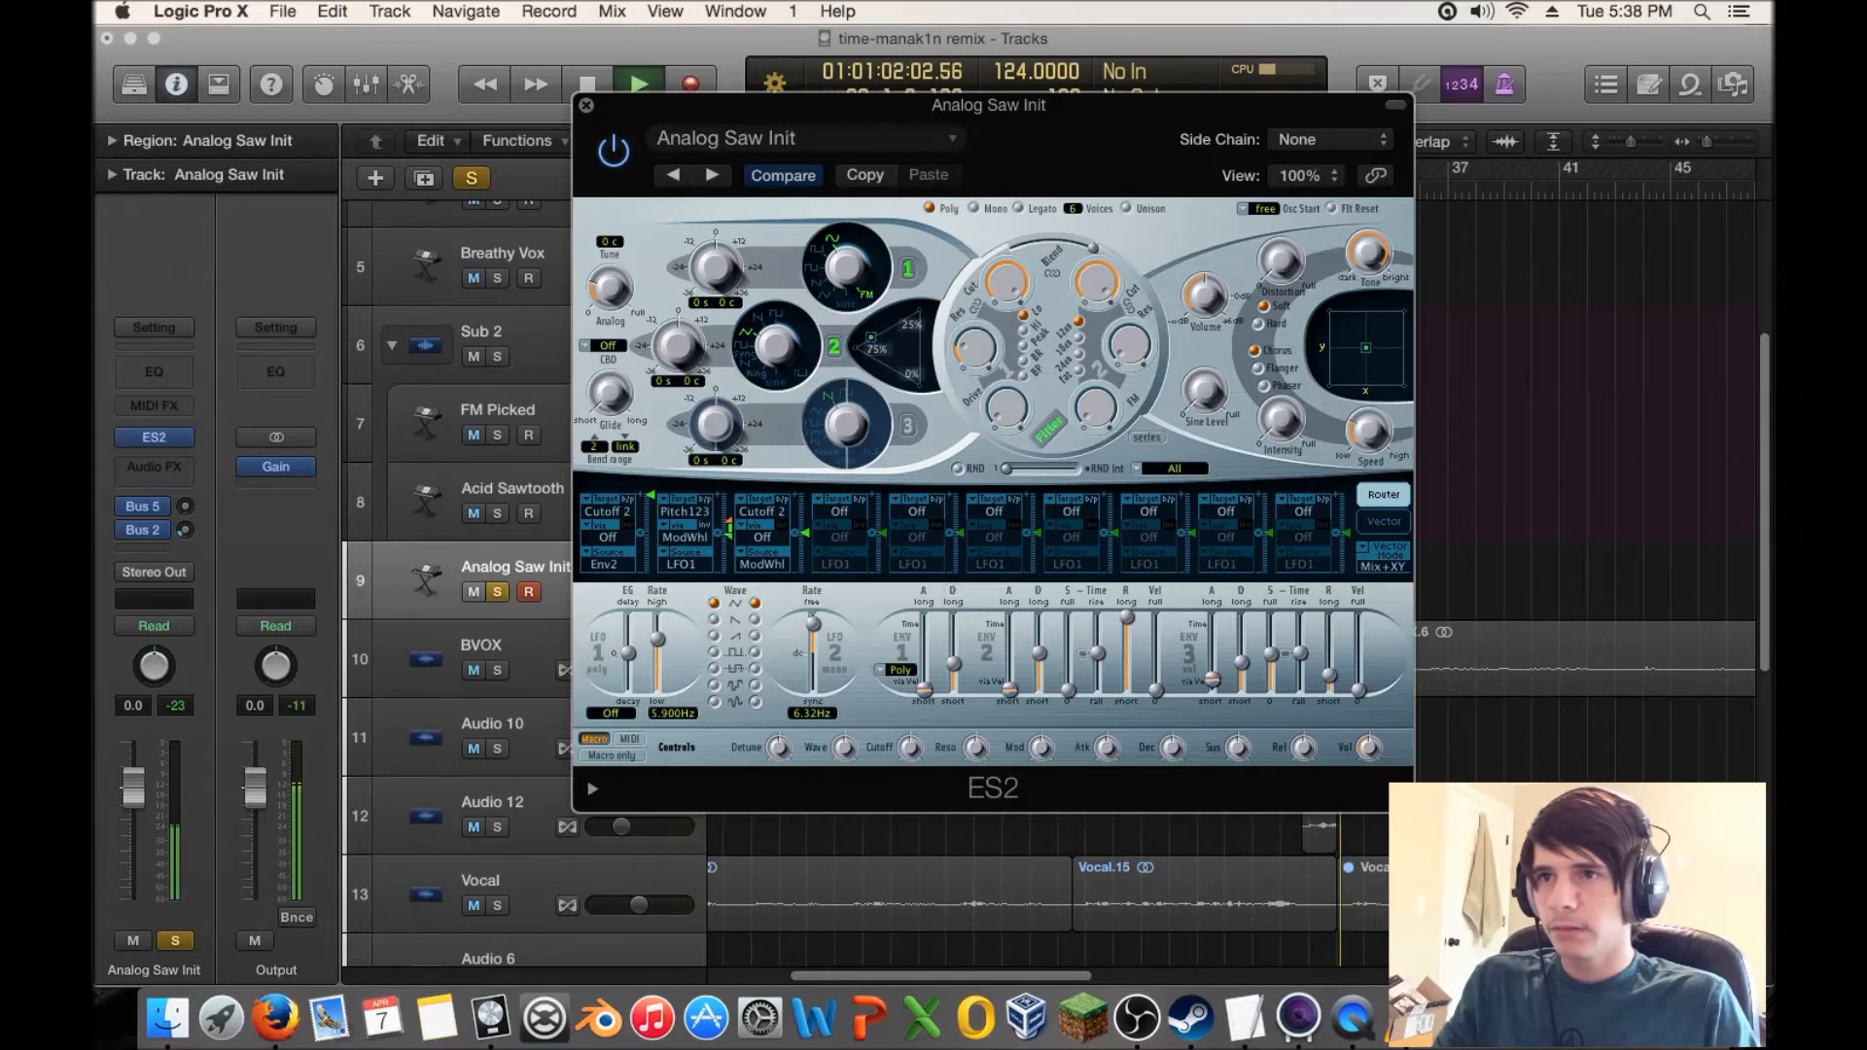
key("space")
mouse_move(871, 336)
left_mouse_down()
mouse_move(854, 348)
mouse_move(874, 336)
left_mouse_up()
- Replay the soloed saw bass several times to judge the new oscillator mix, and close the ES2 window
key("space")
key("space")
key("space")
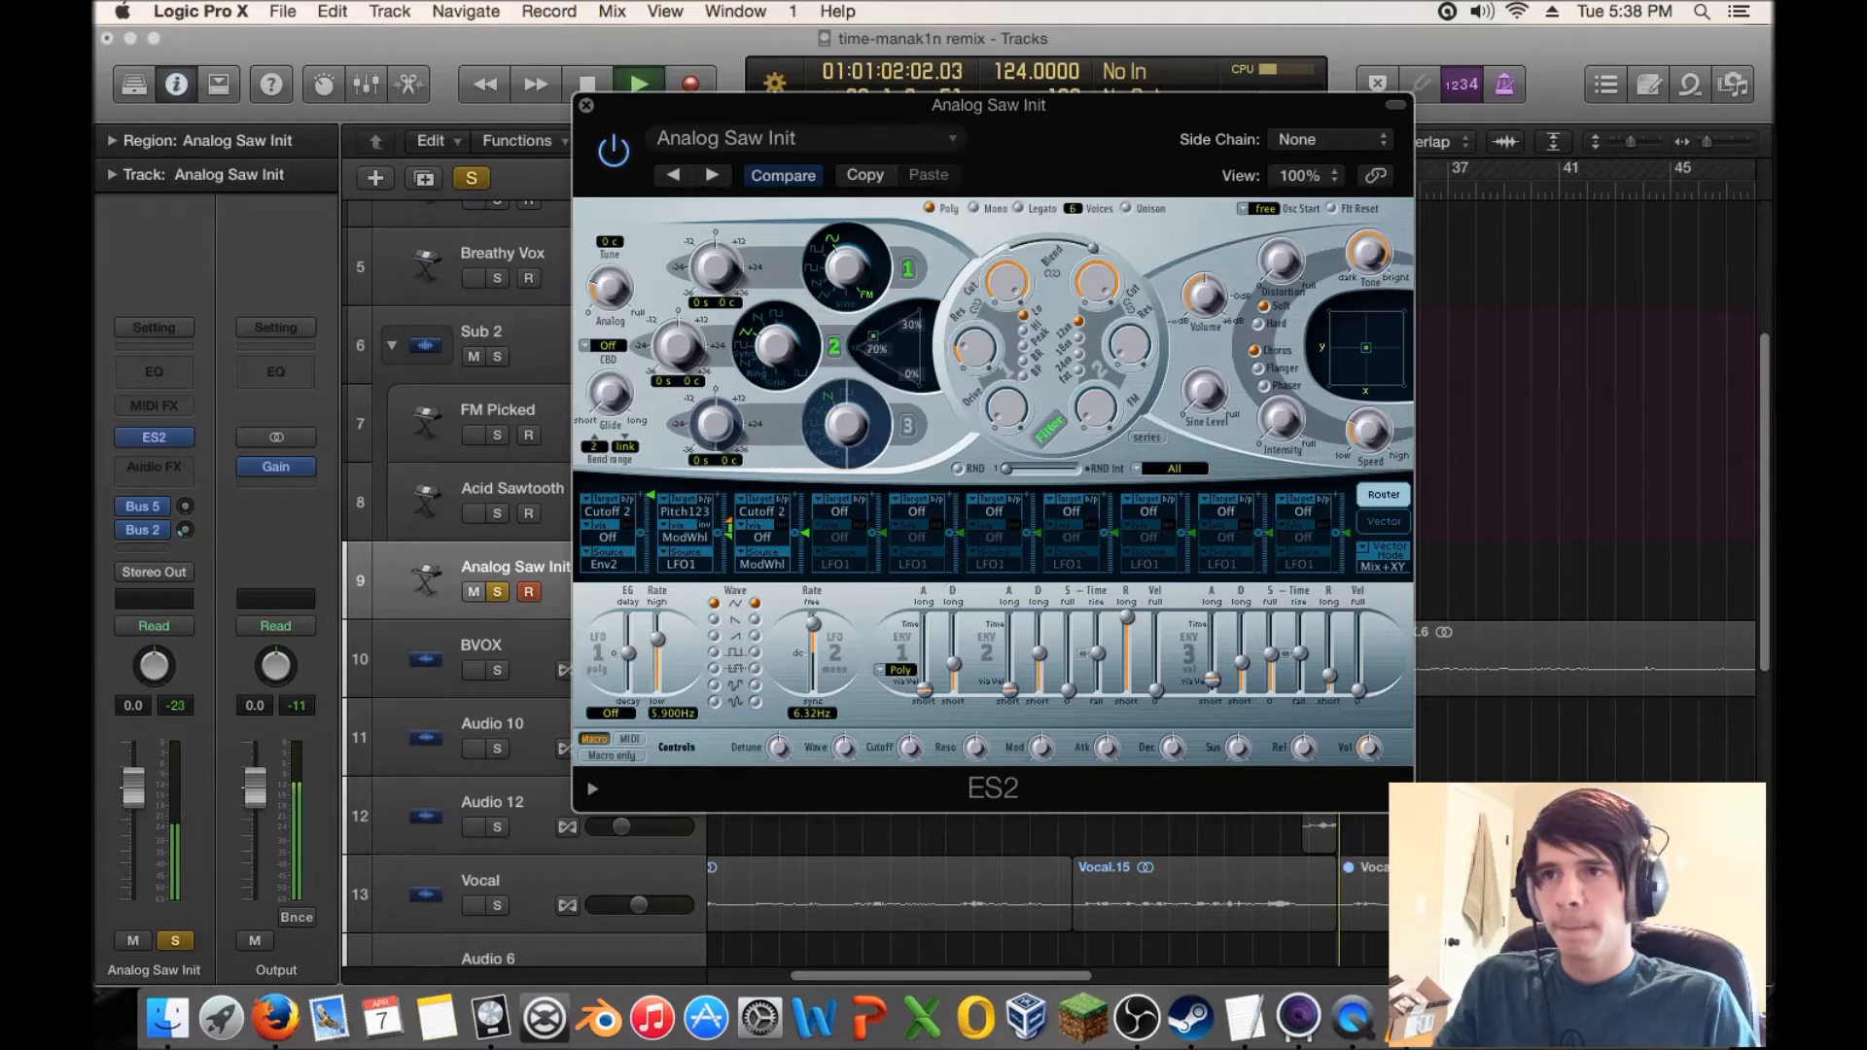
key("space")
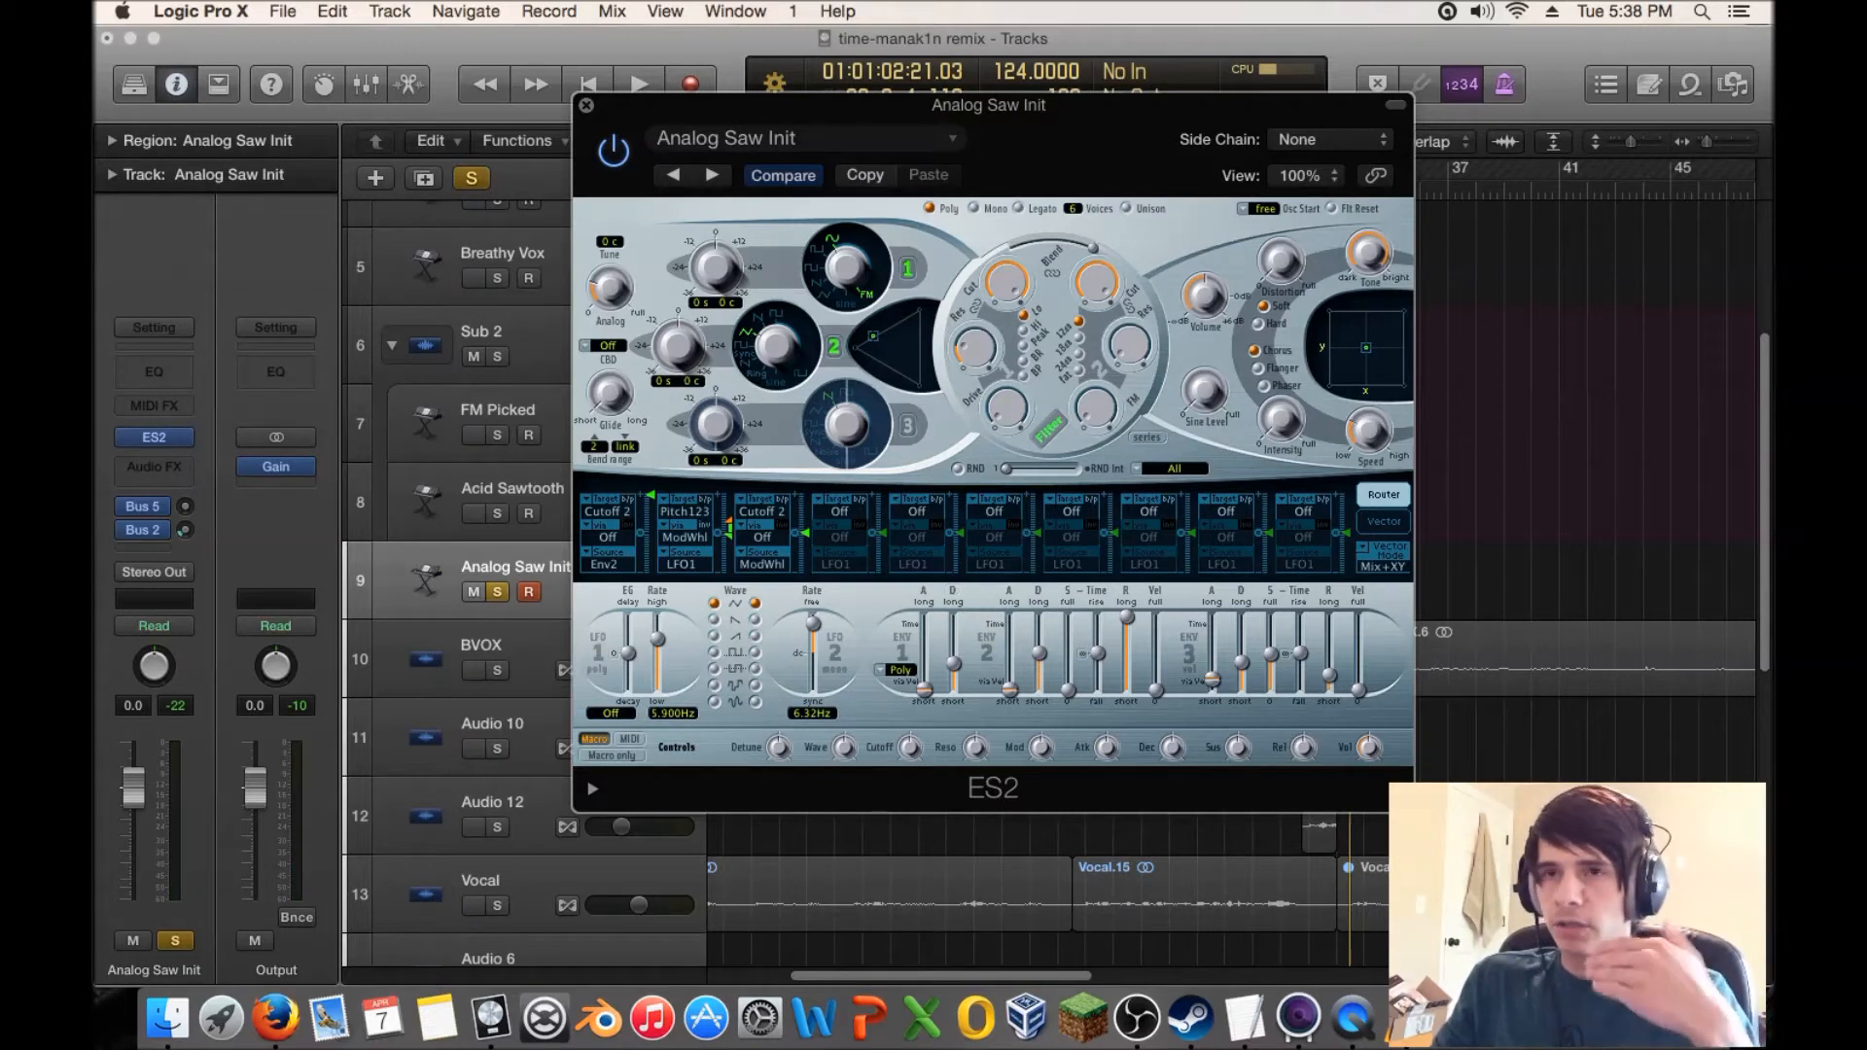
key("space")
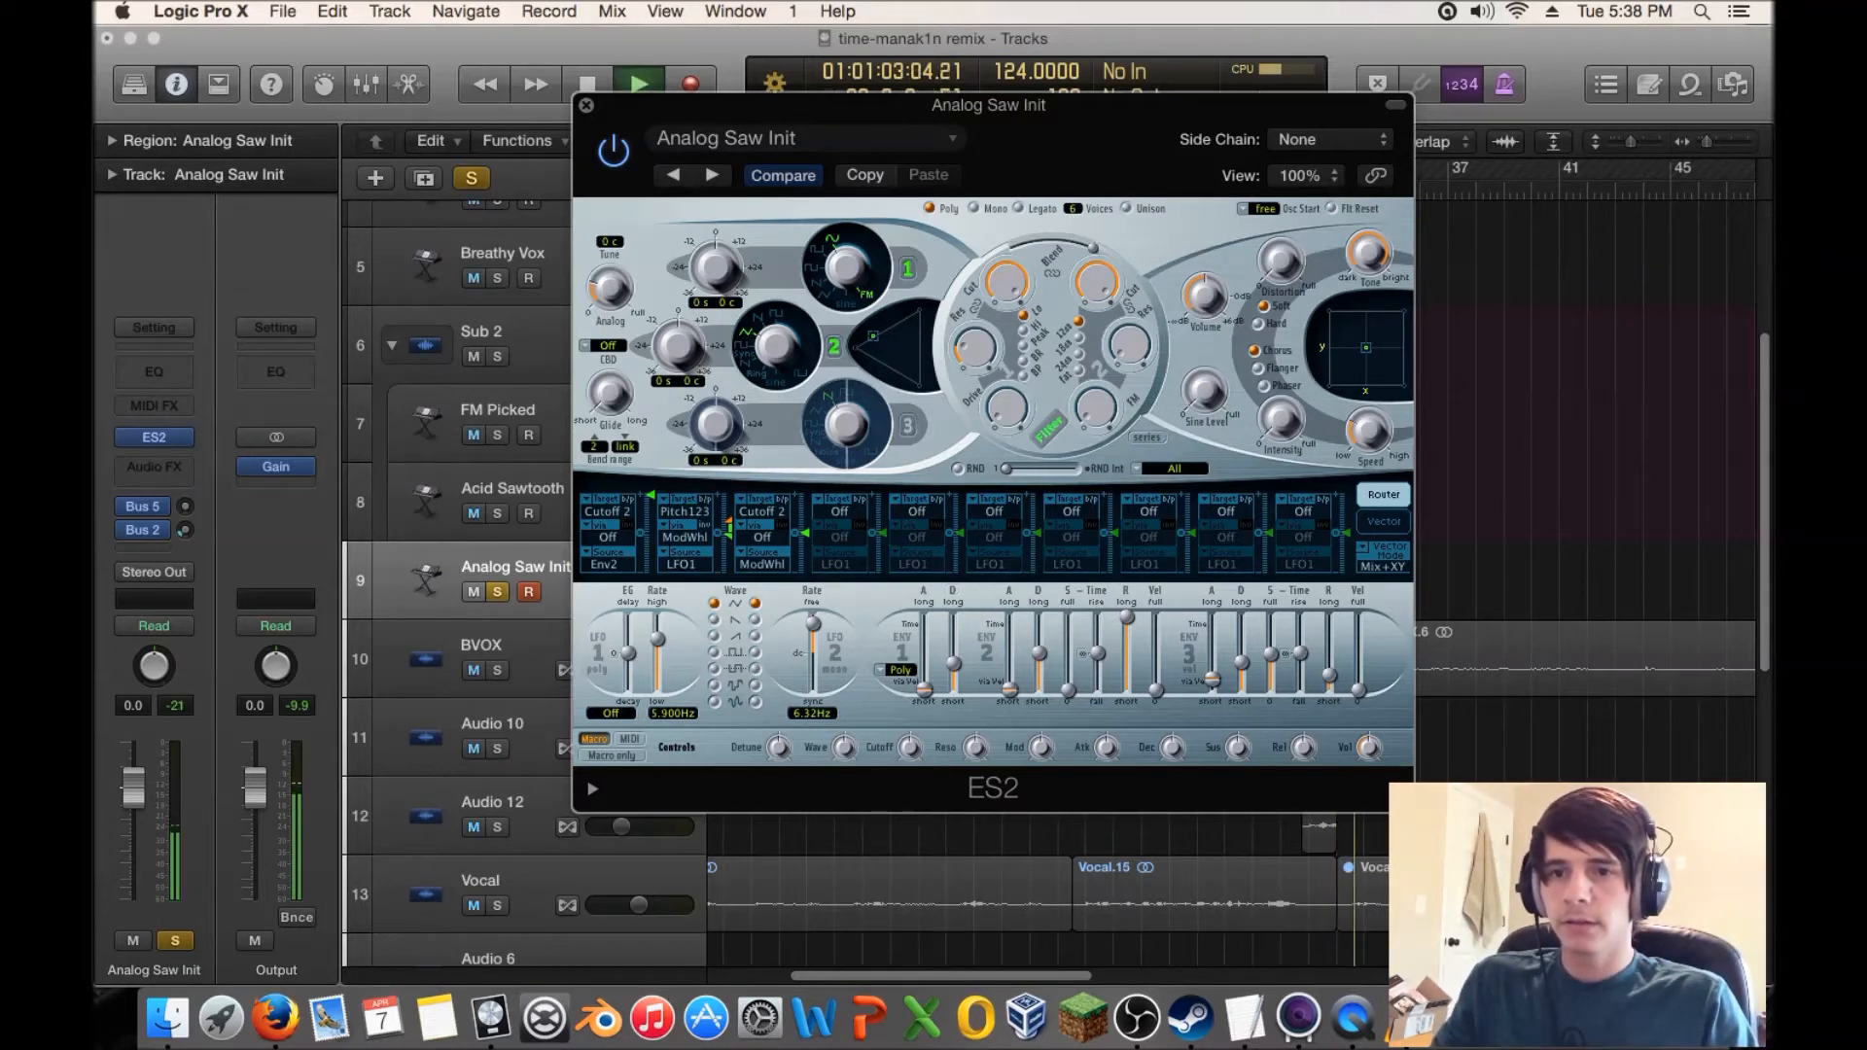
key("space")
key("space")
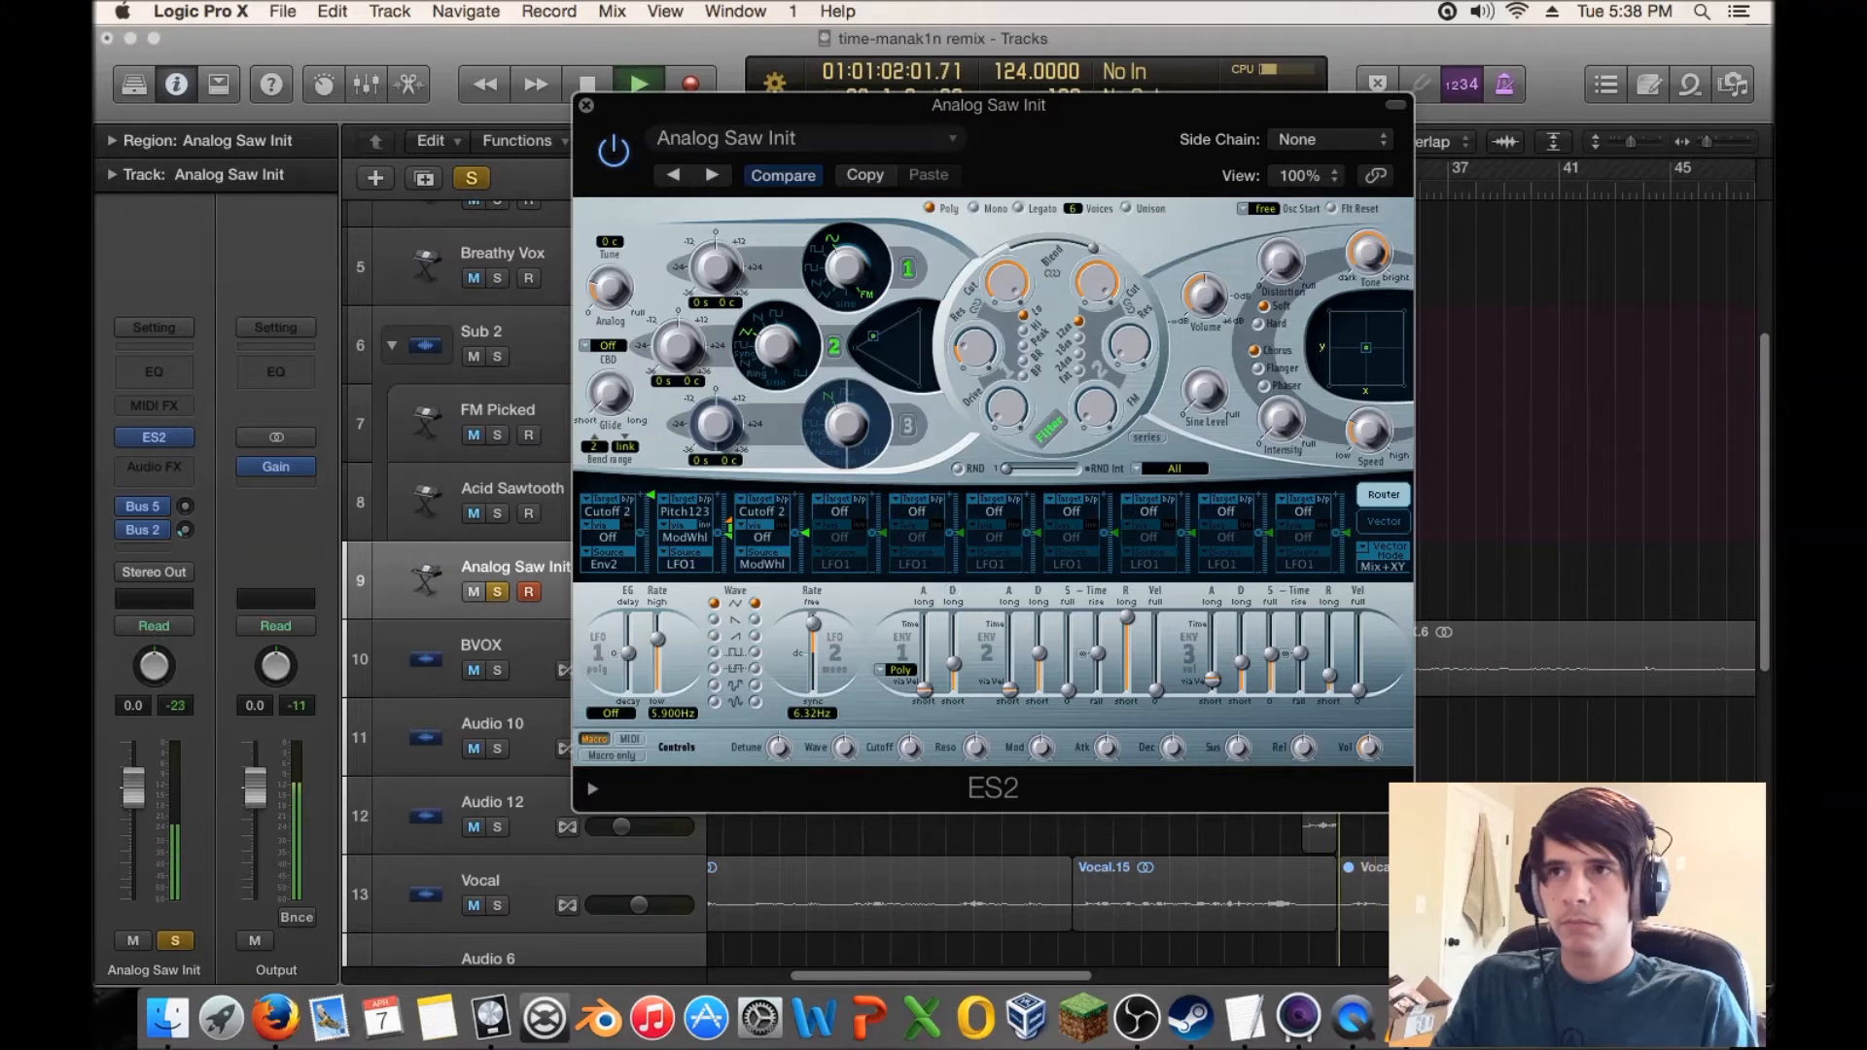
key("space")
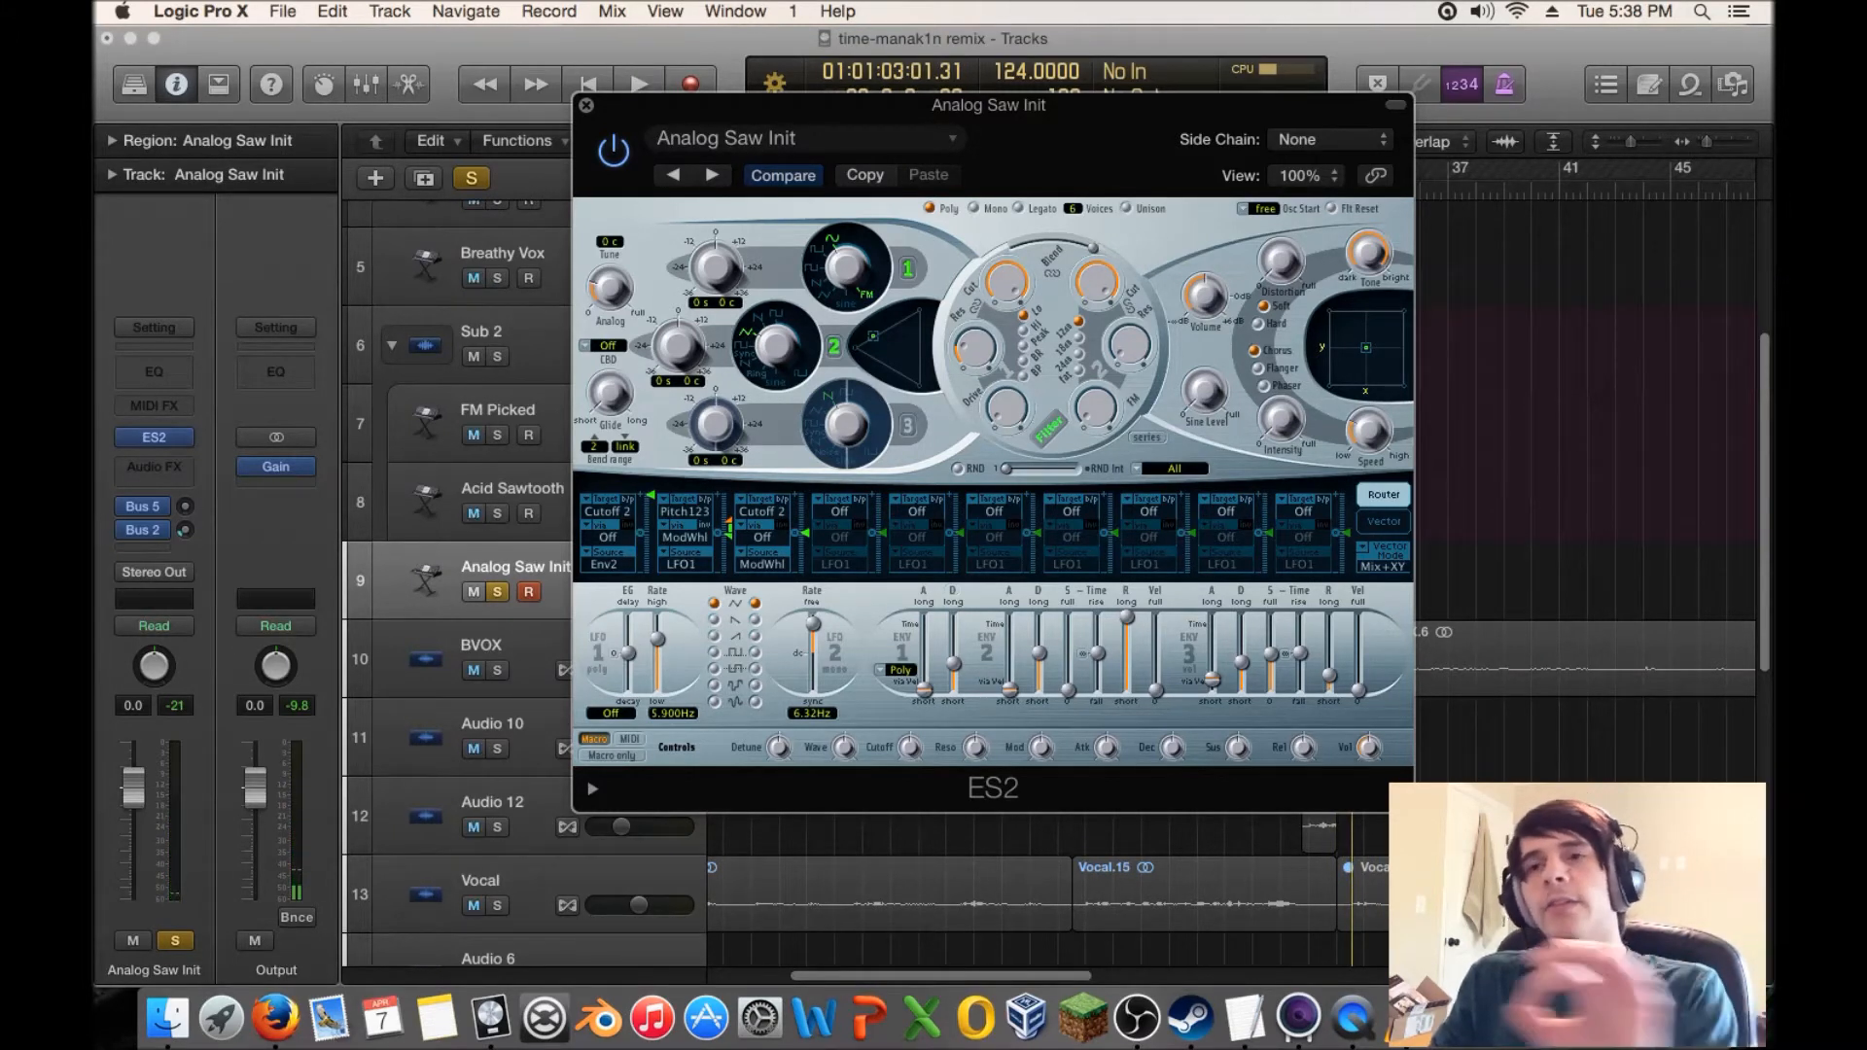
key("space")
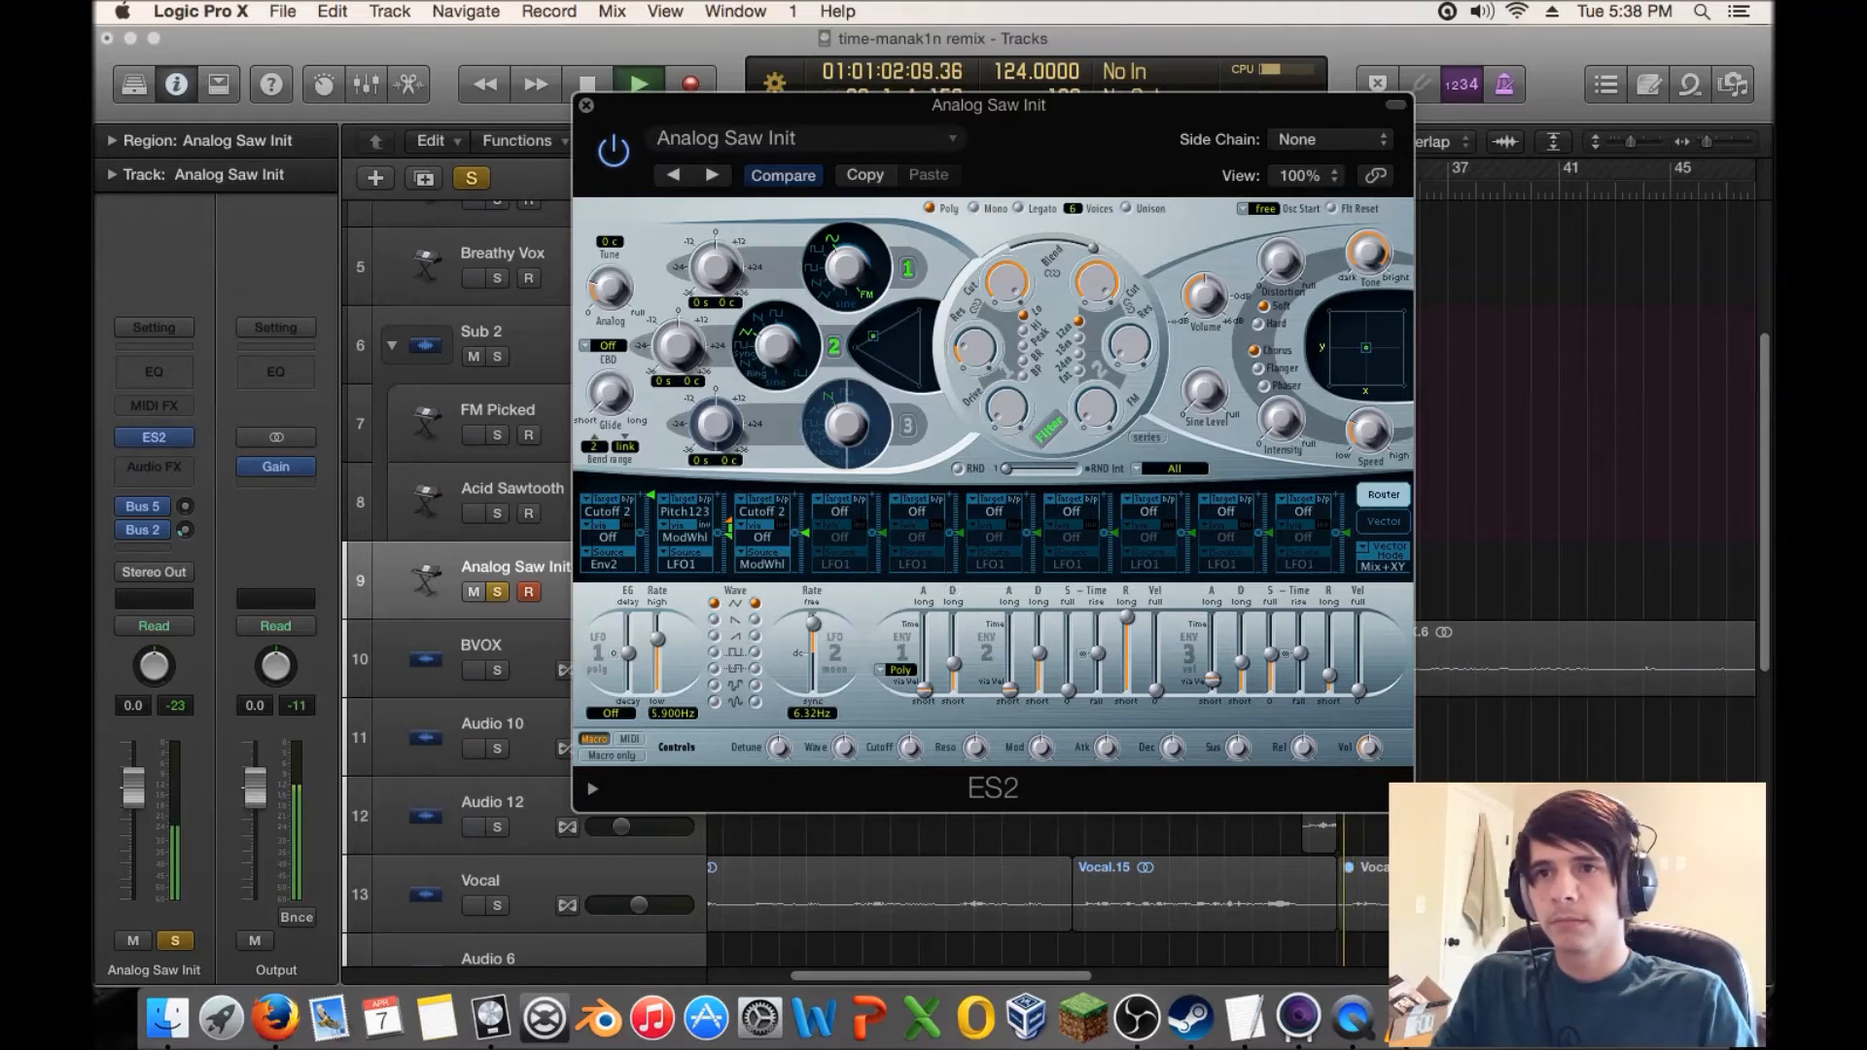
key("space")
key("super+w")
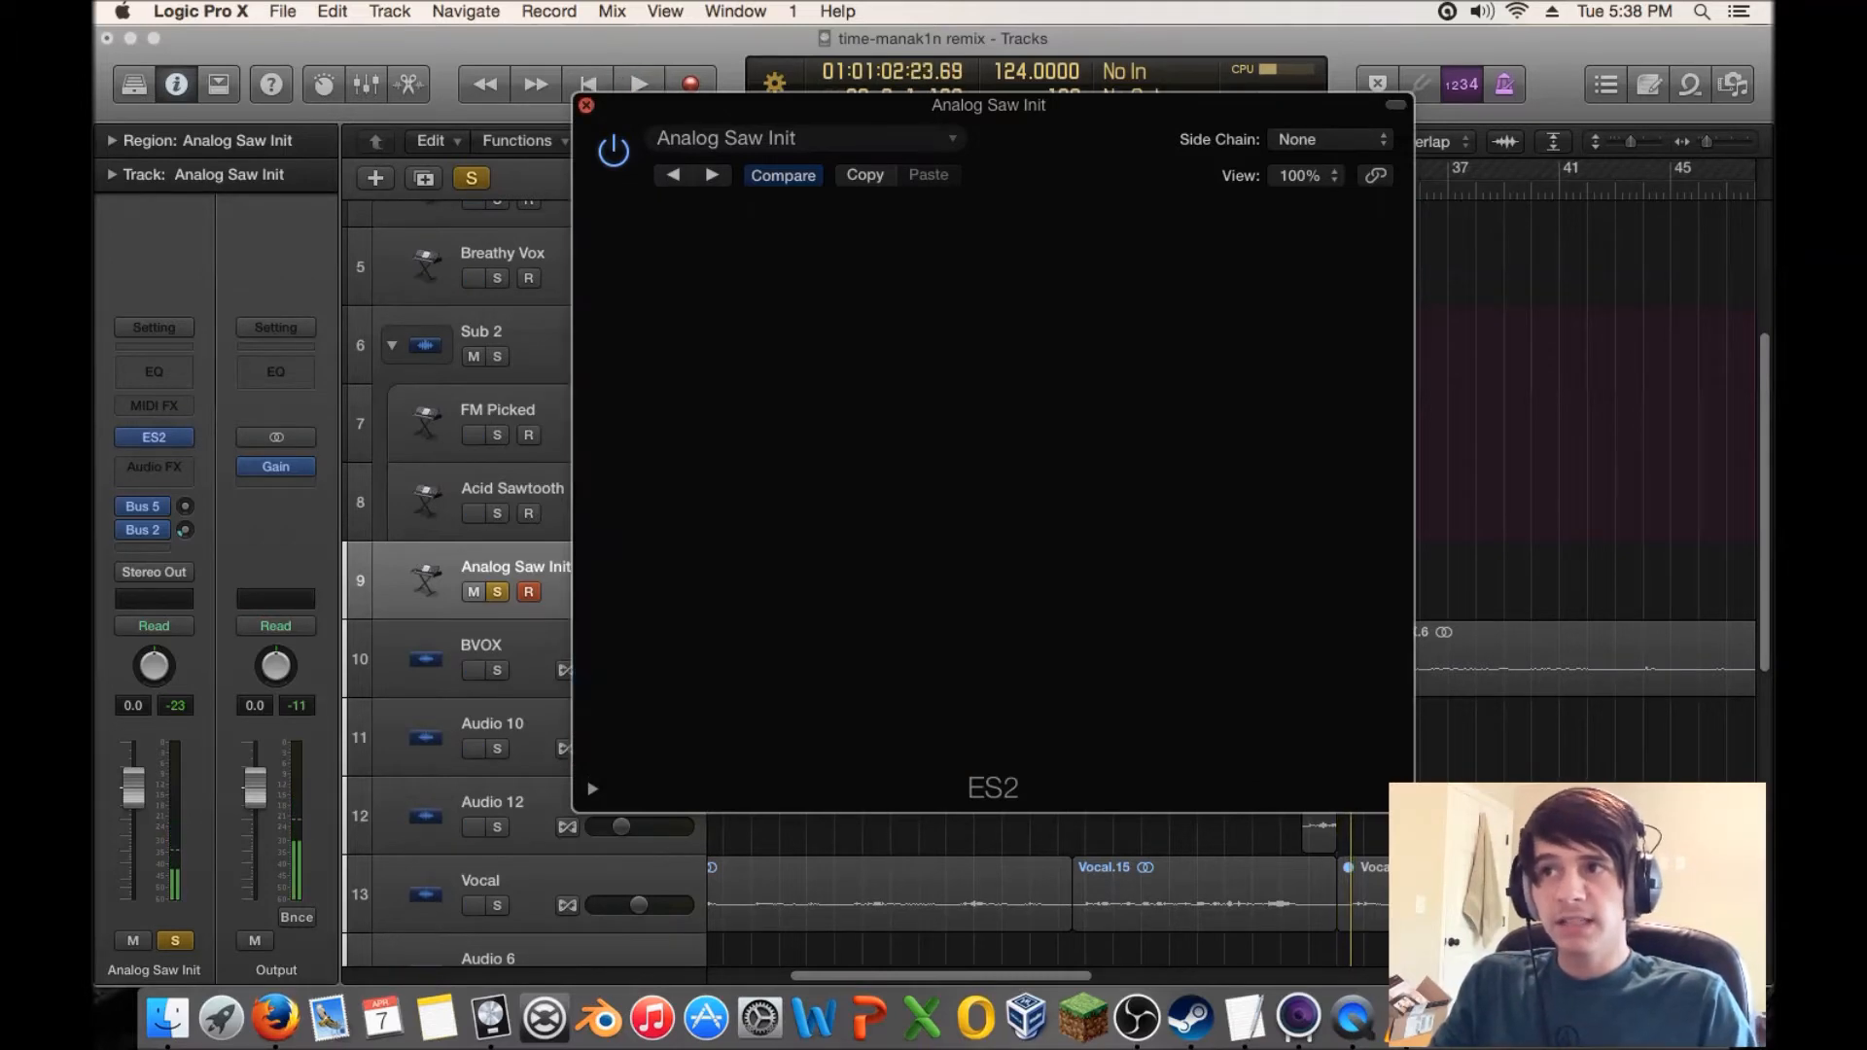
- Try shortening all eight notes in the Analog Saw Init region slightly and play the cycle
key("e")
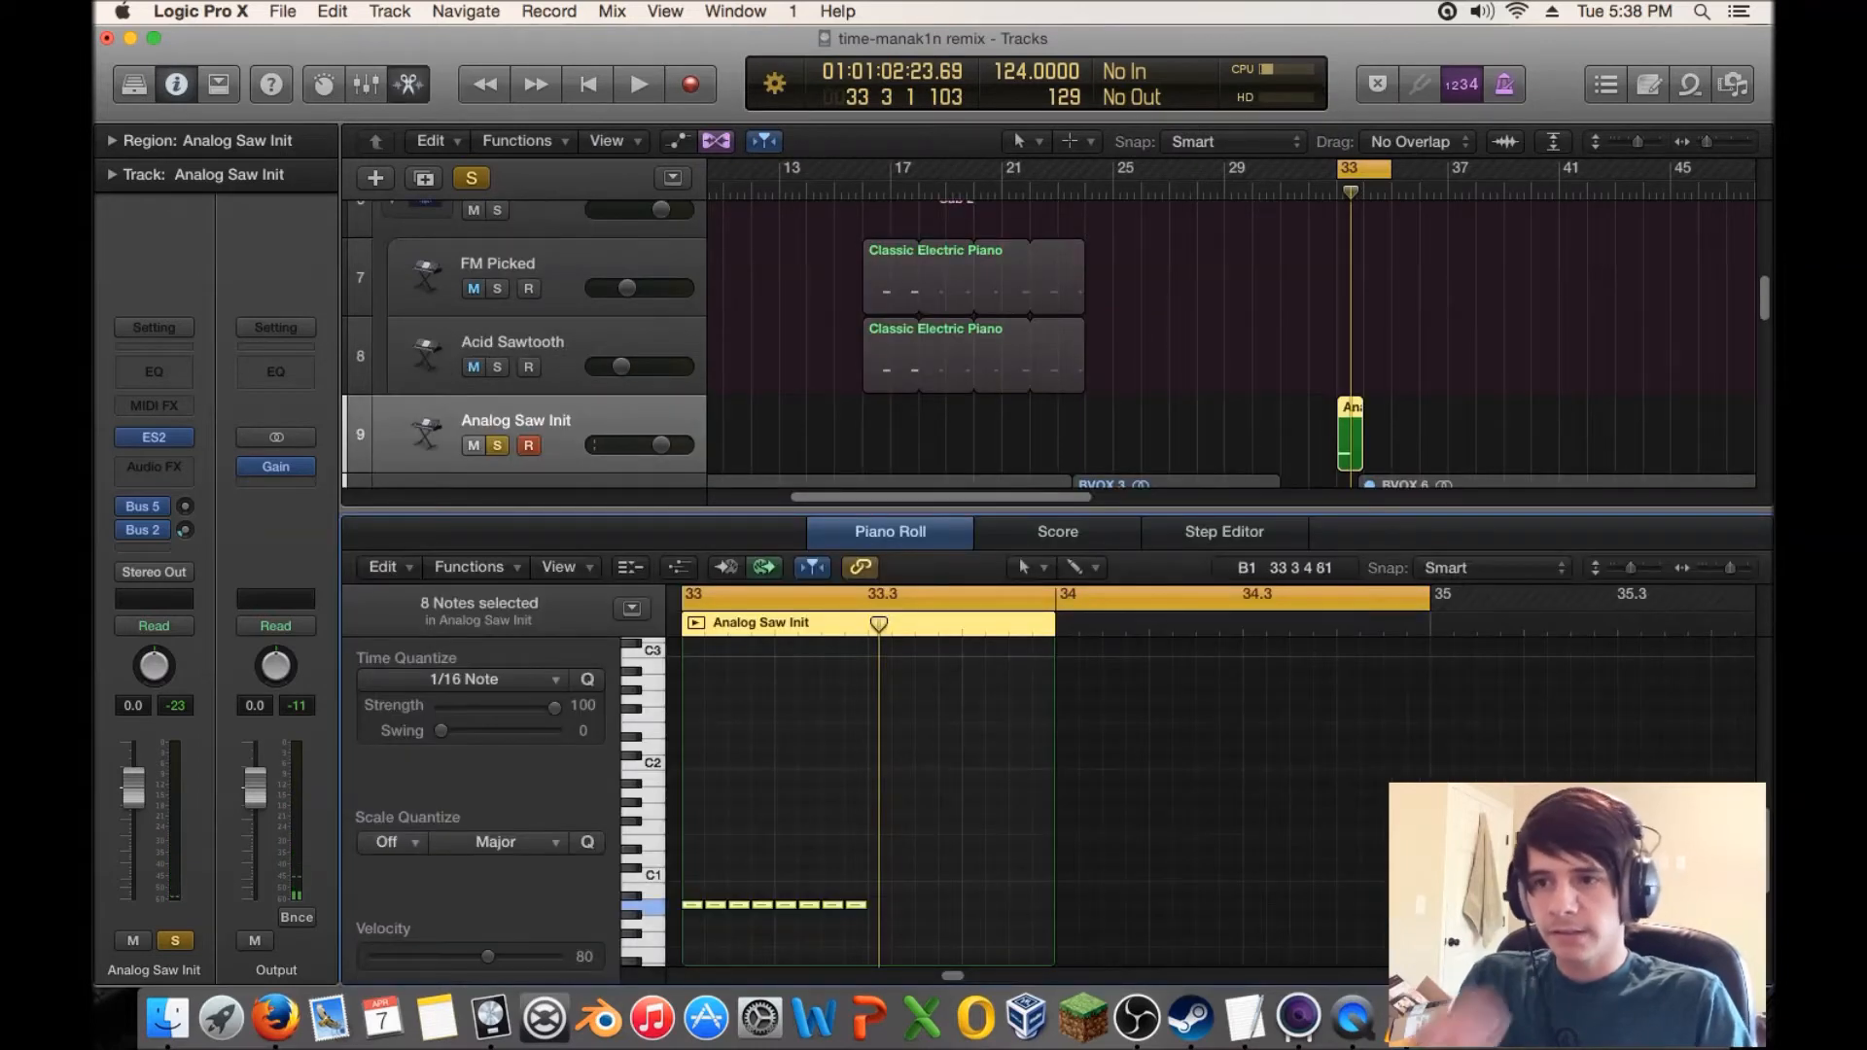
left_click_drag(916, 871, 698, 905)
key("space")
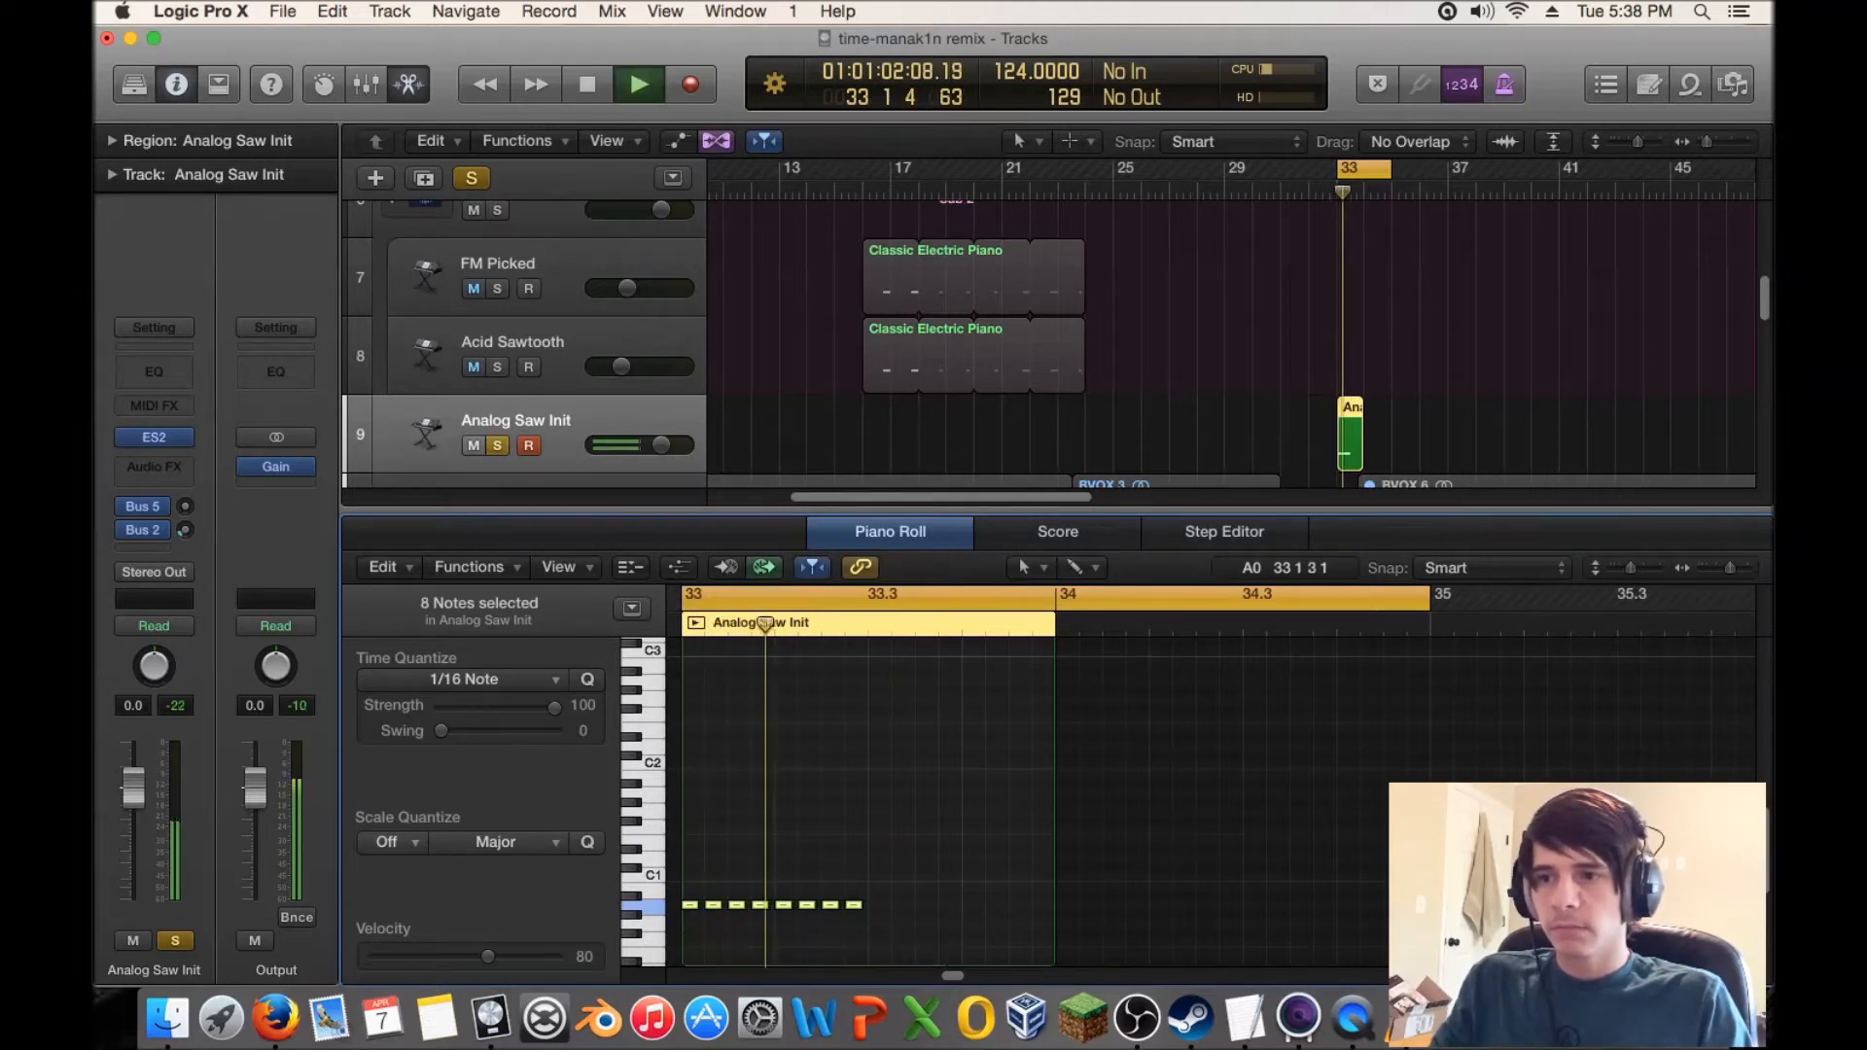
key("space")
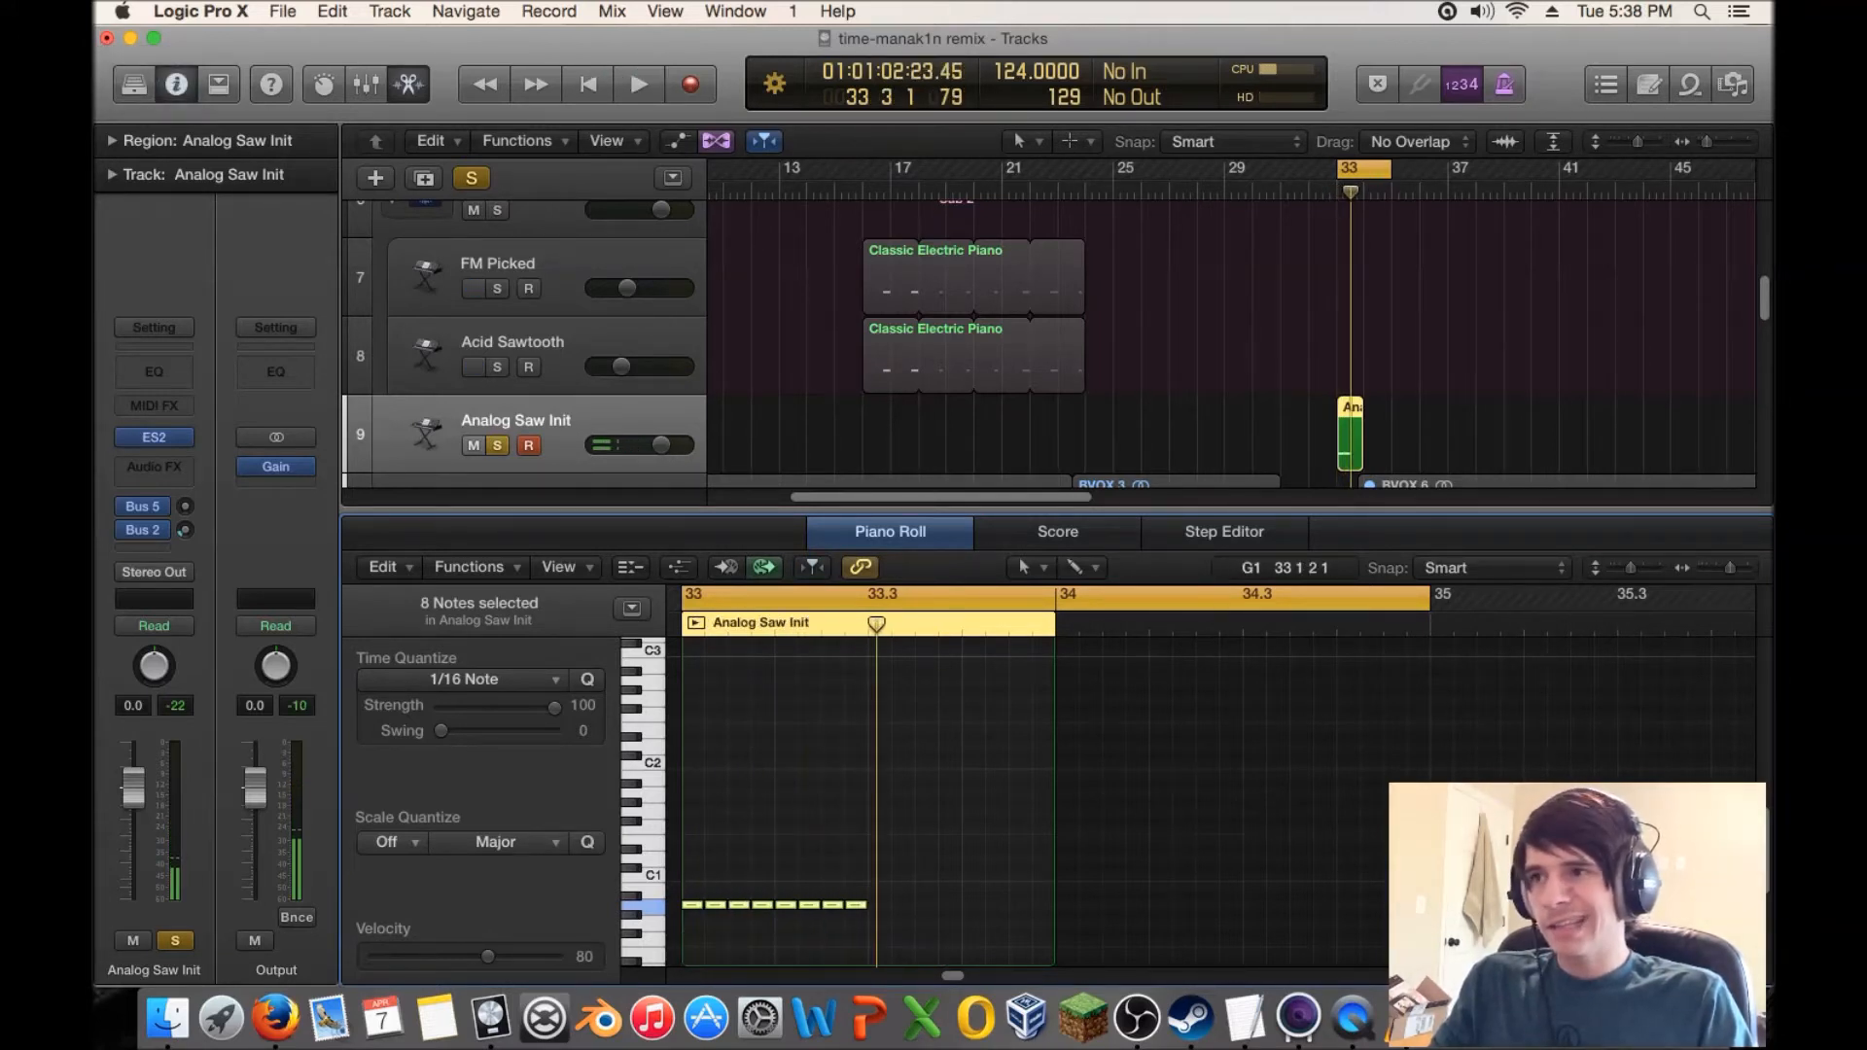
- Adjust the ES2 chorus intensity to 31 and speed to 1.60 Hz while replaying the cycle, and close the synth
left_click(156, 436)
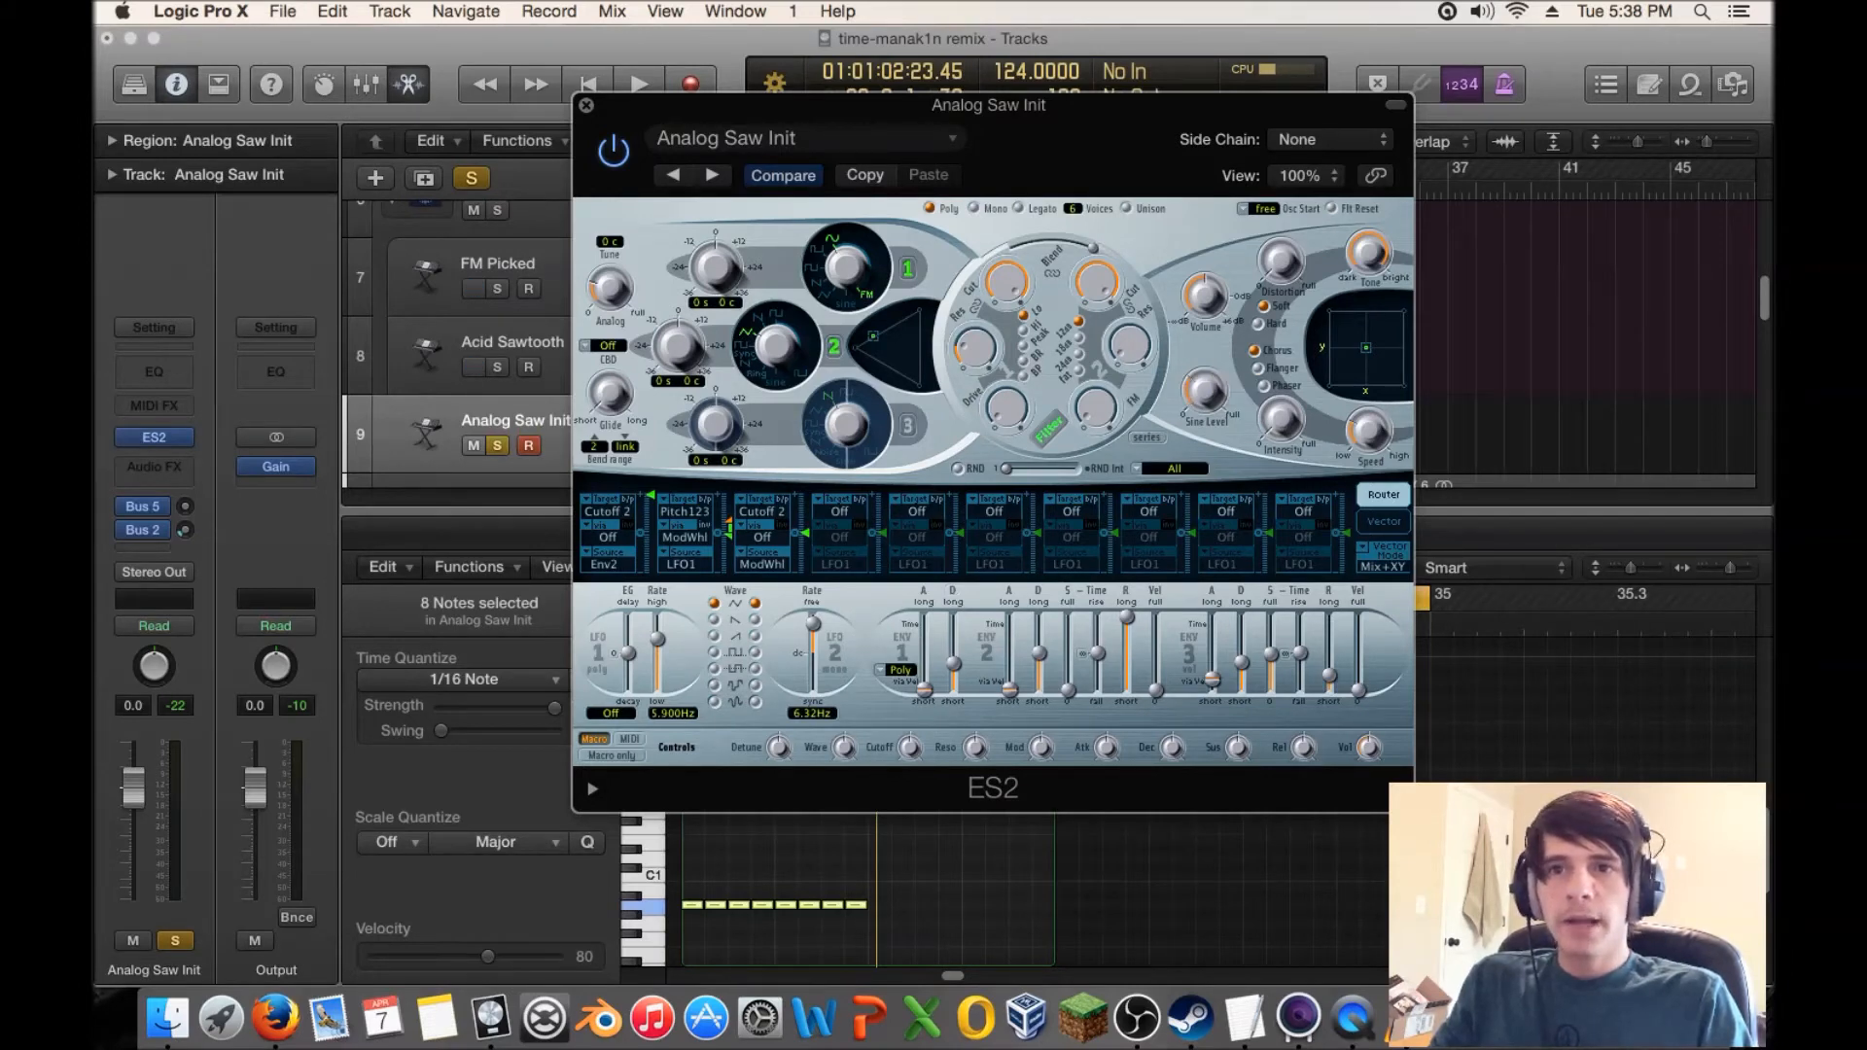
key("space")
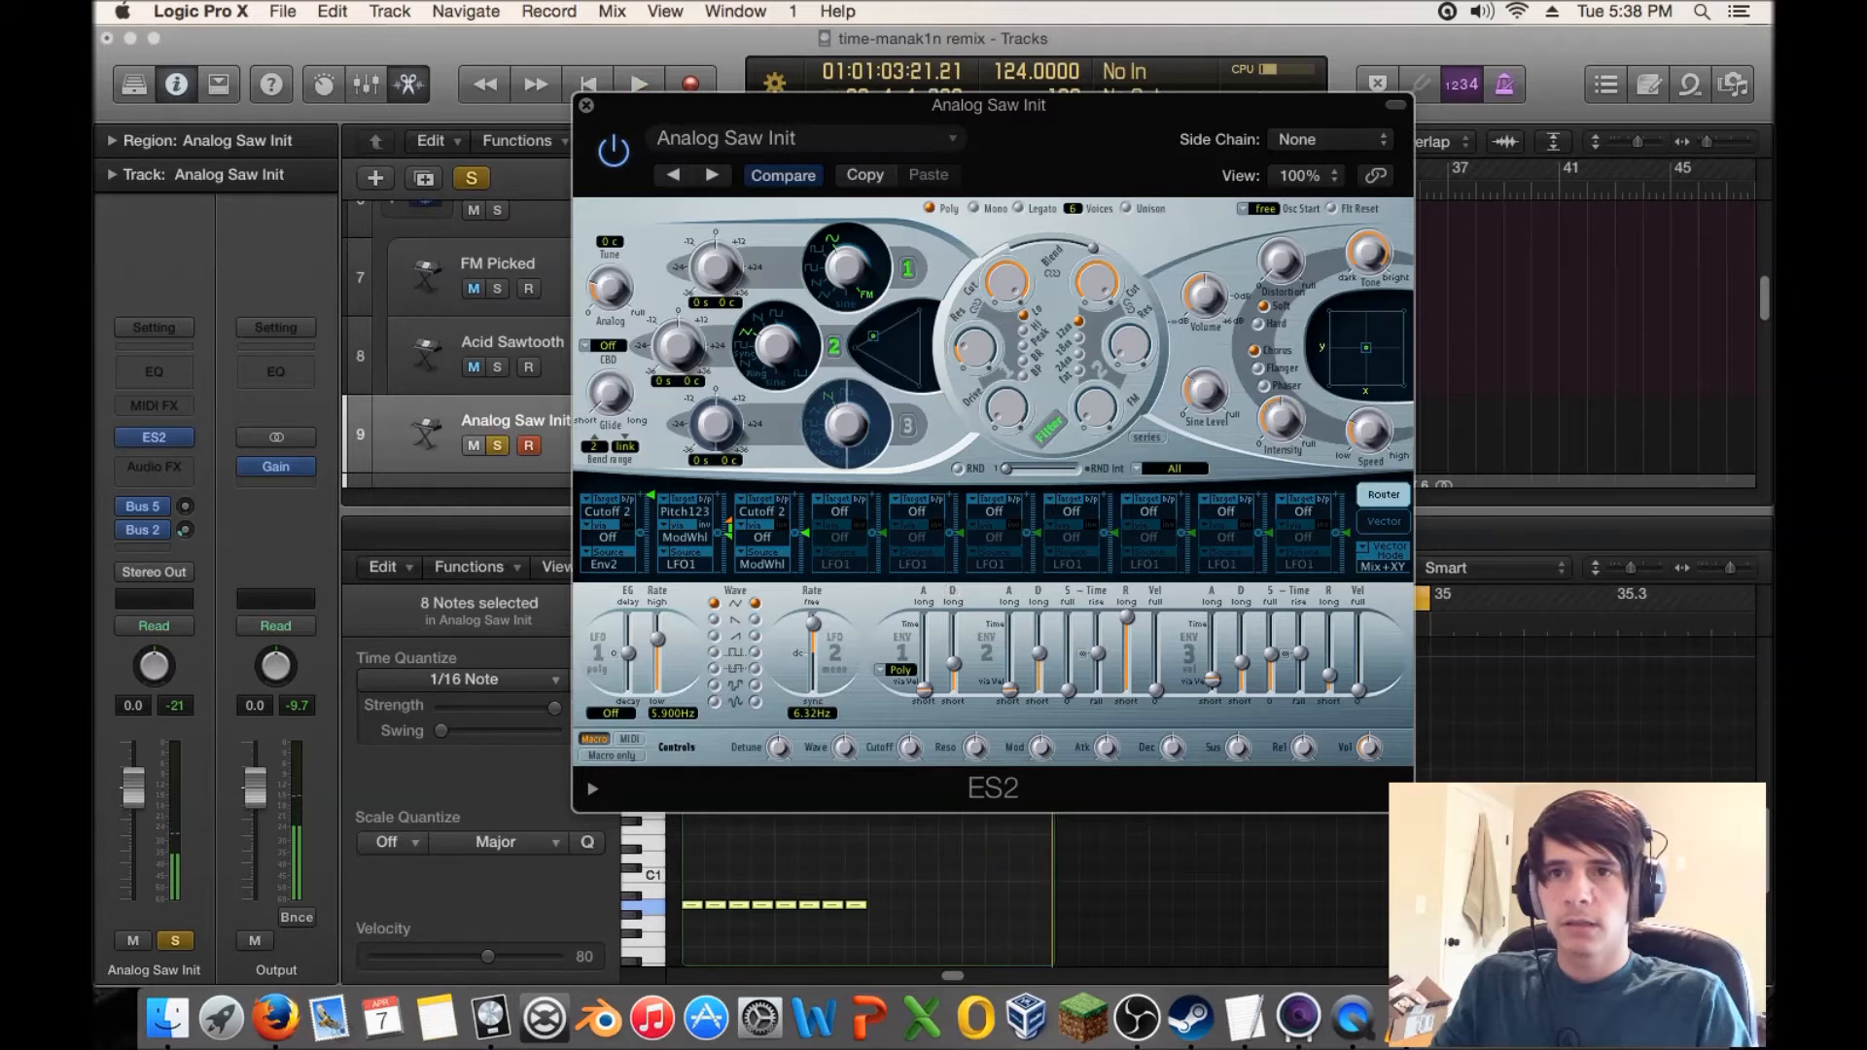
key("space")
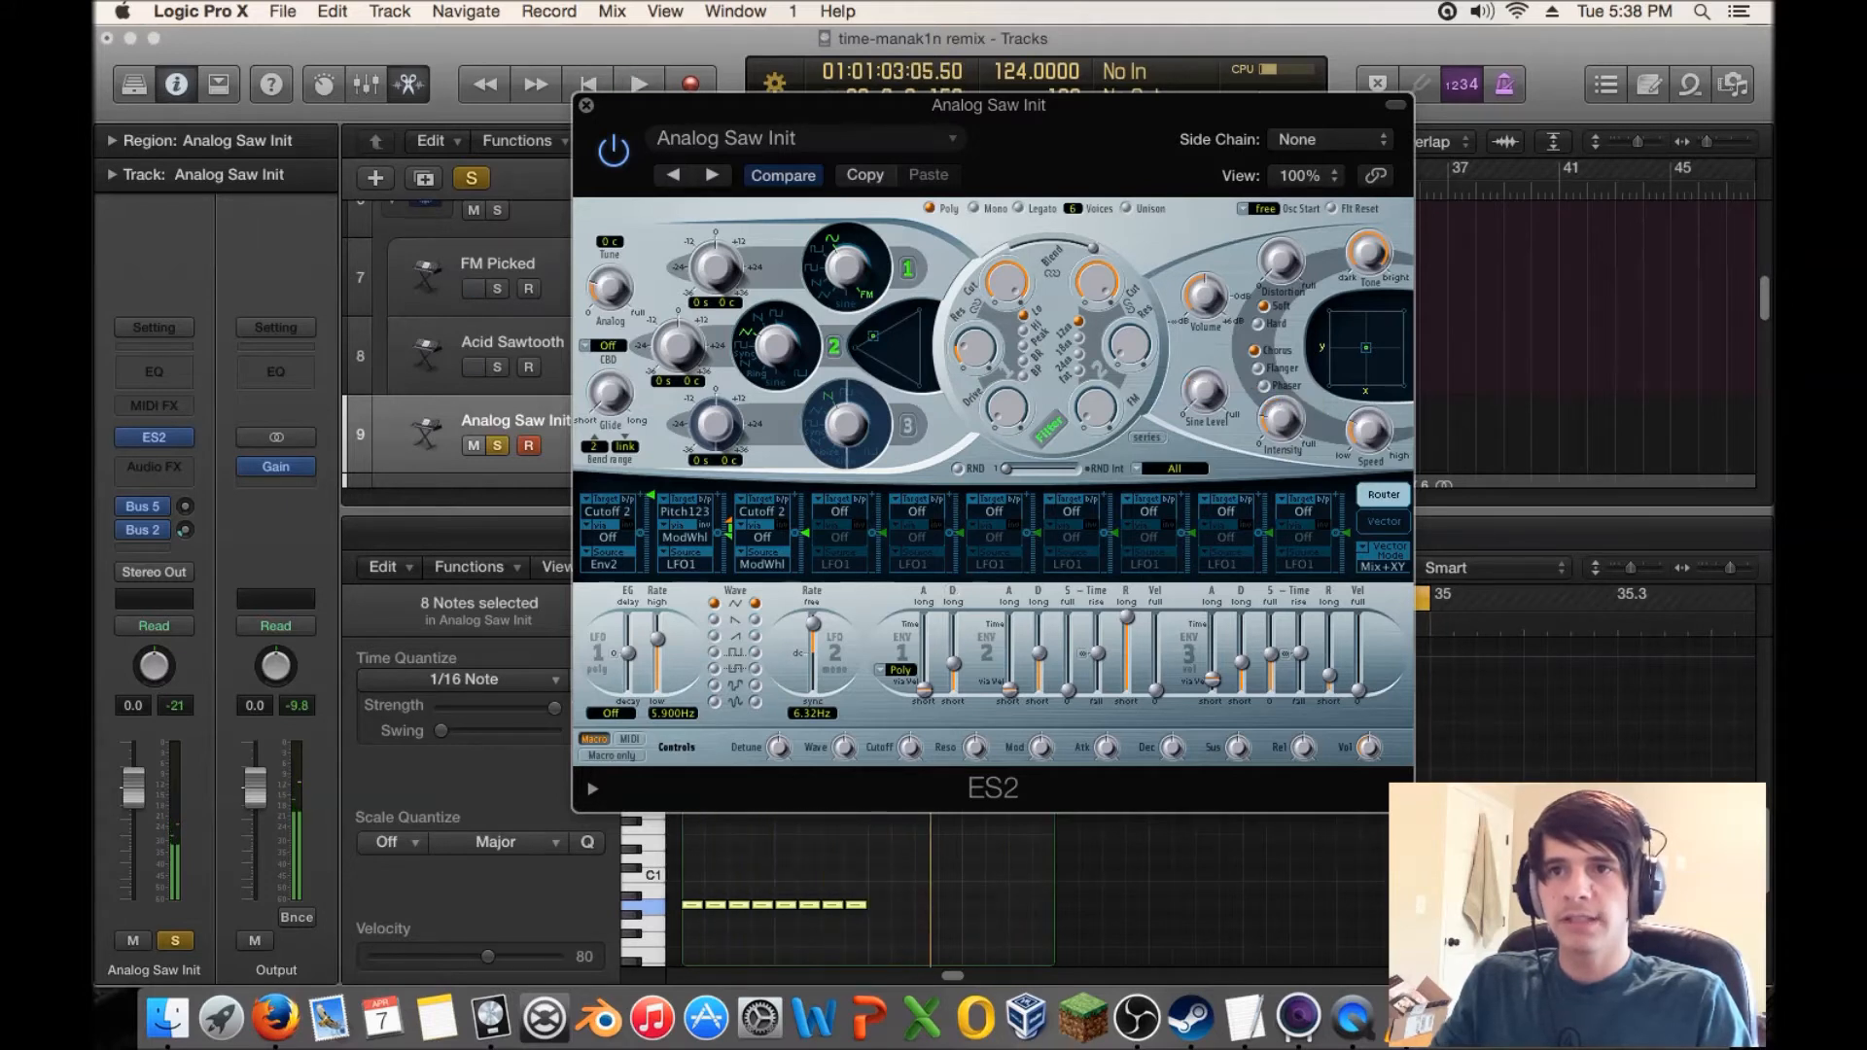
key("space")
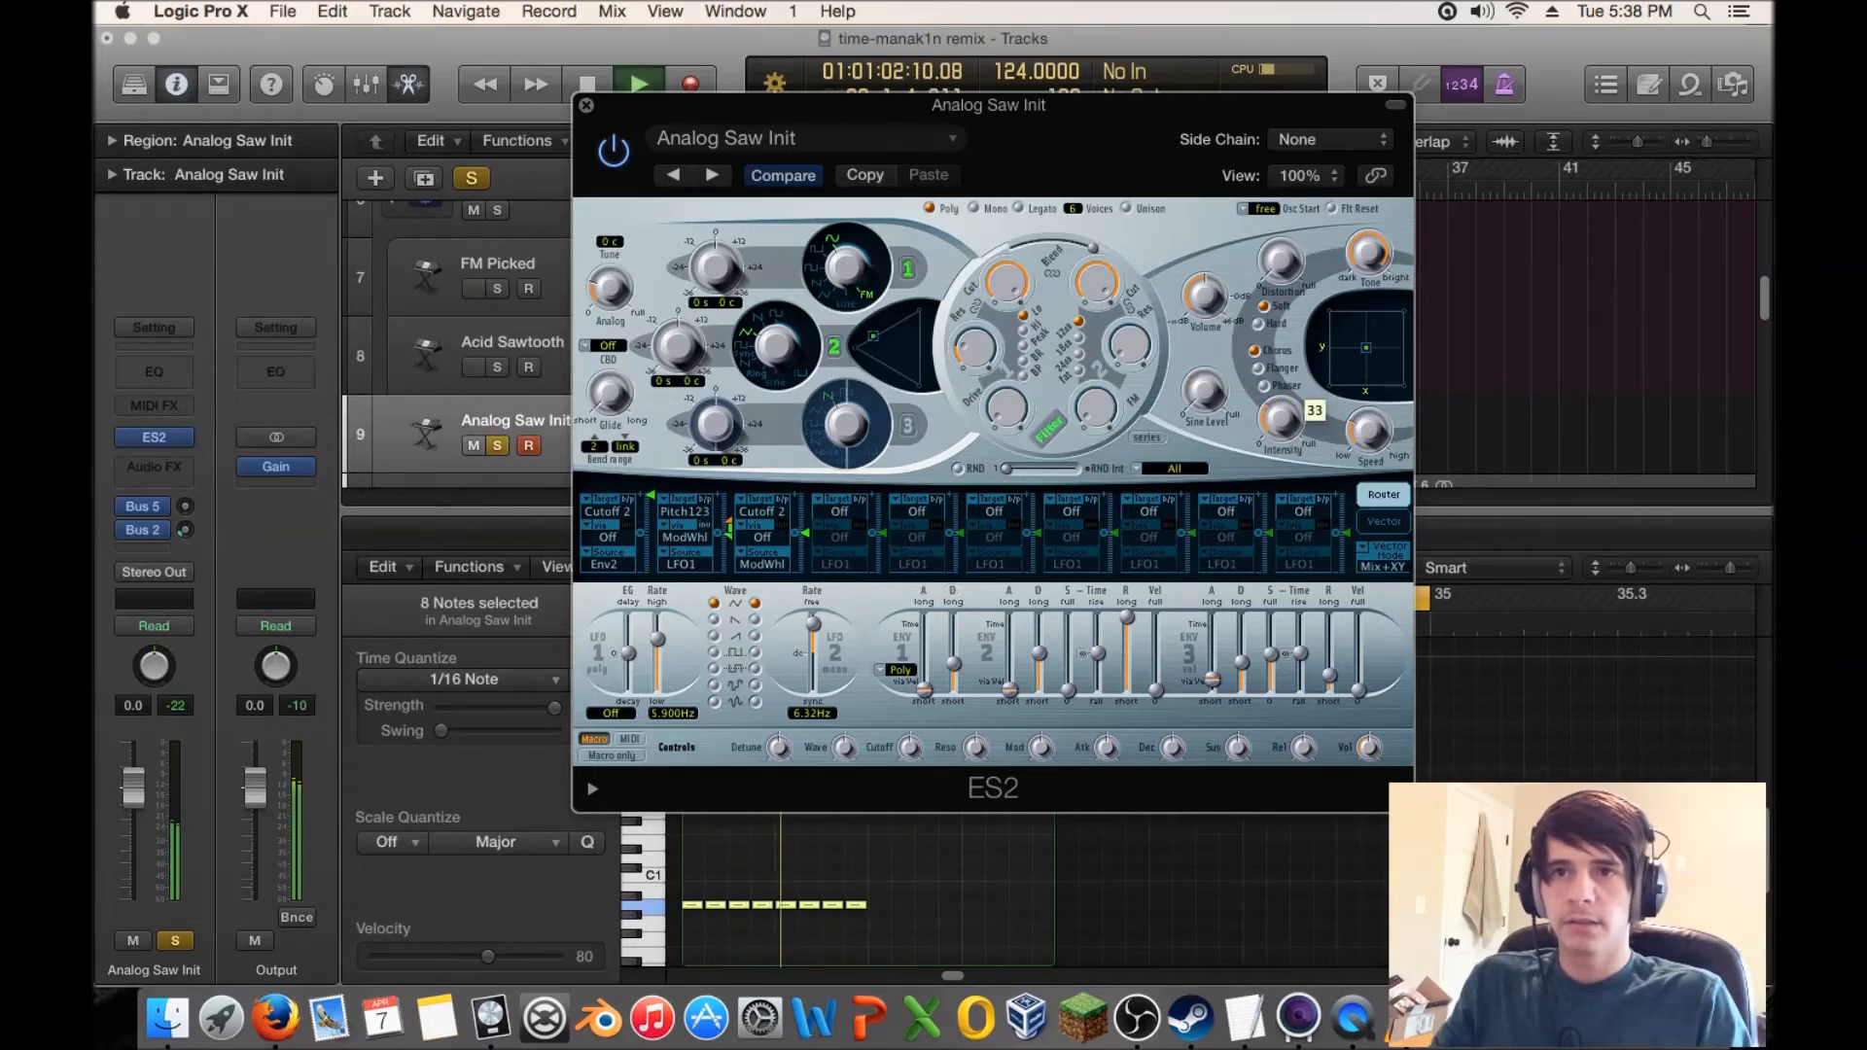
mouse_move(1368, 431)
key("space")
key("space")
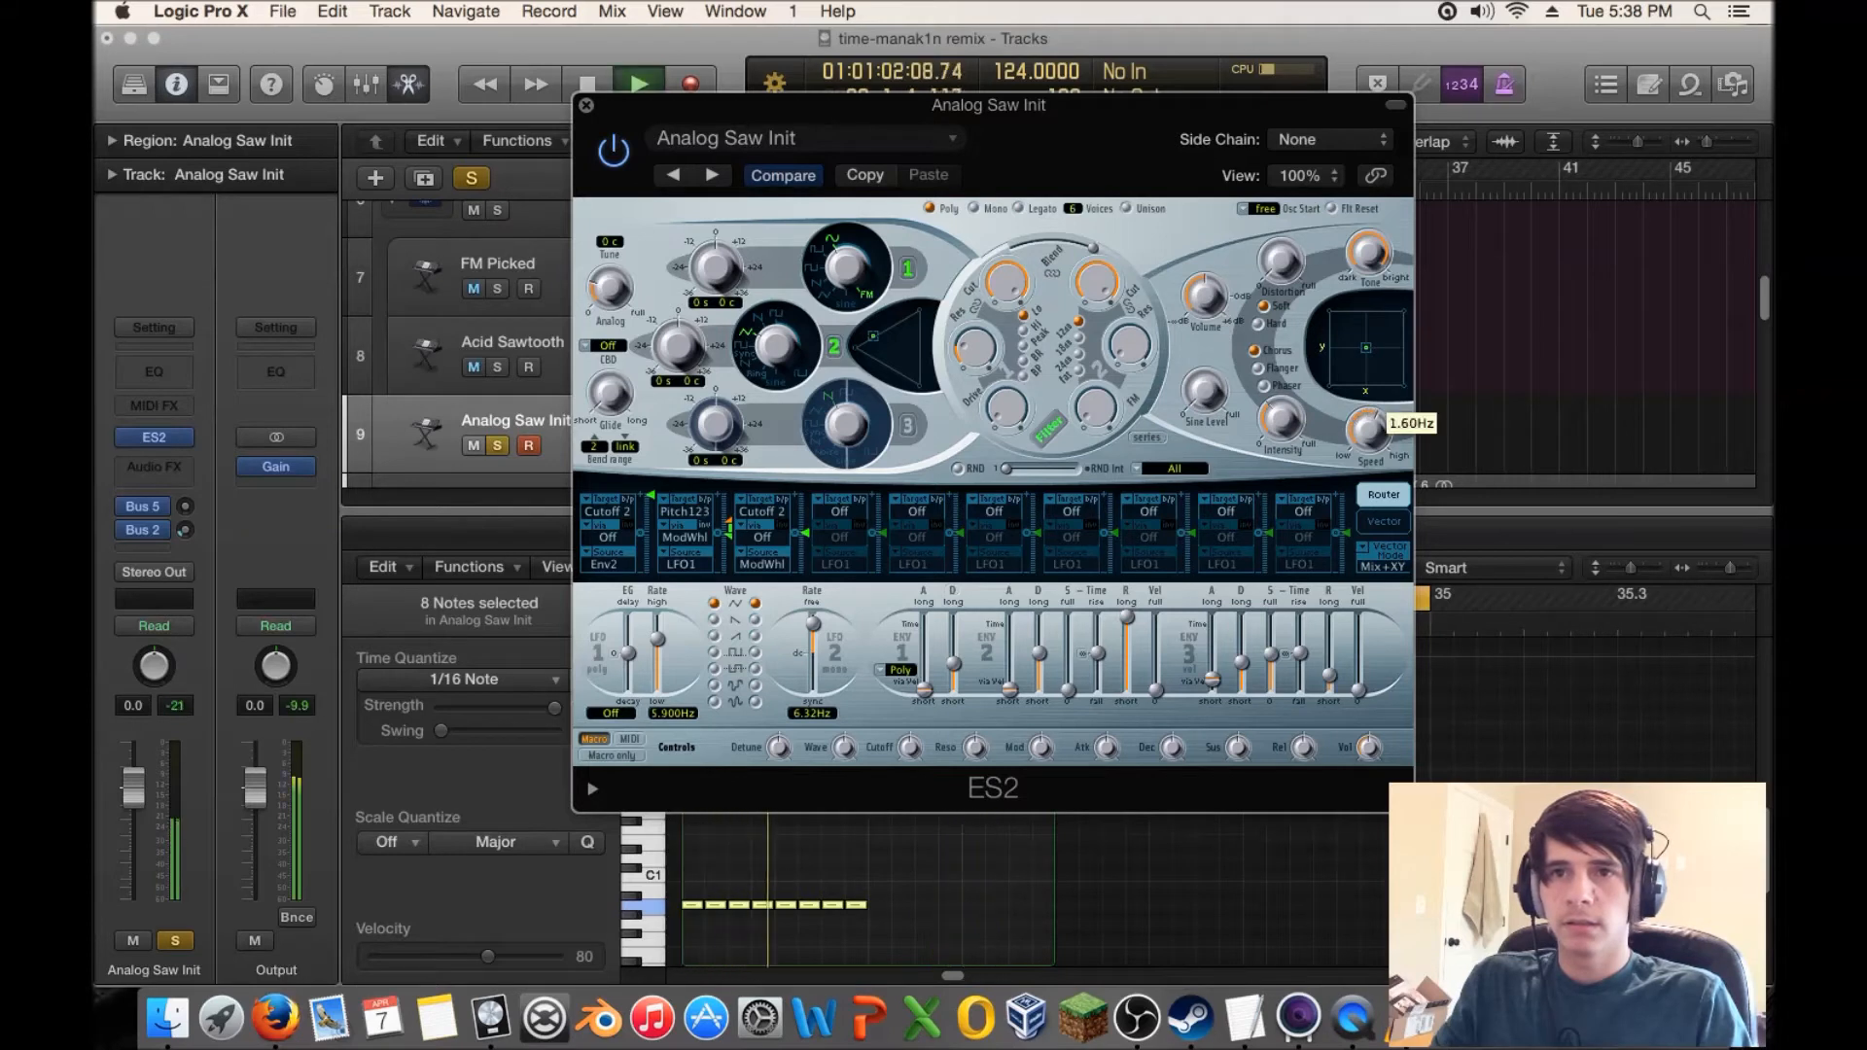
key("space")
key("space")
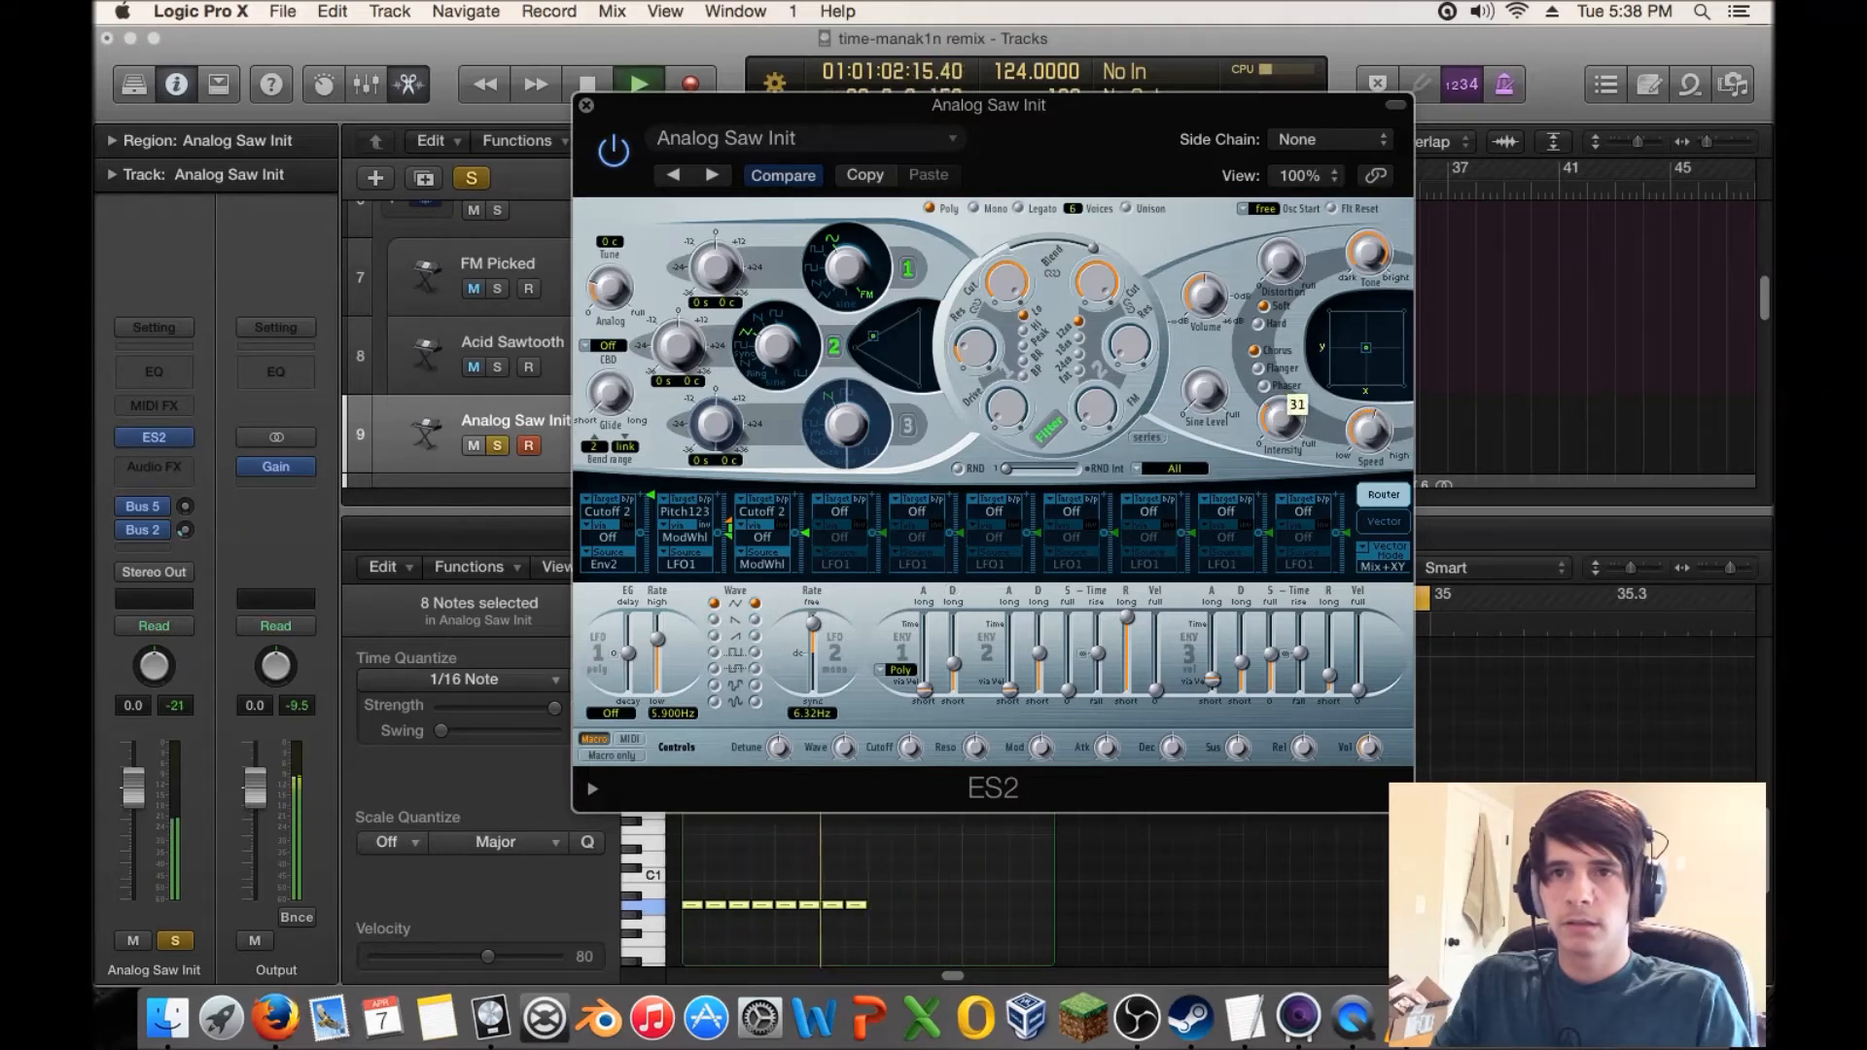
key("space")
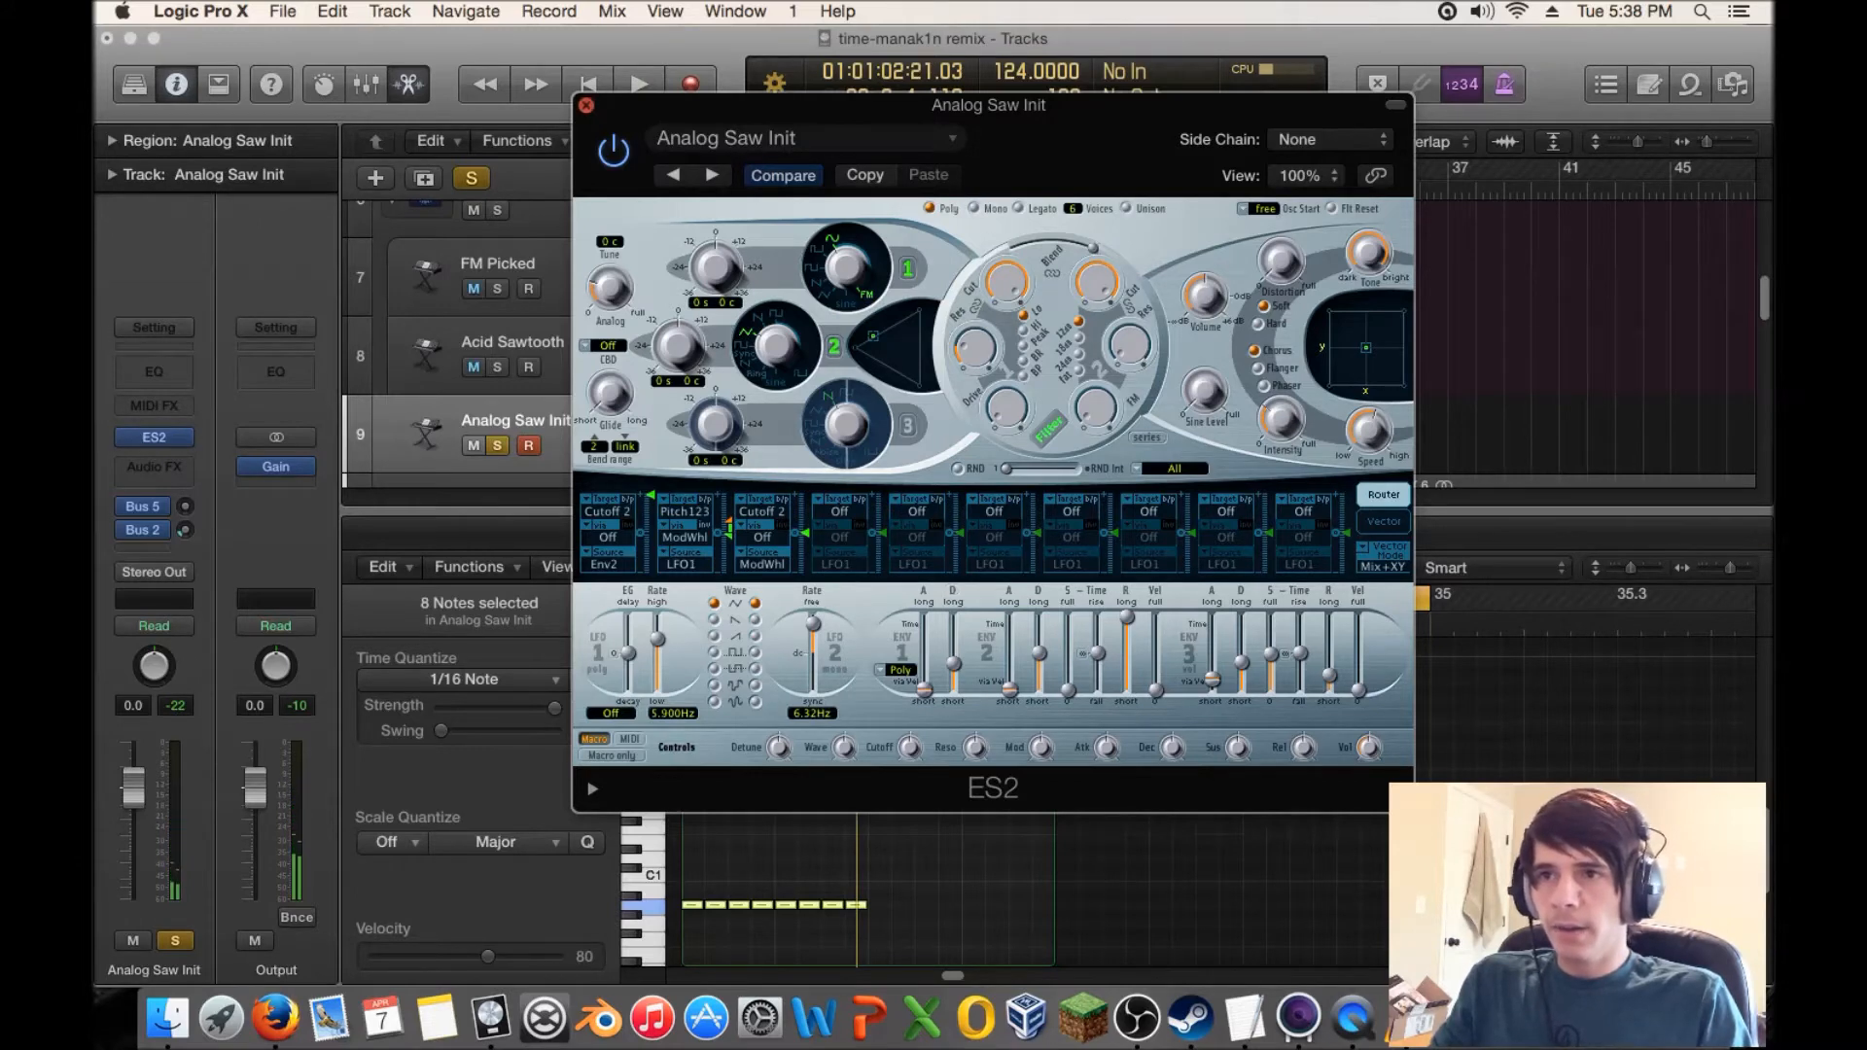
left_click(586, 105)
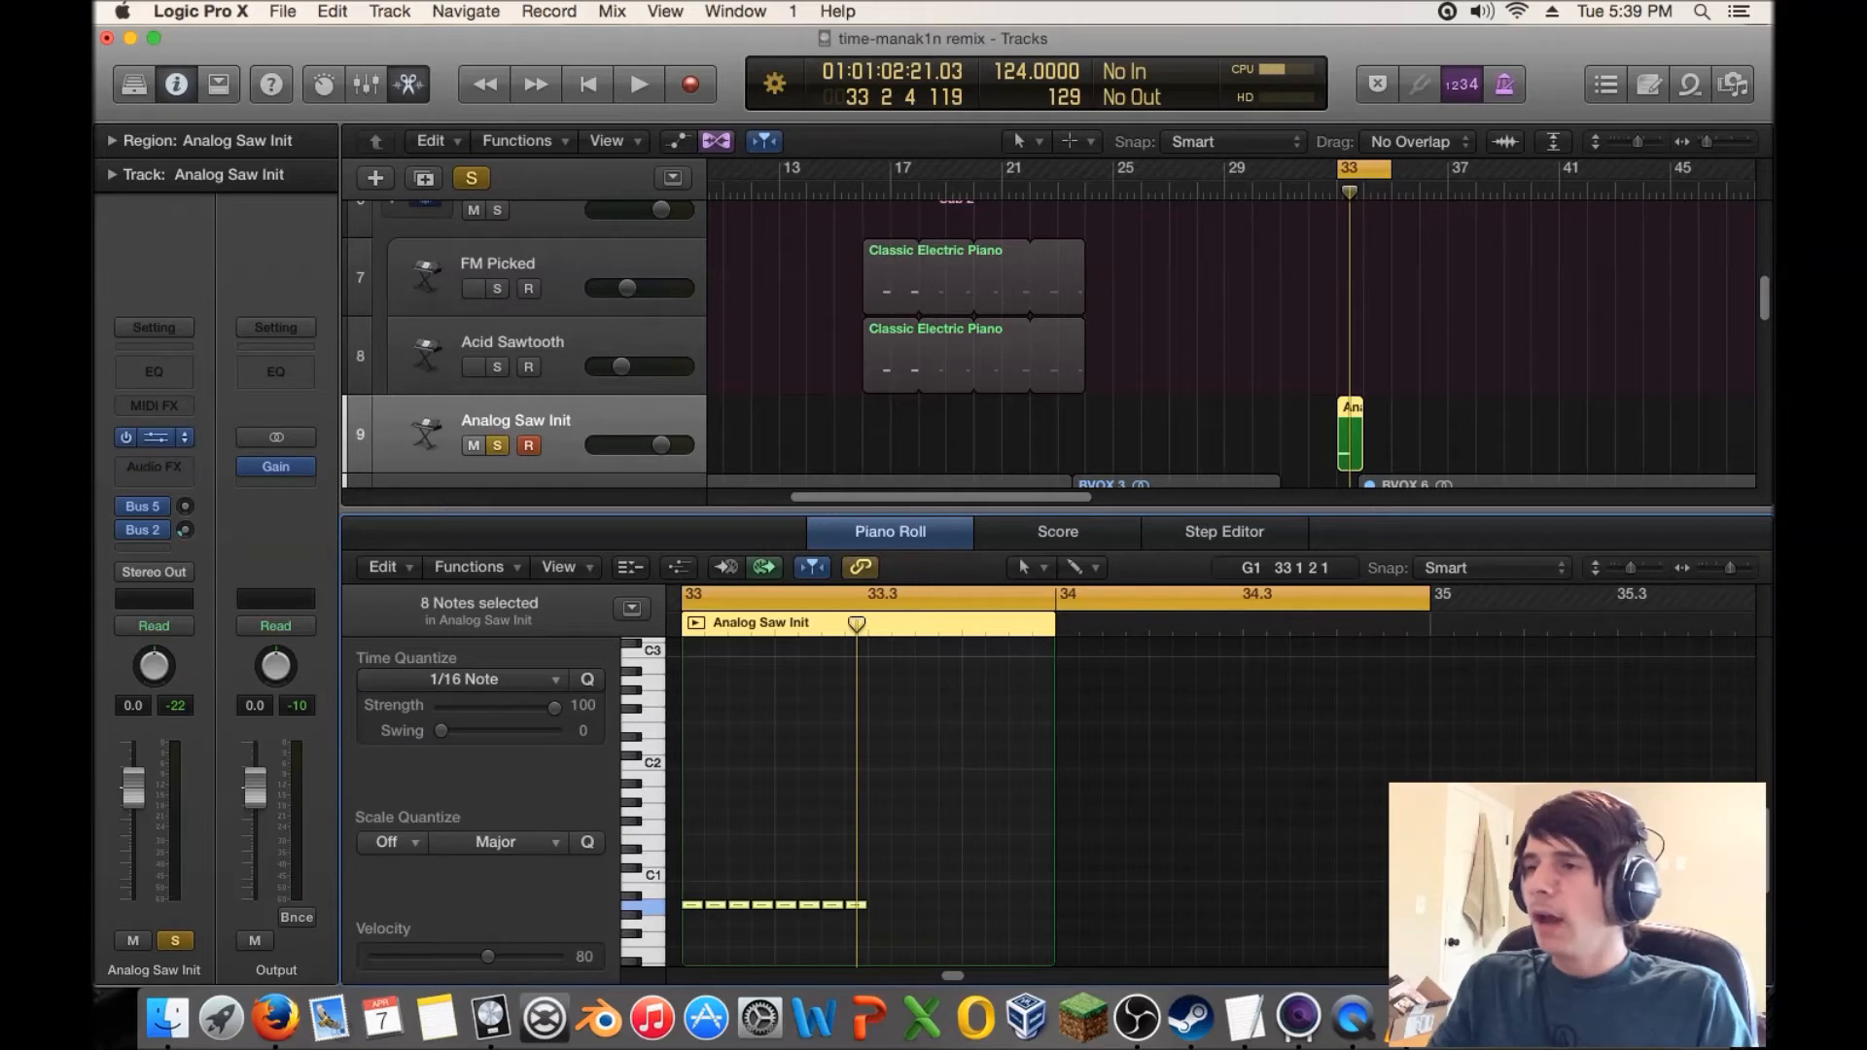
- Insert a stereo Channel EQ on the Analog Saw Init track and boost 142 Hz by 19.5 dB and 475 Hz by 18.5 dB
left_click(153, 466)
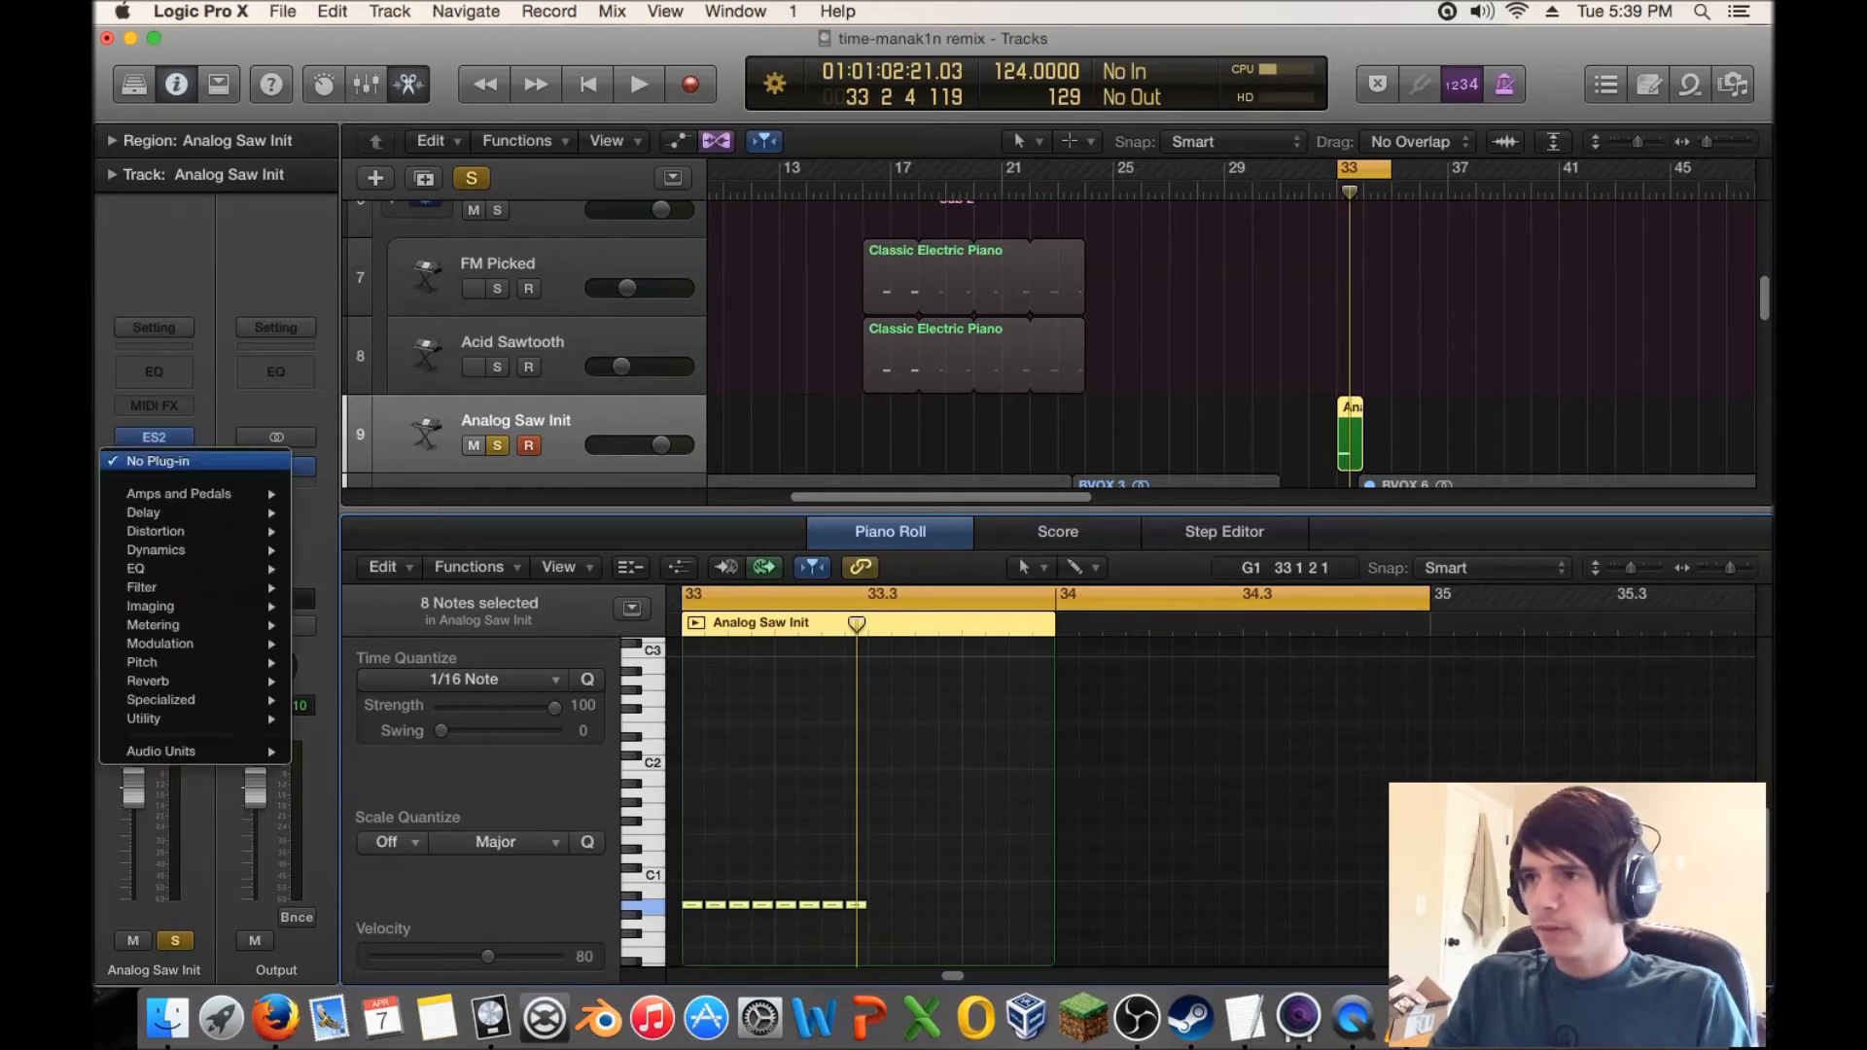
mouse_move(195, 569)
mouse_move(369, 569)
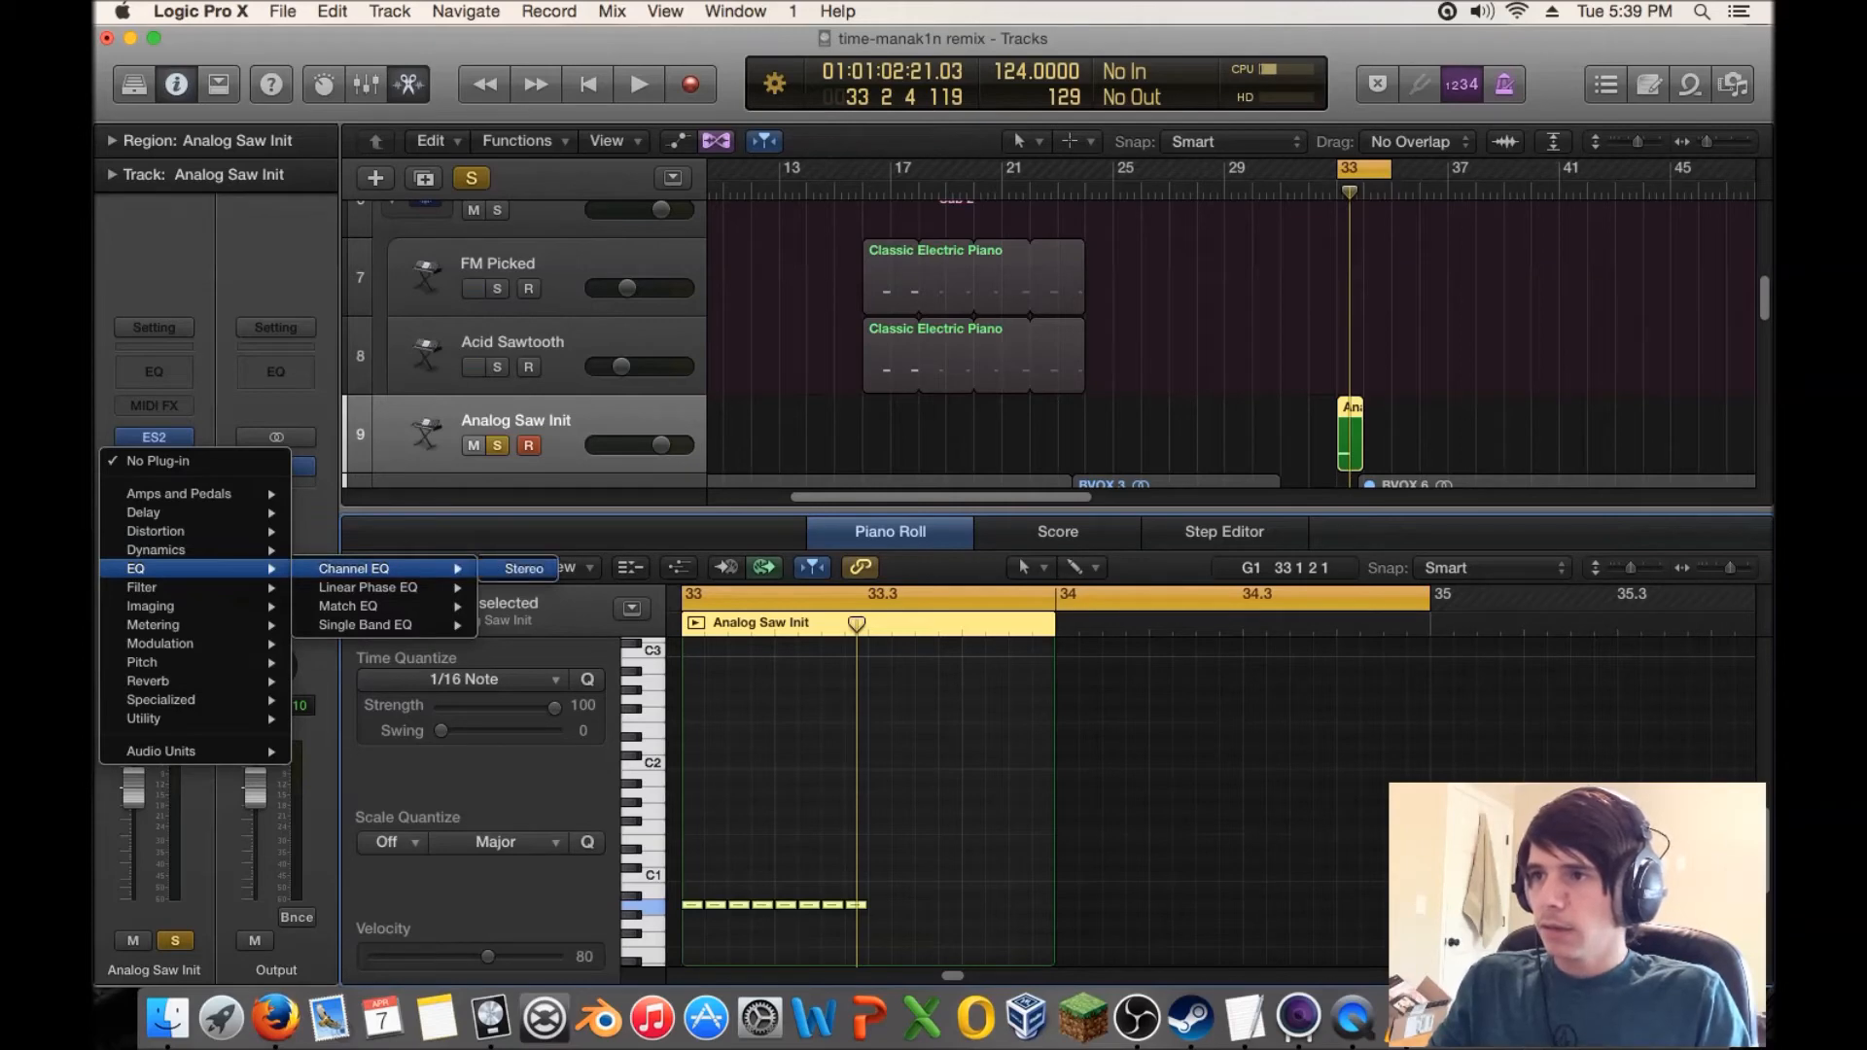
left_click(524, 569)
left_click_drag(746, 385, 493, 292)
key("space")
left_click_drag(928, 385, 677, 297)
key("space")
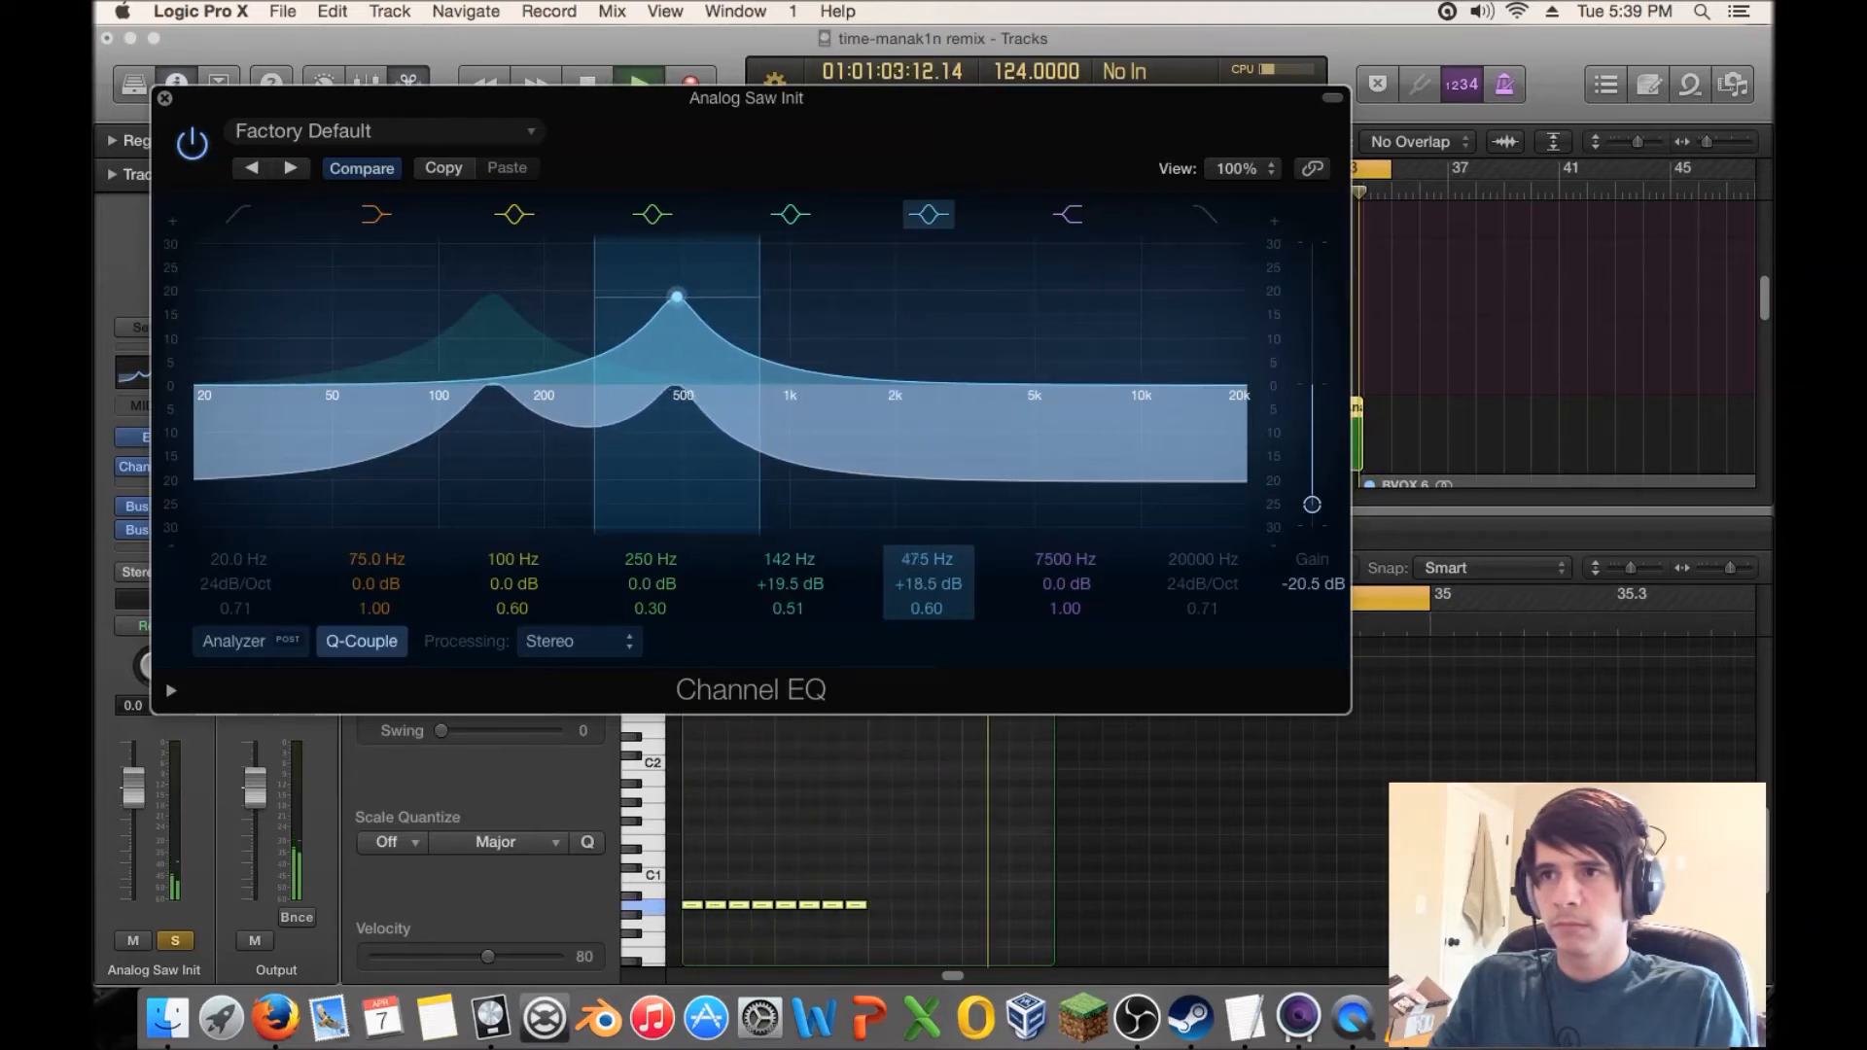
- Set the Channel EQ's overall gain to -10.5 dB, close the EQ, and replay the saw bass
left_click_drag(1312, 504, 1312, 445)
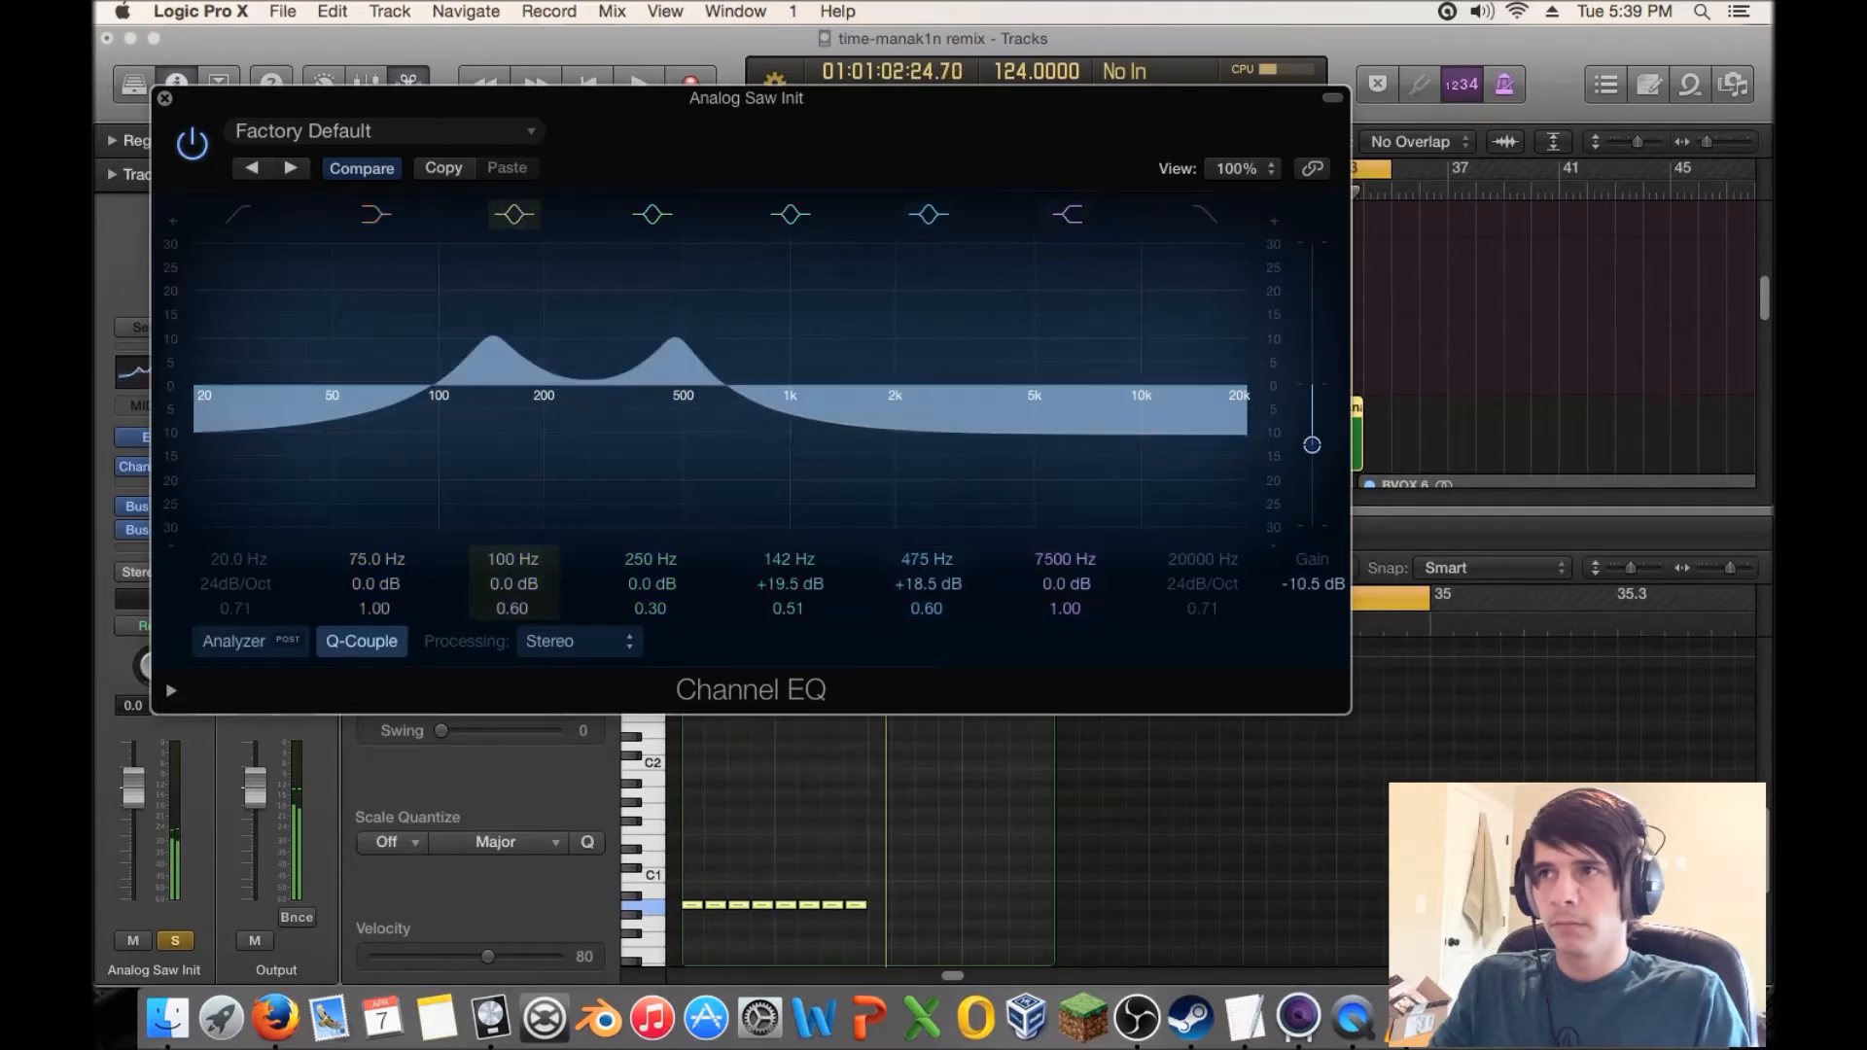
key("space")
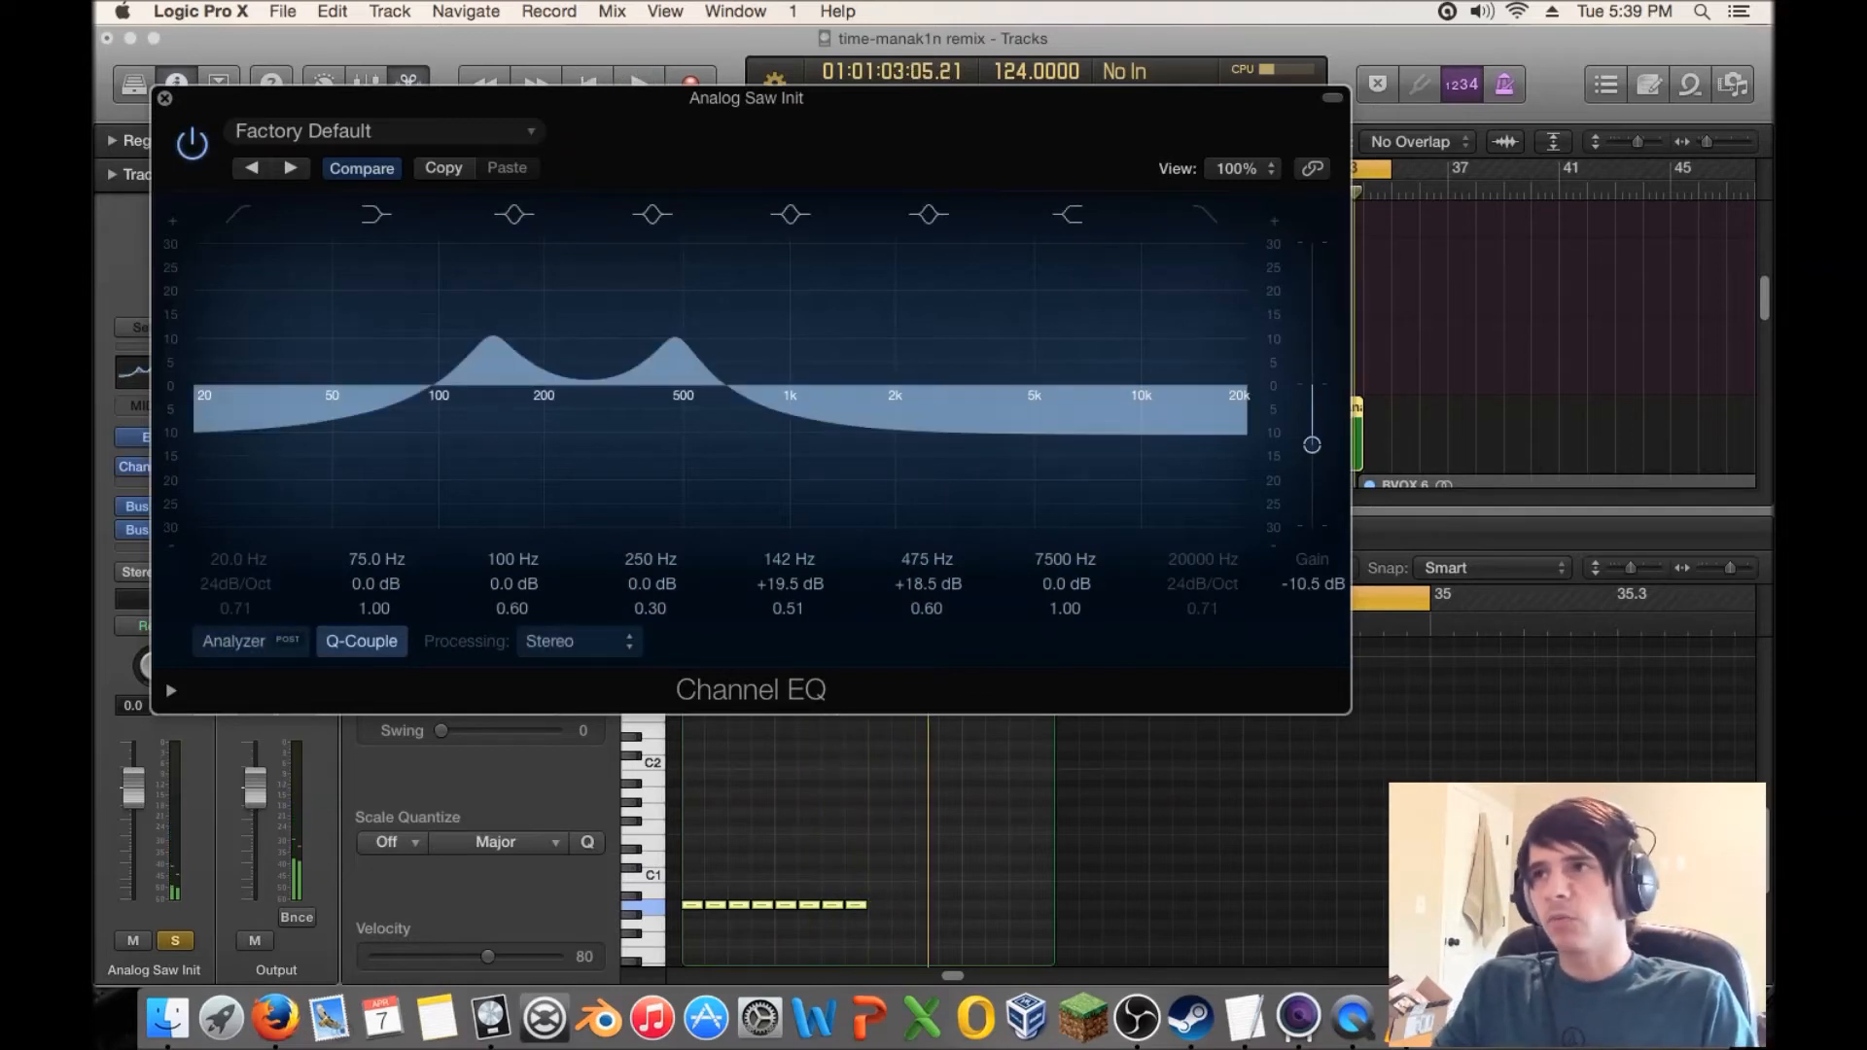
key("super+w")
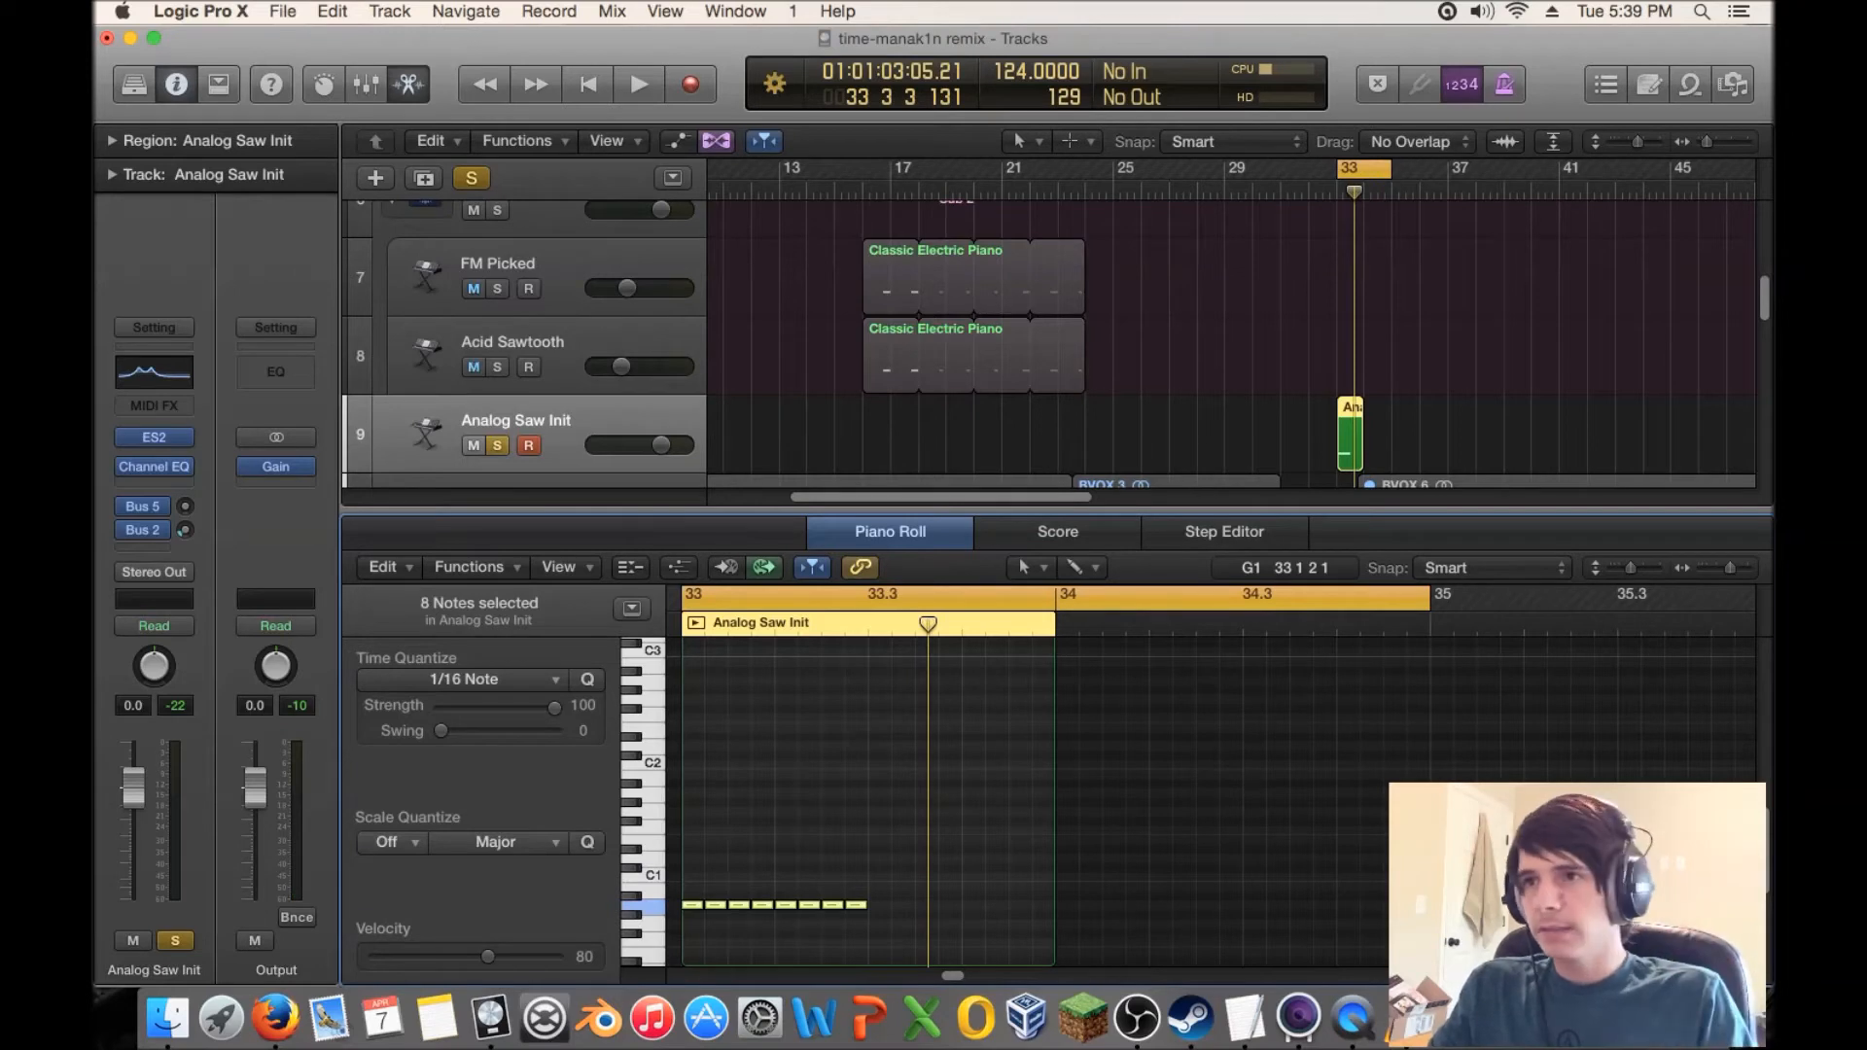
key("space")
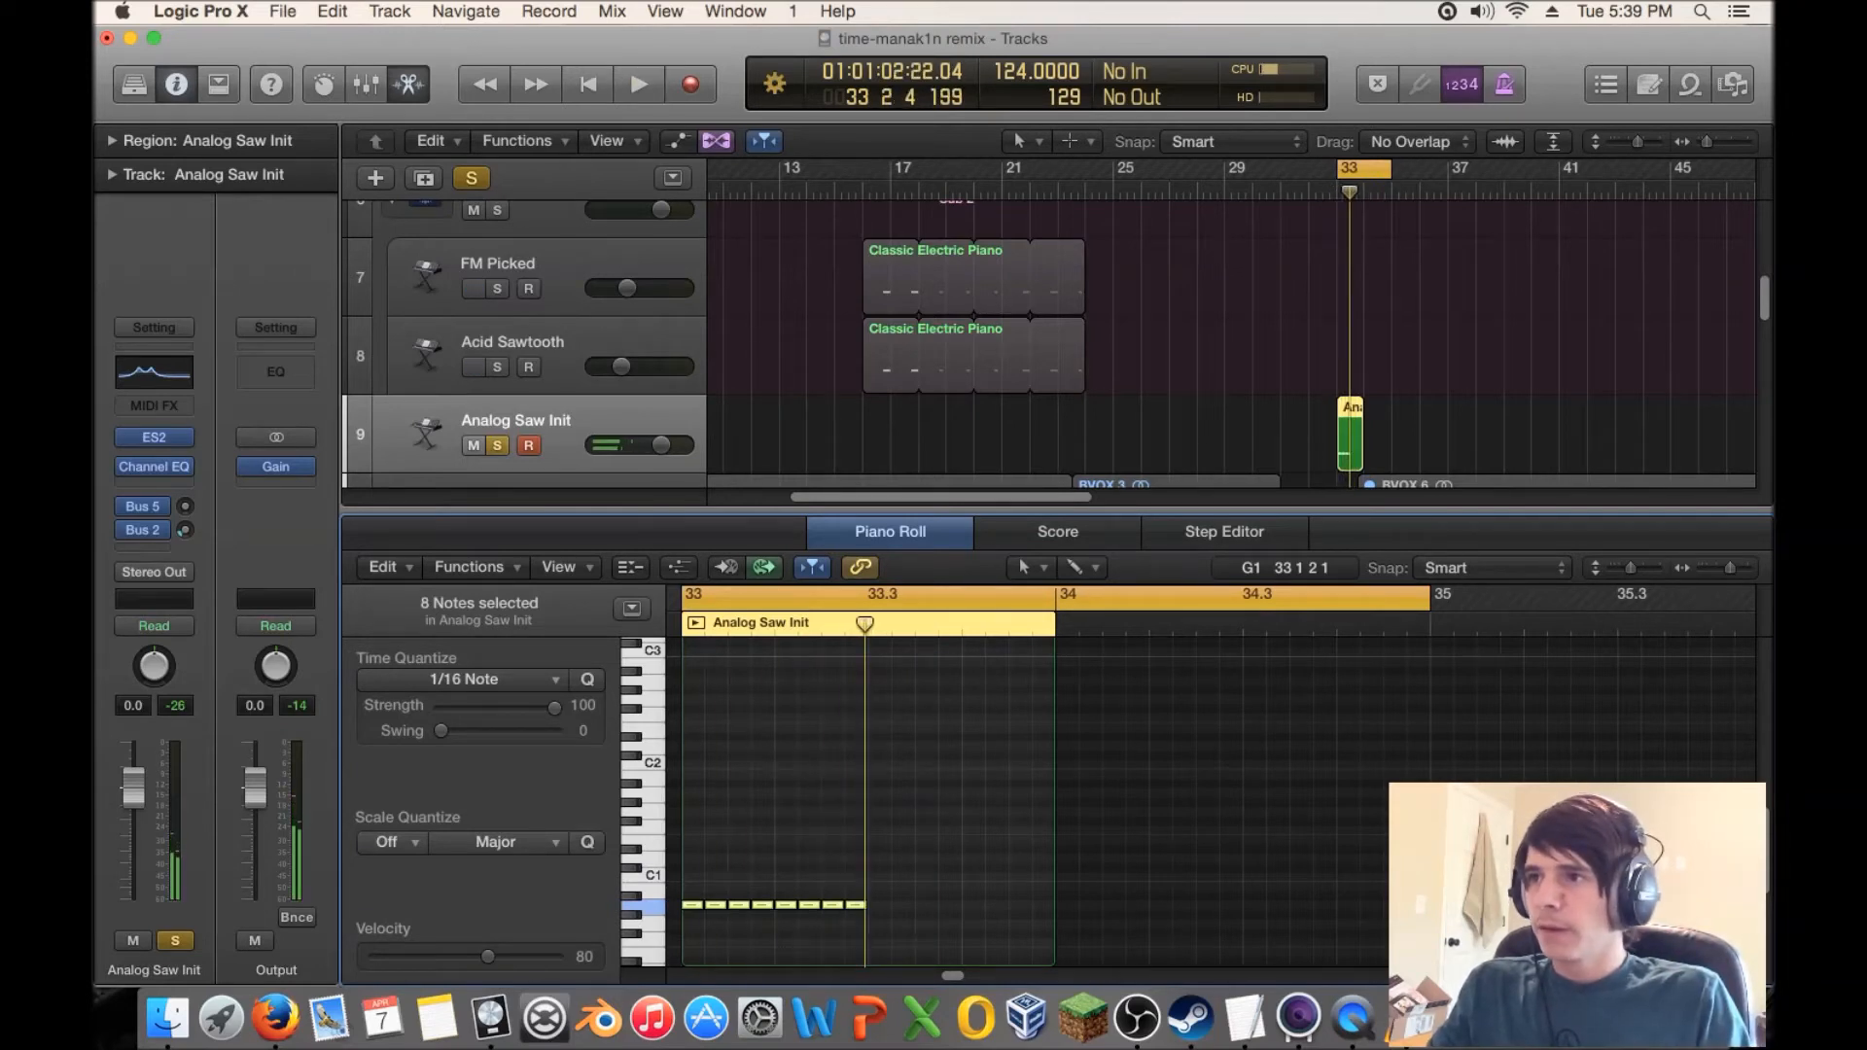
- Insert a stereo Amp Designer on the Analog Saw Init track and play the cycle through it
left_click(154, 483)
mouse_move(160, 551)
mouse_move(370, 571)
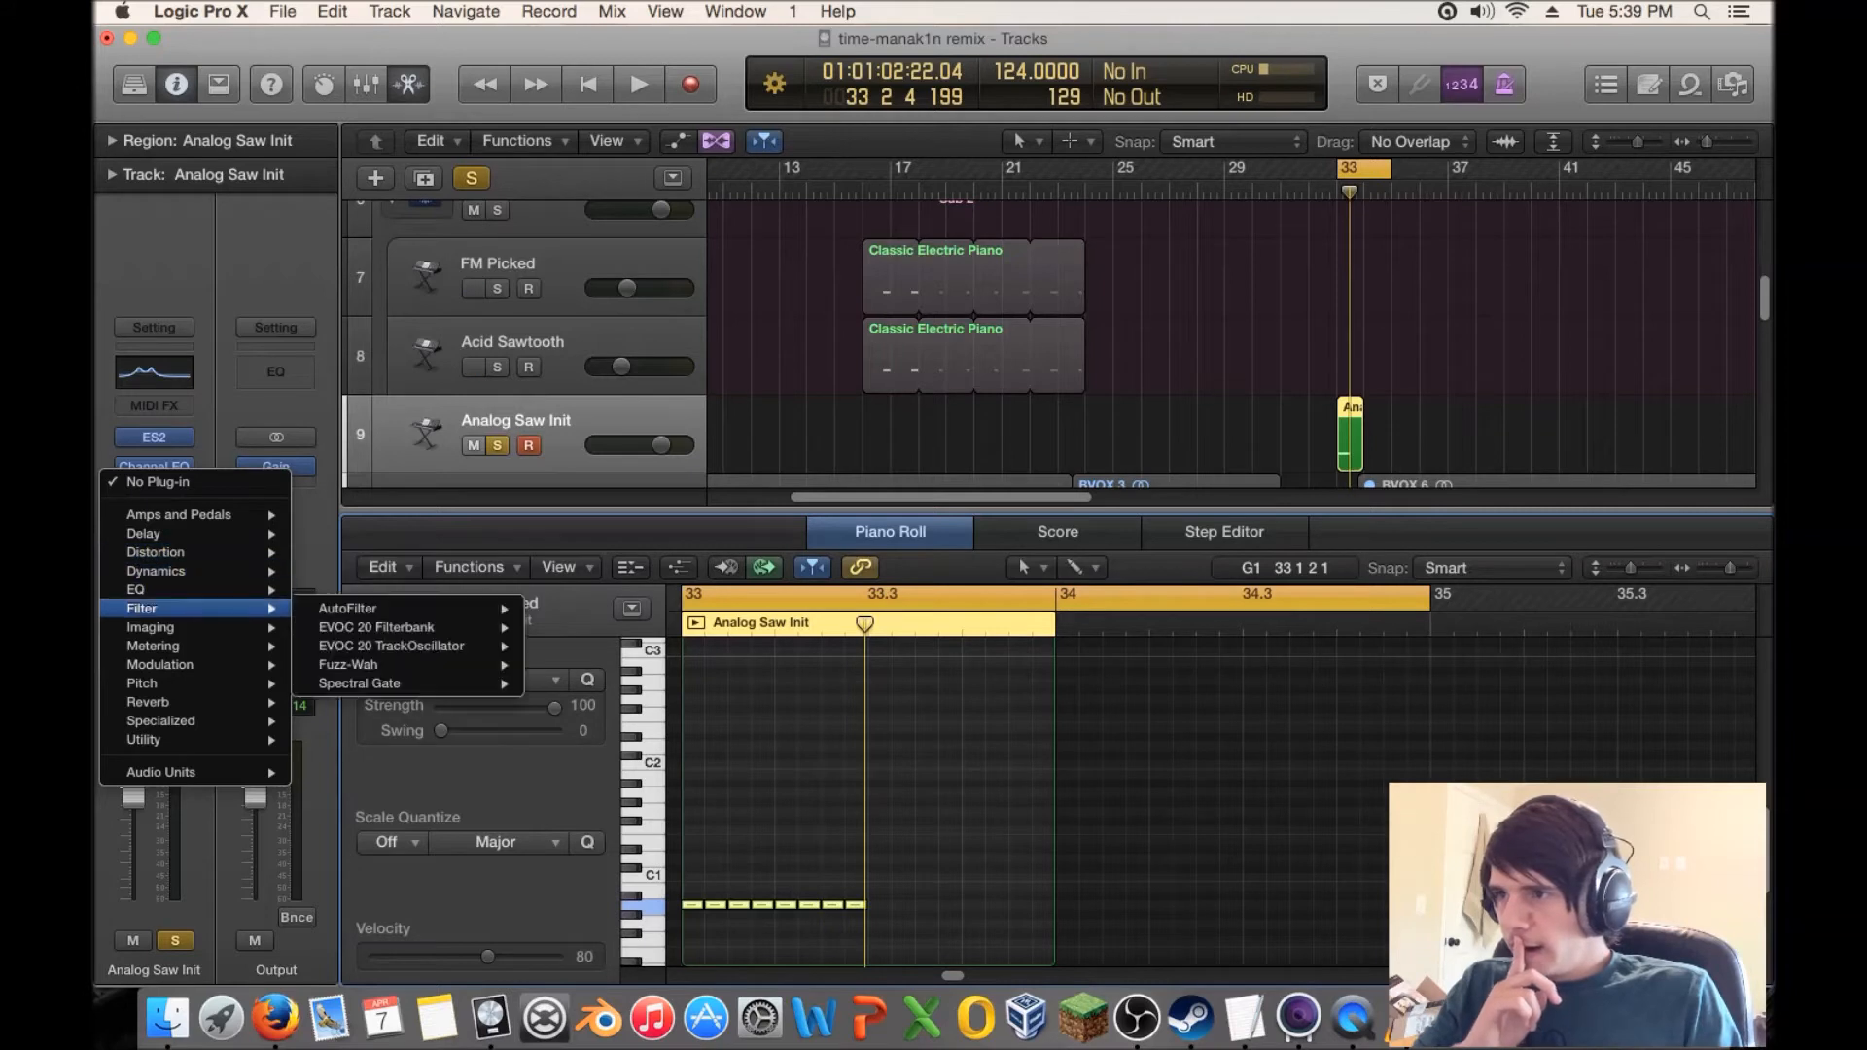
mouse_move(185, 514)
mouse_move(389, 515)
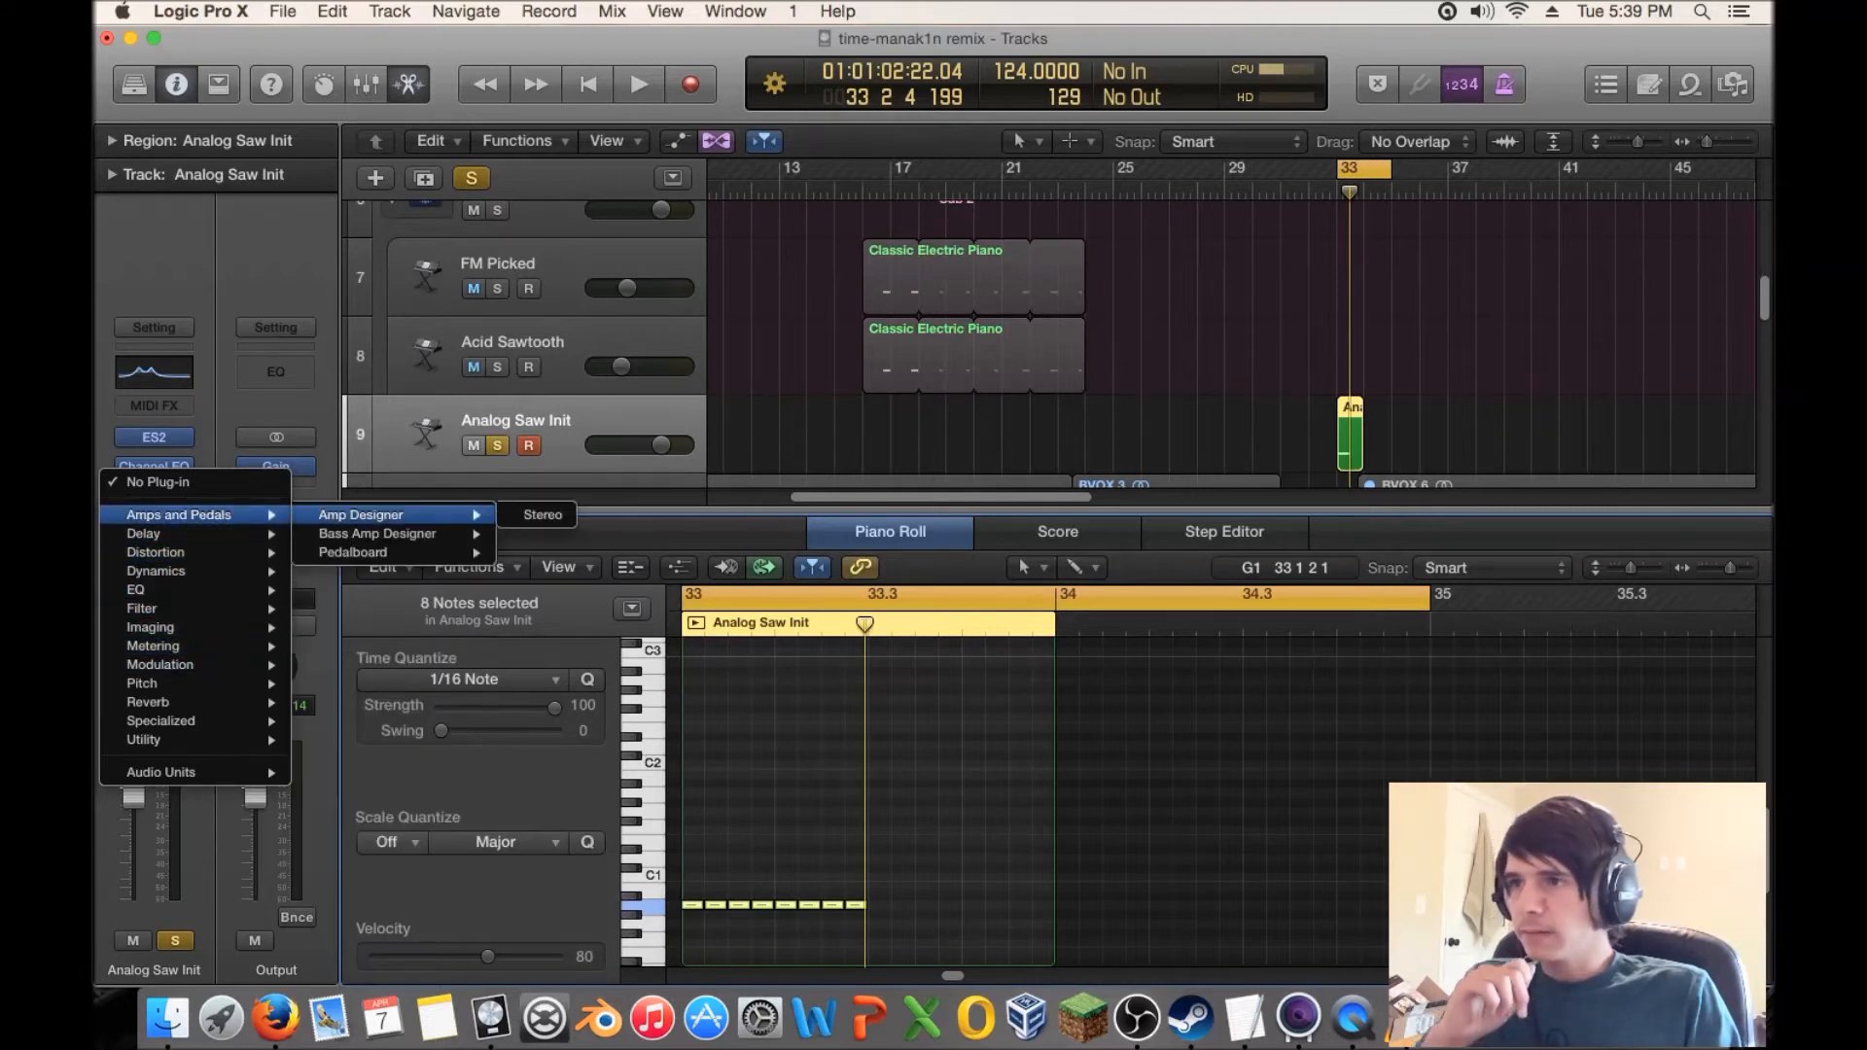
left_click(542, 516)
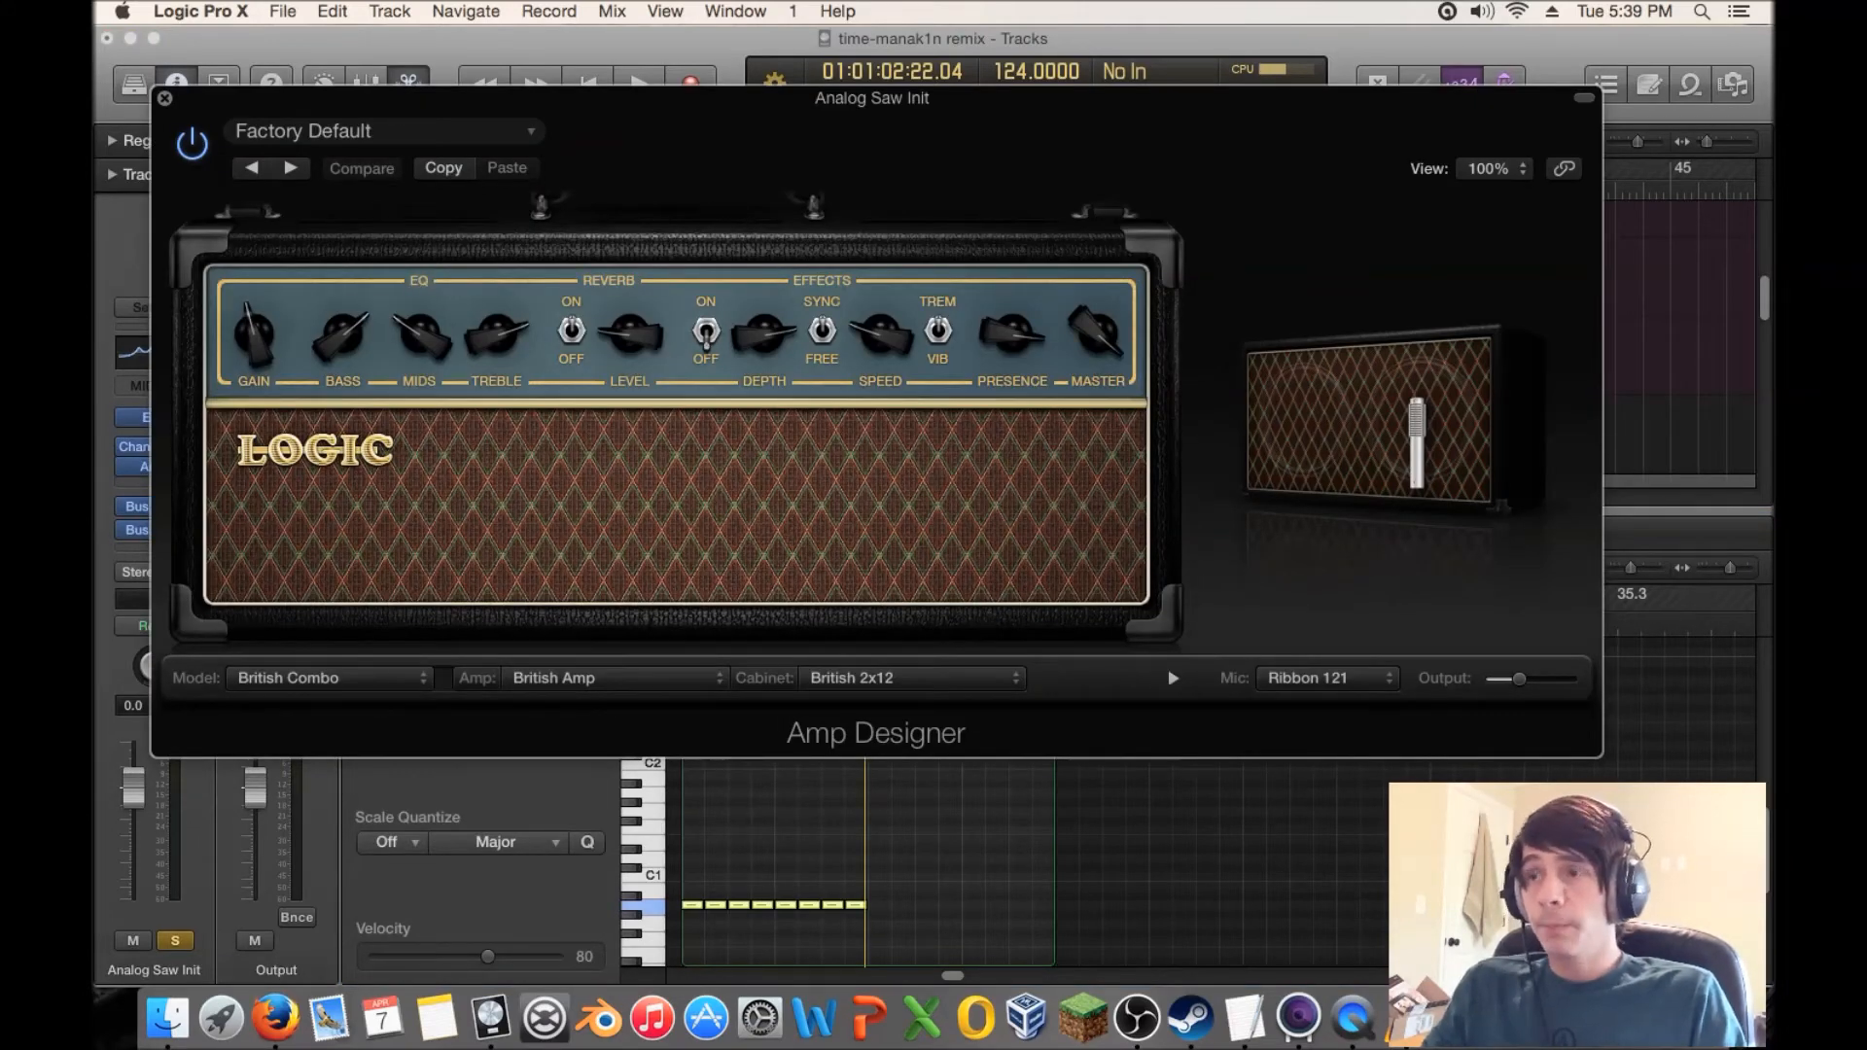
key("space")
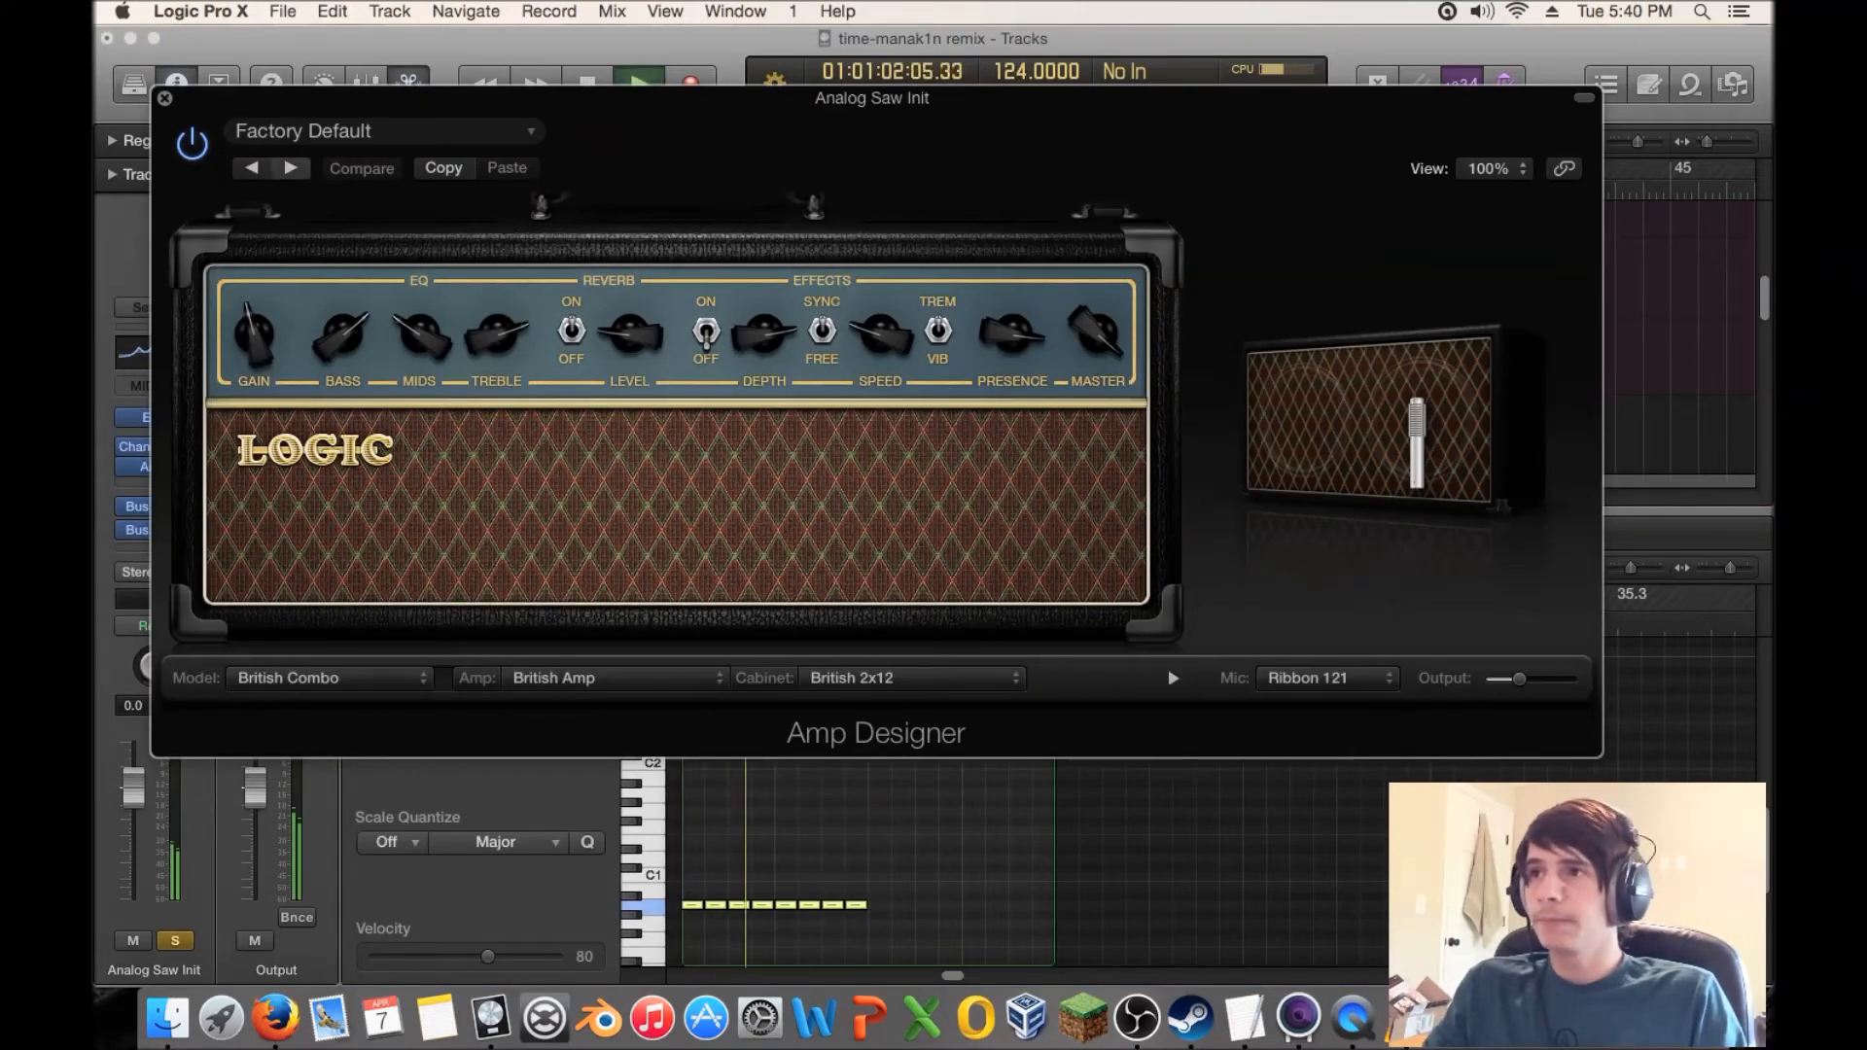
- Switch the Amp Designer to the Awesome Tweed preset and audition it on the saw bass
left_click(291, 168)
left_click(291, 168)
key("space")
key("space")
key("space")
- Extend the Analog Saw Init region as a loop to bar 35 and play the cycle
left_click_drag(701, 98, 1113, 580)
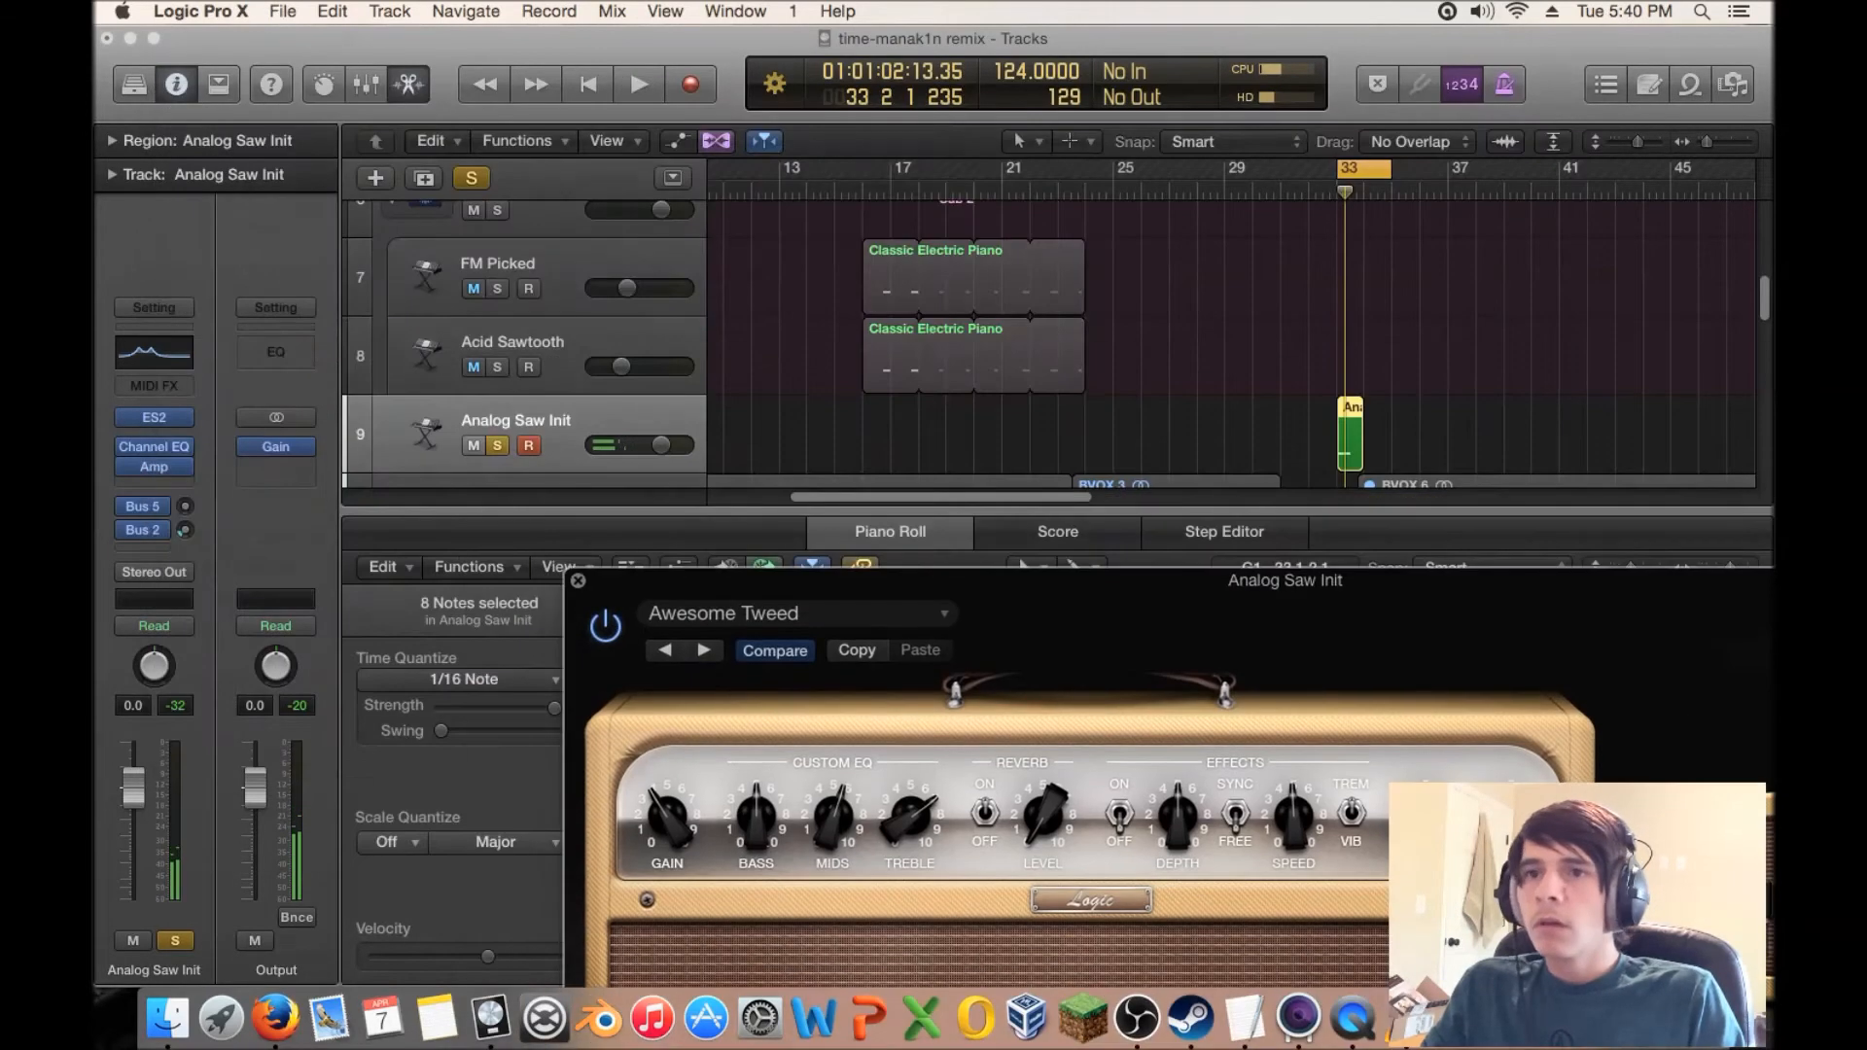
left_click(1354, 424)
left_click_drag(1361, 422, 1390, 422)
key("space")
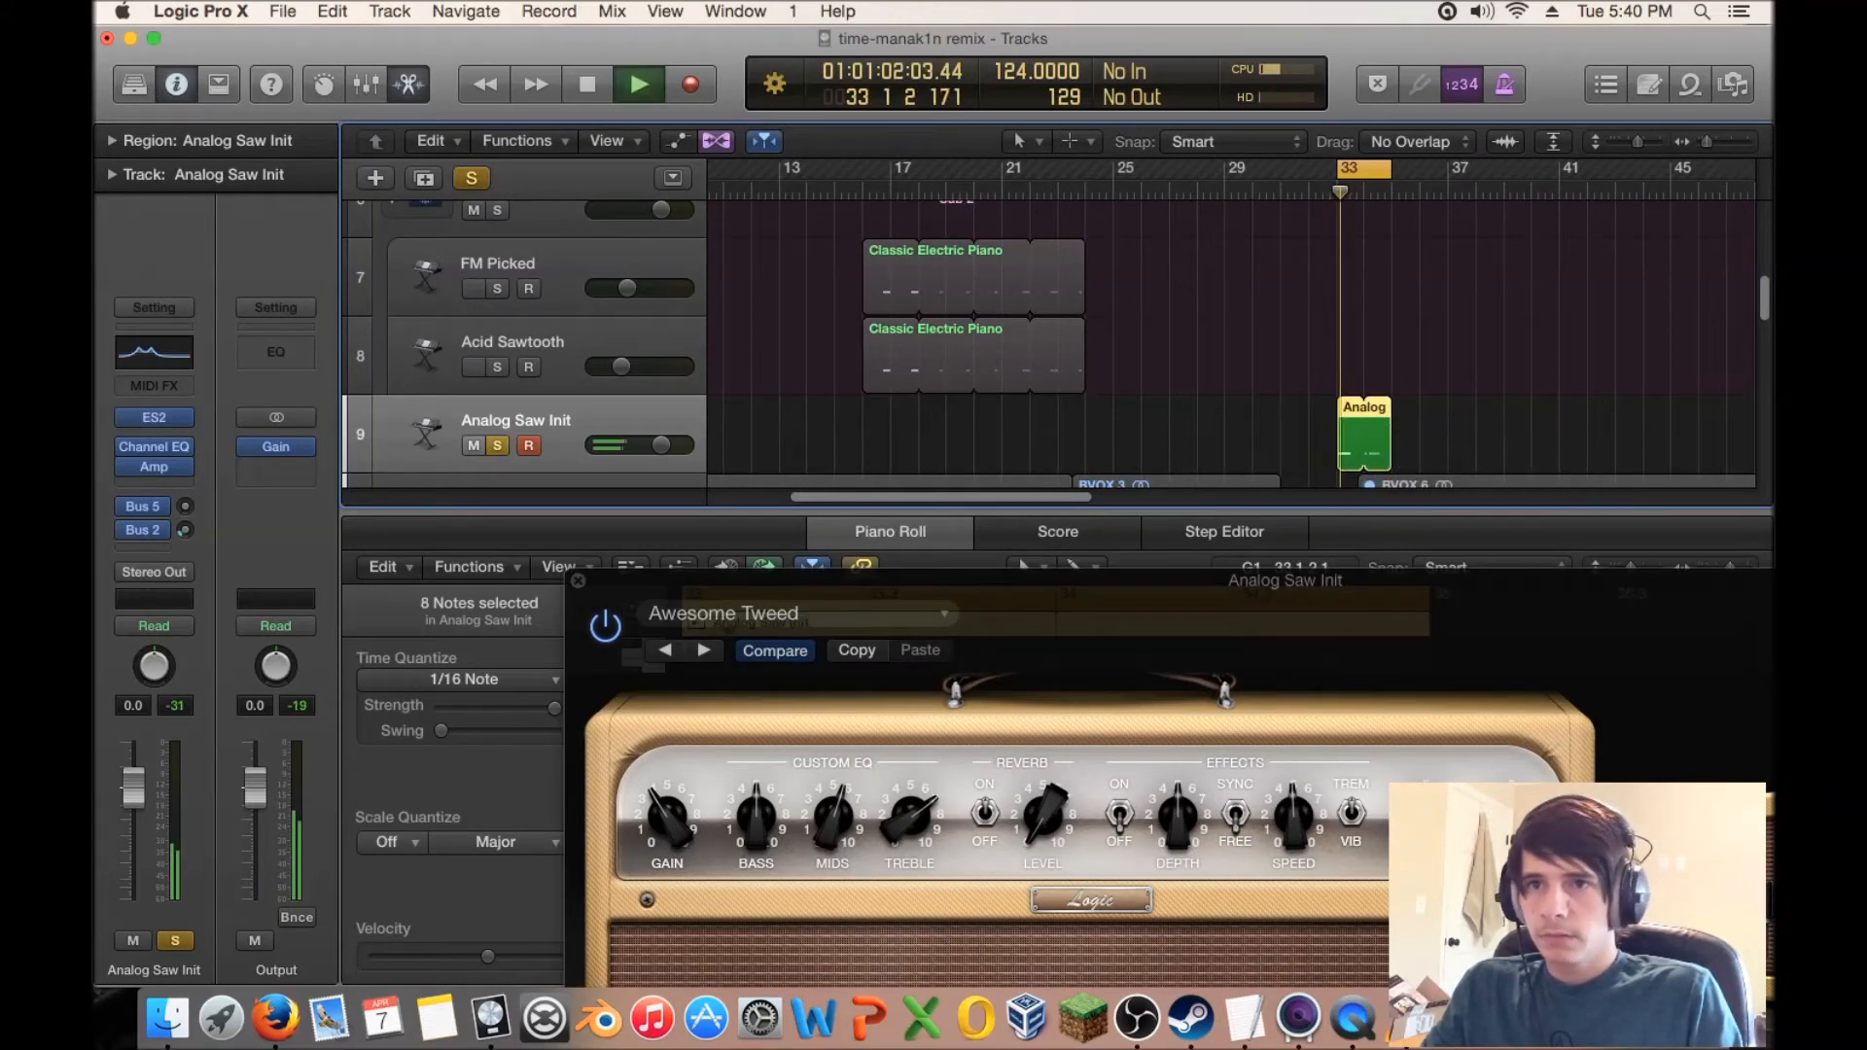
- Audition more Amp Designer presets, settle on Big Cab Clean, close the amp and stop playback
left_click_drag(1167, 581, 1059, 73)
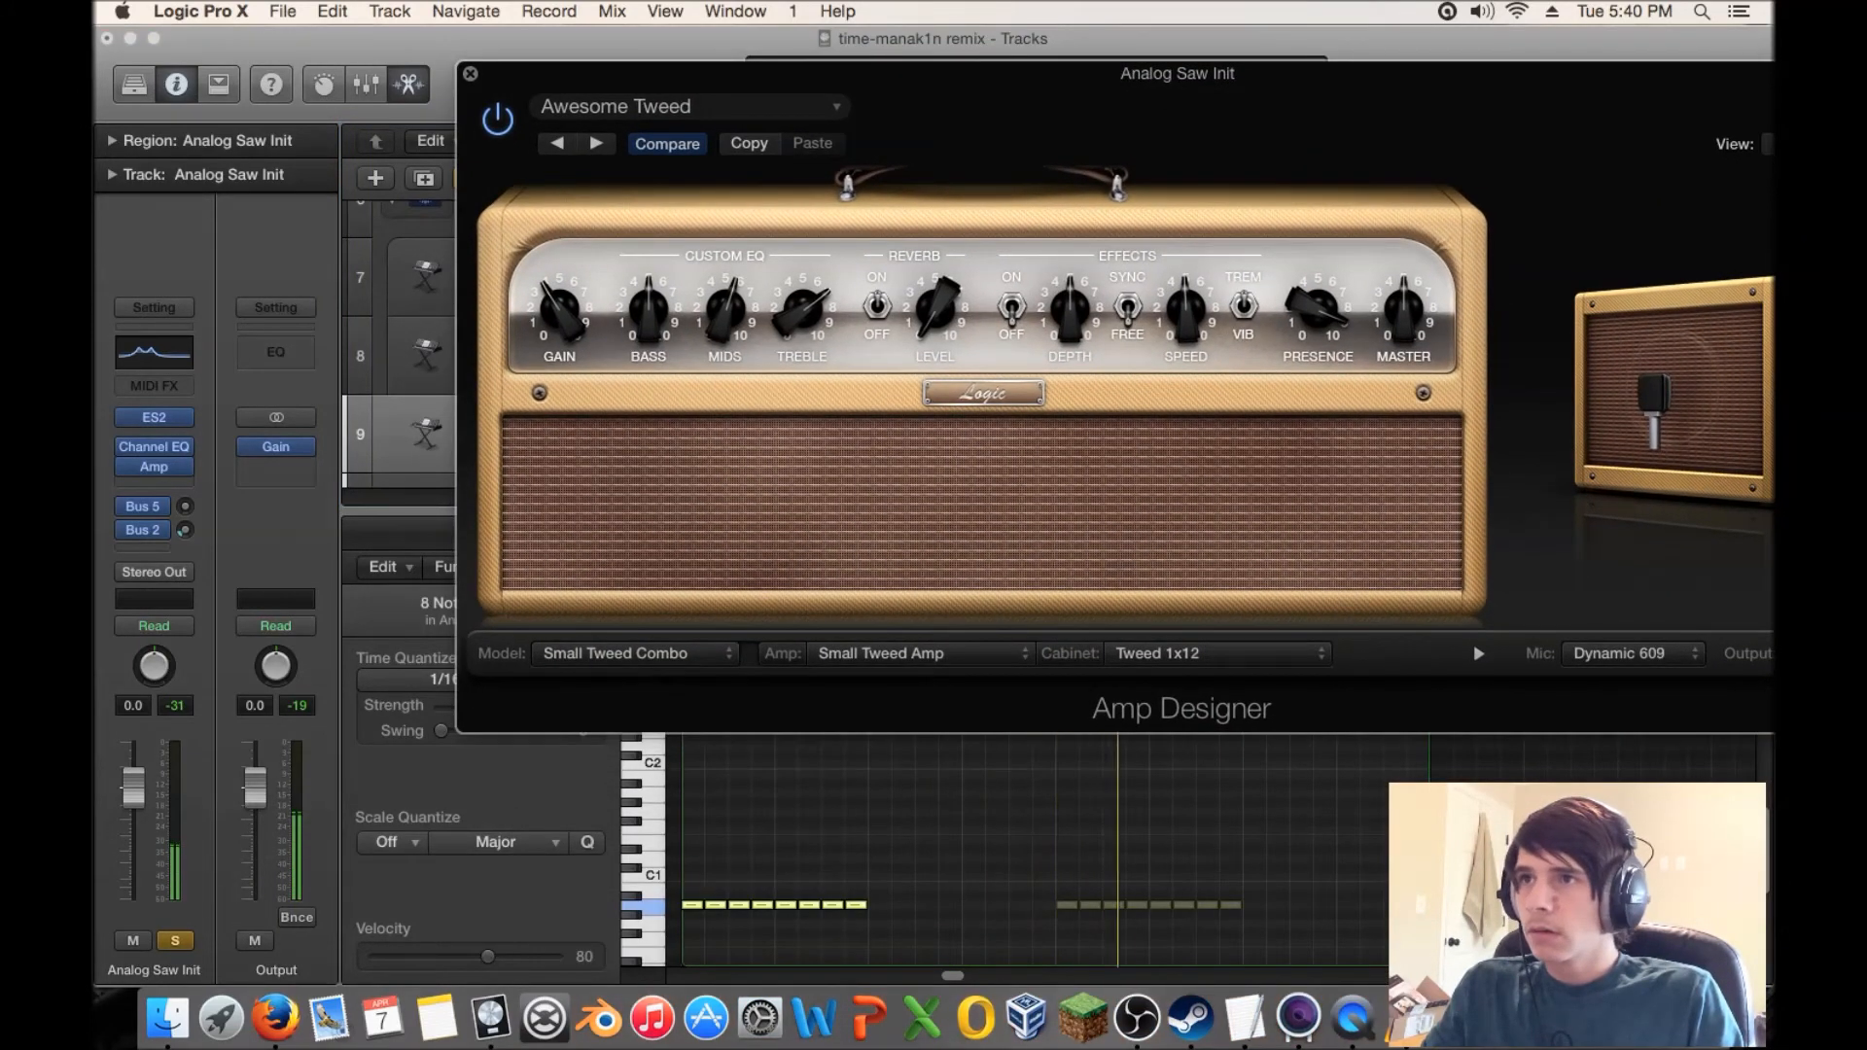
left_click(596, 142)
left_click(596, 143)
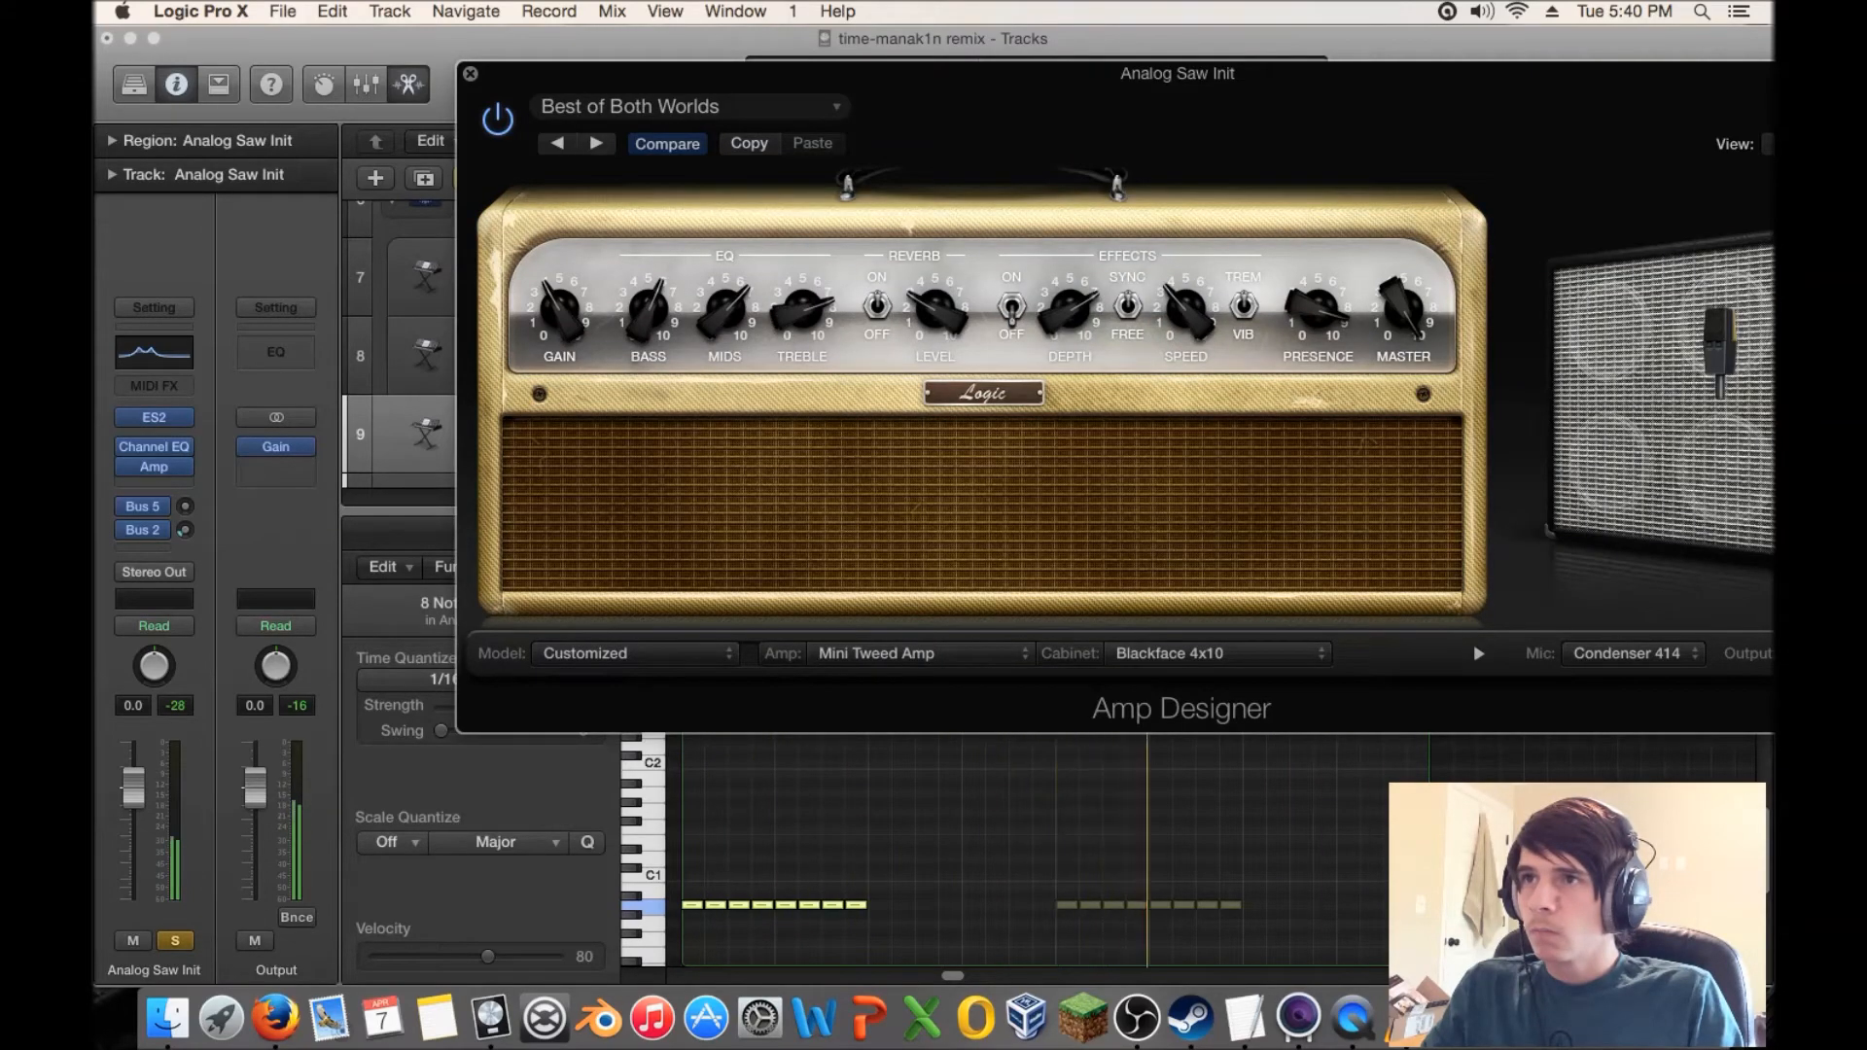
left_click(596, 143)
left_click(596, 143)
left_click(558, 143)
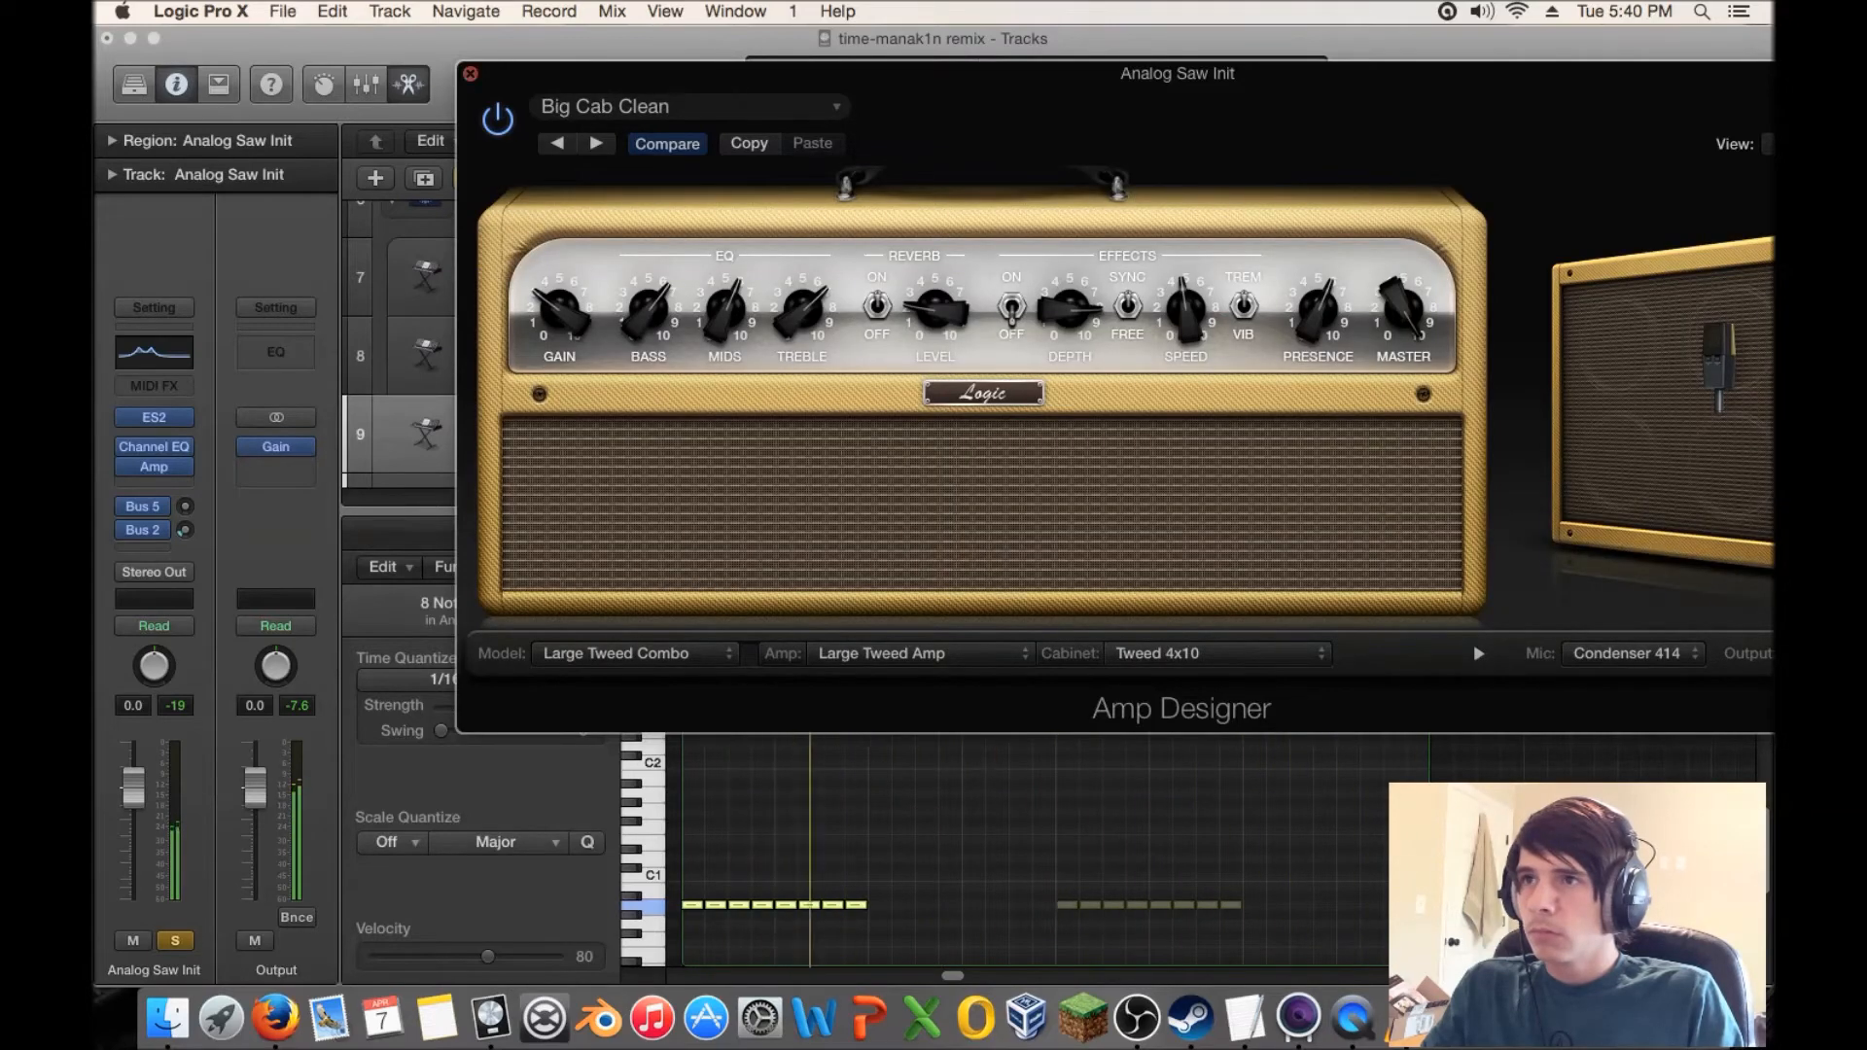
left_click(469, 74)
key("space")
- Insert a second stereo Channel EQ, try a 24 dB/Oct high cut at 445 Hz with Q 1.70, then switch that band off and close the EQ
left_click(153, 486)
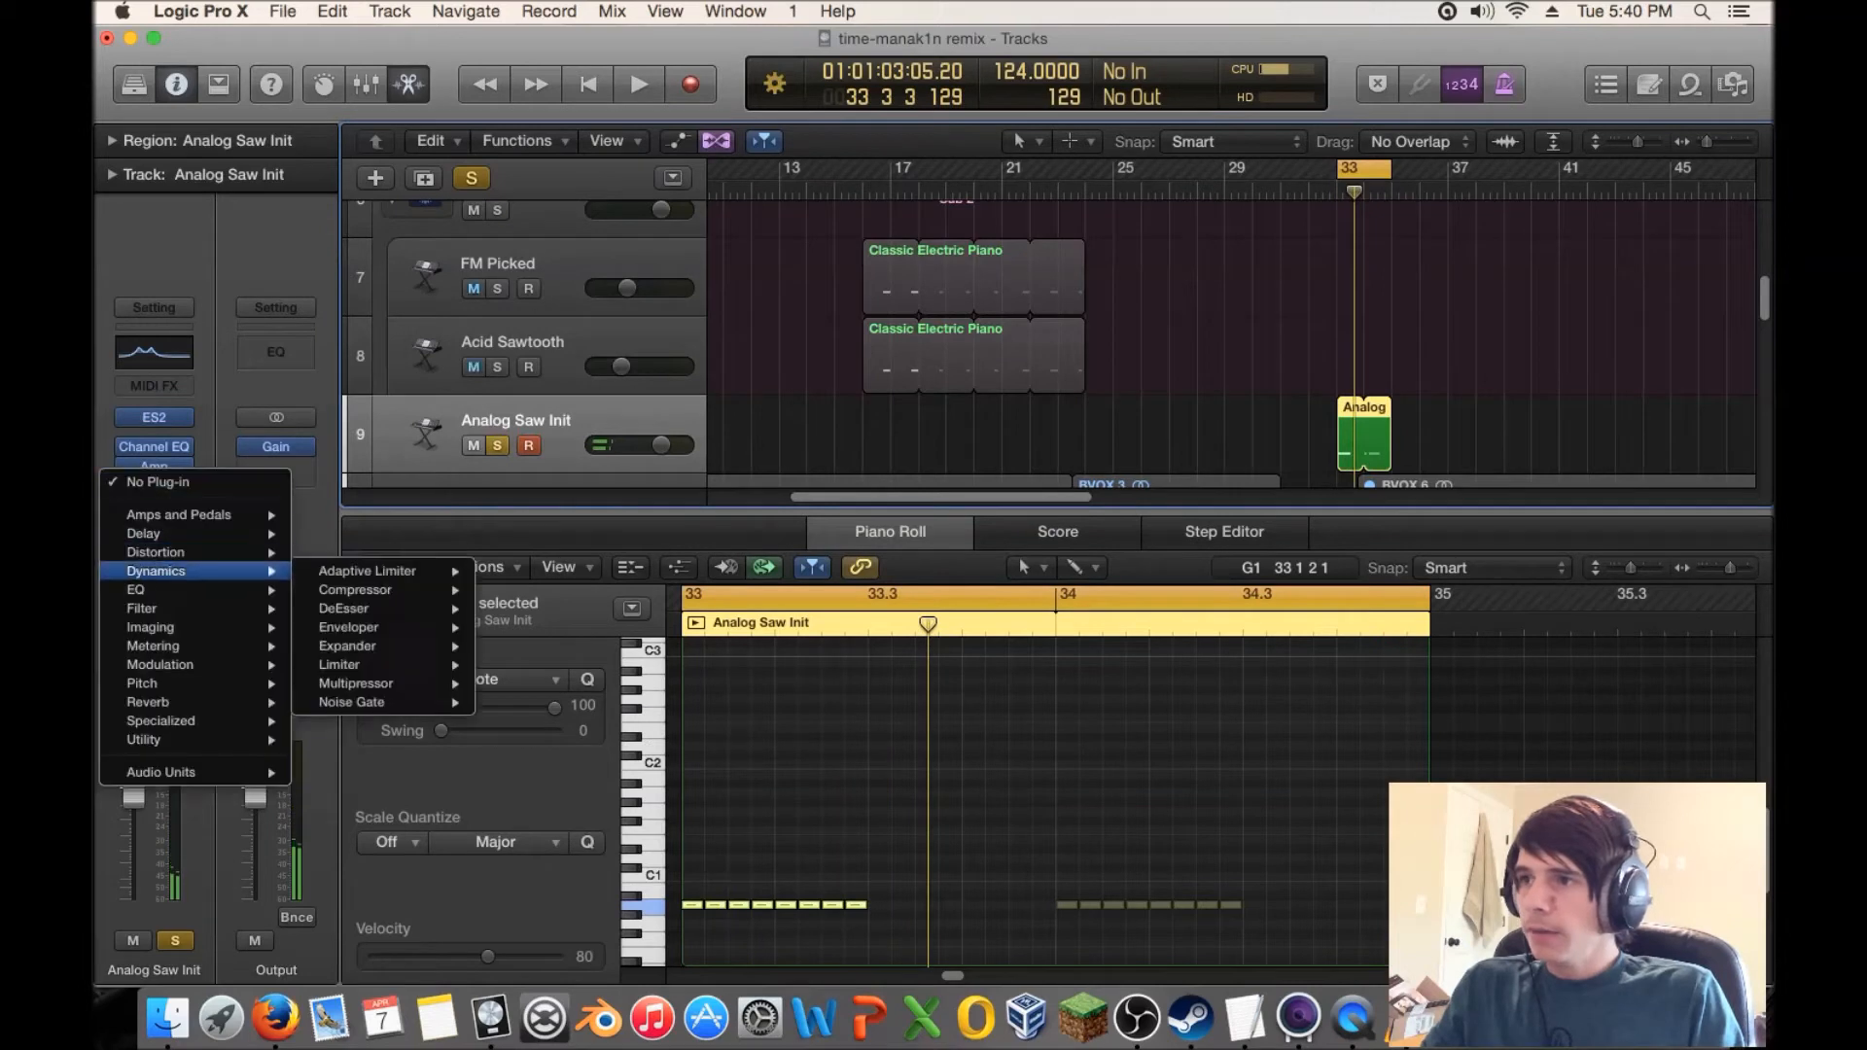
mouse_move(370, 608)
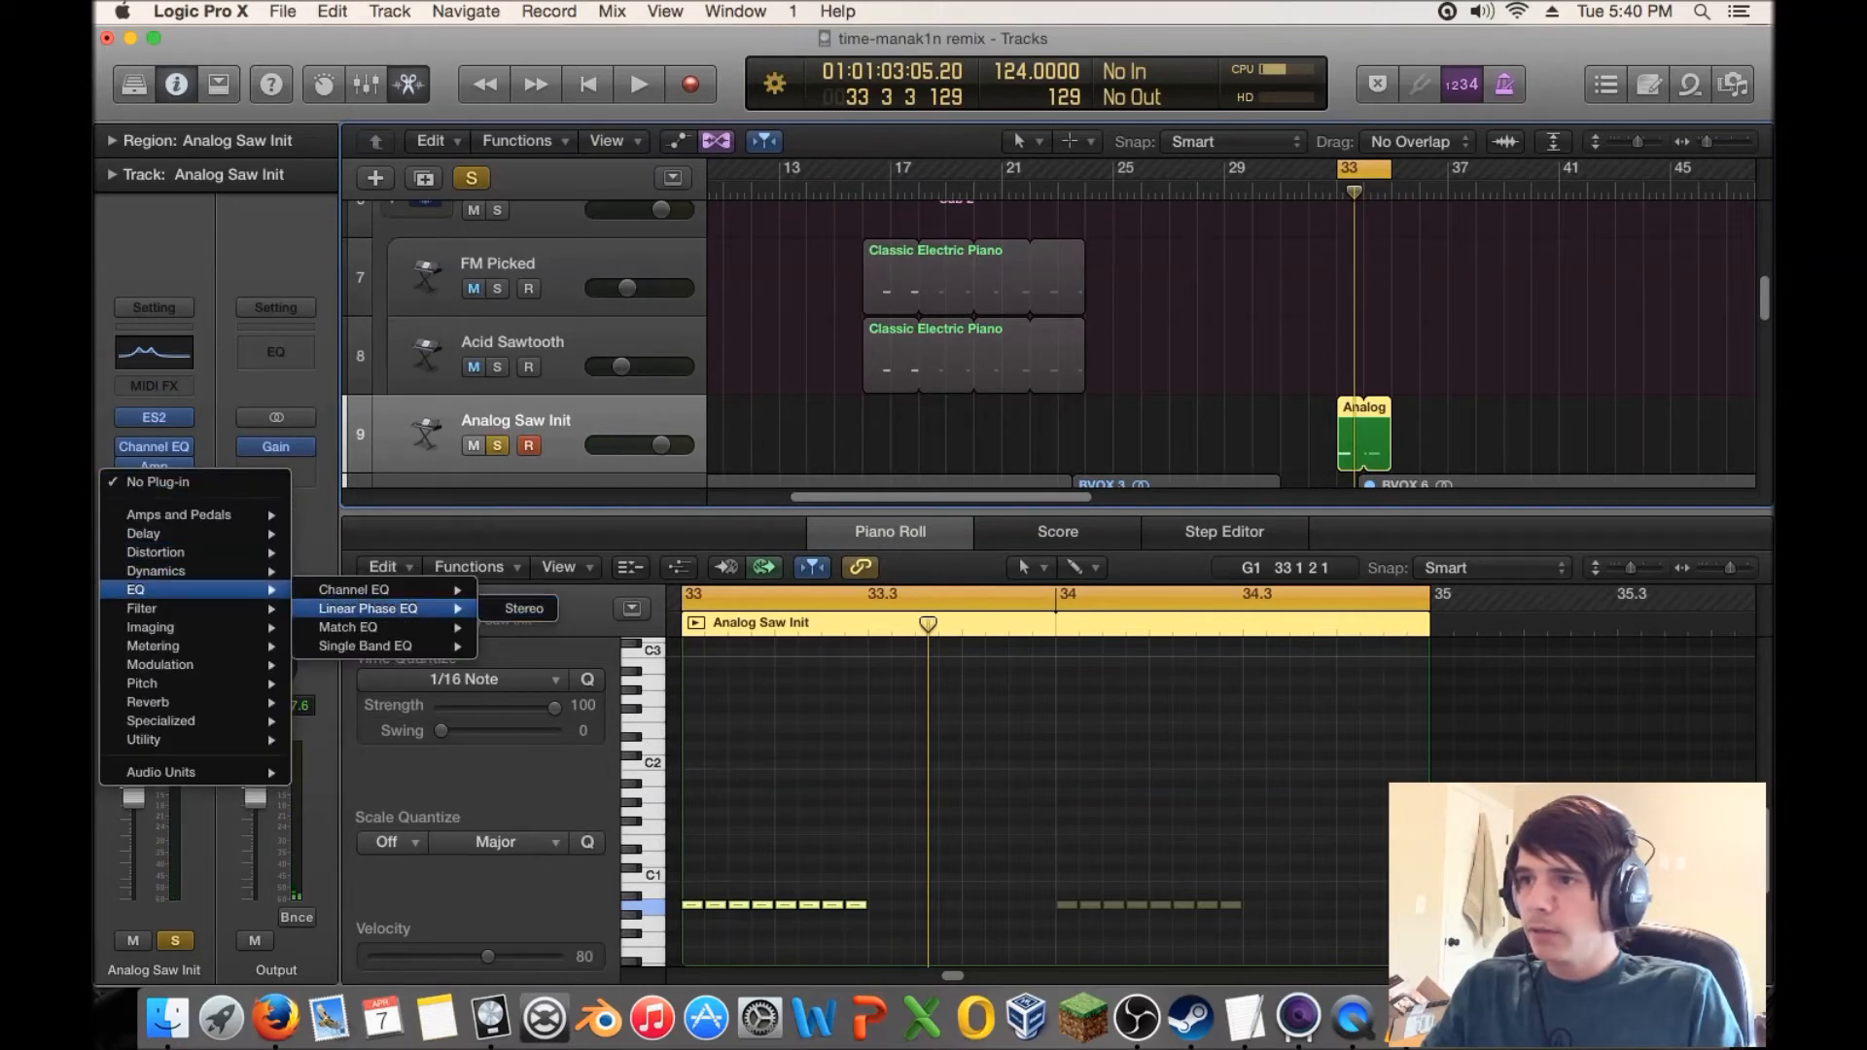
left_click(524, 589)
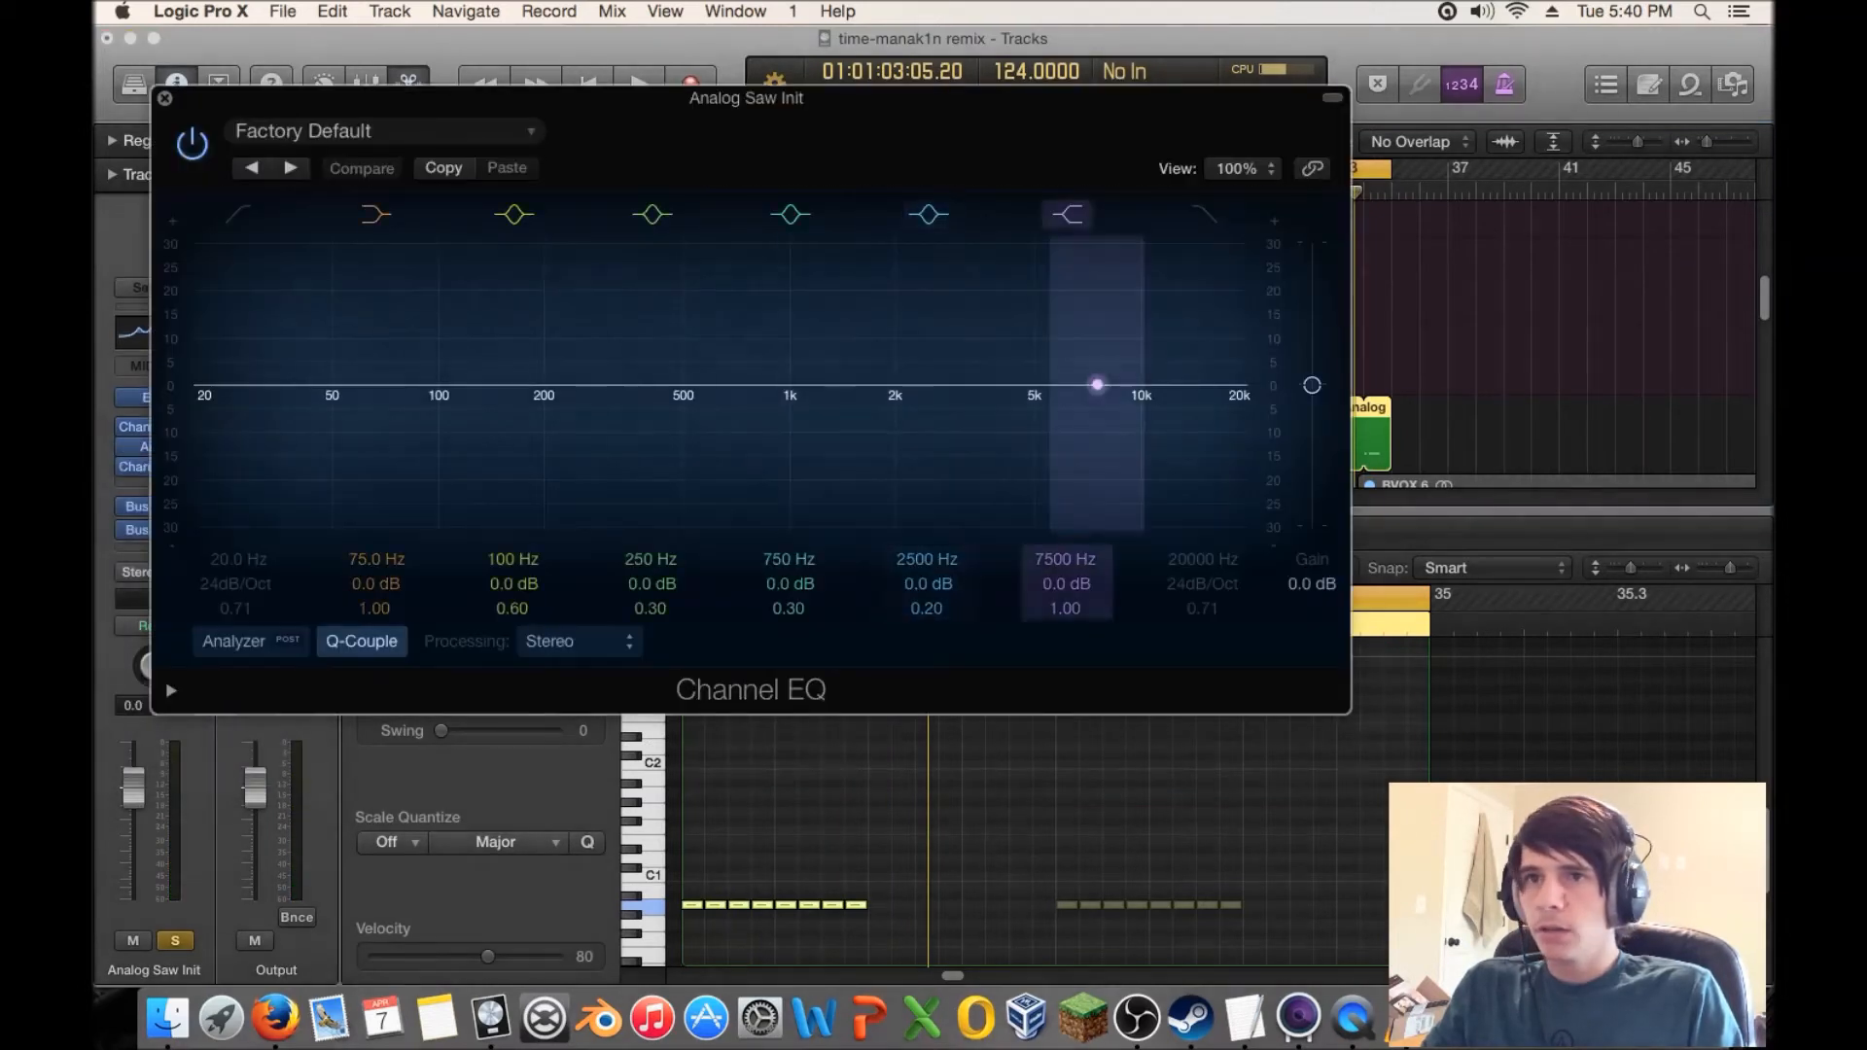
left_click(1246, 399)
left_click_drag(1246, 399, 665, 362)
key("space")
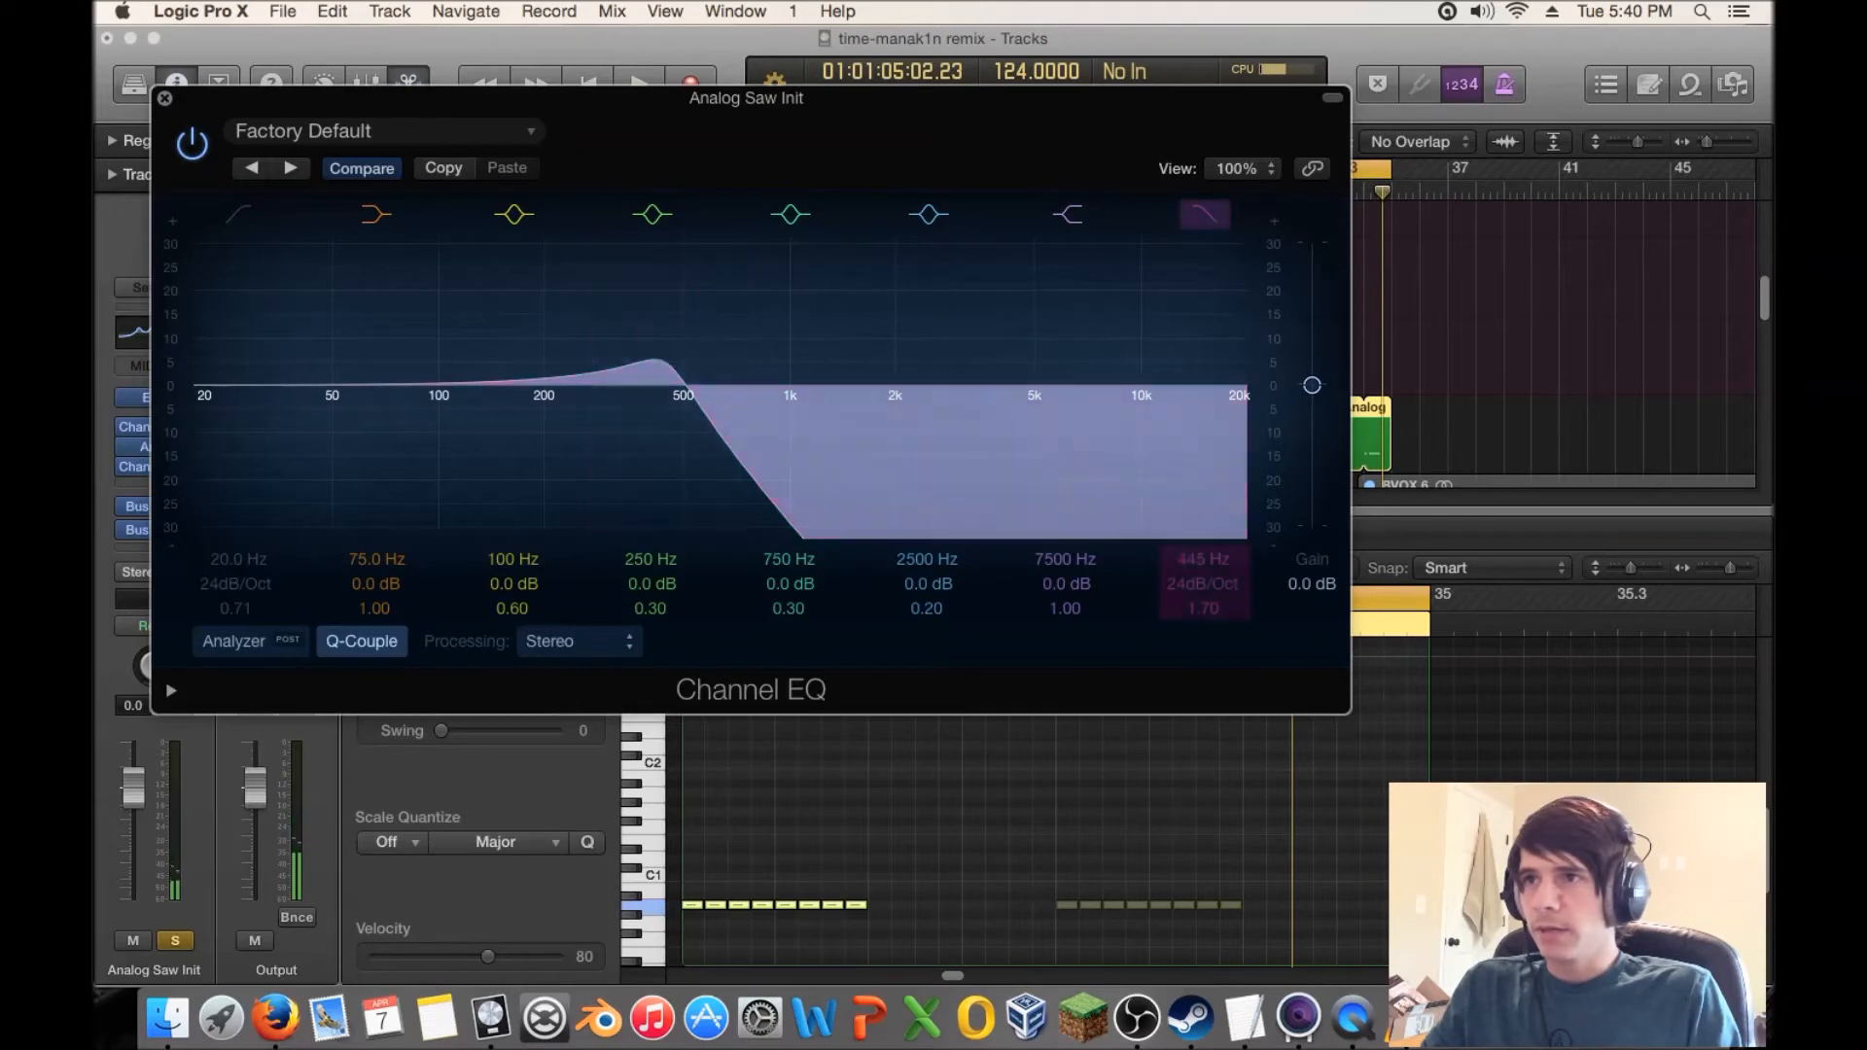
left_click(1205, 214)
left_click(164, 98)
- Open the ES2 during playback, switch off oscillator 3, and turn the second filter's cutoff to 0.000
key("space")
left_click(154, 398)
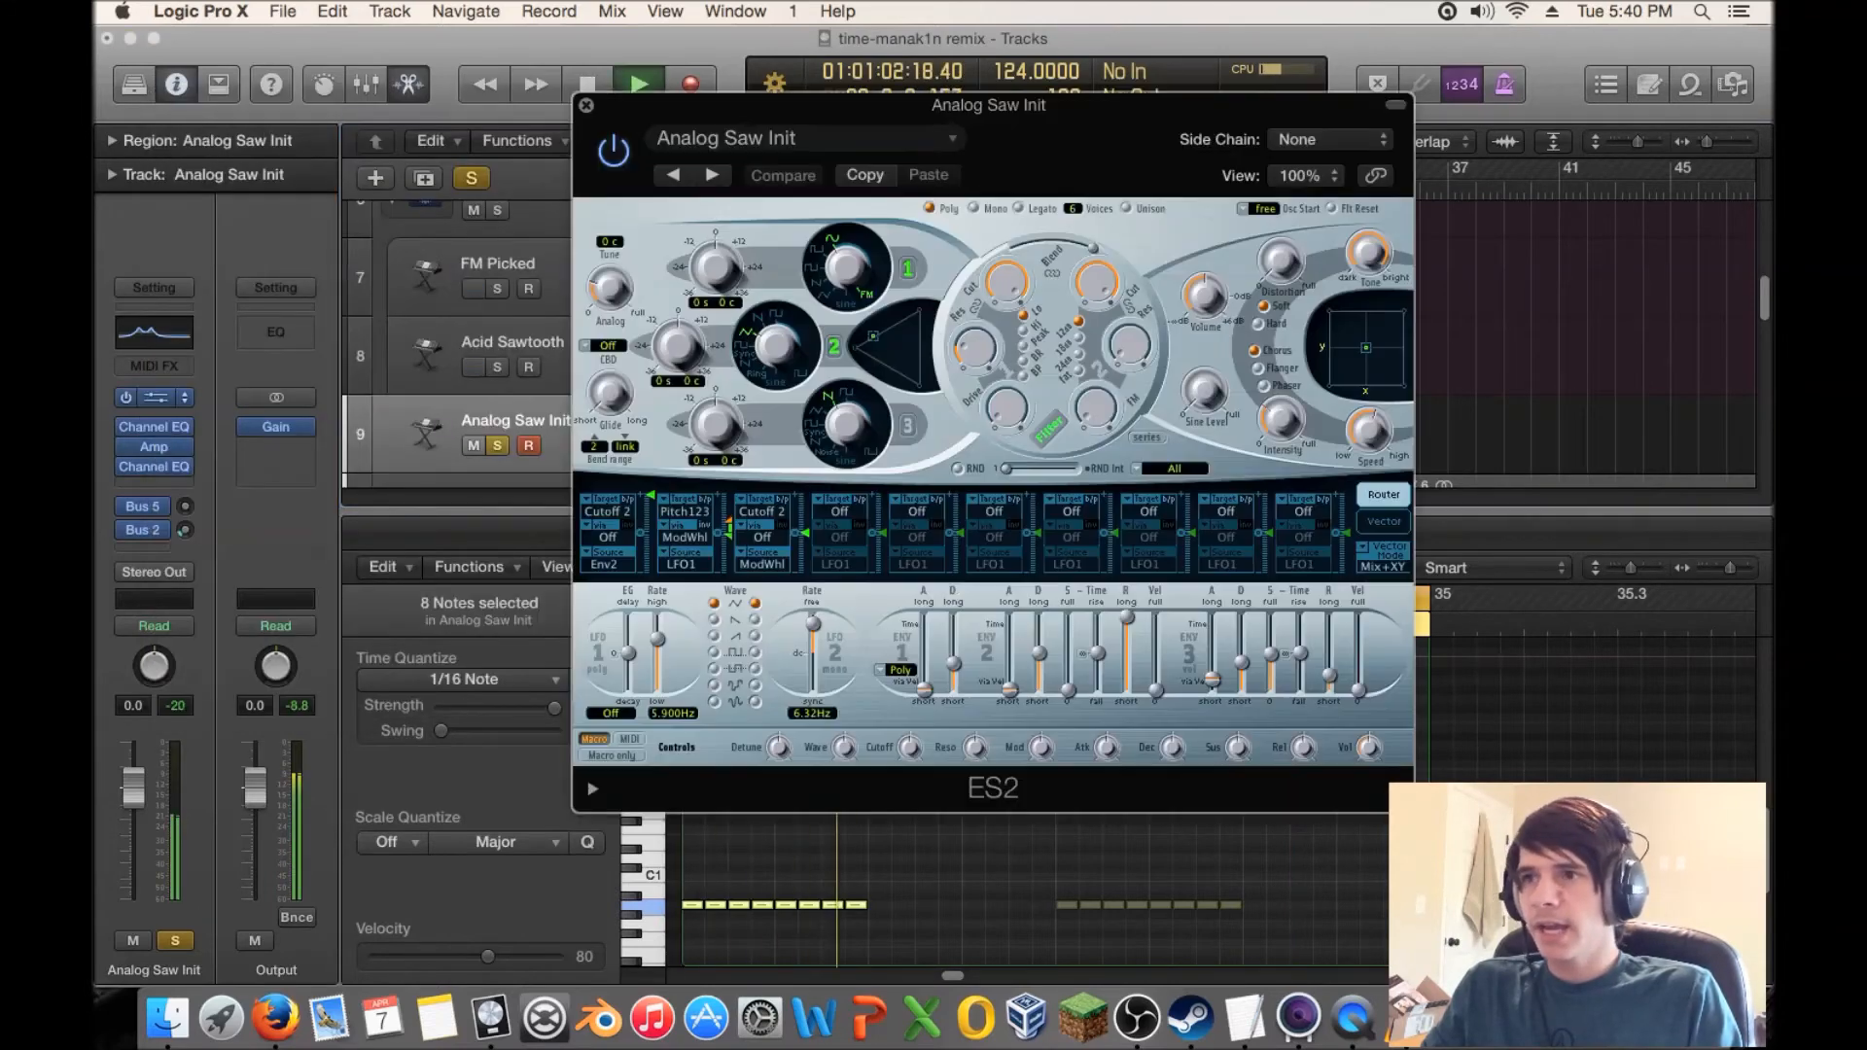
left_click(908, 425)
left_click_drag(1130, 347, 1130, 344)
left_click_drag(1098, 283, 1097, 368)
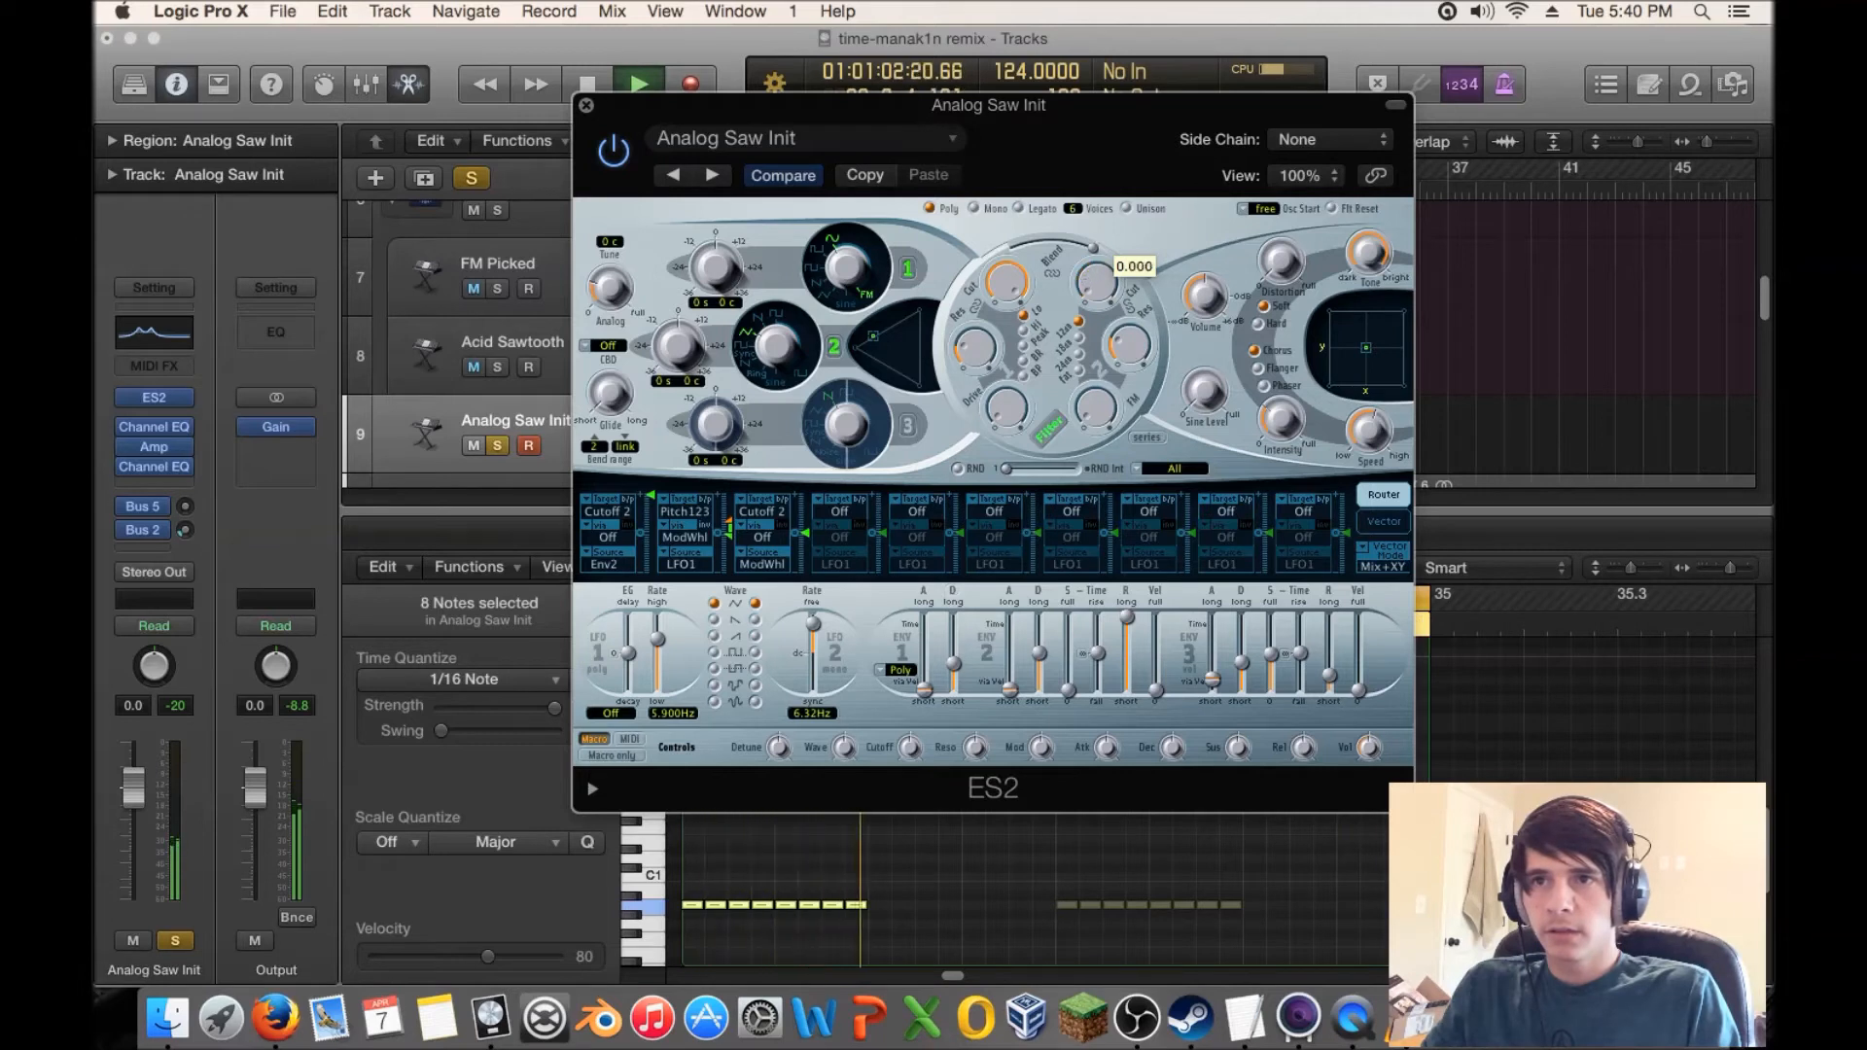
- Lower the ES2's Pitch123 modulation amount slightly, replay the cycle, and close the synth
left_click_drag(651, 495, 651, 497)
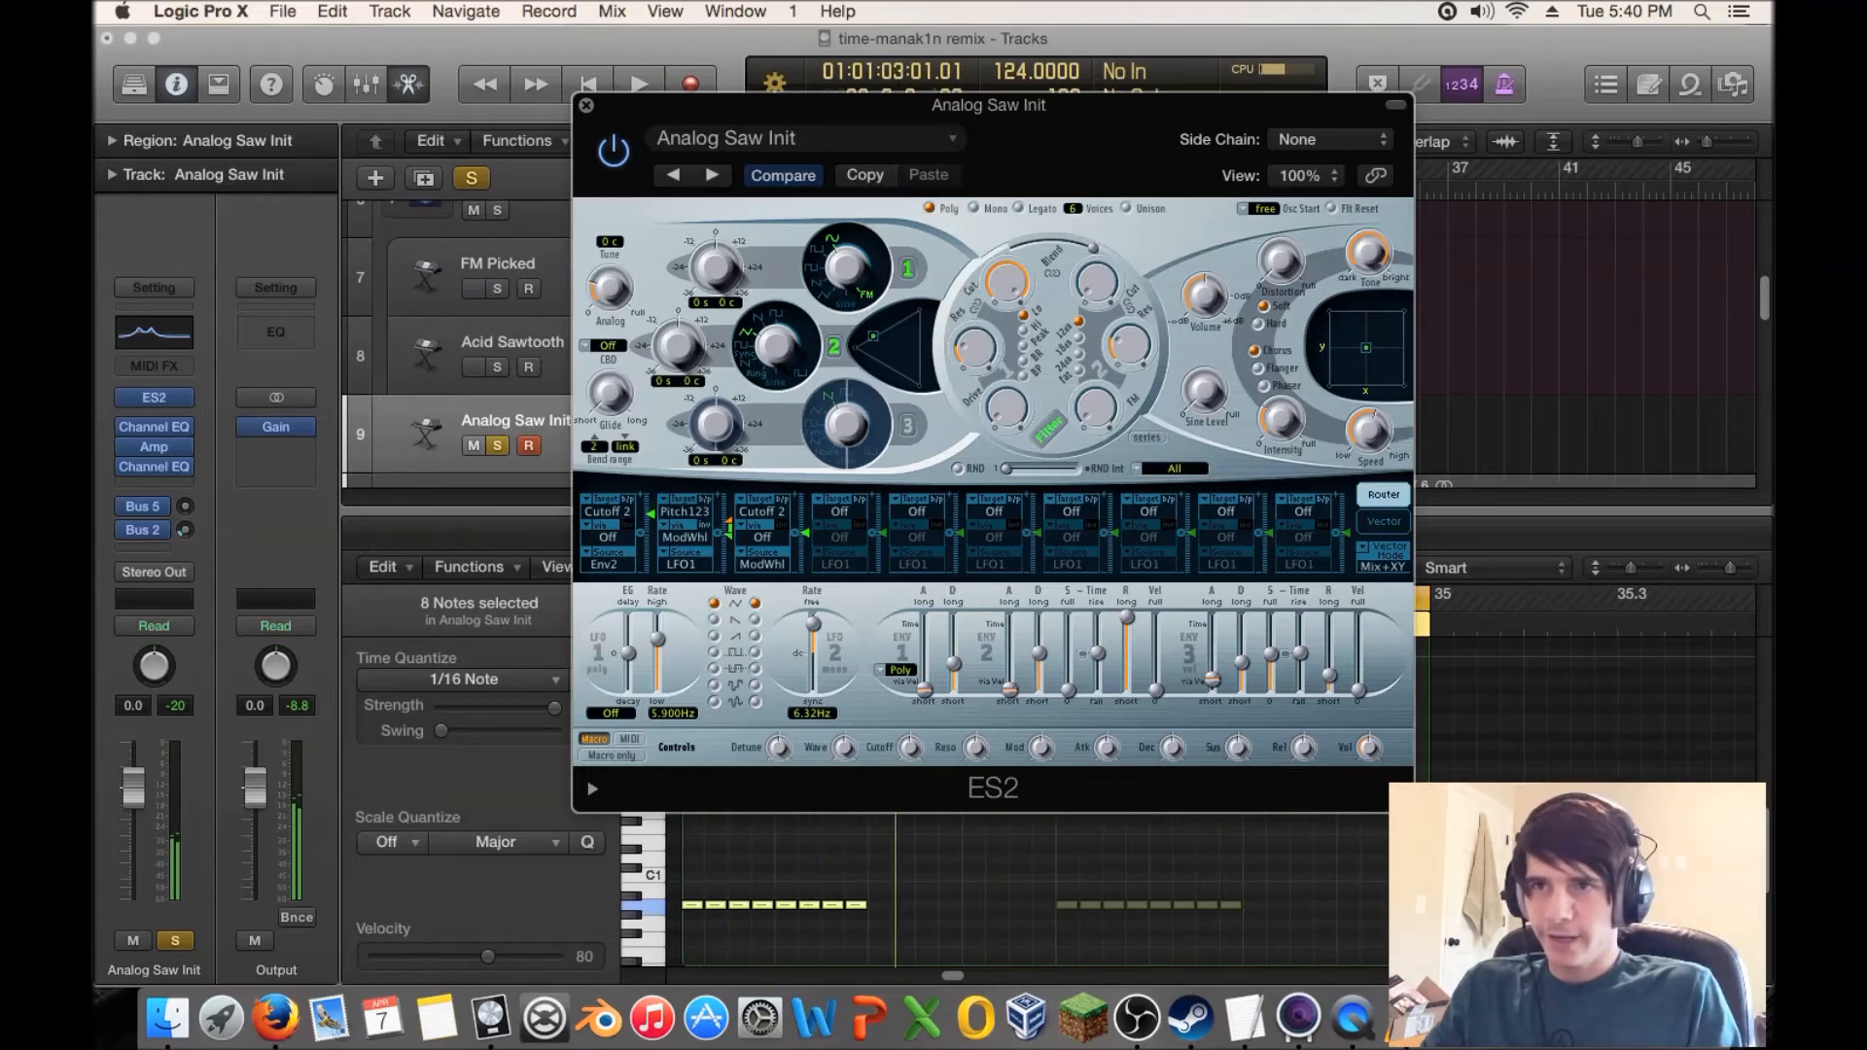
key("space")
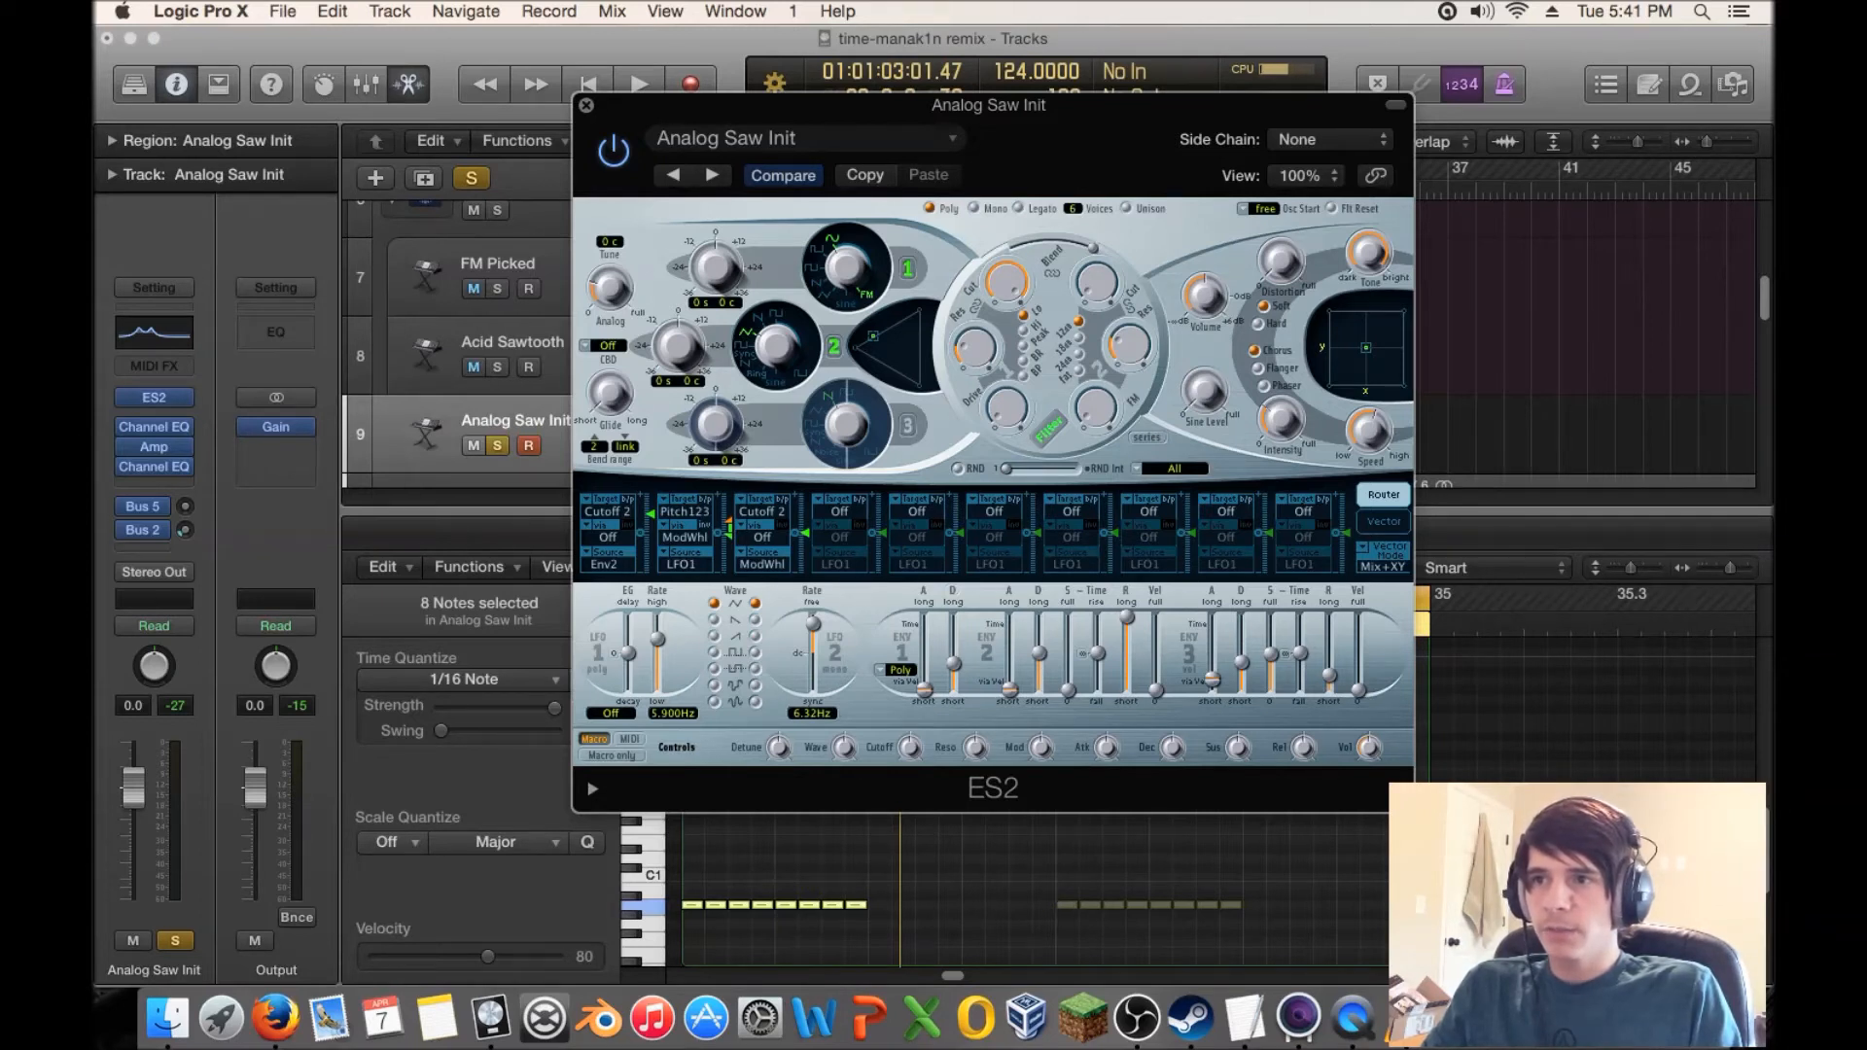
key("space")
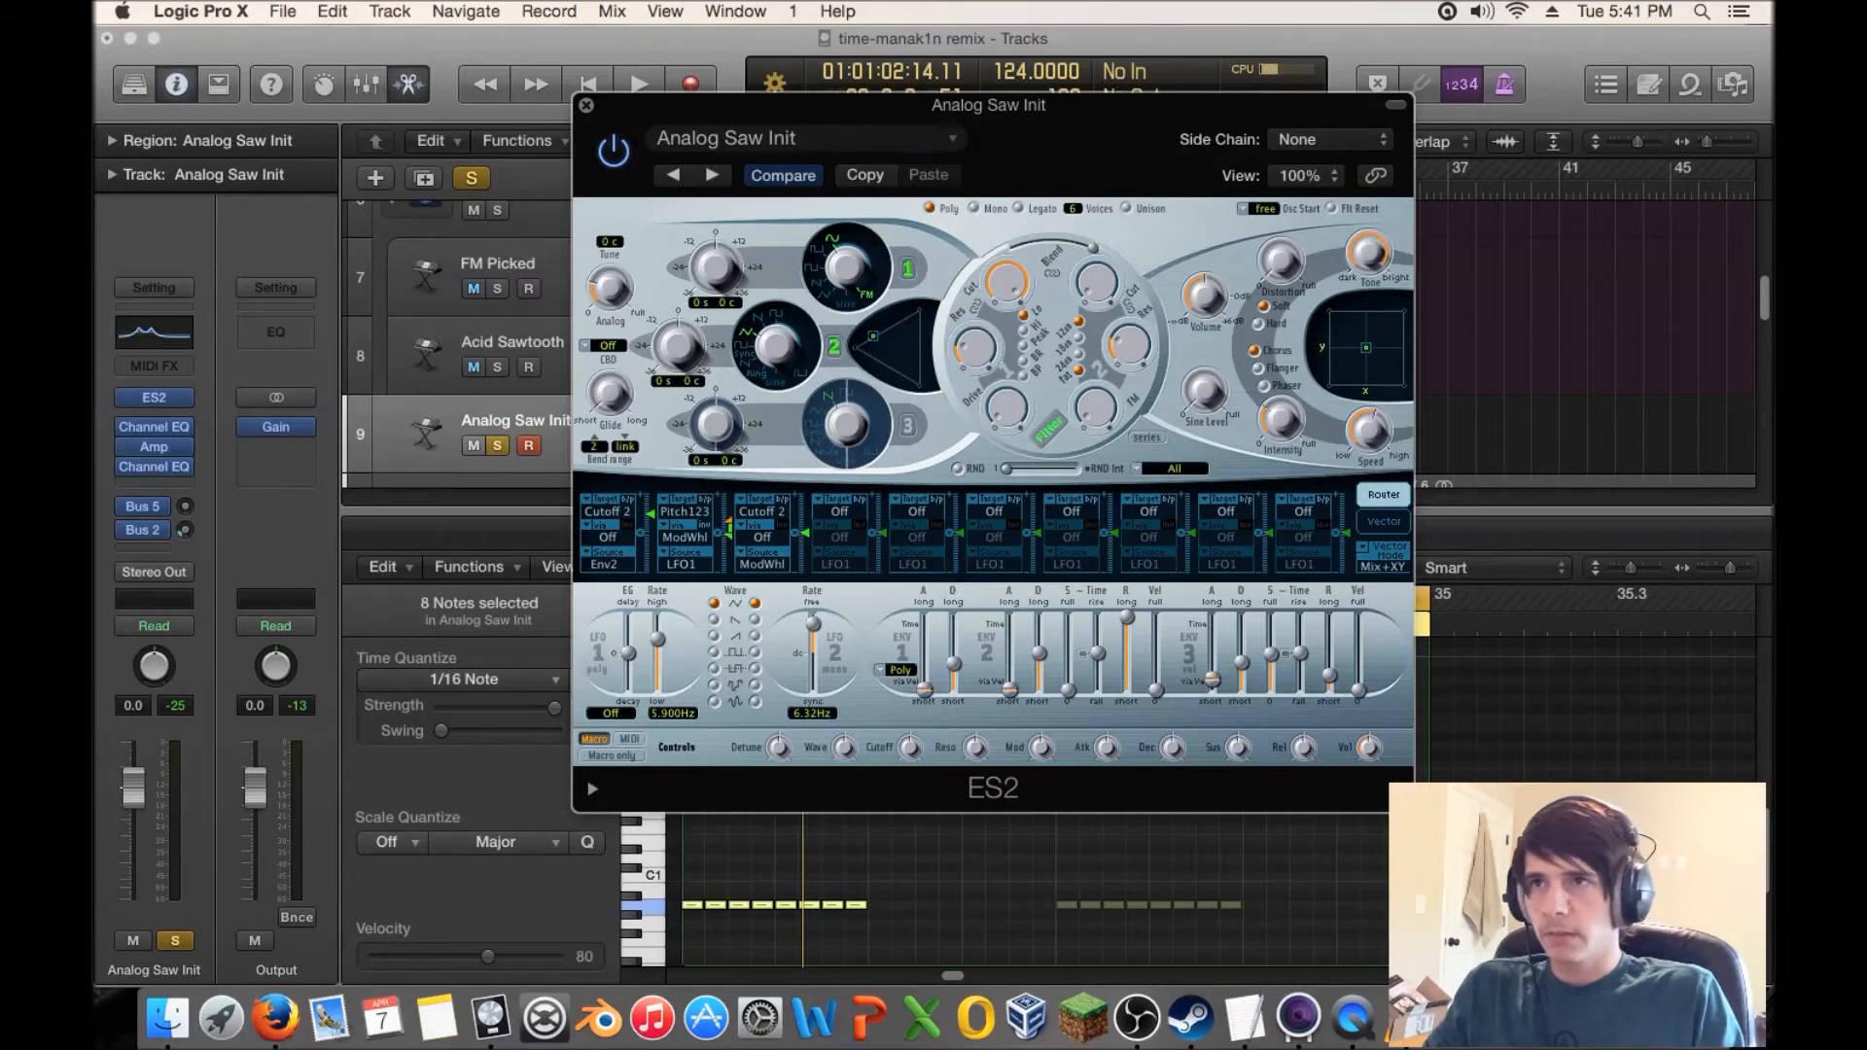
left_click(587, 105)
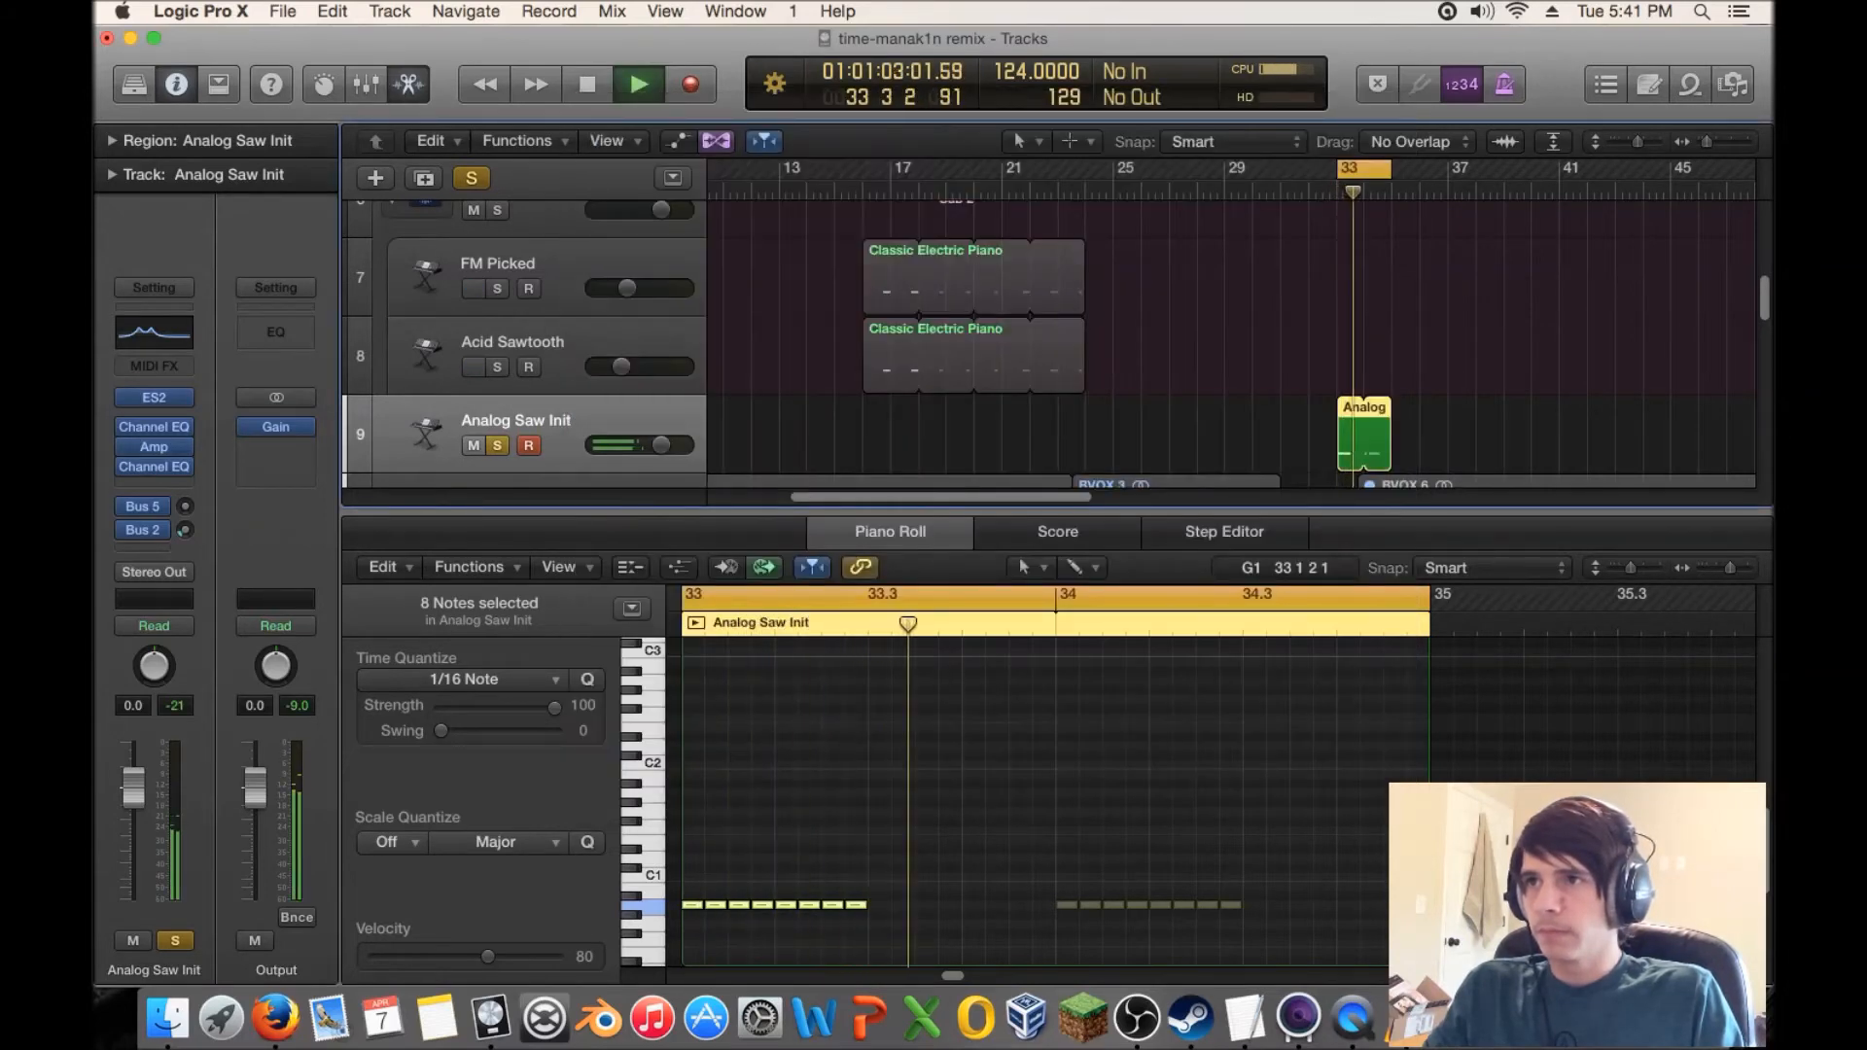
mouse_move(155, 467)
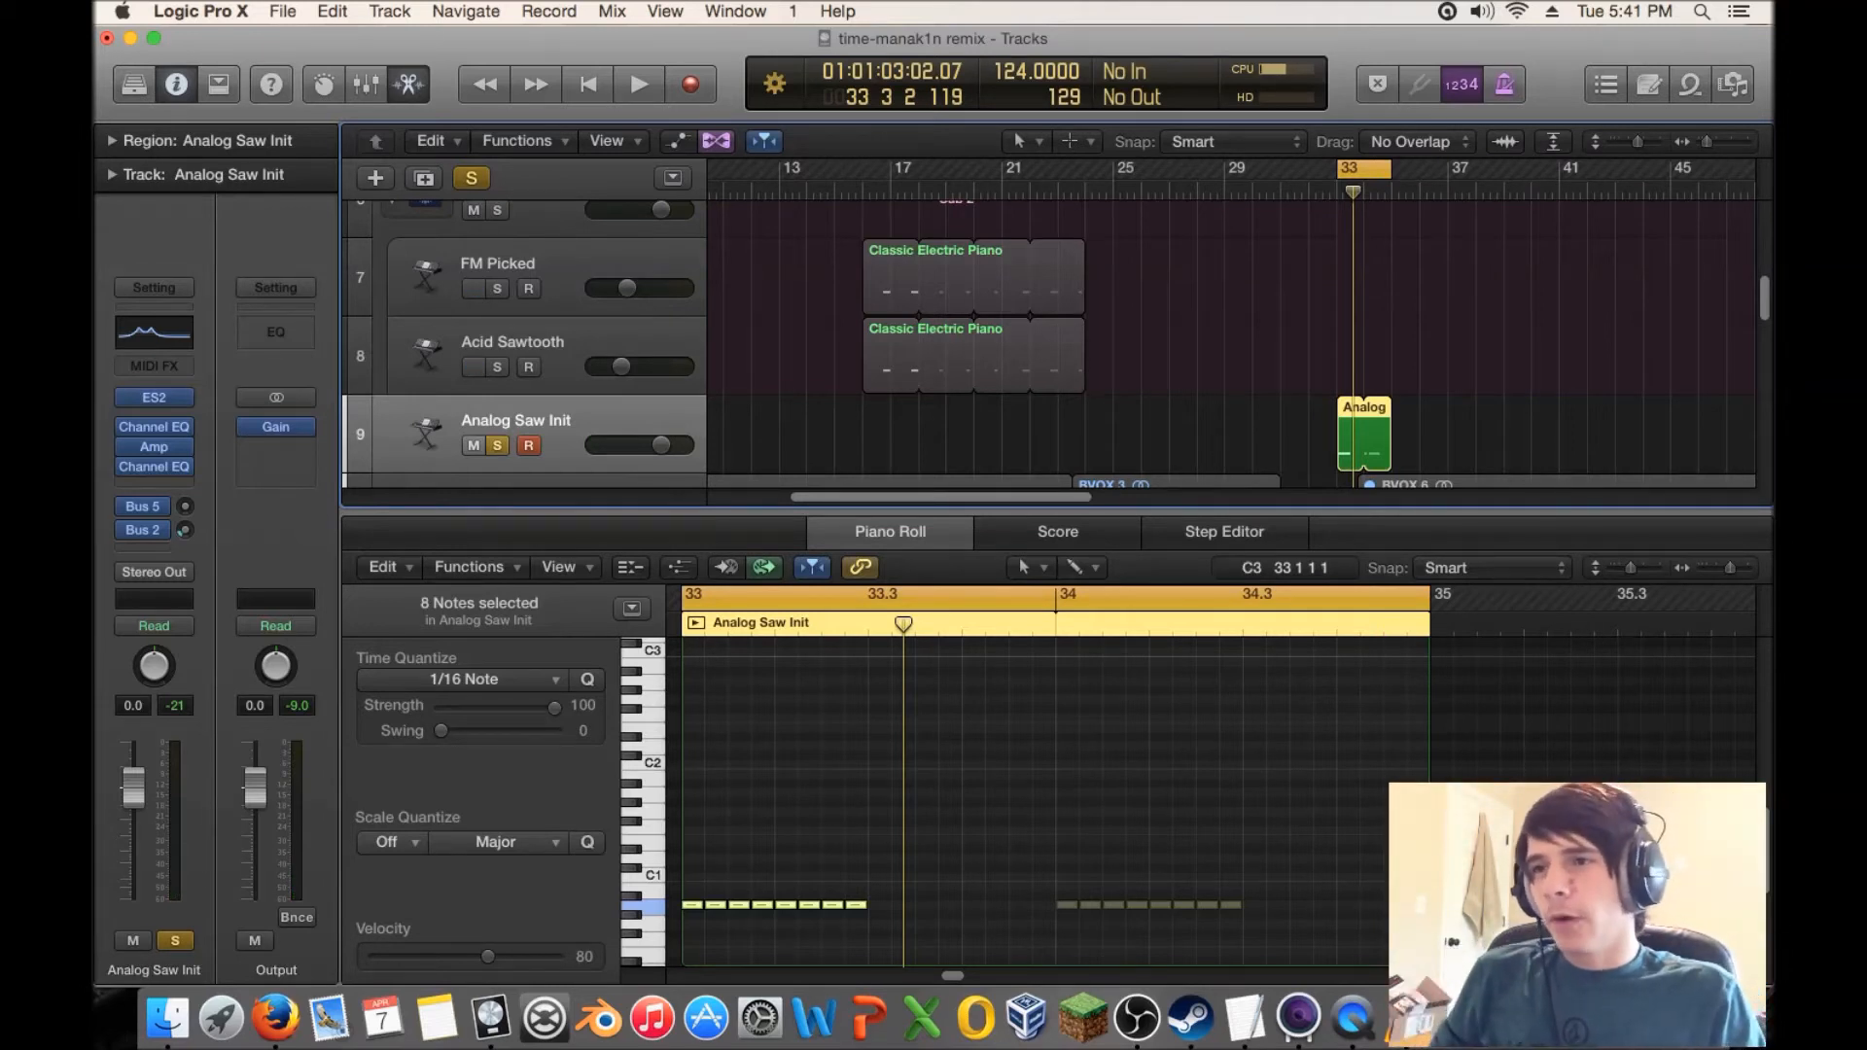
- Close the Piano Roll editor and unsolo the Analog Saw Init track so the whole arrangement can play
key("e")
scroll(1031, 574, "down", 10)
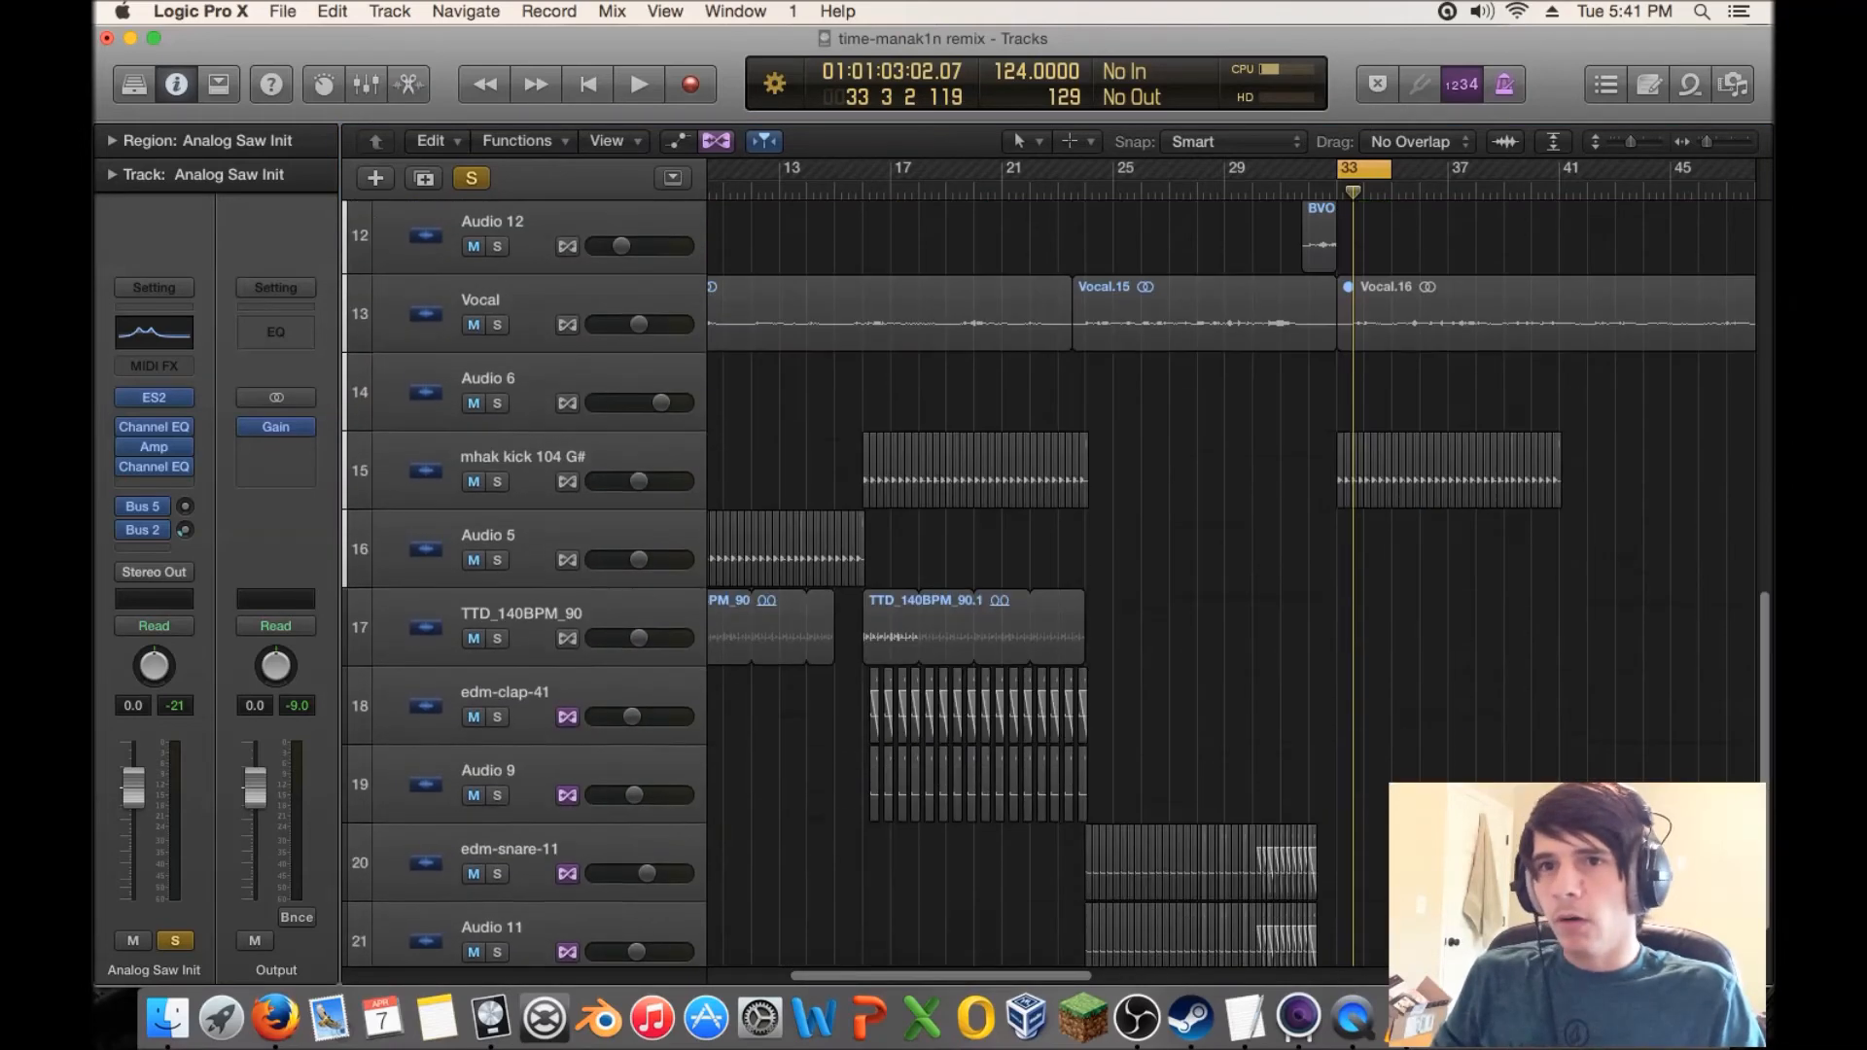
scroll(1026, 573, "up", 9)
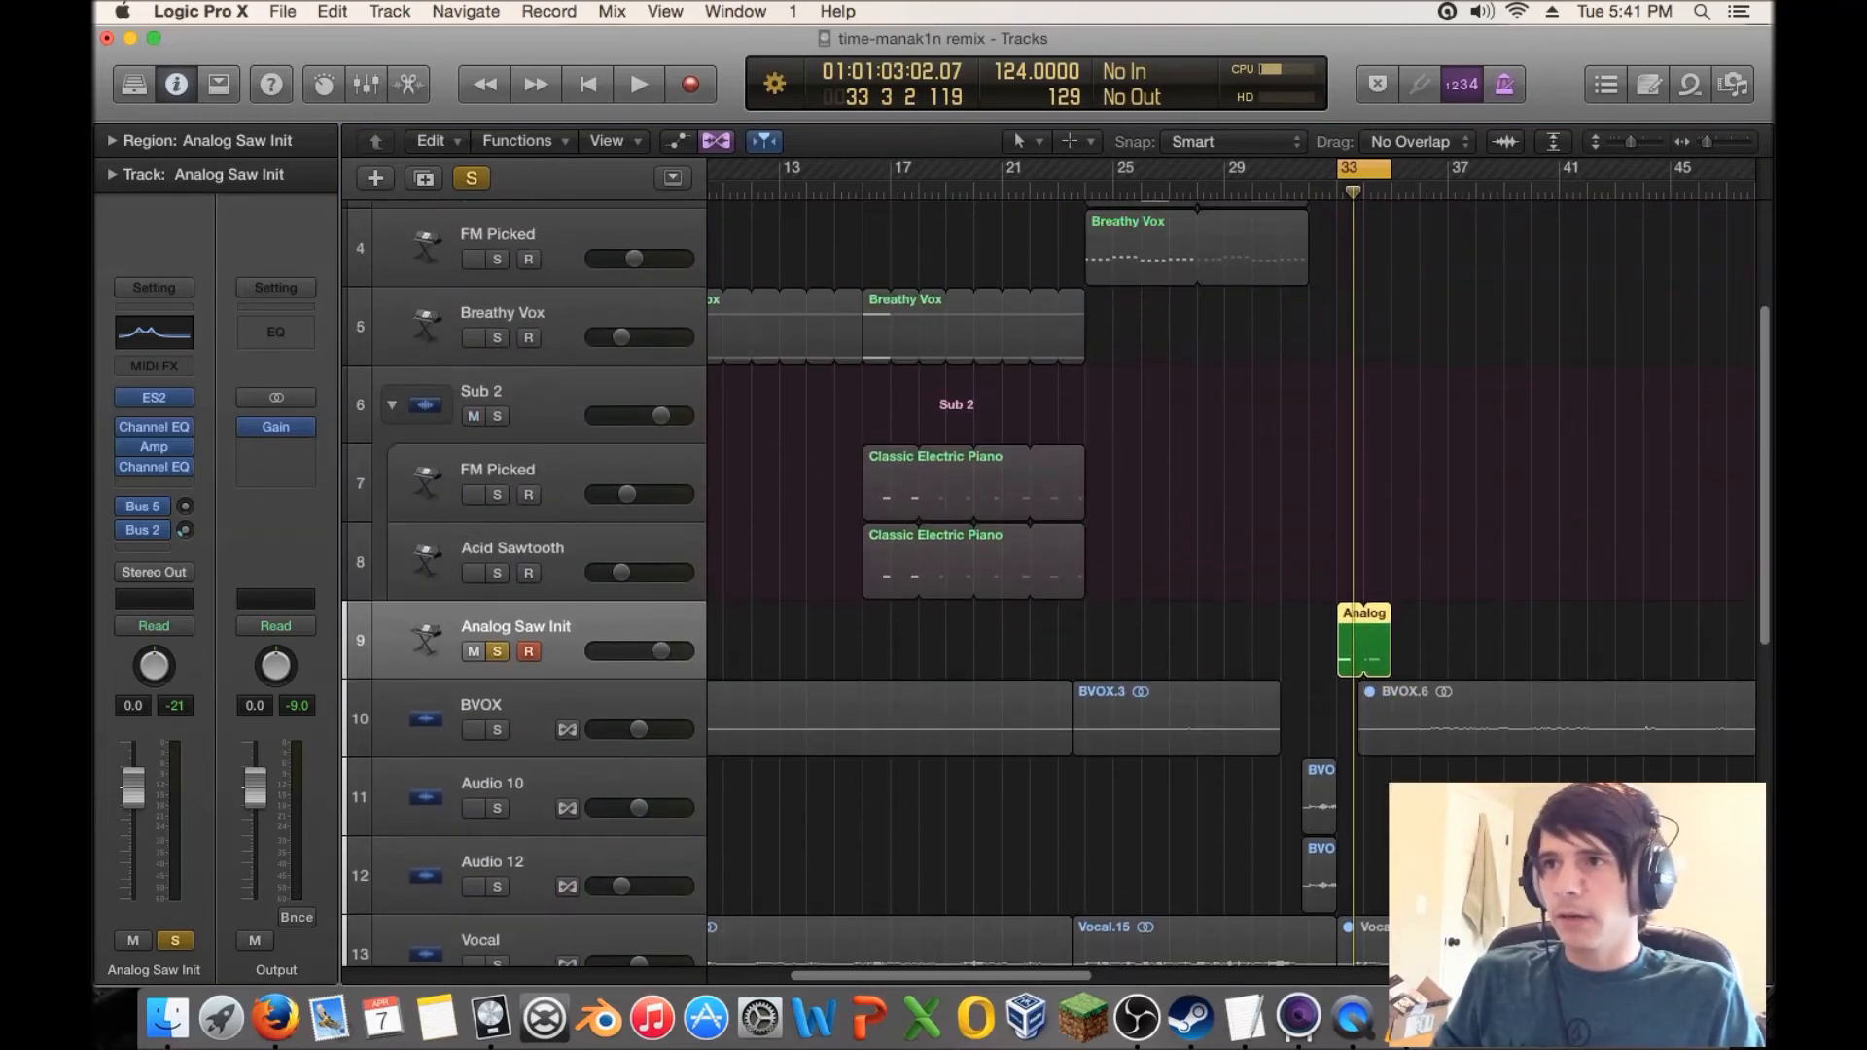
key("s")
scroll(1031, 573, "down", 4)
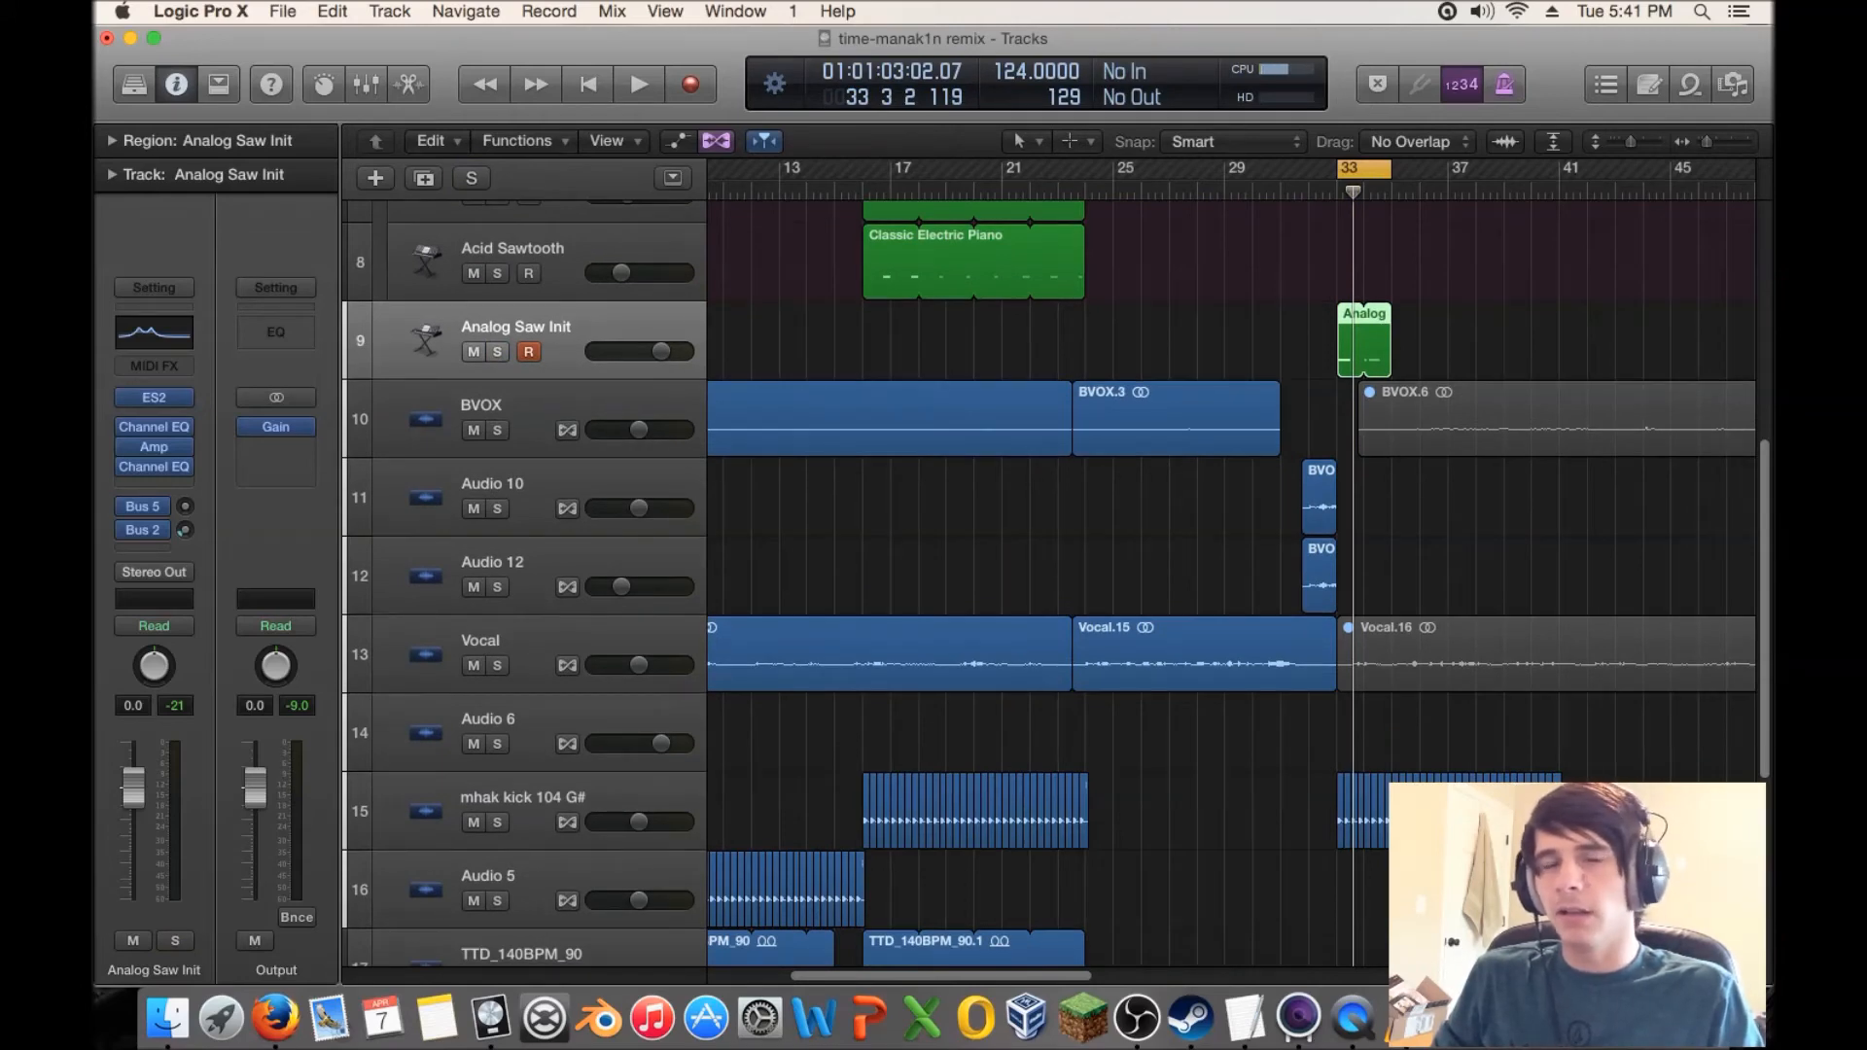
scroll(1035, 584, "down", 4)
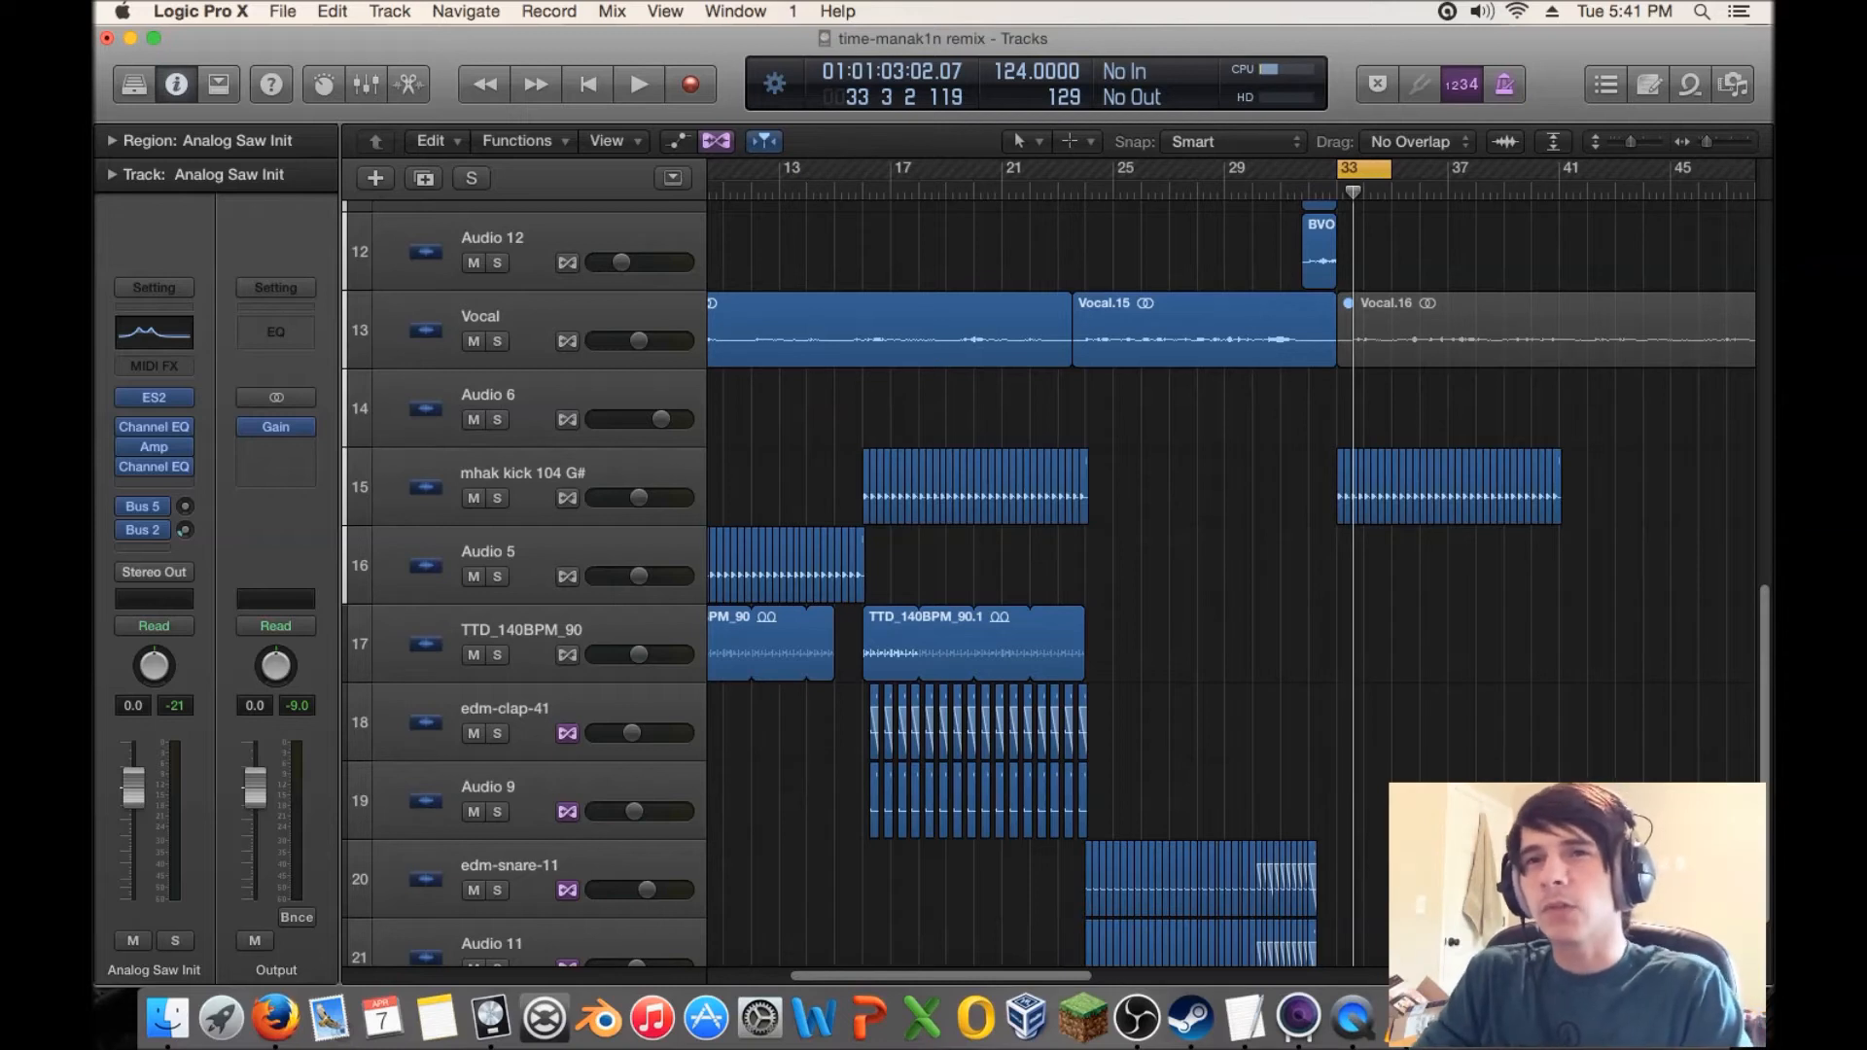
scroll(1036, 583, "up", 3)
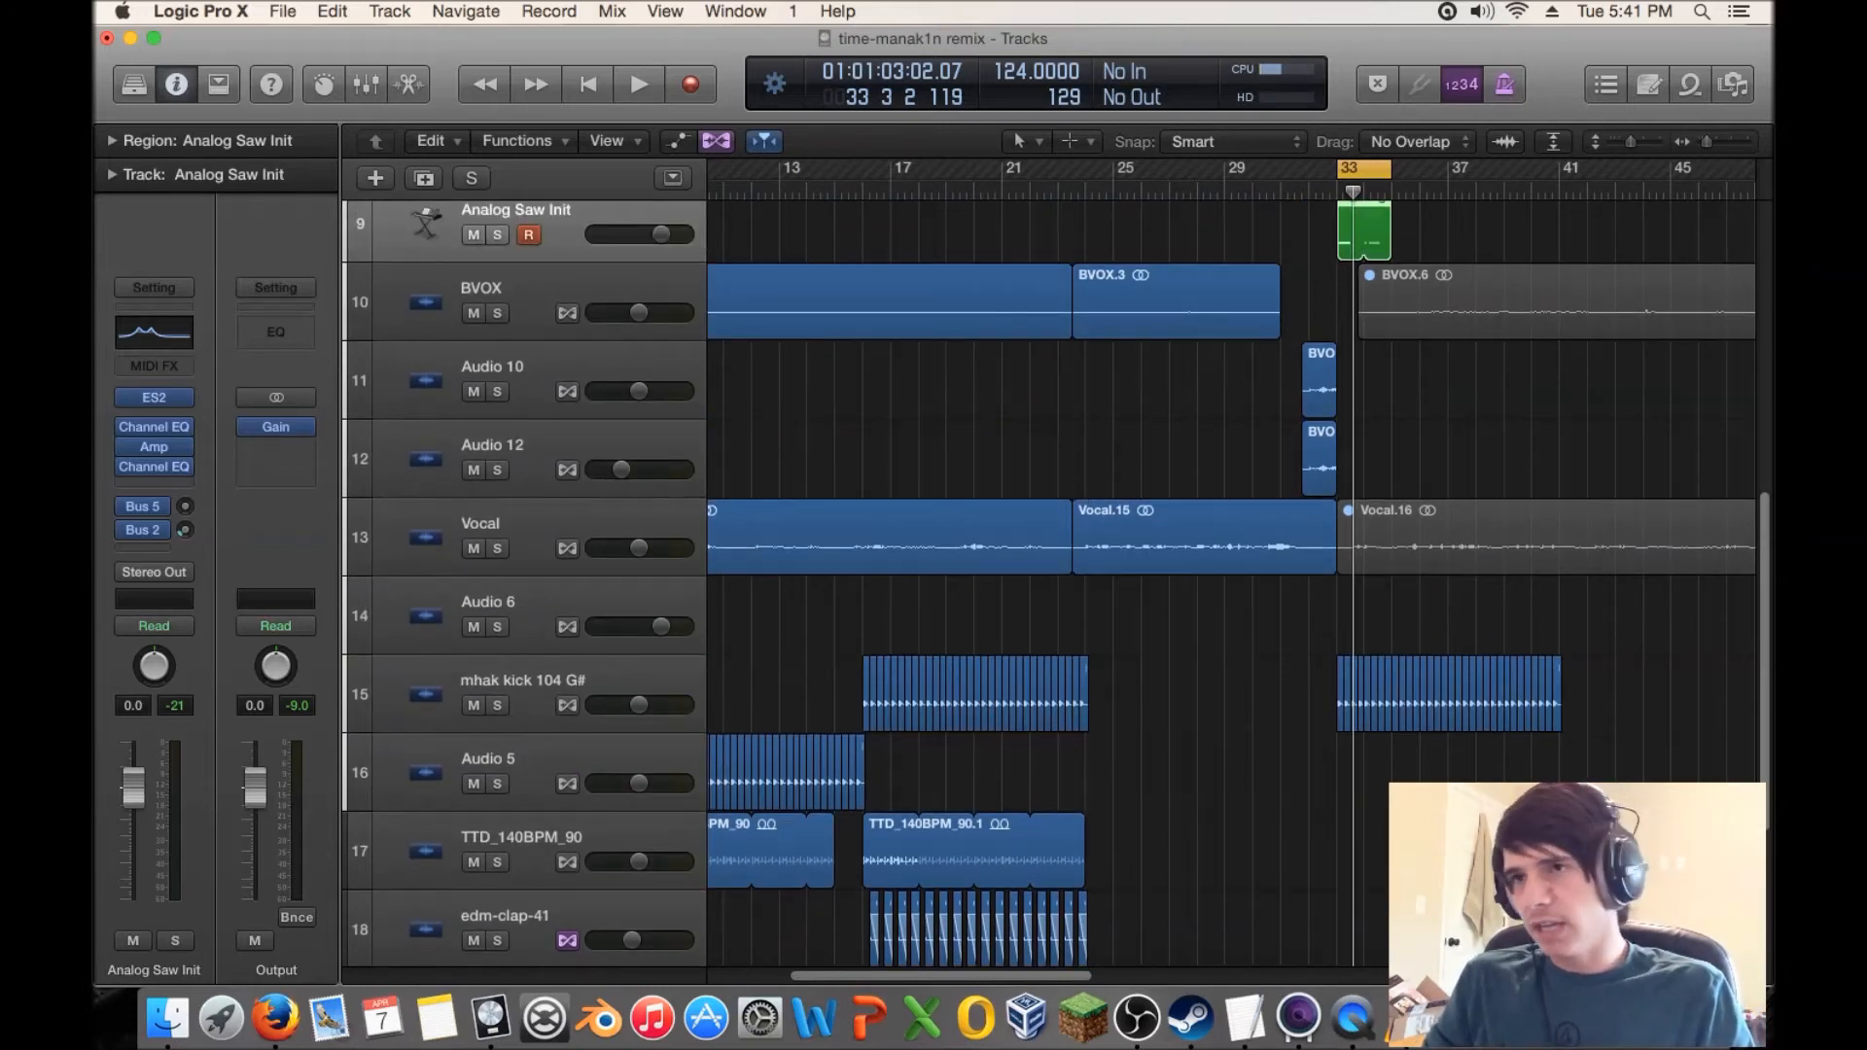
scroll(1035, 583, "up", 2)
scroll(1036, 584, "down", 2)
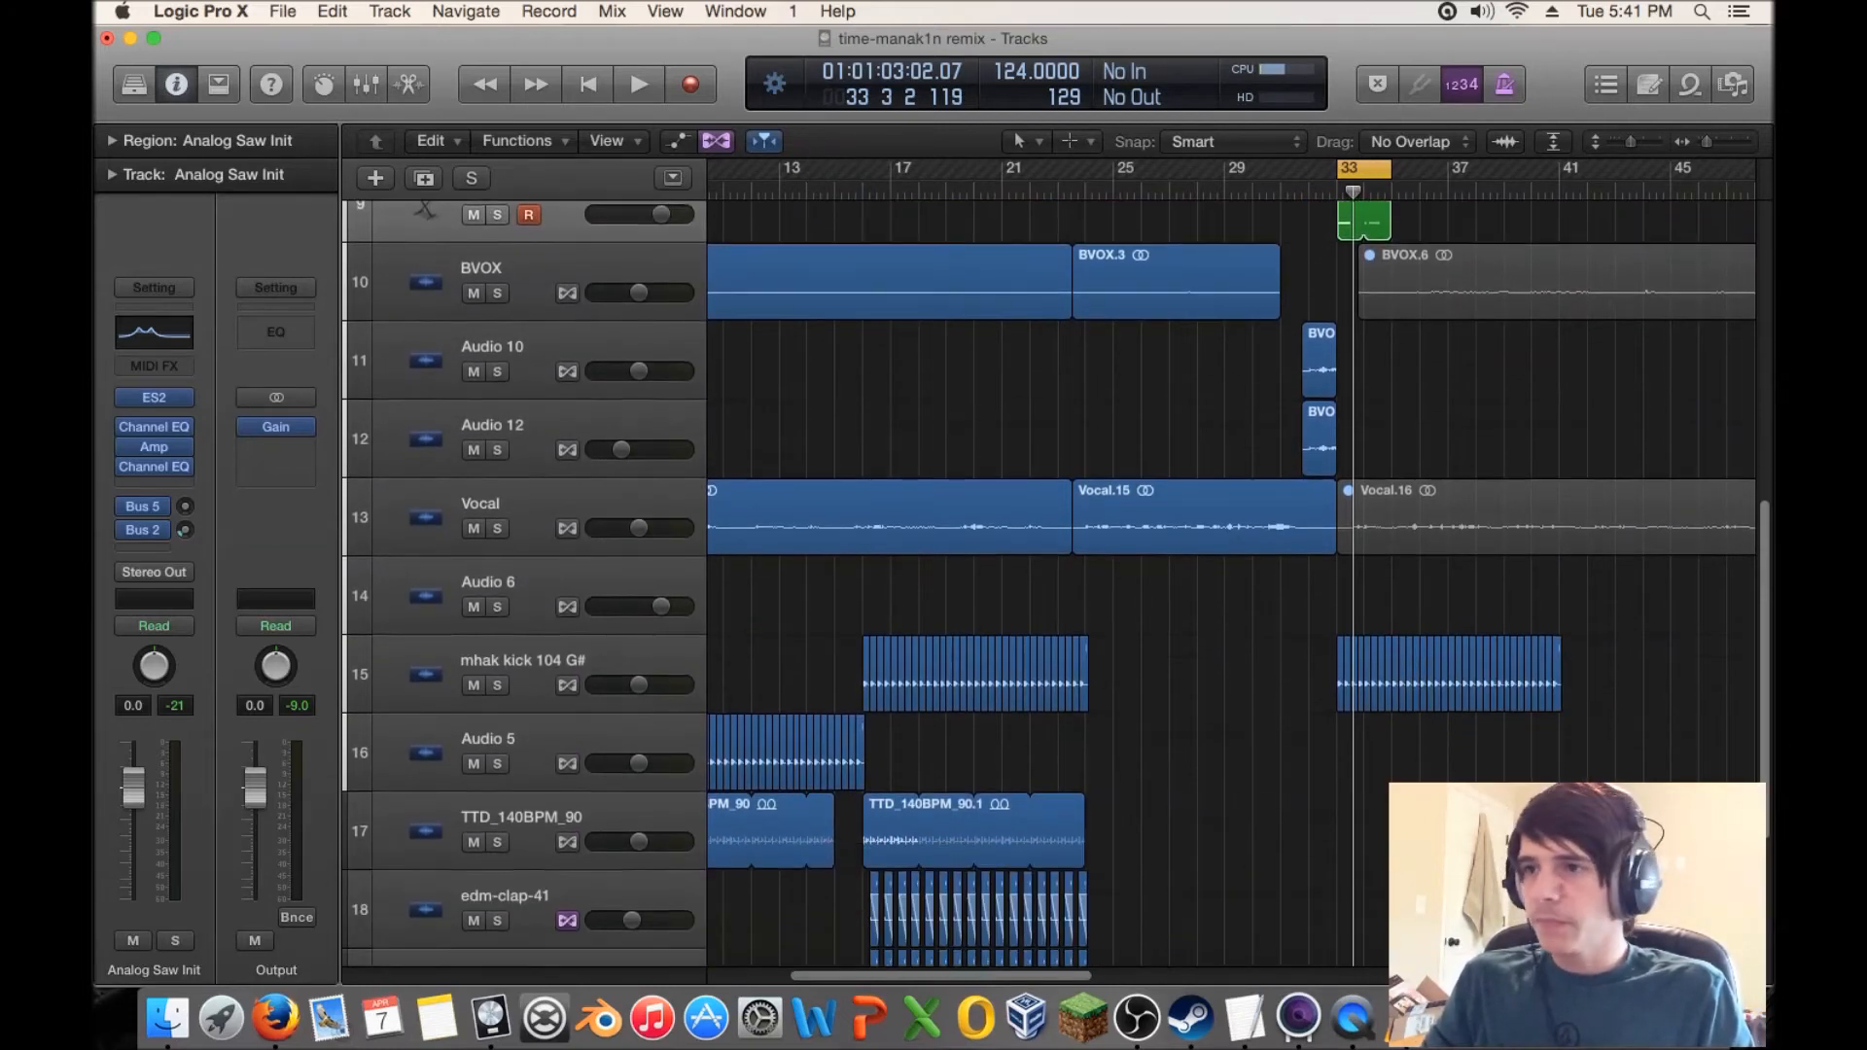
- Insert a Compressor on the Analog Saw Init track and set its model to Vintage Opto
left_click(525, 662)
scroll(1036, 584, "up", 4)
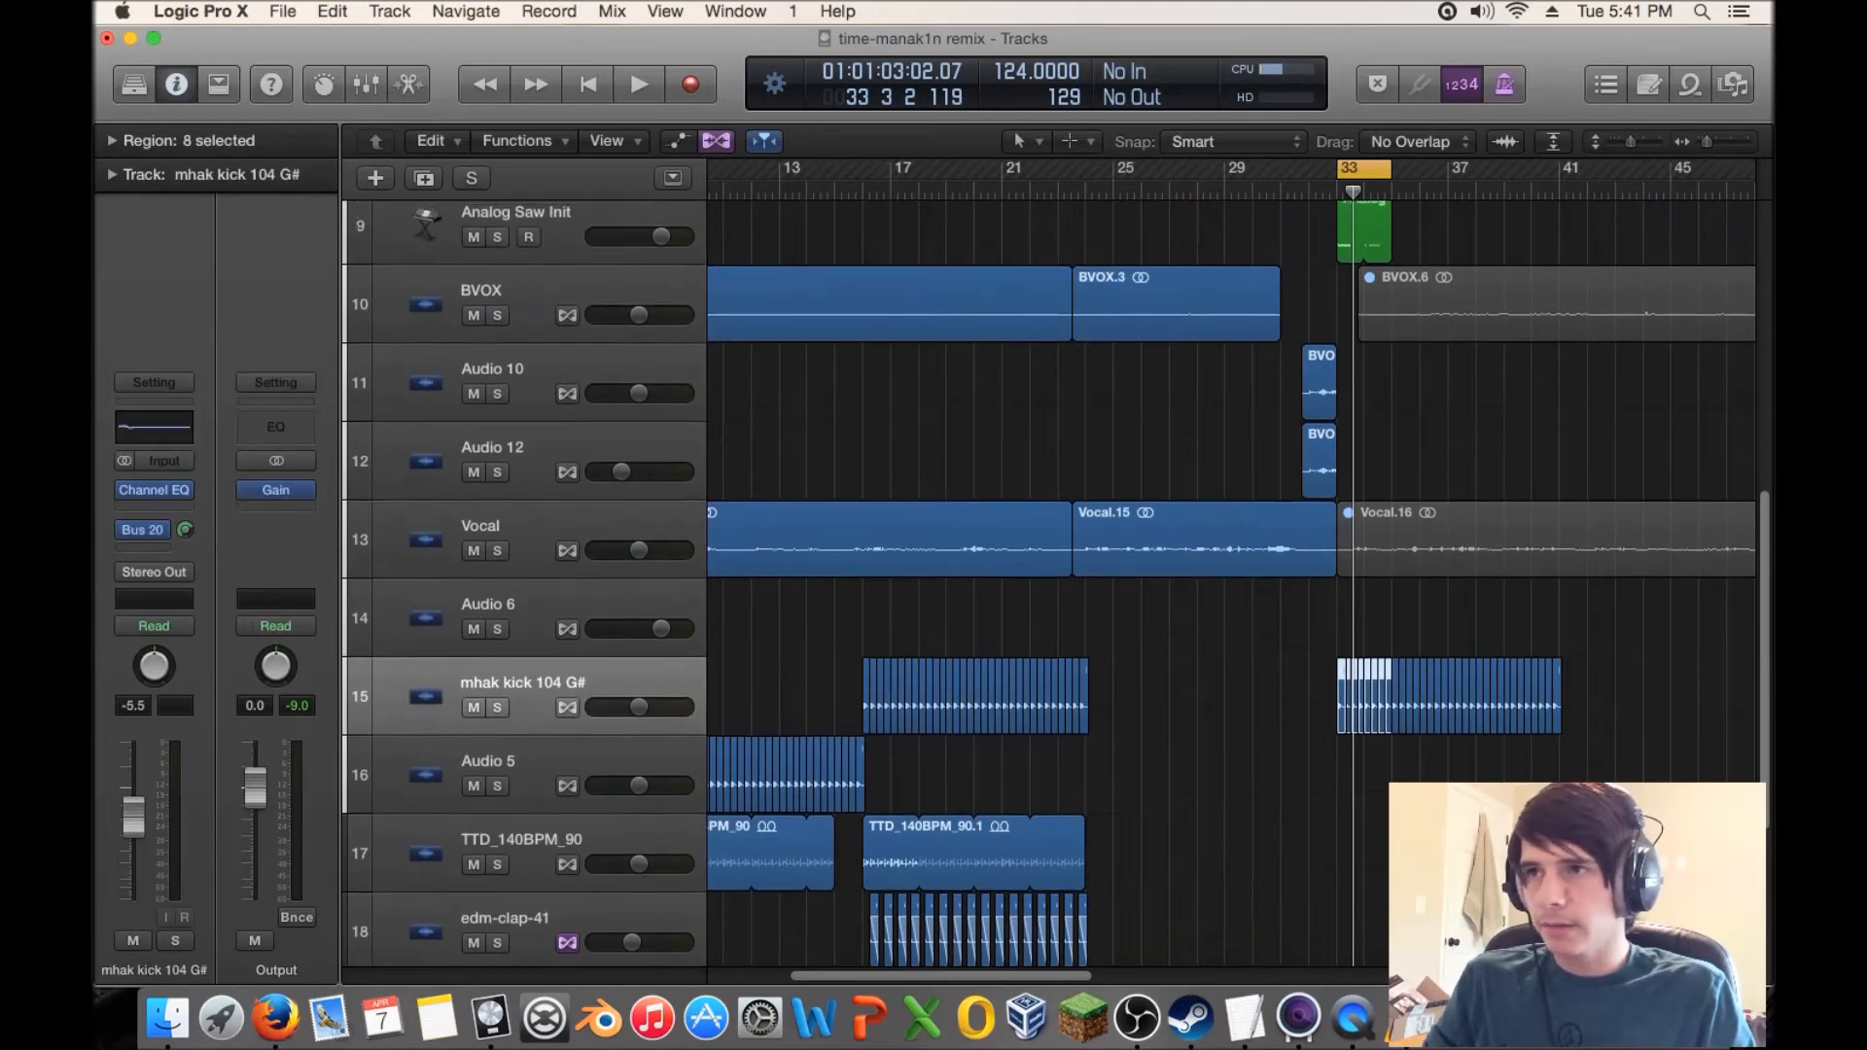
left_click(525, 493)
left_click(153, 484)
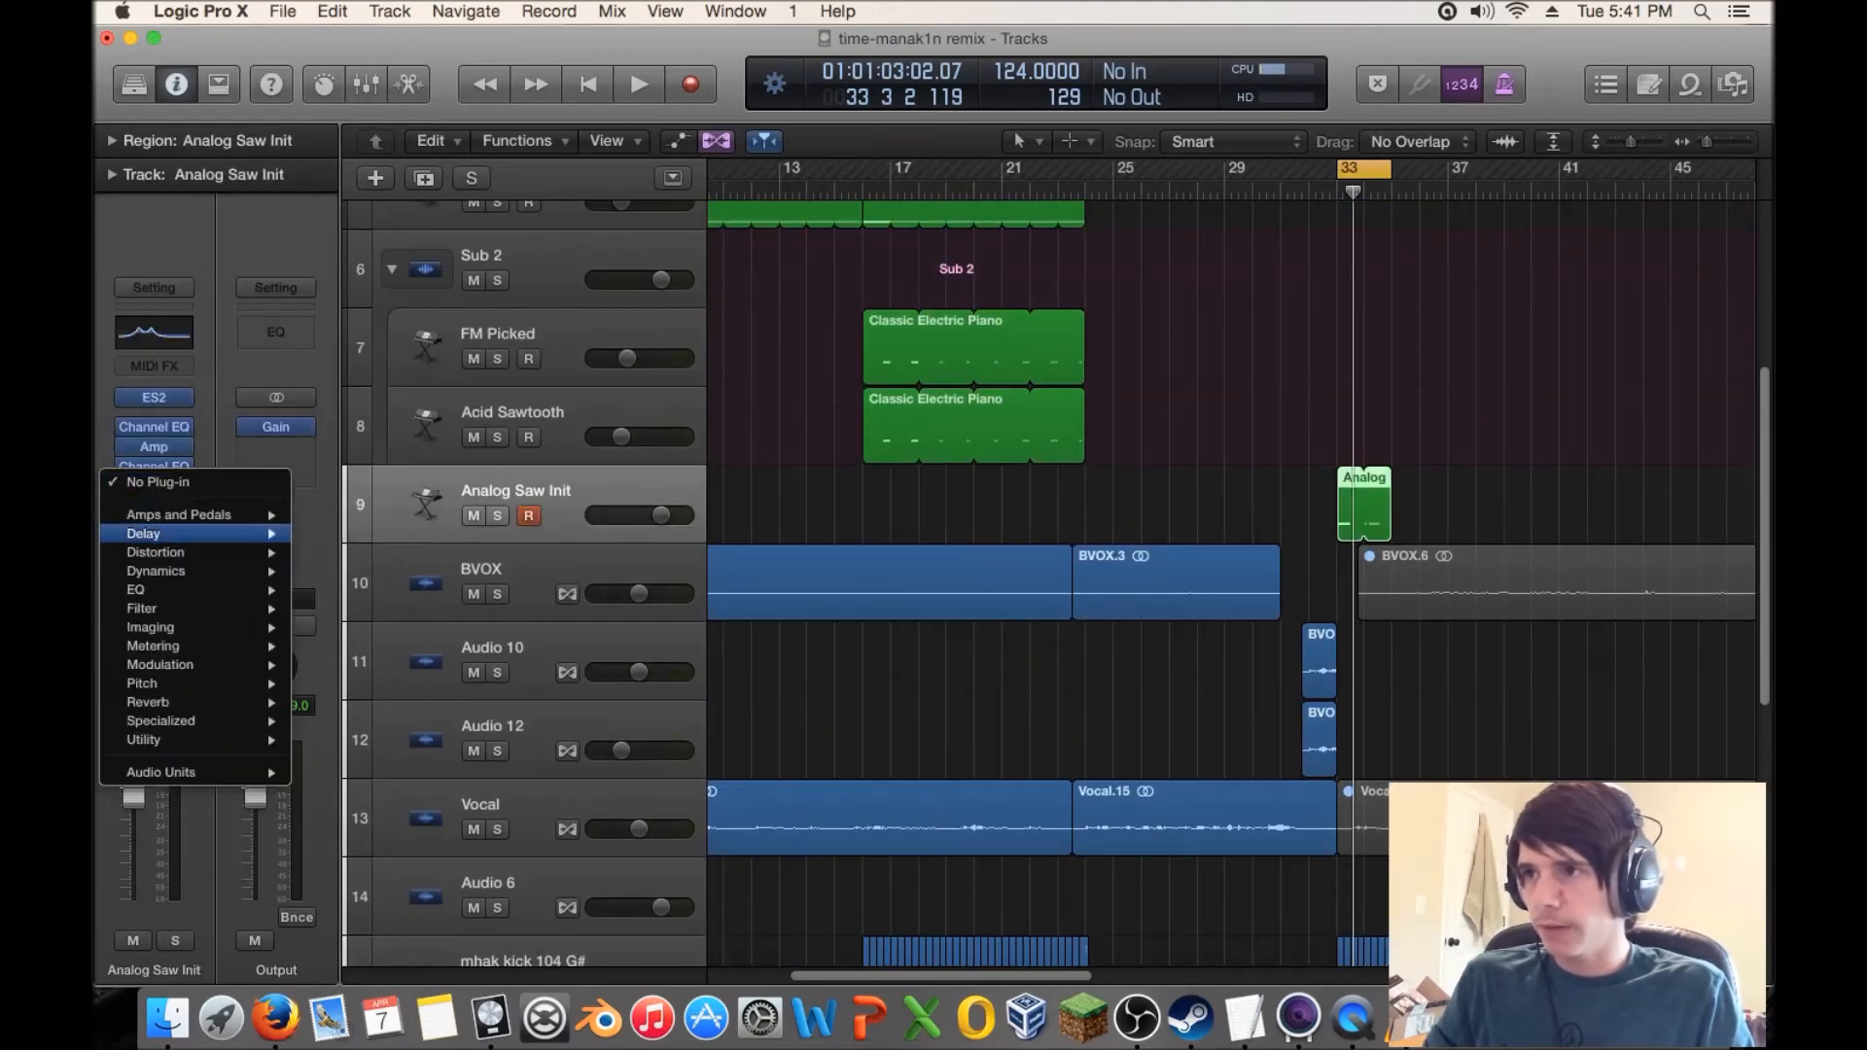
mouse_move(155, 571)
mouse_move(355, 589)
left_click(521, 591)
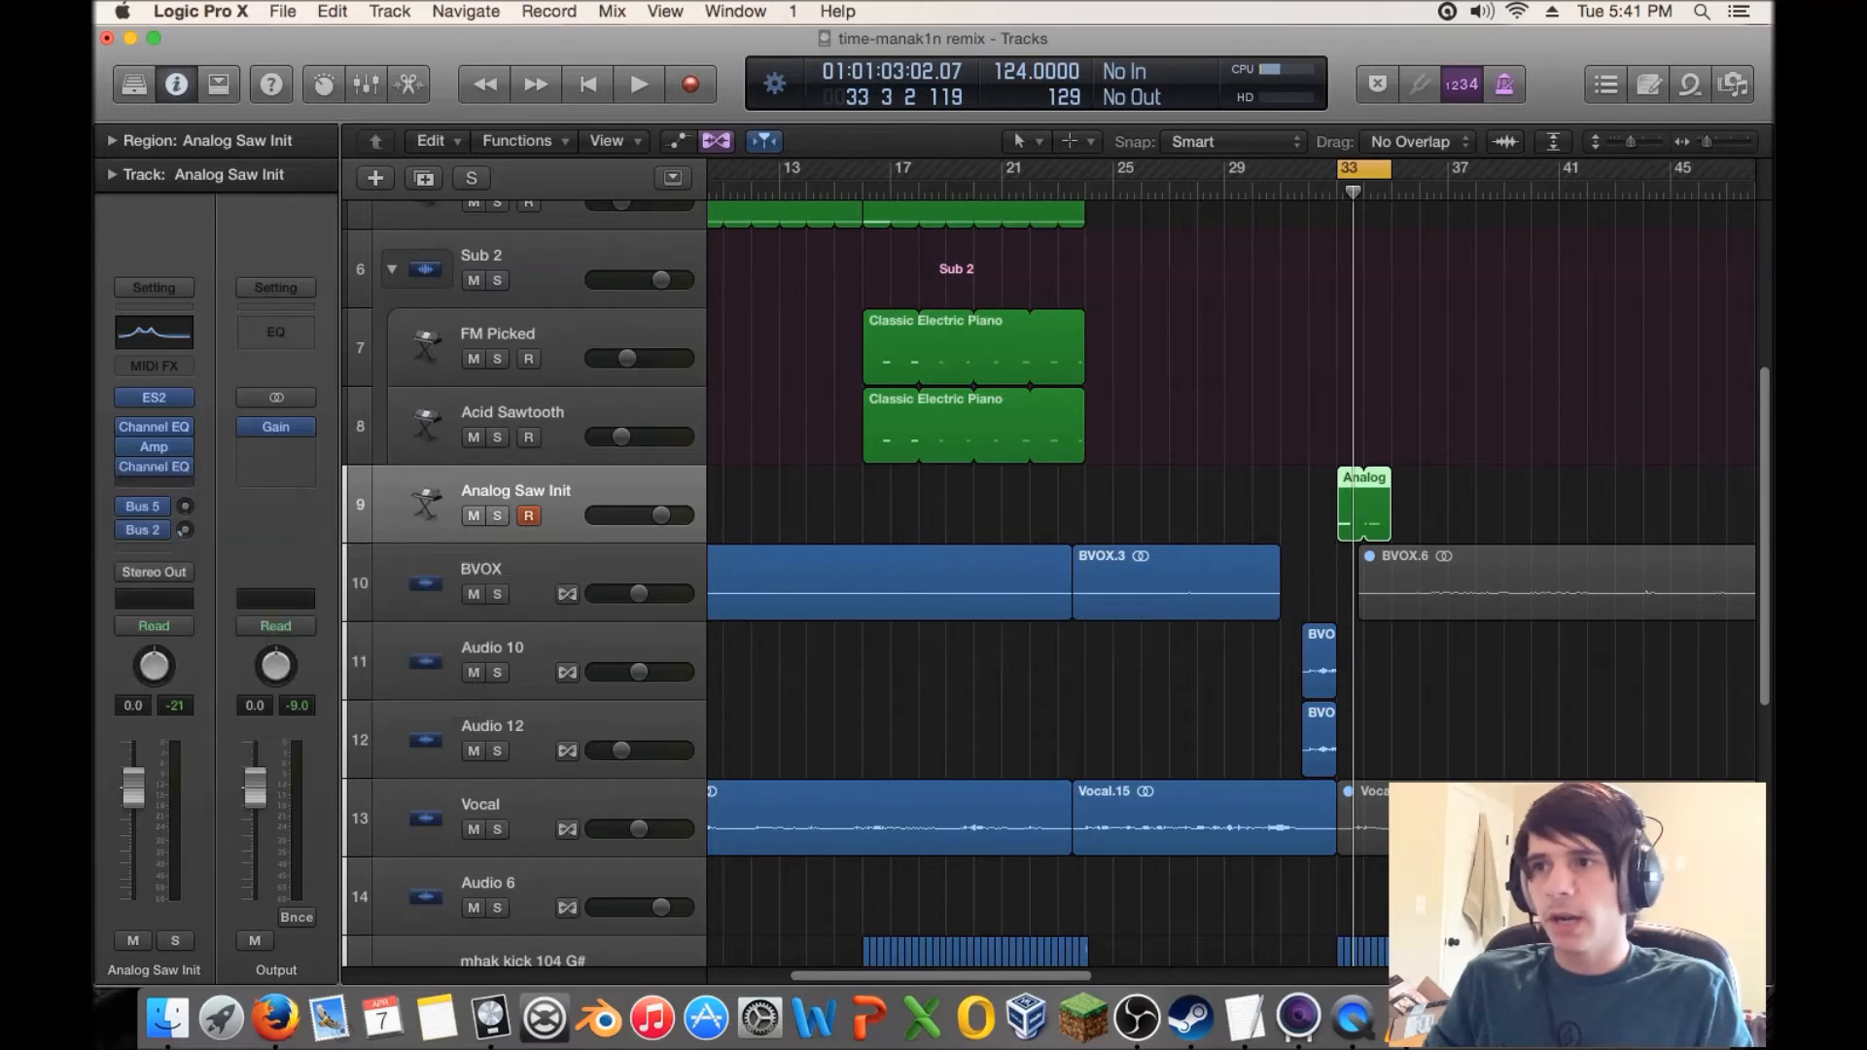
left_click(761, 230)
left_click_drag(739, 99, 1575, 386)
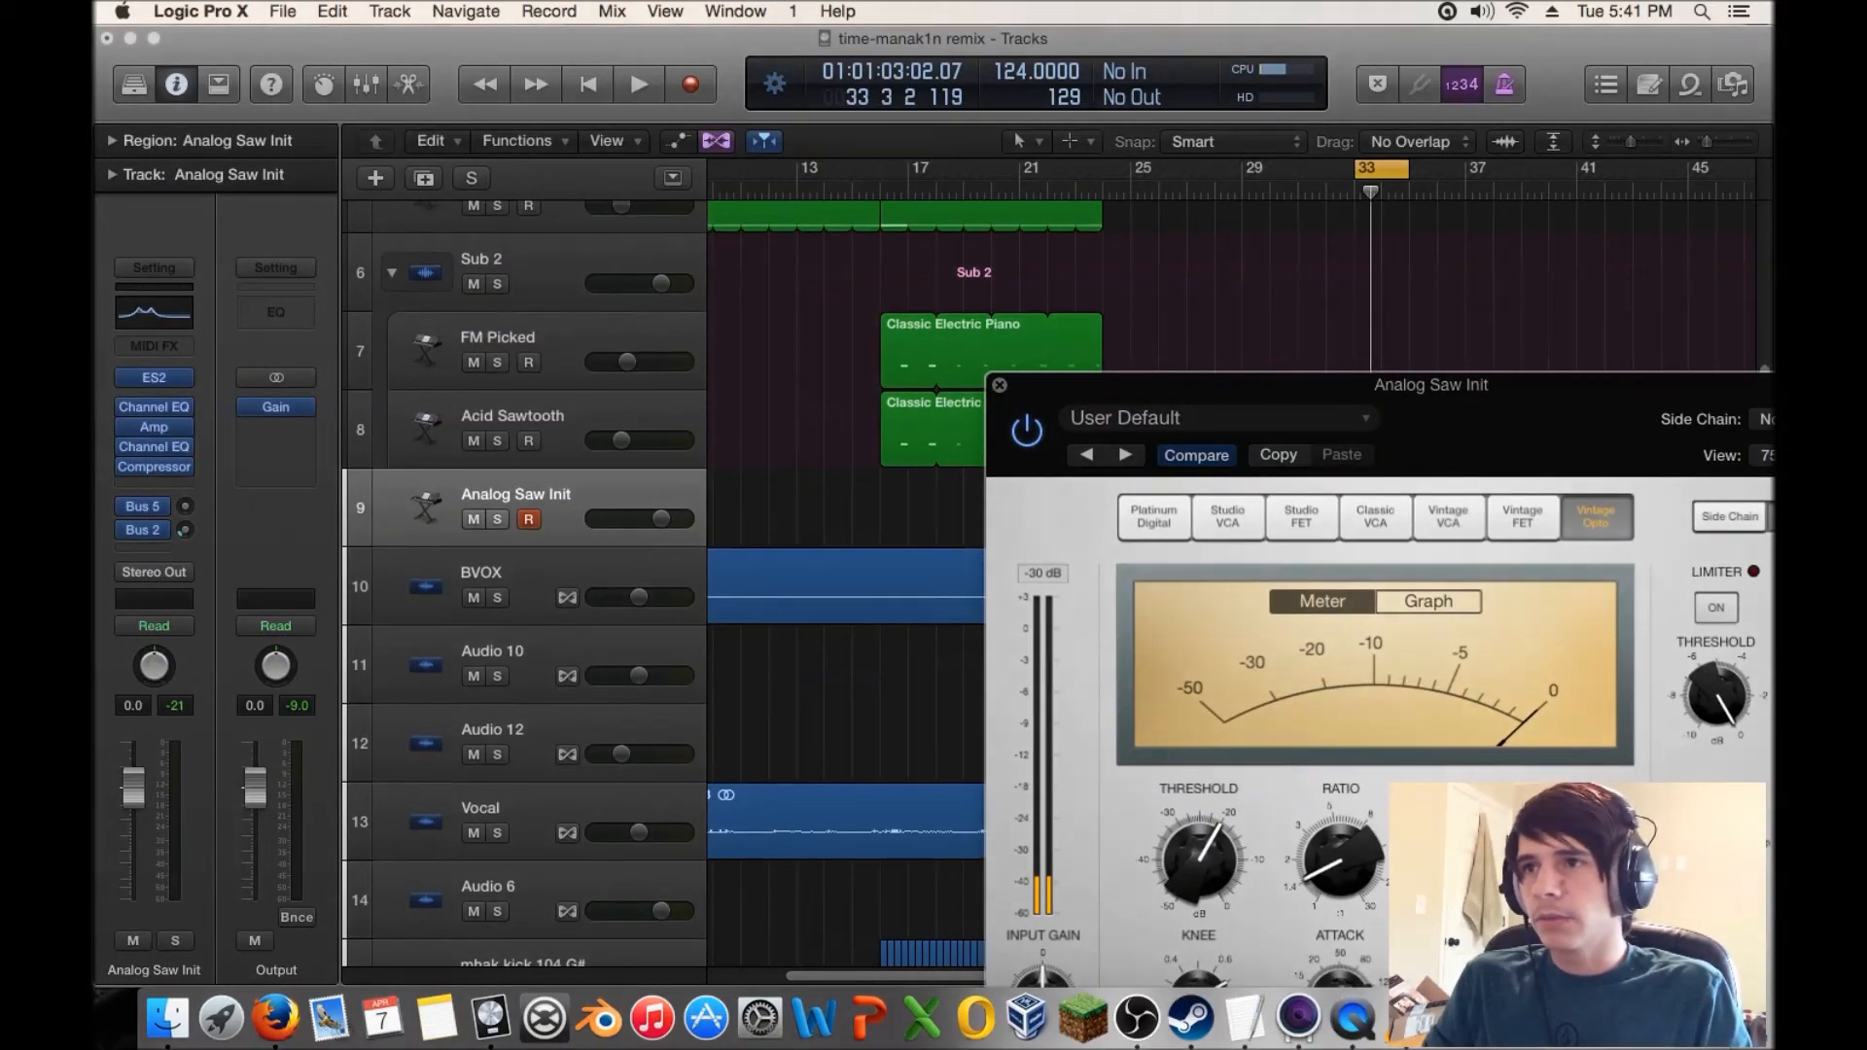
- Copy the FM Picked track's Compressor settings into the Analog Saw Init track's Compressor and close the plug-in windows
left_click(544, 347)
left_click(154, 467)
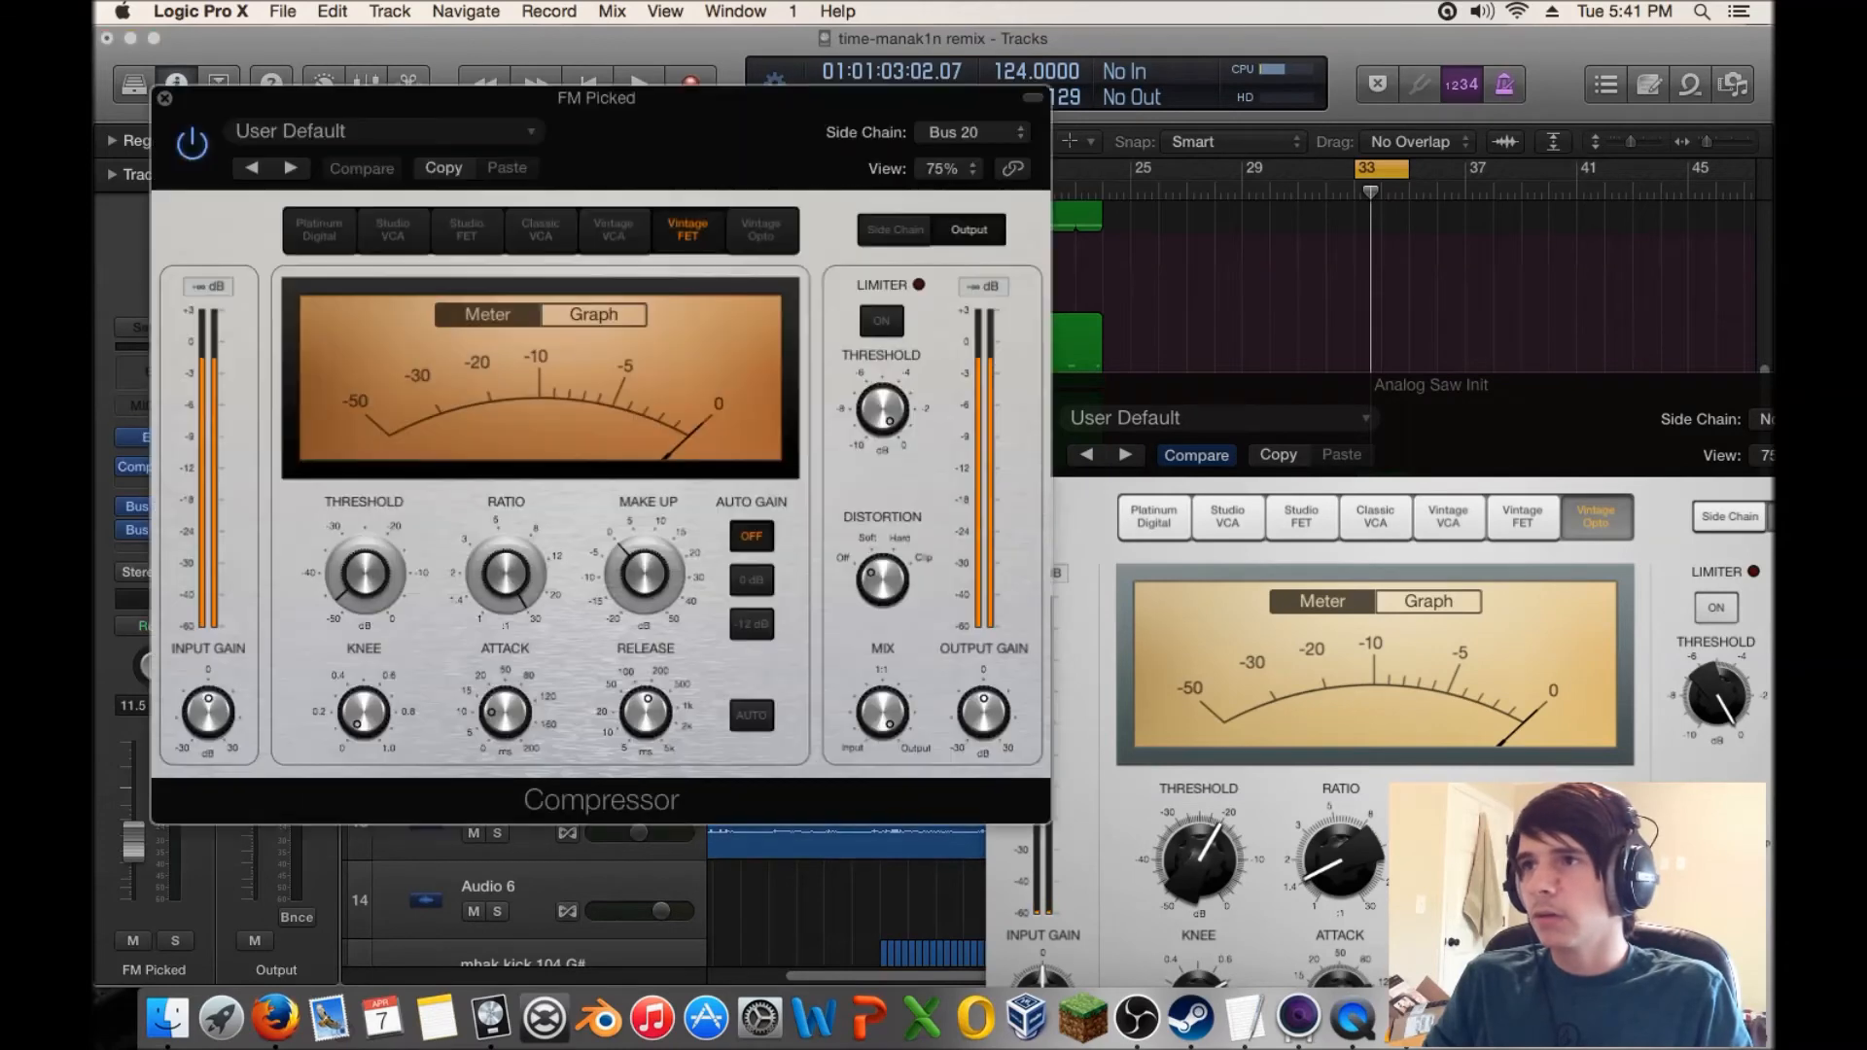
left_click(444, 167)
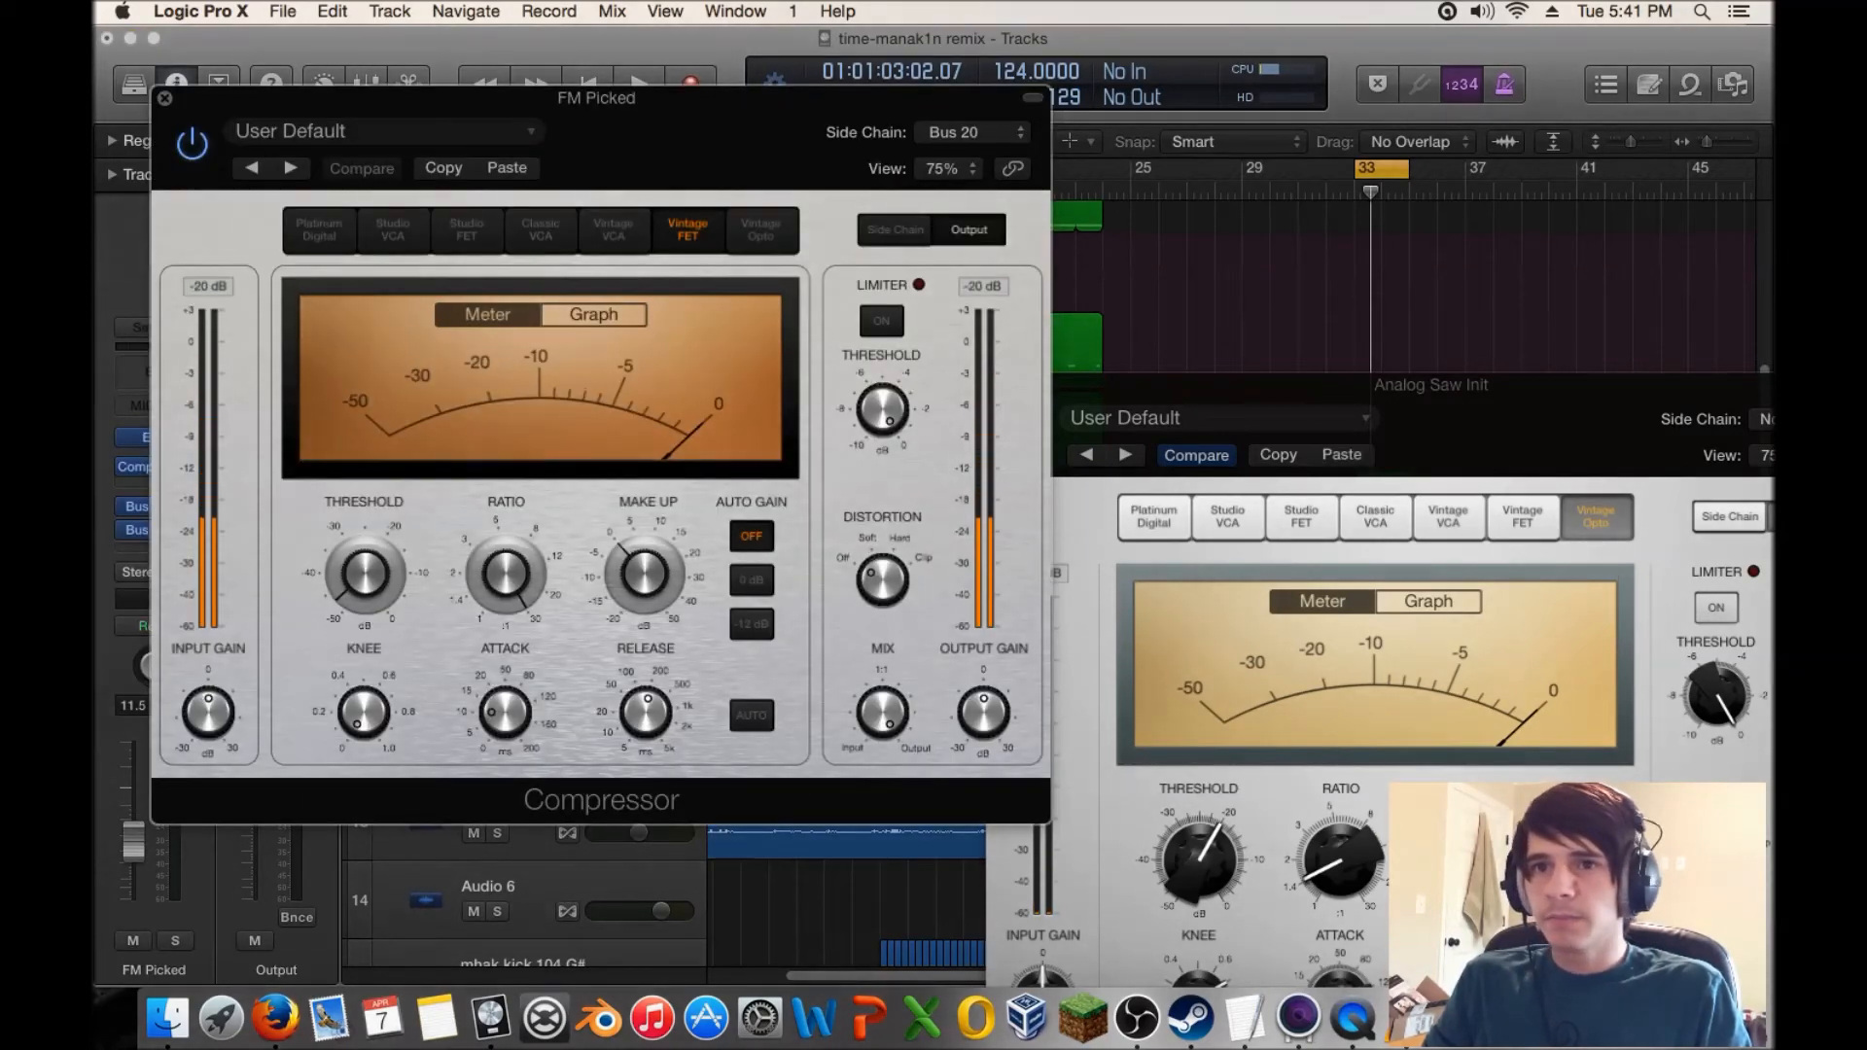
left_click(1341, 454)
key("v")
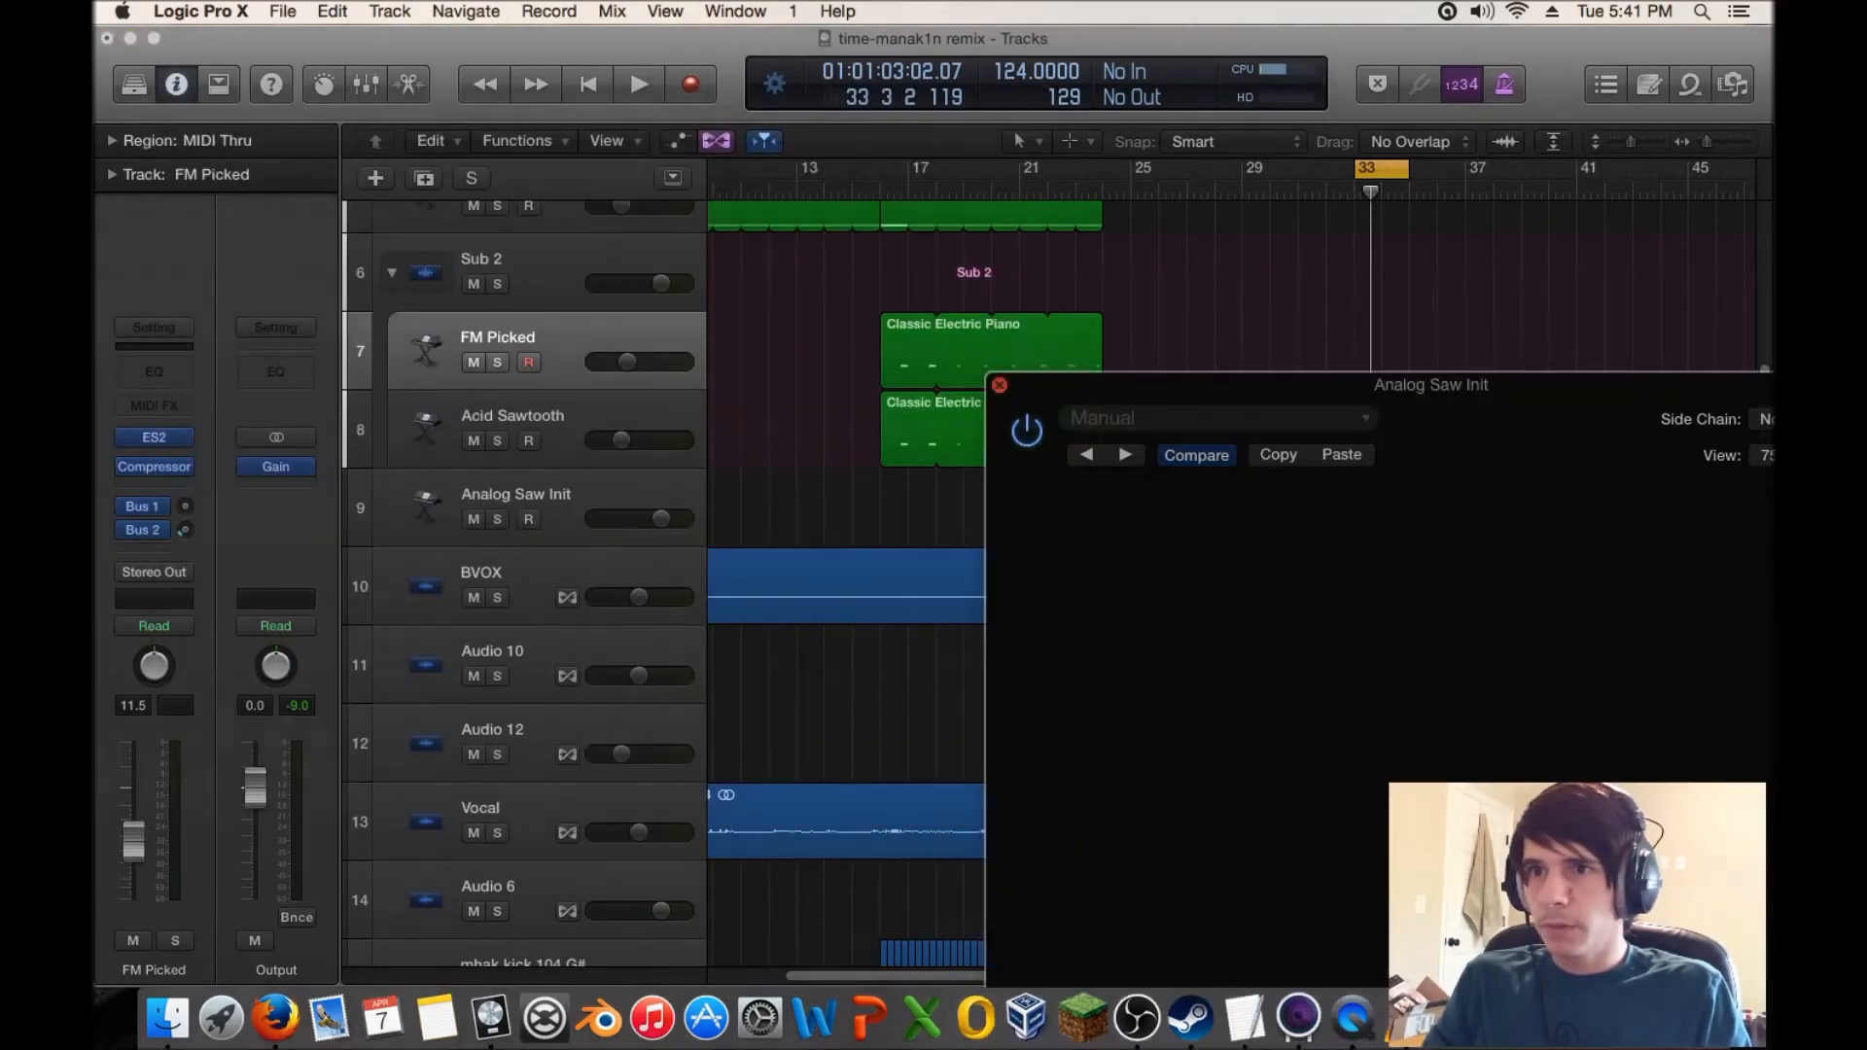
- Rename the Analog Saw Init track to BASSS
scroll(1050, 584, "down", 3)
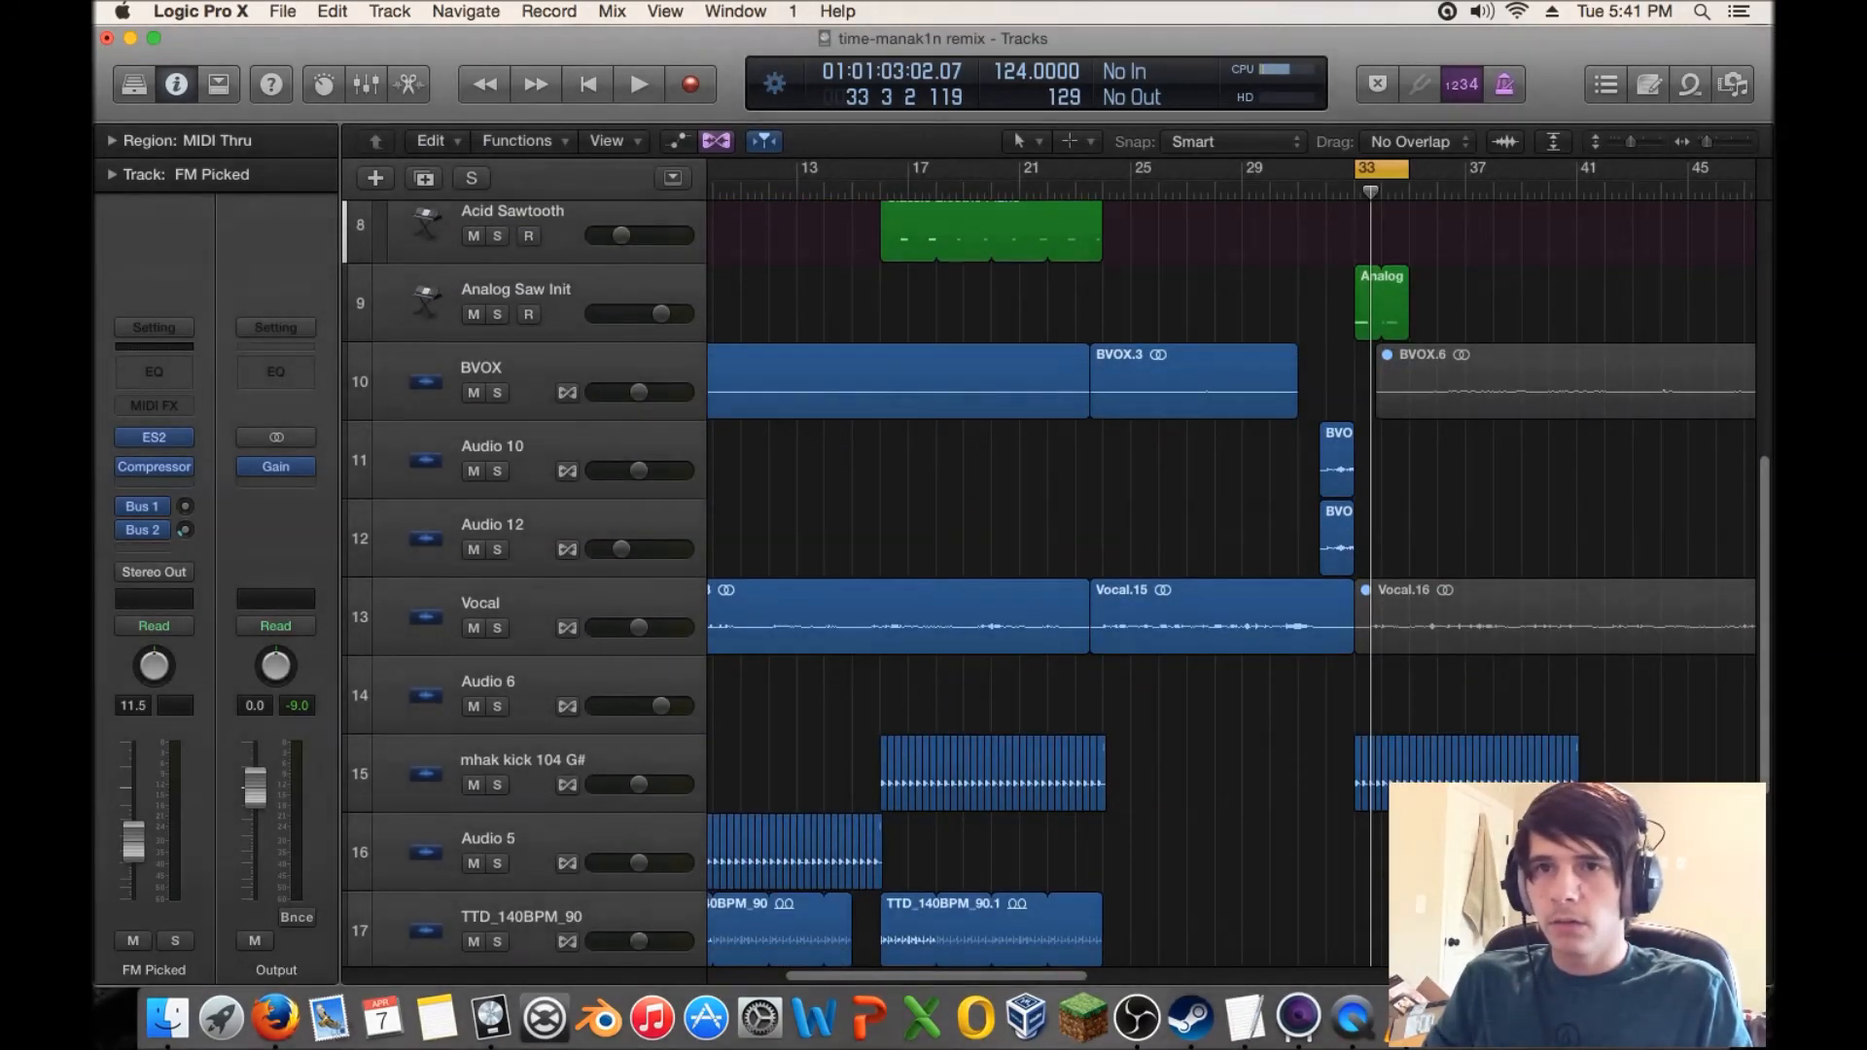
left_click(1557, 623)
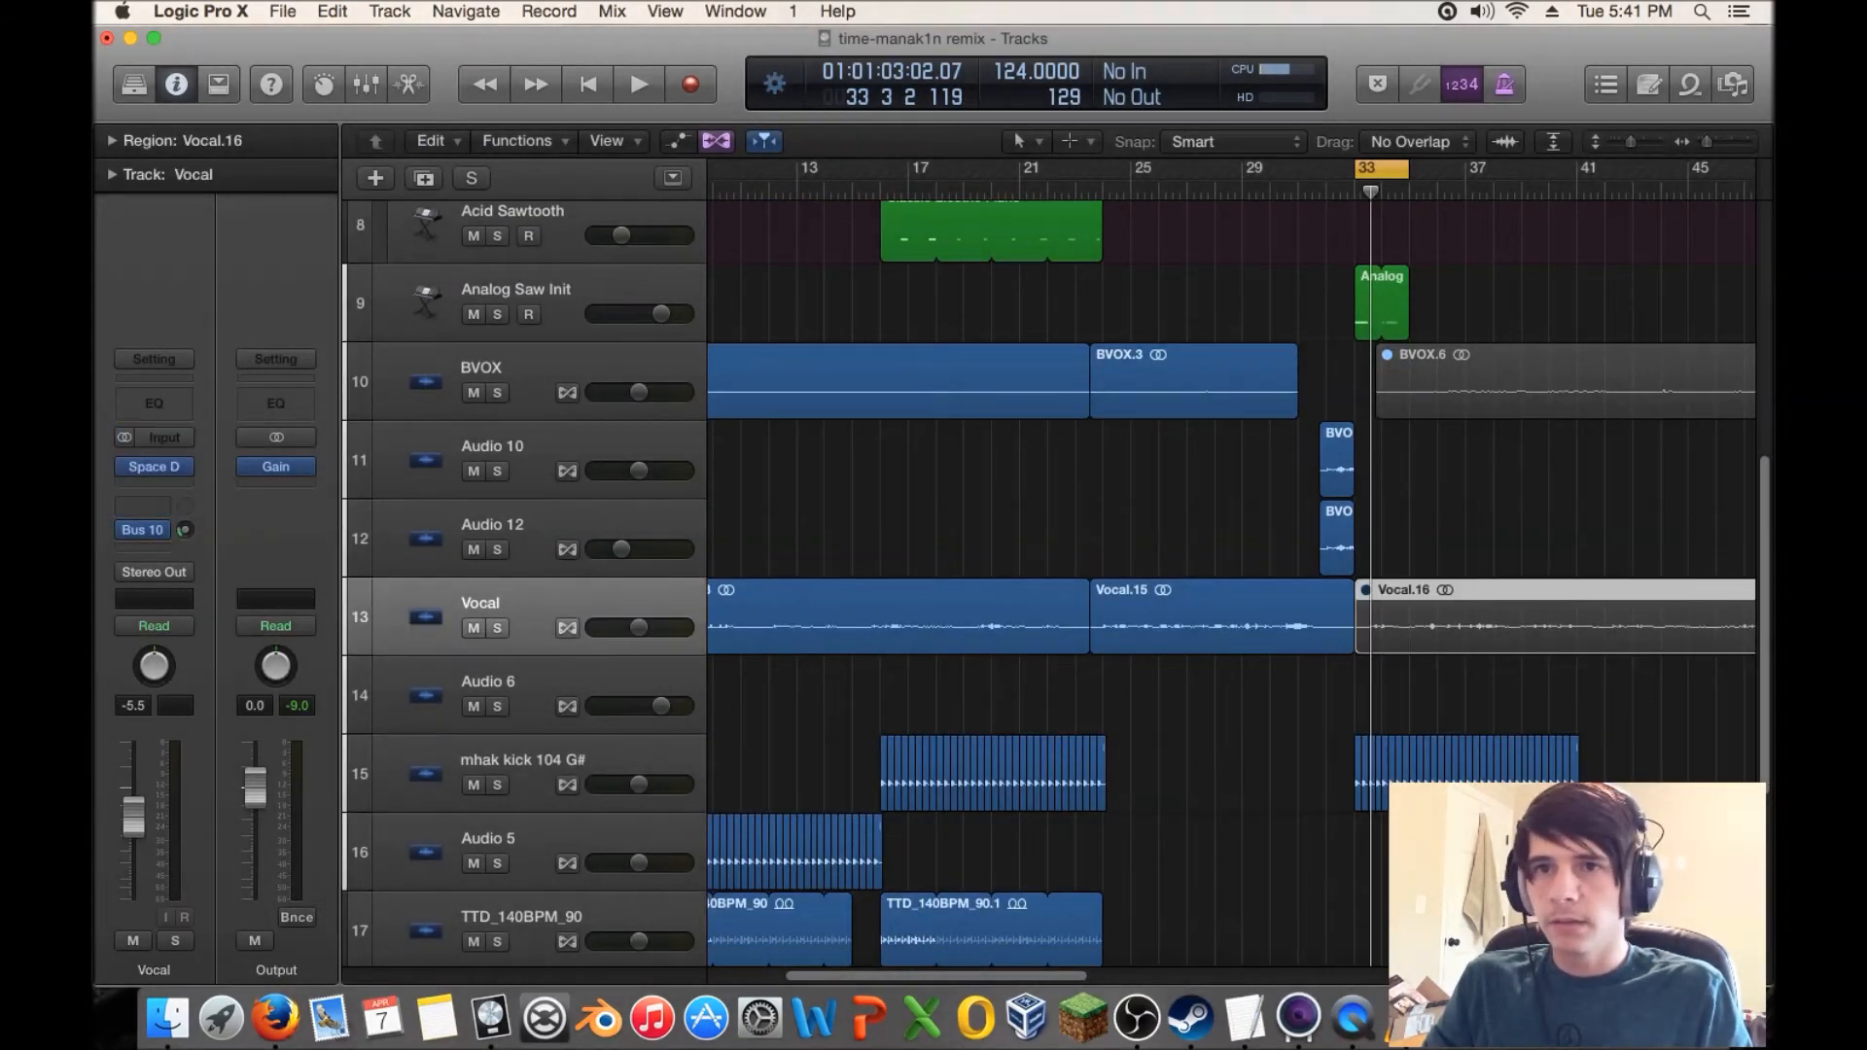
left_click(1382, 304)
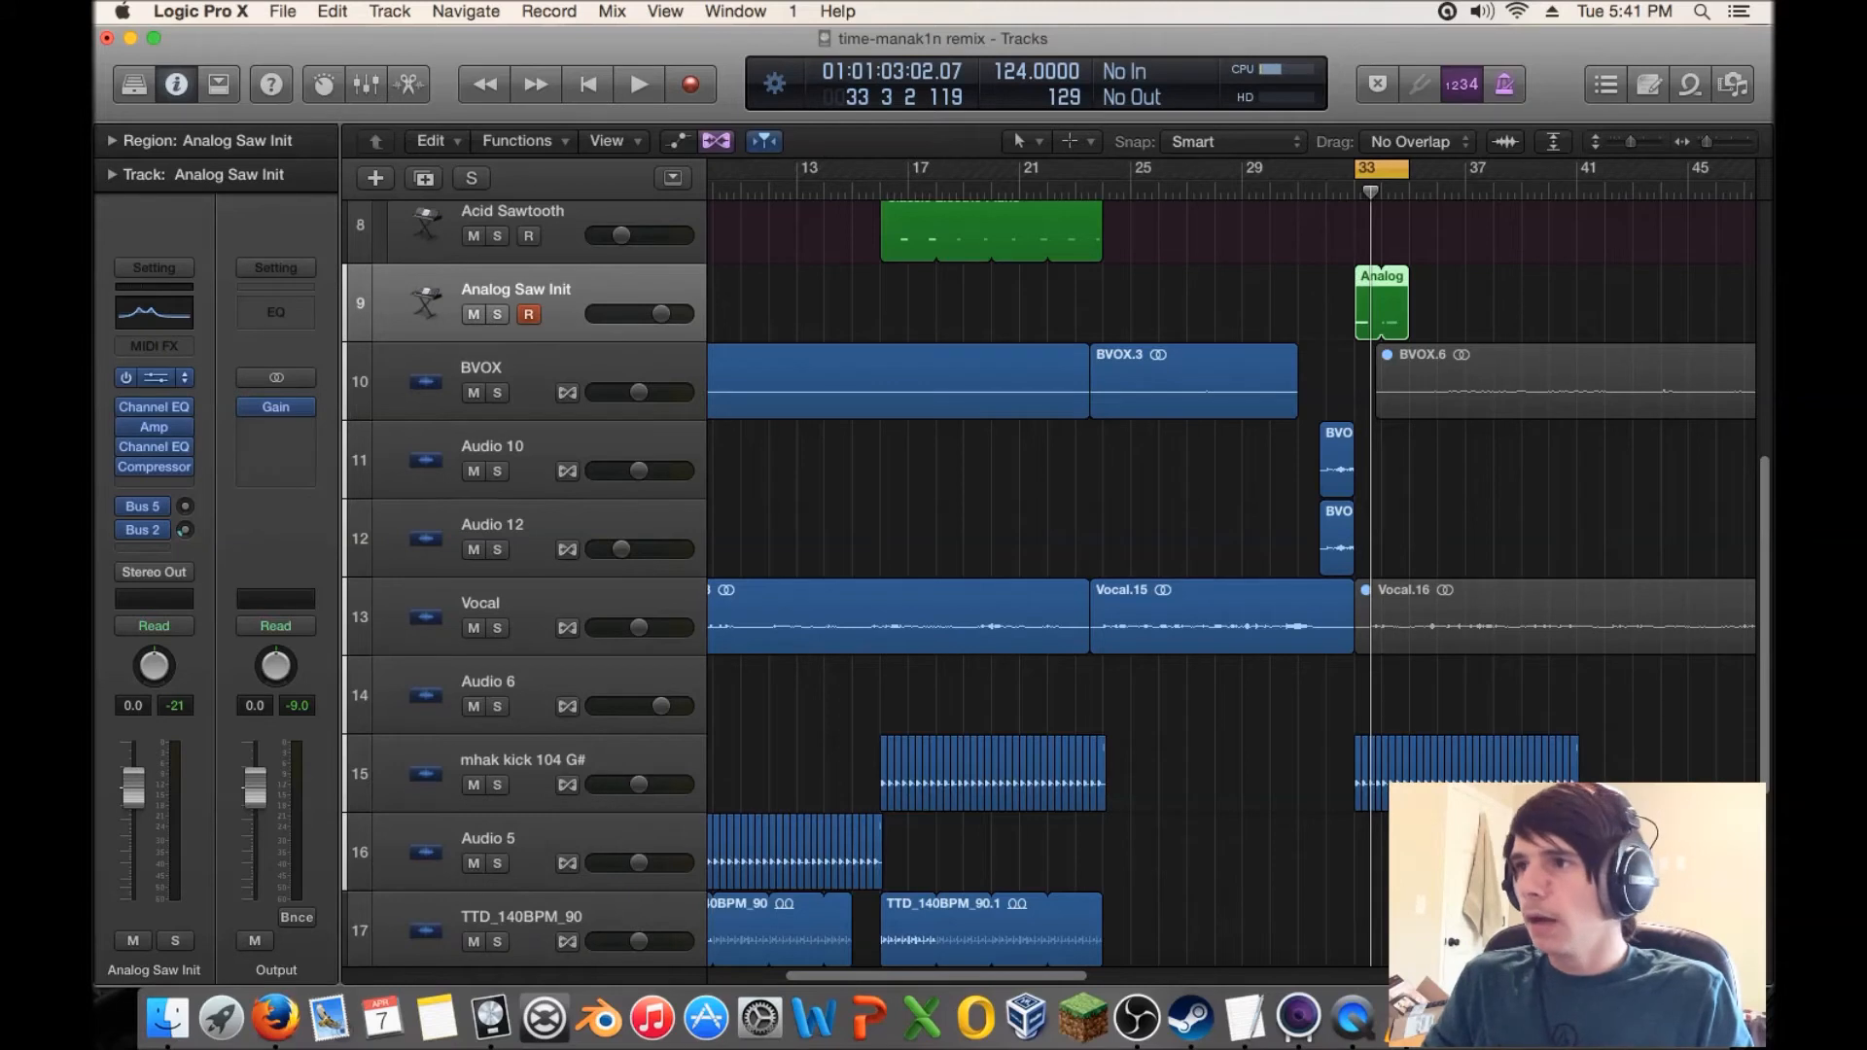
key("shift+Return")
type("BASSS")
key("Return")
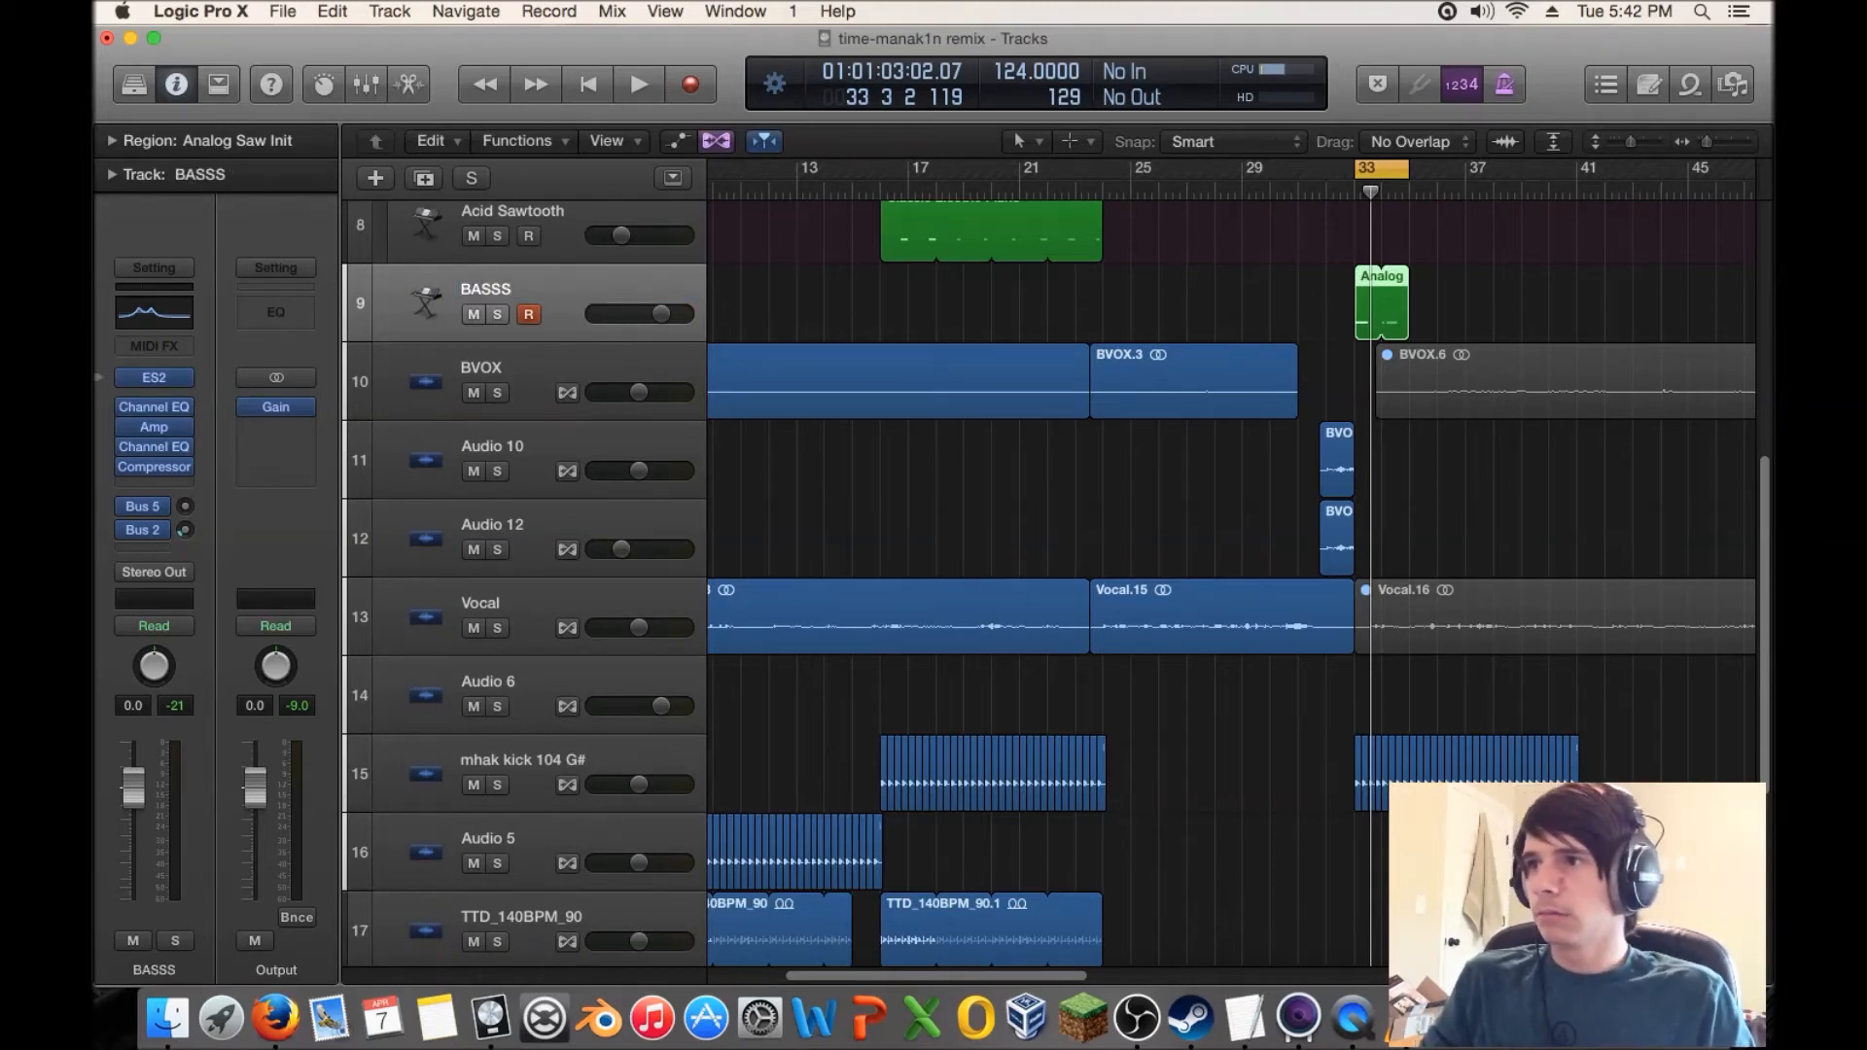
- Set the side chain of the BASSS track's Compressor to Bus 20 and play back the cycle
left_click(153, 467)
left_click_drag(1432, 385, 858, 192)
left_click(1216, 226)
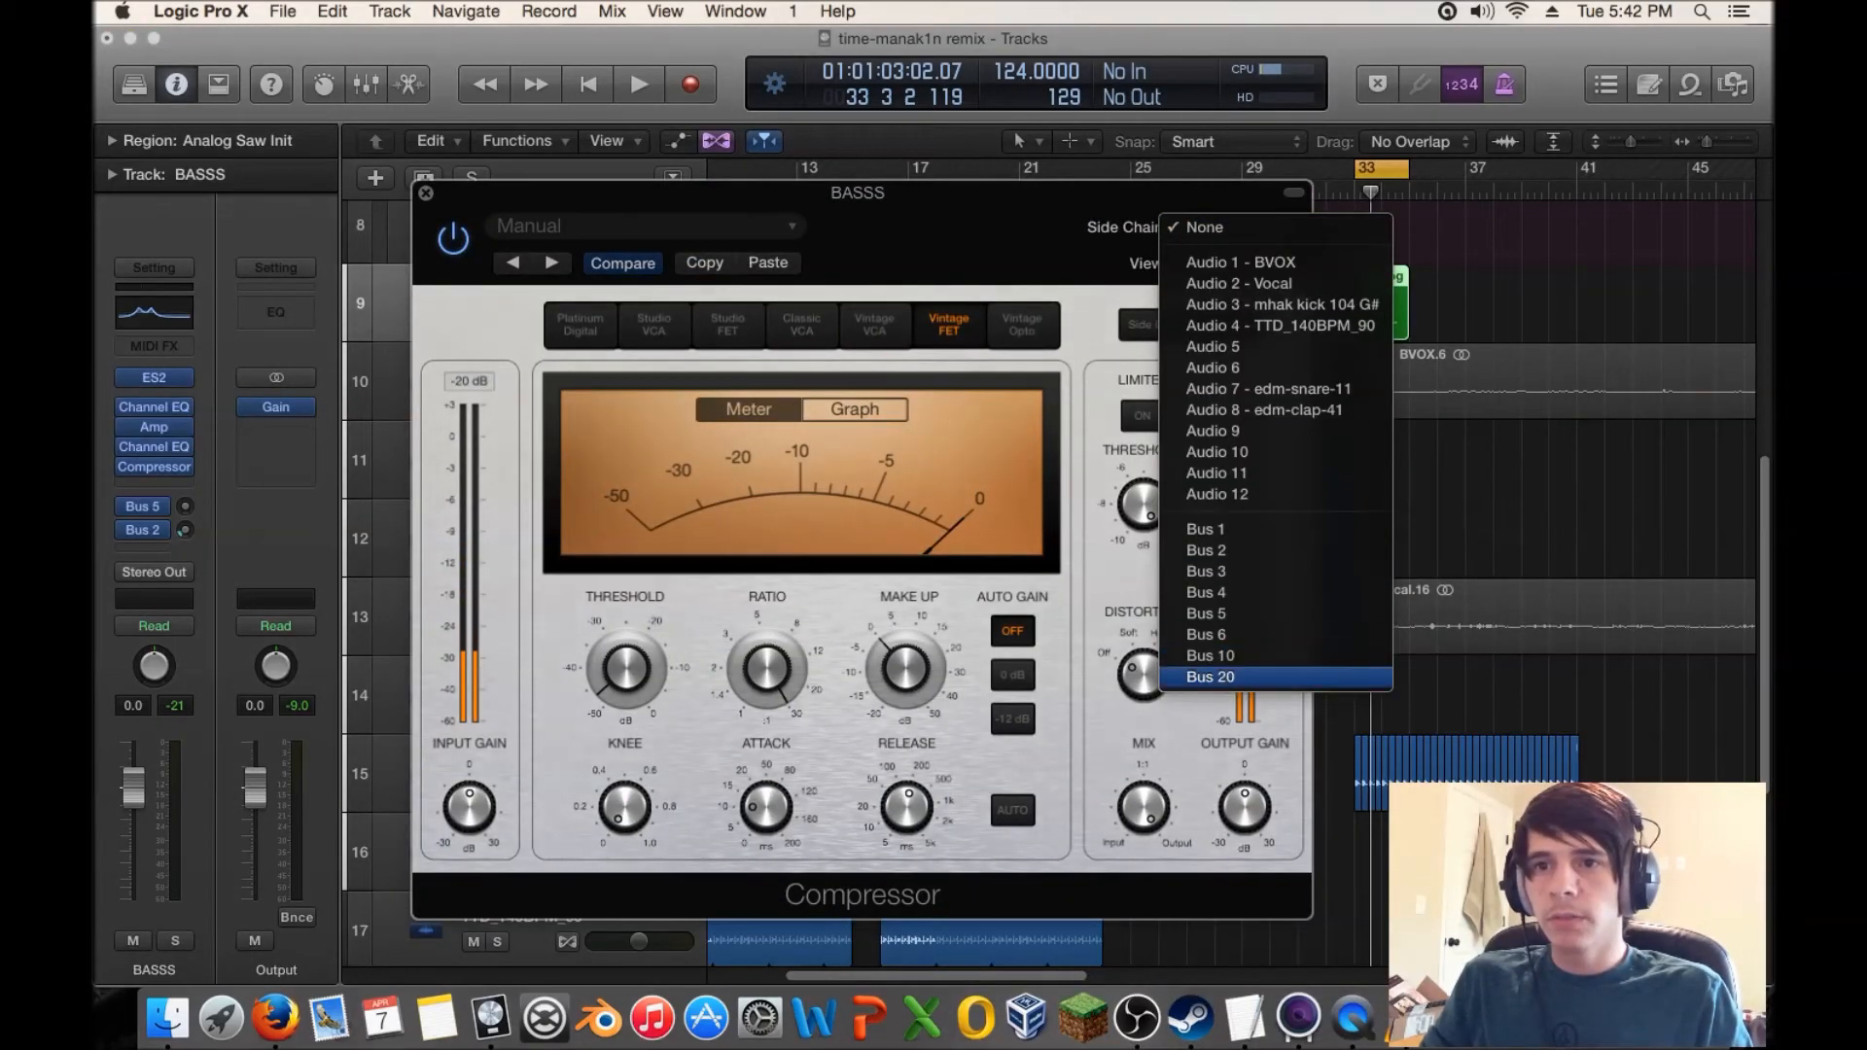
left_click(1211, 677)
left_click(426, 193)
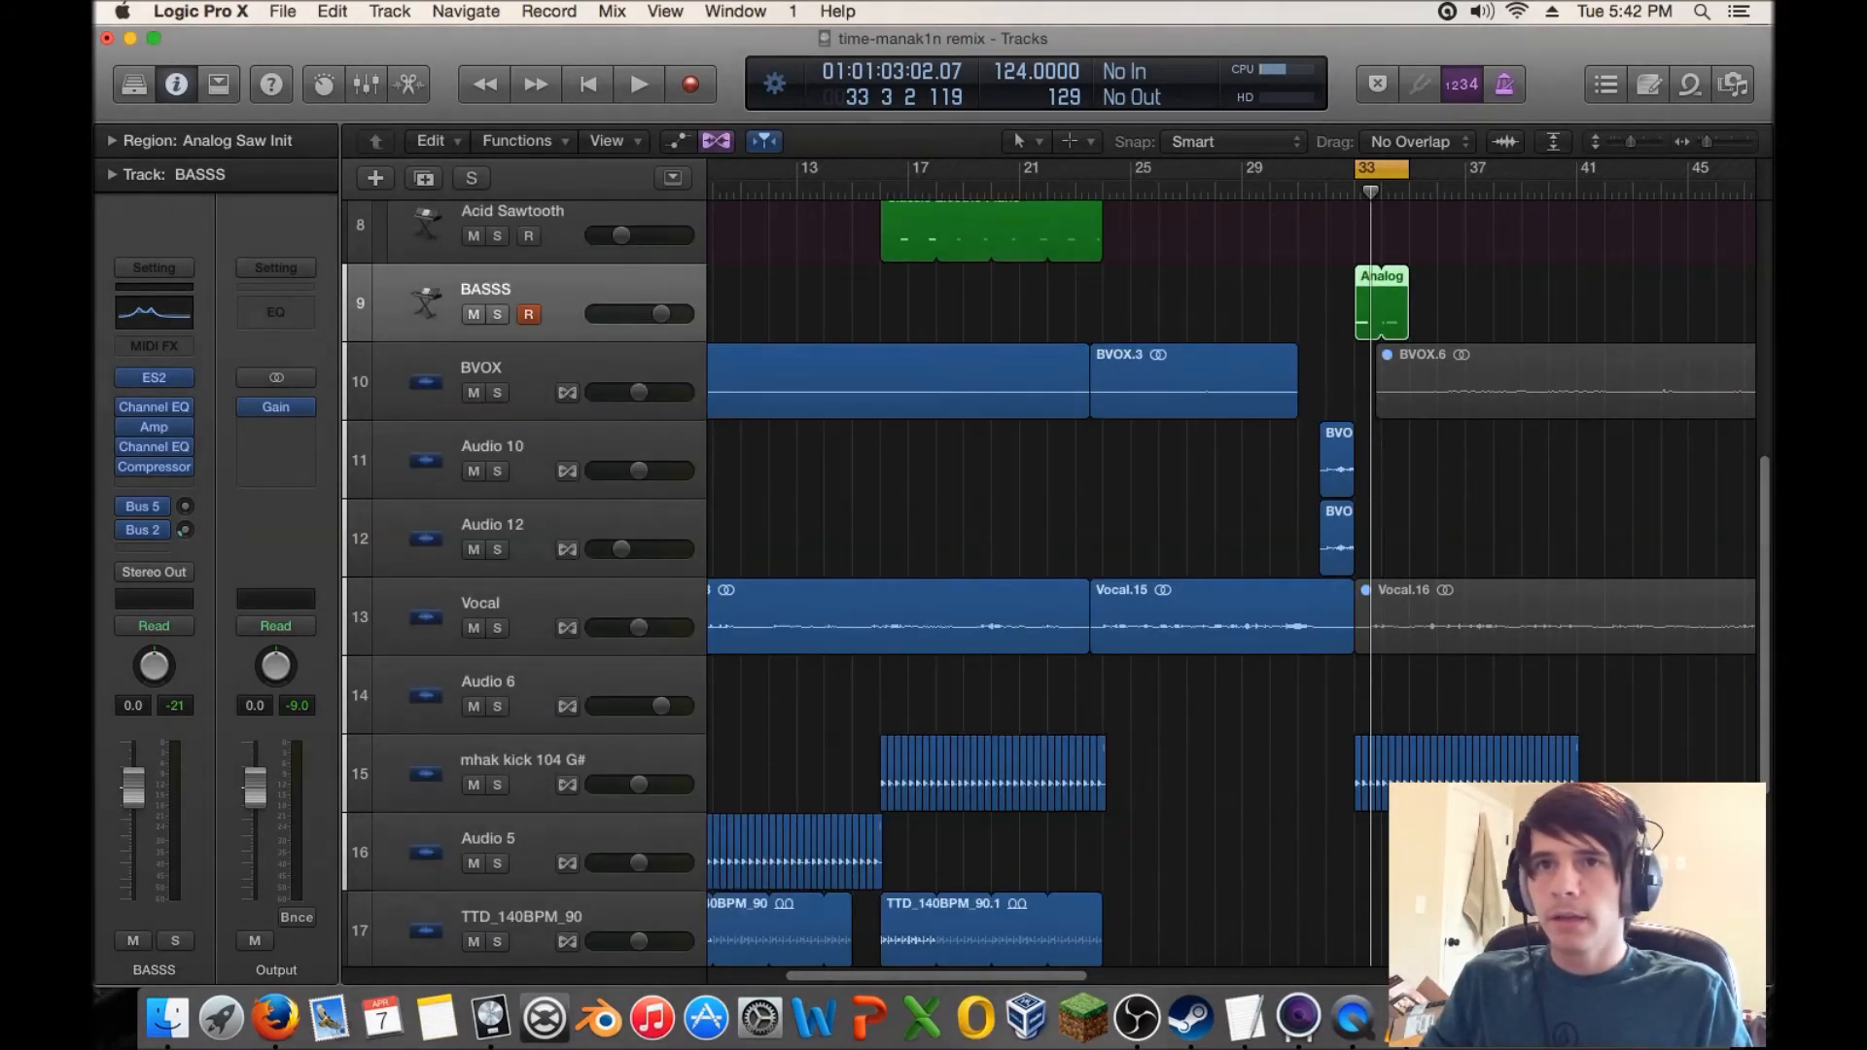
key("space")
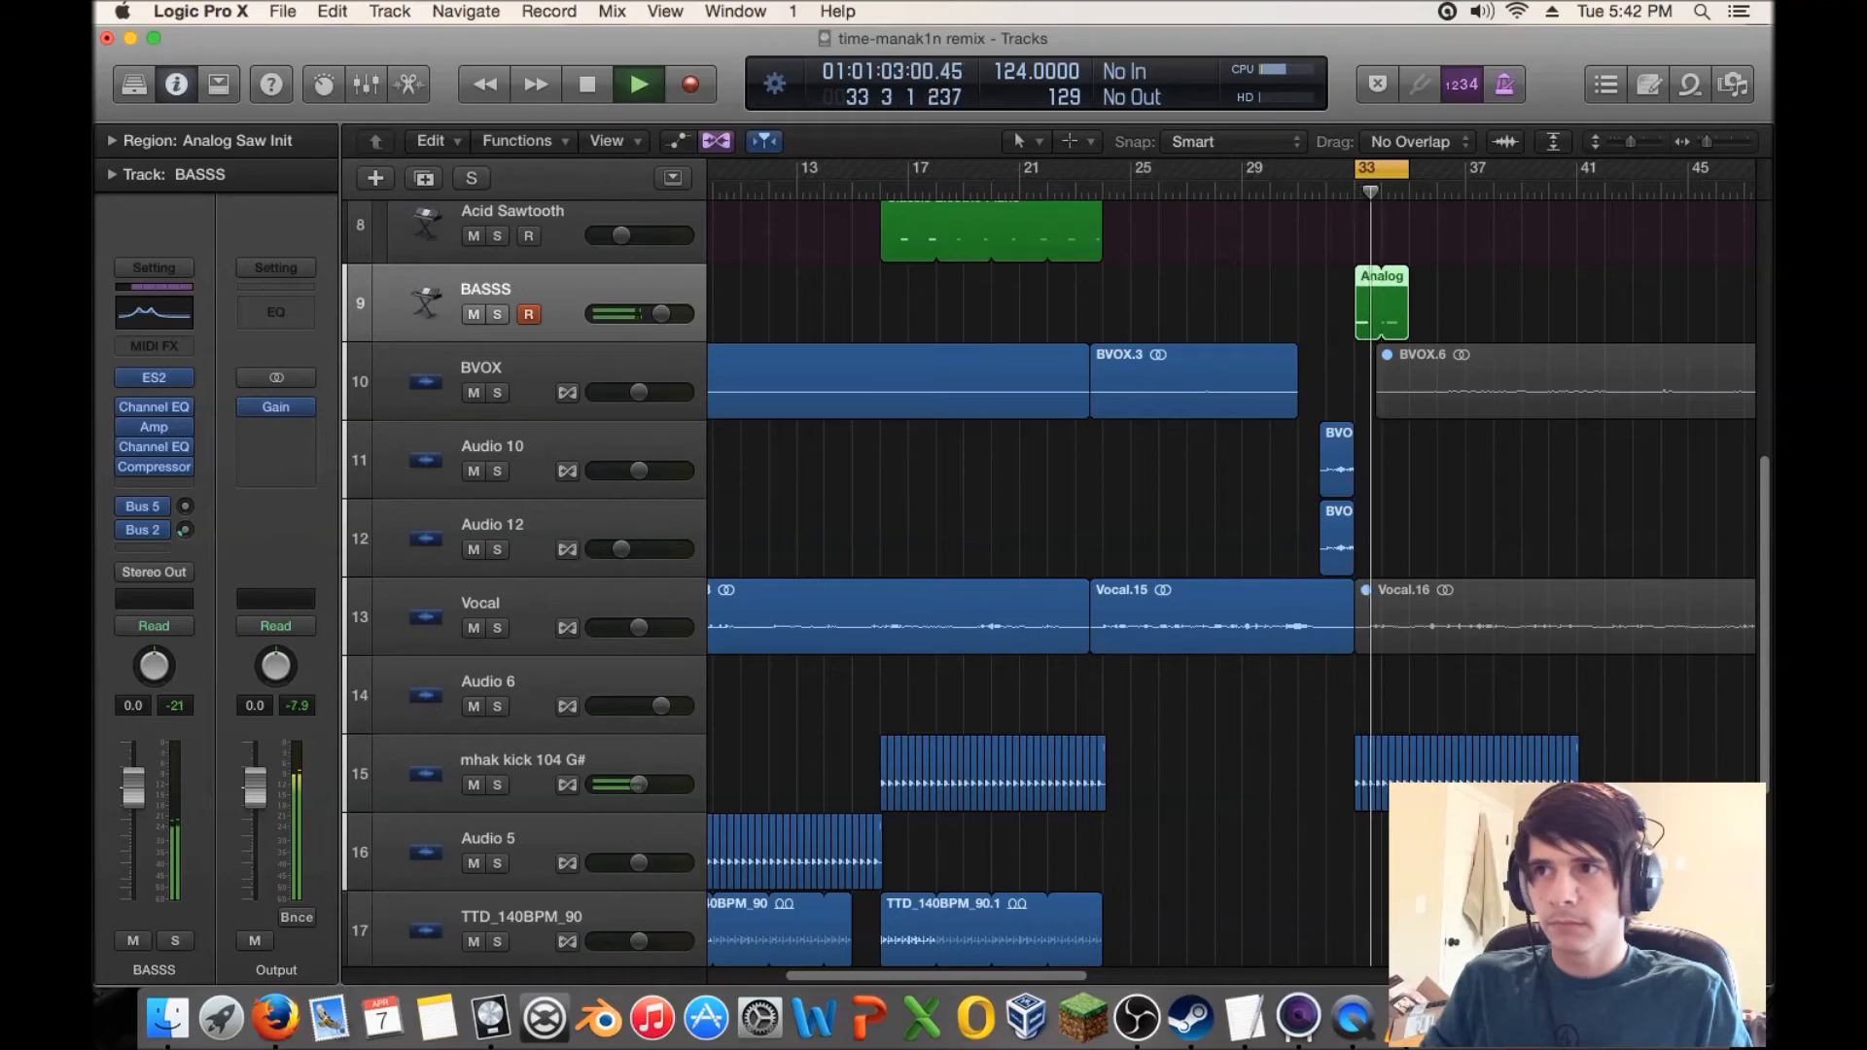
key("space")
- Fine-tune the BASSS Compressor's release during playback and switch its model to Platinum Digital
left_click(154, 467)
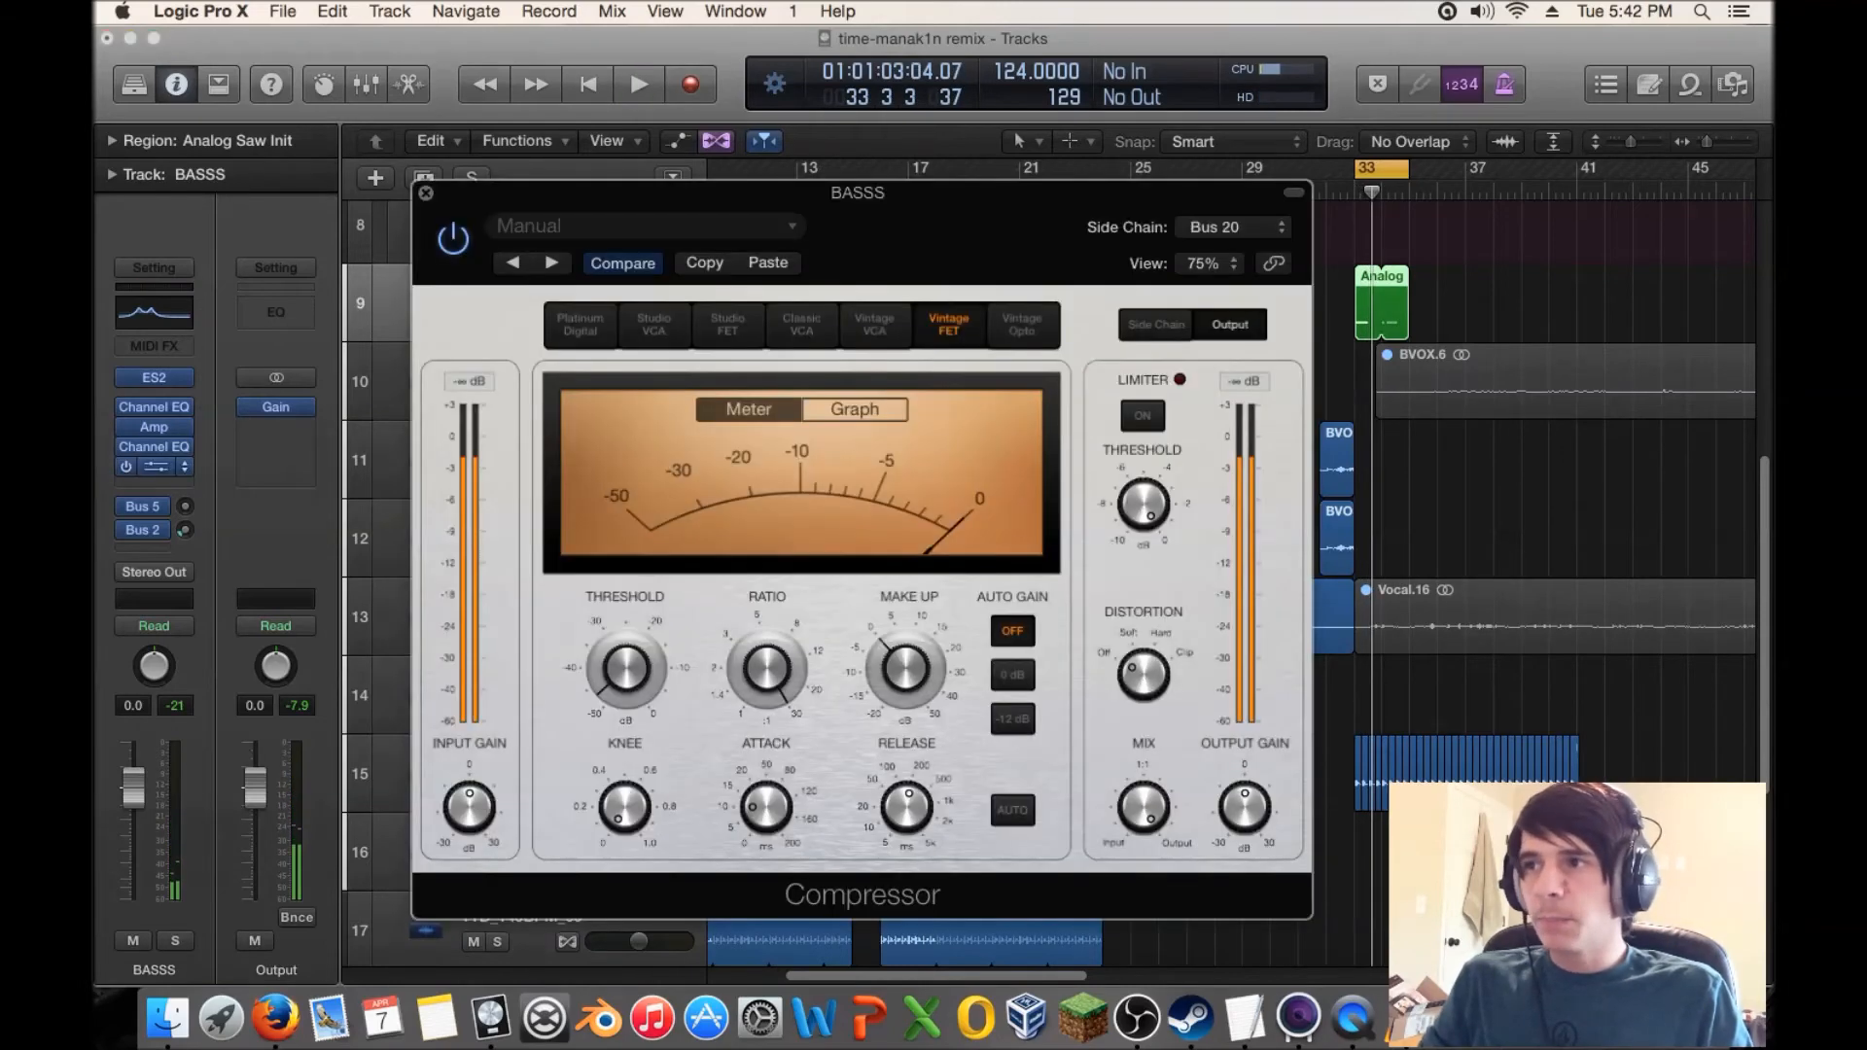
key("space")
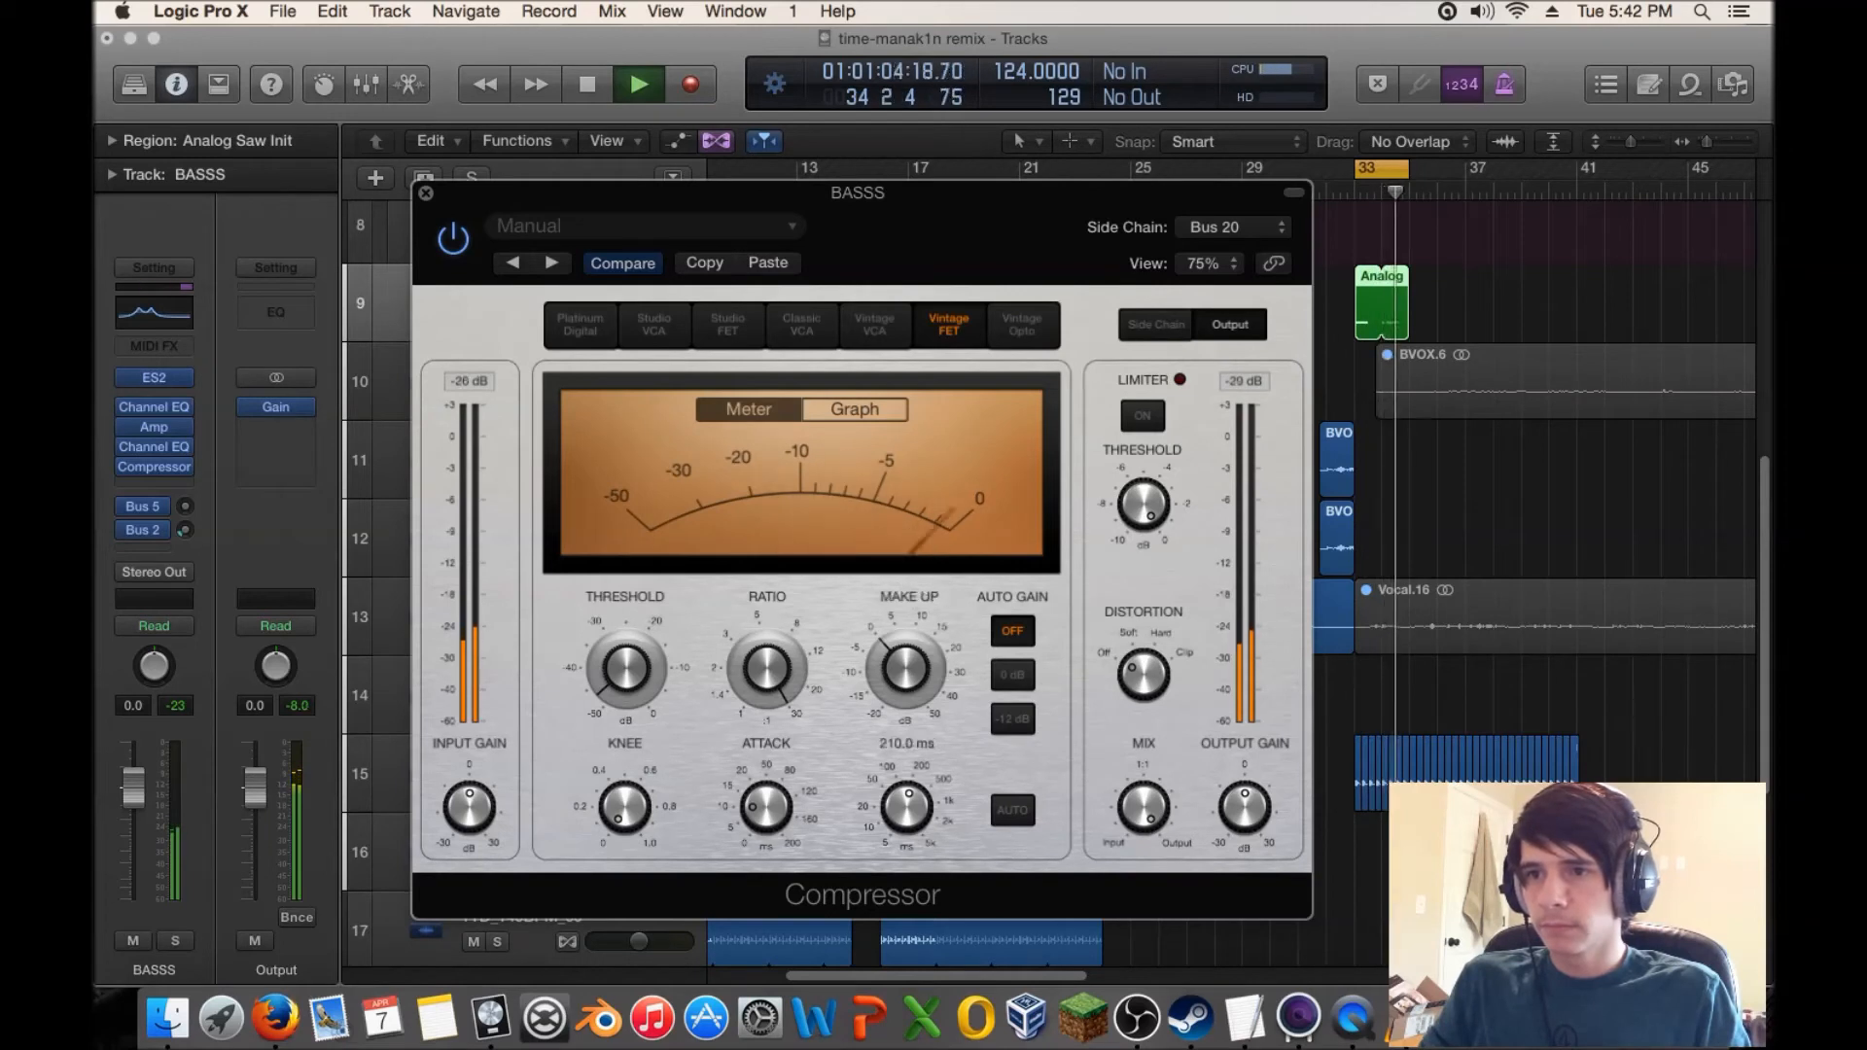
left_click_drag(906, 807, 906, 815)
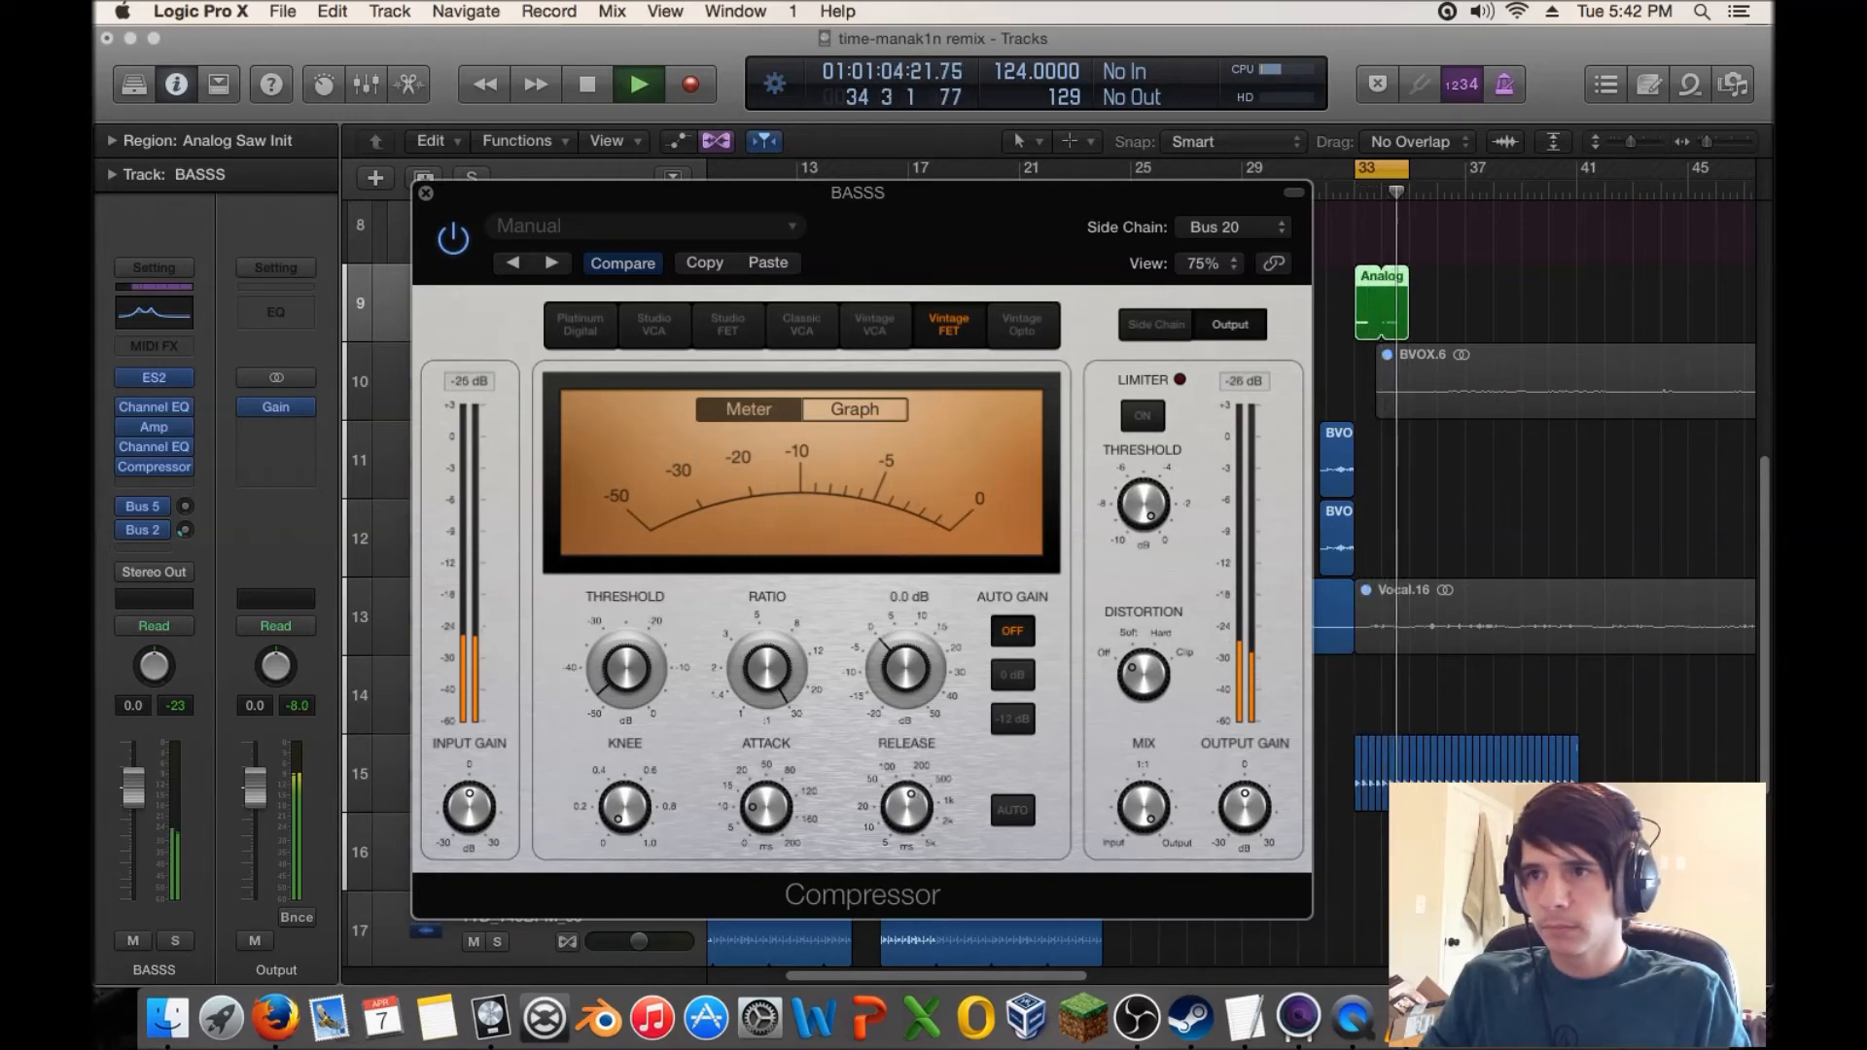
key("space")
left_click(580, 324)
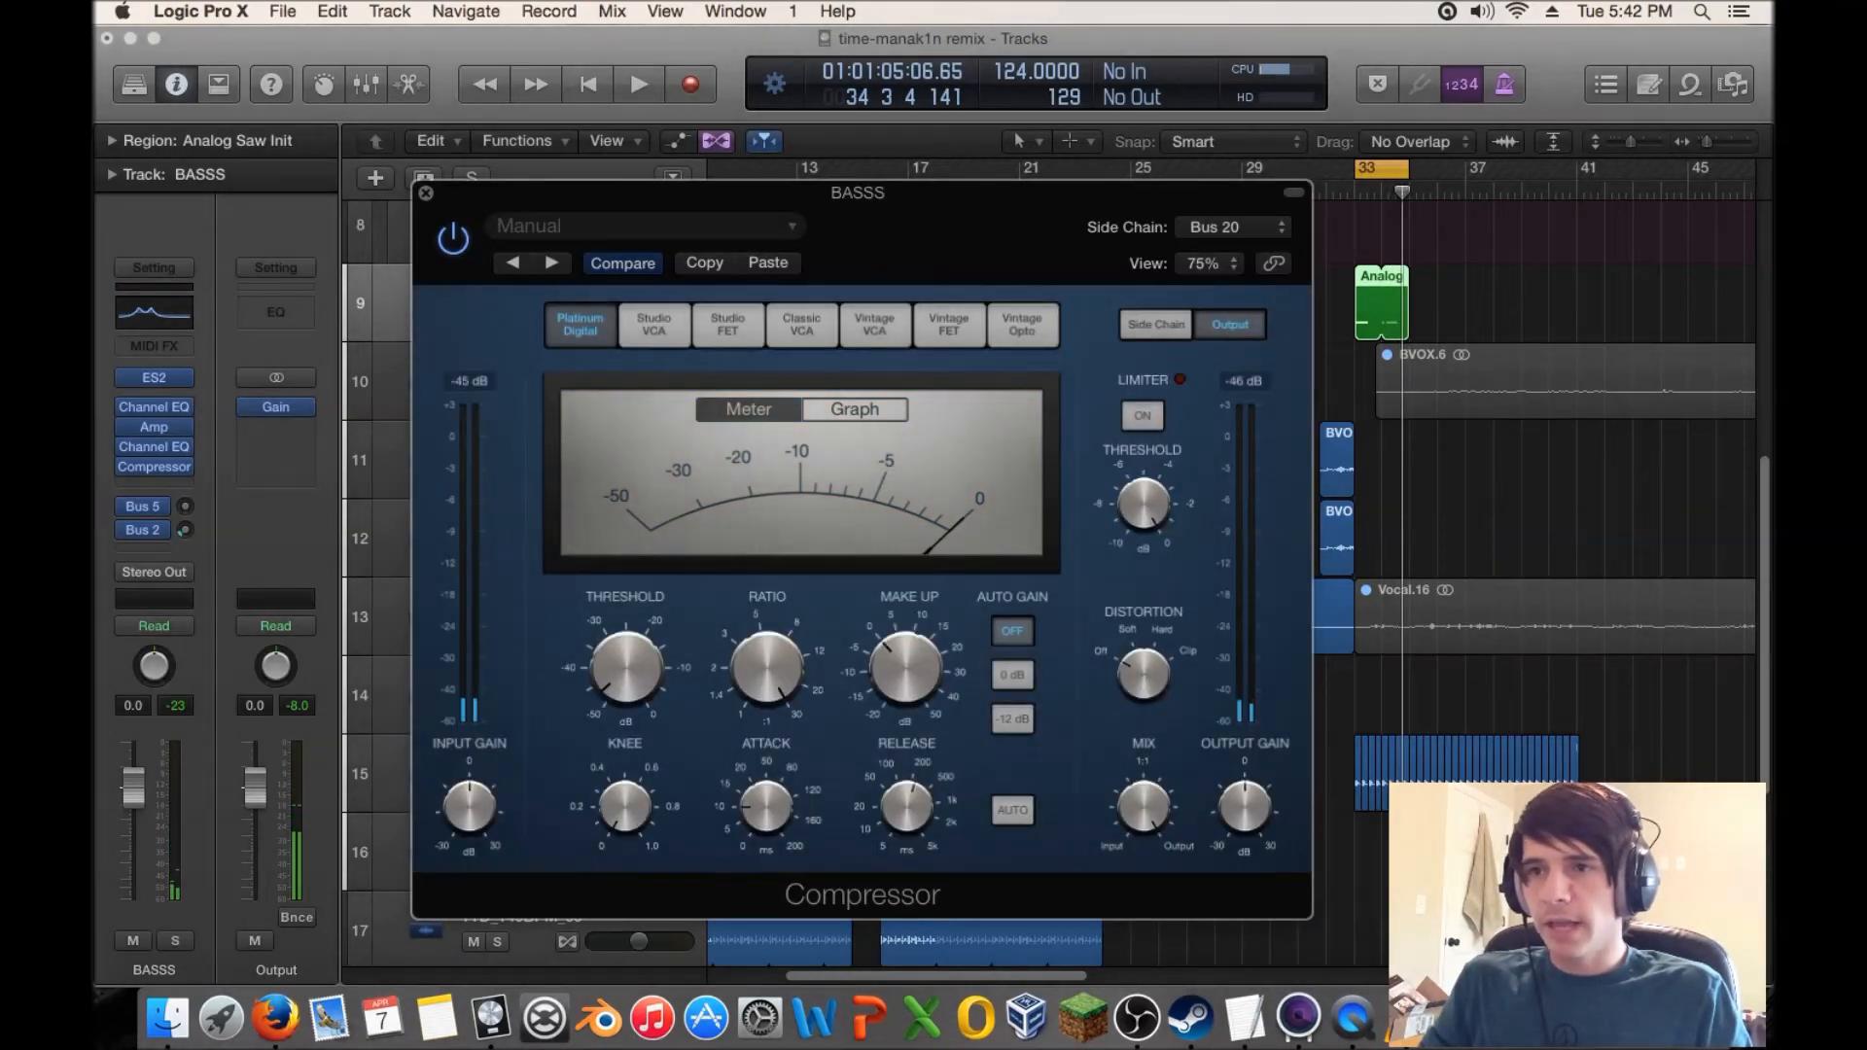
key("space")
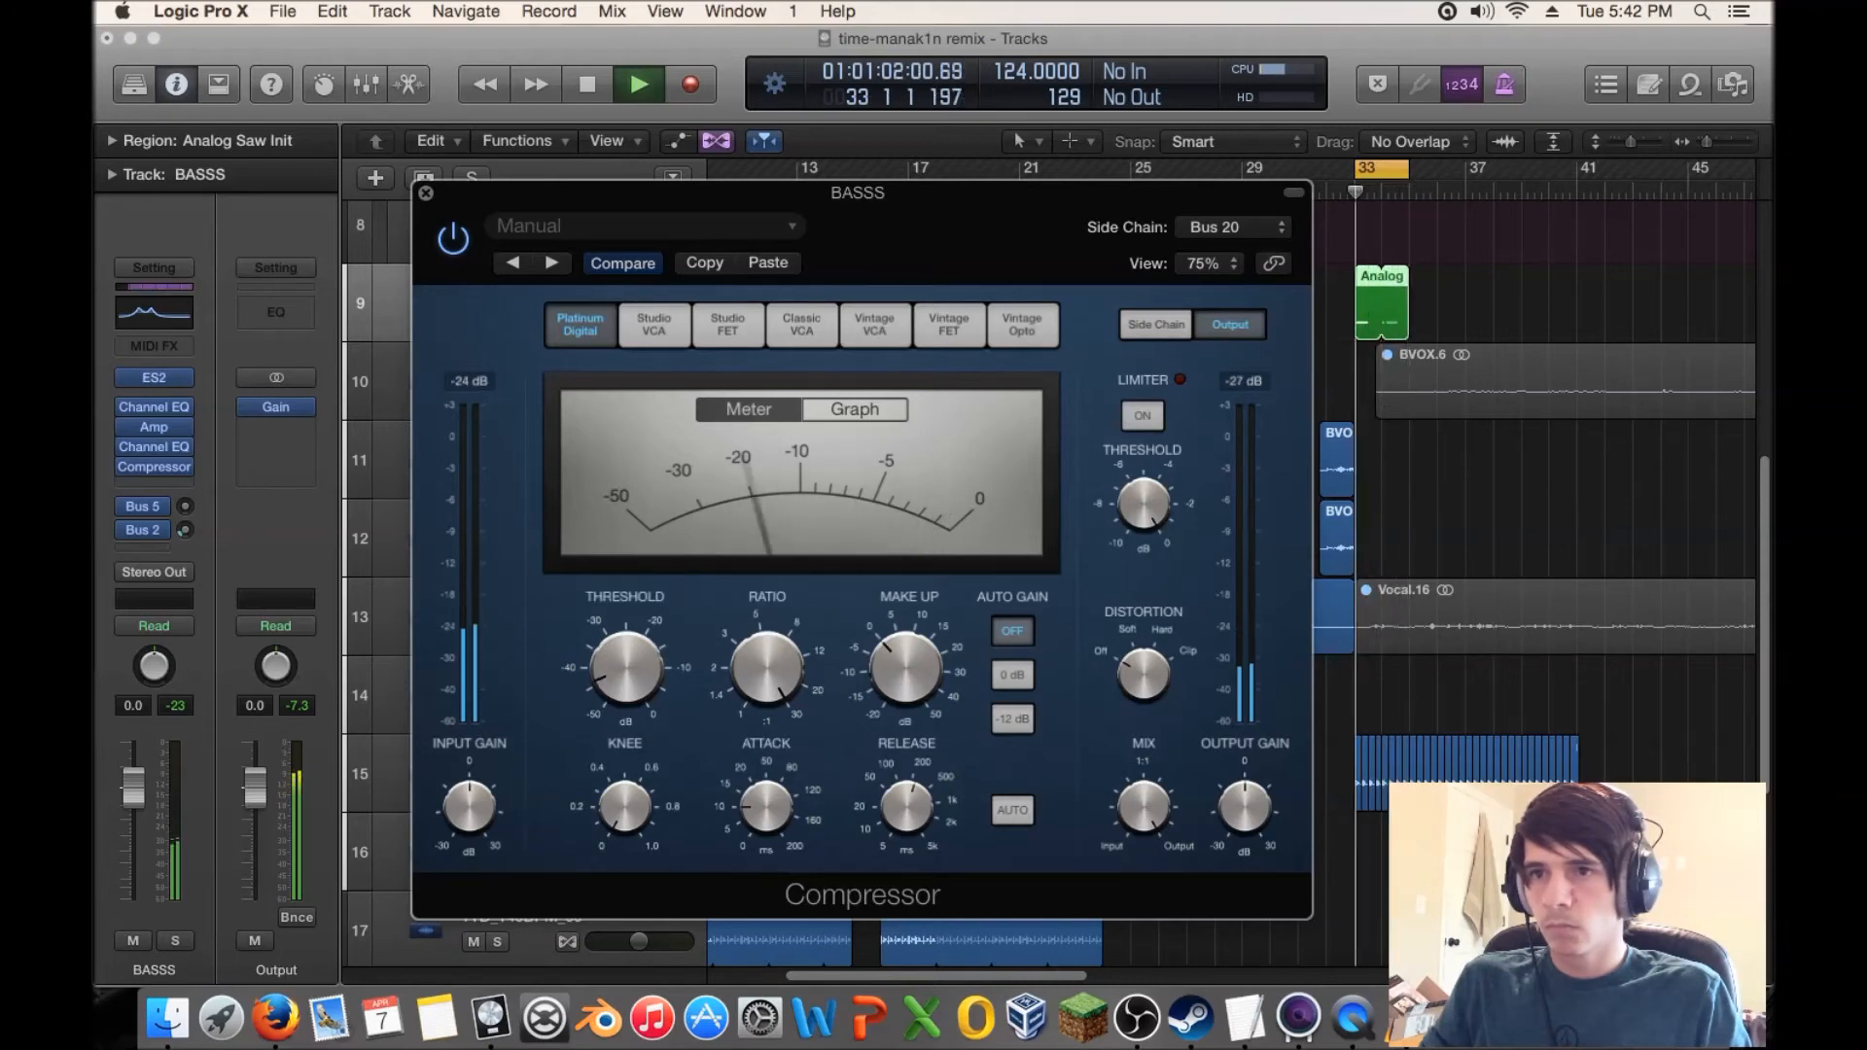
- Adjust the Compressor's release slightly using the gain reduction graph, and review its side chain detection and filter settings
left_click(854, 409)
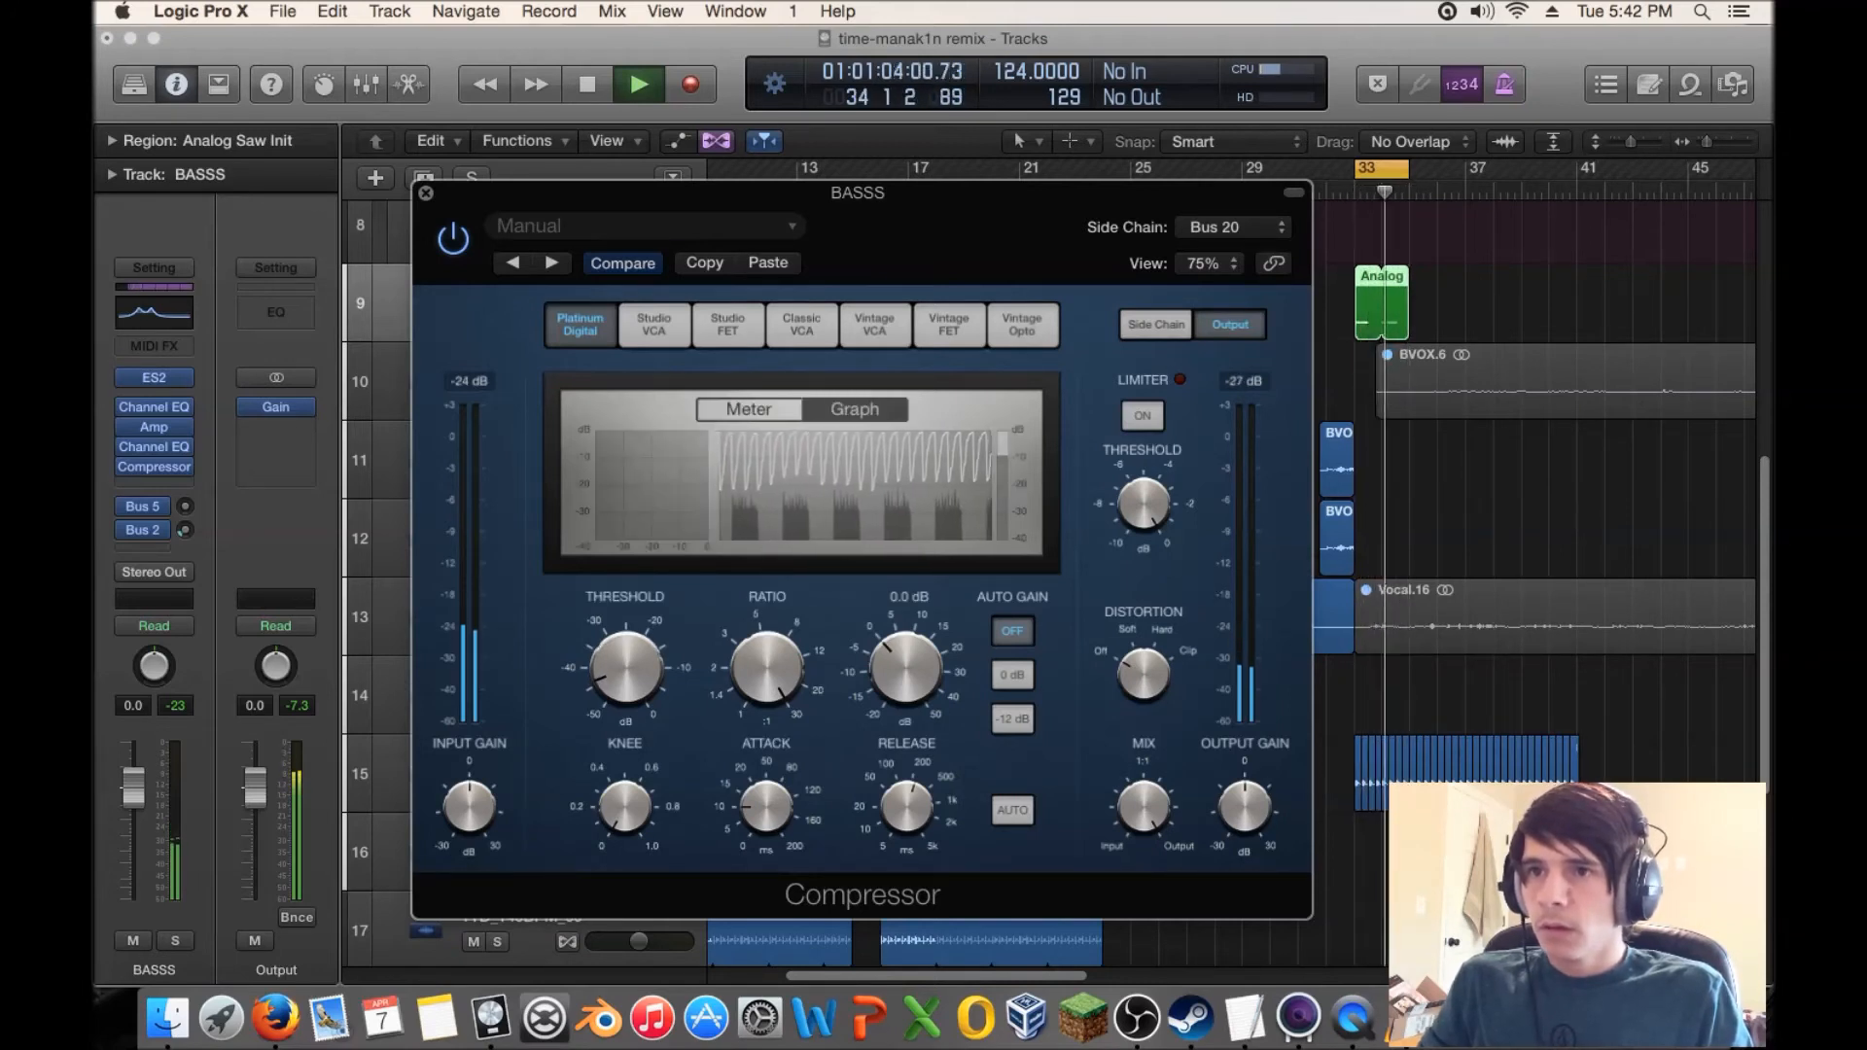
left_click_drag(906, 807, 907, 811)
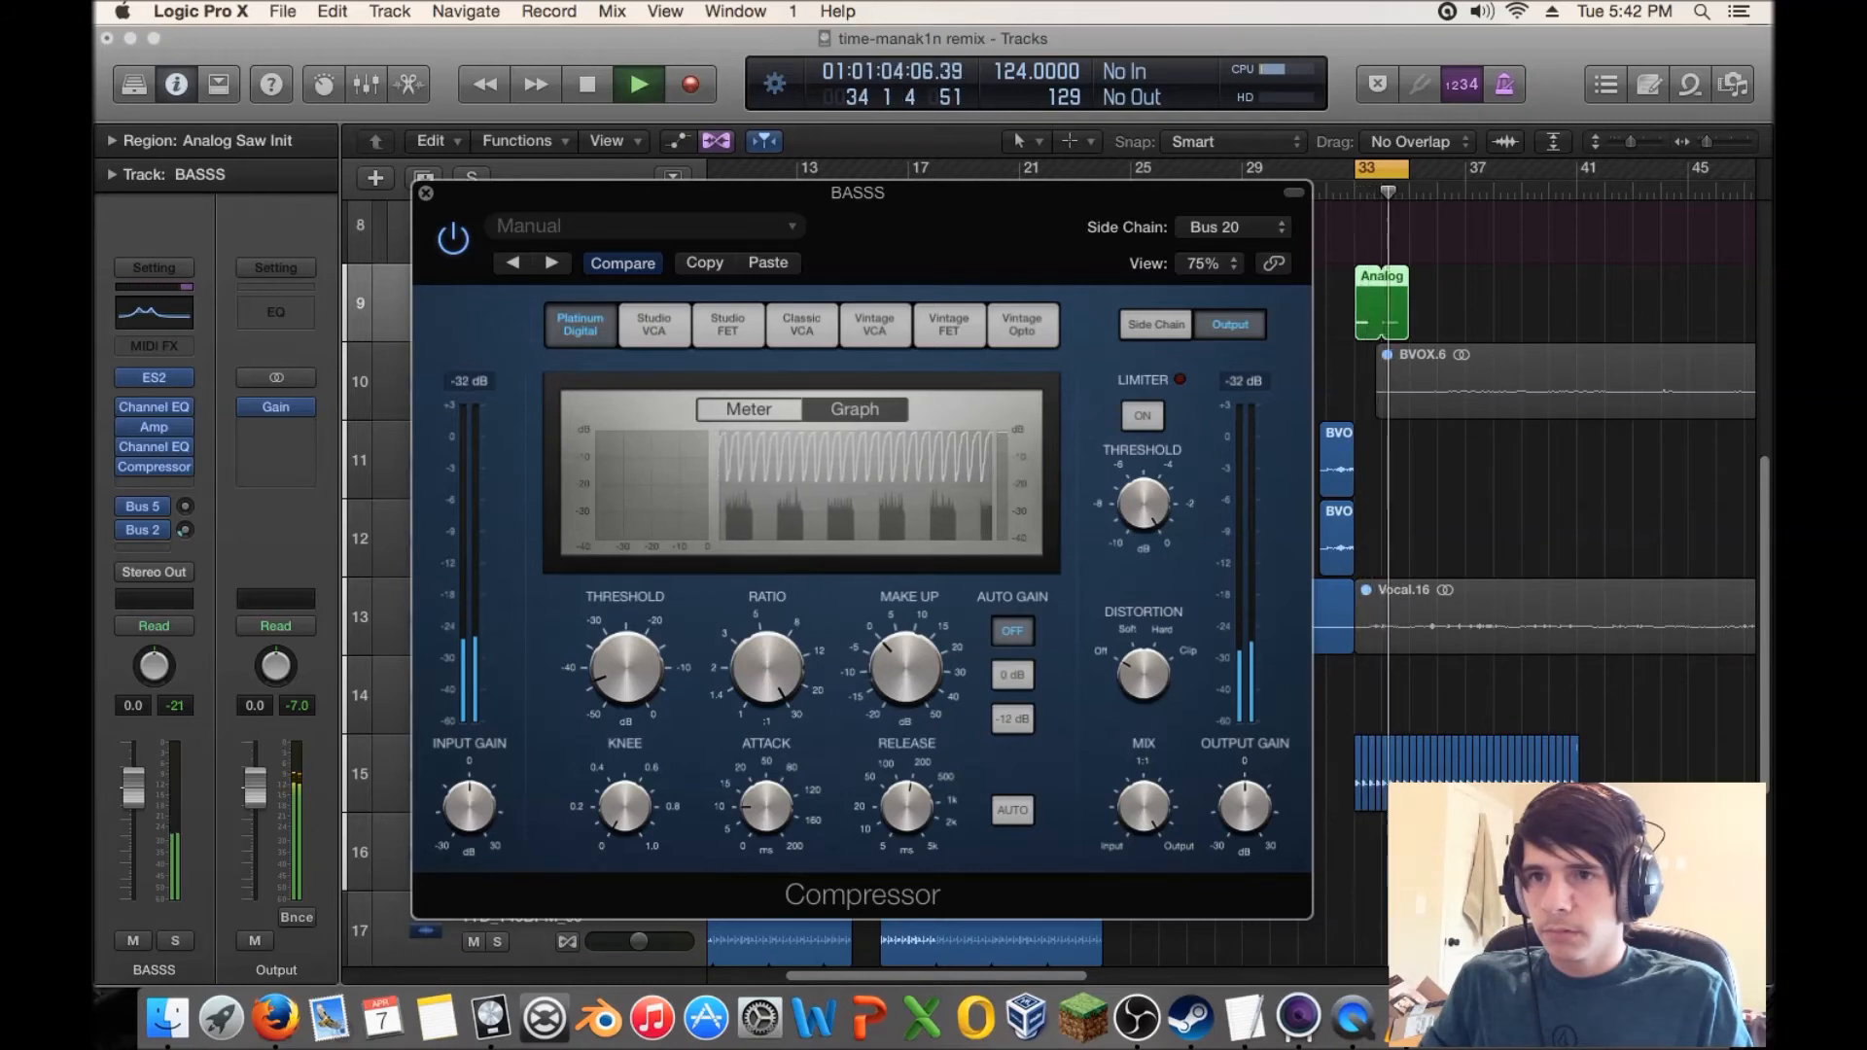
left_click(1156, 325)
mouse_move(1144, 673)
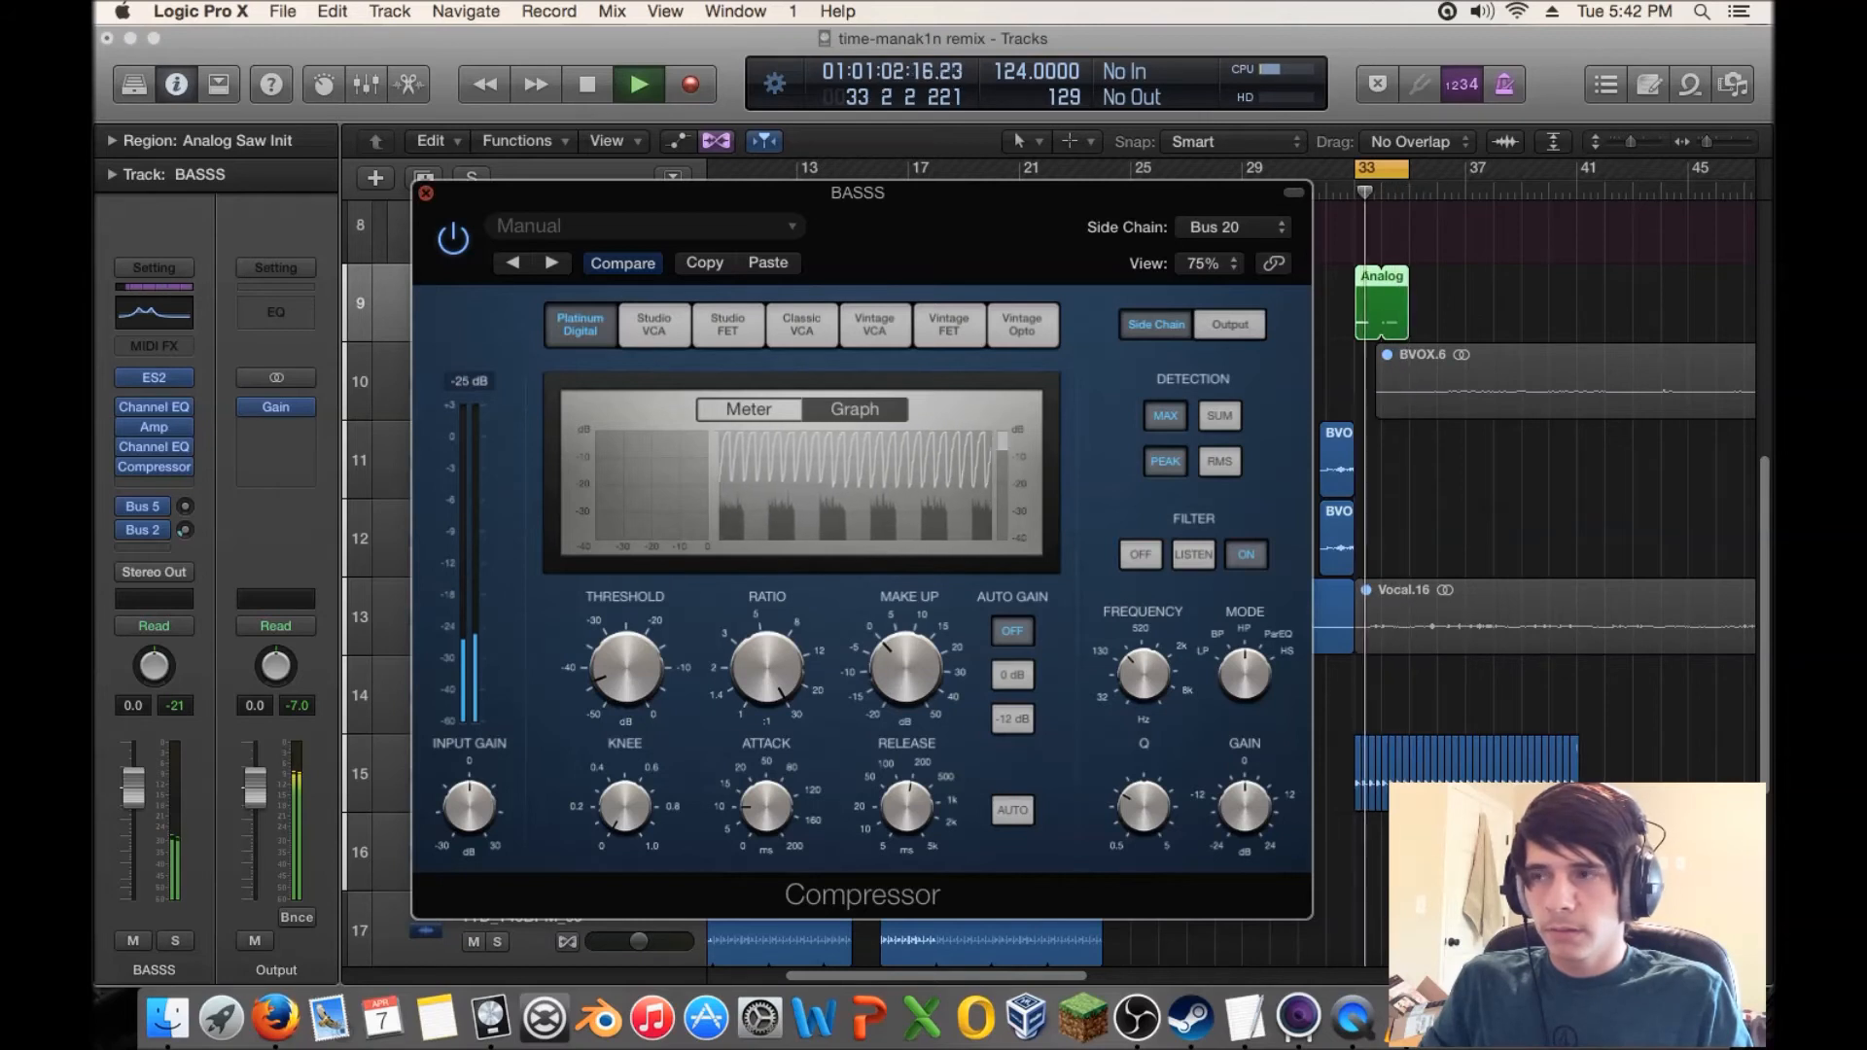
left_click(426, 193)
key("space")
- Raise the BASSS track's Bus 2 send to about -13.6 dB and listen to the cycle
left_click(144, 530)
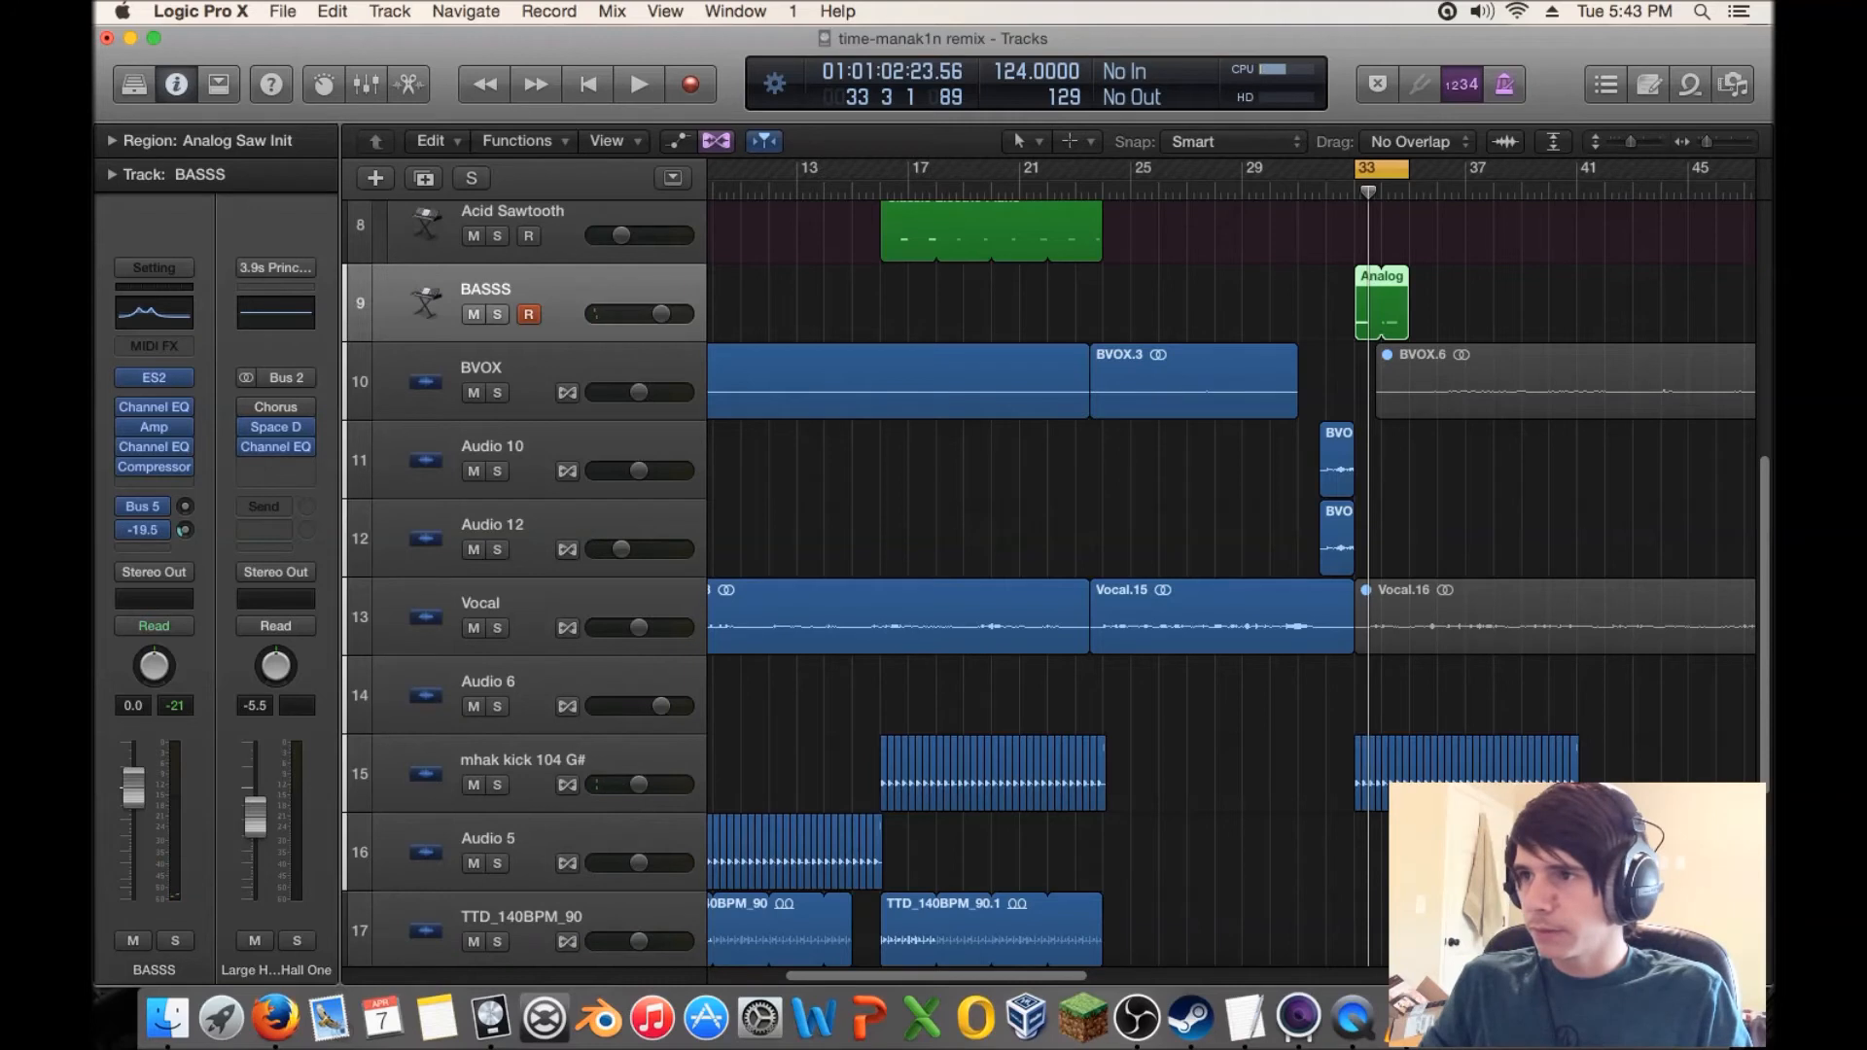
key("space")
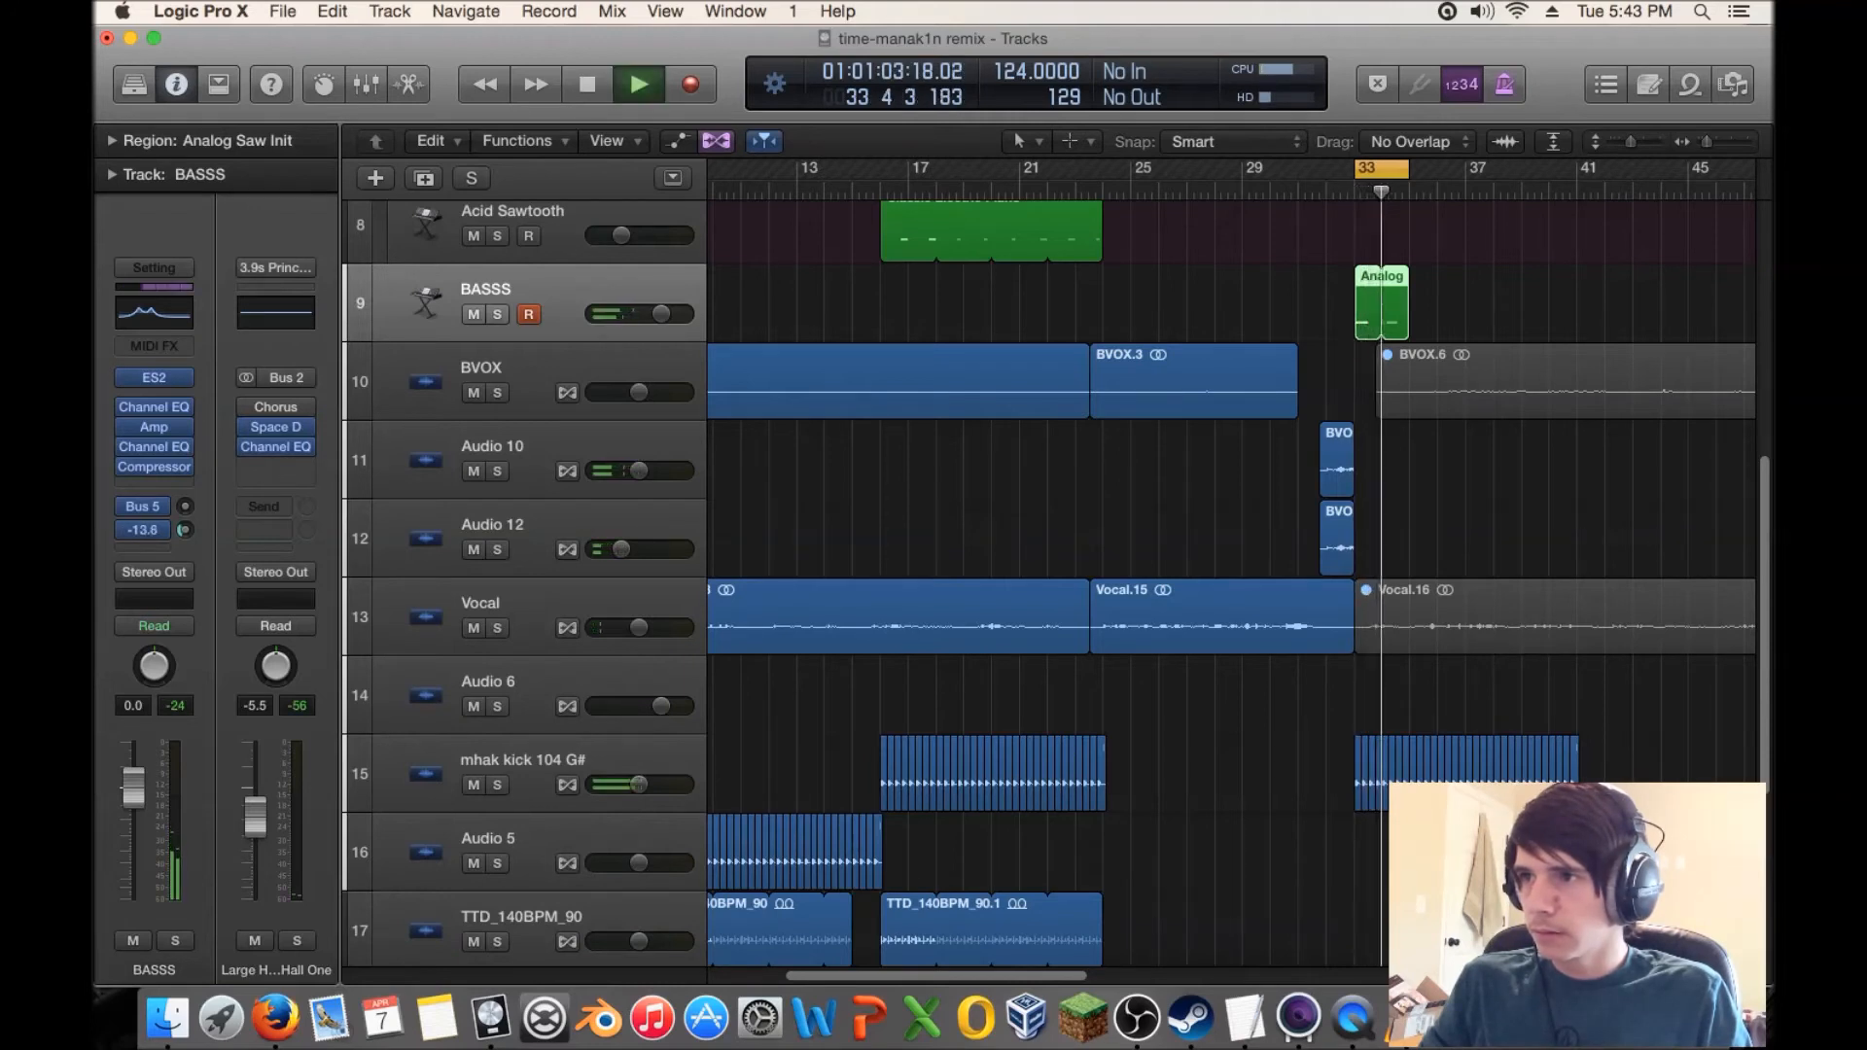
key("space")
- Reopen the BASSS Compressor to check it against a short playback of the cycle, and close it
left_click(154, 466)
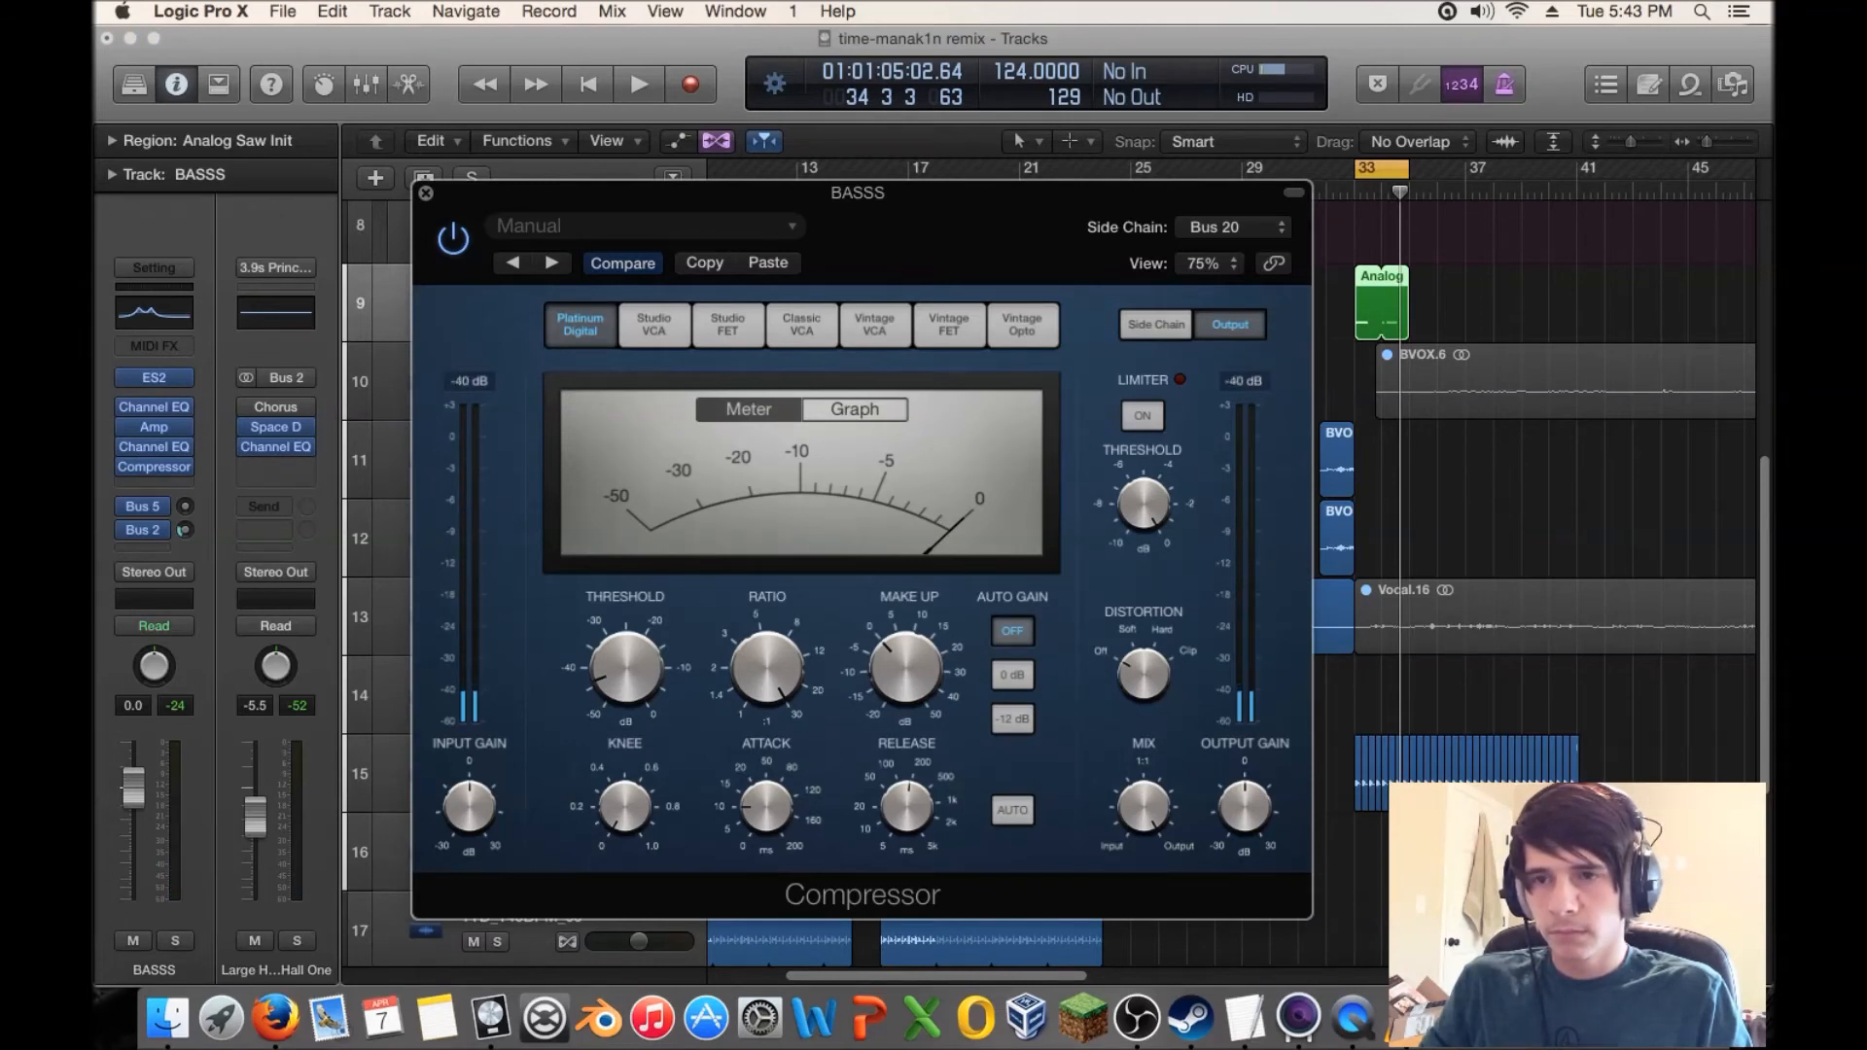
key("space")
key("space")
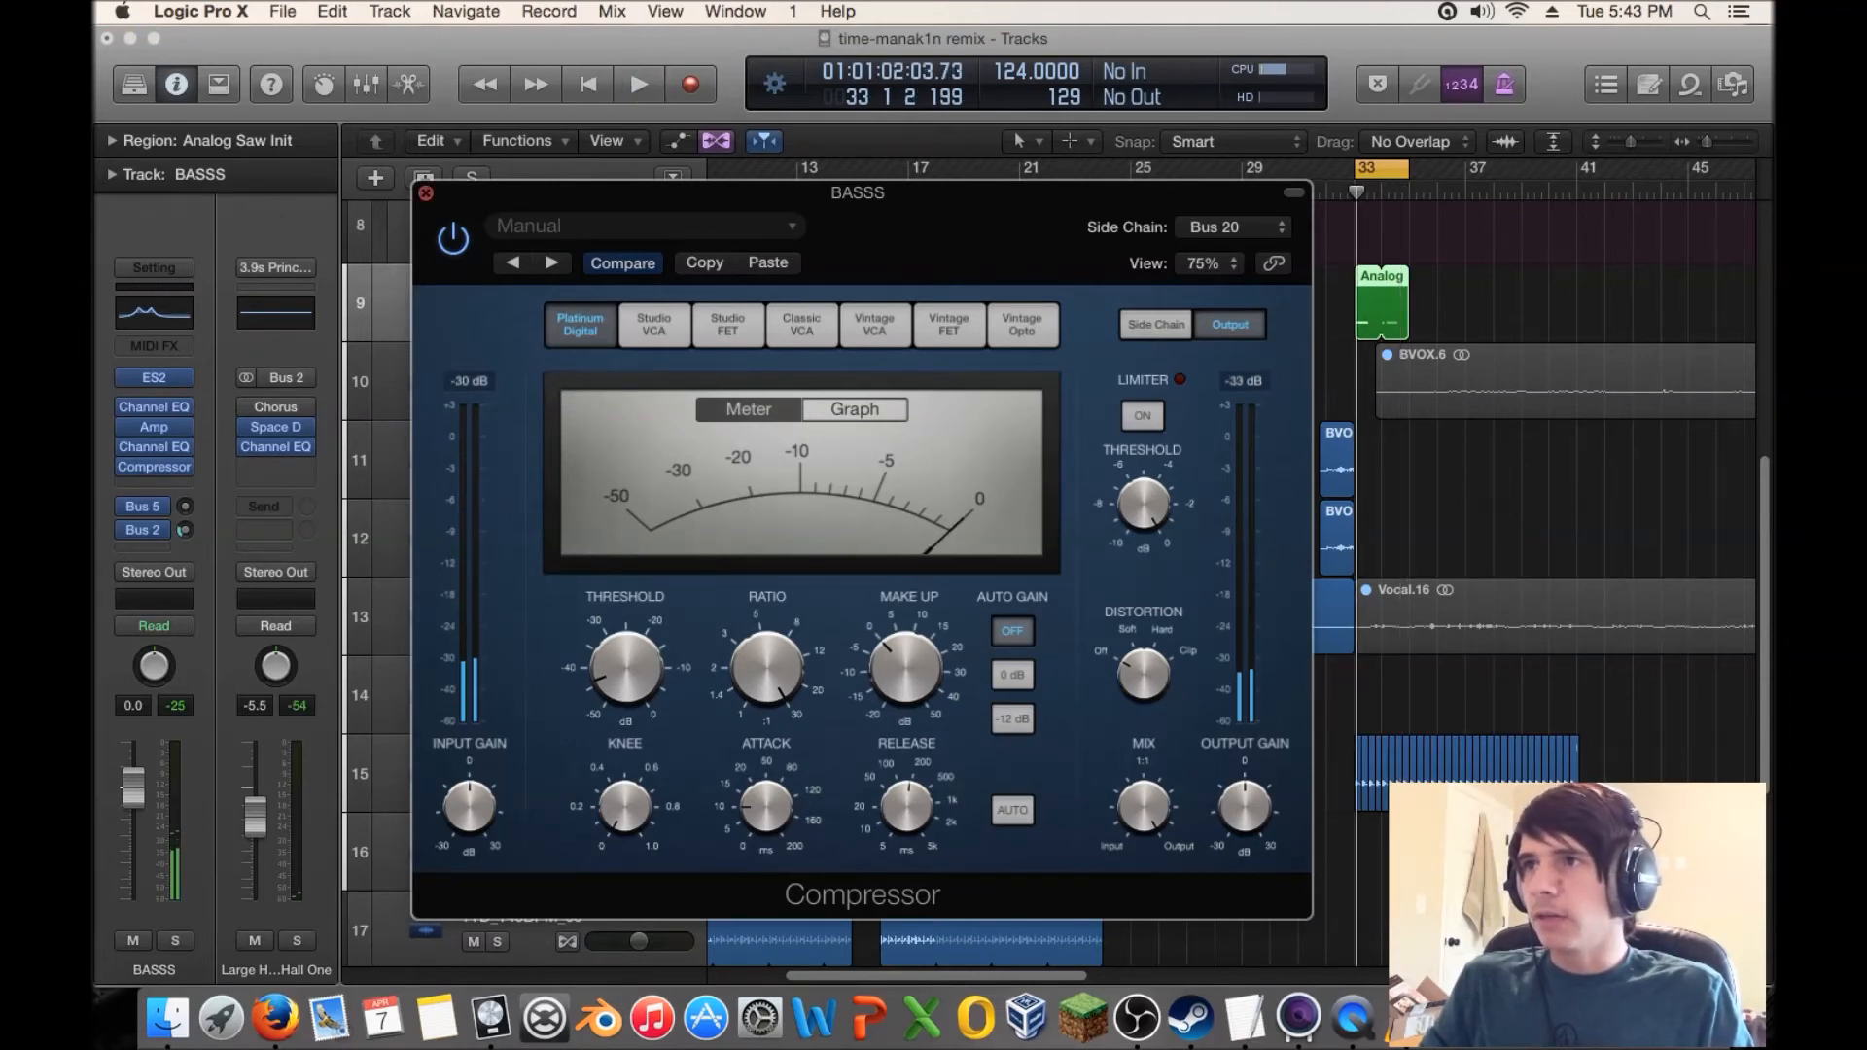
left_click(425, 193)
- Insert a Channel EQ at the end of the BASSS chain and move the flat Channel EQ from before the Compressor to after it
left_click(153, 484)
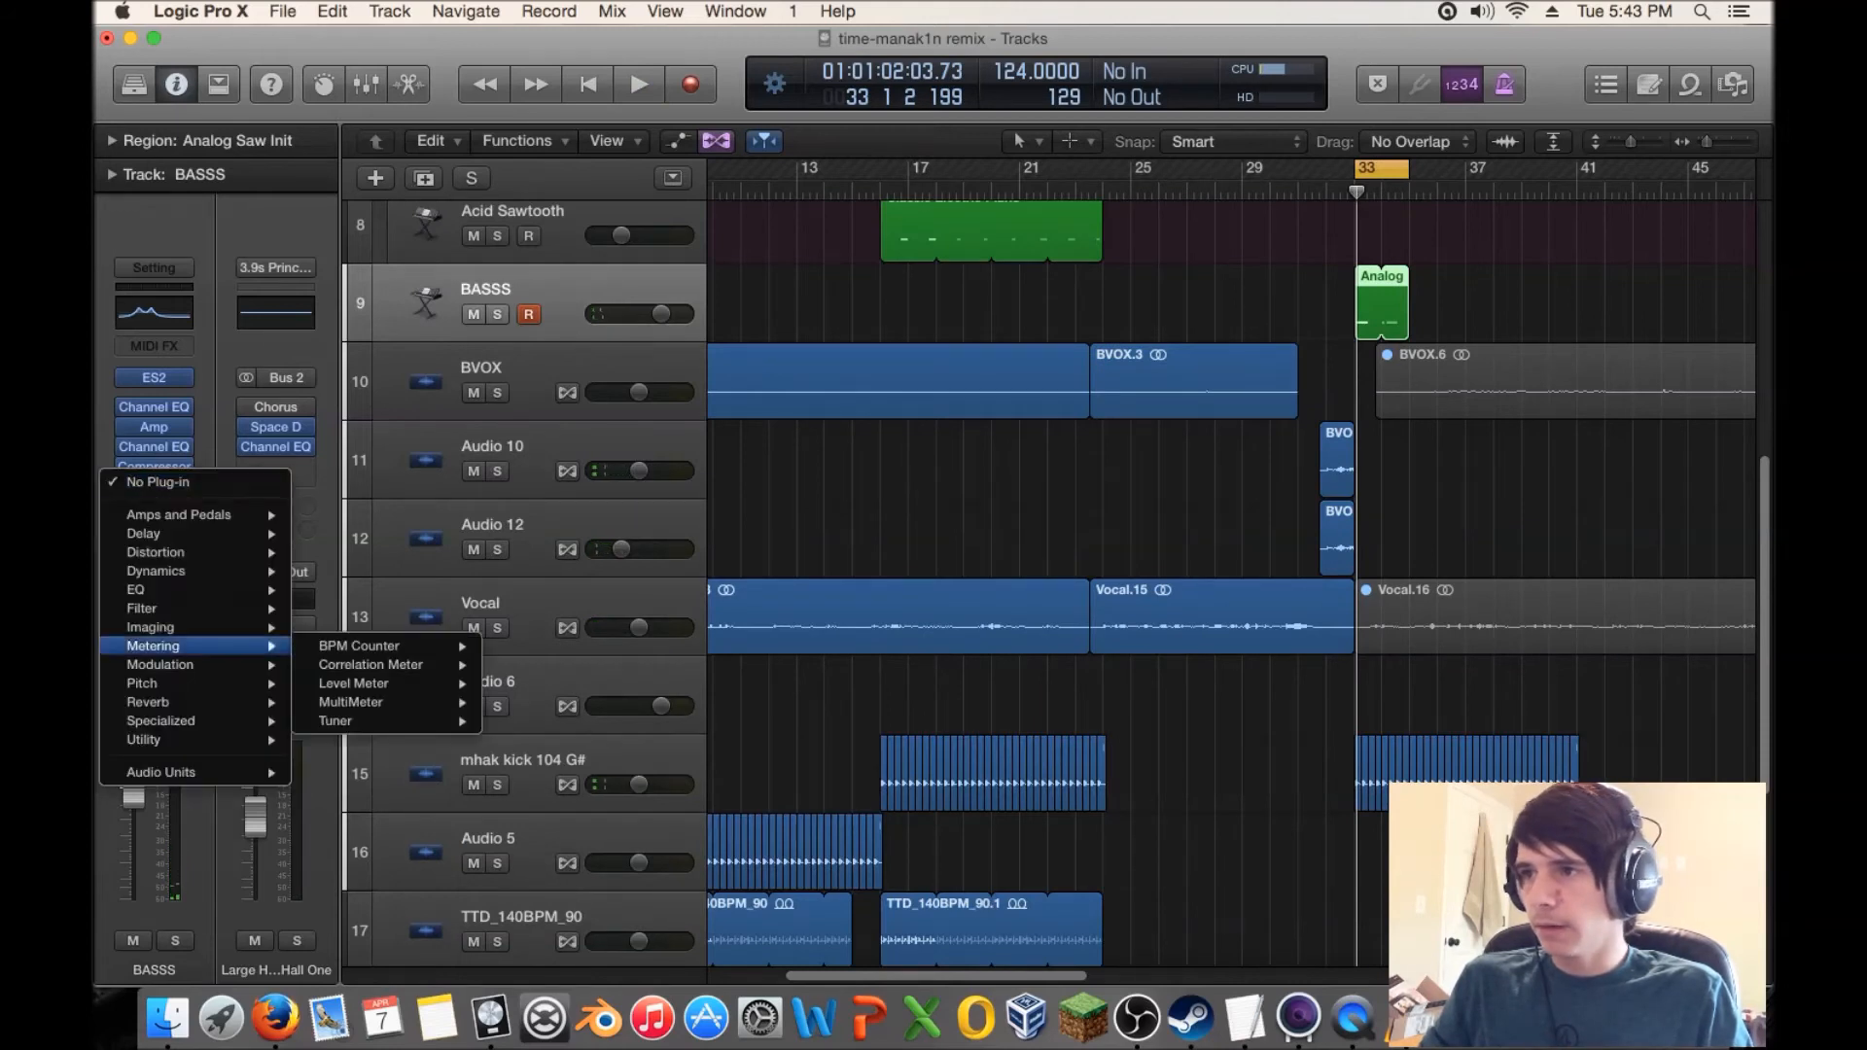
left_click(331, 589)
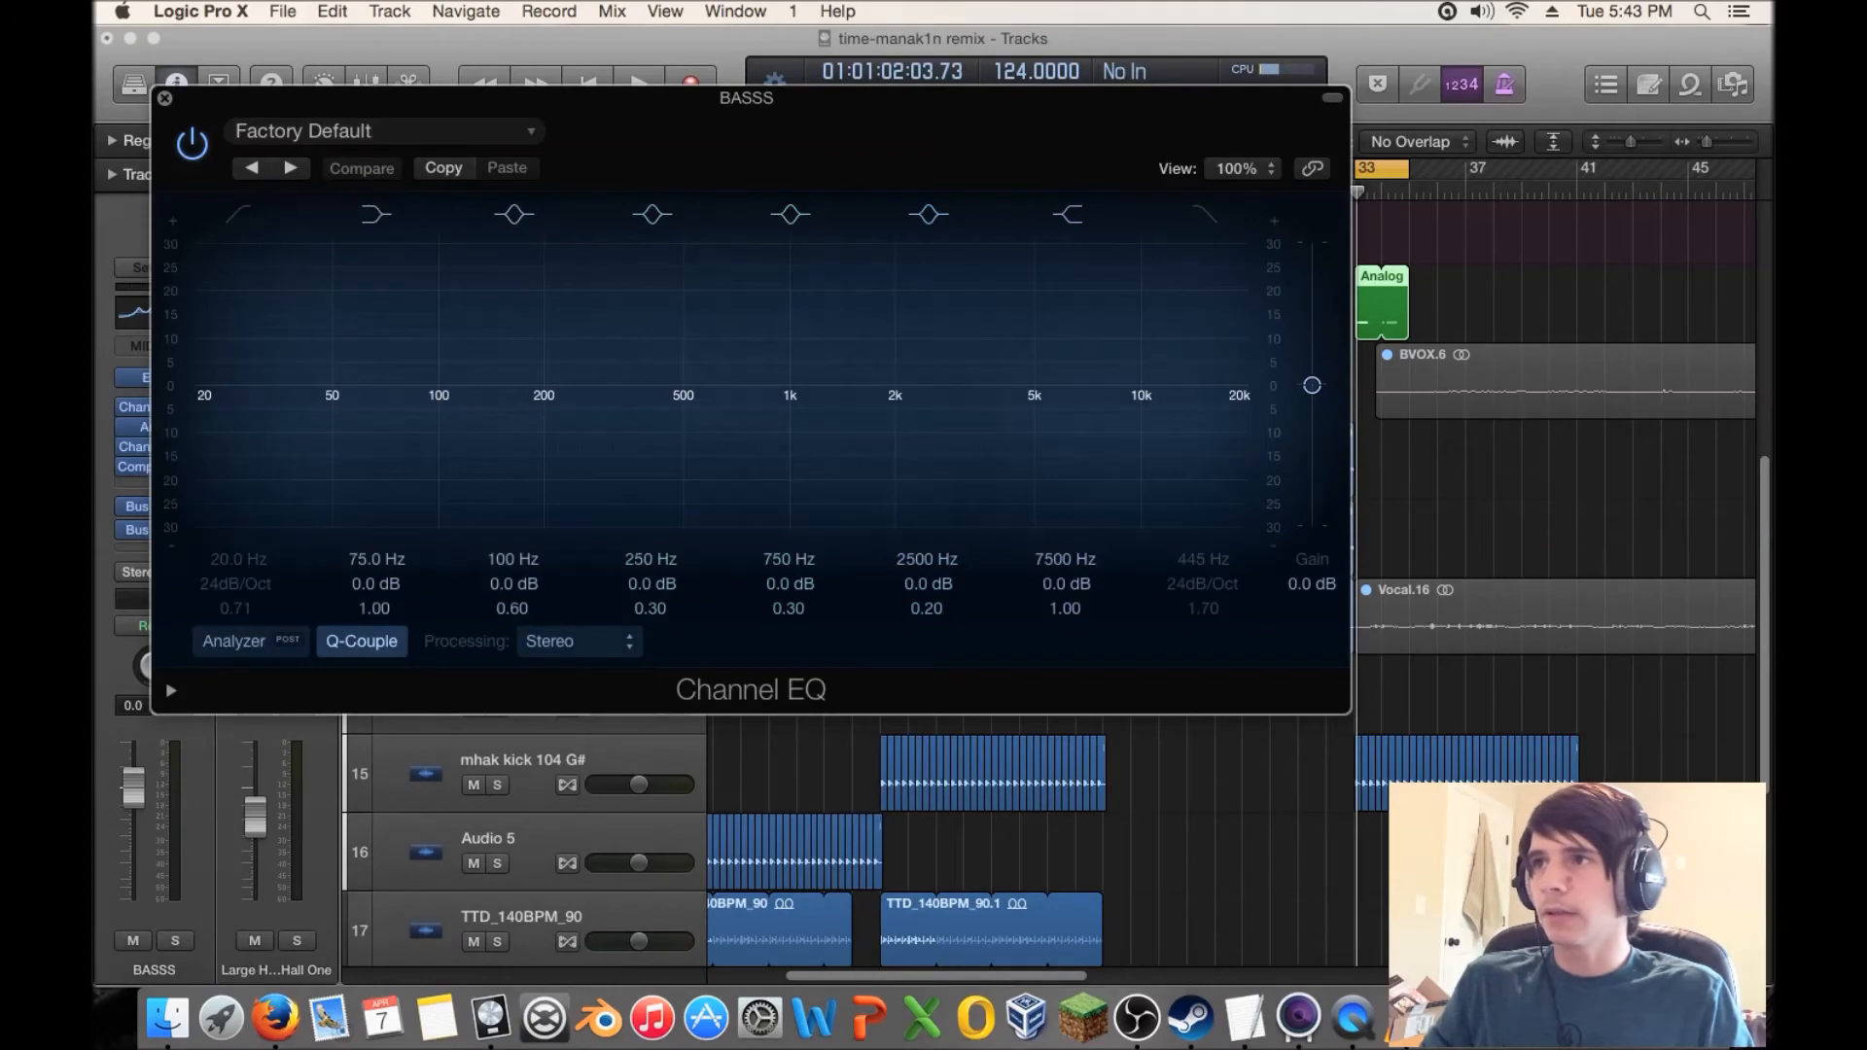
left_click(165, 98)
left_click_drag(154, 447, 155, 477)
left_click(153, 387)
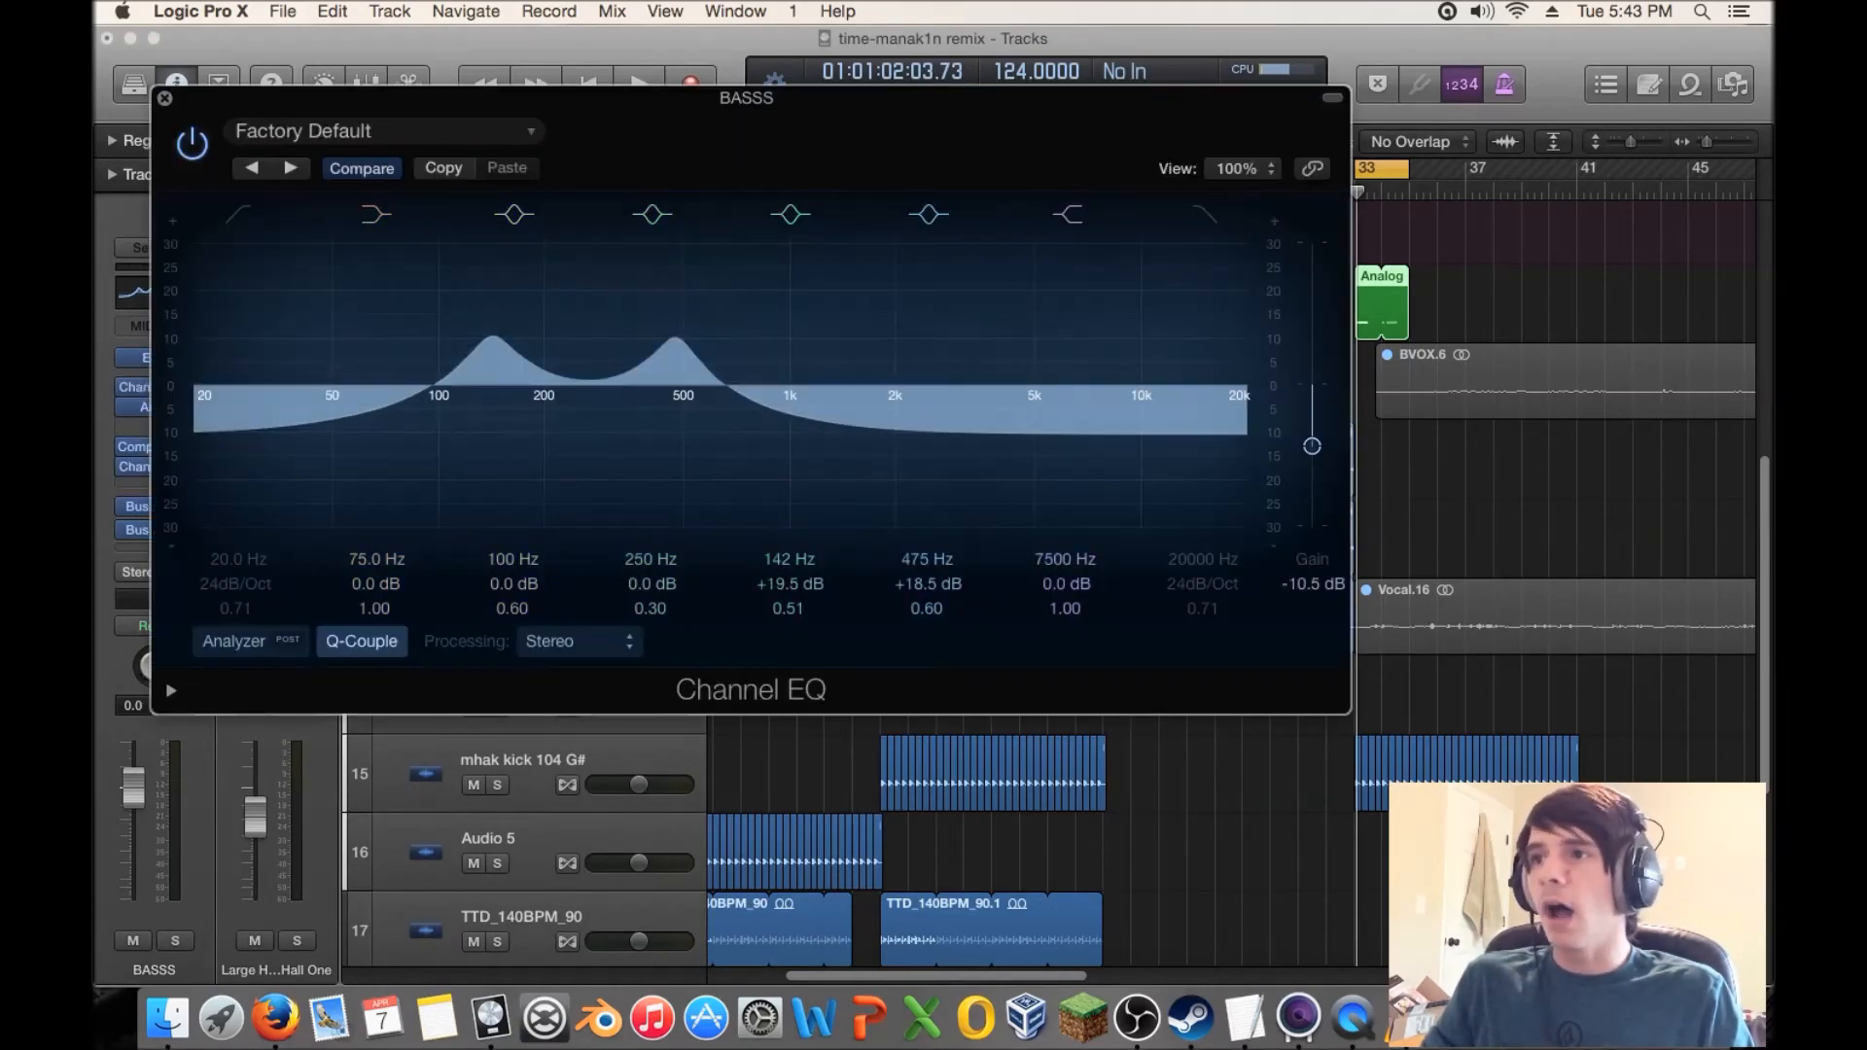
left_click(165, 99)
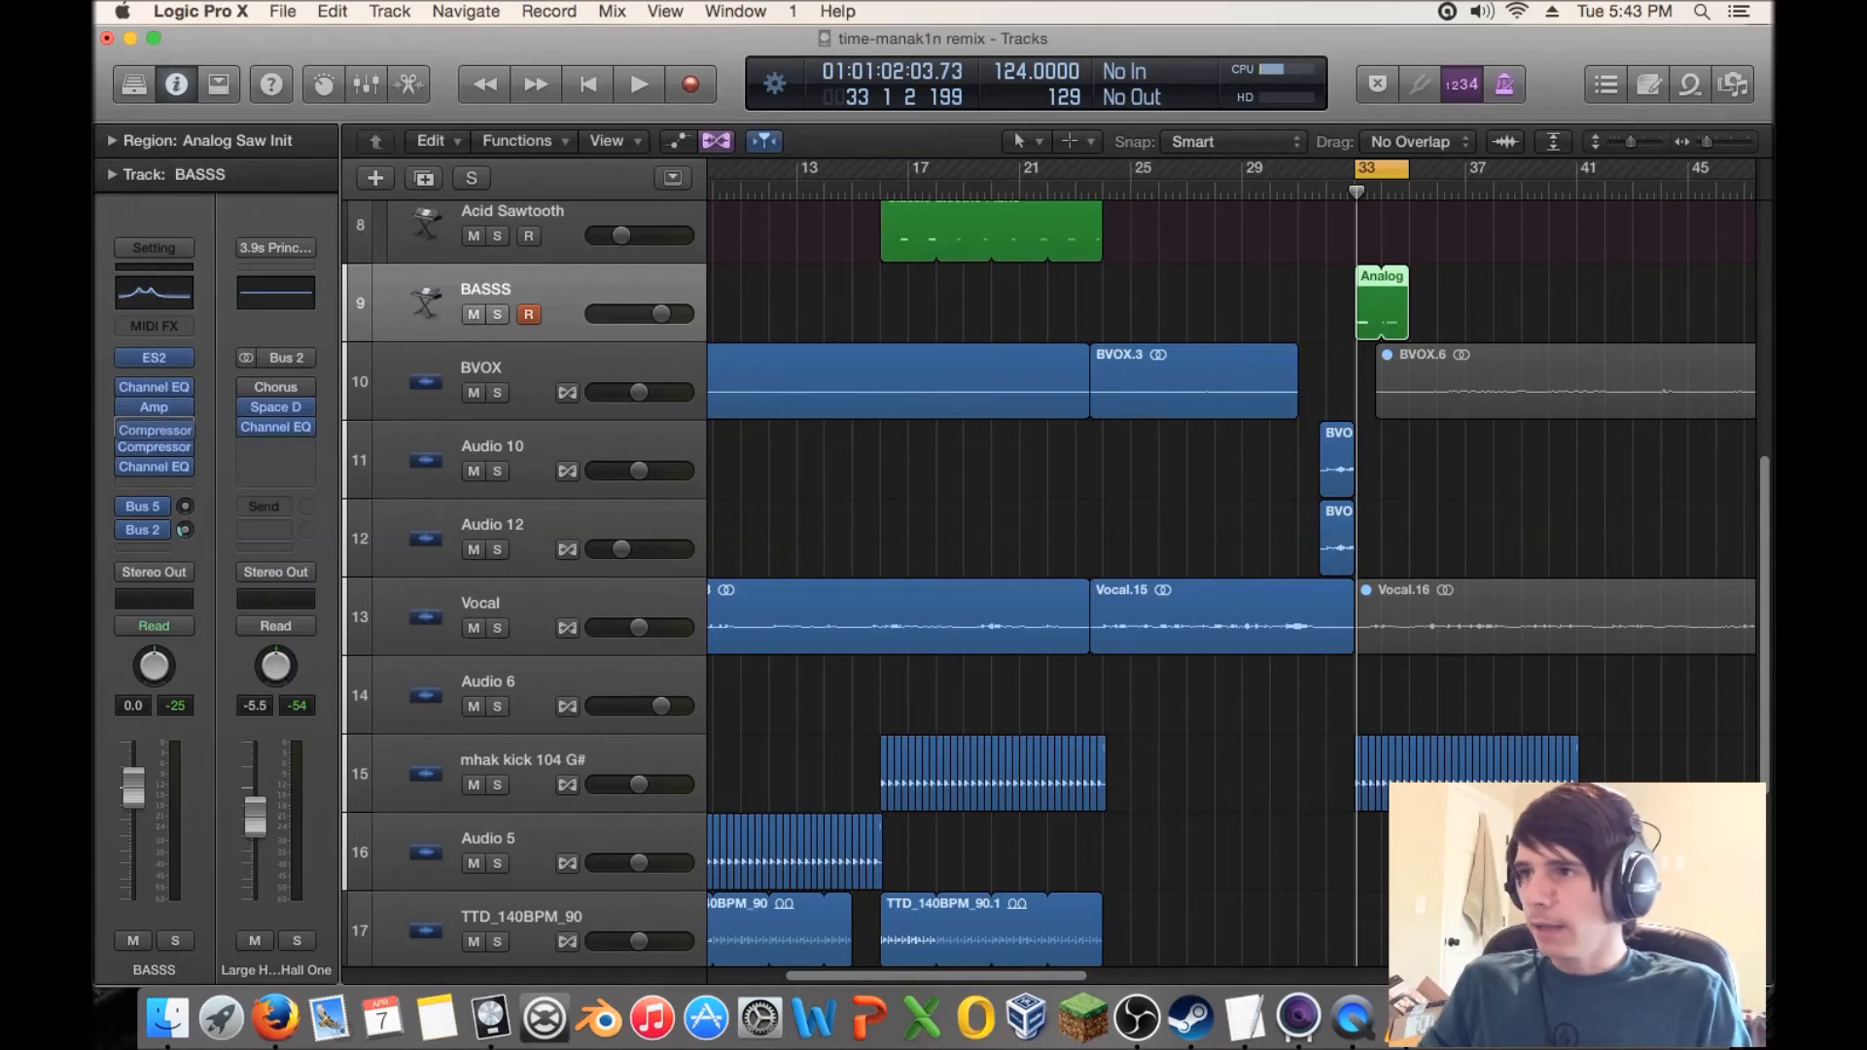
- Solo BASSS and boost the last Channel EQ by 6.5 dB at 61 Hz while the cycle plays
left_click(154, 467)
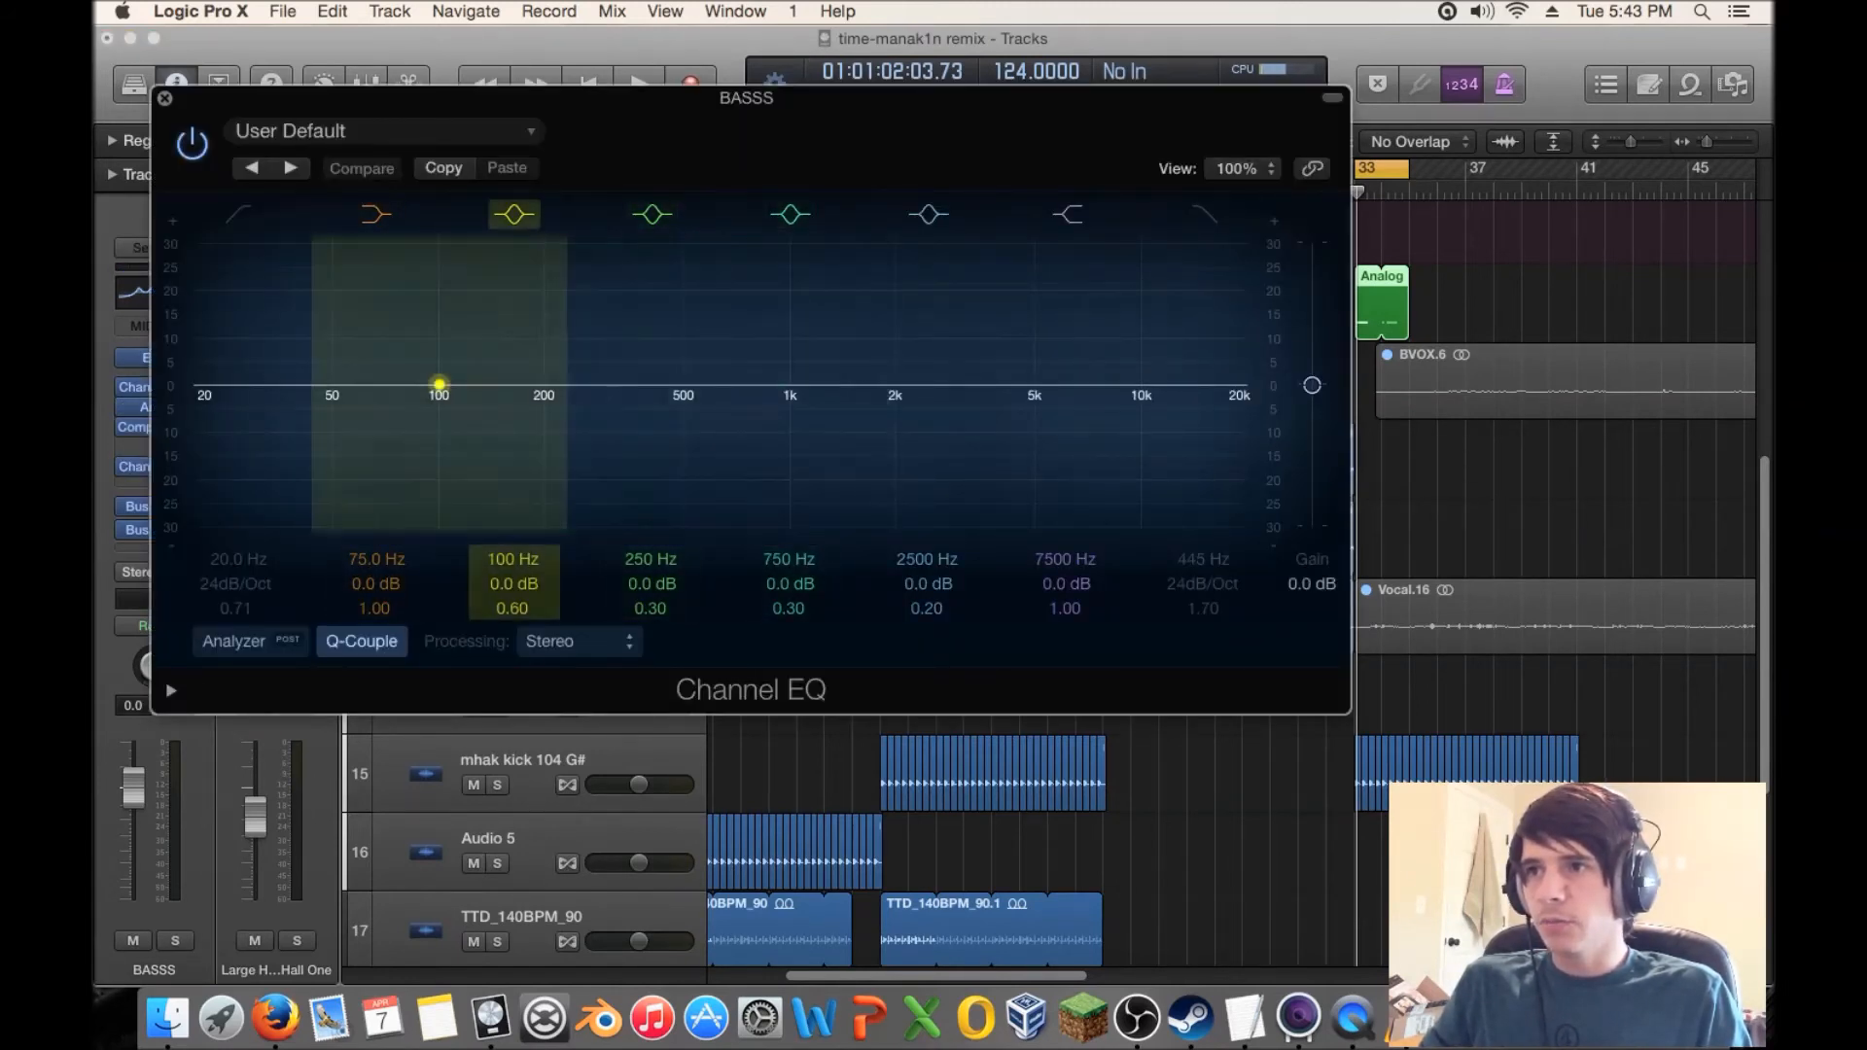
key("space")
left_click_drag(439, 384, 362, 299)
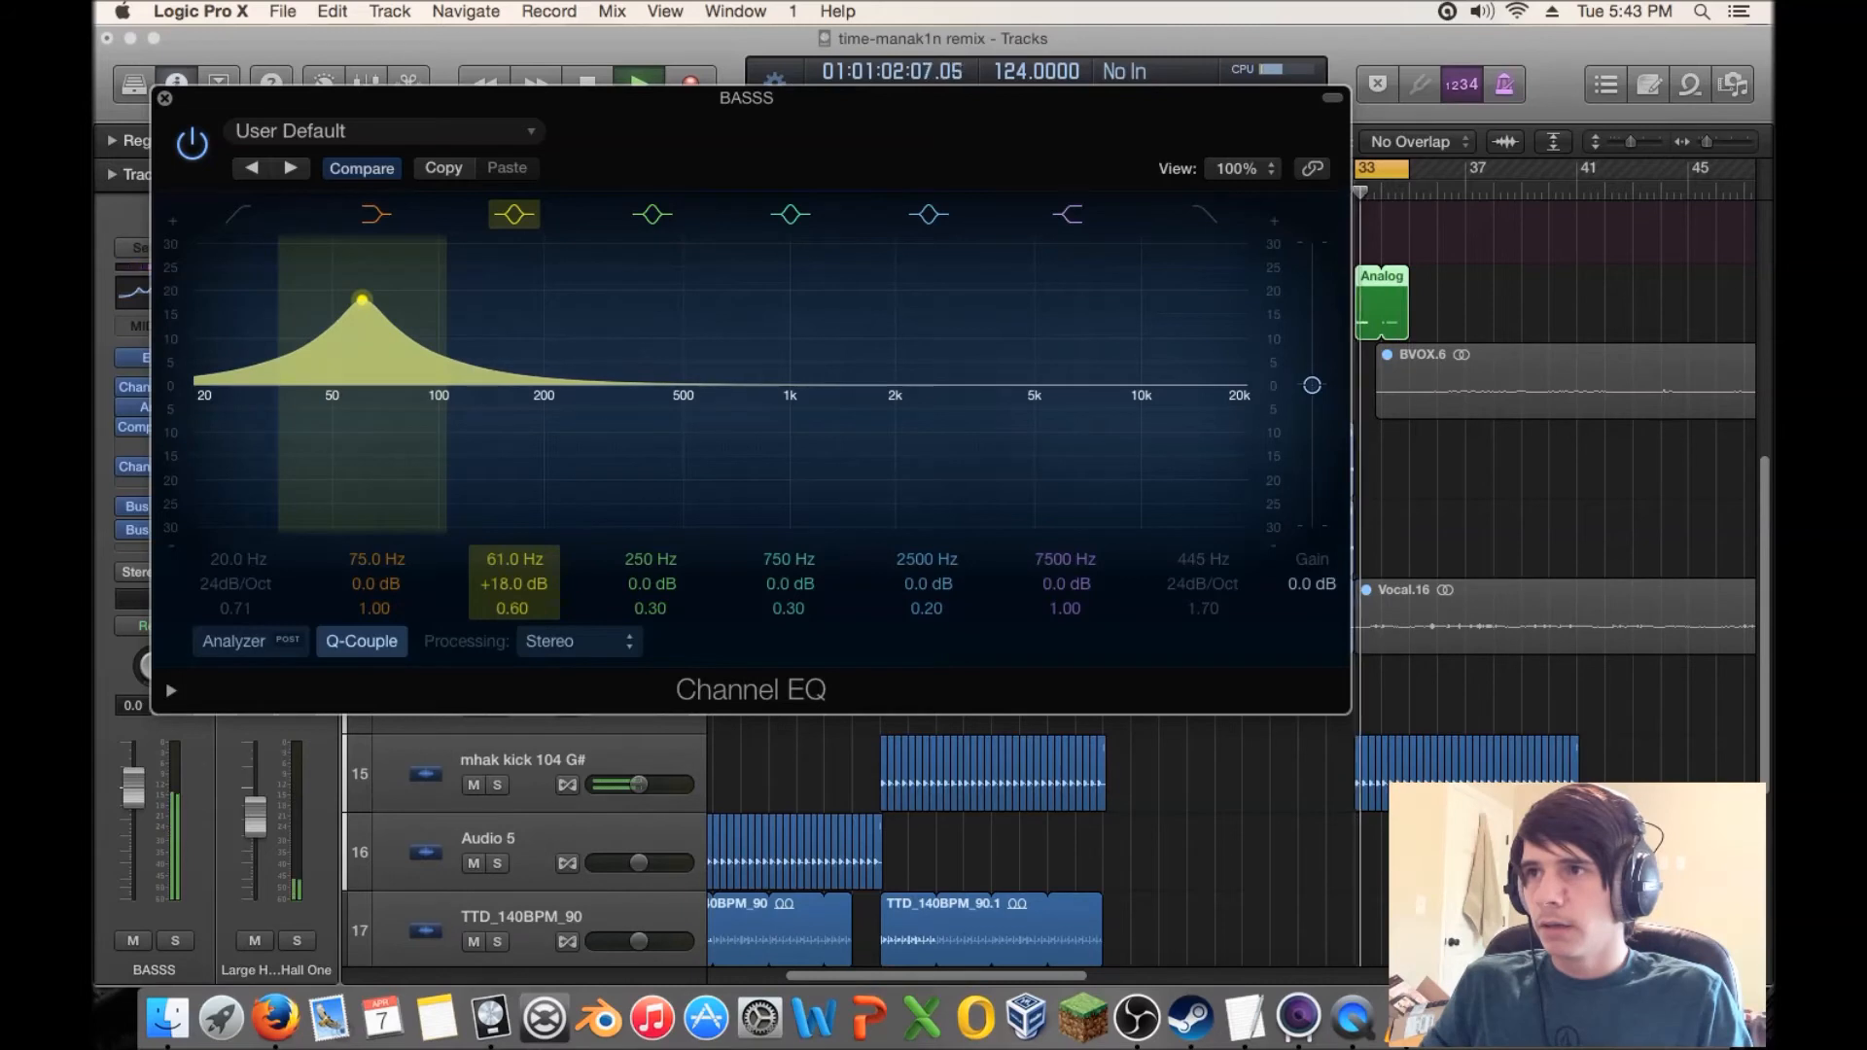
left_click(175, 940)
left_click_drag(364, 304, 362, 353)
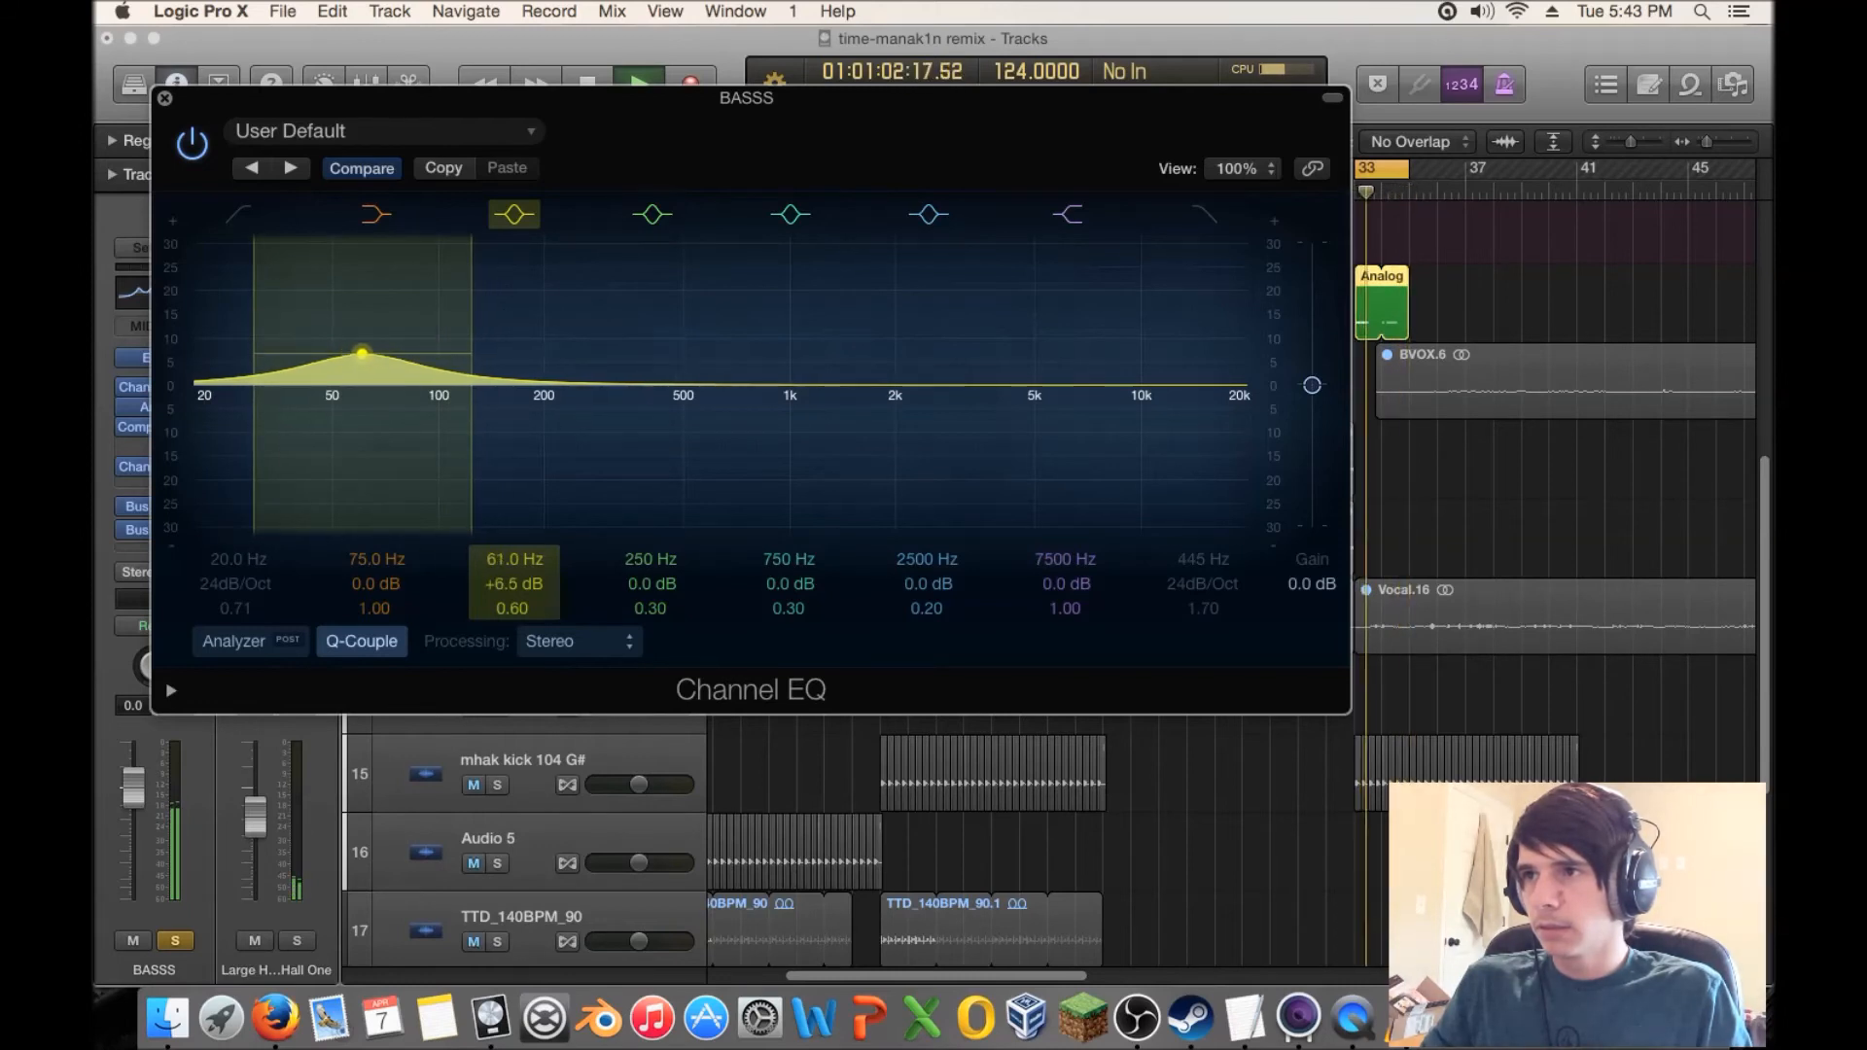
- Shape the bass EQ with a 48 dB/Oct low cut at 39 Hz, +9.0 dB at 270 and 58 Hz, and -6.5 dB at 108 Hz
mouse_move(239, 560)
left_mouse_down()
mouse_move(238, 531)
mouse_move(236, 560)
left_mouse_up()
left_click_drag(745, 385, 833, 386)
left_click_drag(578, 385, 589, 341)
left_click_drag(837, 385, 449, 416)
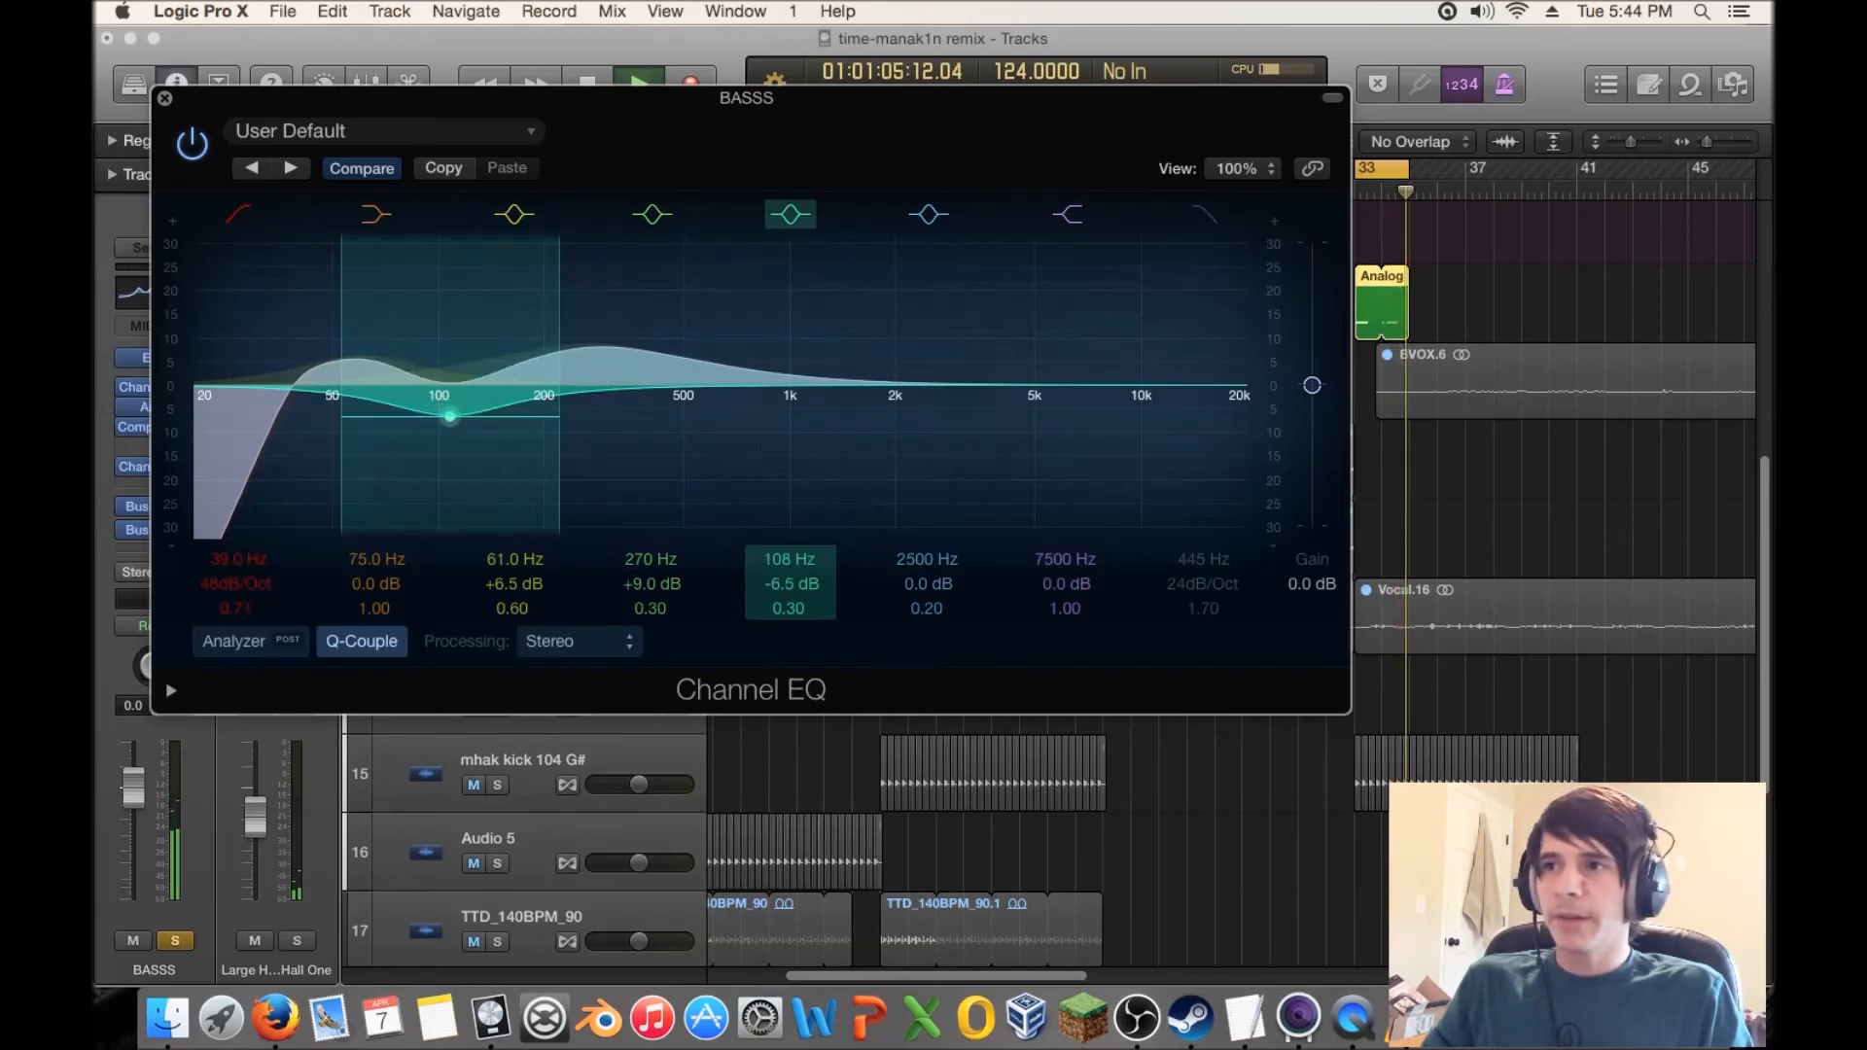
left_click_drag(363, 355, 357, 341)
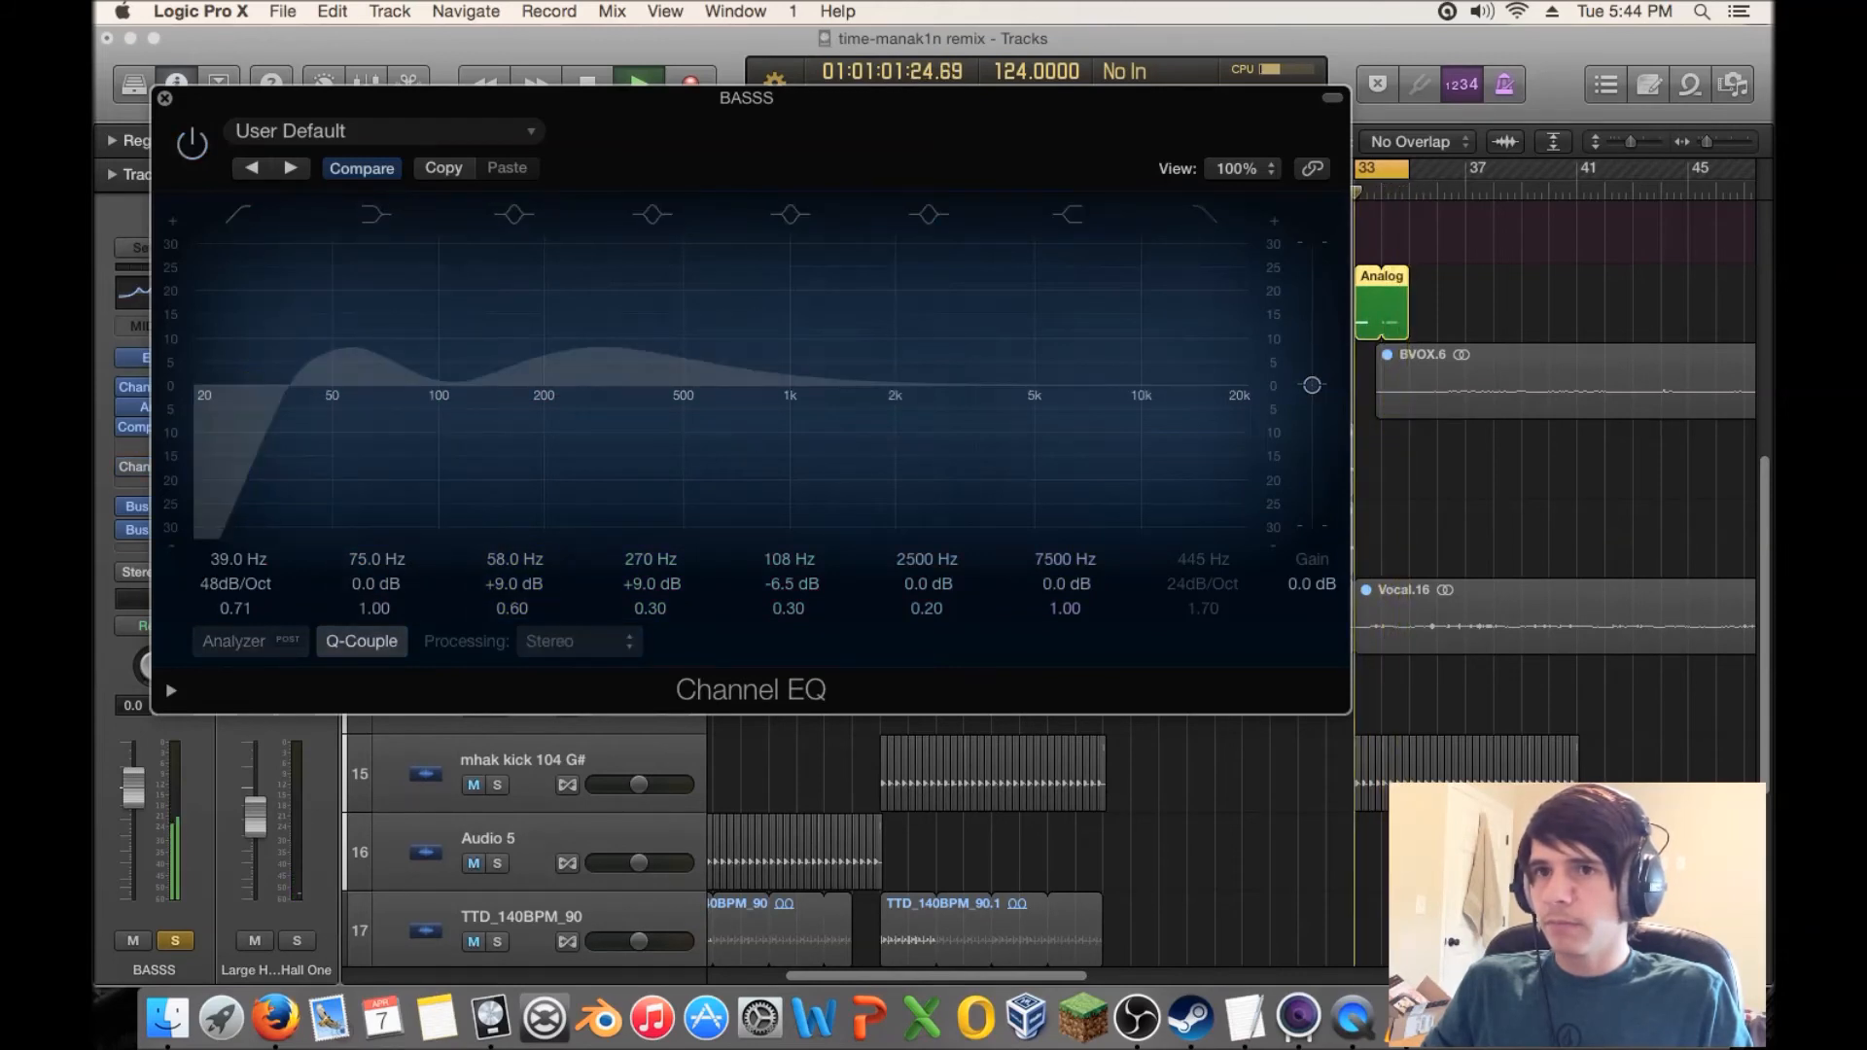
- Compare the bass with the last Channel EQ bypassed and enabled, and listen to it in the full mix
left_click(192, 144)
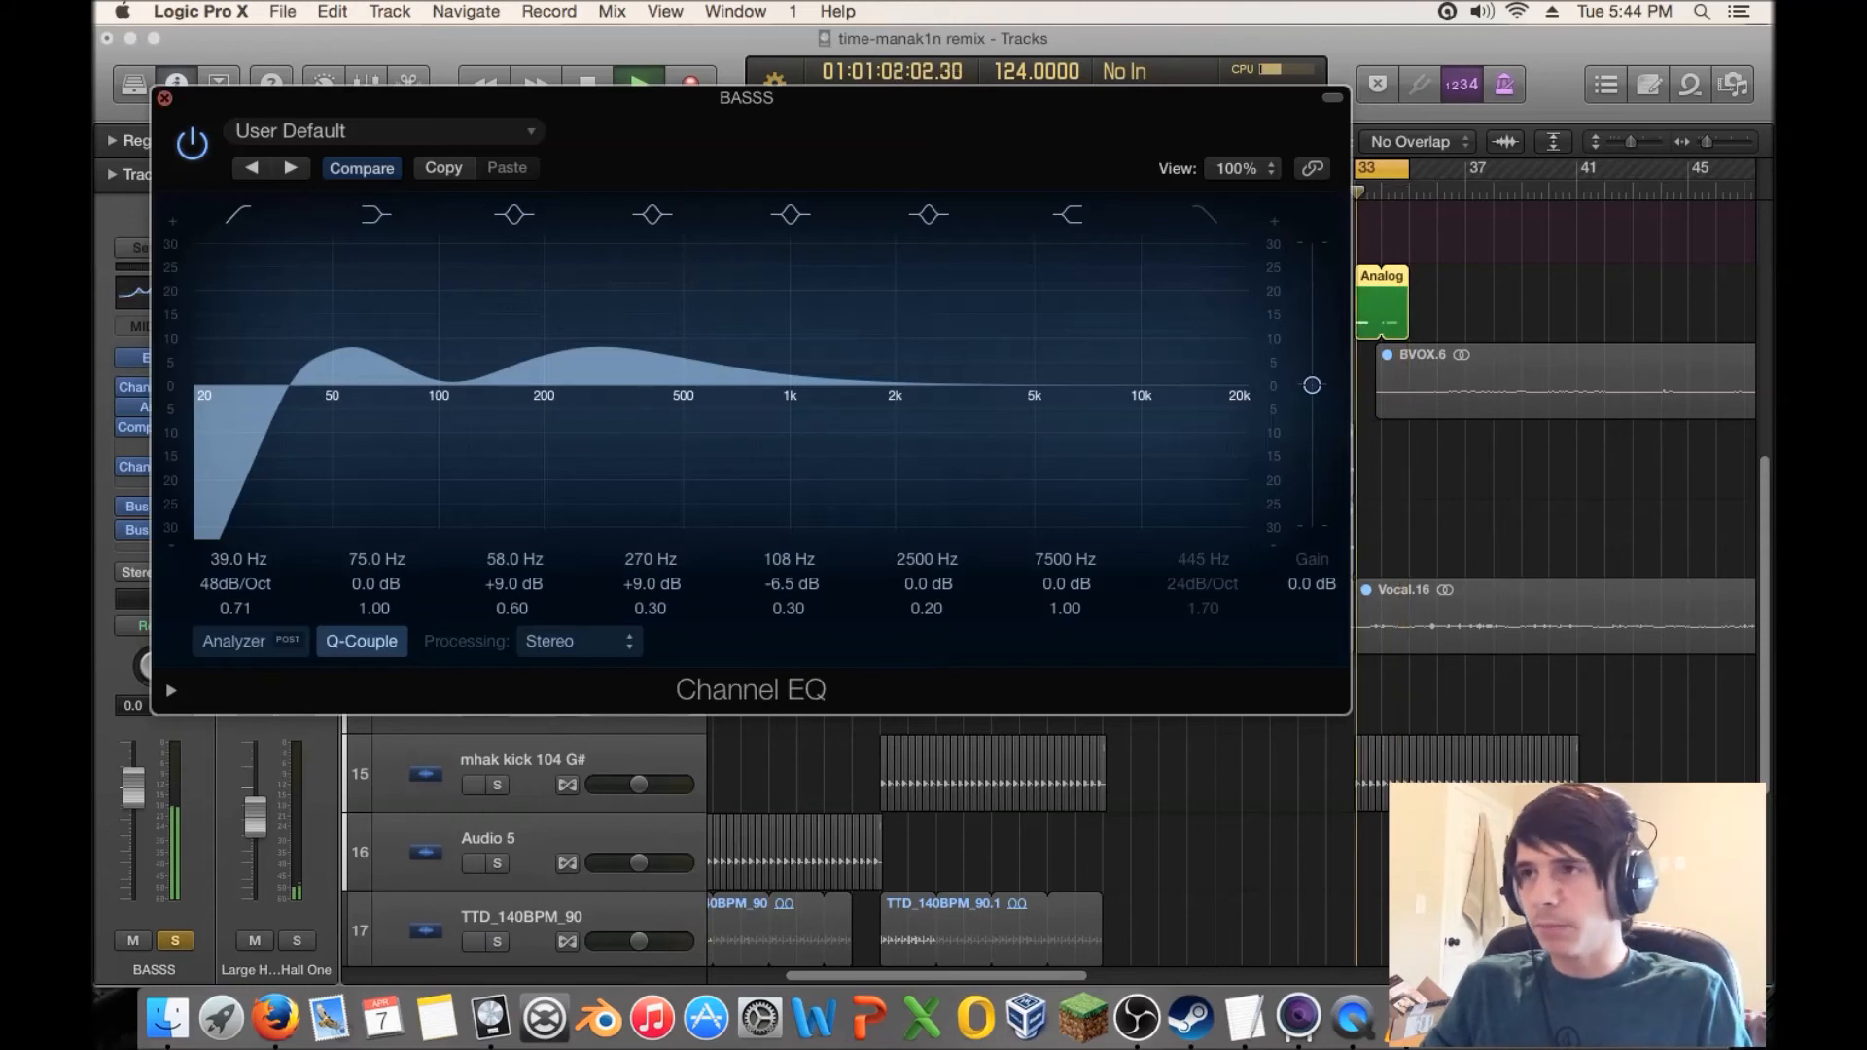
left_click(166, 98)
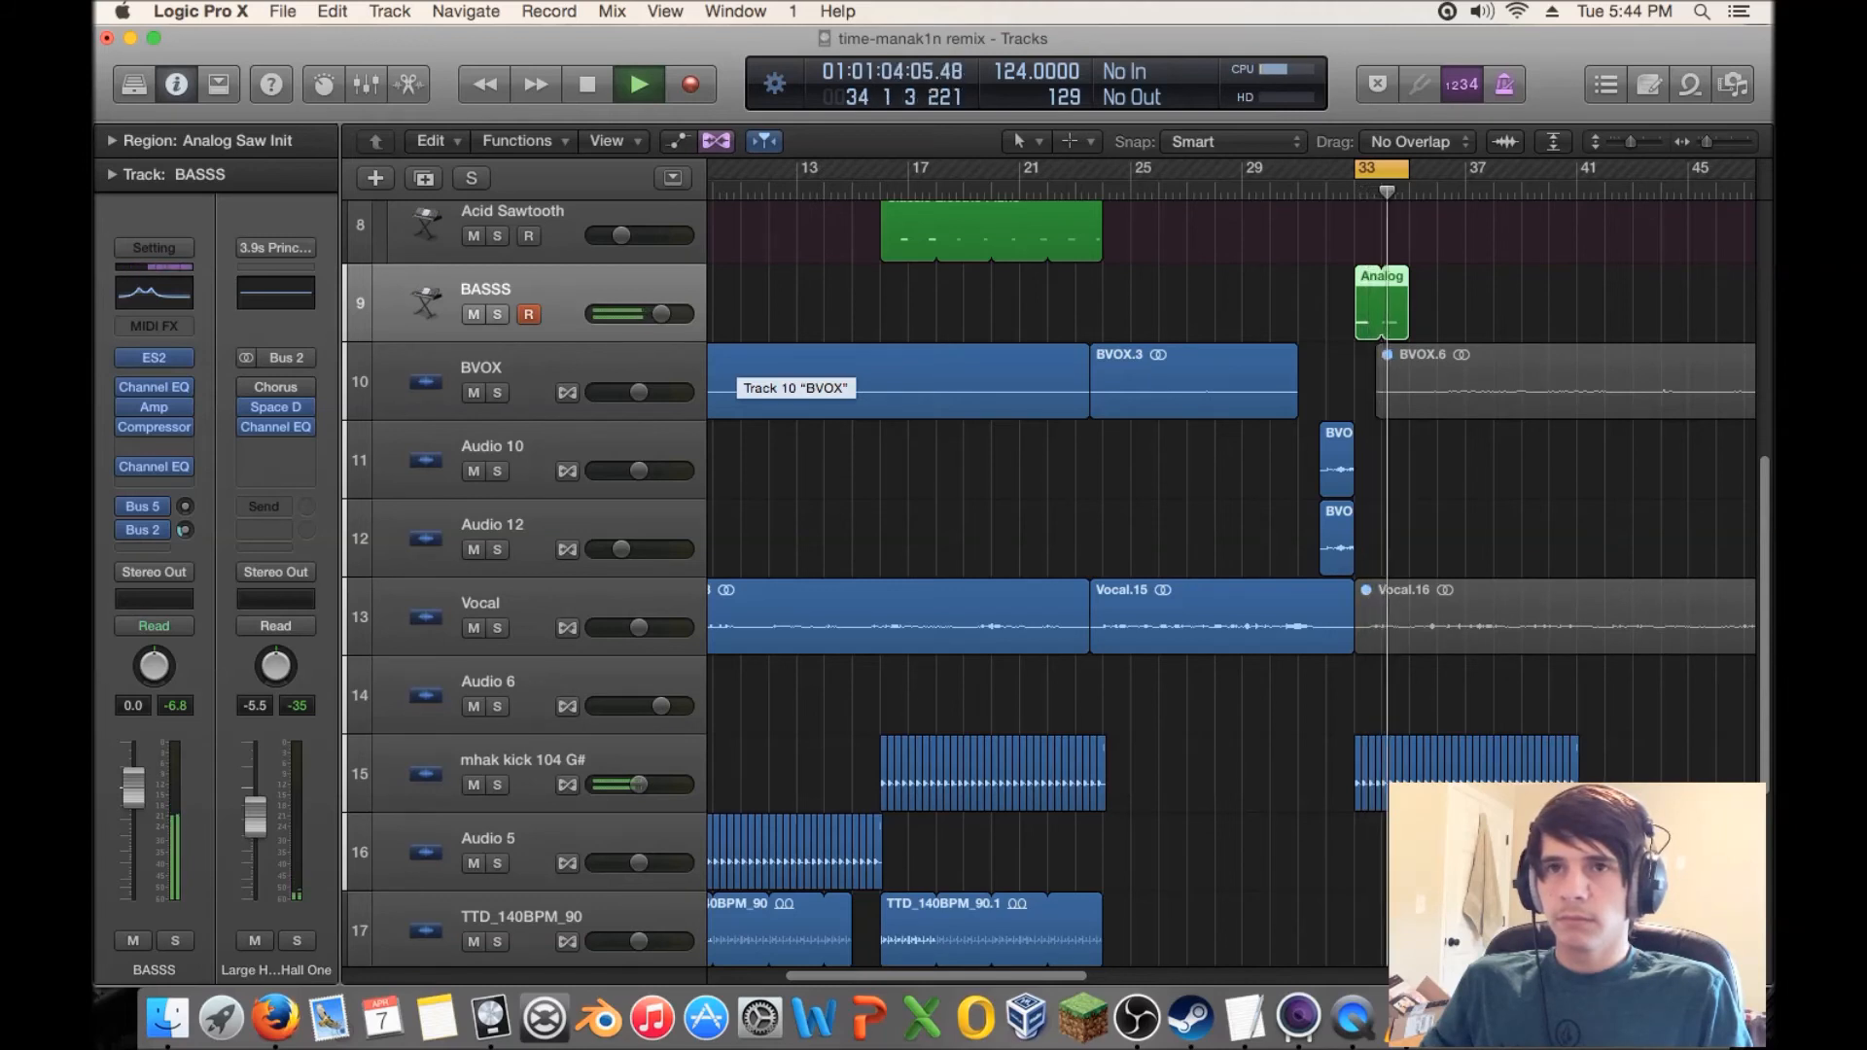
key("space")
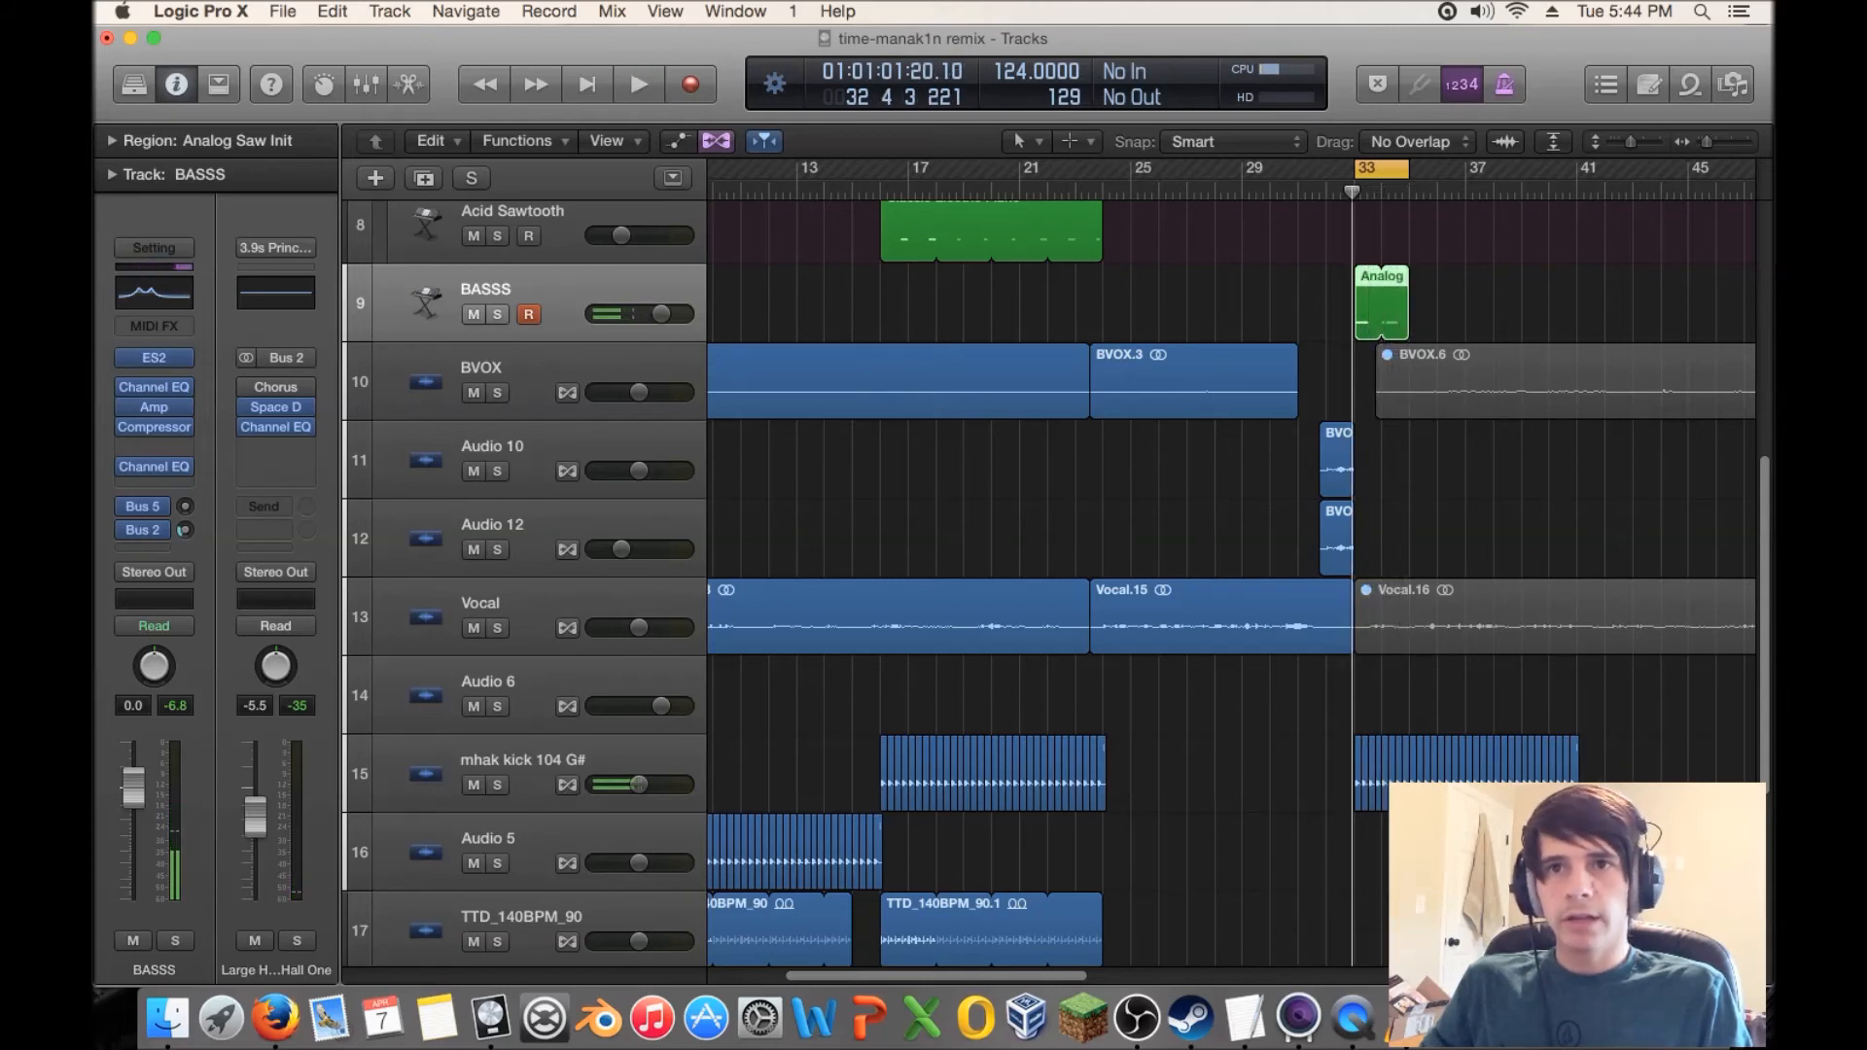
- Duplicate the BASSS track without its region and reload the Analog Saw Init preset in the new track's ES2
key("super+d")
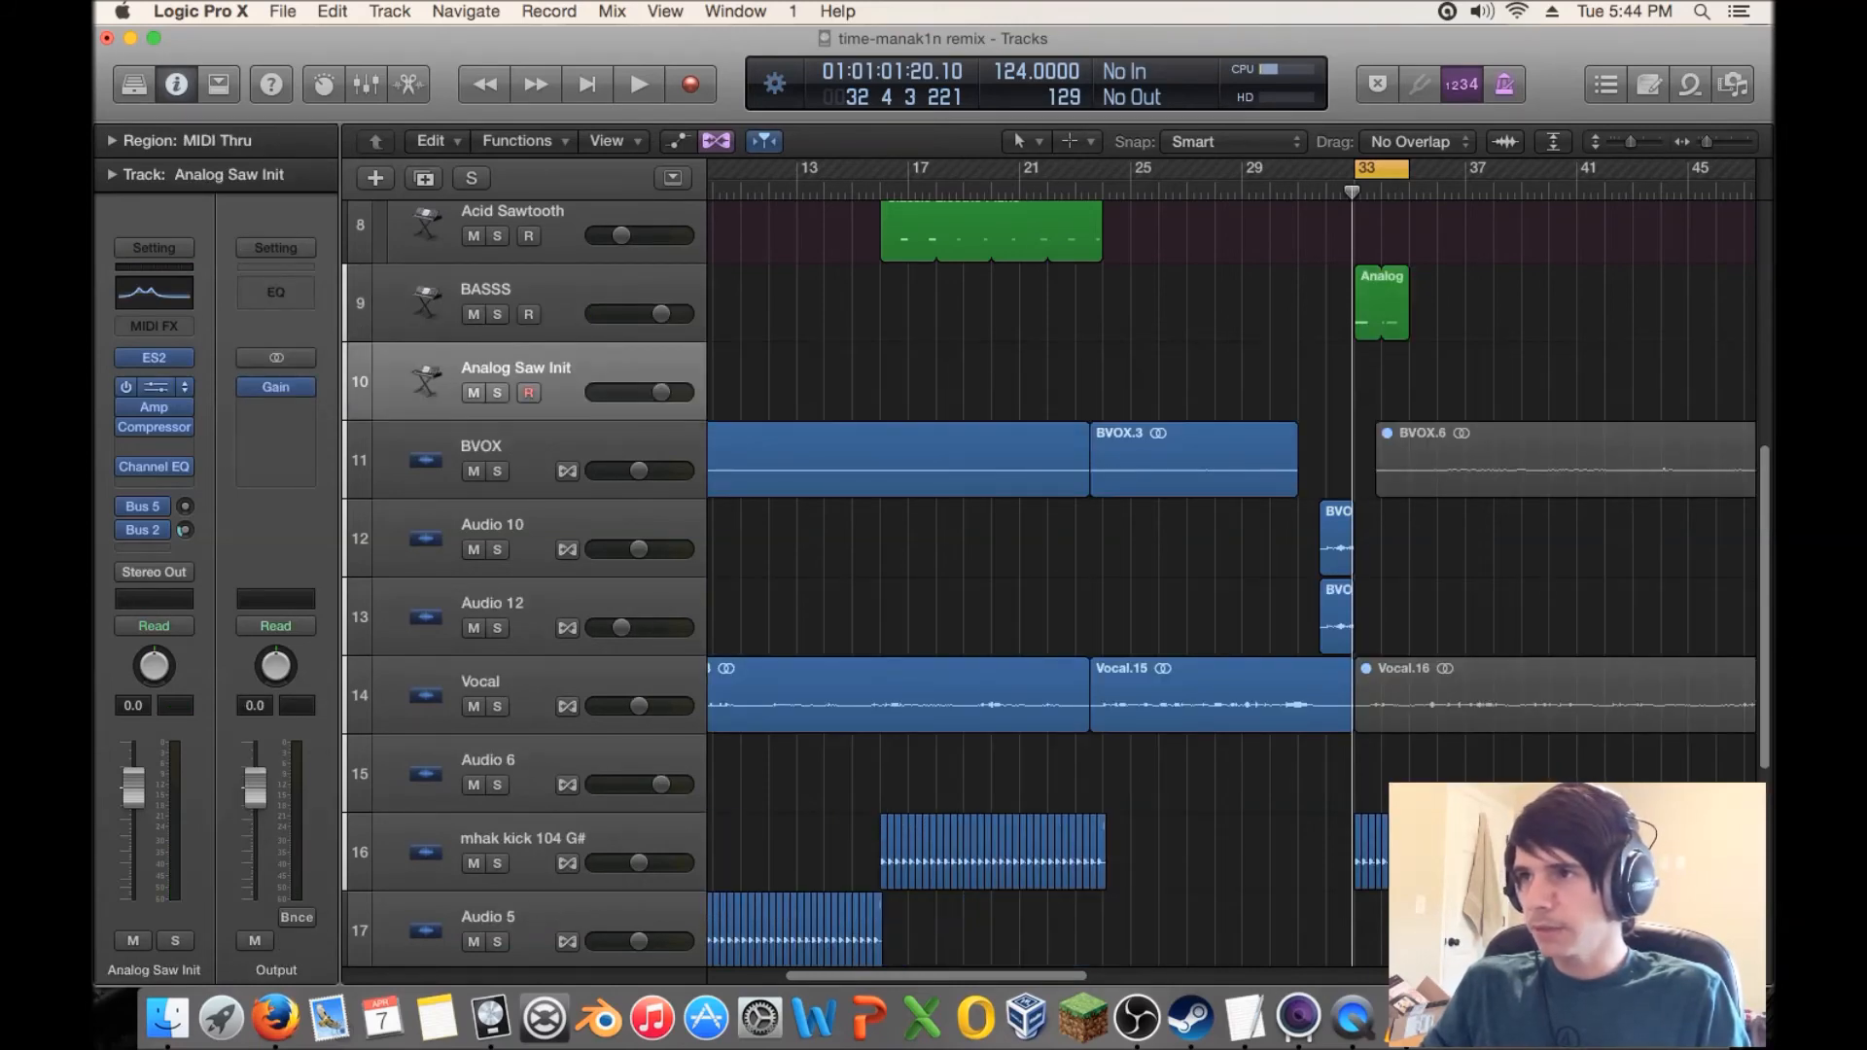
left_click(155, 358)
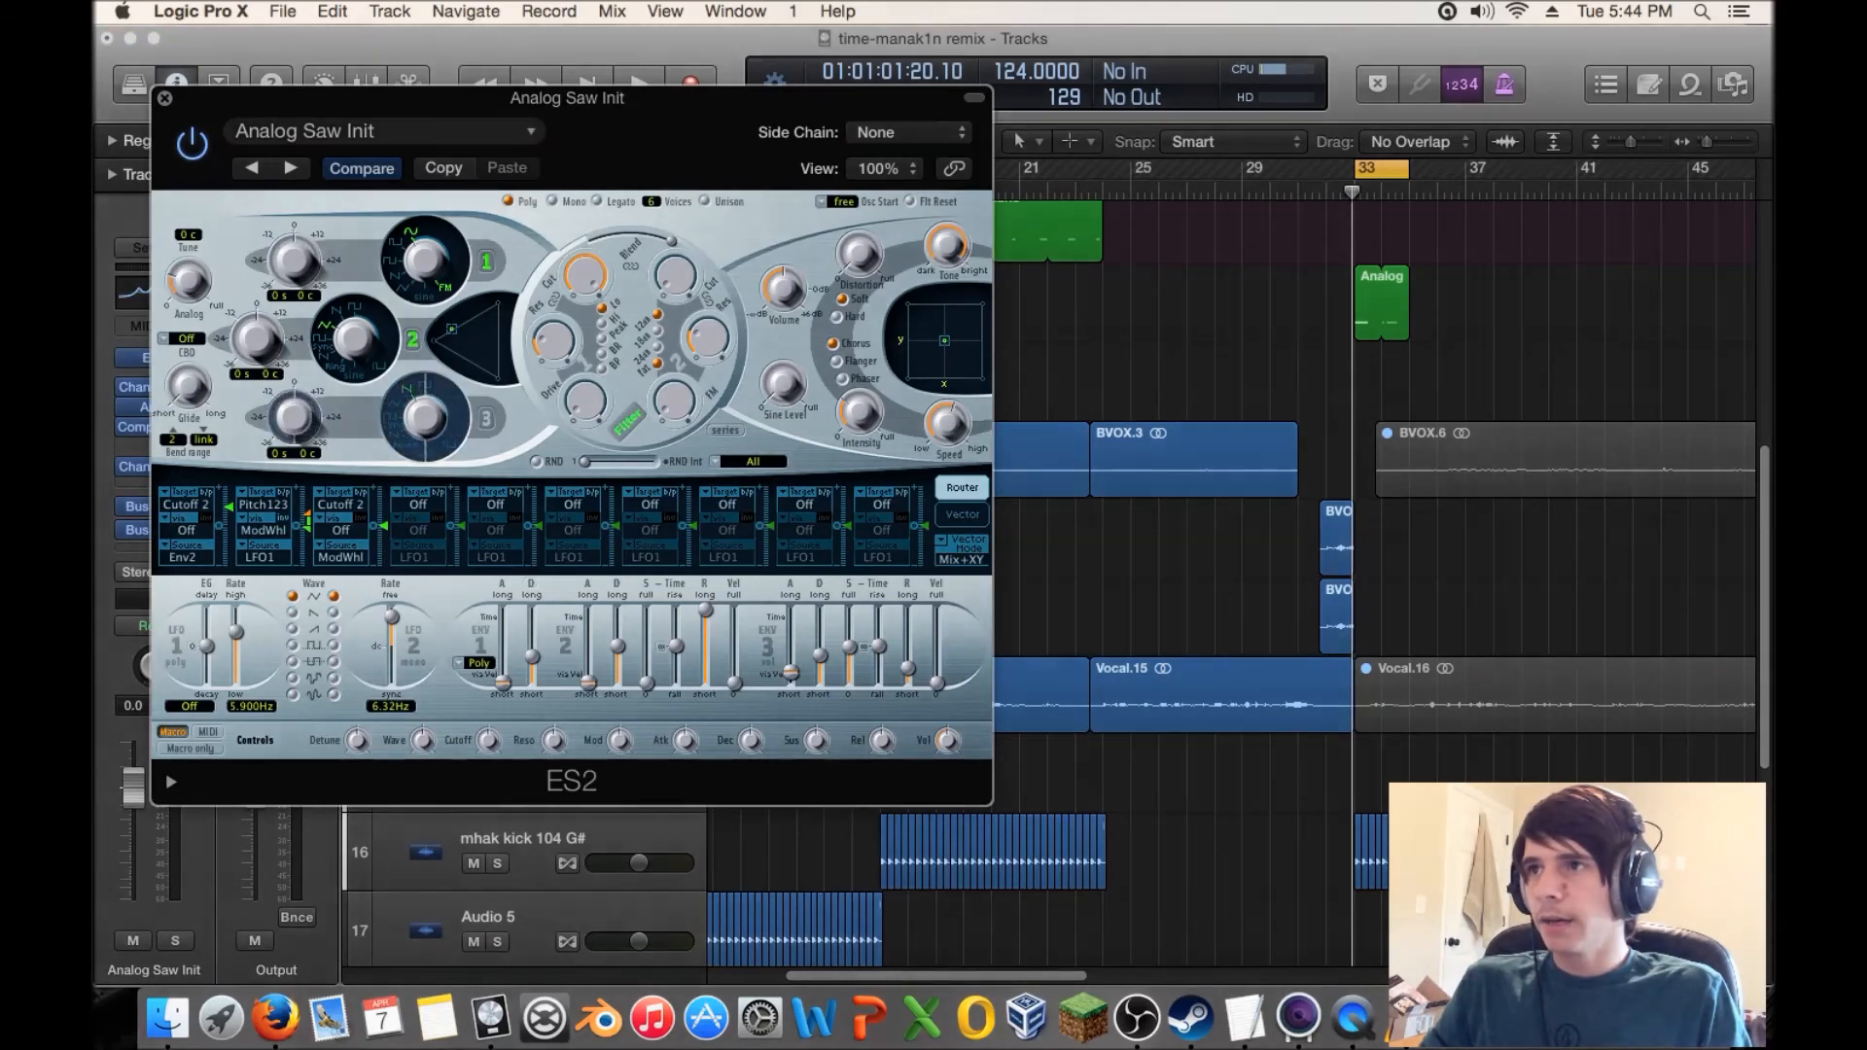
left_click(385, 130)
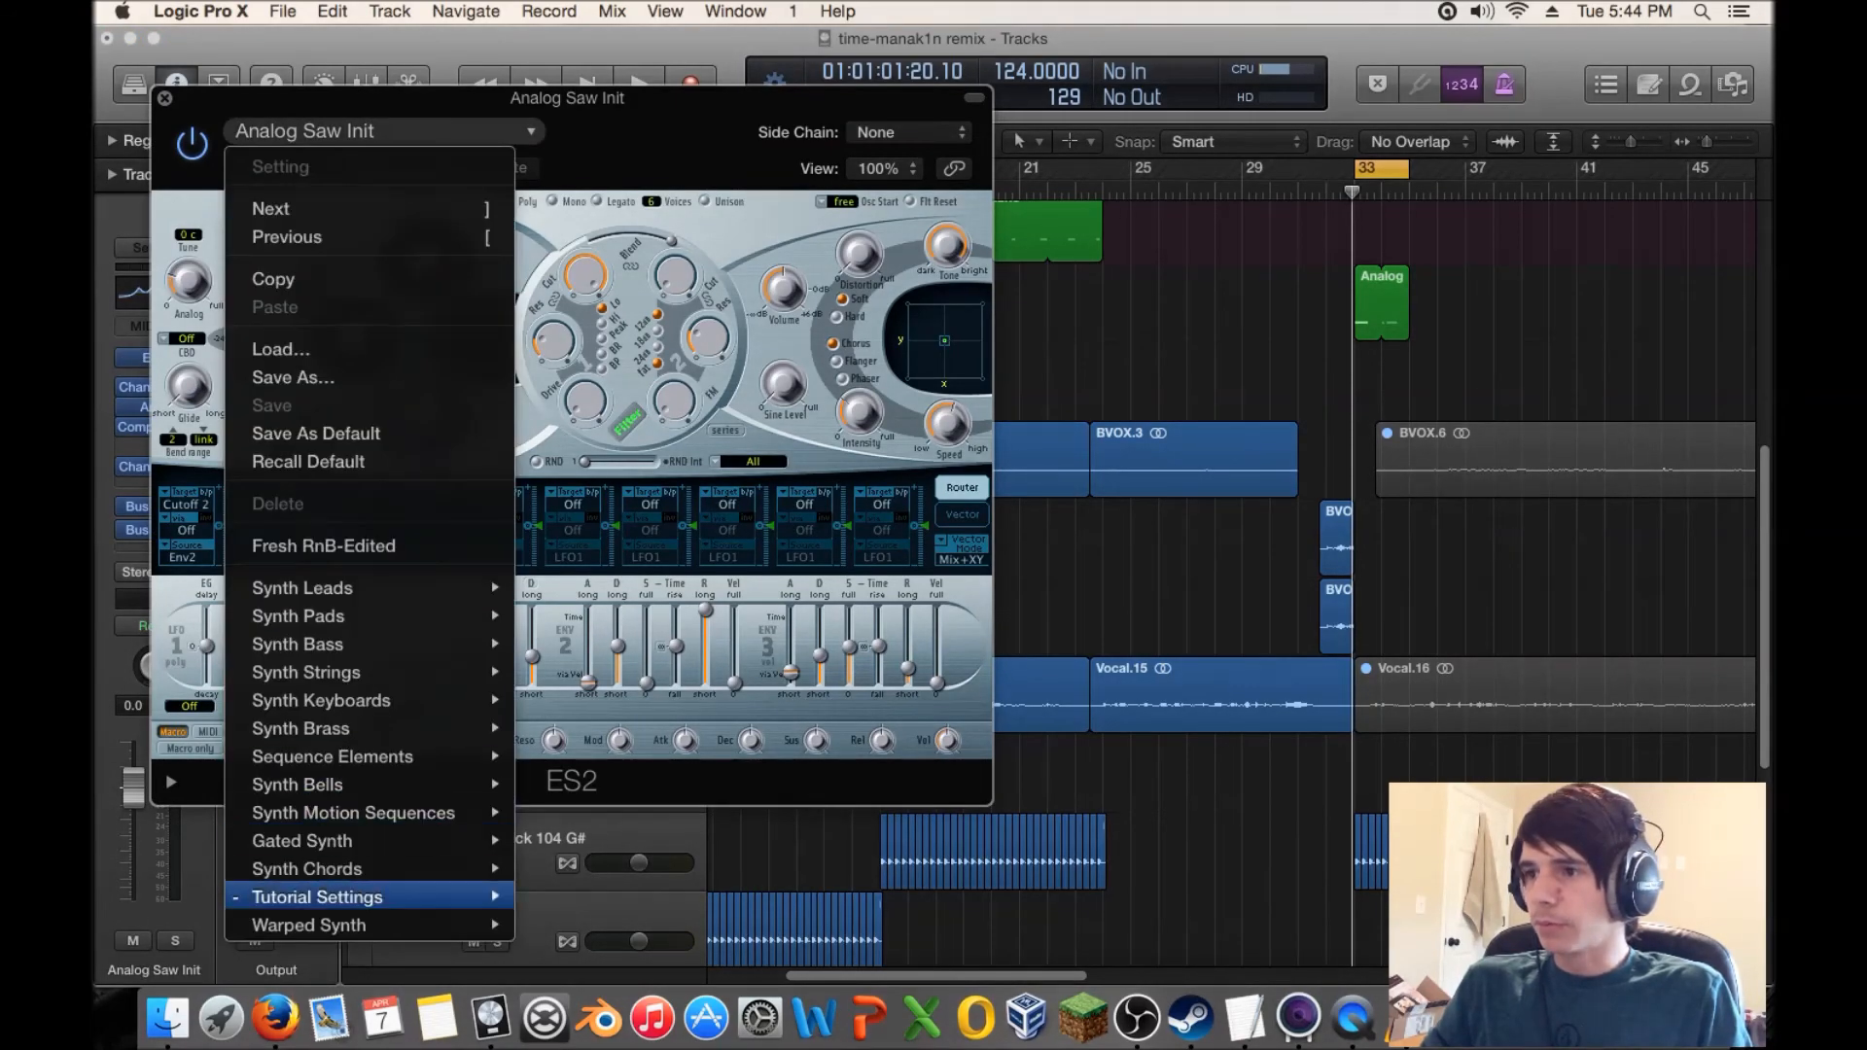
mouse_move(317, 897)
left_click(605, 149)
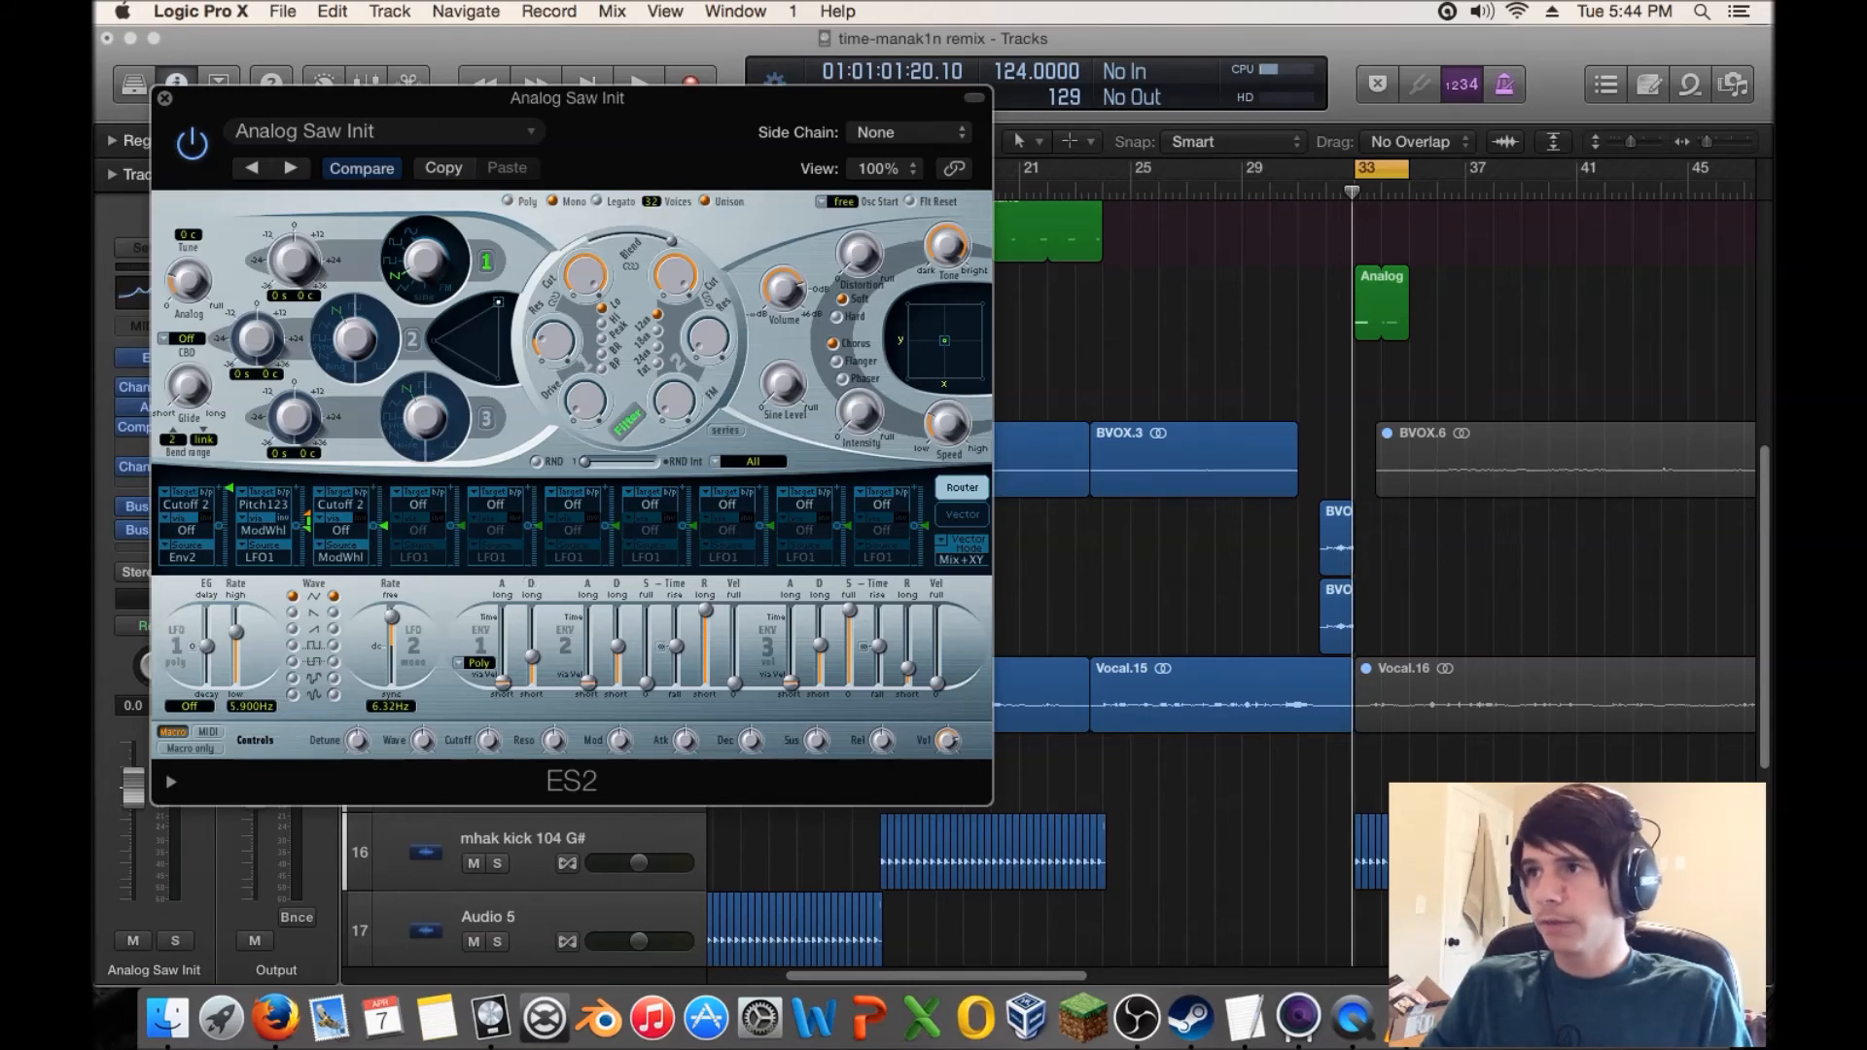
- Raise the ES2's Analog amount to 0.459 and copy the BASSS region at bar 33 onto the Analog Saw Init track for note editing
left_click_drag(189, 282, 188, 243)
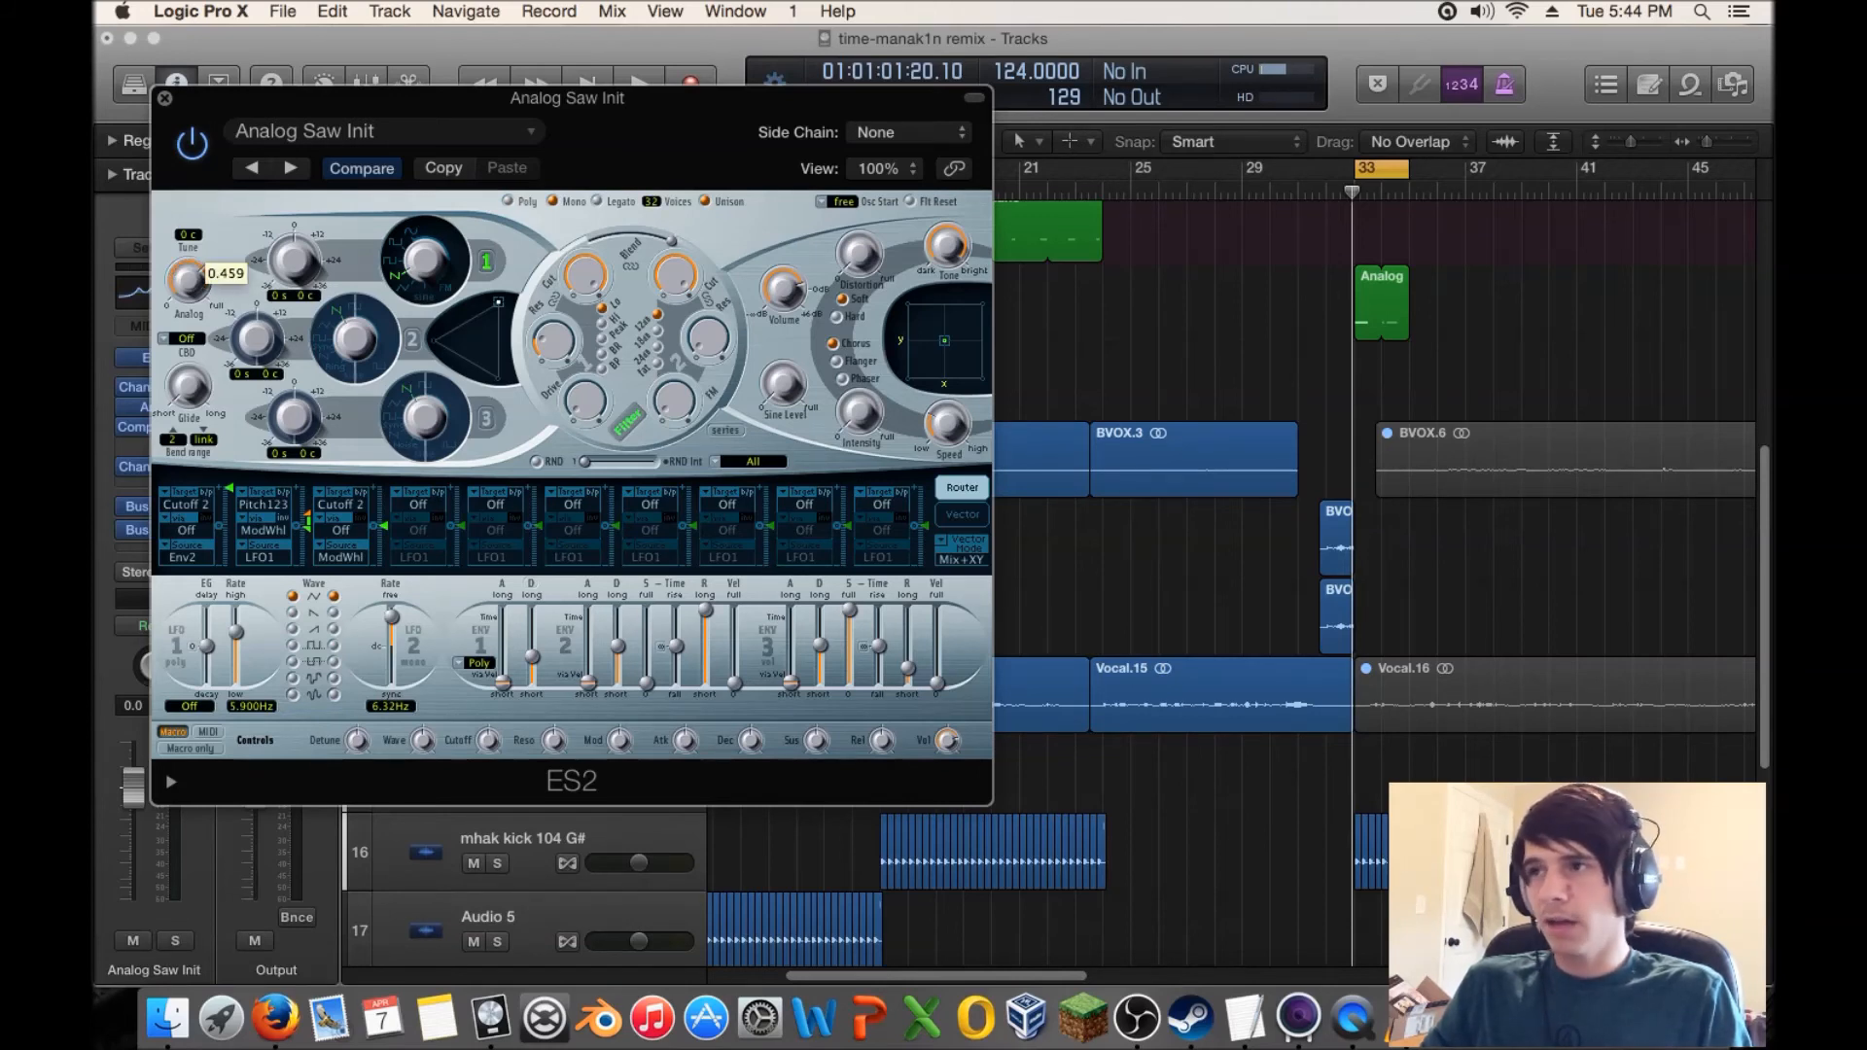
right_click(1361, 375)
left_click(1373, 326)
left_click_drag(1377, 303, 1377, 382)
double_click(1381, 384)
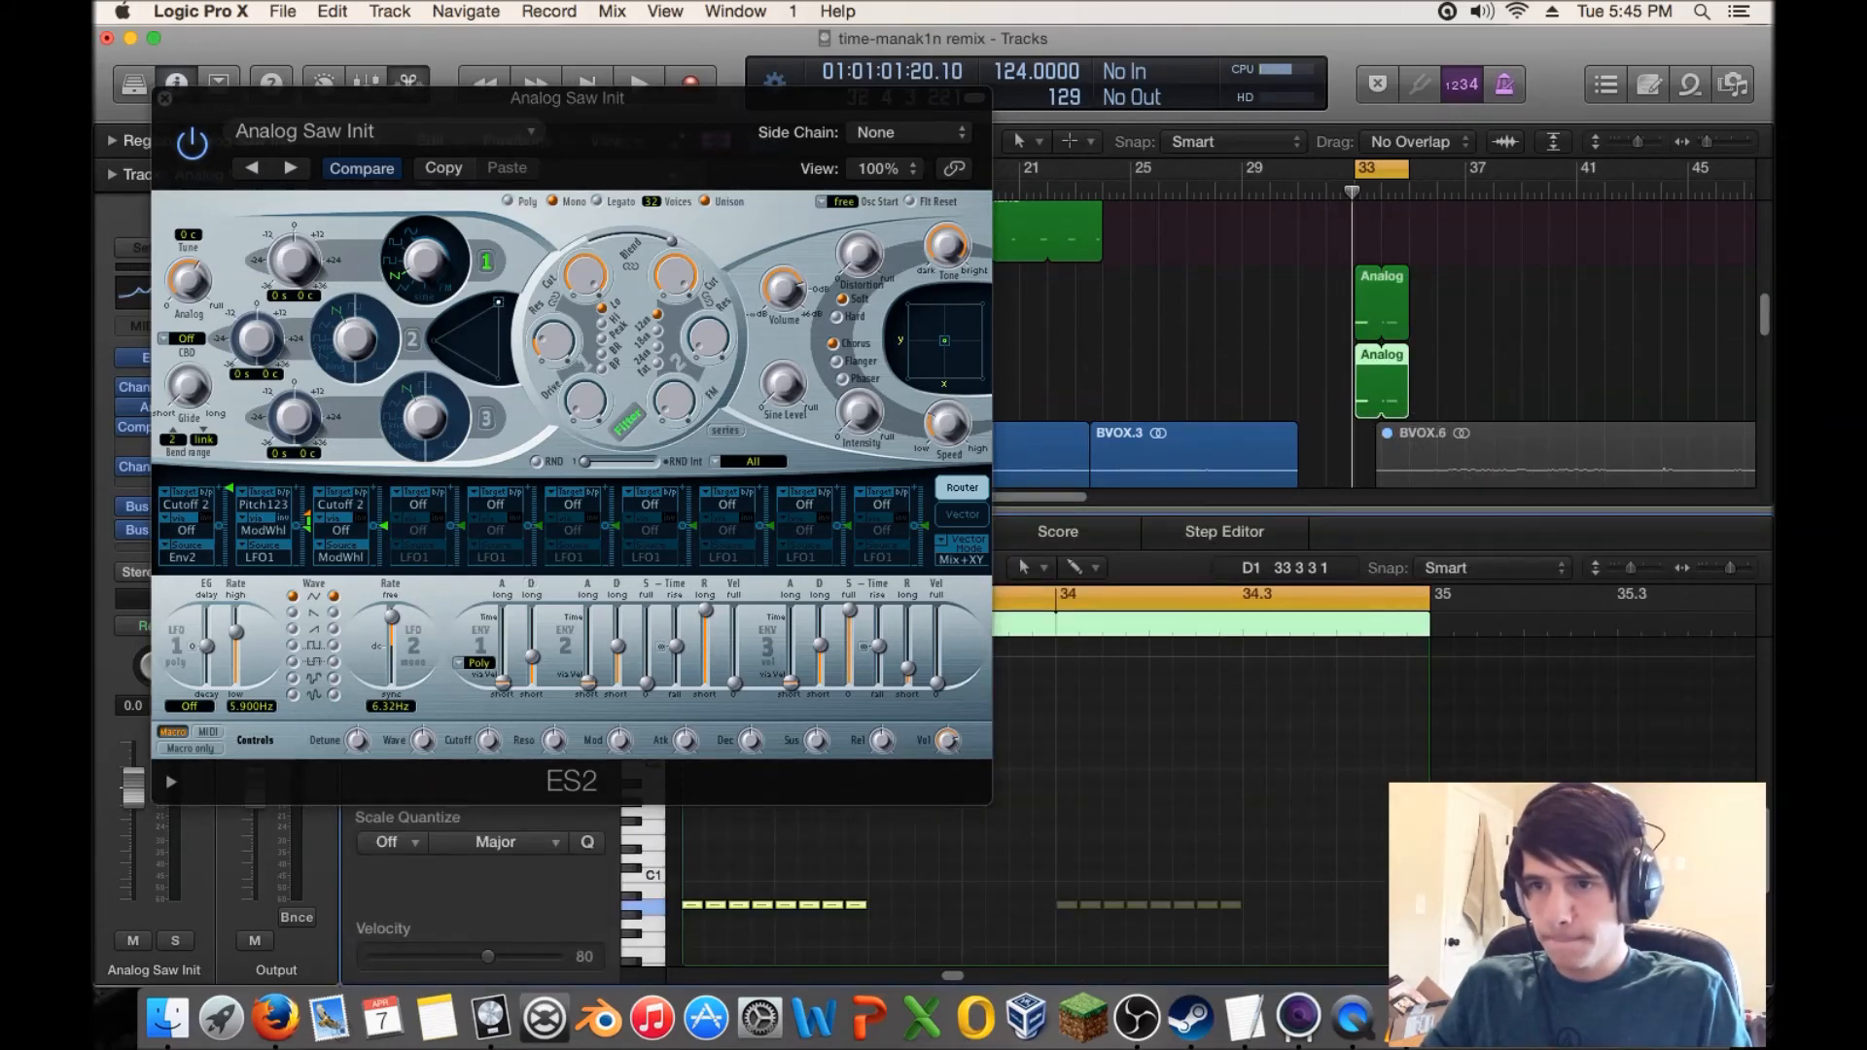
- Add an A#2 note at 33 3 2 in the copied region and lengthen it to about two sixteenths
left_click(924, 848)
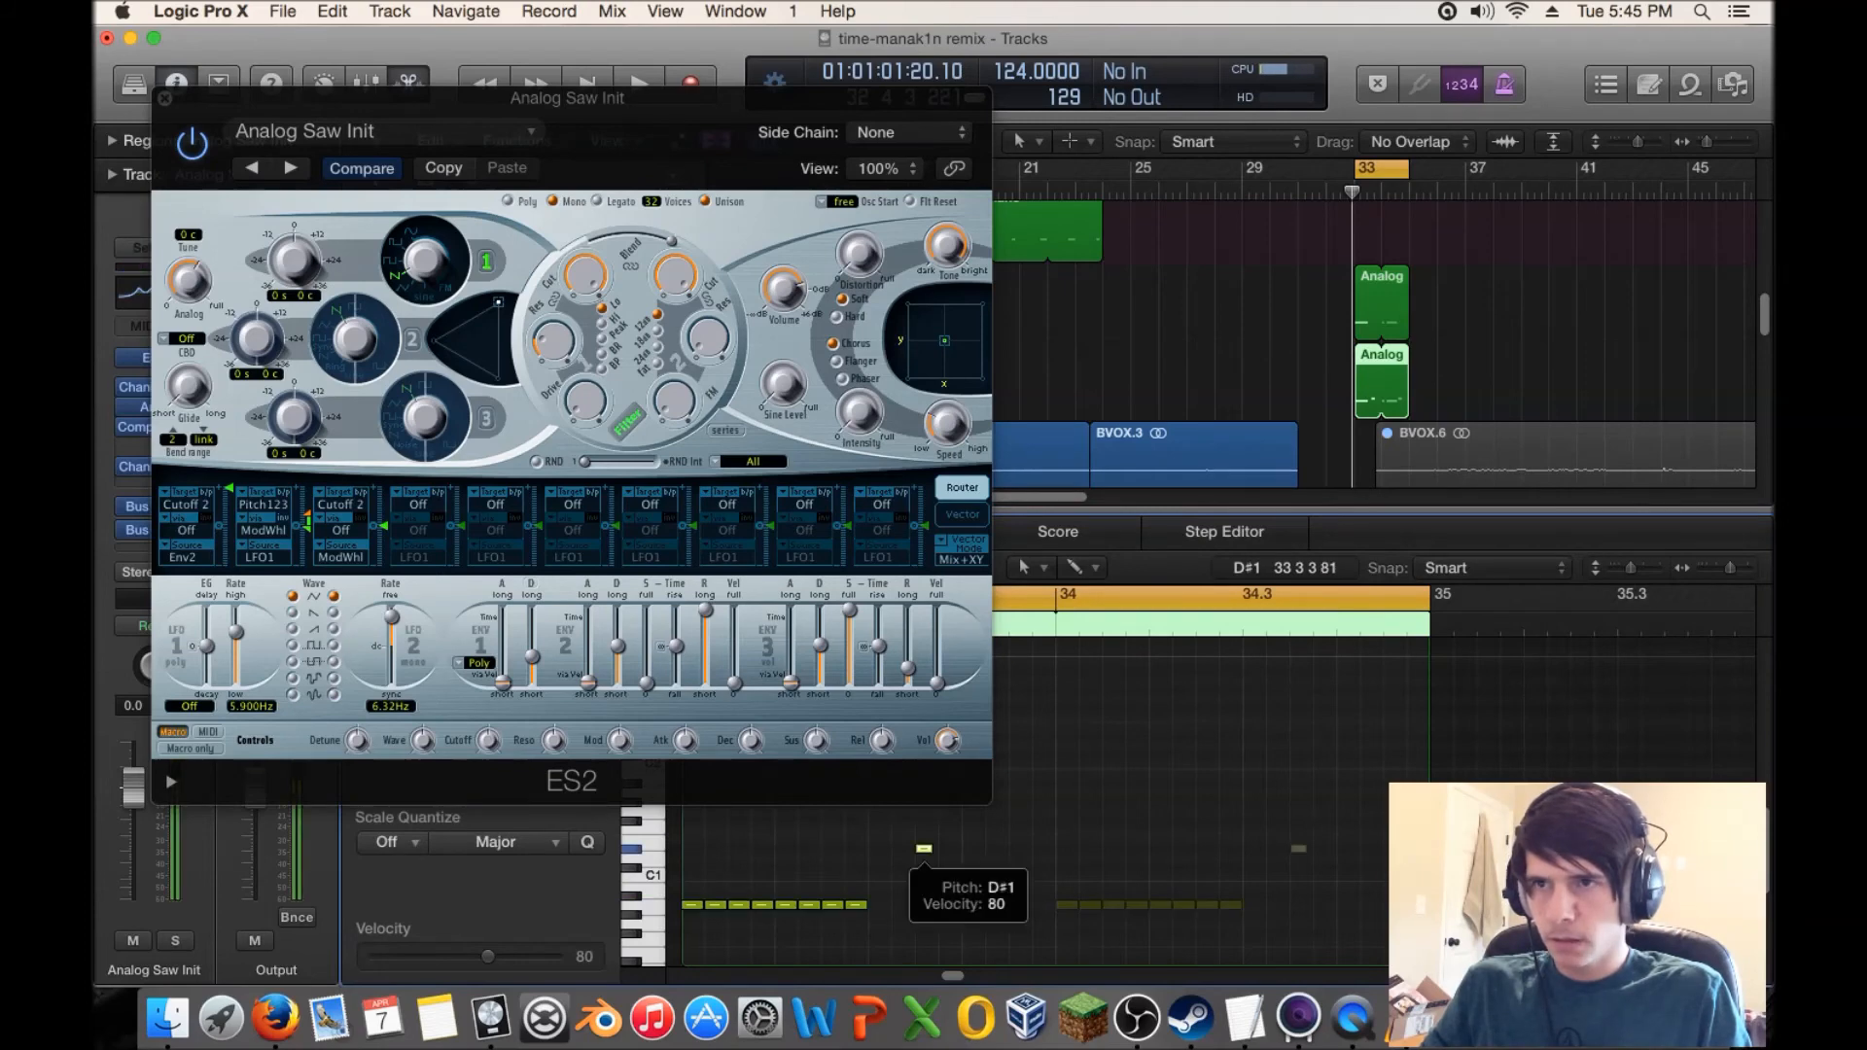
key("super+w")
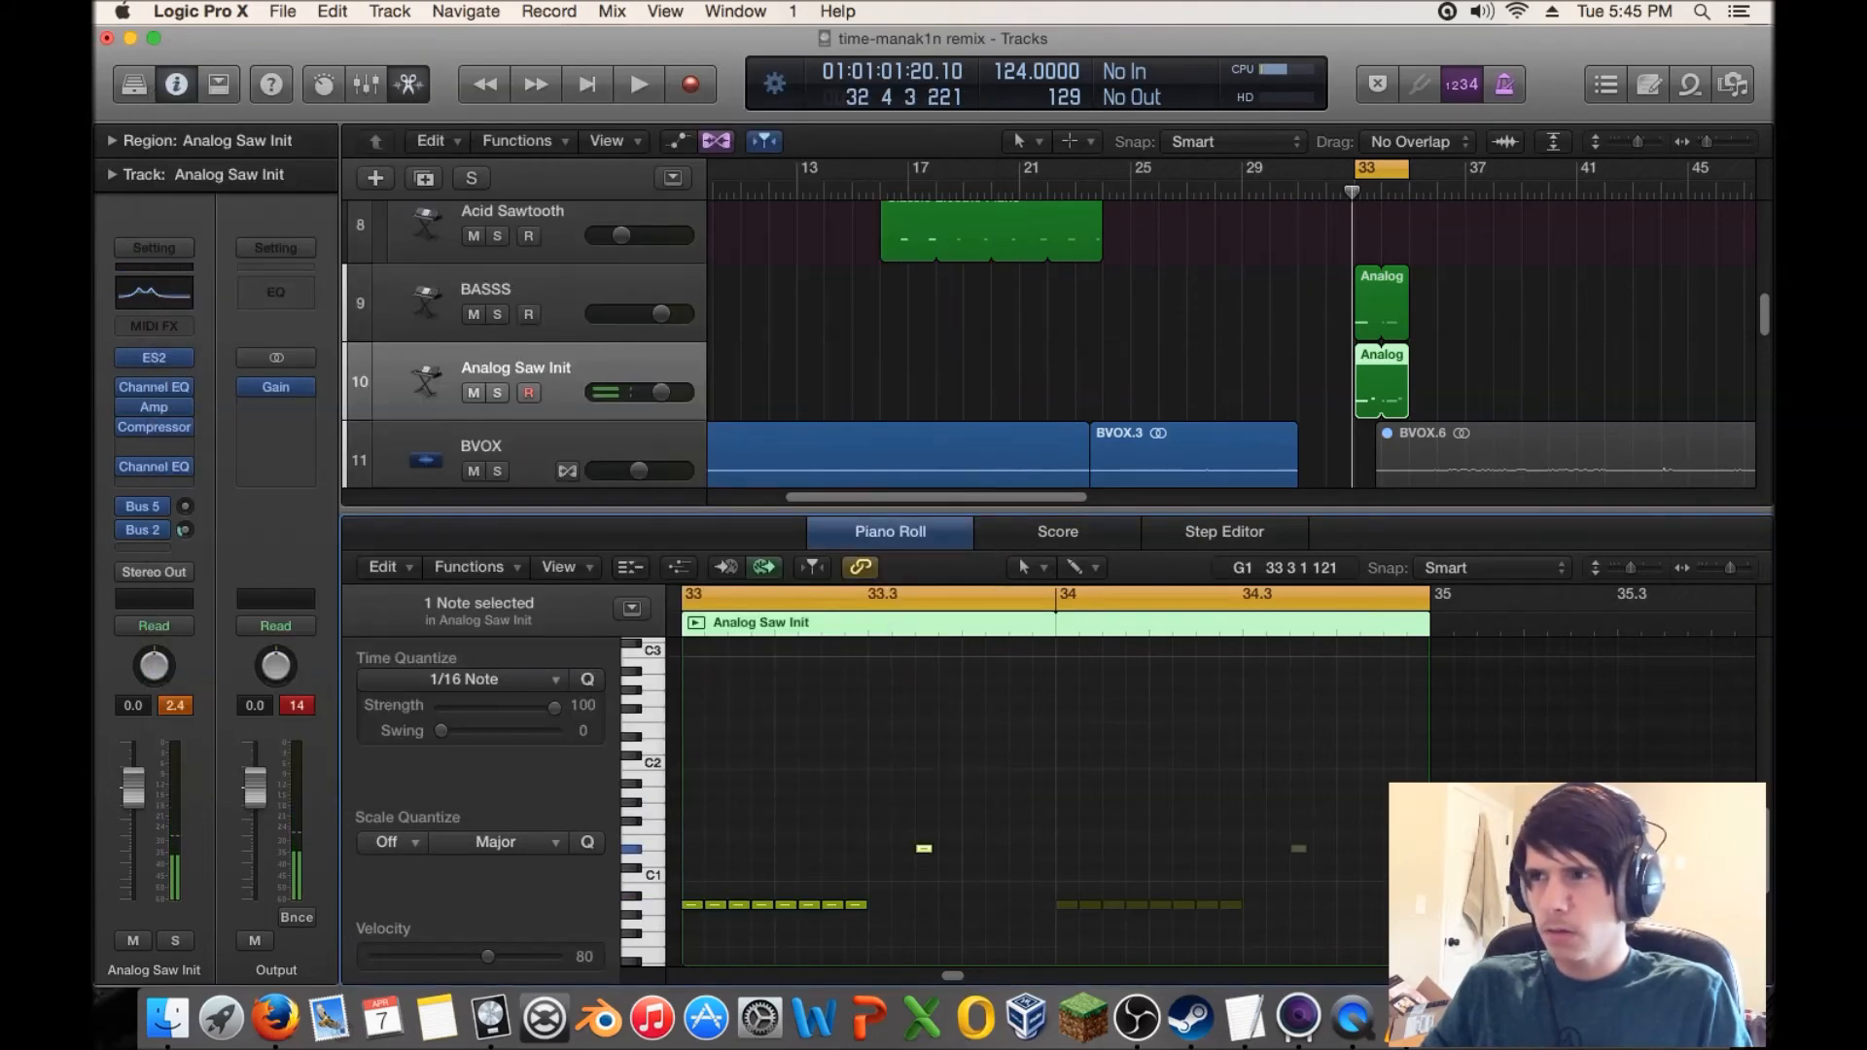
scroll(901, 778, "up", 1)
left_click(901, 681)
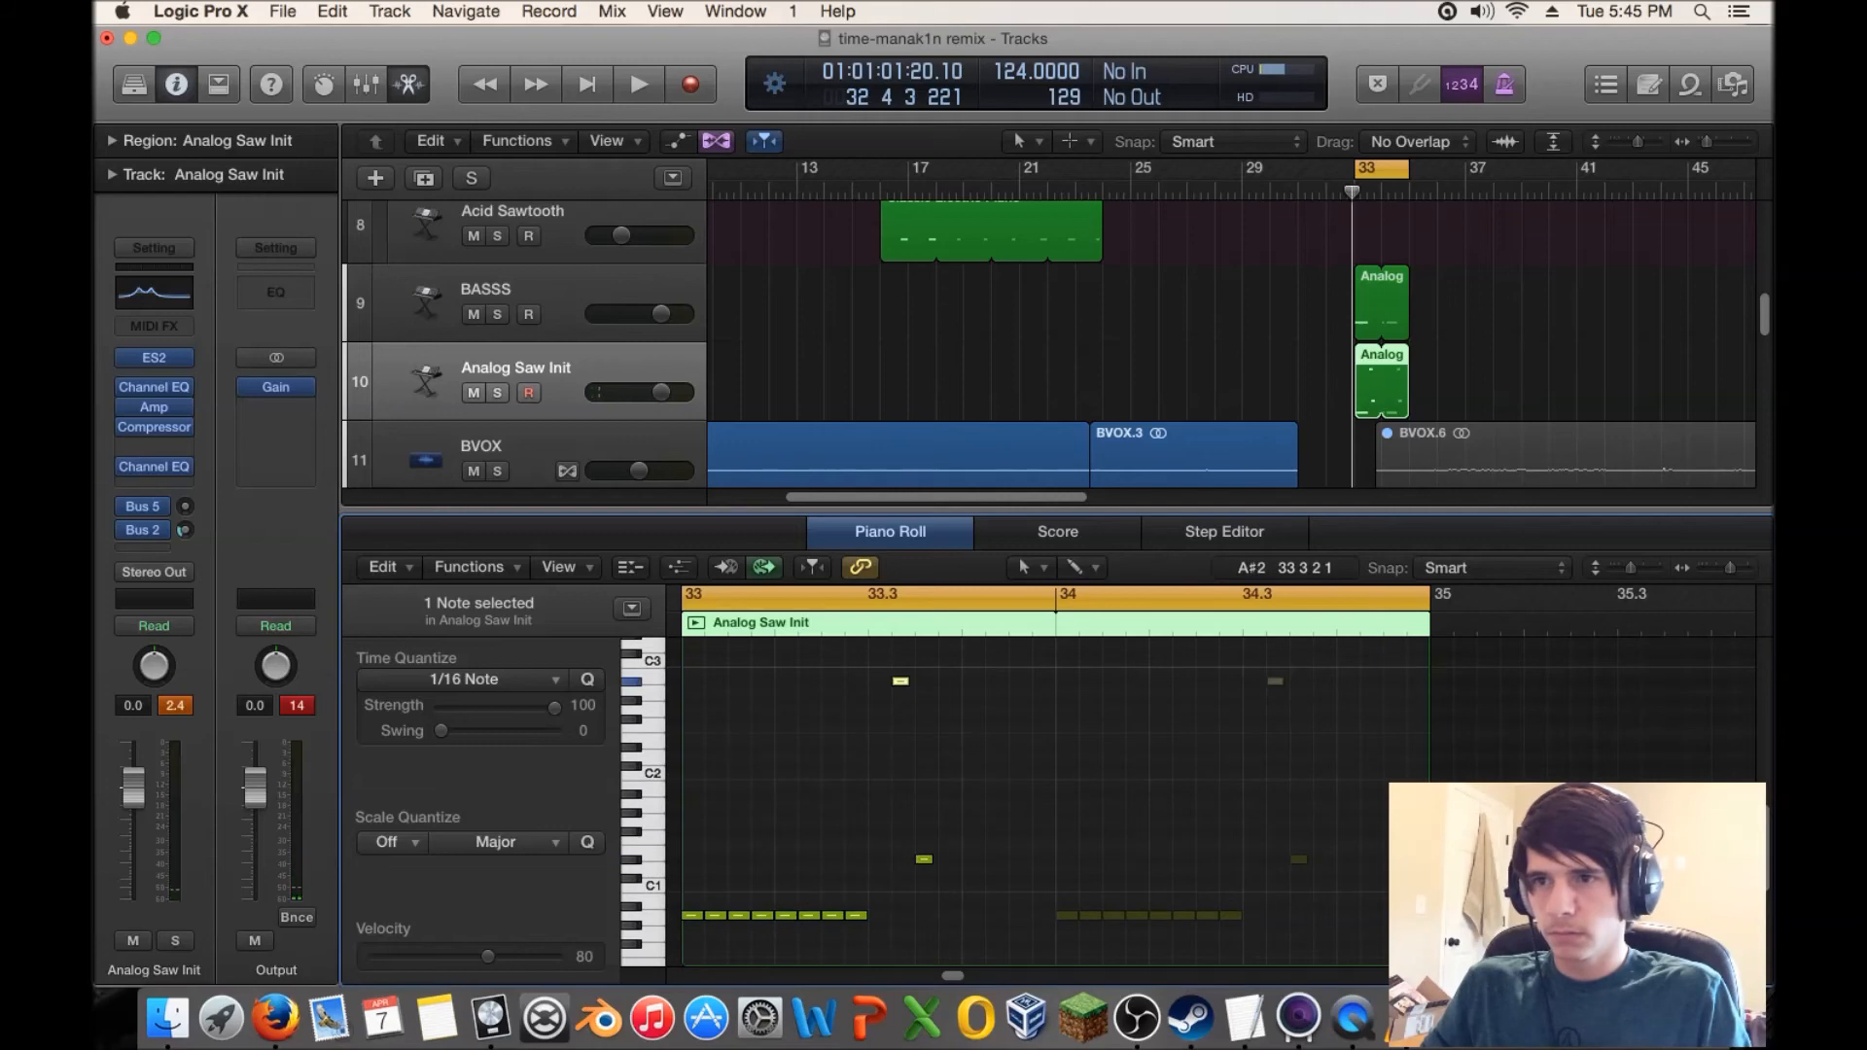
left_click_drag(907, 681, 937, 681)
- Set the Analog Saw Init track's Compressor side chain to Bus 20 and lower the ES2's volume
left_click(156, 358)
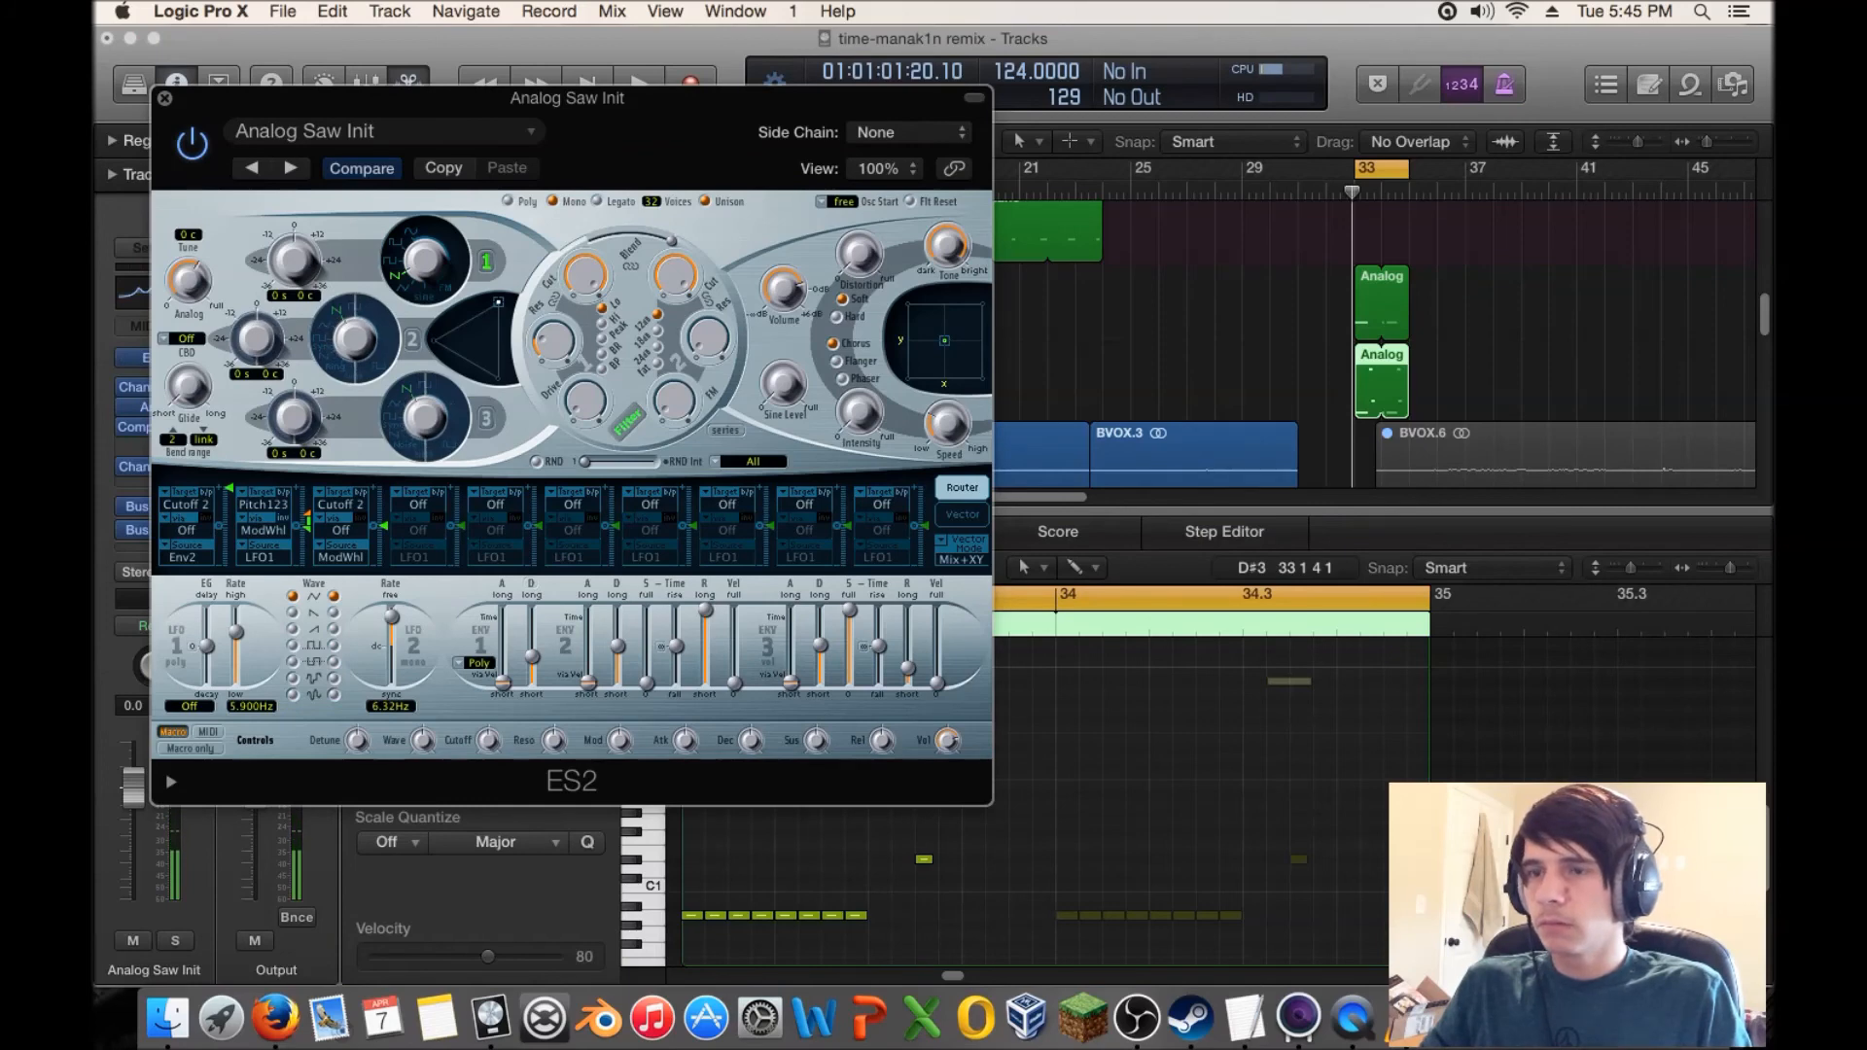
left_click_drag(486, 98, 894, 154)
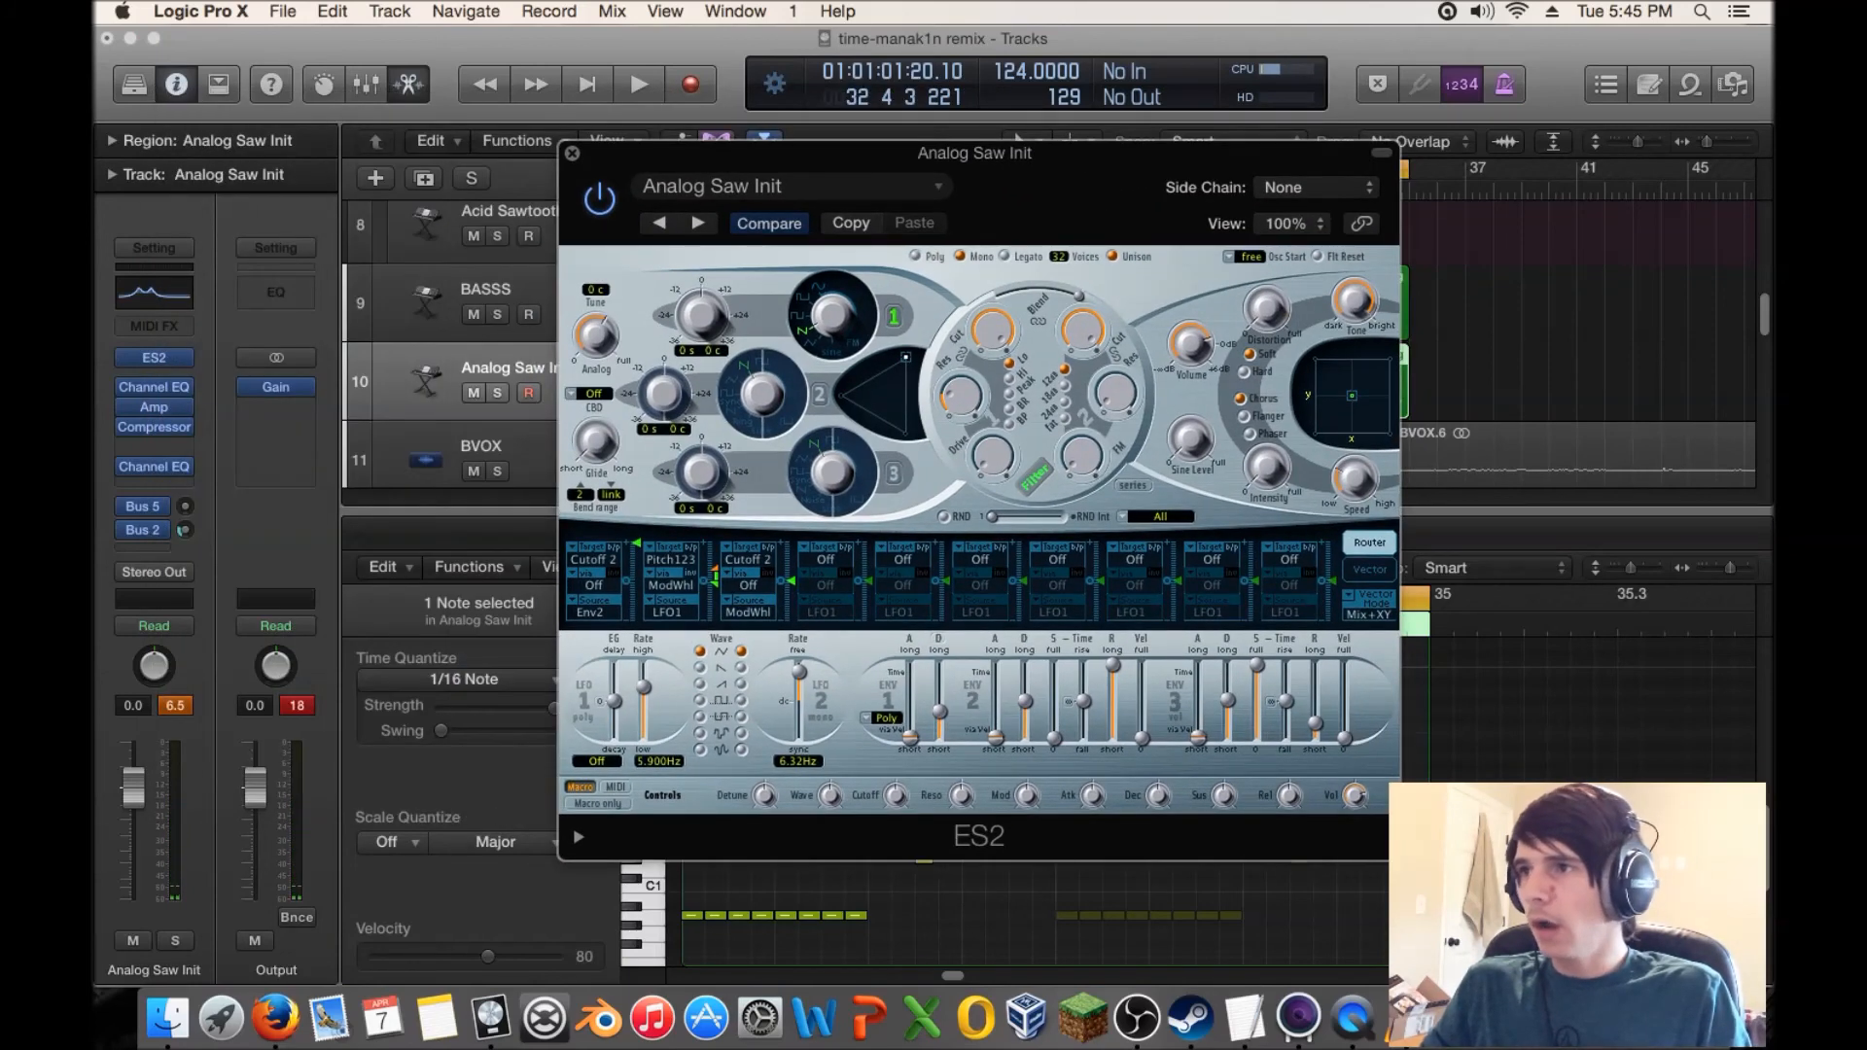
left_click(154, 427)
left_click(948, 131)
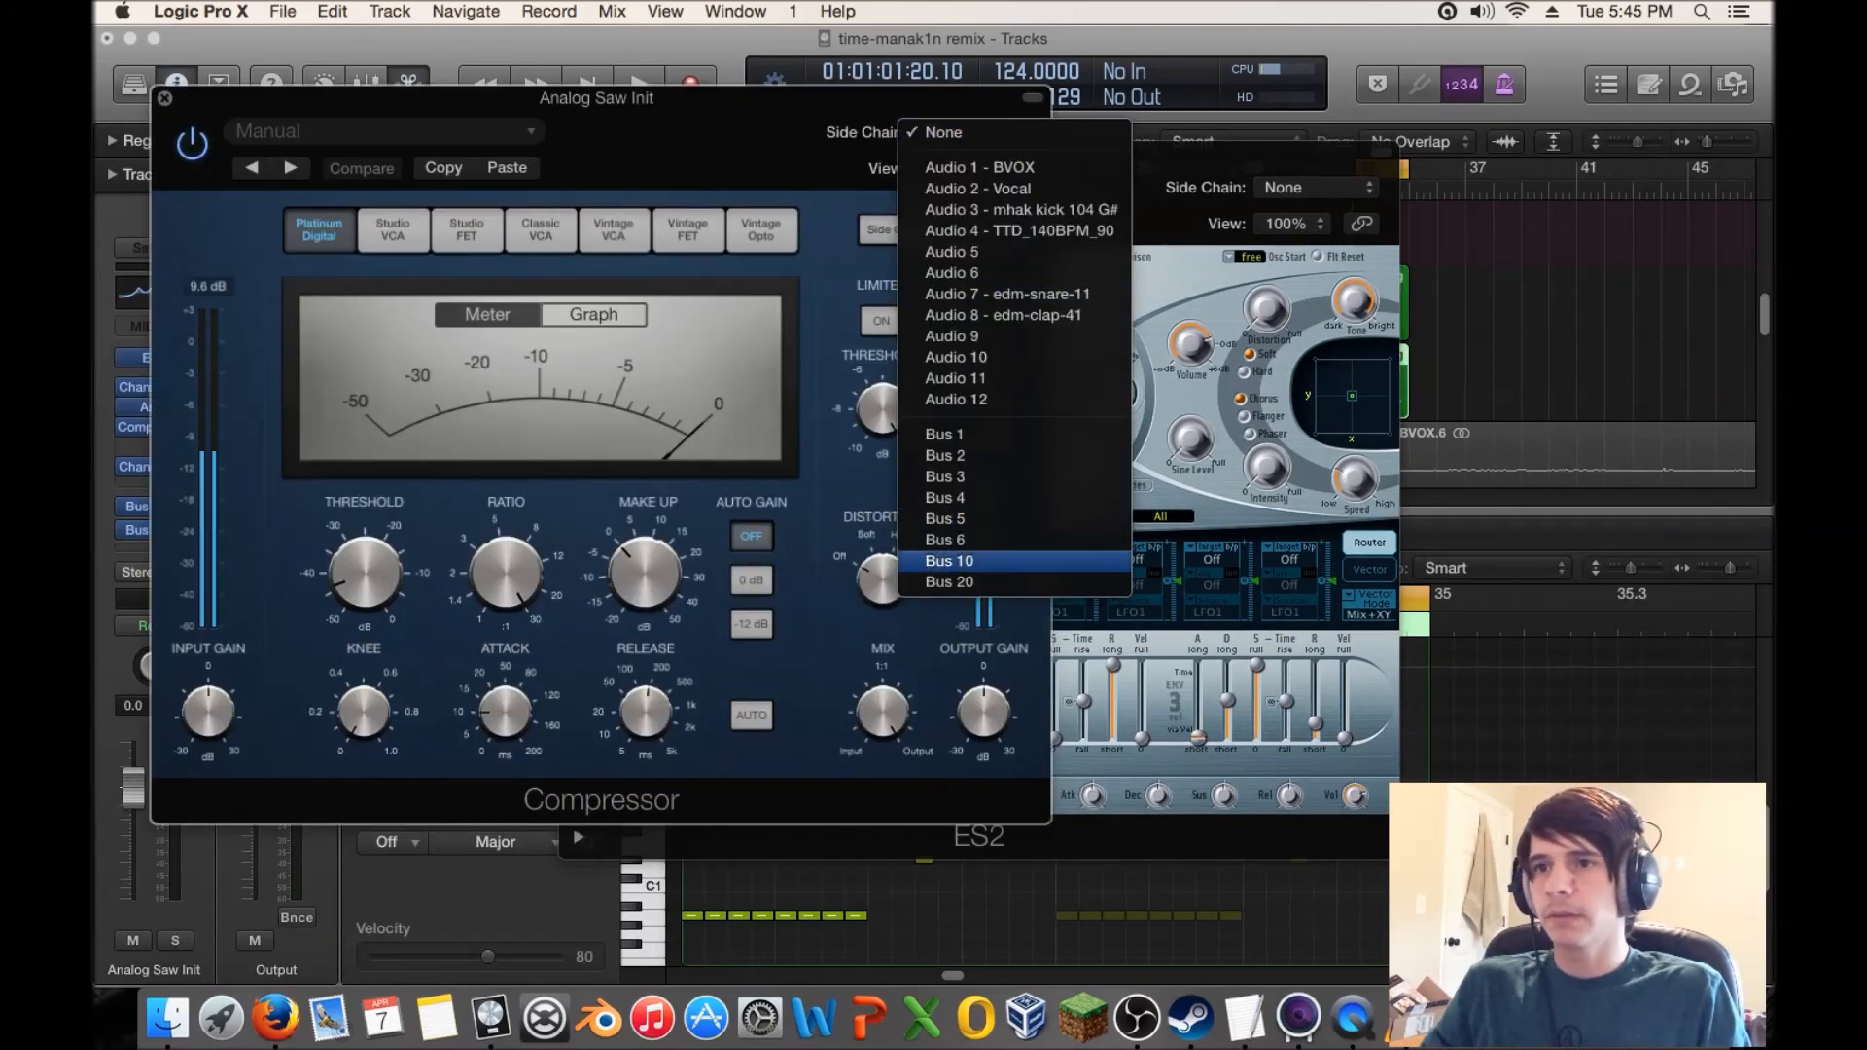
left_click(949, 581)
left_click(165, 98)
left_click_drag(1191, 344, 1191, 378)
left_click(572, 153)
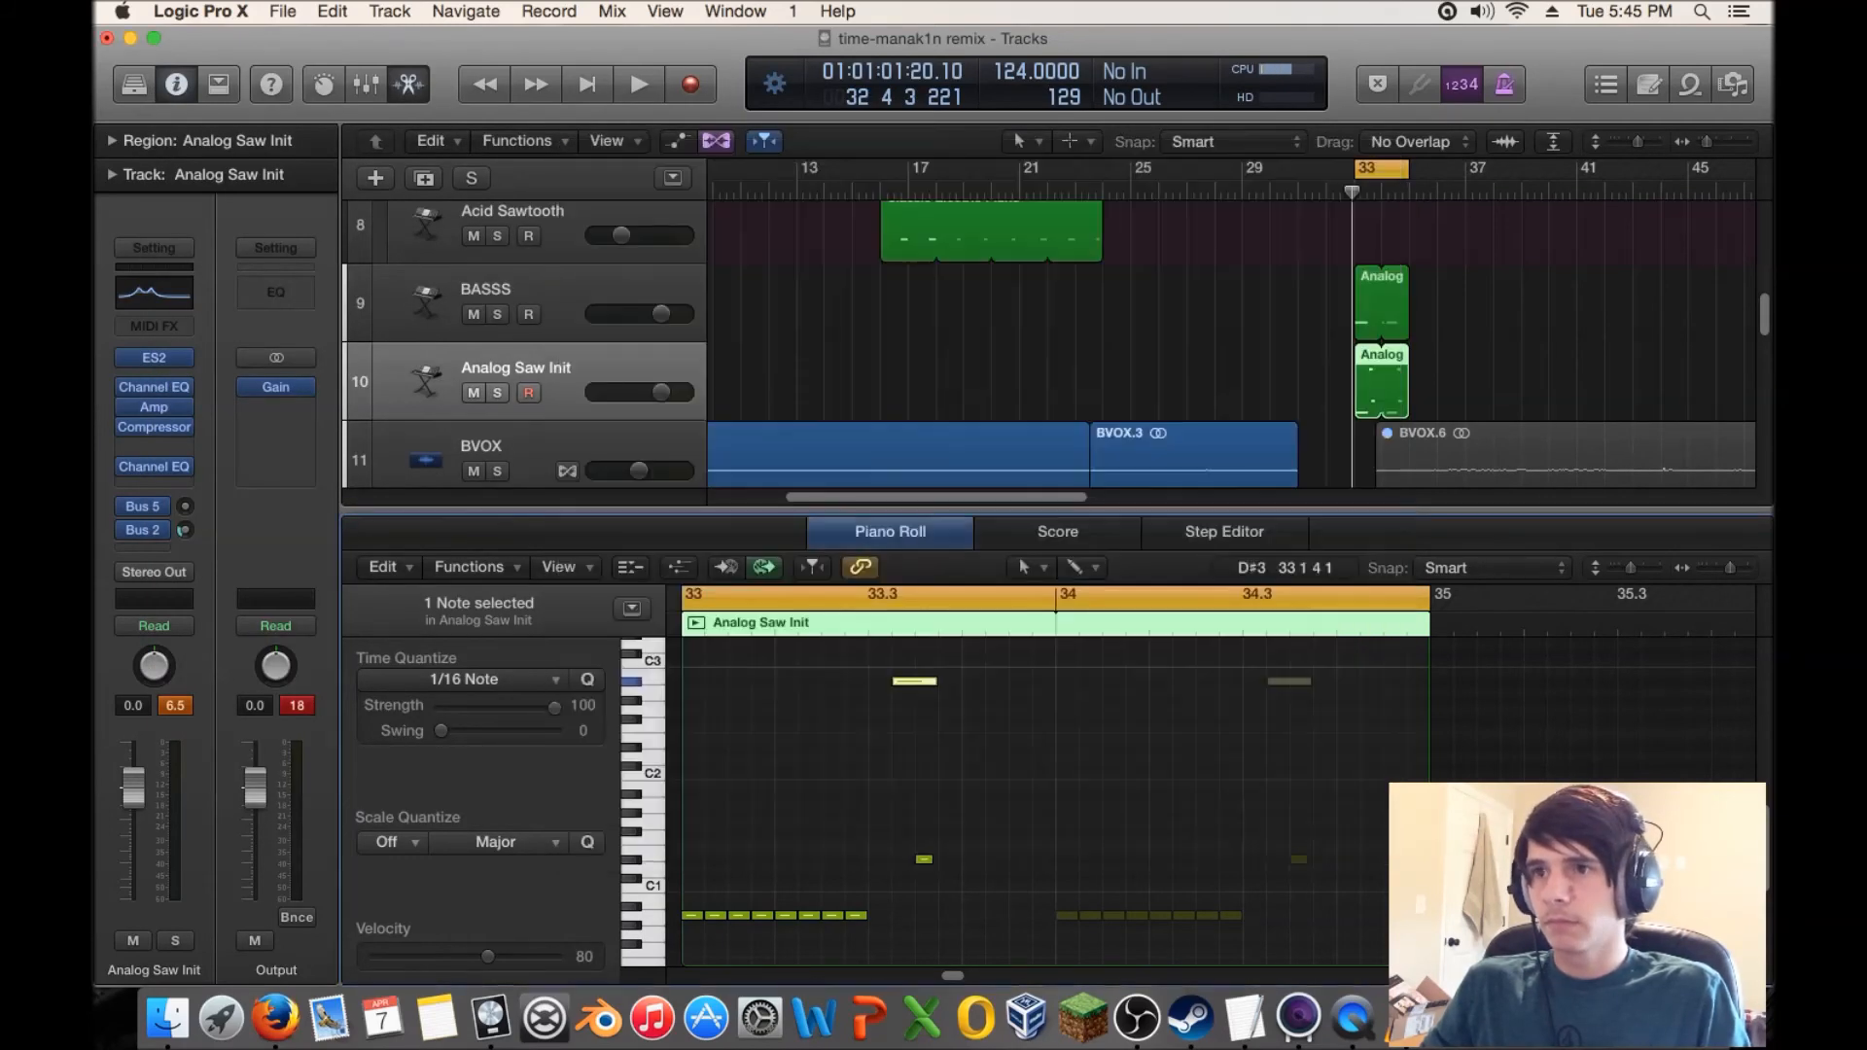
- Shift the long A#2 note one sixteenth later and move the D#1 note to A#2 at 33 4 3
left_click(910, 681)
left_click_drag(914, 681, 937, 681)
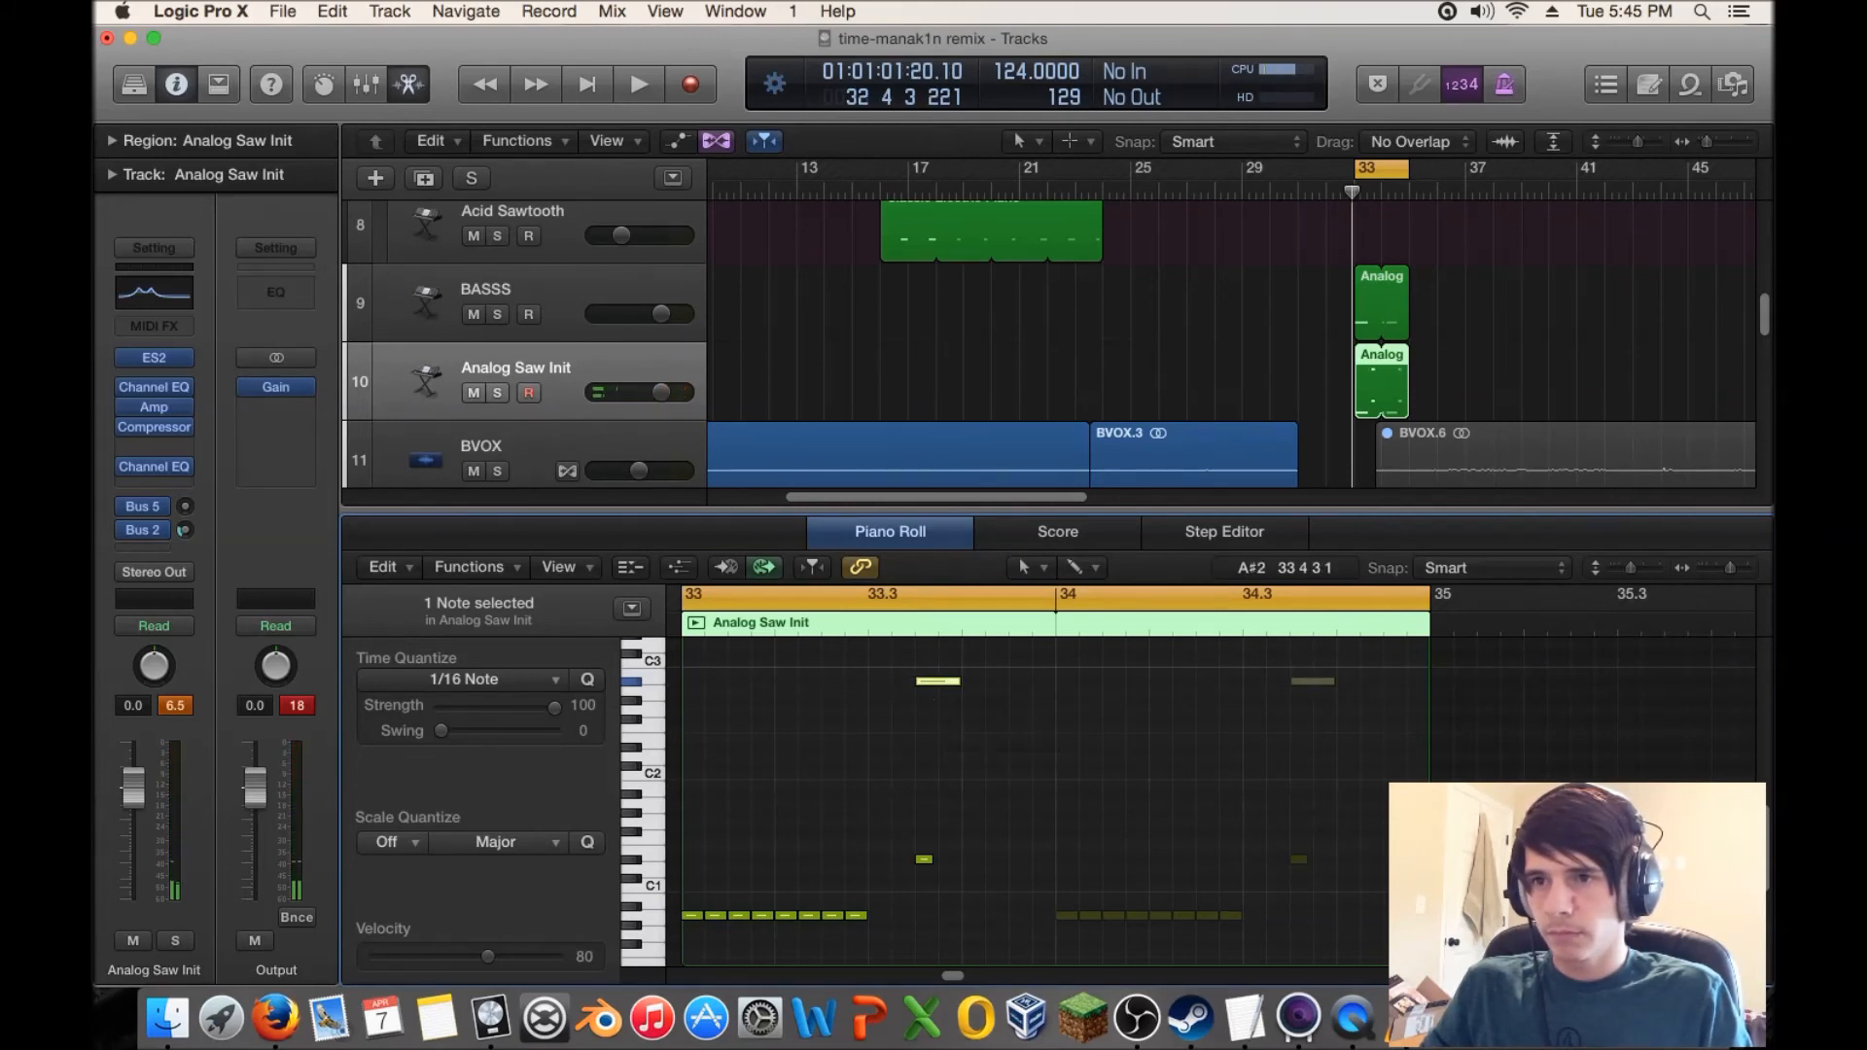
left_click_drag(924, 860, 1018, 682)
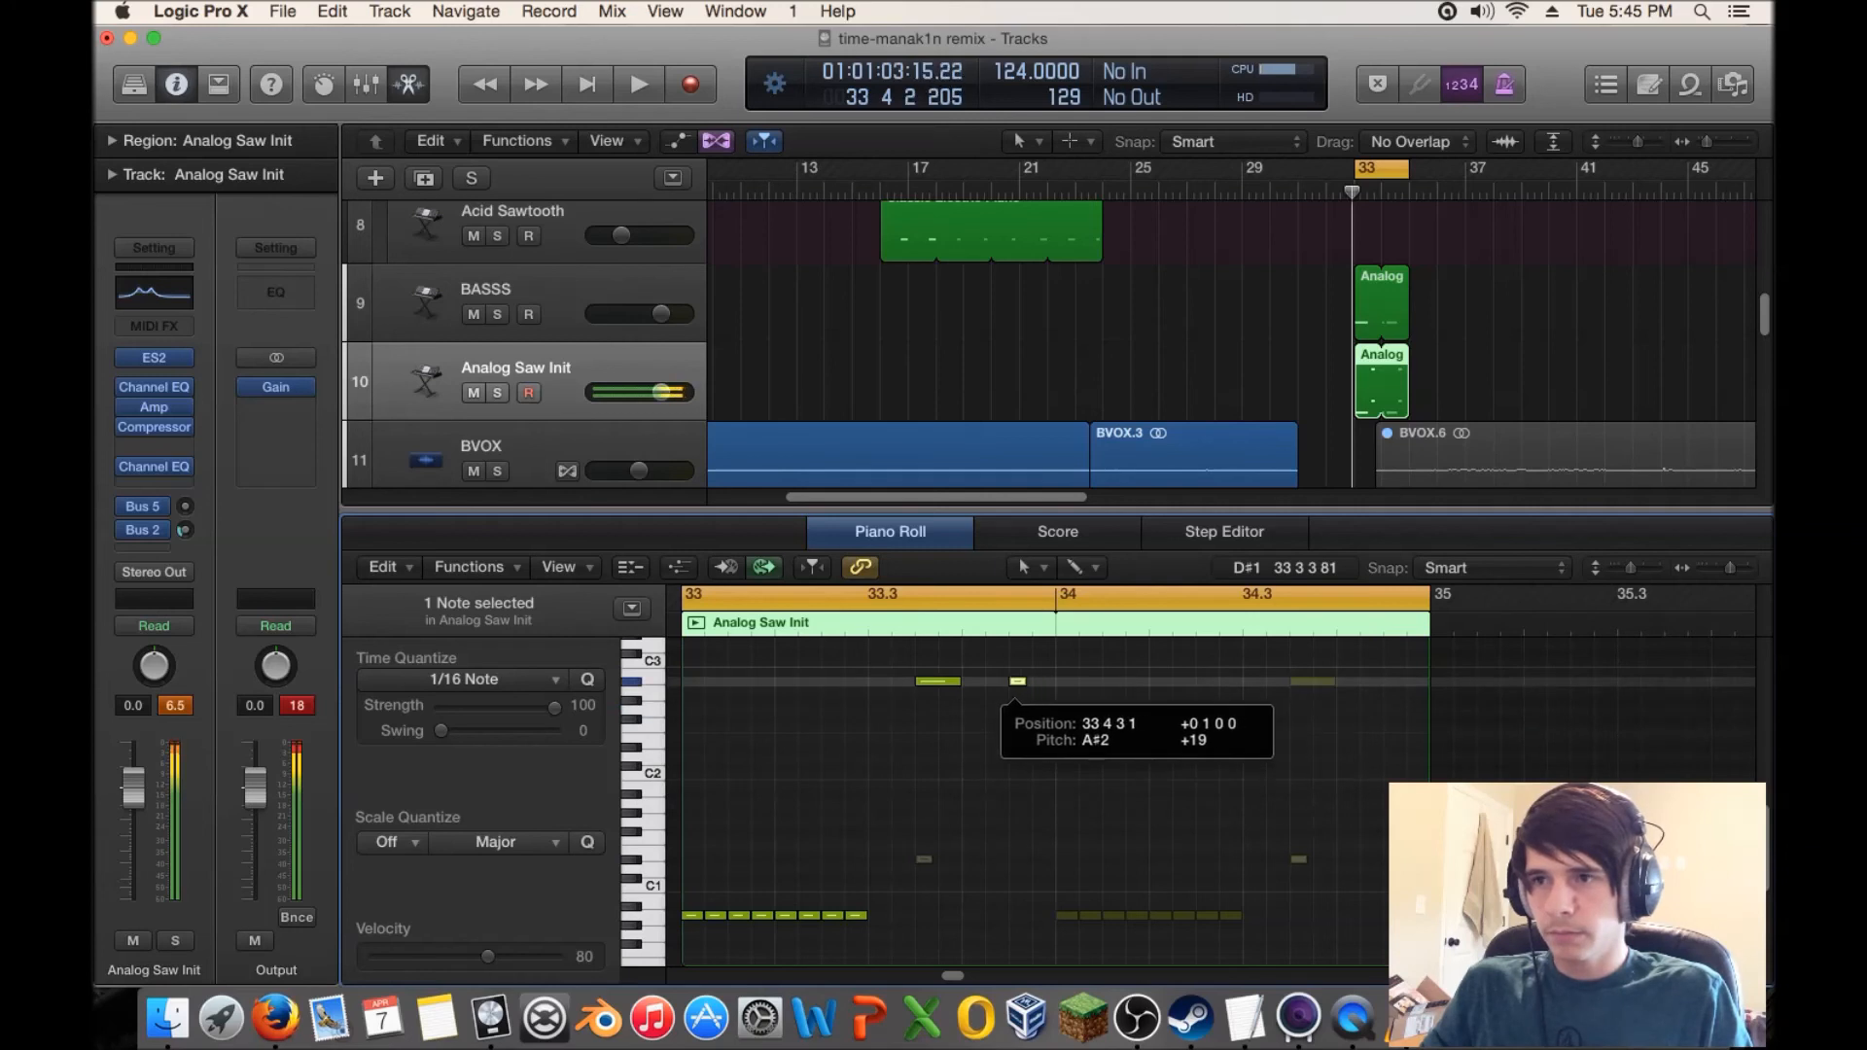
- Delete the row of low notes at the start of the copied region and play back the remaining A#2 notes
left_click_drag(972, 828, 683, 922)
key("Delete")
left_click_drag(1070, 654, 778, 700)
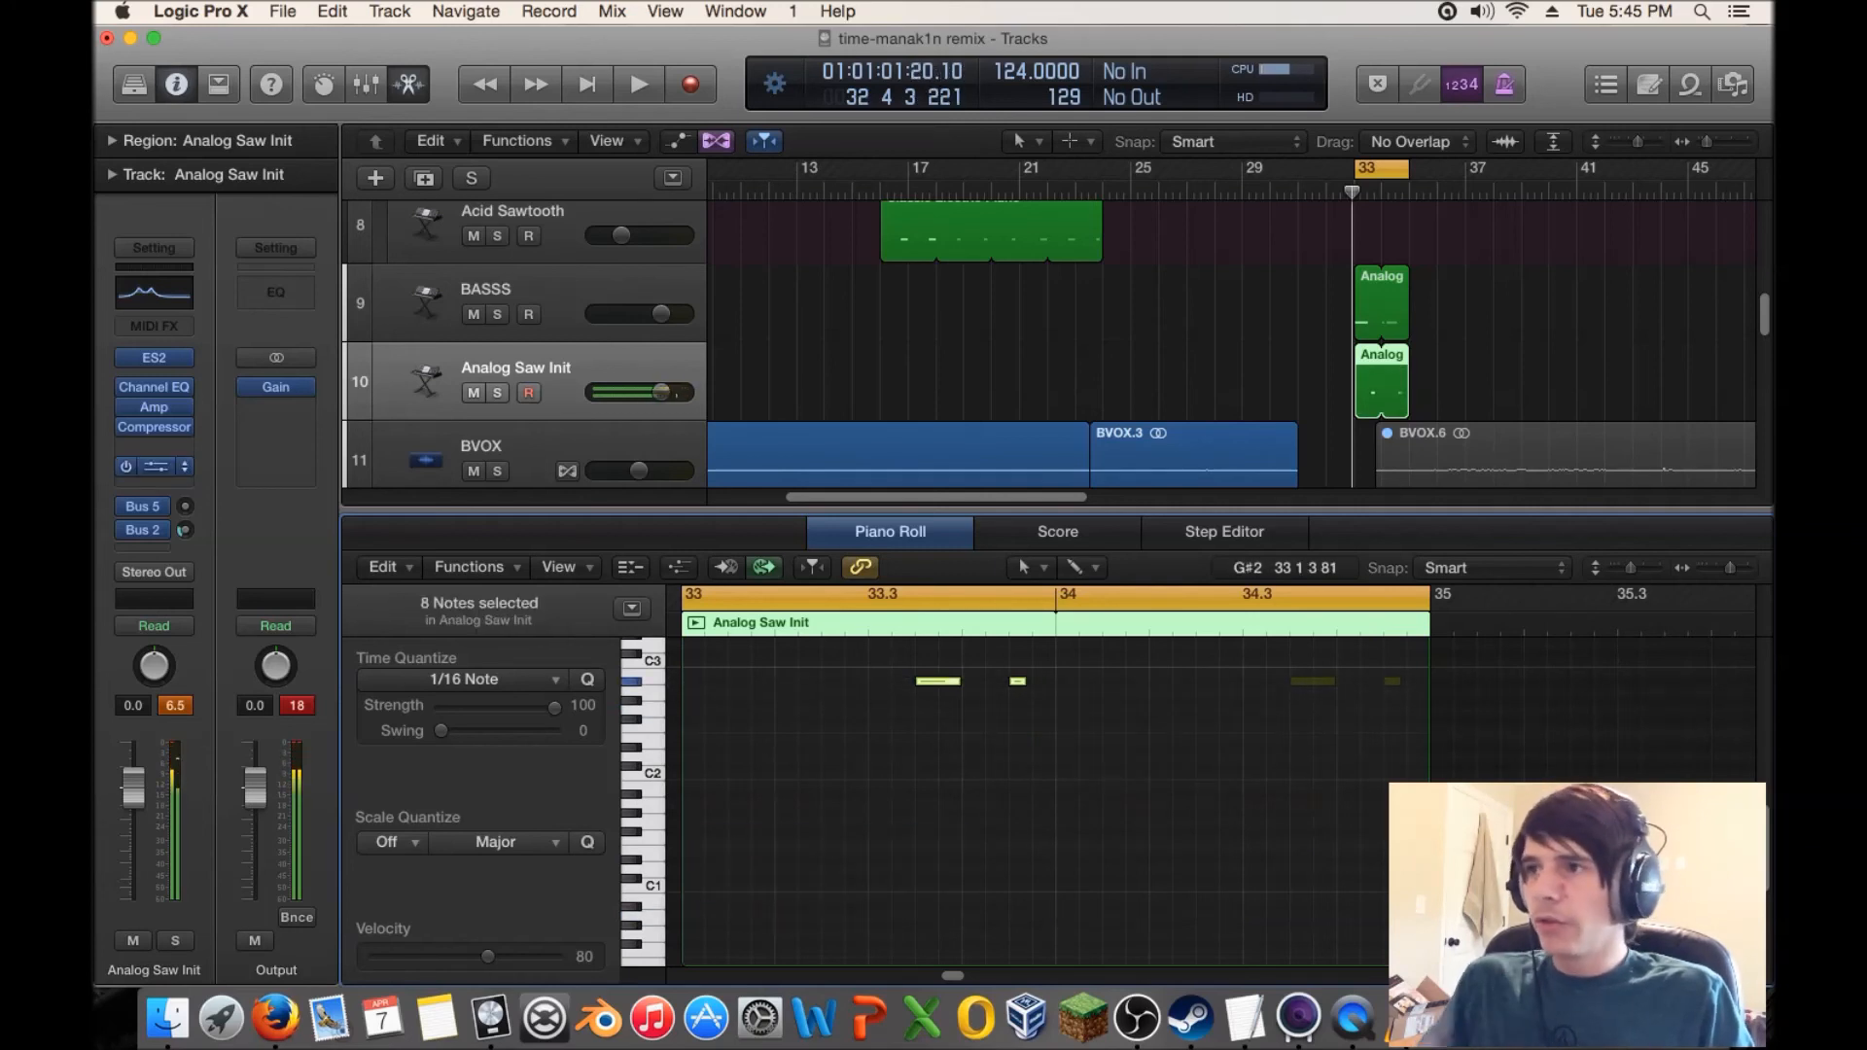
key("space")
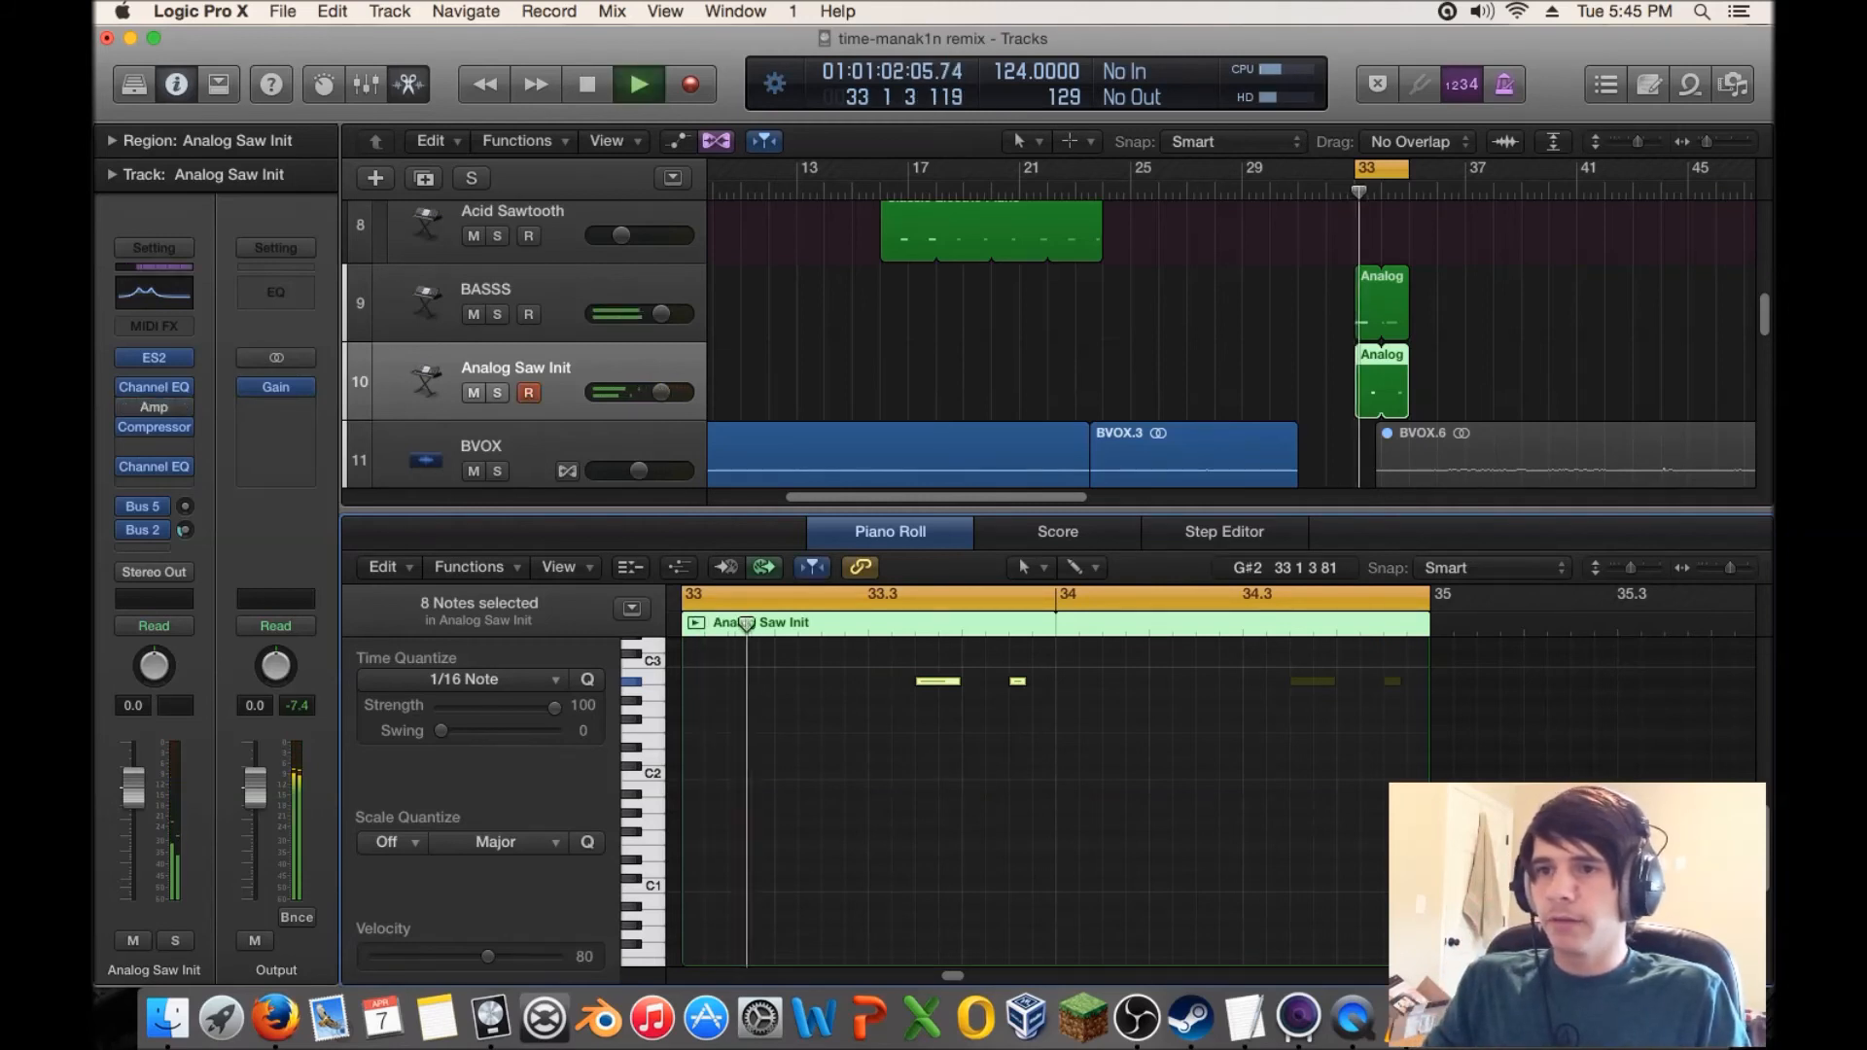
key("space")
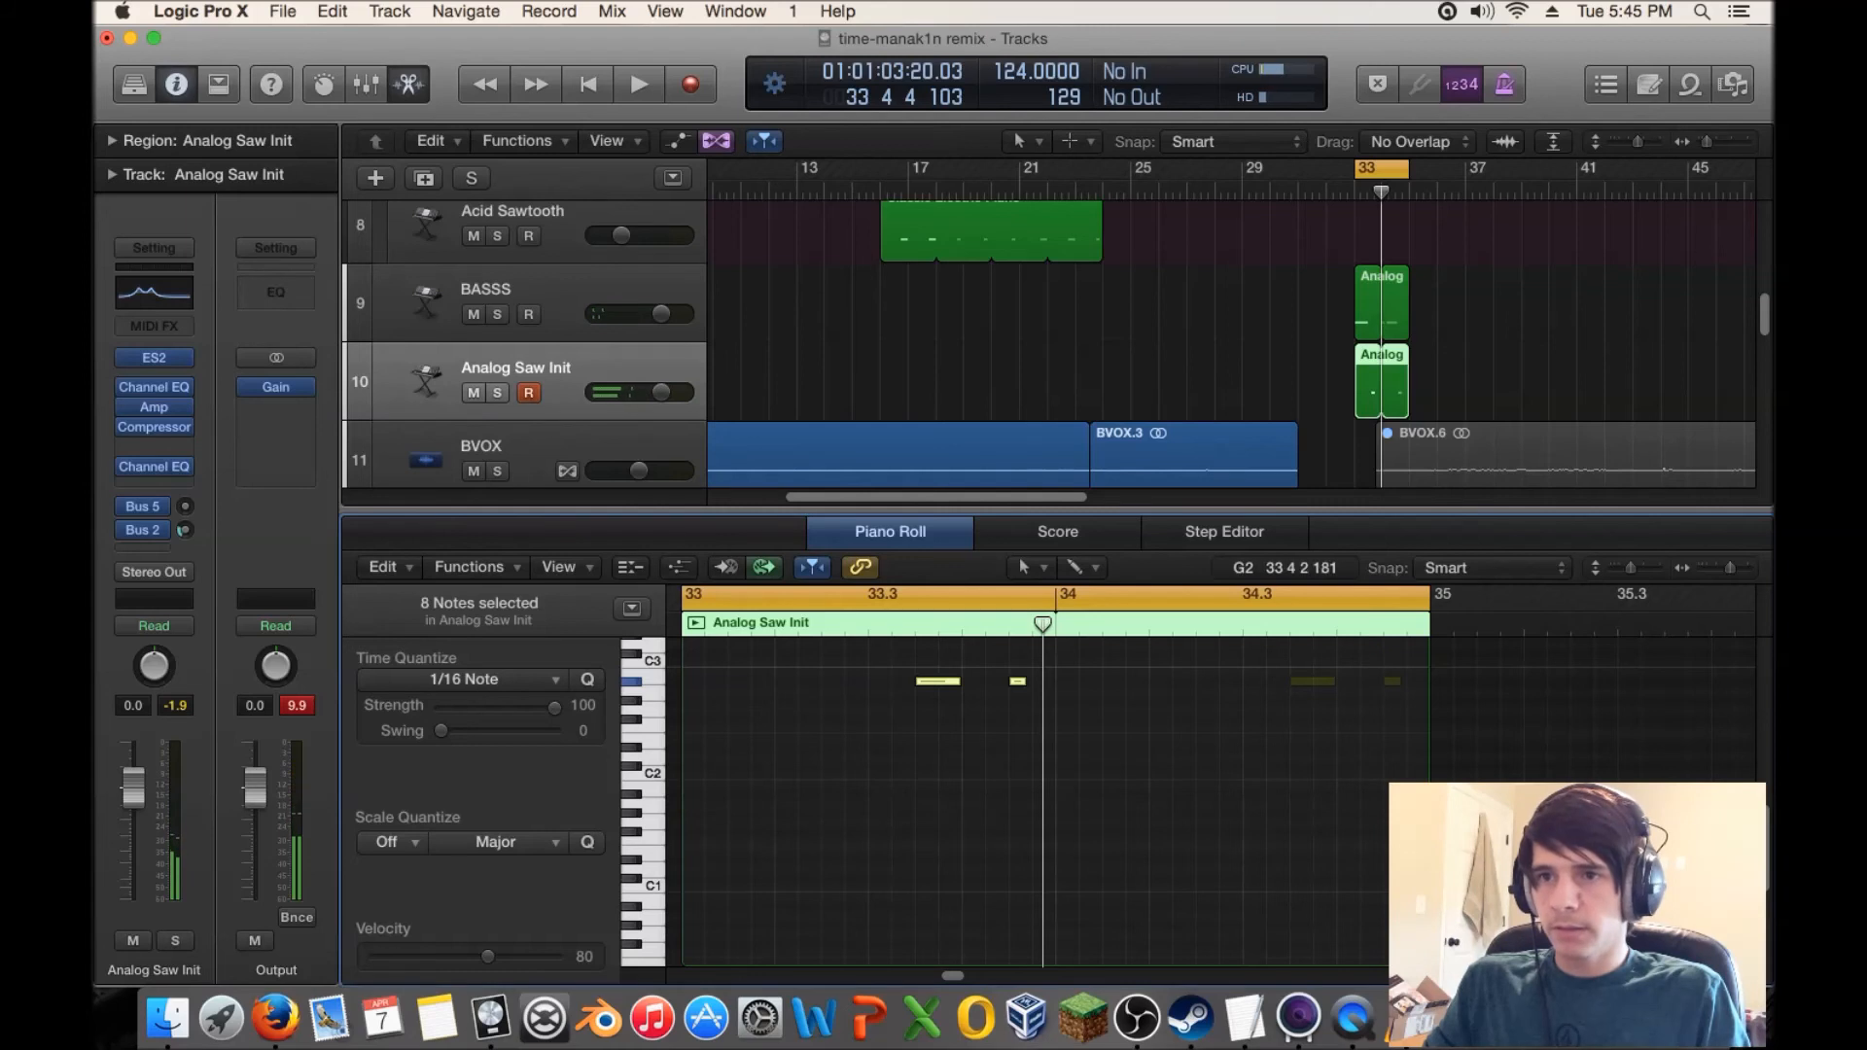
- Bypass both Channel EQs, the Amp and the Compressor on the Analog Saw Init track and listen to the cycle
left_click(1021, 682)
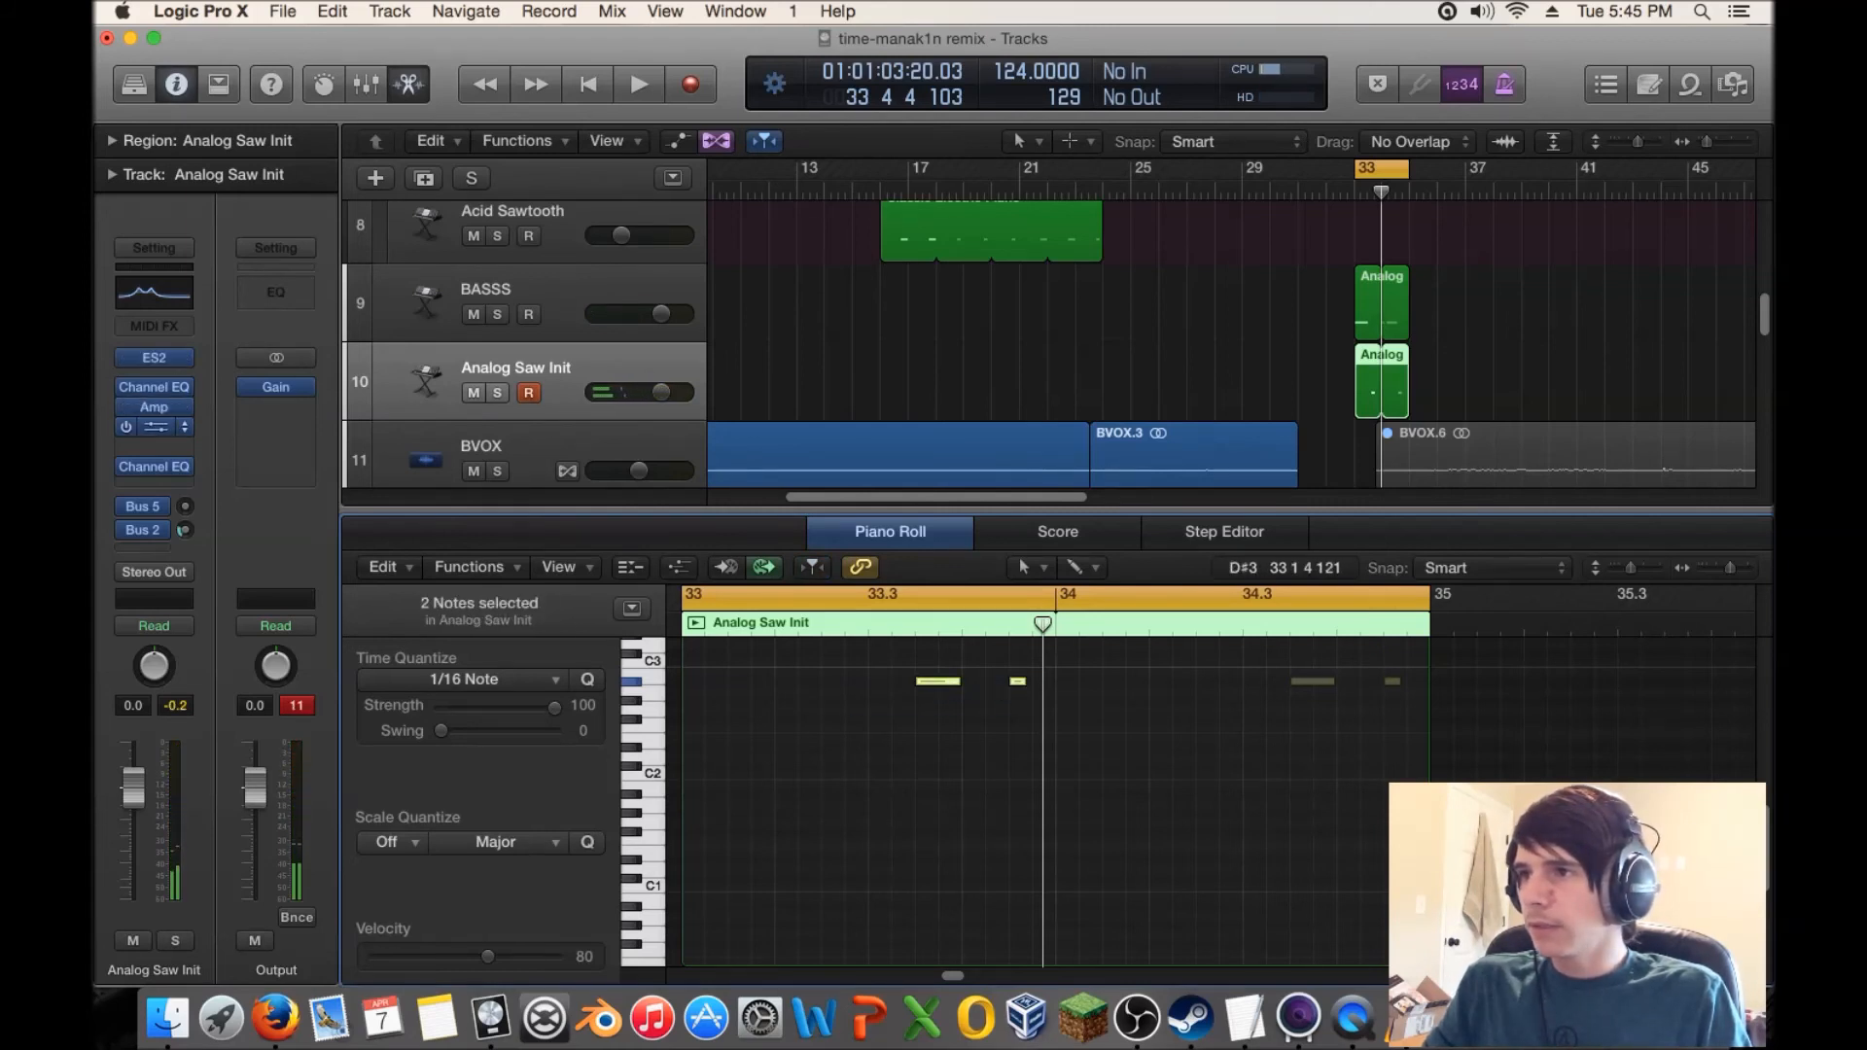
left_click(184, 407)
left_click(125, 407)
left_click(126, 408)
left_click(126, 427)
left_click(126, 467)
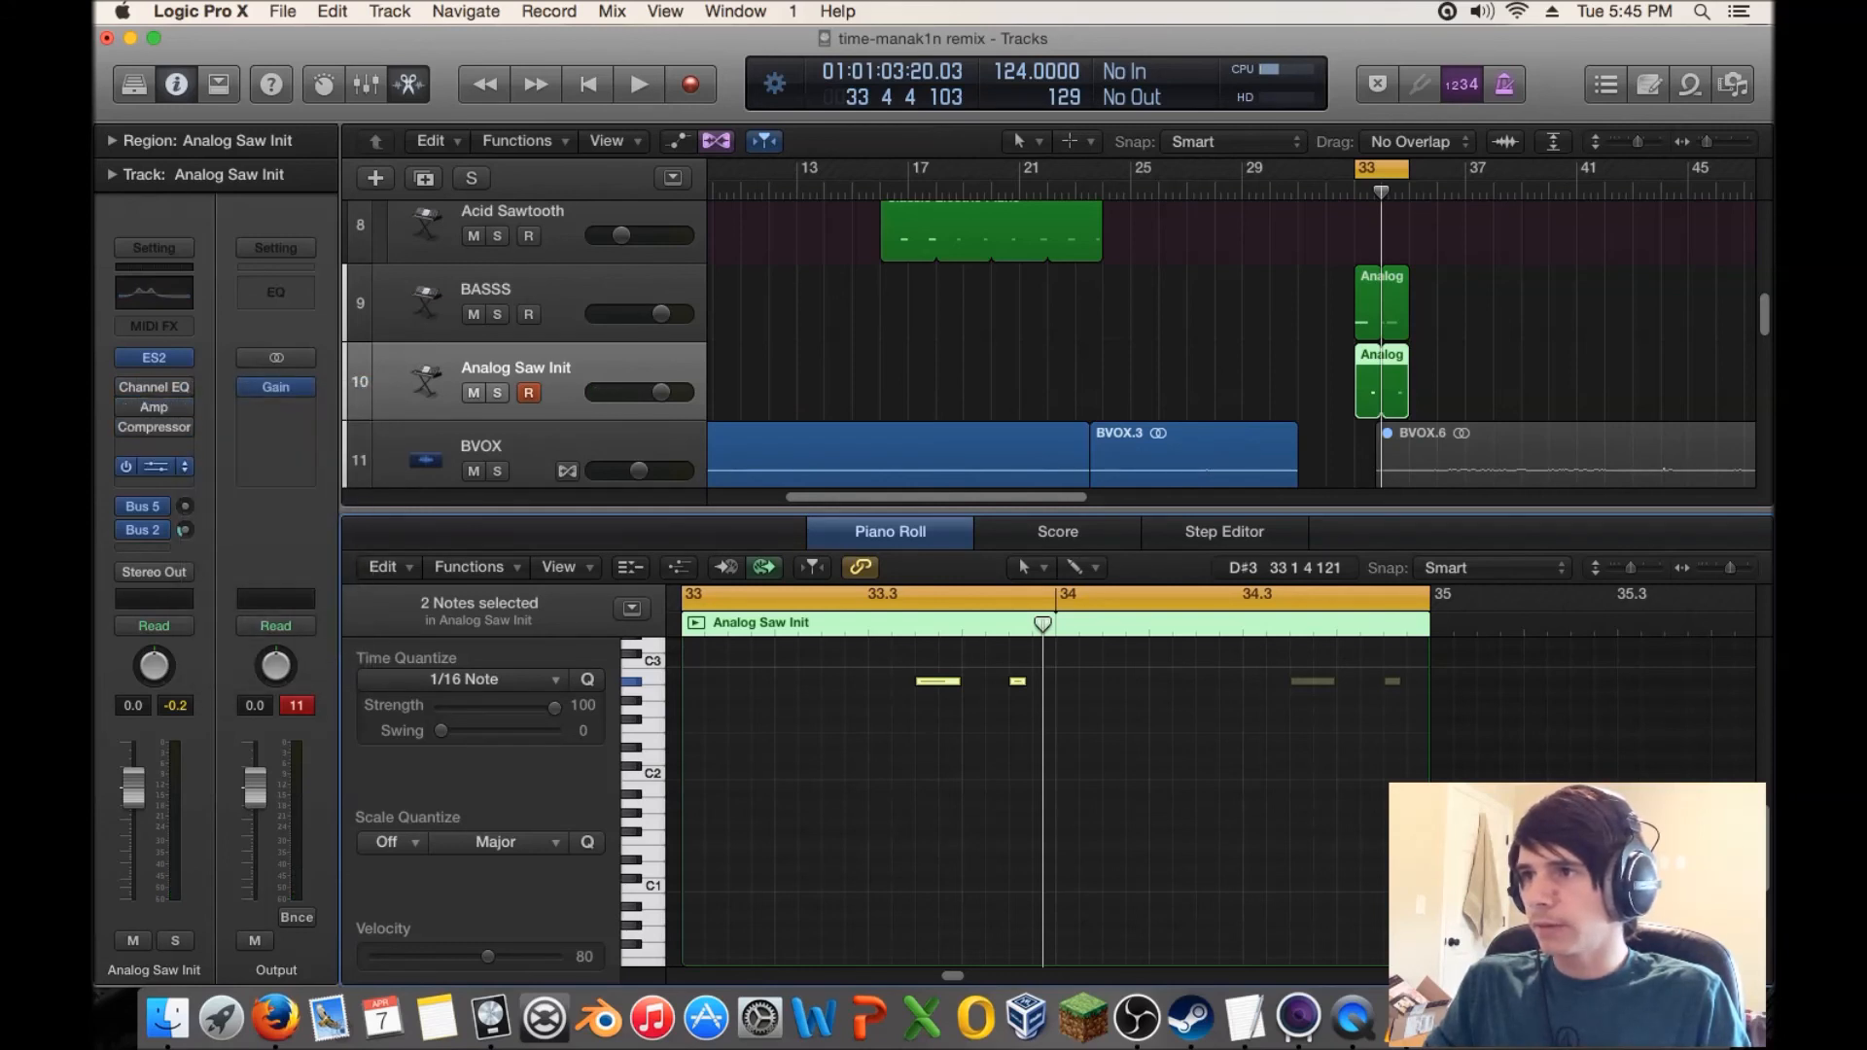
left_click(941, 700)
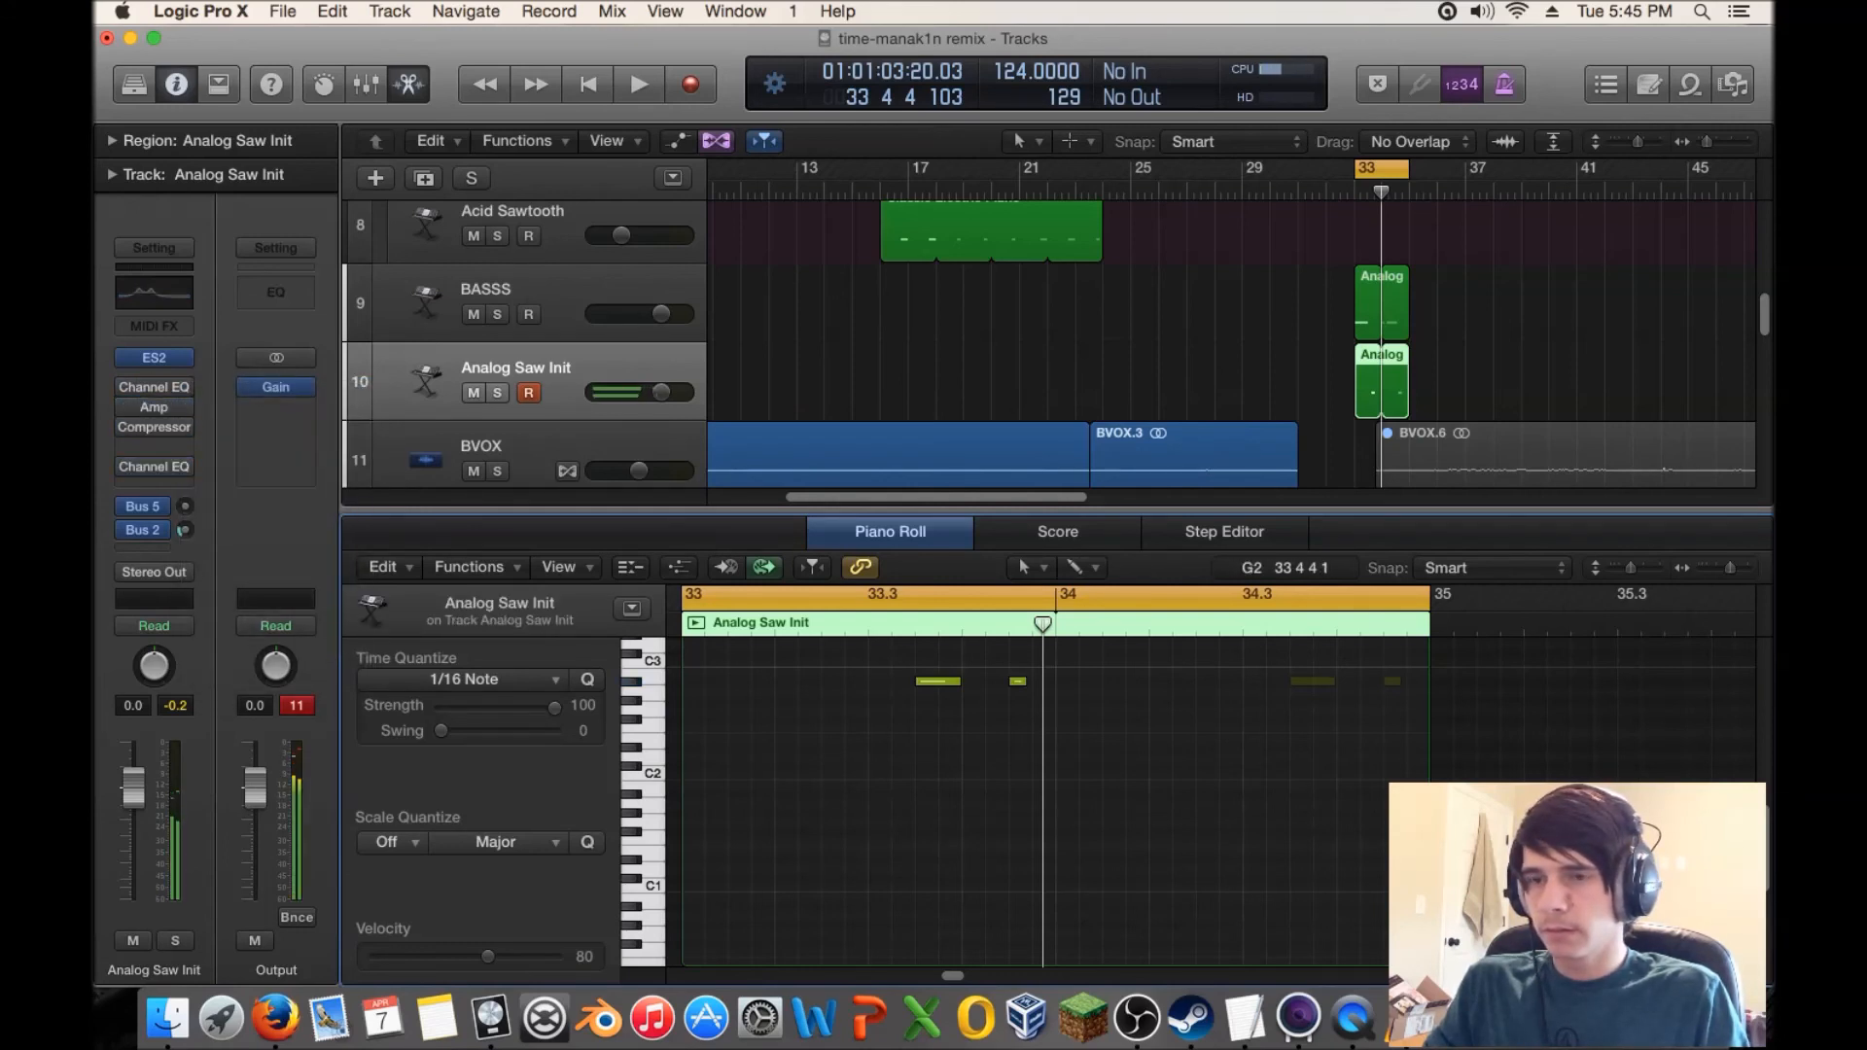
key("space")
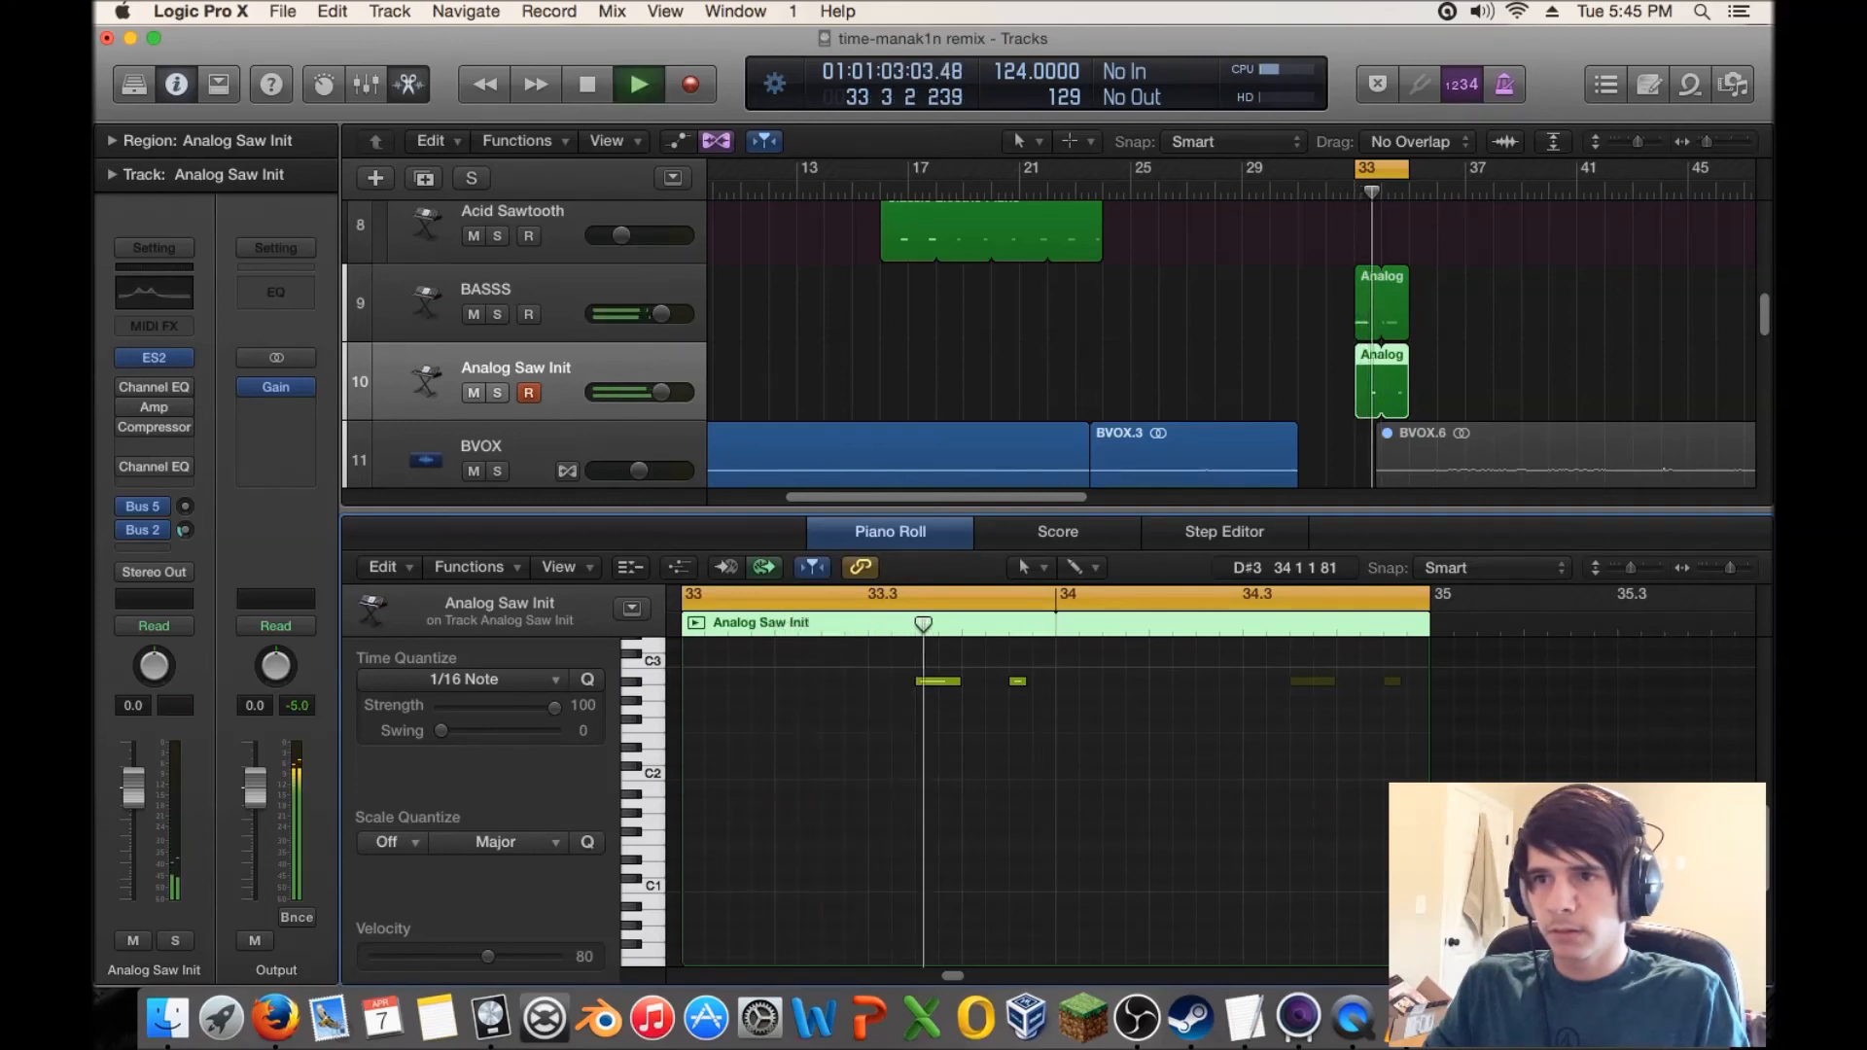
key("space")
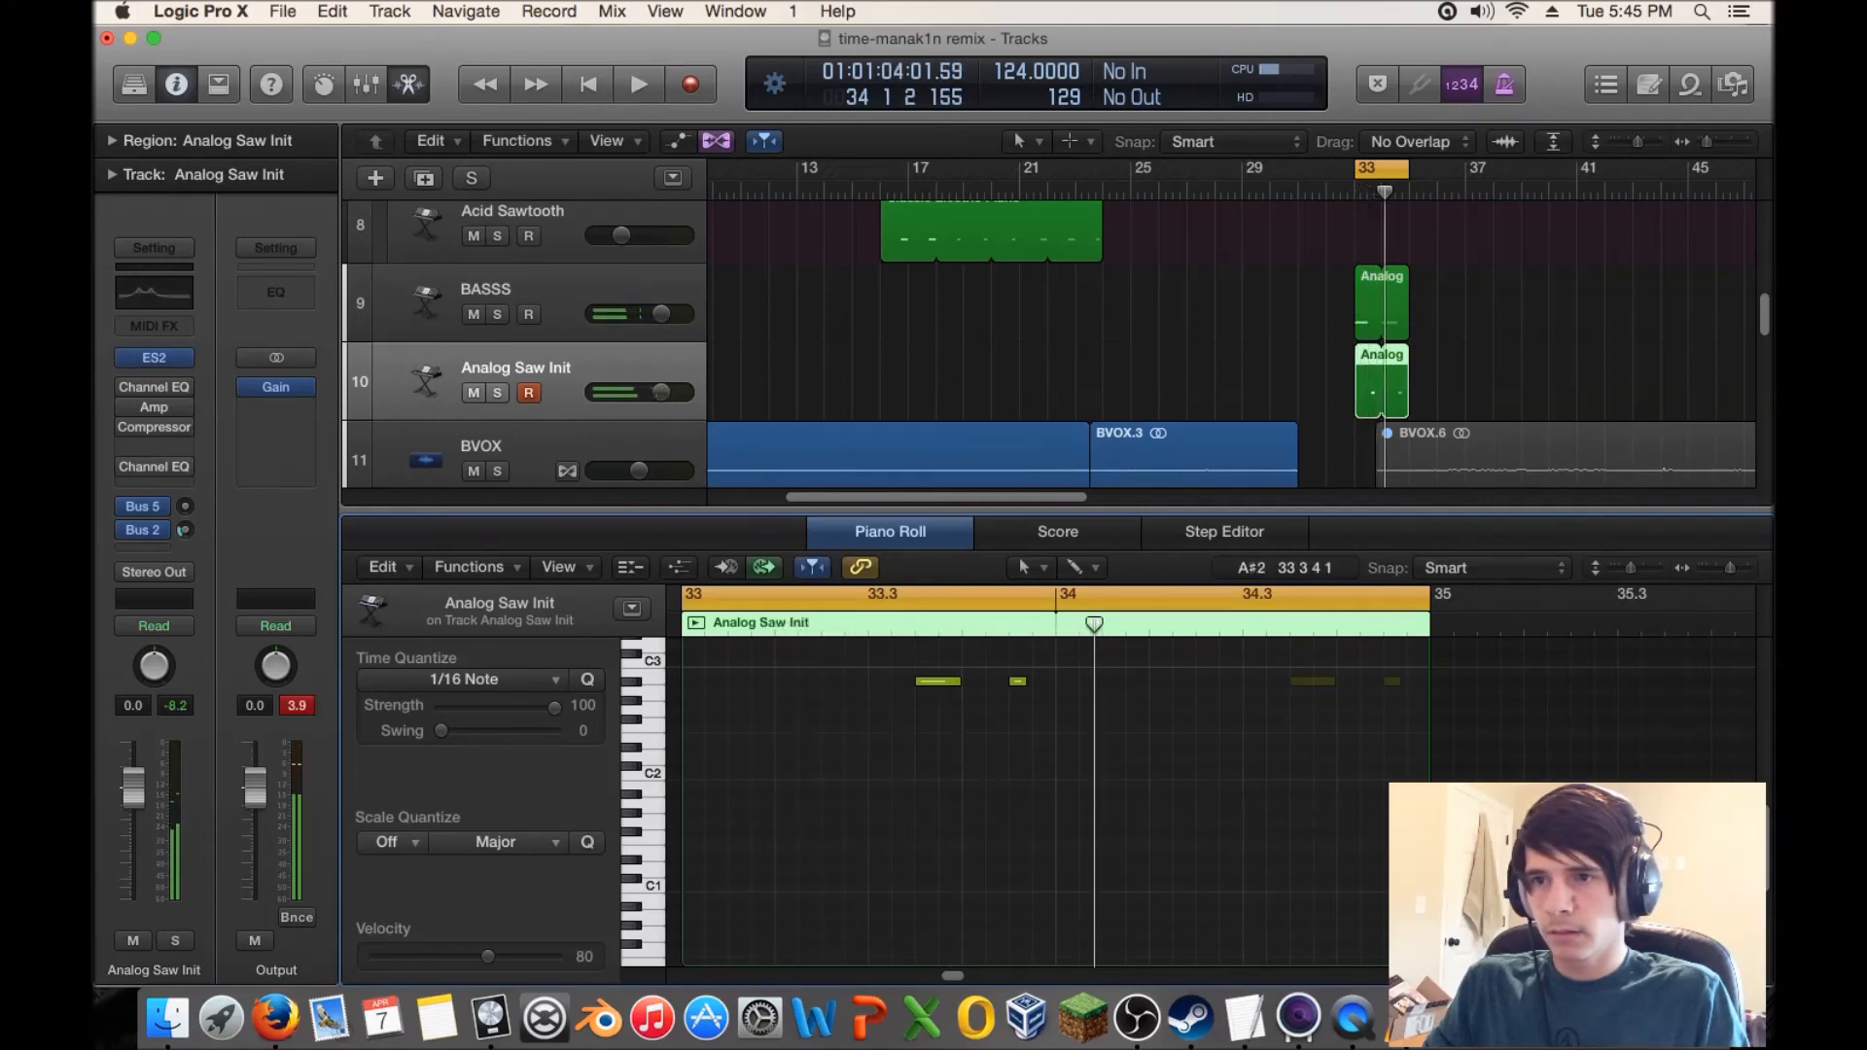
- Shorten both A#2 notes in the Analog Saw Init region and audition them with the cycle playing
left_click_drag(958, 681, 1018, 681)
key("space")
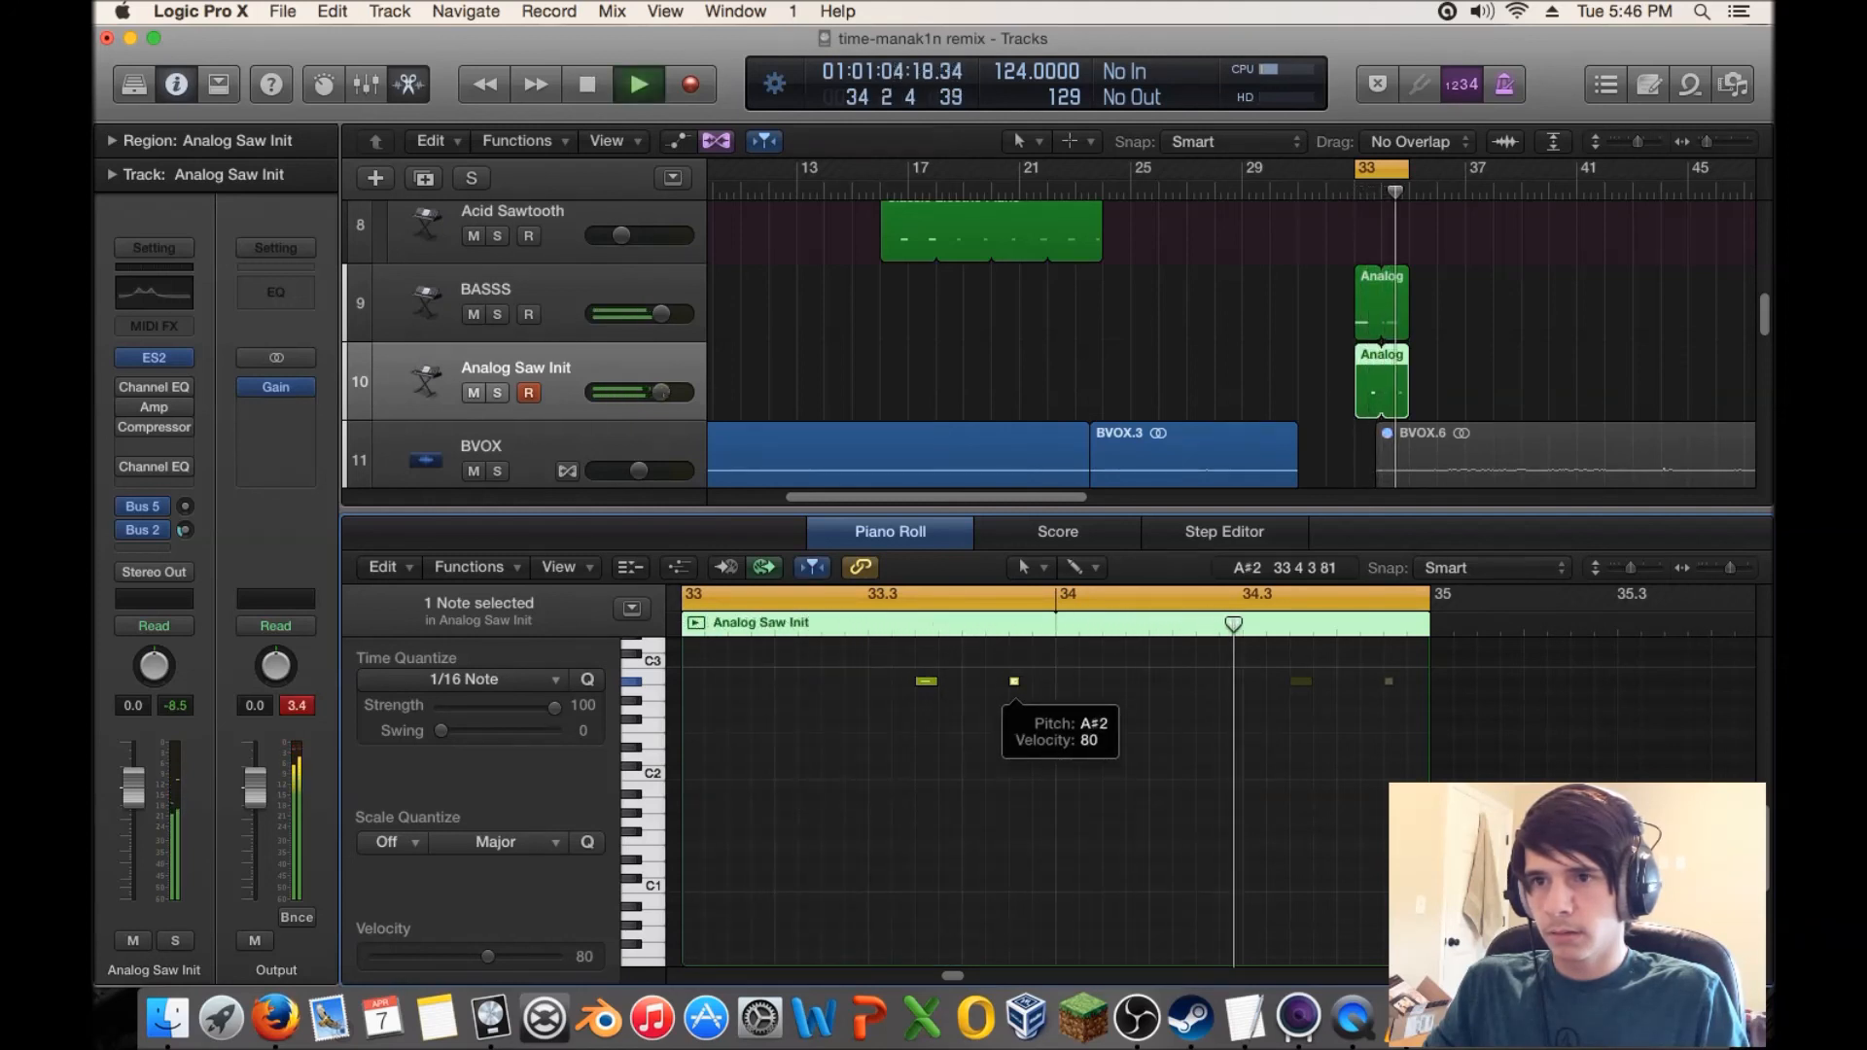
key("space")
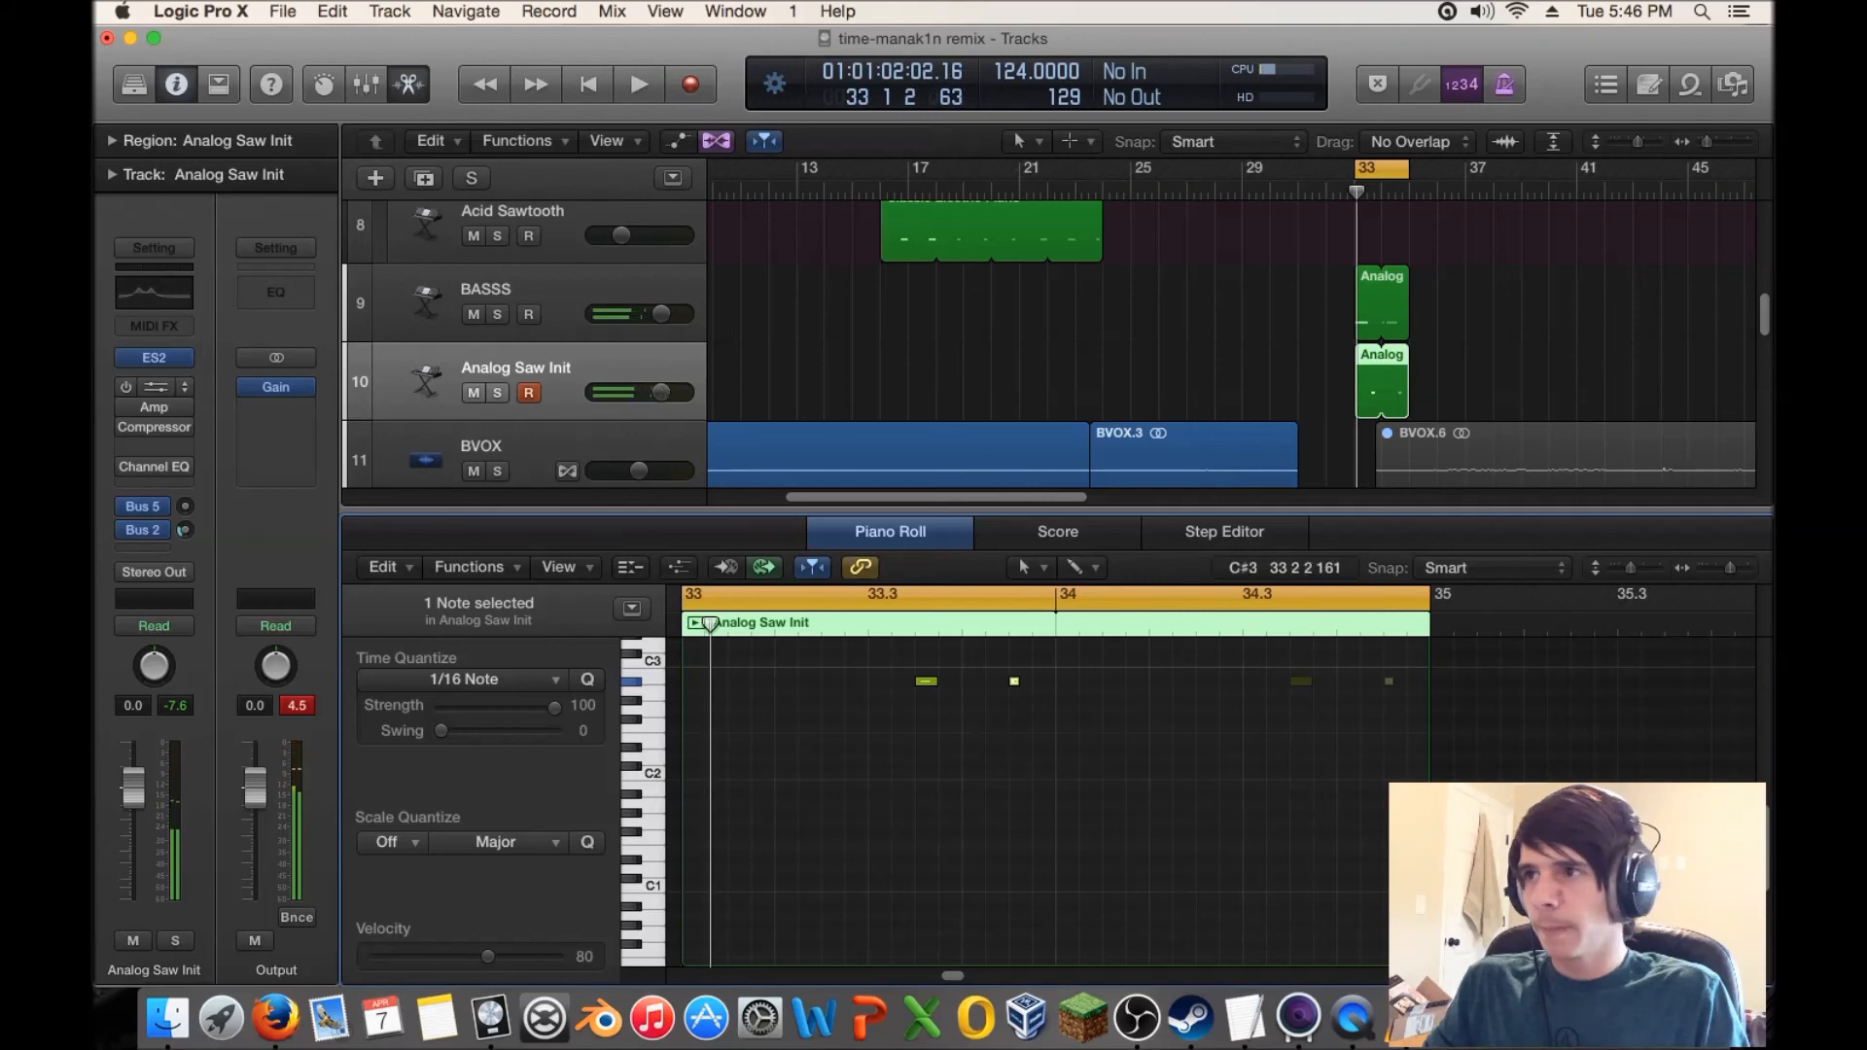
- Blend oscillators 1 and 3 in the ES2, detune oscillator 3 by 9 cents, and audition the A#2 note
left_click(153, 357)
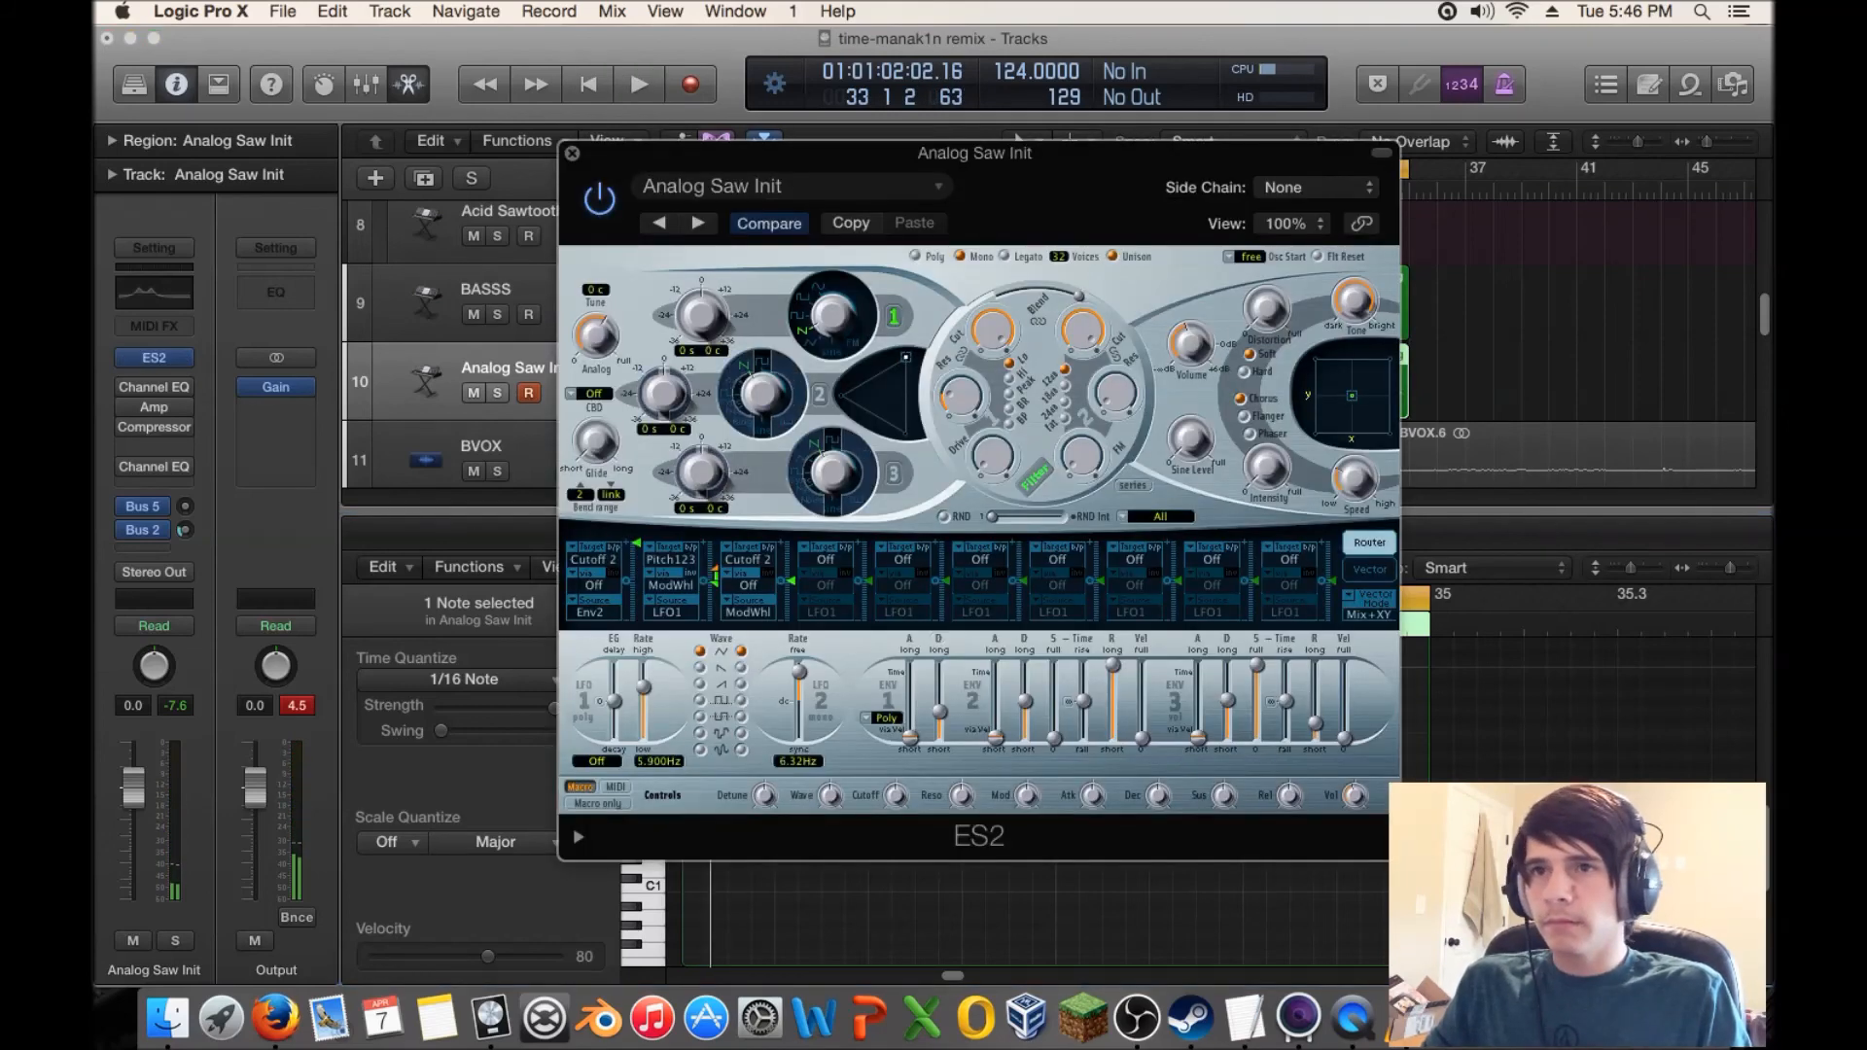
left_click(1250, 257)
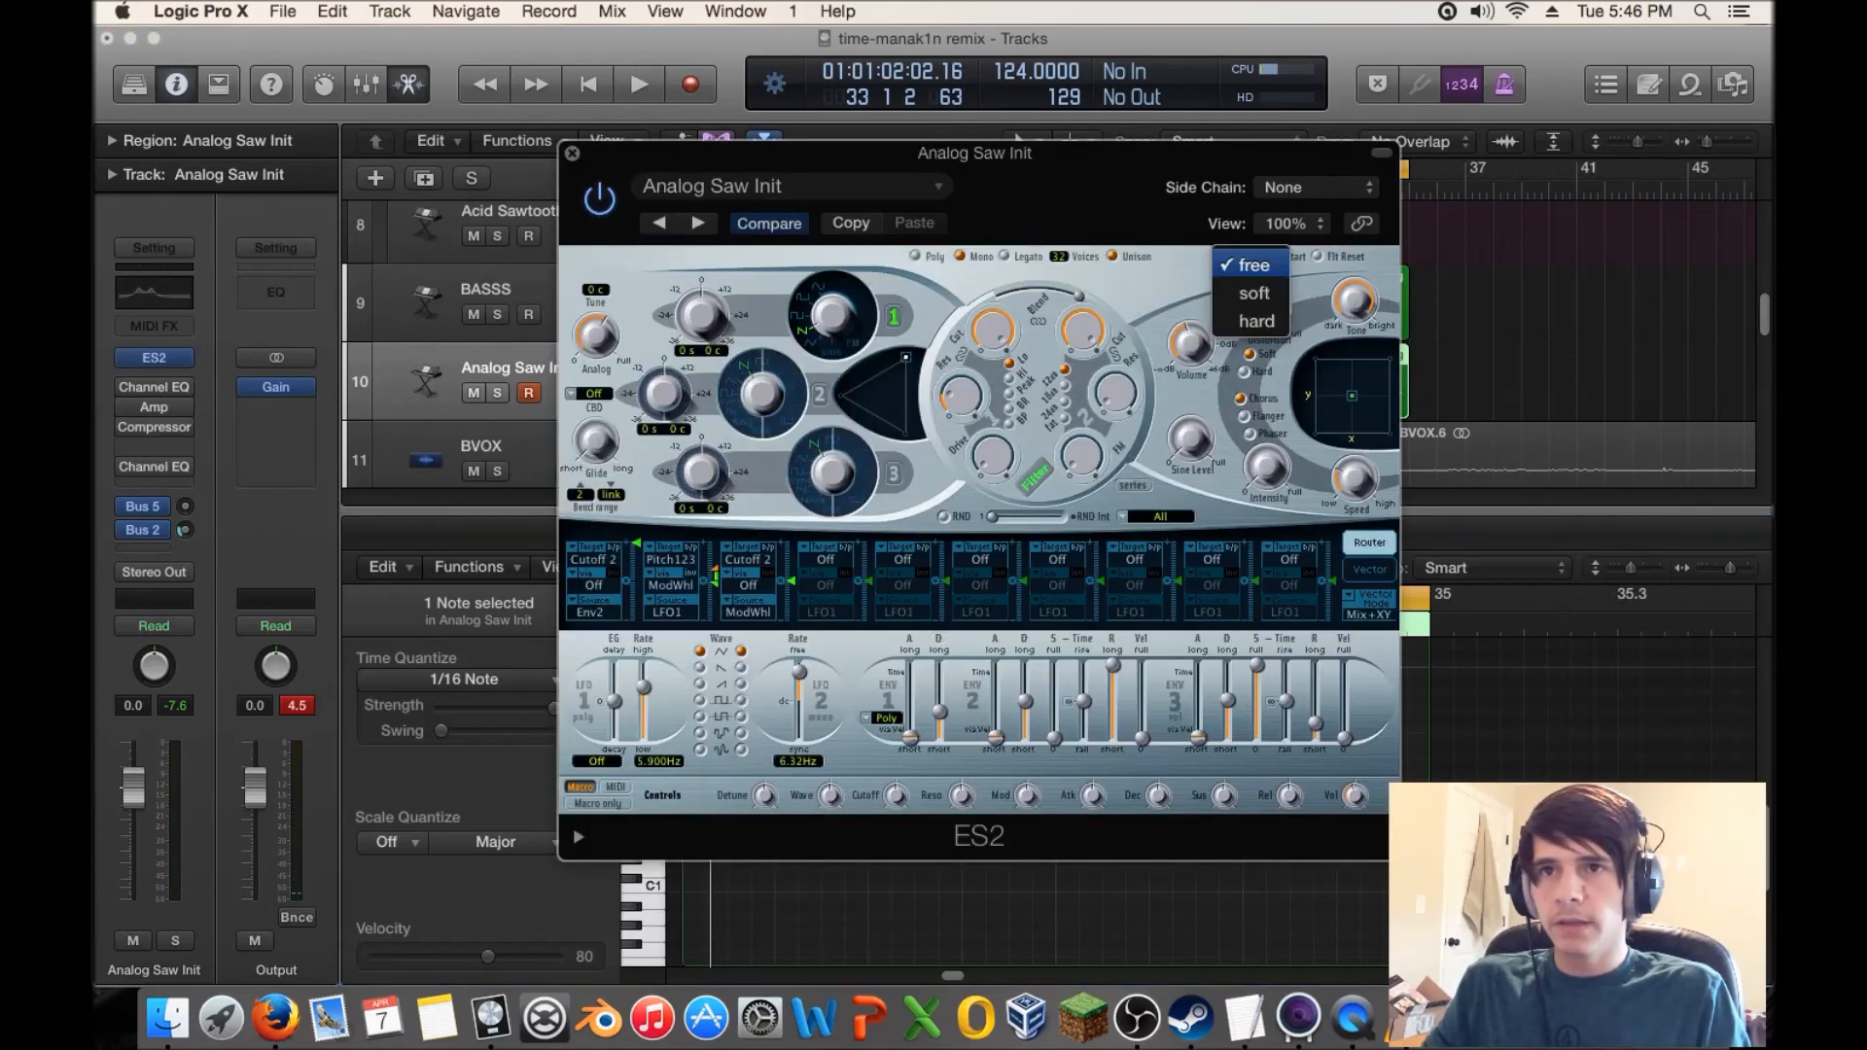
left_click(1191, 283)
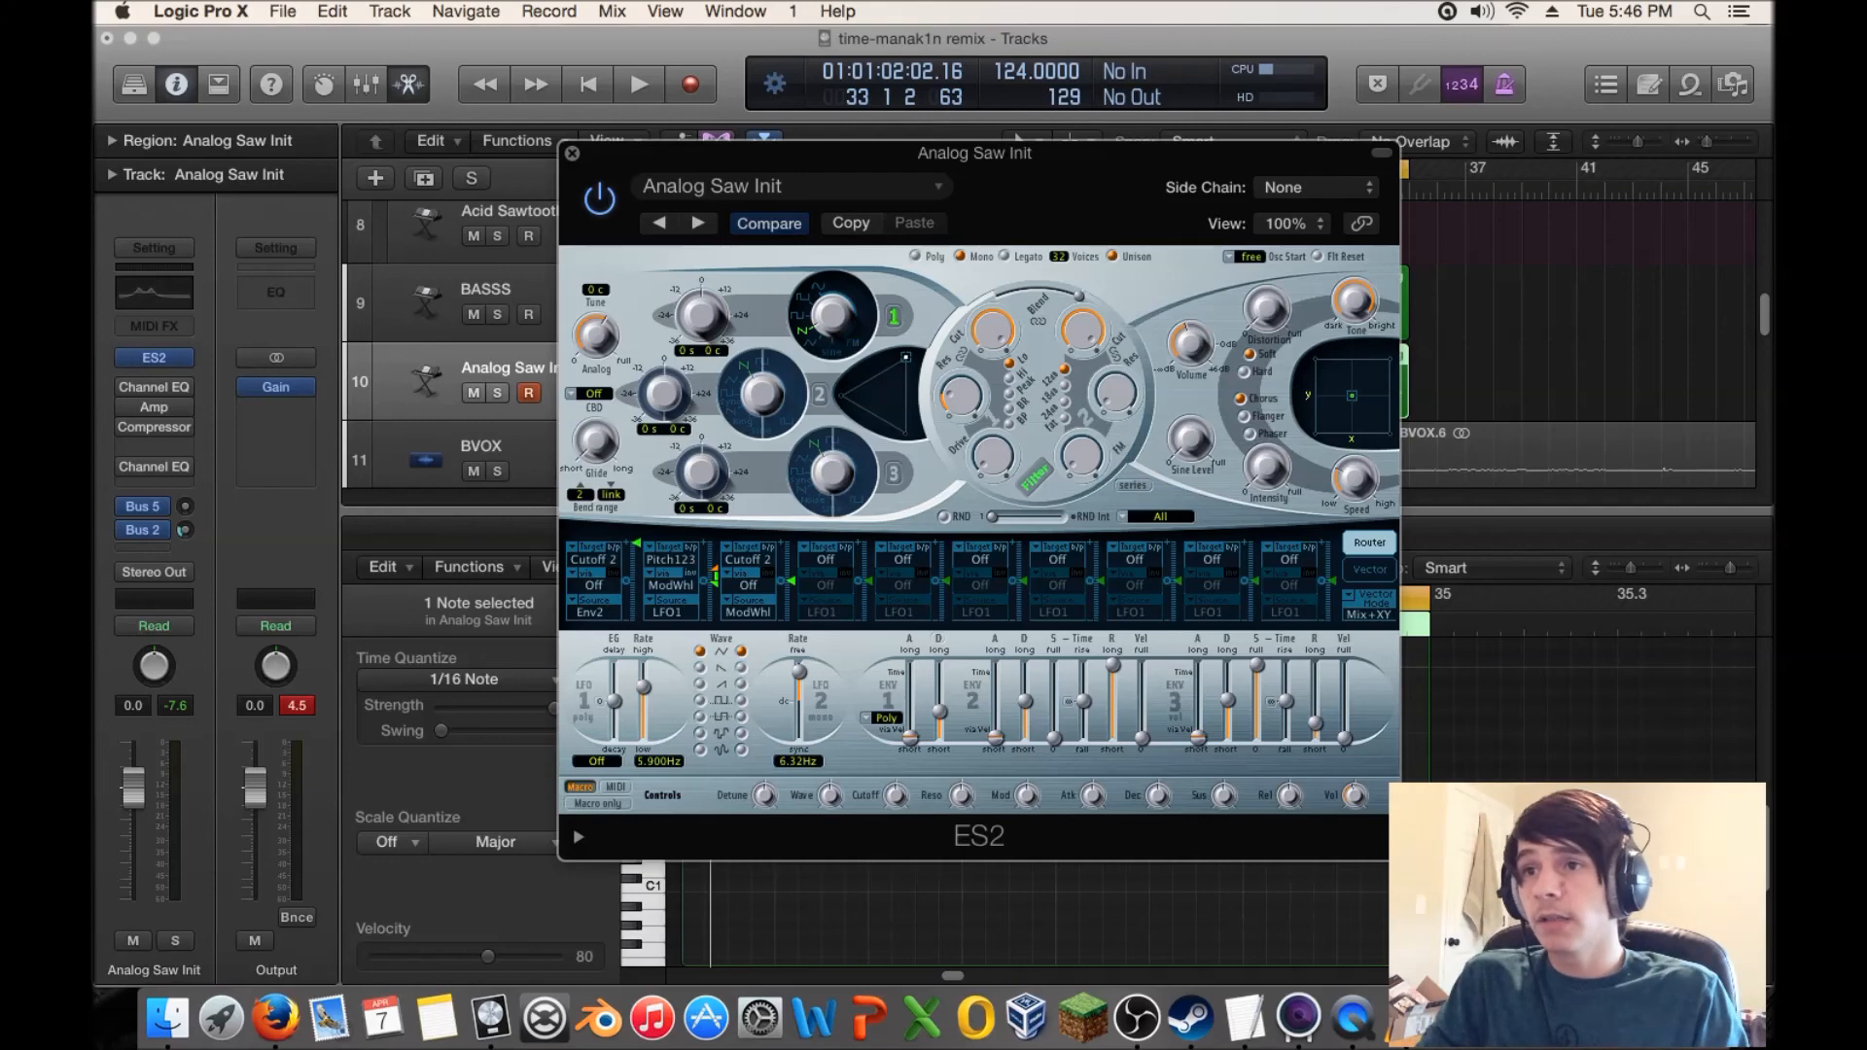
left_click_drag(905, 357, 905, 391)
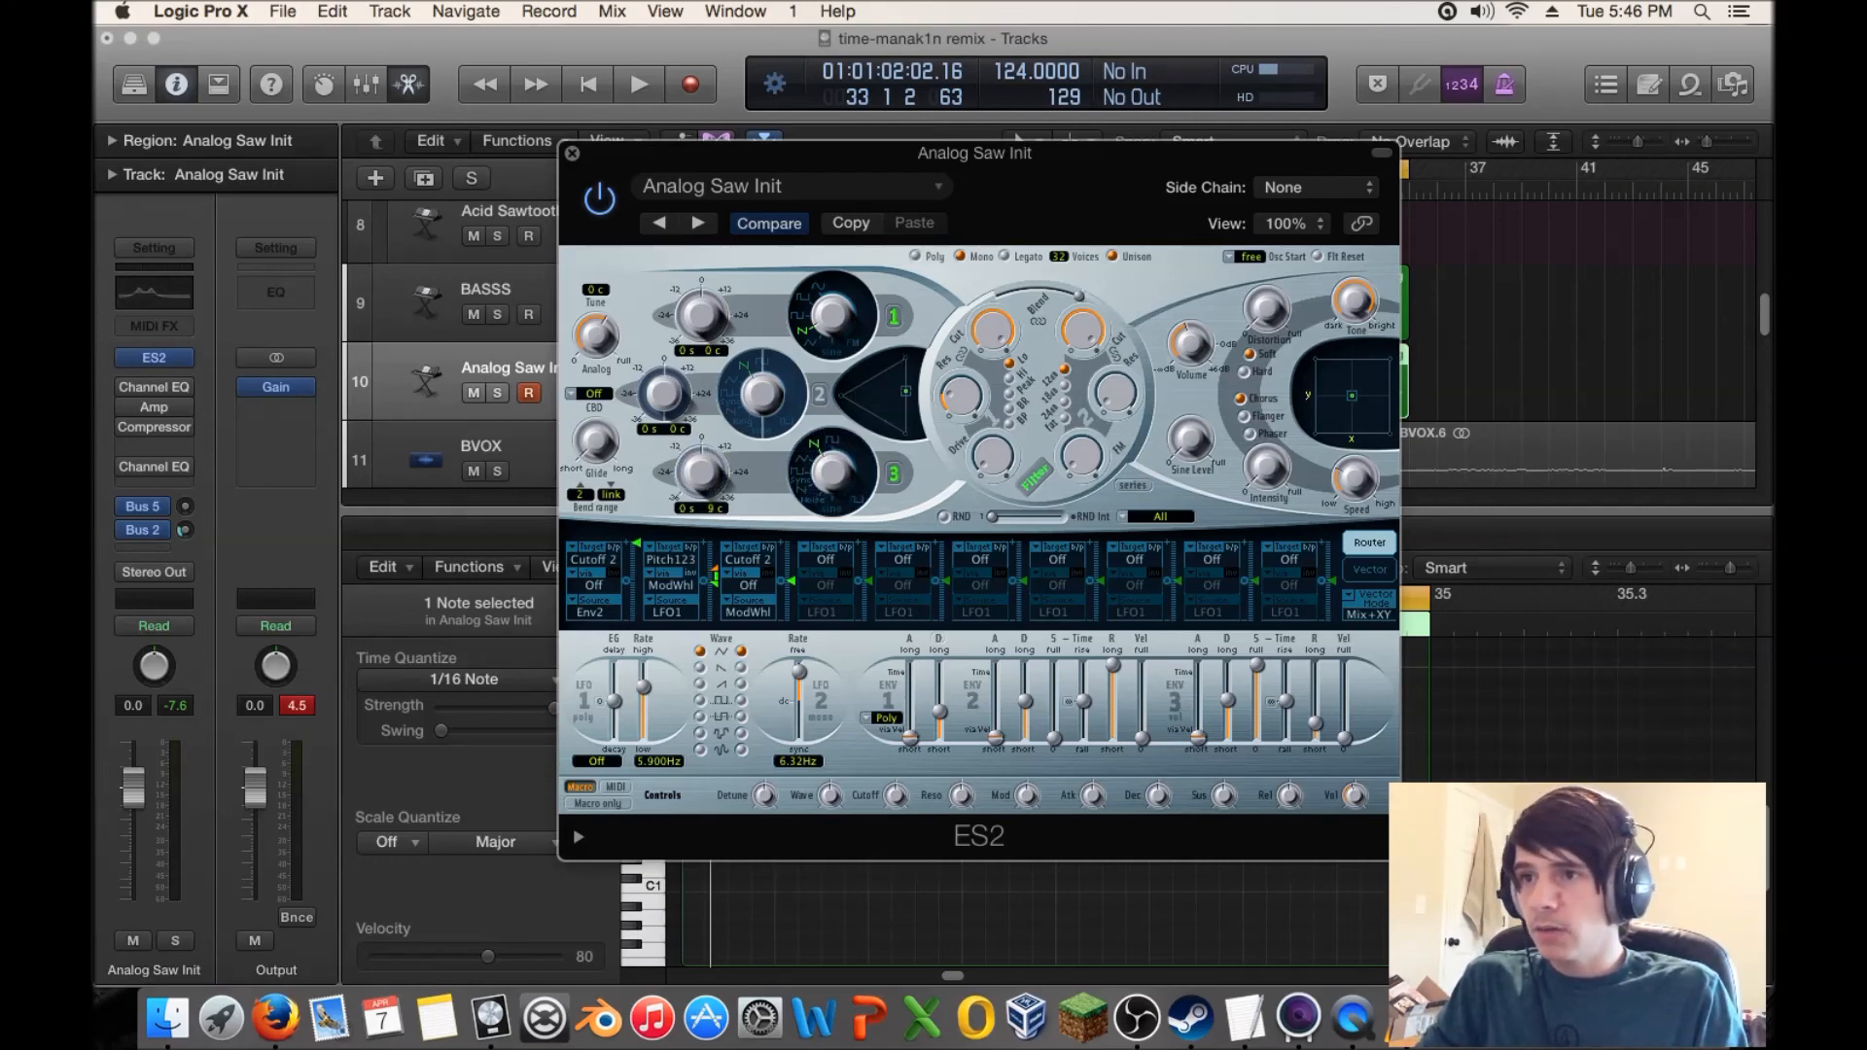
left_click_drag(914, 153, 1418, 279)
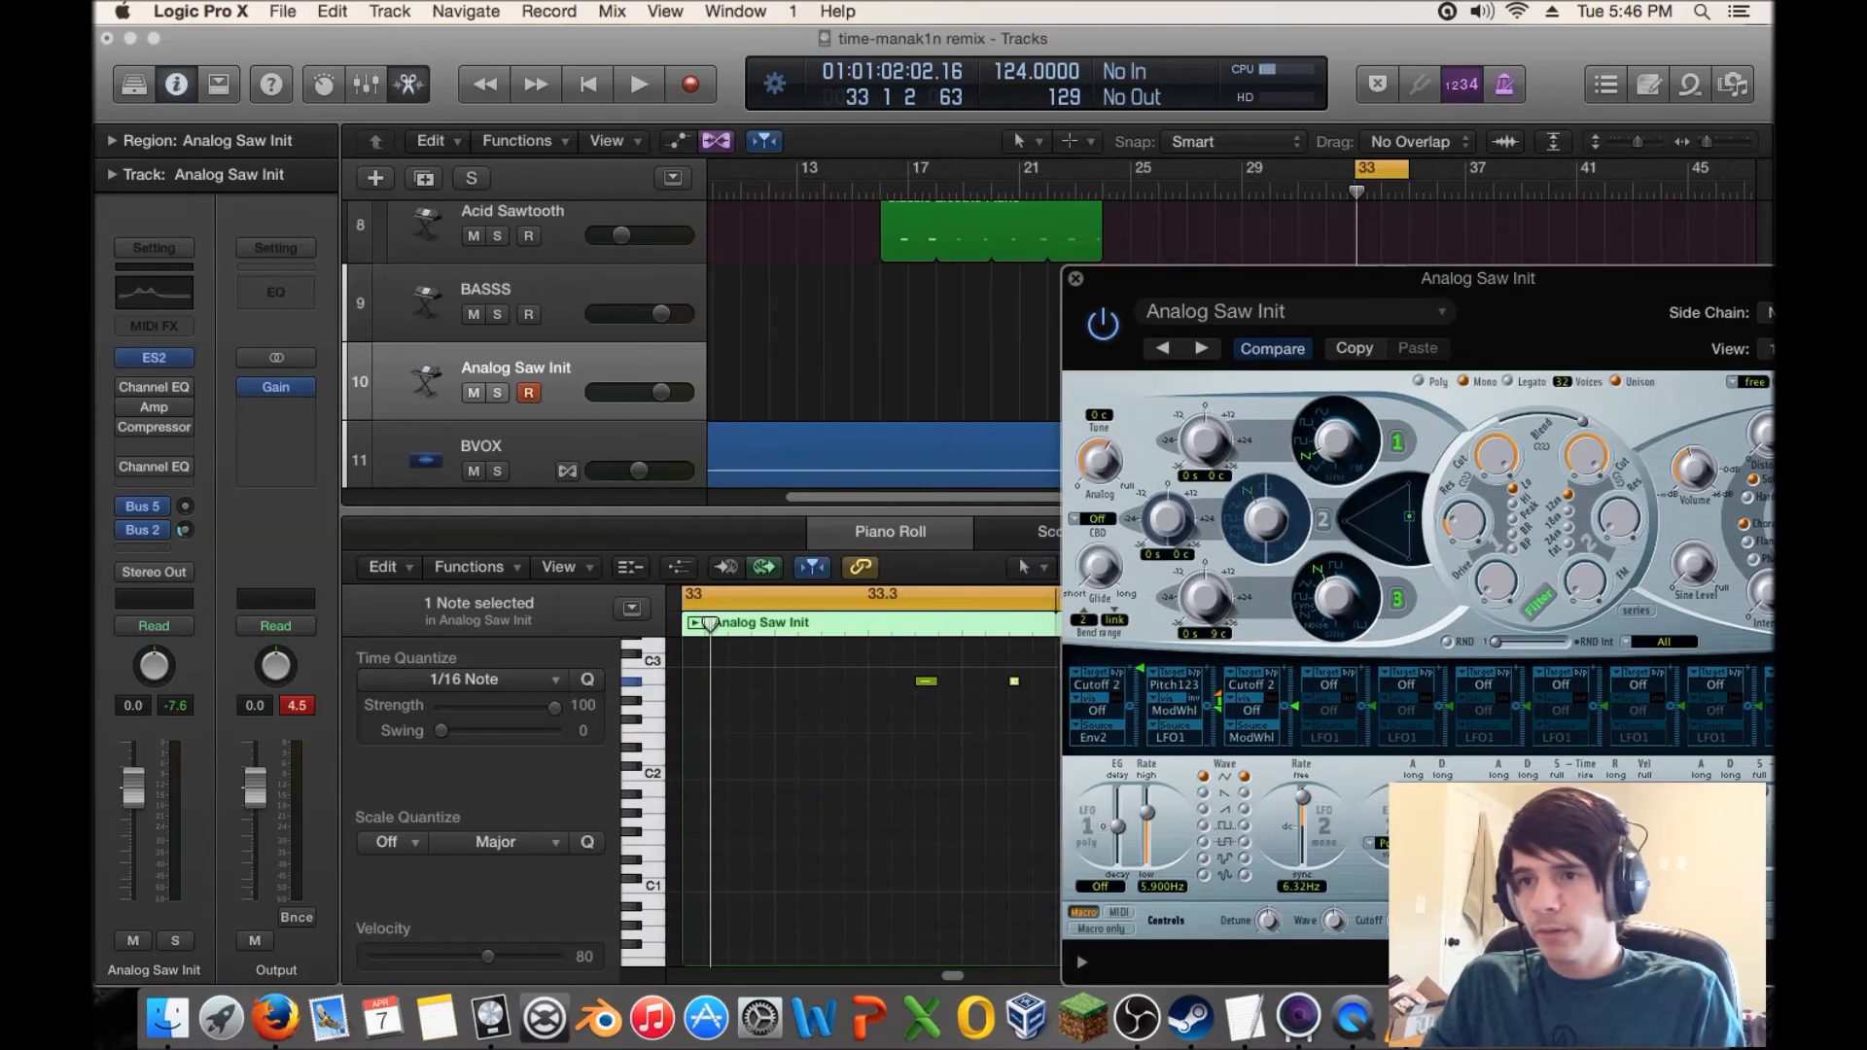
left_click(926, 682)
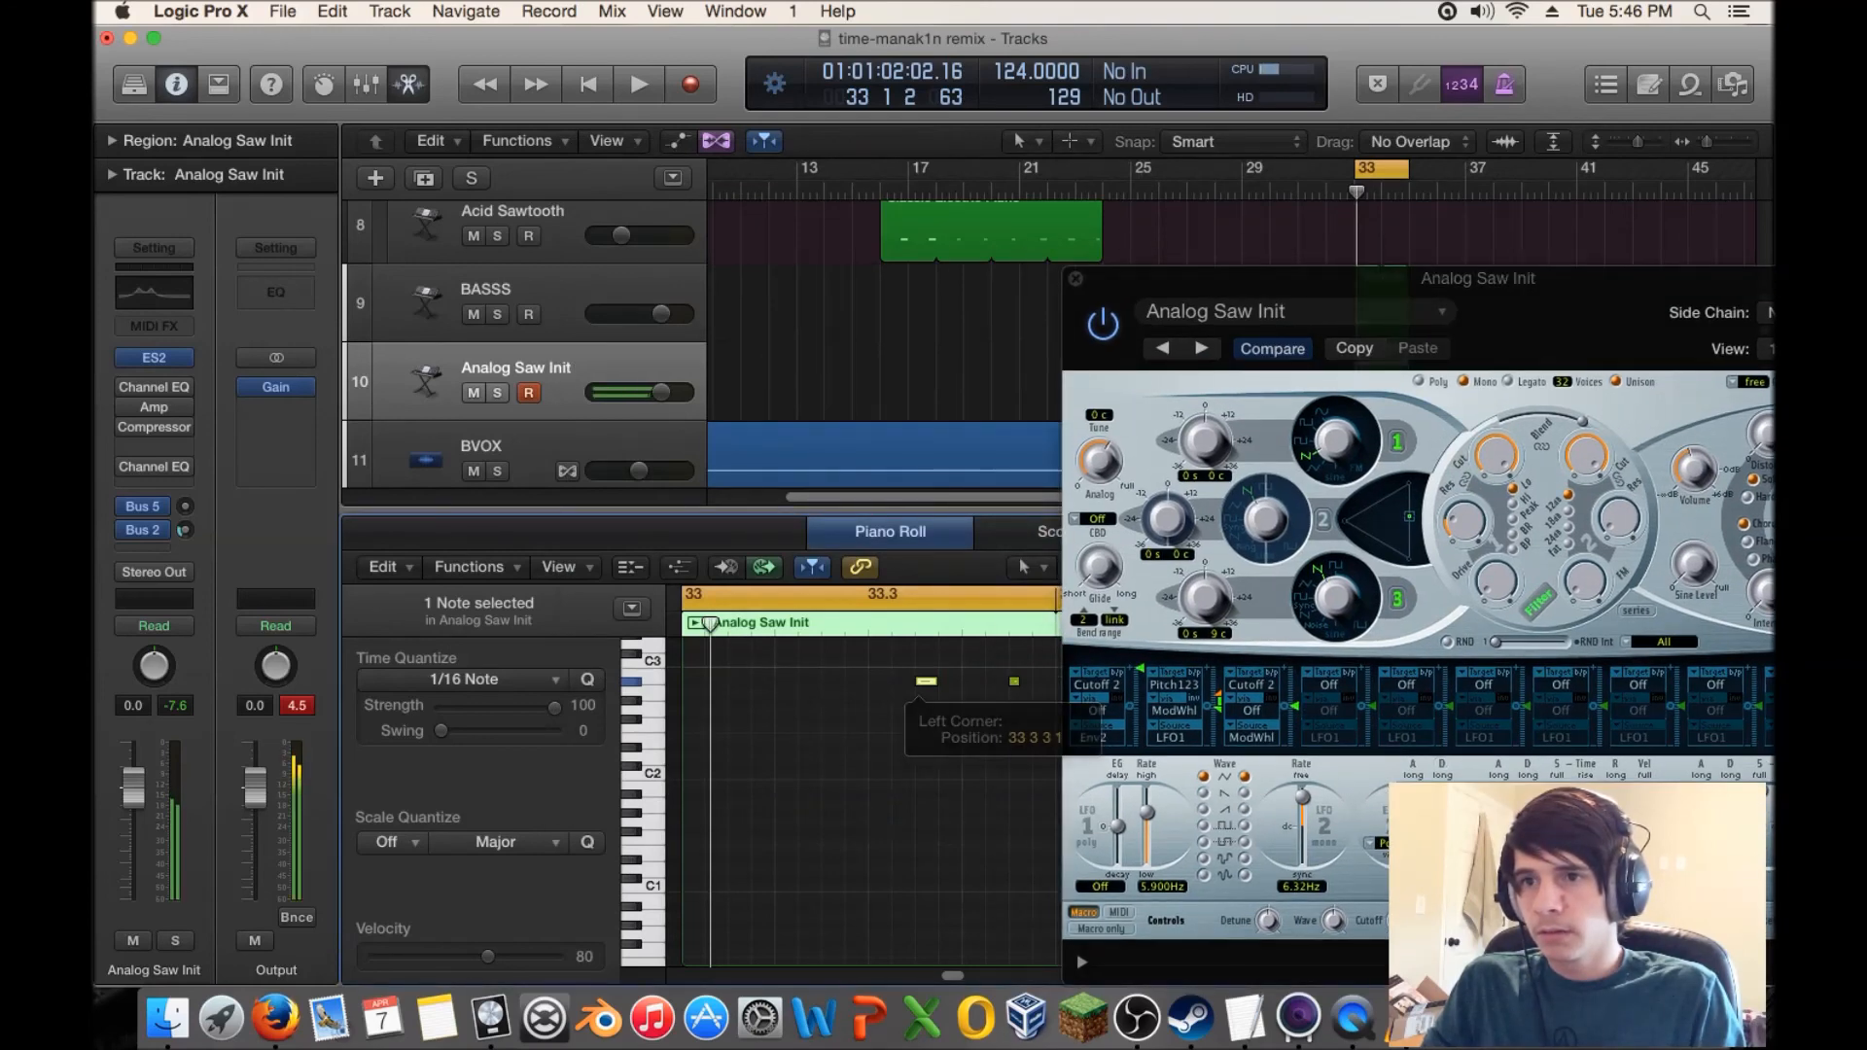
left_click_drag(1361, 279, 1147, 225)
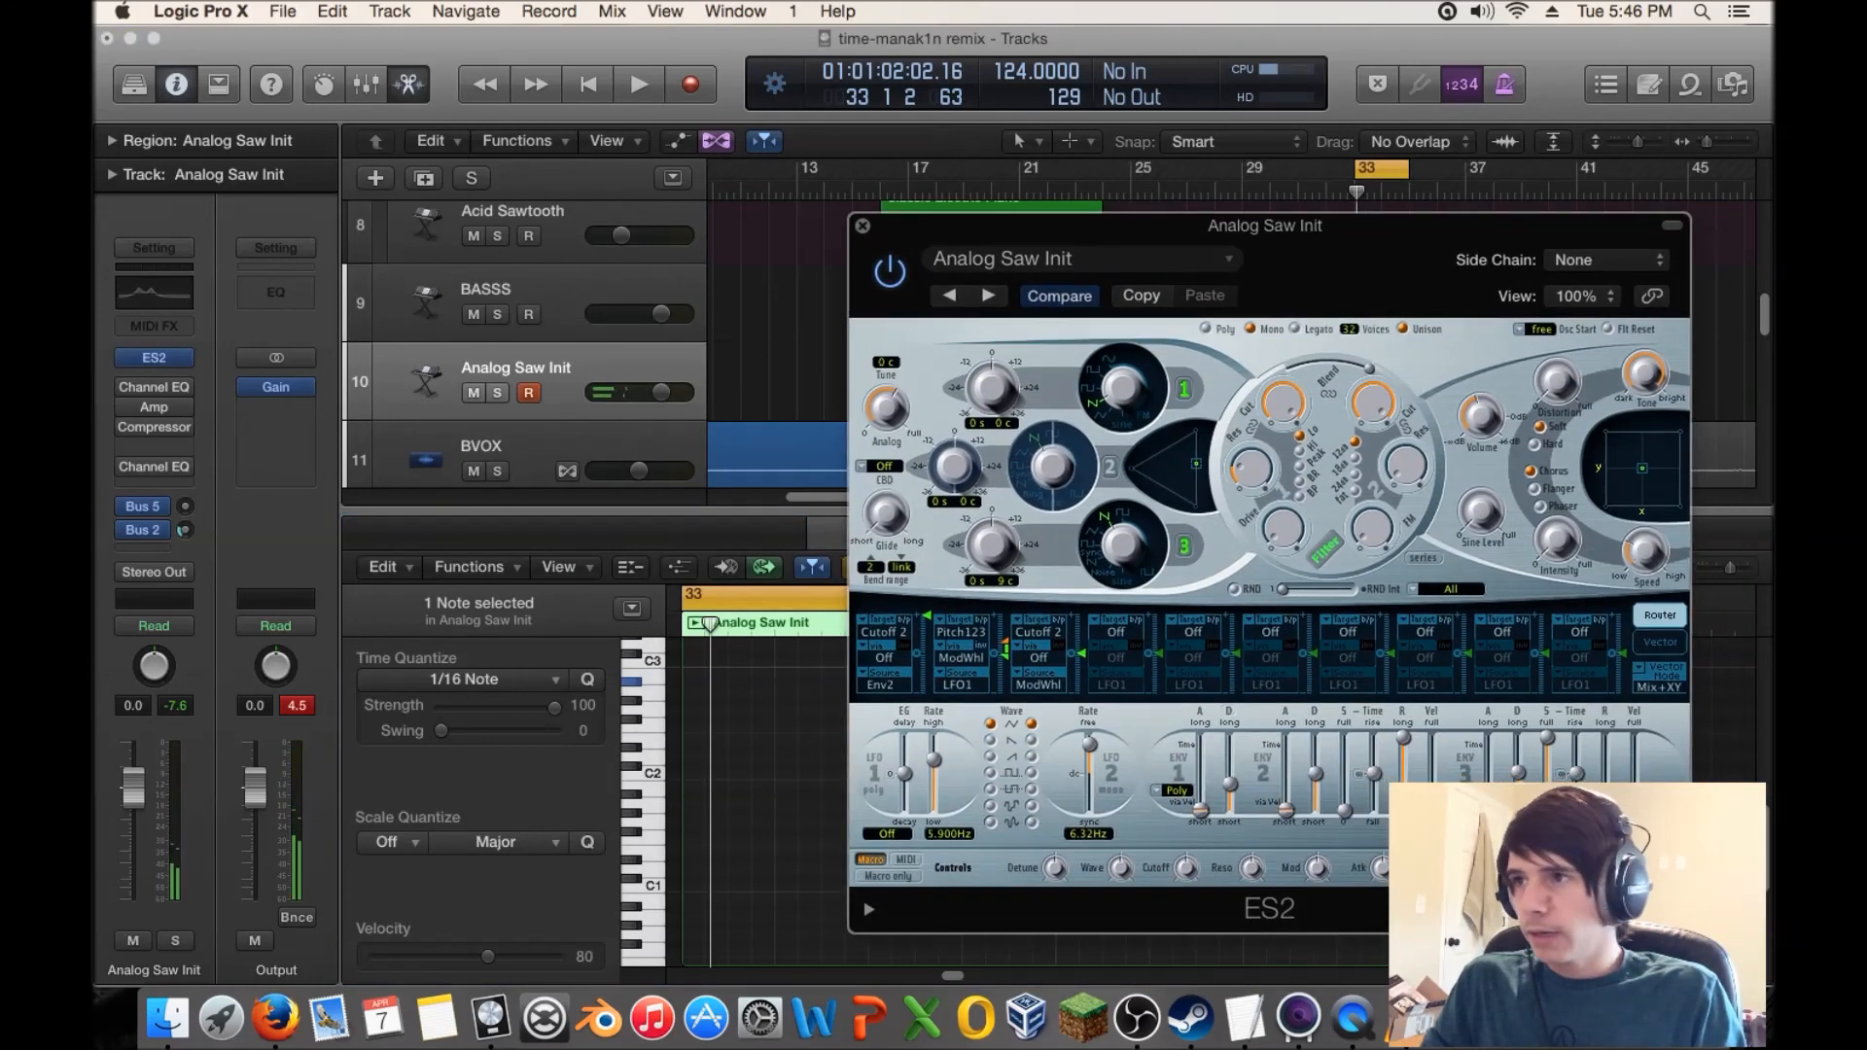
- Remove the first Channel EQ from the Analog Saw Init track, enable the Amp, and play the cycle
left_click(185, 387)
left_click(225, 377)
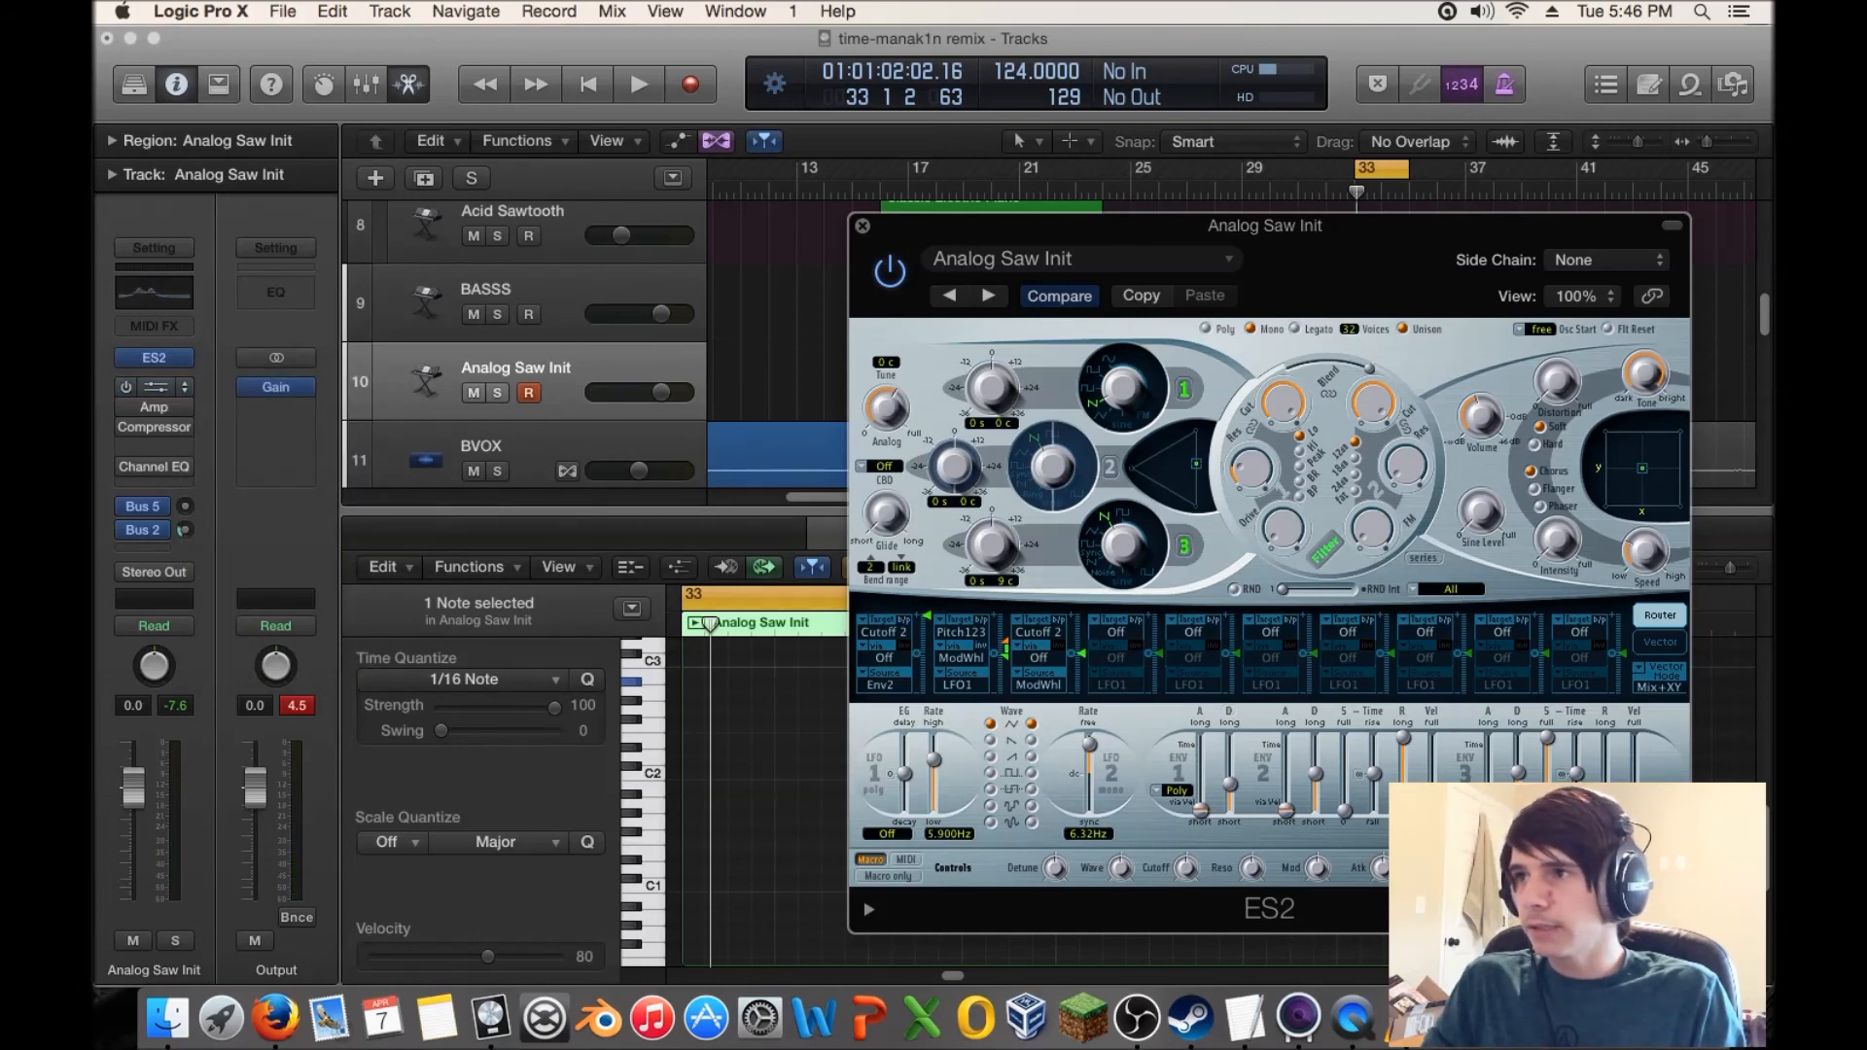
left_click(185, 387)
left_click(170, 421)
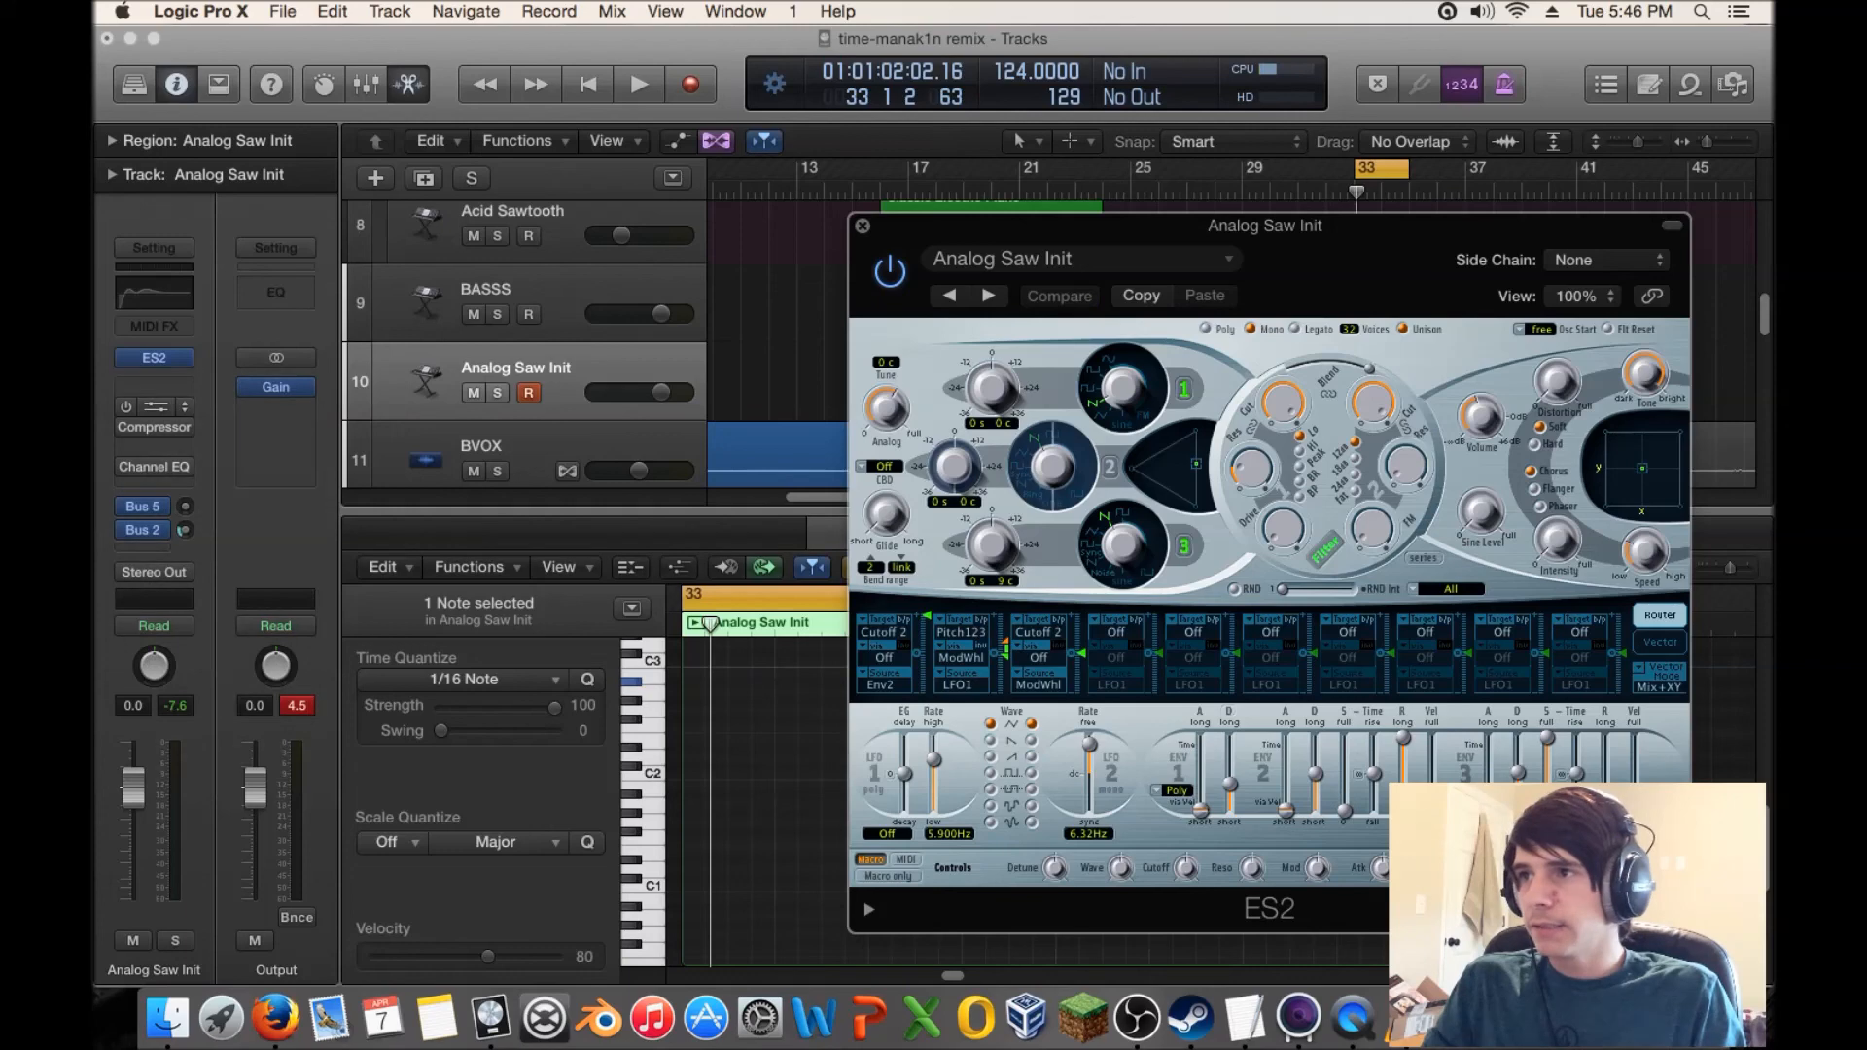
left_click_drag(1001, 227, 1594, 372)
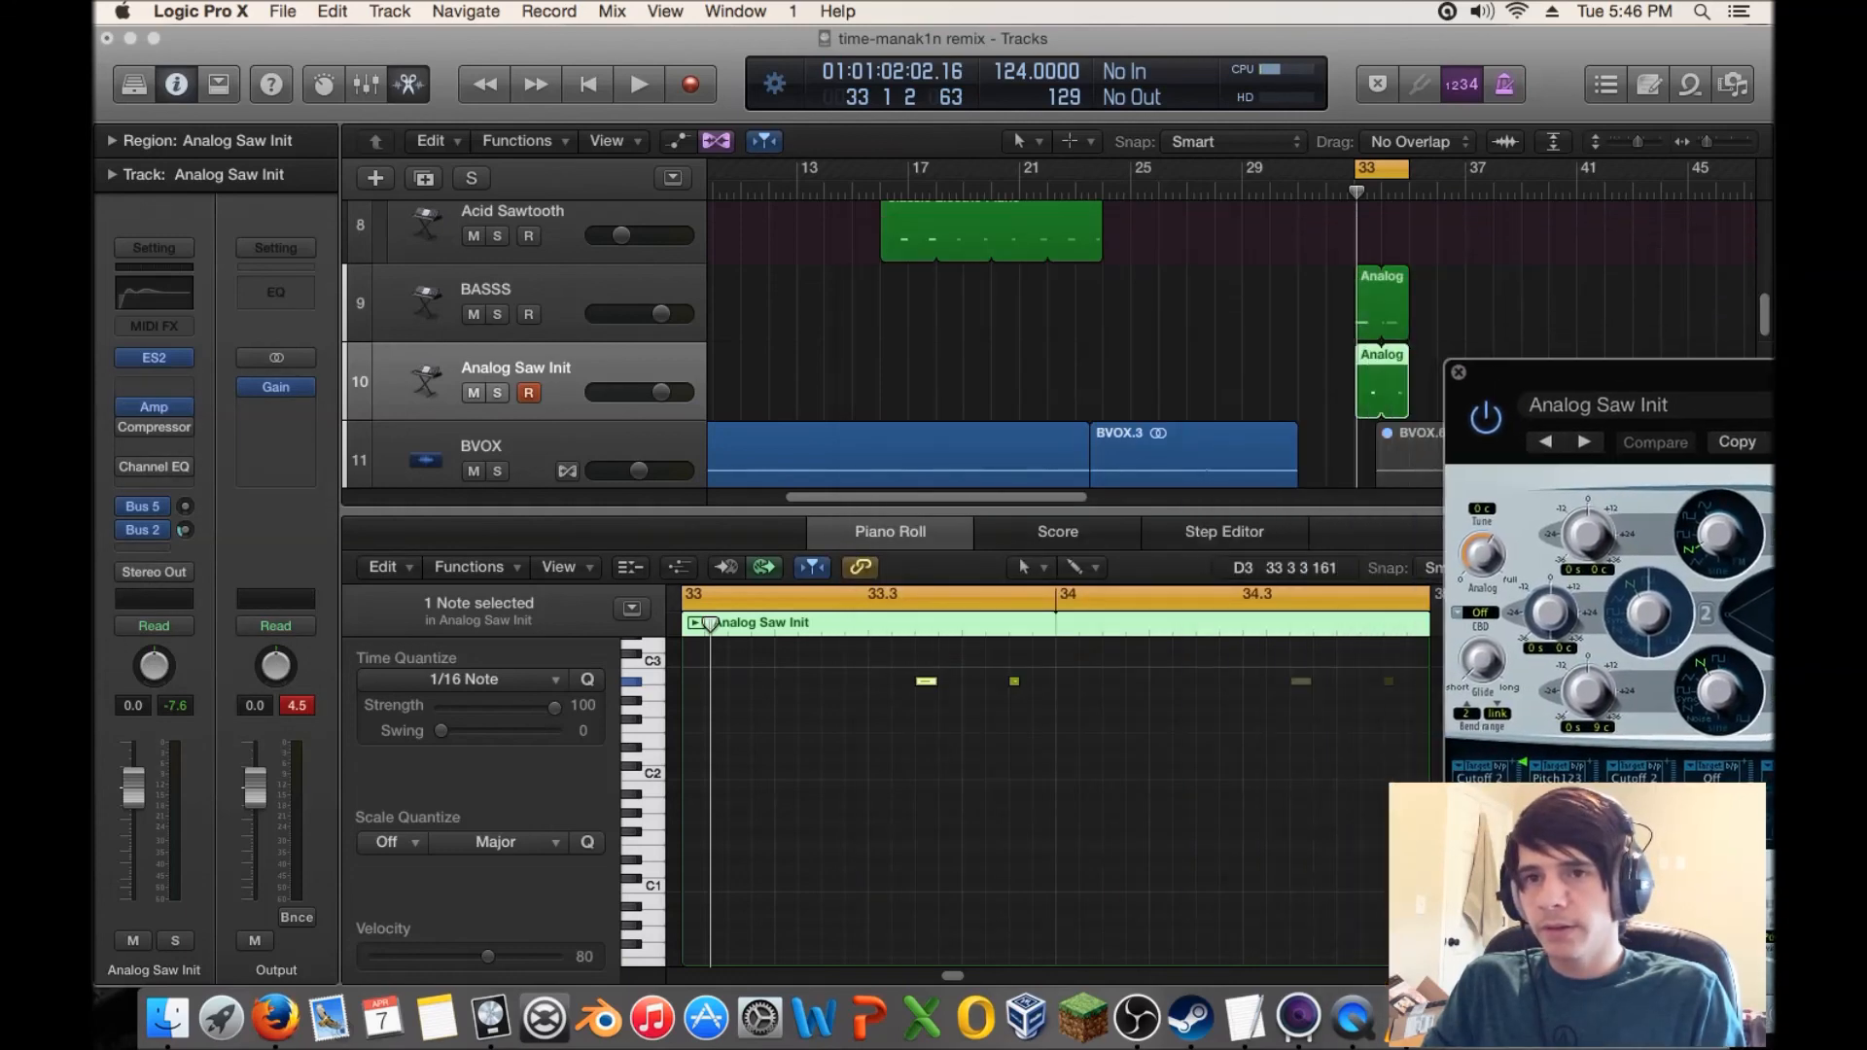
key("space")
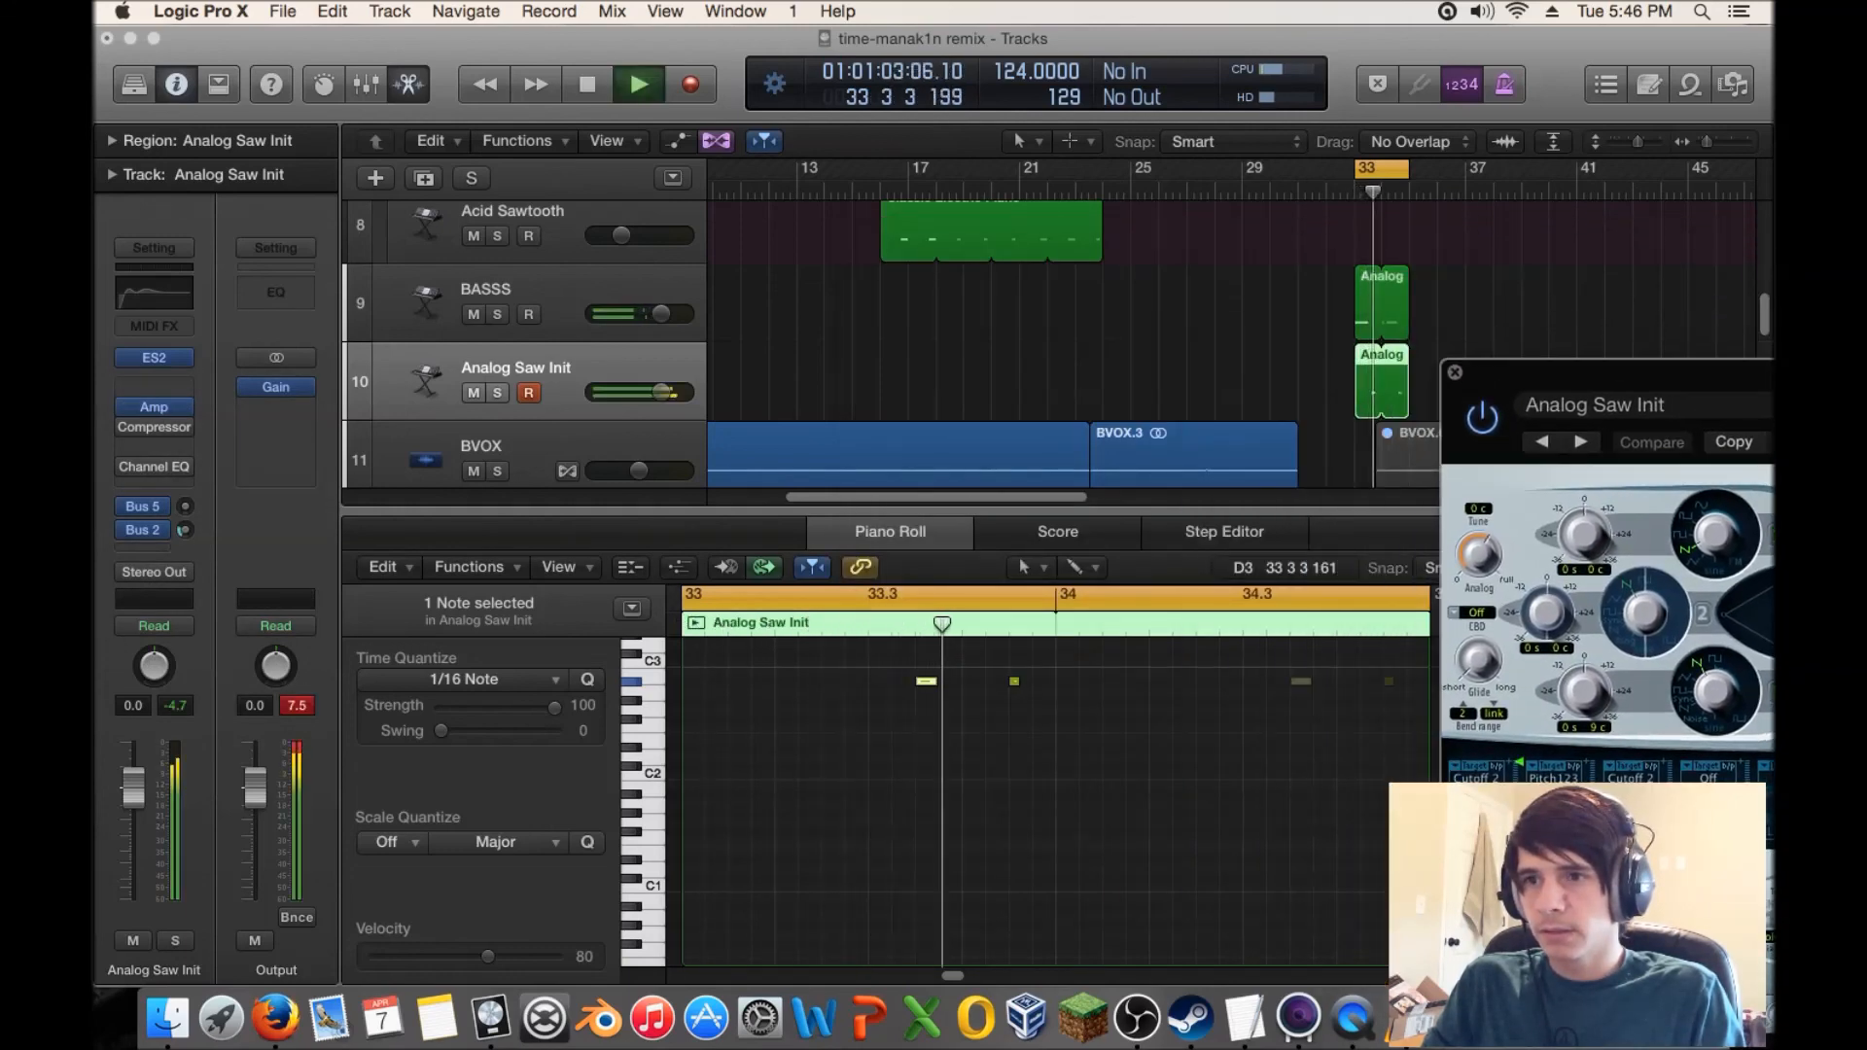
key("space")
- Adjust the ES2's volume and Analog amount while listening to the cycle
left_click_drag(1595, 372, 773, 216)
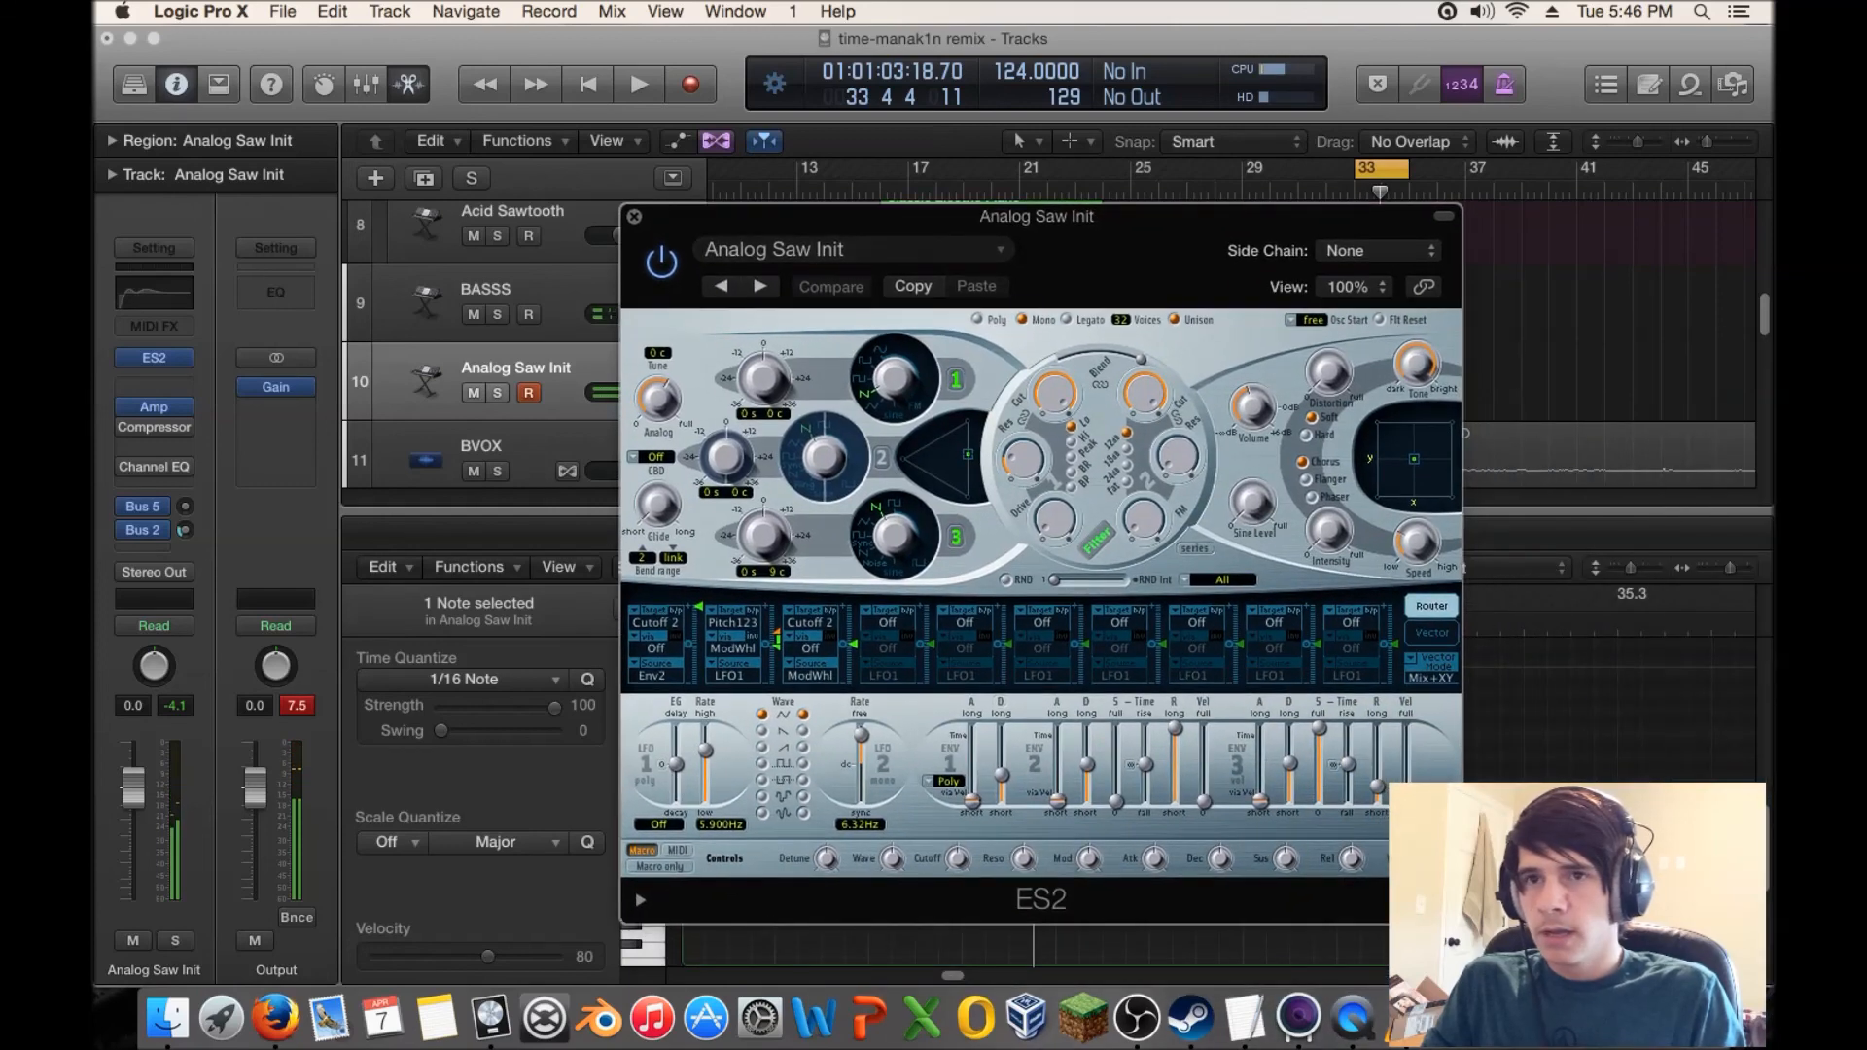
left_click(1253, 407)
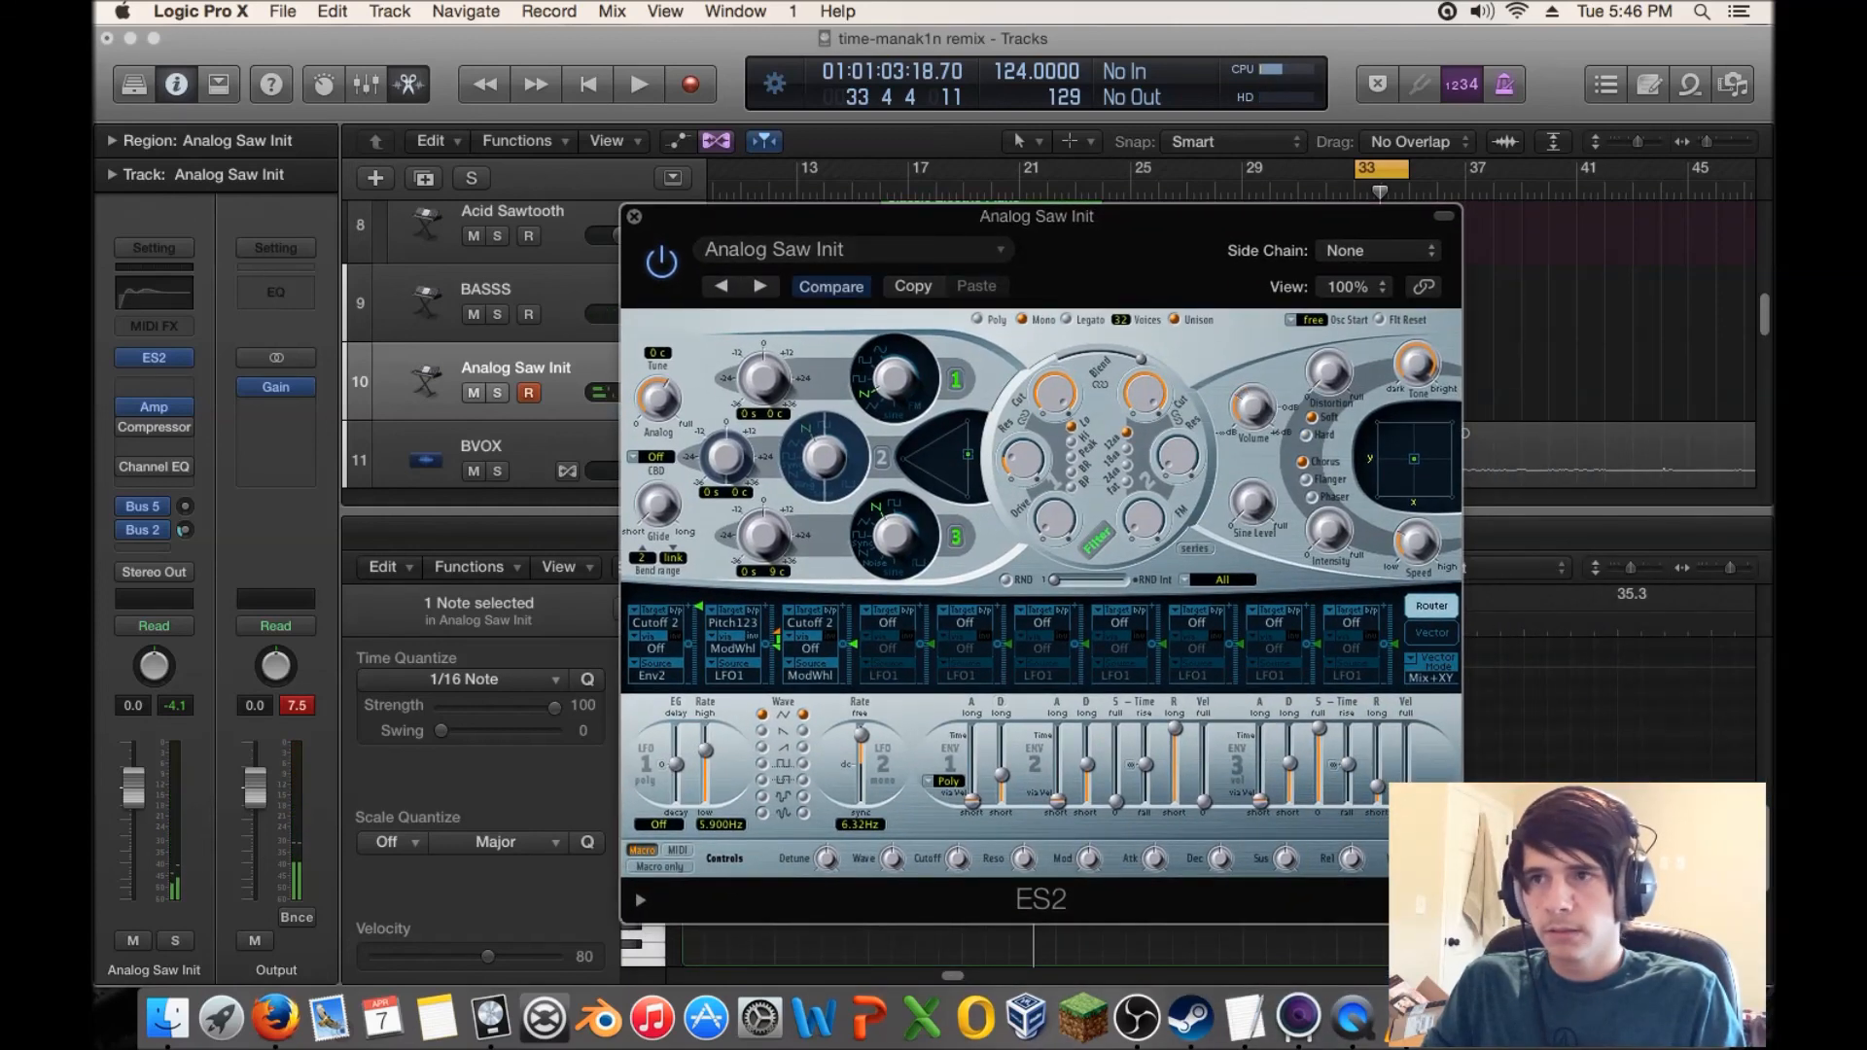
key("space")
left_click(657, 399)
left_click_drag(658, 399, 658, 410)
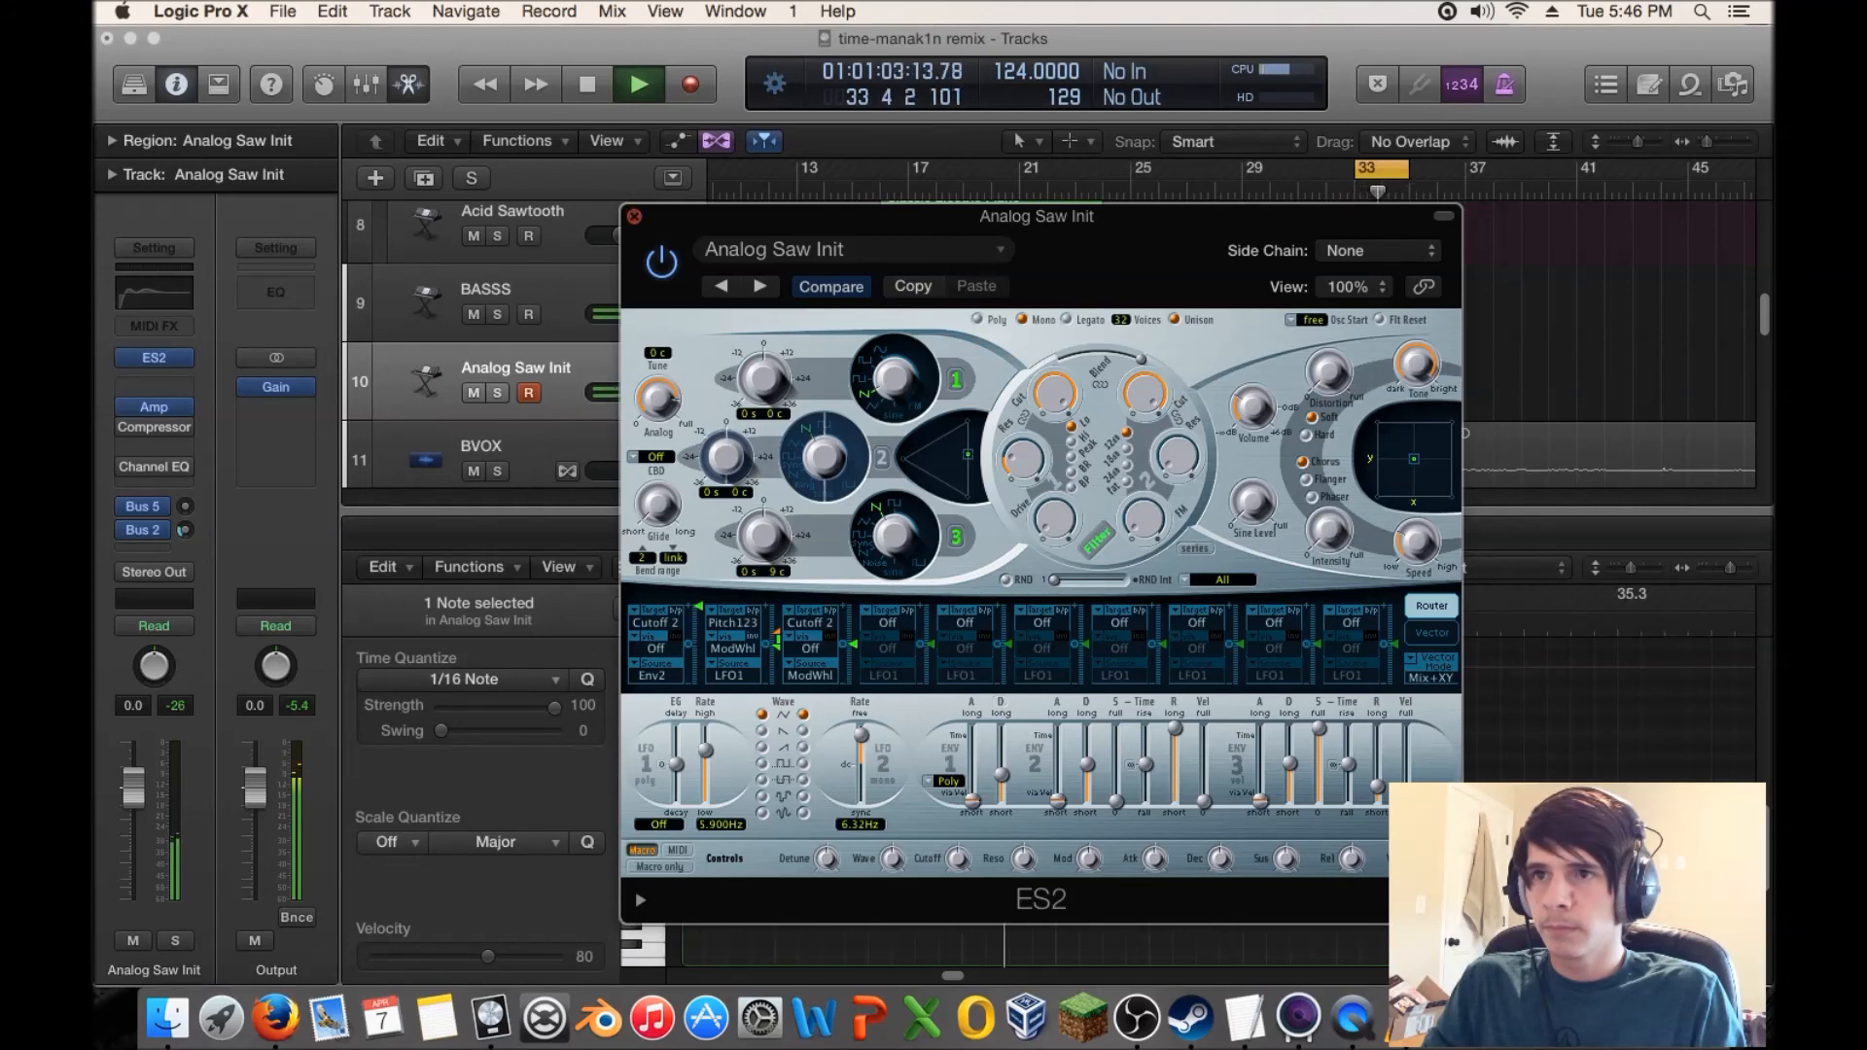
key("space")
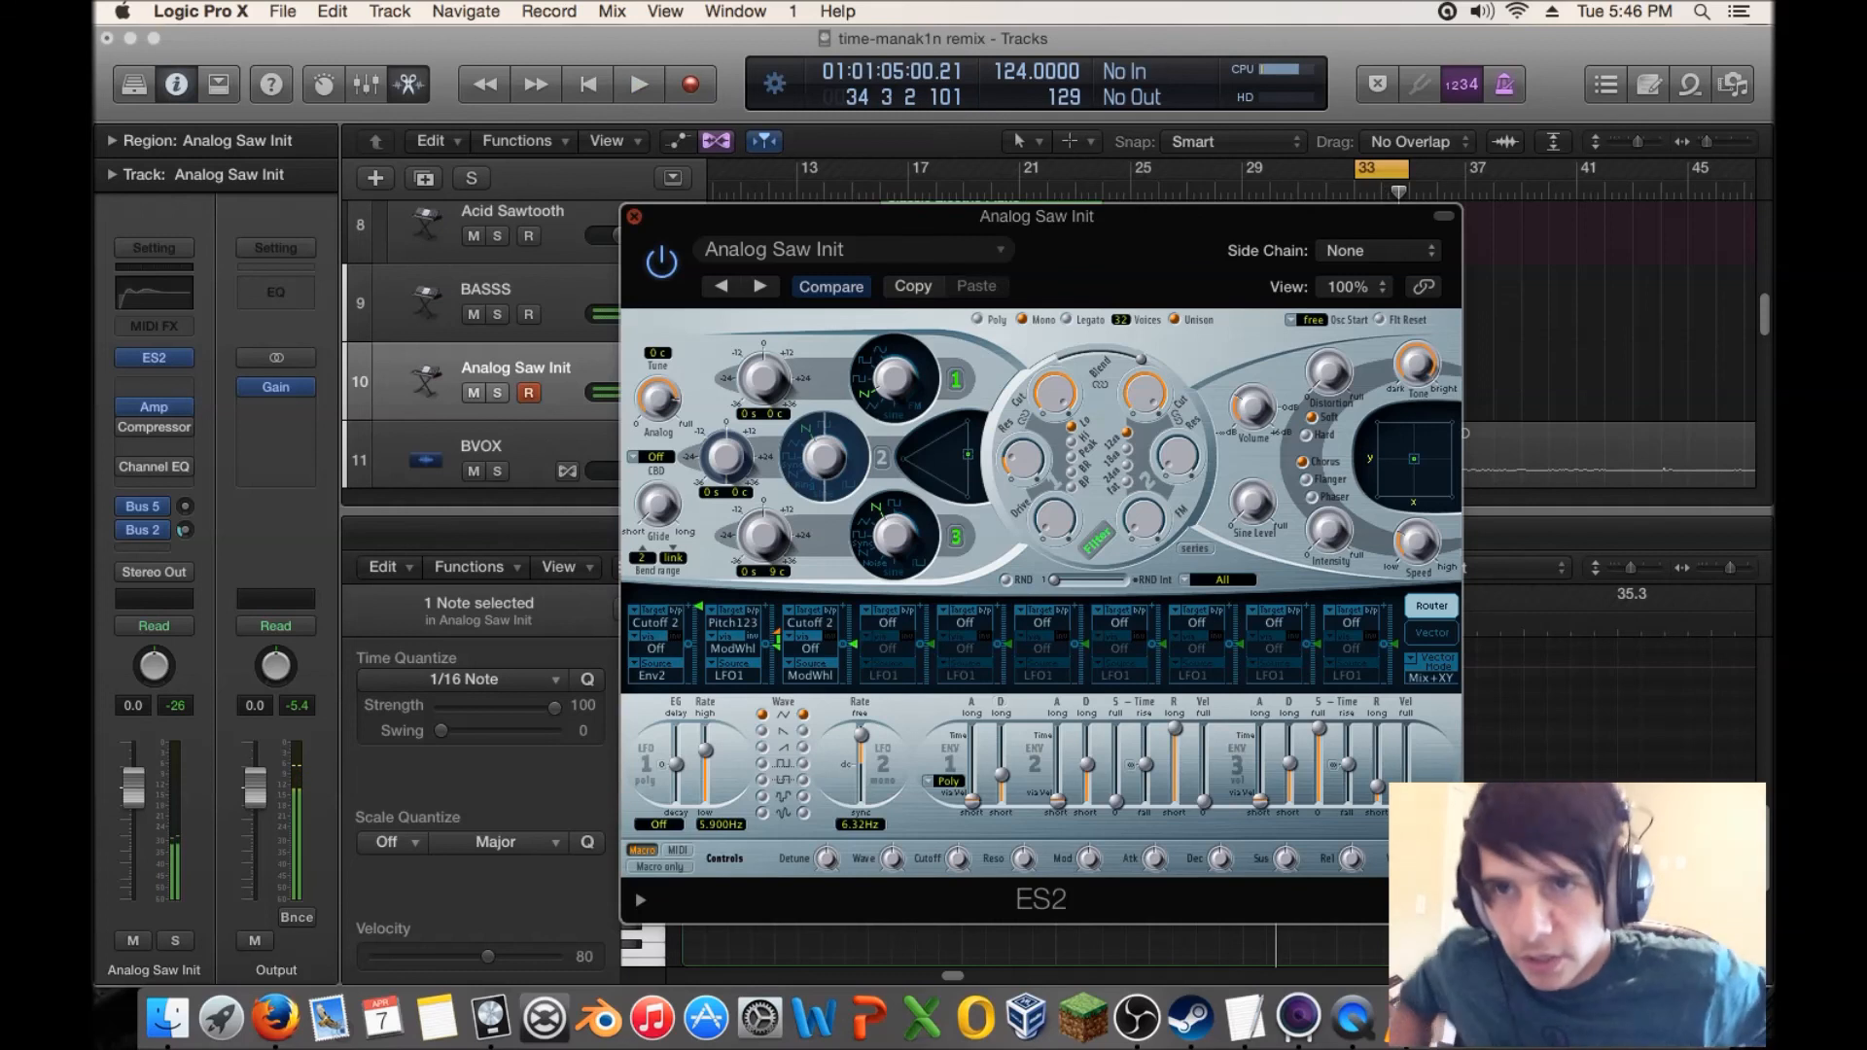